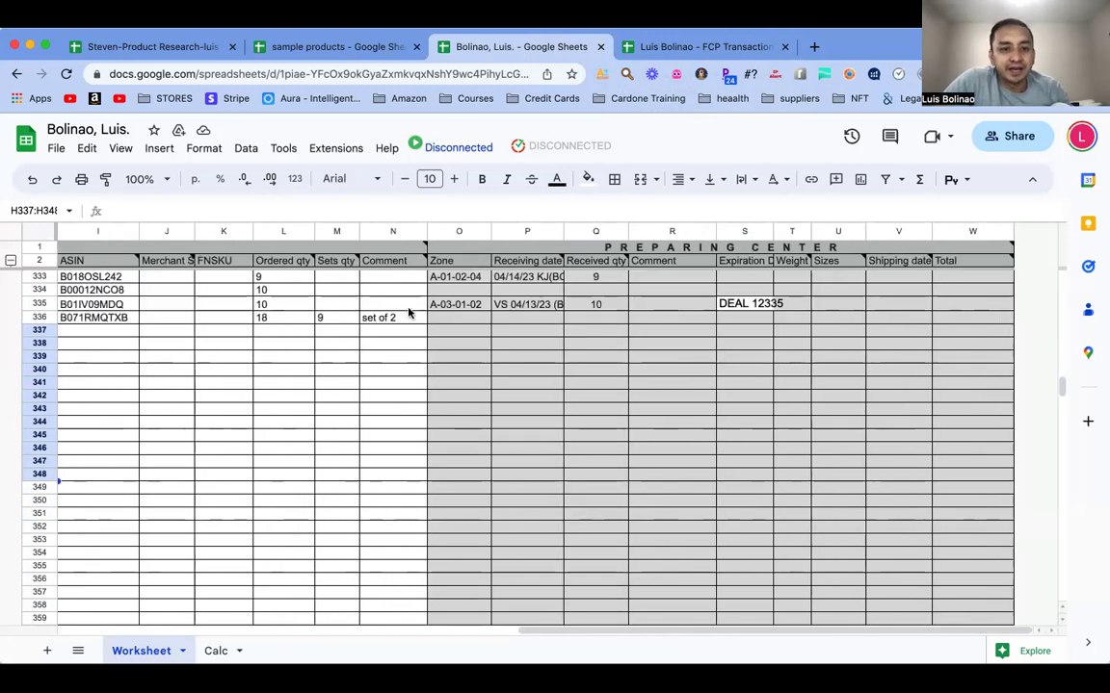
Step: Review the ordered quantity, sets quantity and comment entered for product B071RMQTXB in row 336 of the Worksheet sheet
scroll(409, 313, left, 1)
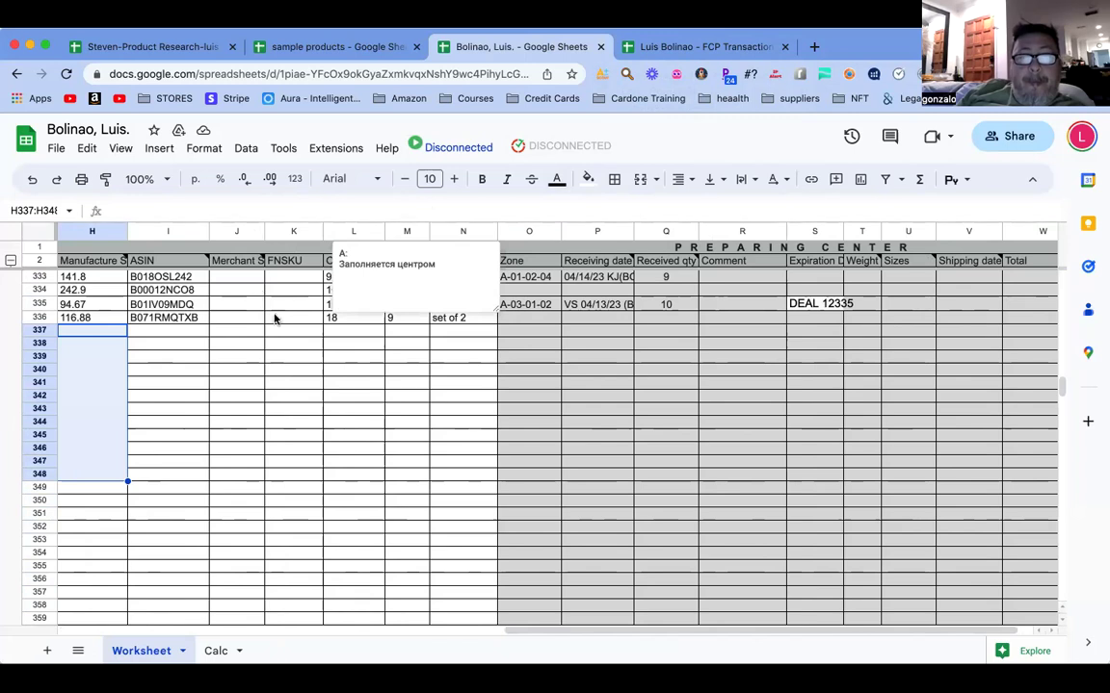
click(340, 323)
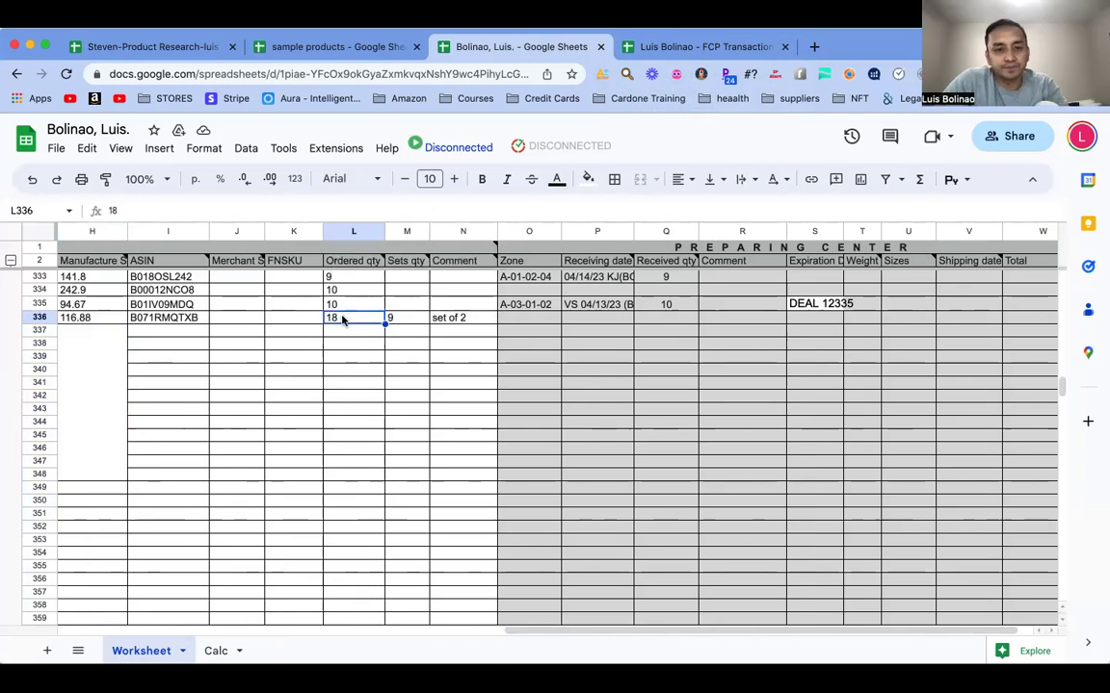
double_click(342, 321)
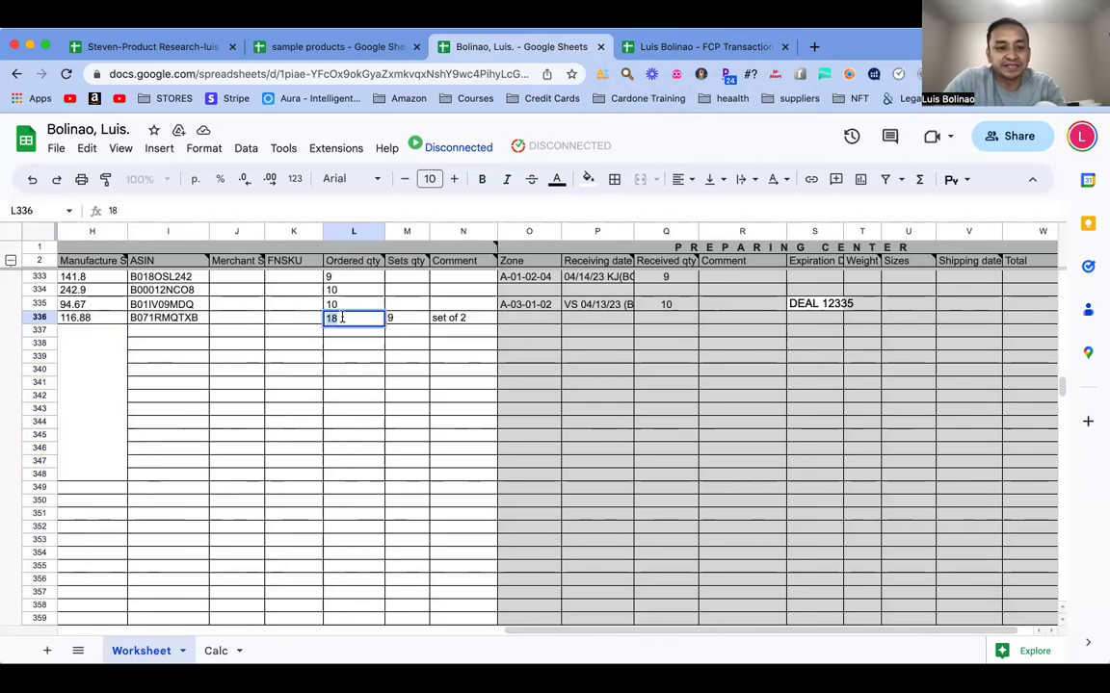
text(8)
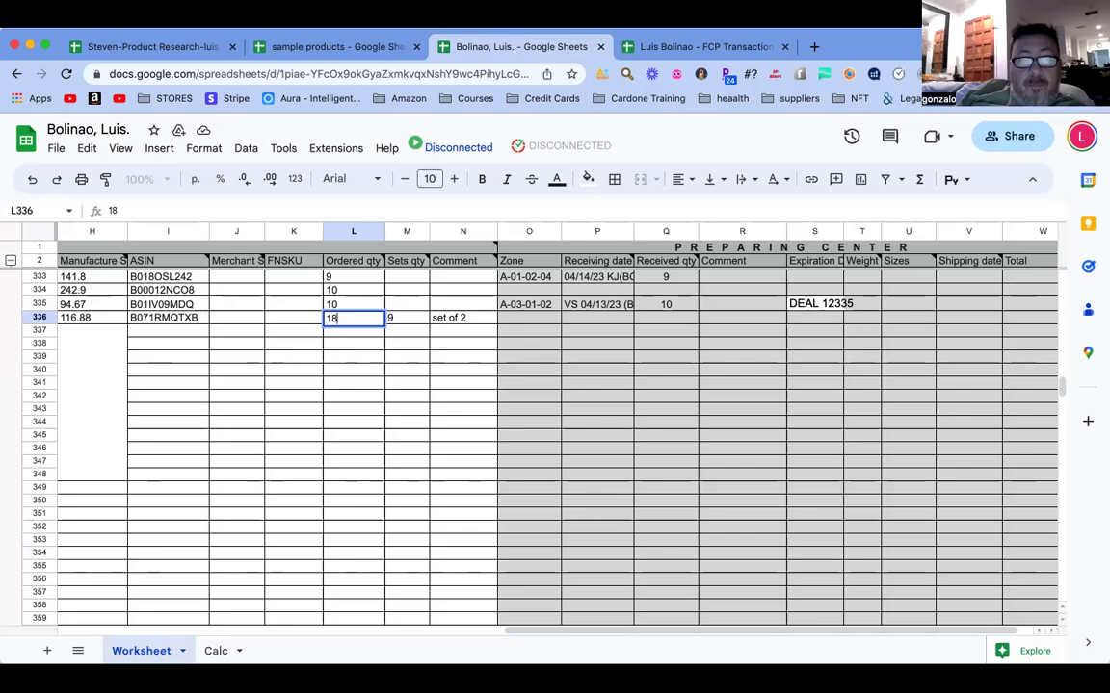
click(455, 320)
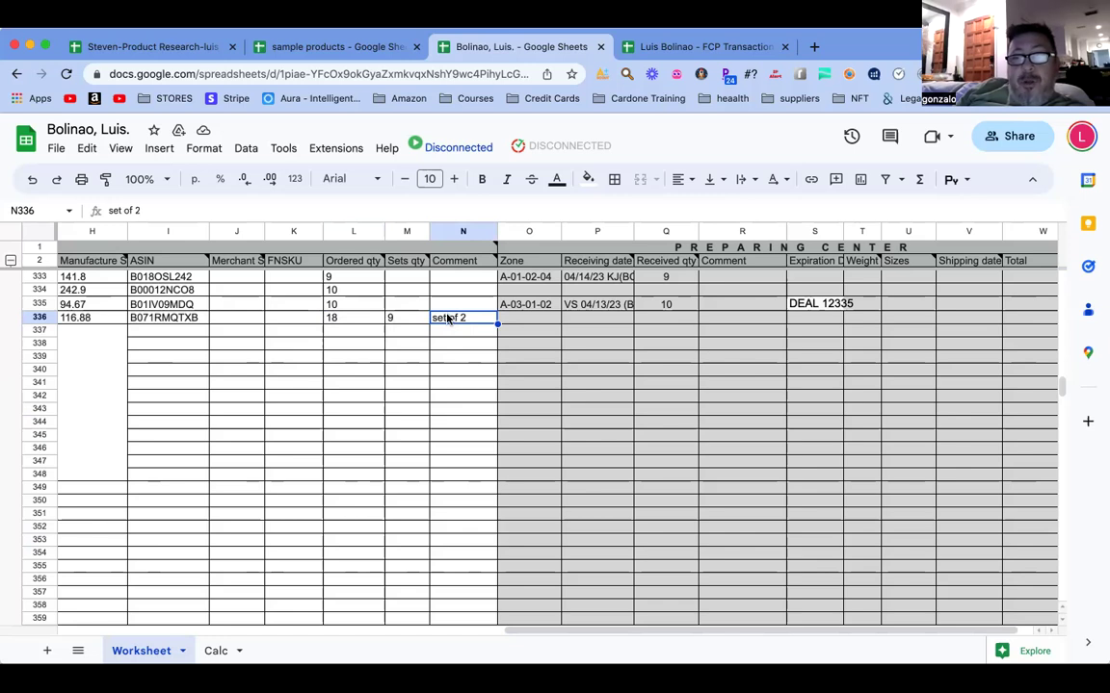
click(333, 320)
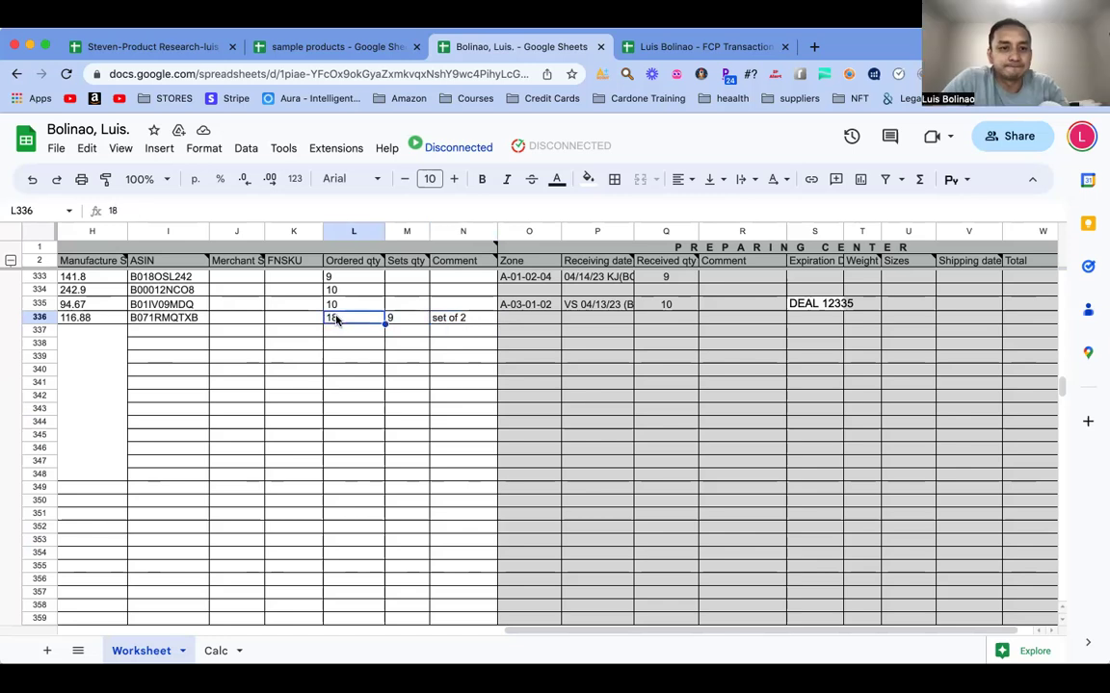
click(398, 322)
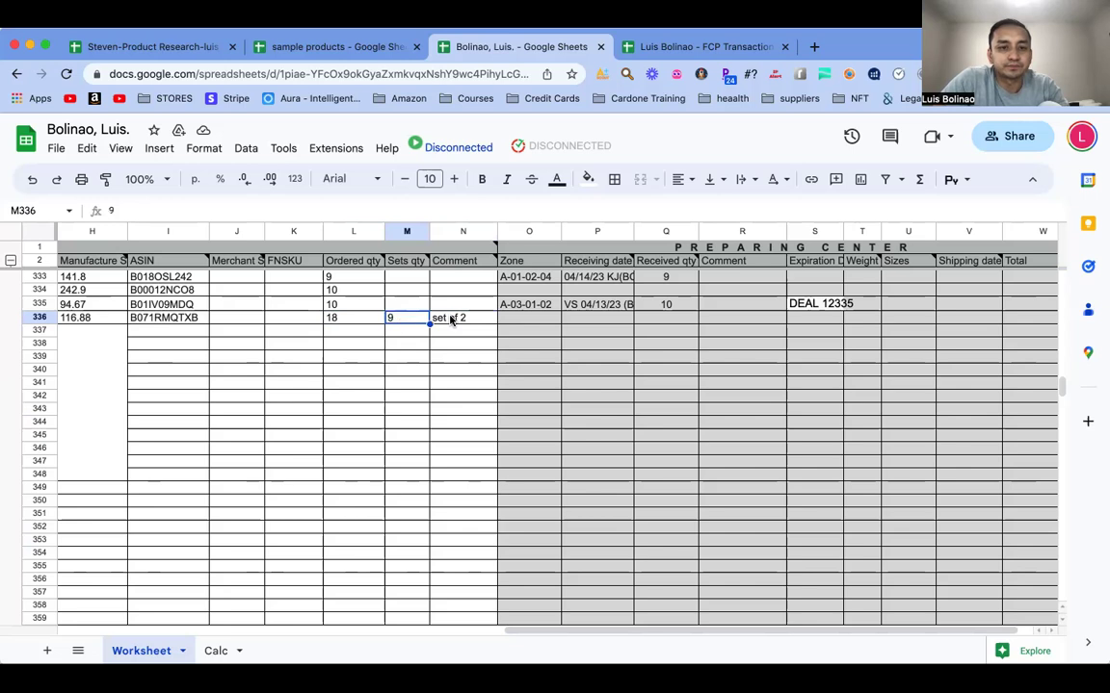
click(451, 321)
click(390, 320)
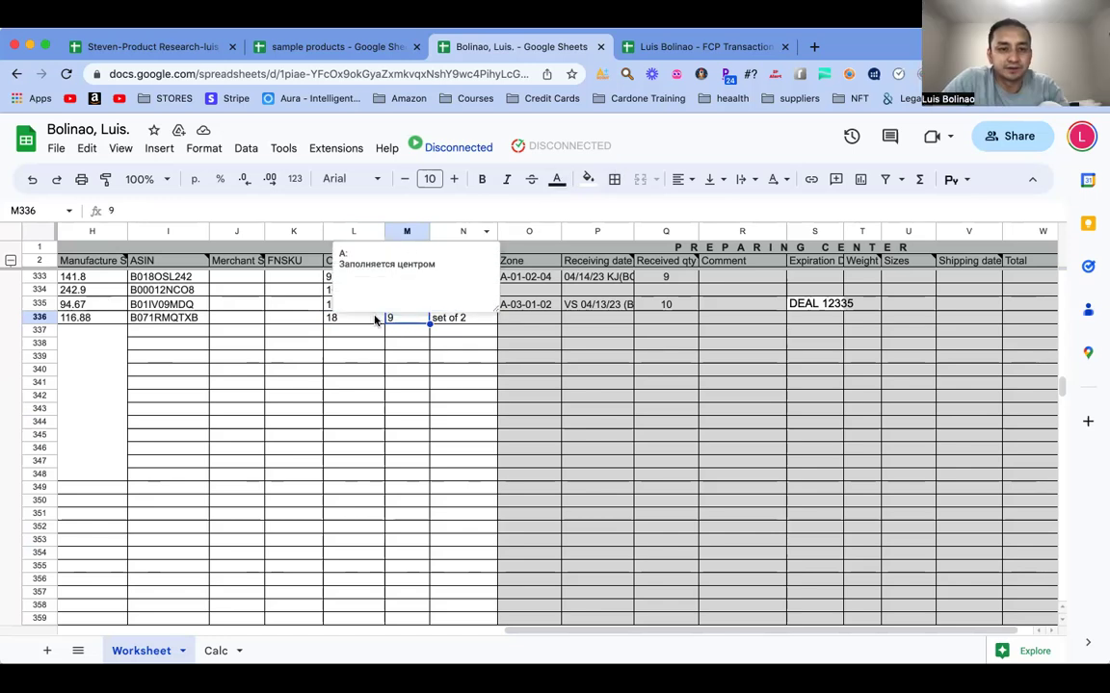
click(404, 333)
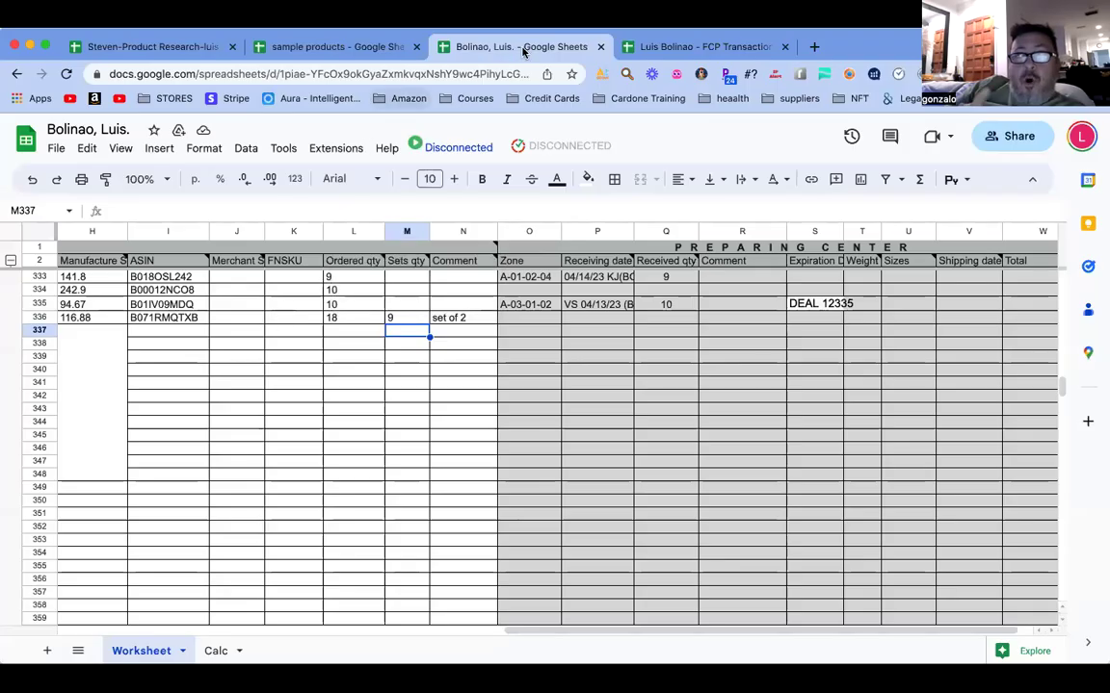
Step: Switch to the sample products spreadsheet and open the Amazon link for the Suave Professionals product in row 23
click(309, 51)
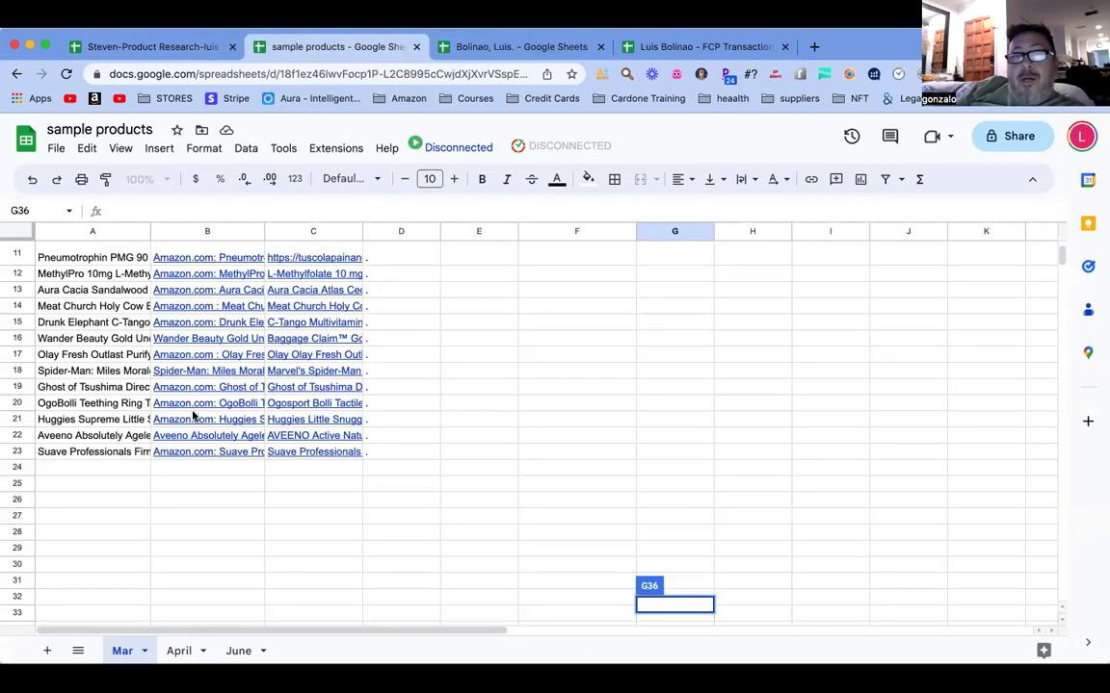
click(206, 454)
click(224, 477)
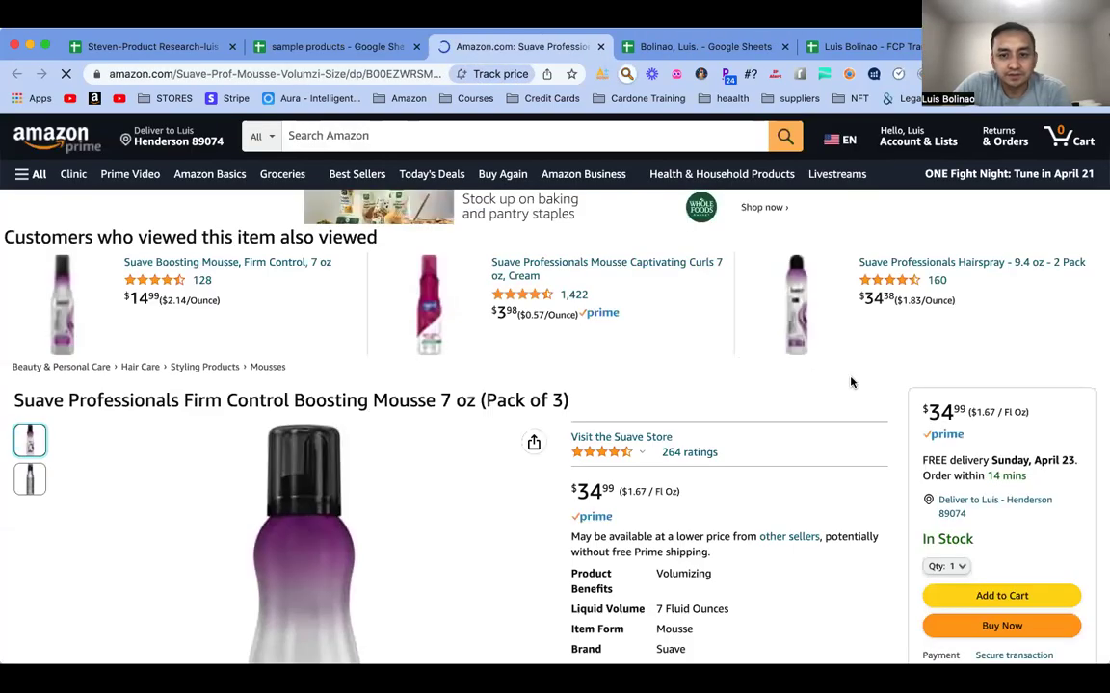
Step: Examine the SellerAmp analysis of the Suave mousse listing, from quick info and alerts through charts to lookup details
scroll(852, 381, down, 3)
scroll(896, 387, down, 4)
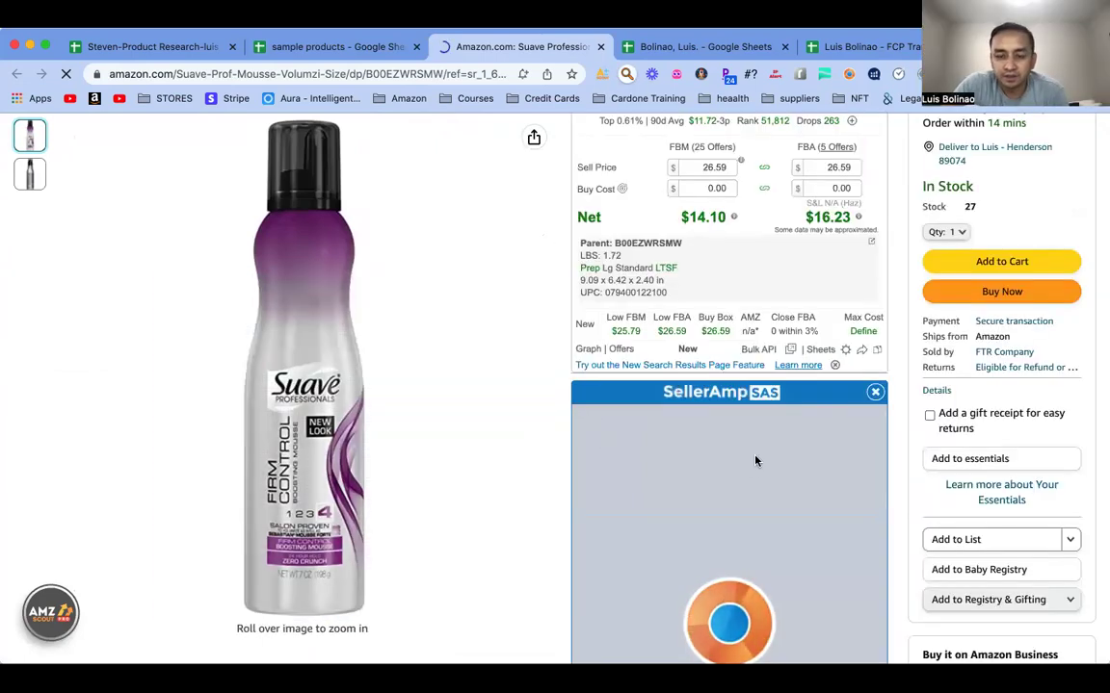
scroll(756, 461, down, 2)
scroll(905, 375, down, 2)
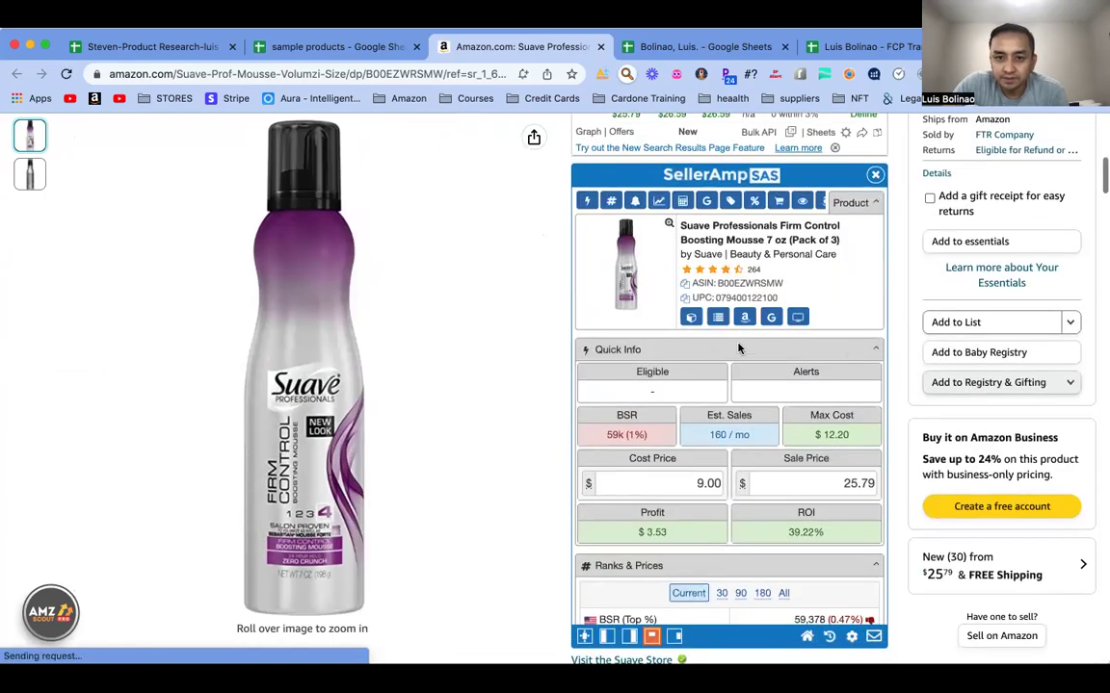
scroll(723, 366, down, 10)
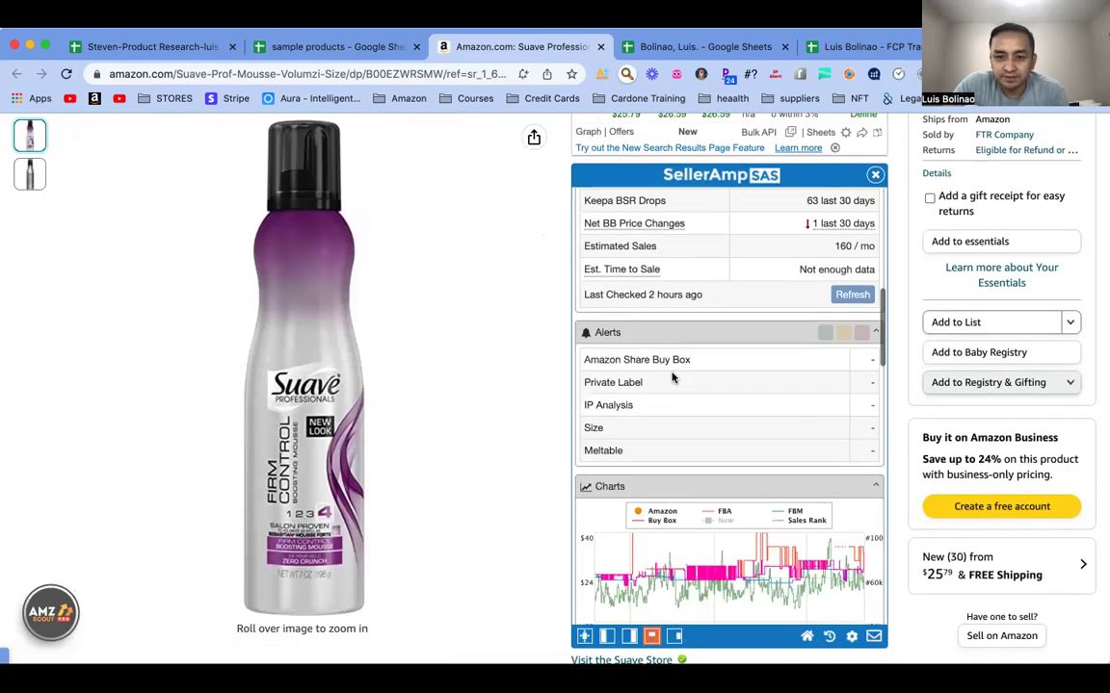
scroll(672, 376, down, 15)
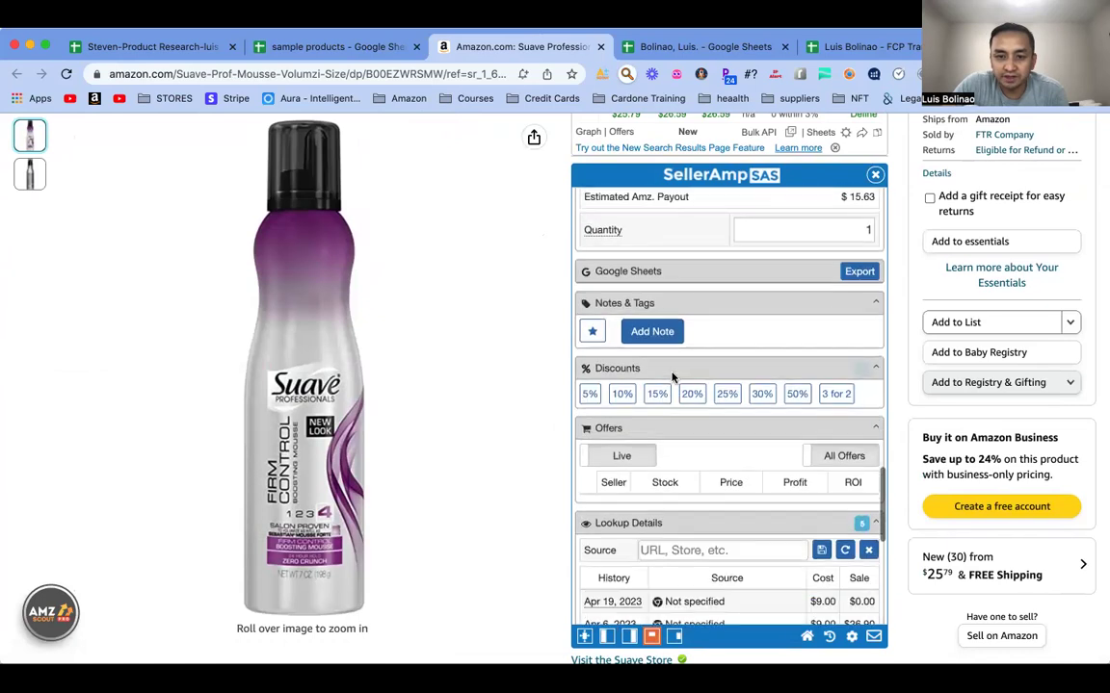
scroll(672, 376, down, 5)
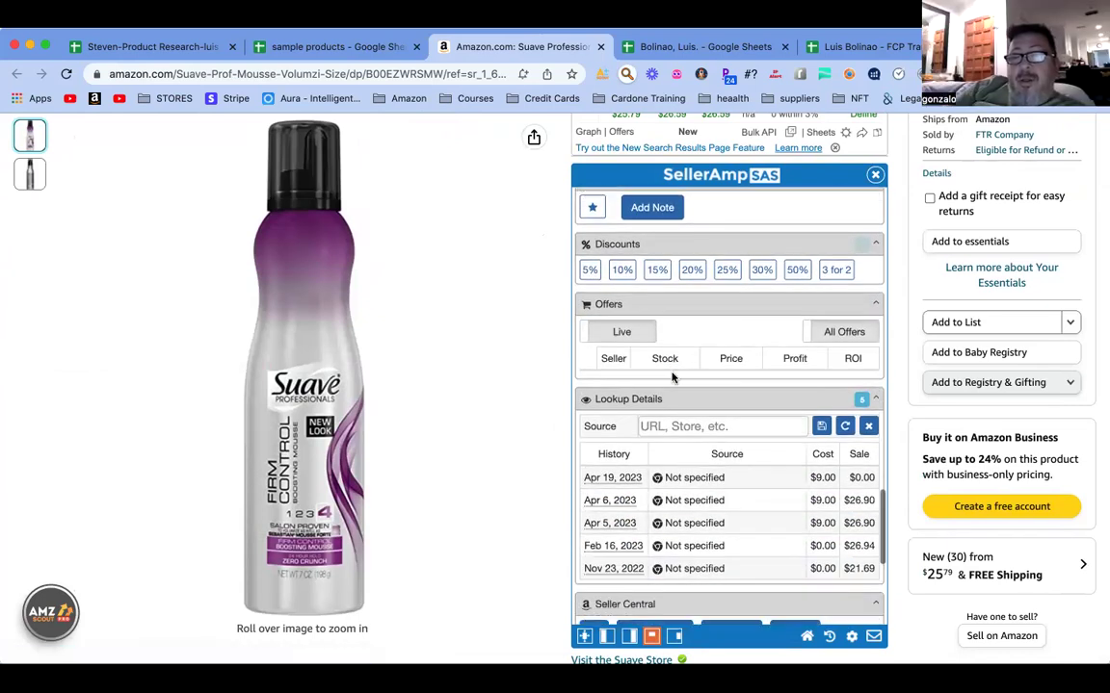
Step: Load more seller offers in SellerAmp and examine each offer's fulfilment type, stock, price, profit and ROI
scroll(673, 375, up, 5)
scroll(673, 376, up, 2)
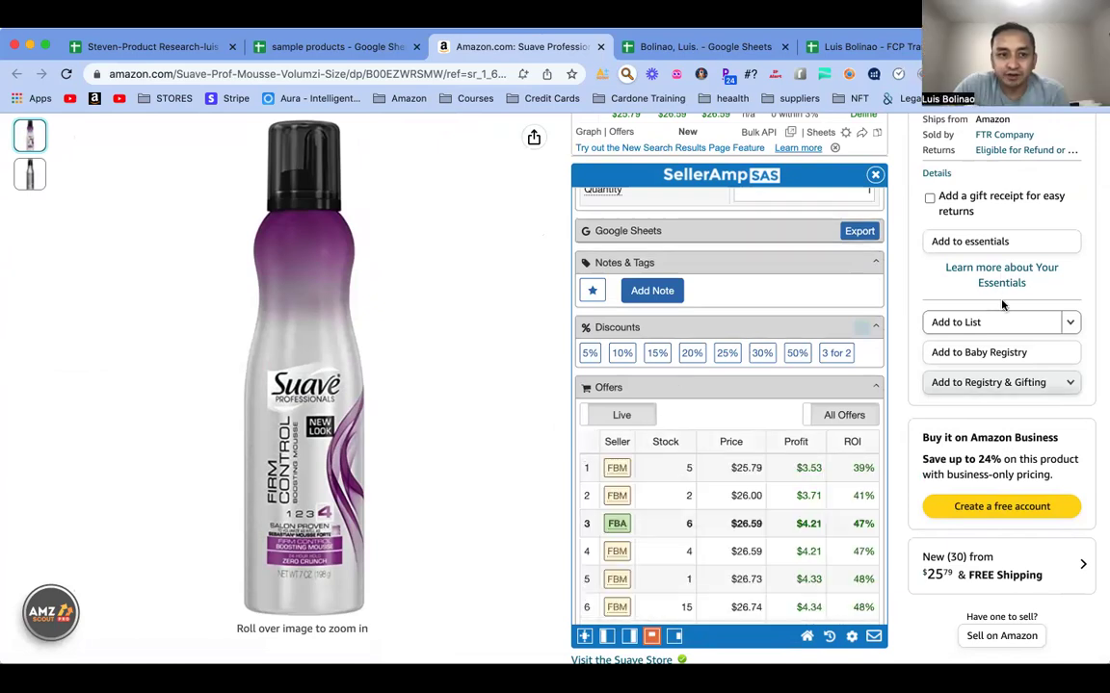
scroll(1037, 222, down, 1)
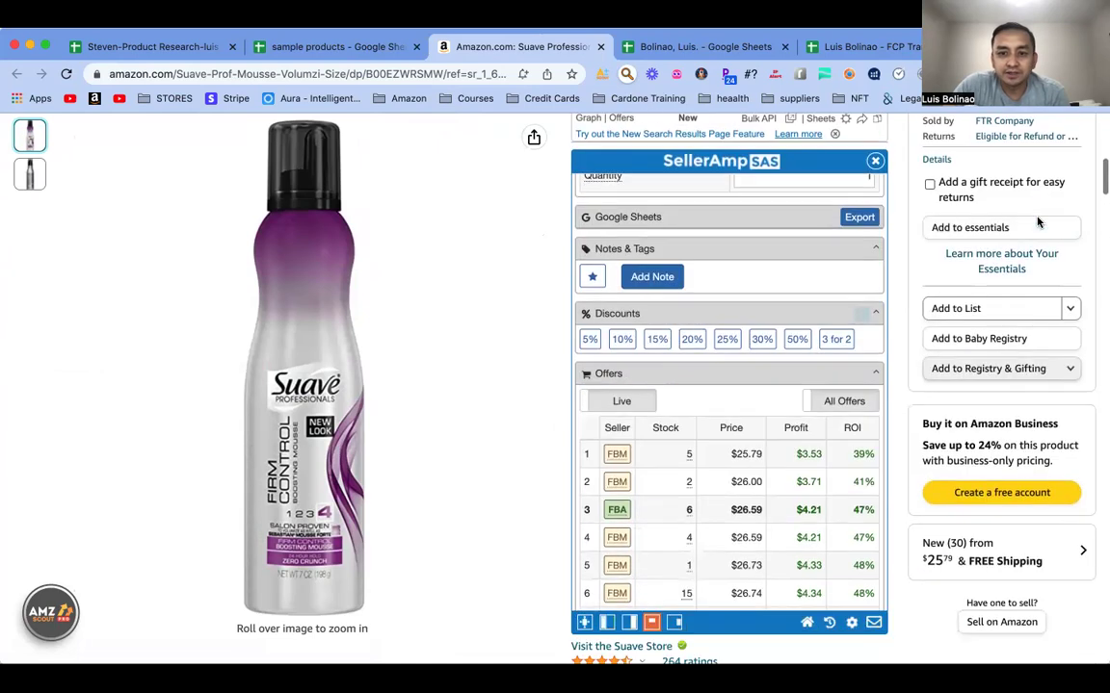
scroll(693, 506, down, 4)
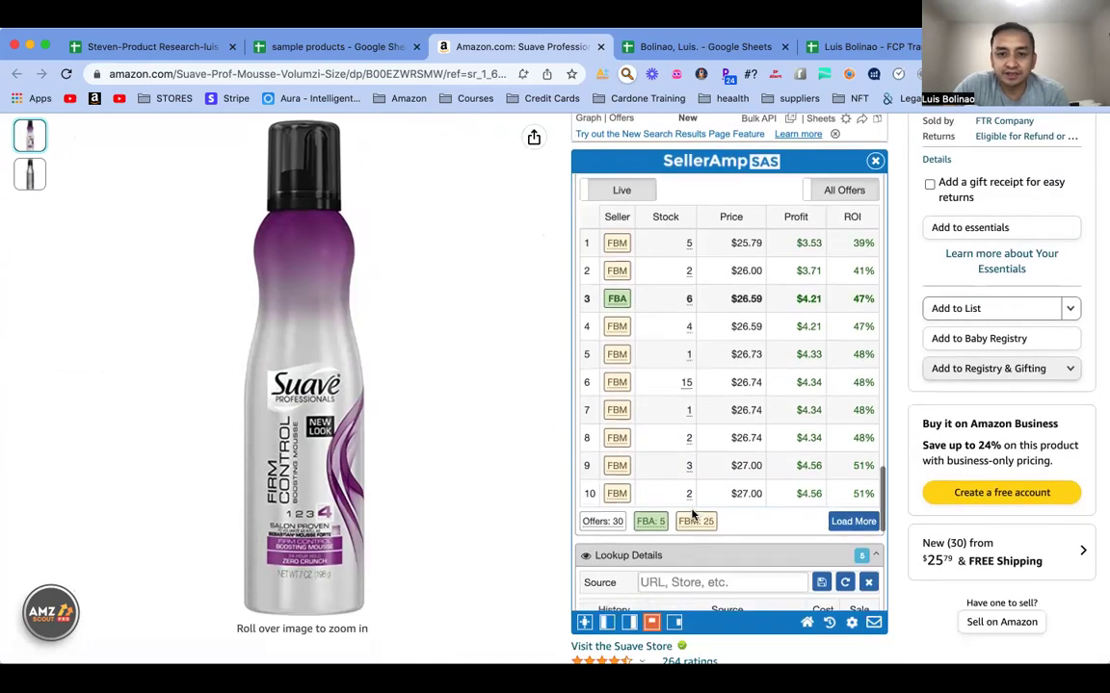
click(852, 521)
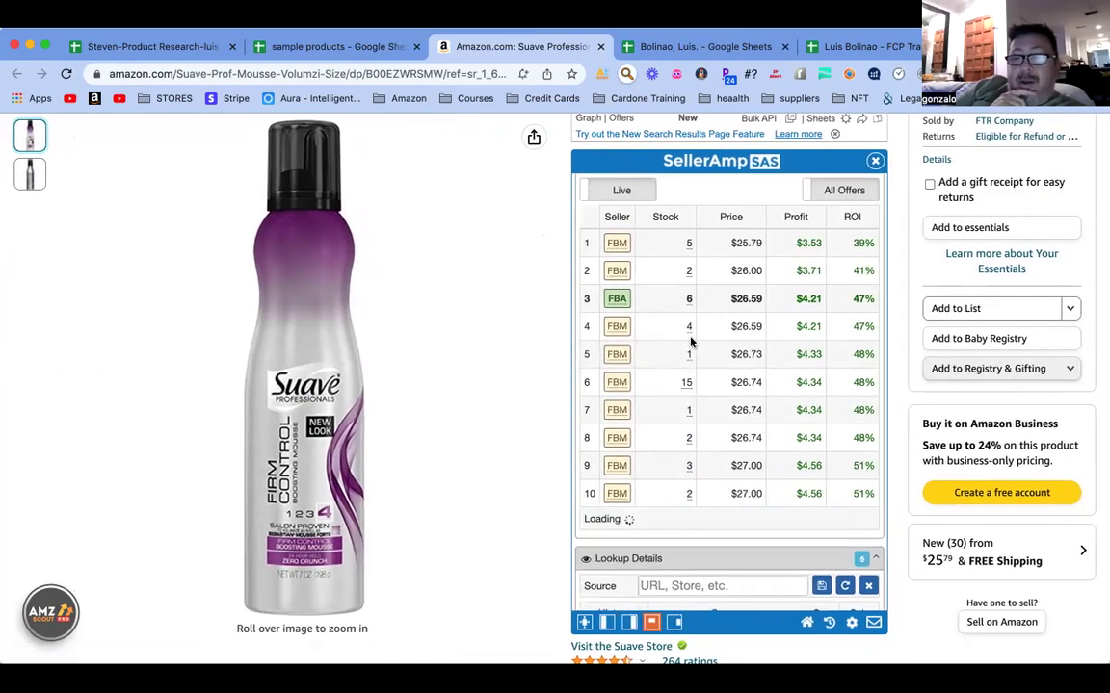
scroll(689, 279, down, 5)
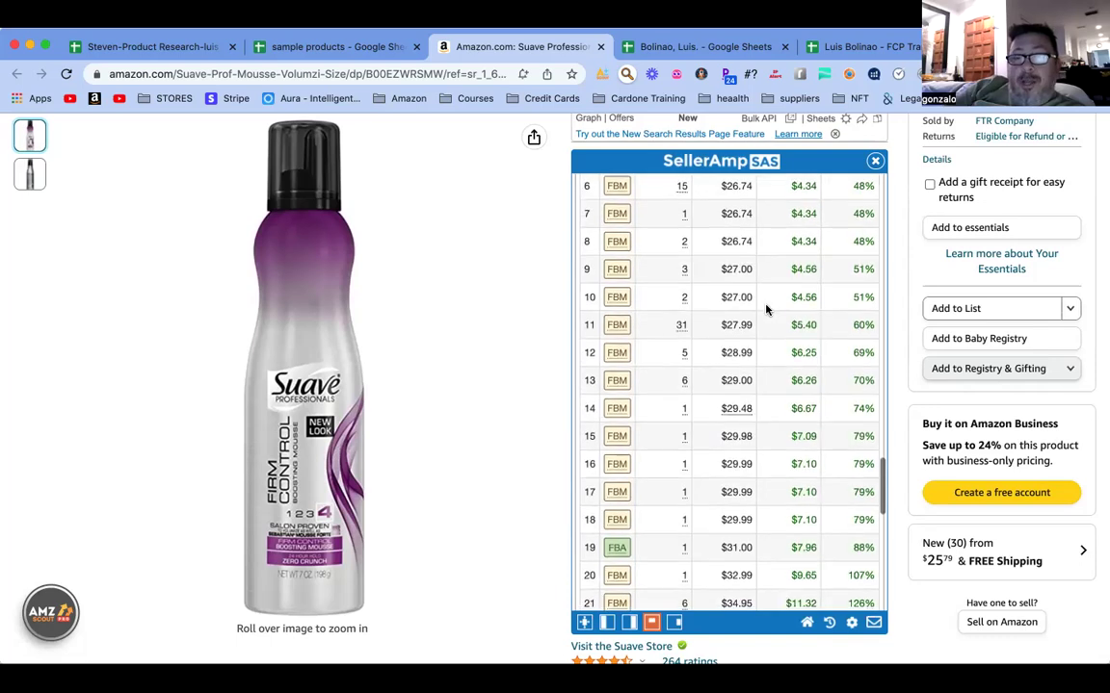
scroll(766, 308, down, 3)
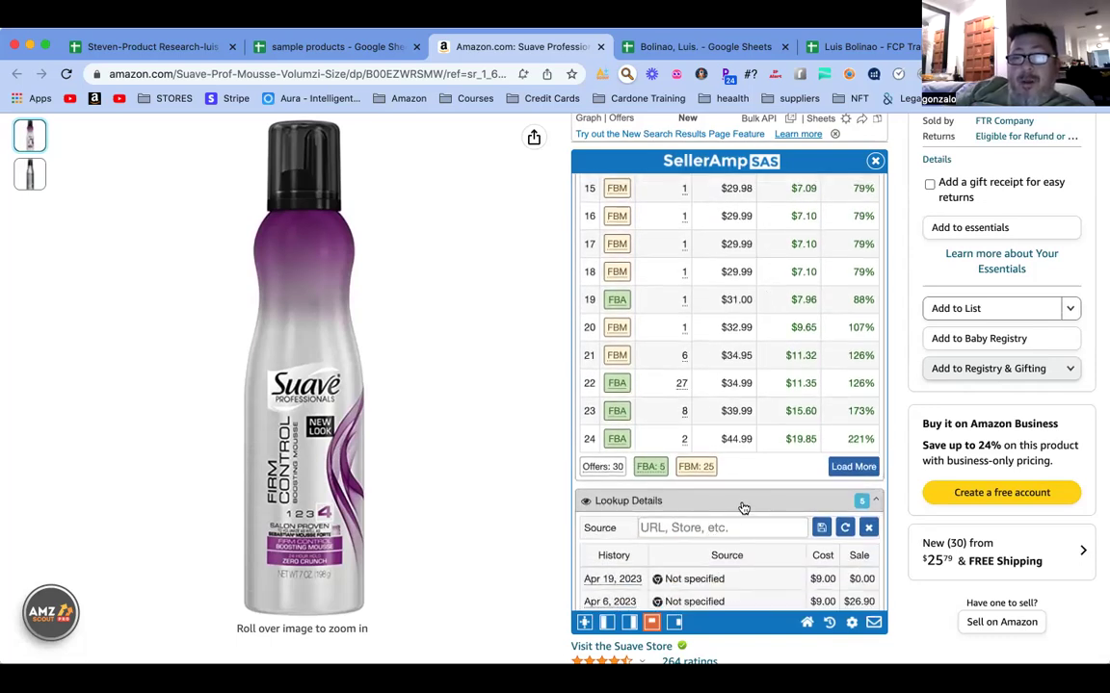
scroll(758, 511, down, 3)
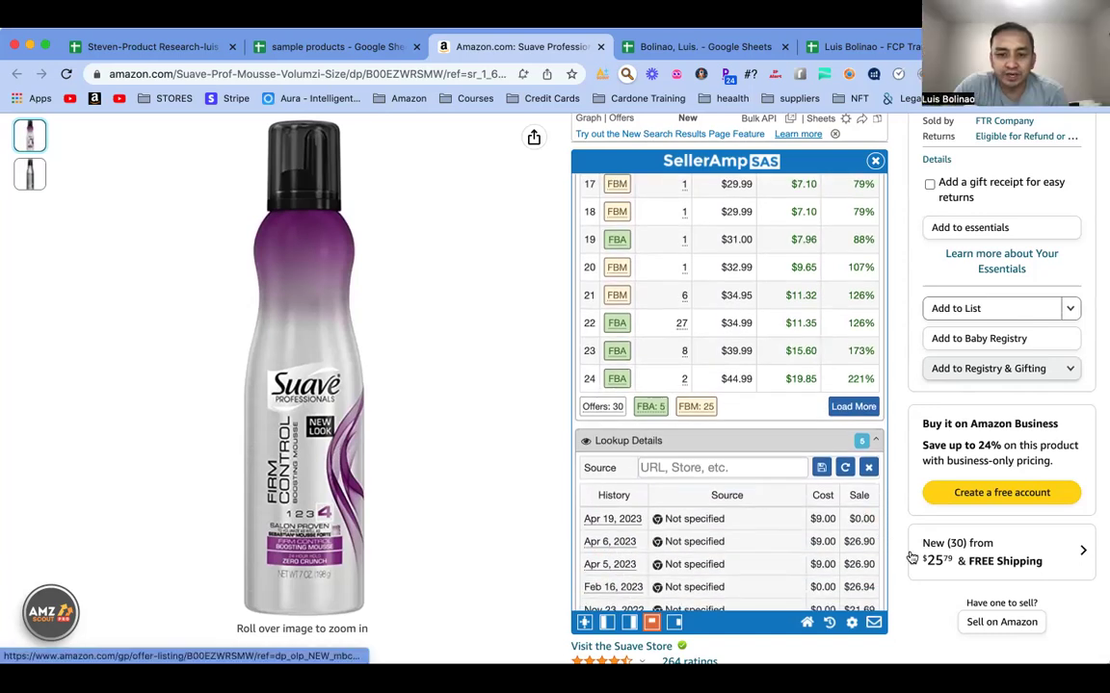
Step: Examine the Keepa price history chart of the Suave mousse, including buy box price, sales rank and offer count
scroll(895, 549, down, 5)
scroll(930, 578, down, 7)
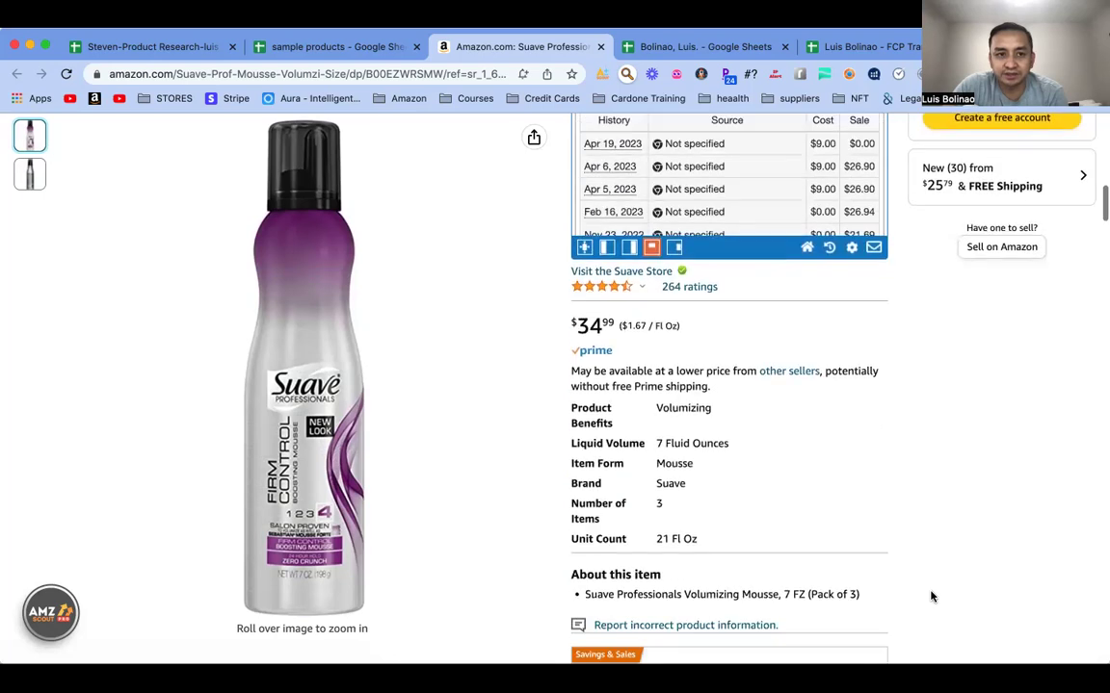
scroll(931, 539, down, 5)
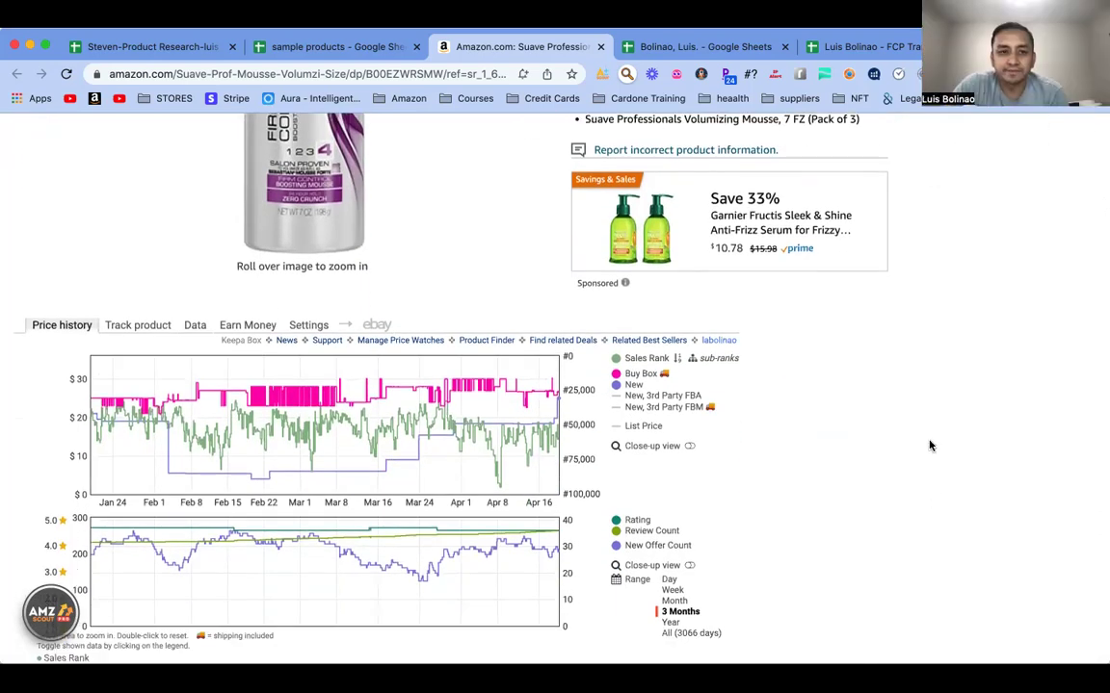
scroll(930, 446, down, 1)
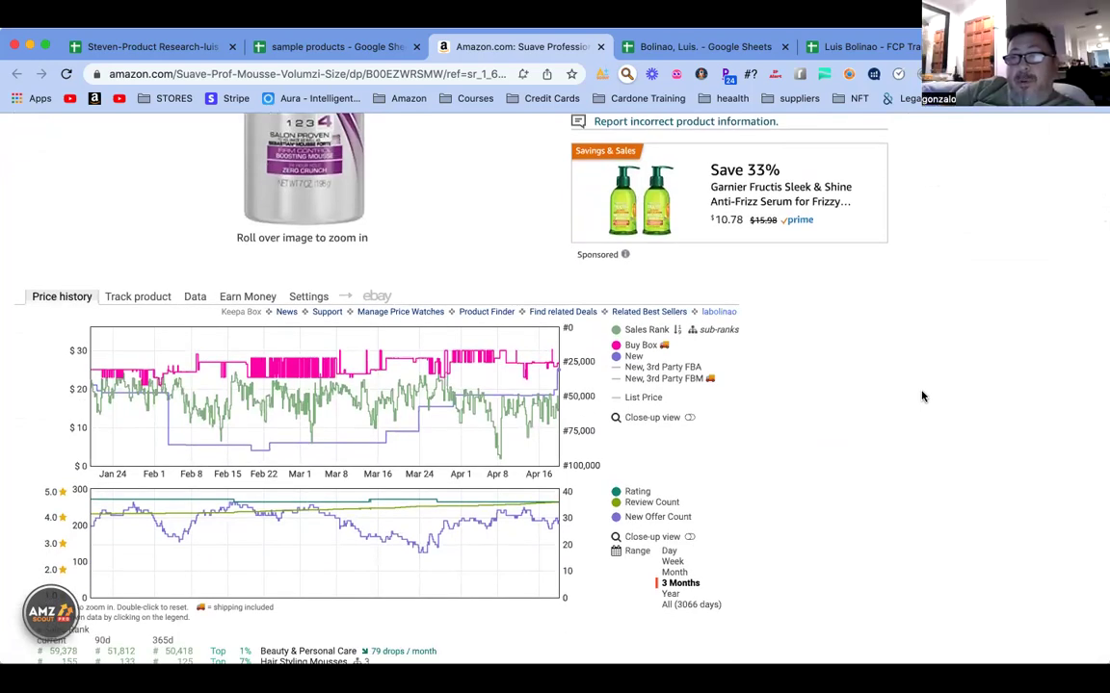
scroll(778, 456, up, 1)
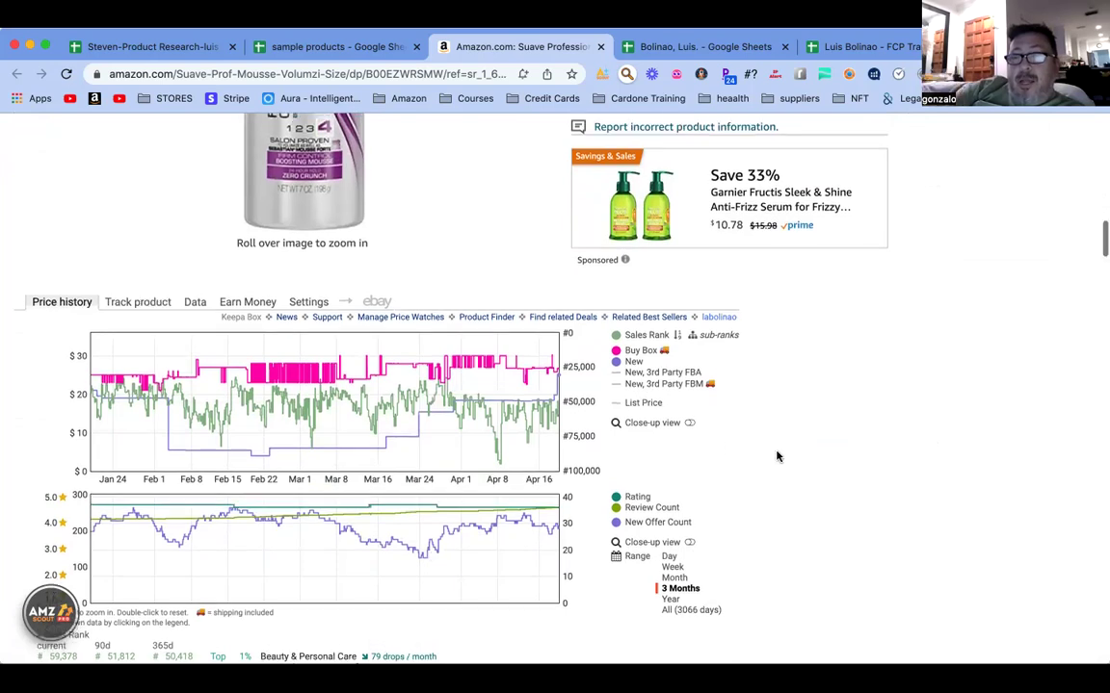
scroll(778, 457, up, 1)
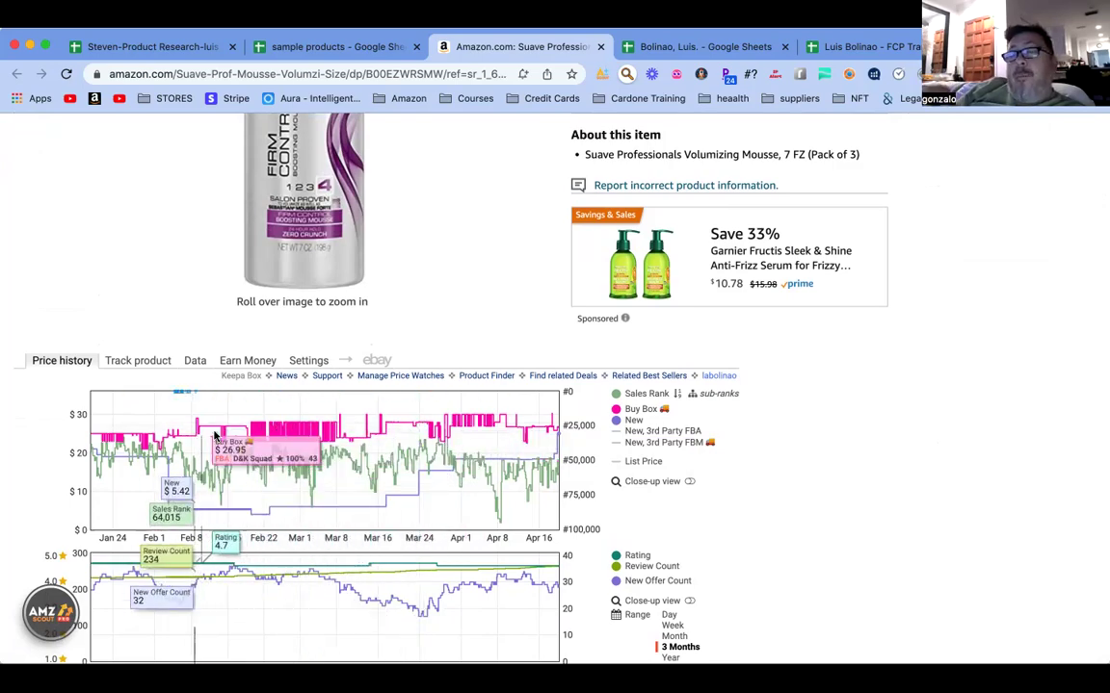
Step: Open Amazon's list of new offers for the mousse, expand the featured offer's seller details, and compare the other sellers' prices and stock
scroll(1060, 445, up, 10)
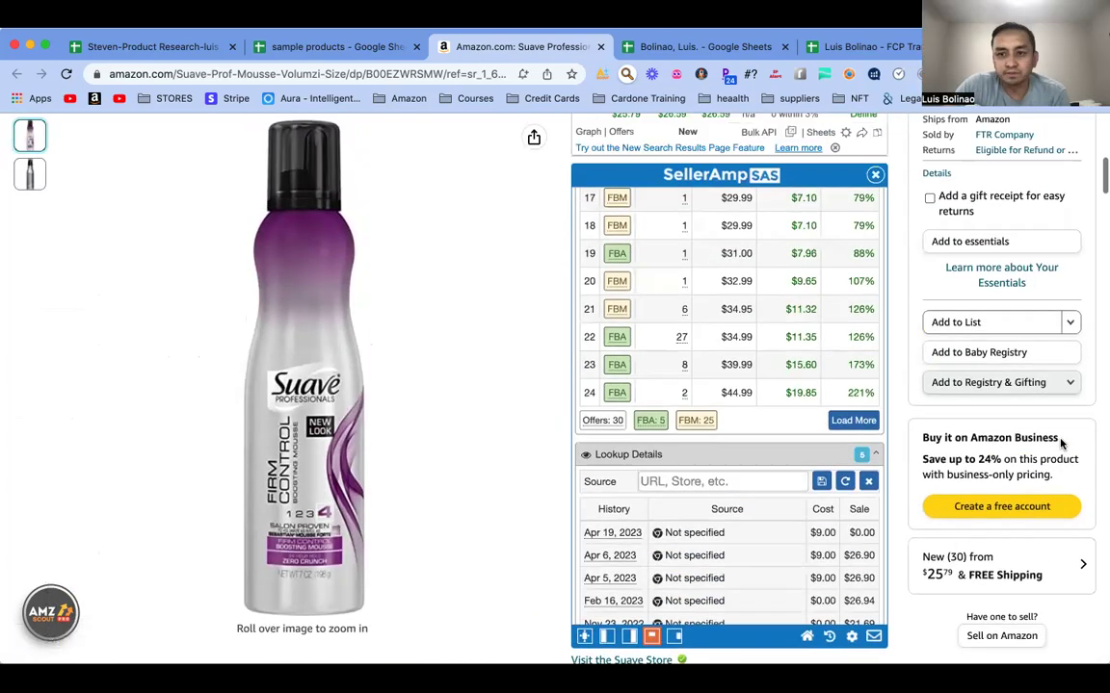
scroll(1060, 445, up, 2)
scroll(1061, 444, down, 5)
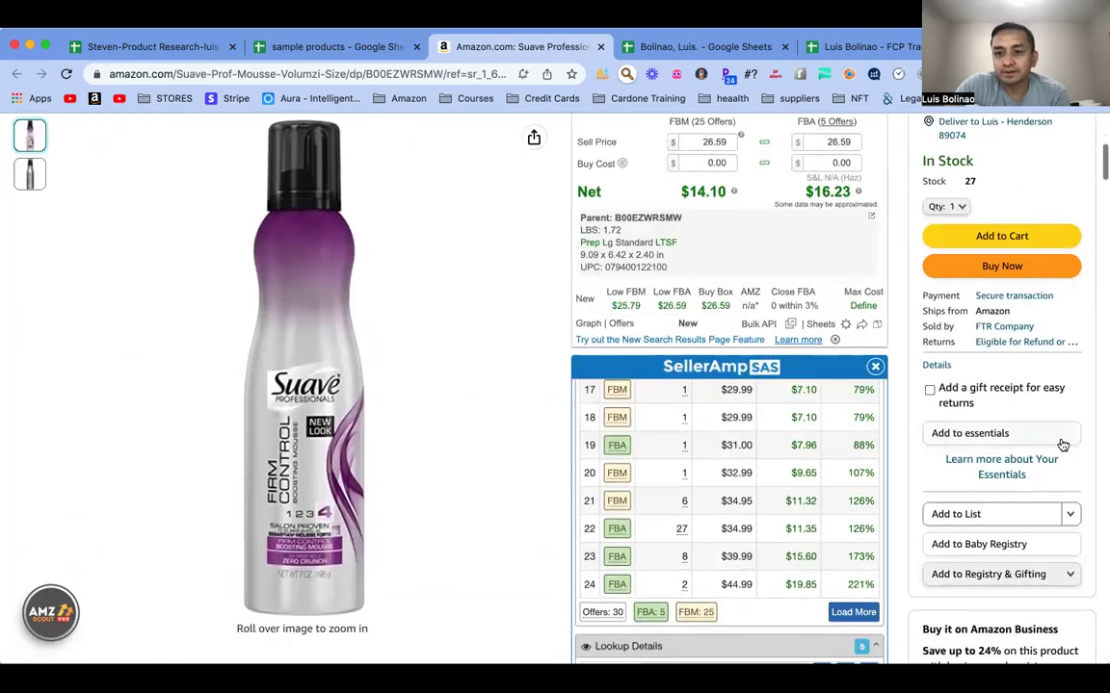
scroll(1062, 444, down, 2)
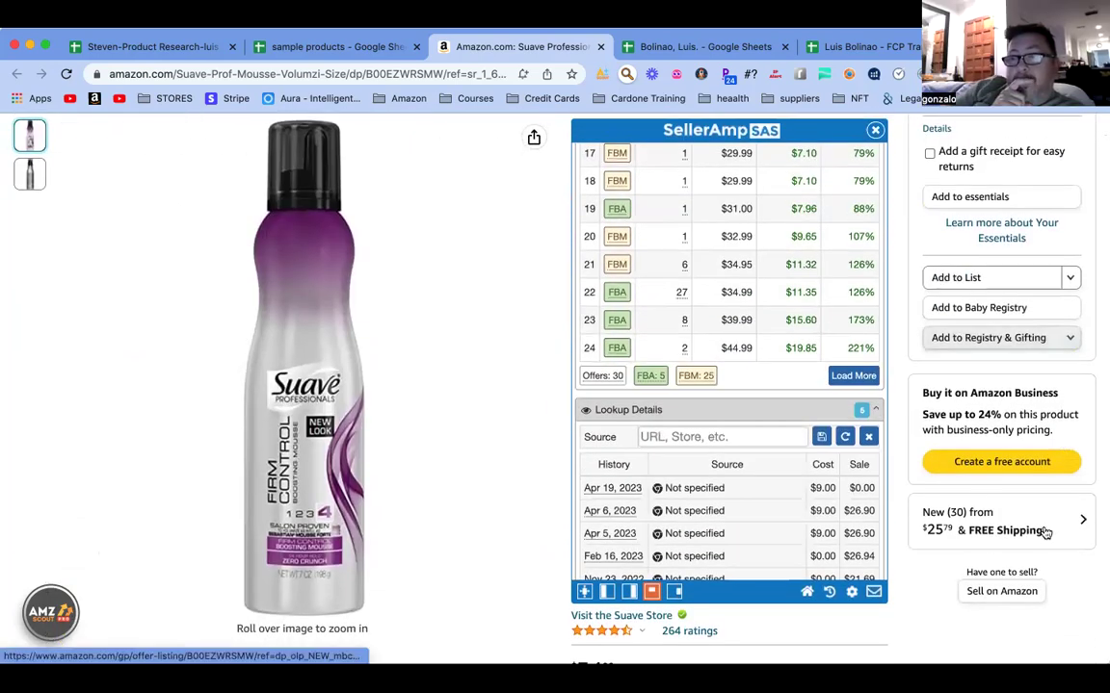
click(1046, 532)
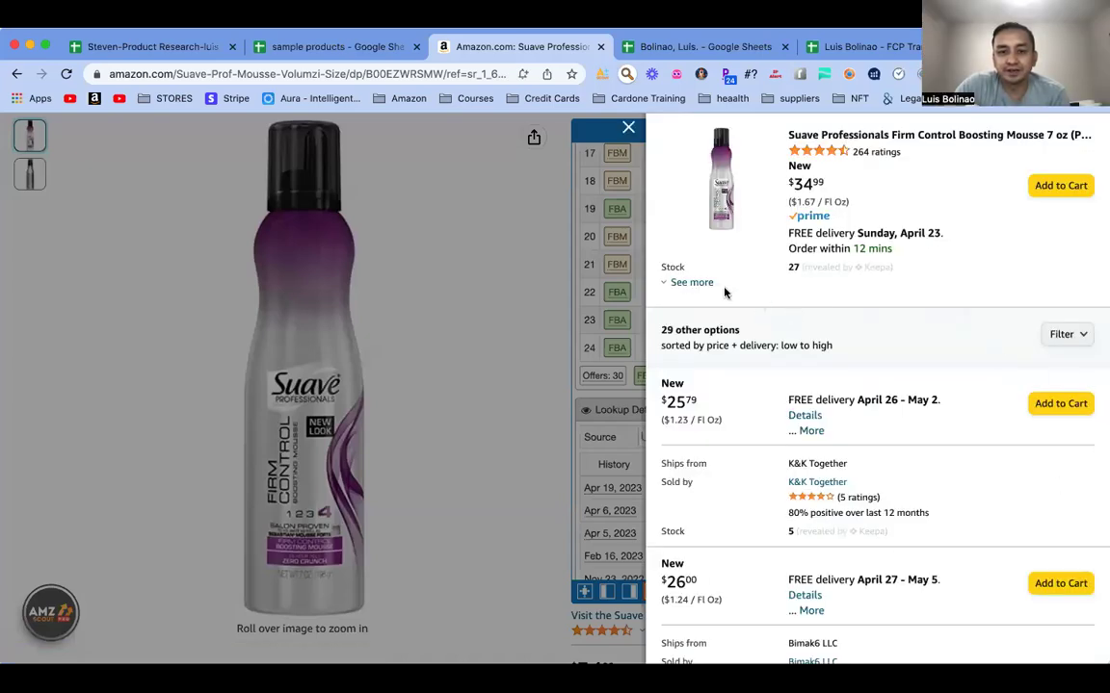
click(694, 282)
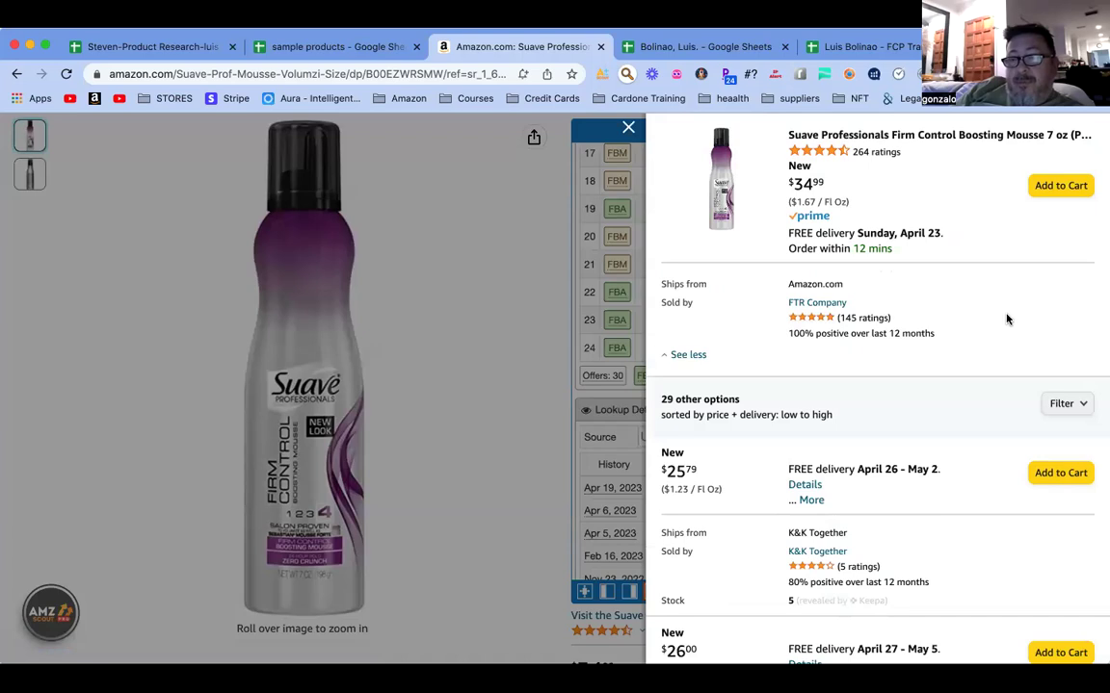
scroll(1006, 319, down, 4)
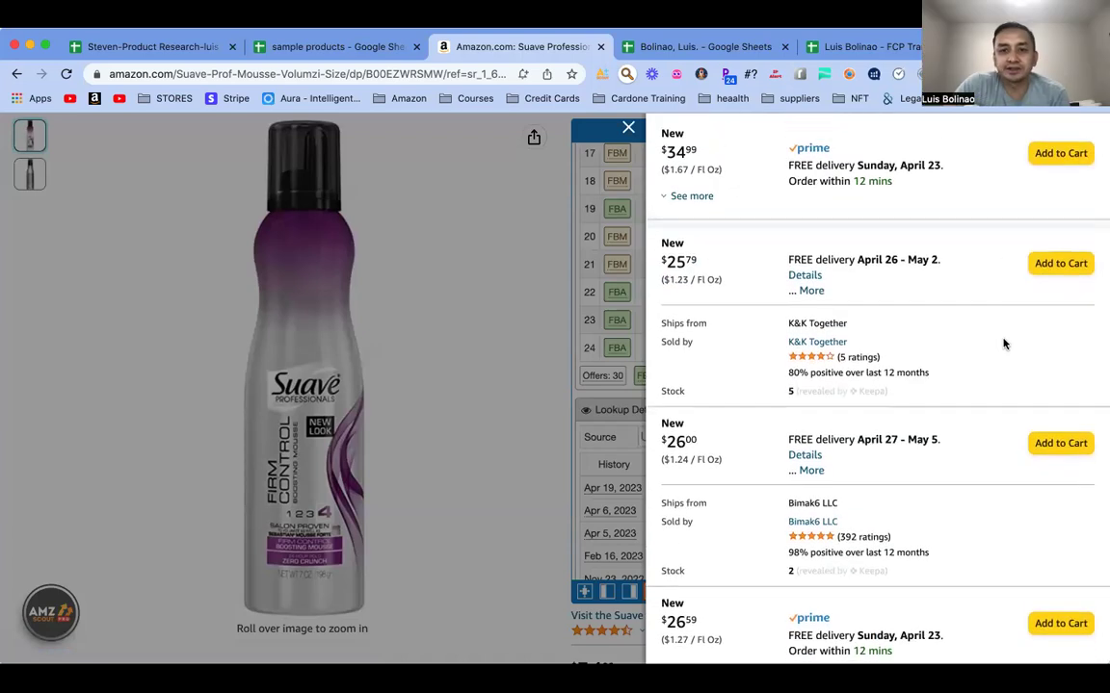
scroll(1004, 343, down, 4)
scroll(993, 344, up, 3)
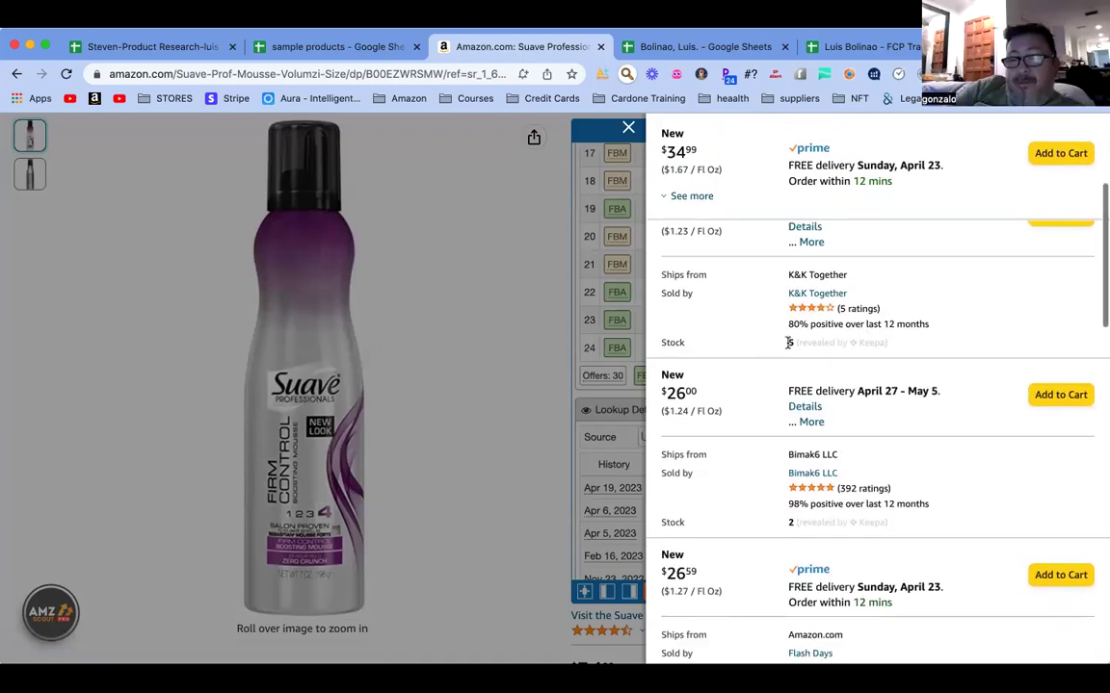
Step: Compare the stock and prices of the other new offers, collapse the featured offer's seller details, and close the offers list
scroll(788, 342, up, 1)
scroll(793, 532, down, 4)
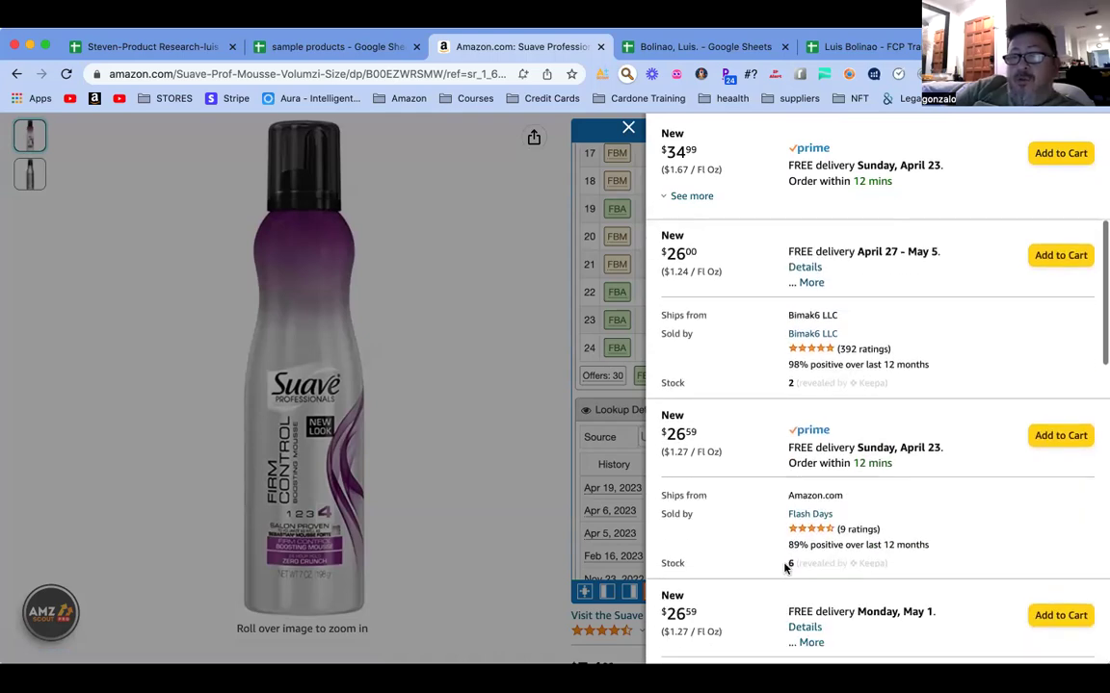
scroll(939, 450, up, 6)
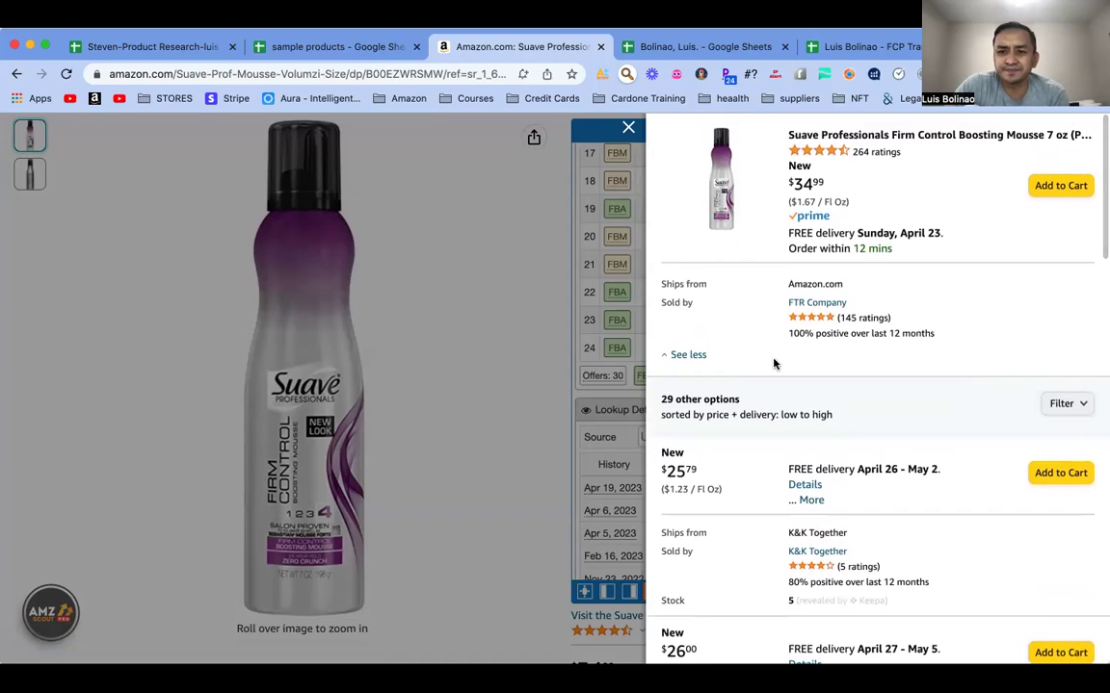
click(688, 354)
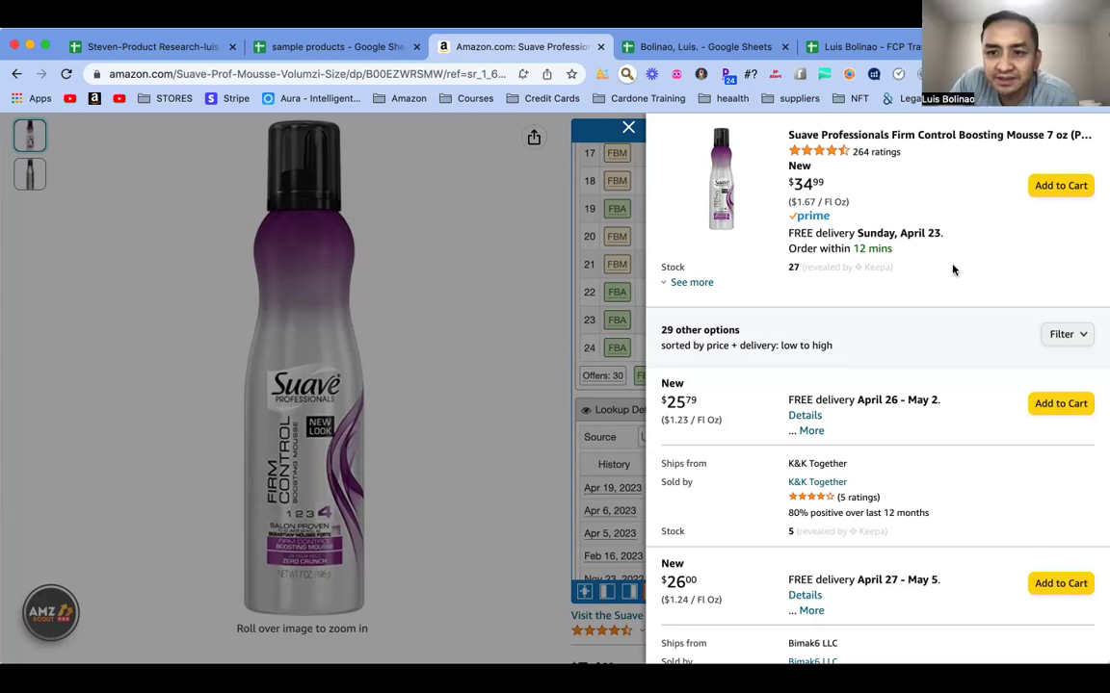
scroll(989, 287, down, 4)
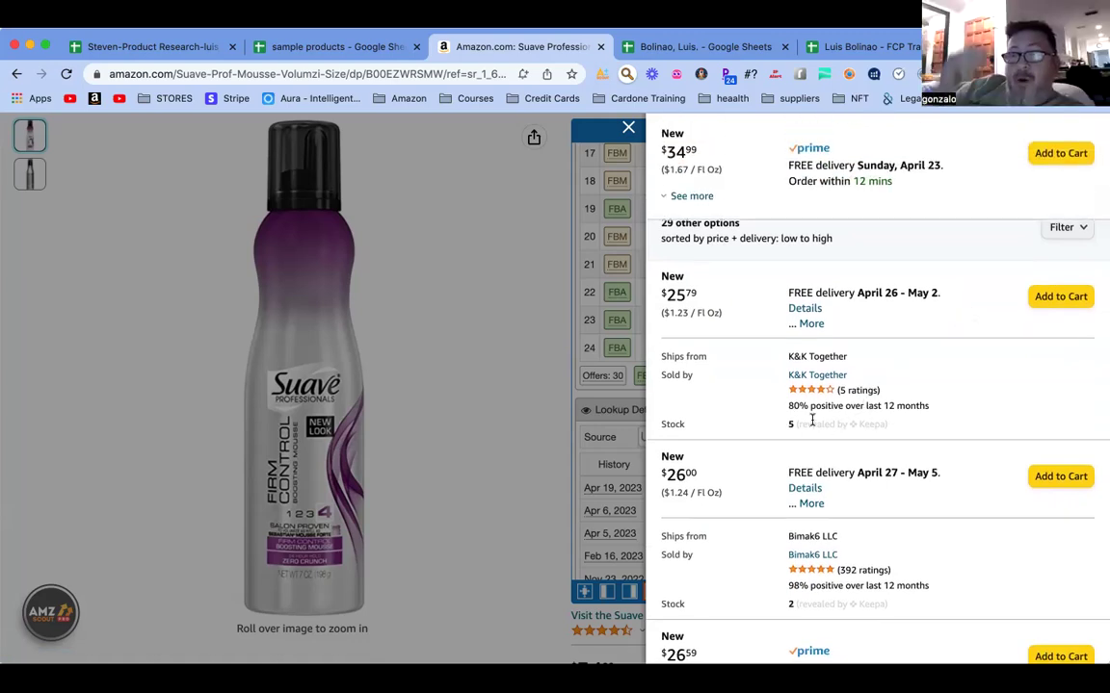
click(543, 273)
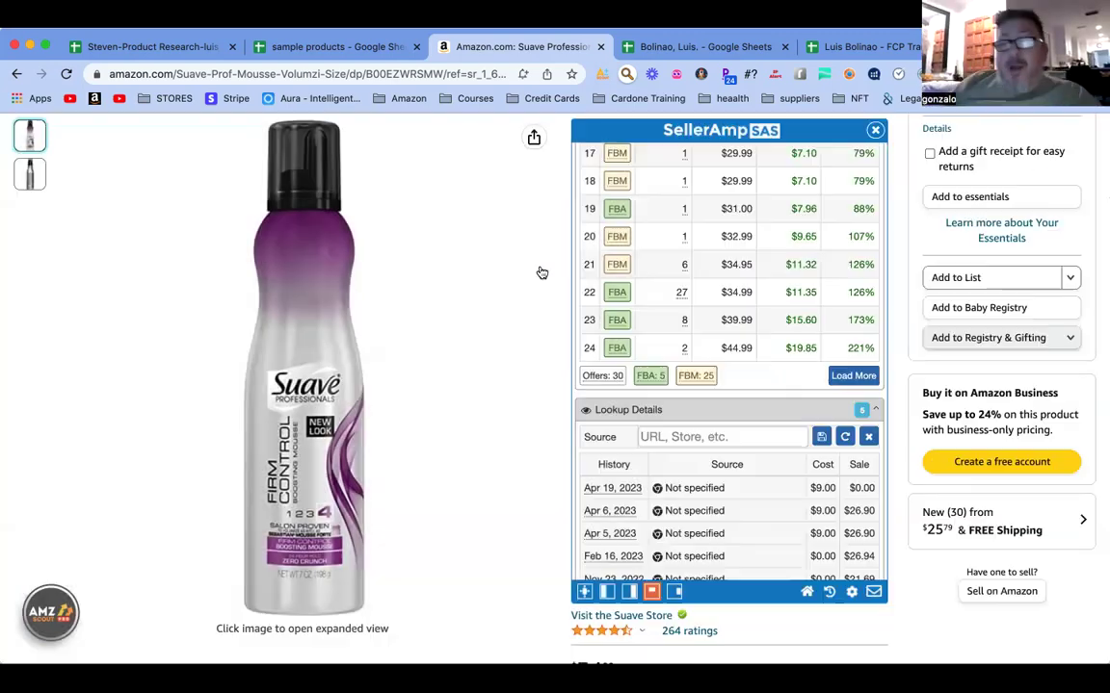
Step: Compare stock, price, profit and ROI across the FBM and FBA sellers in the SellerAmp offers table, from cheapest to most expensive
scroll(892, 328, up, 1)
scroll(765, 318, up, 5)
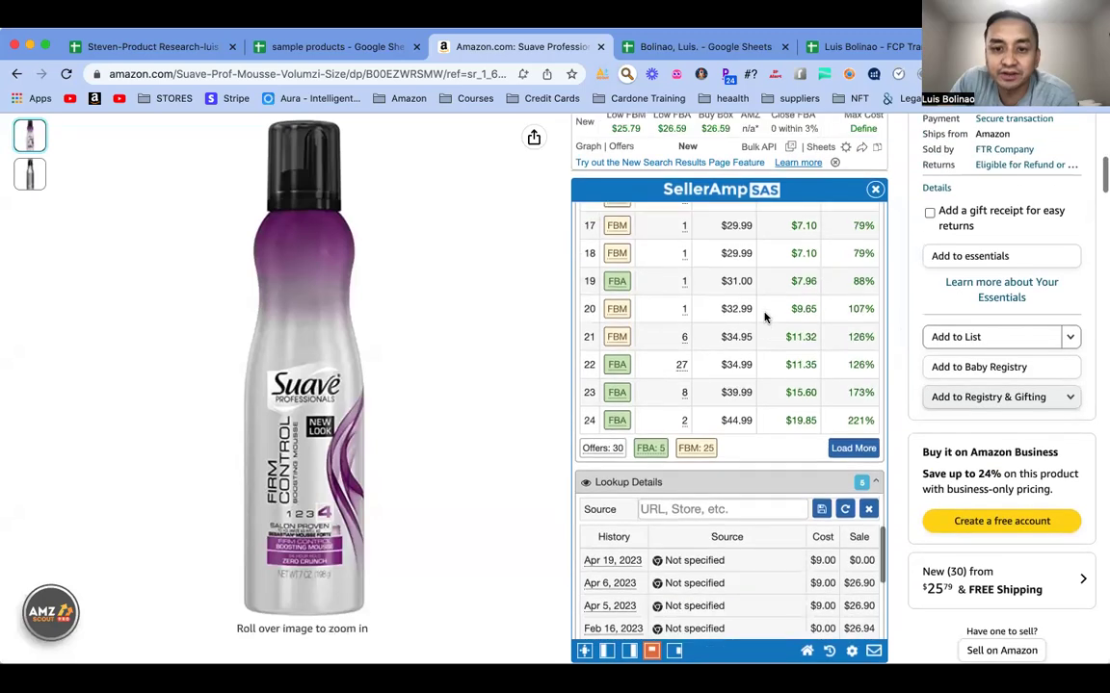
scroll(725, 328, up, 5)
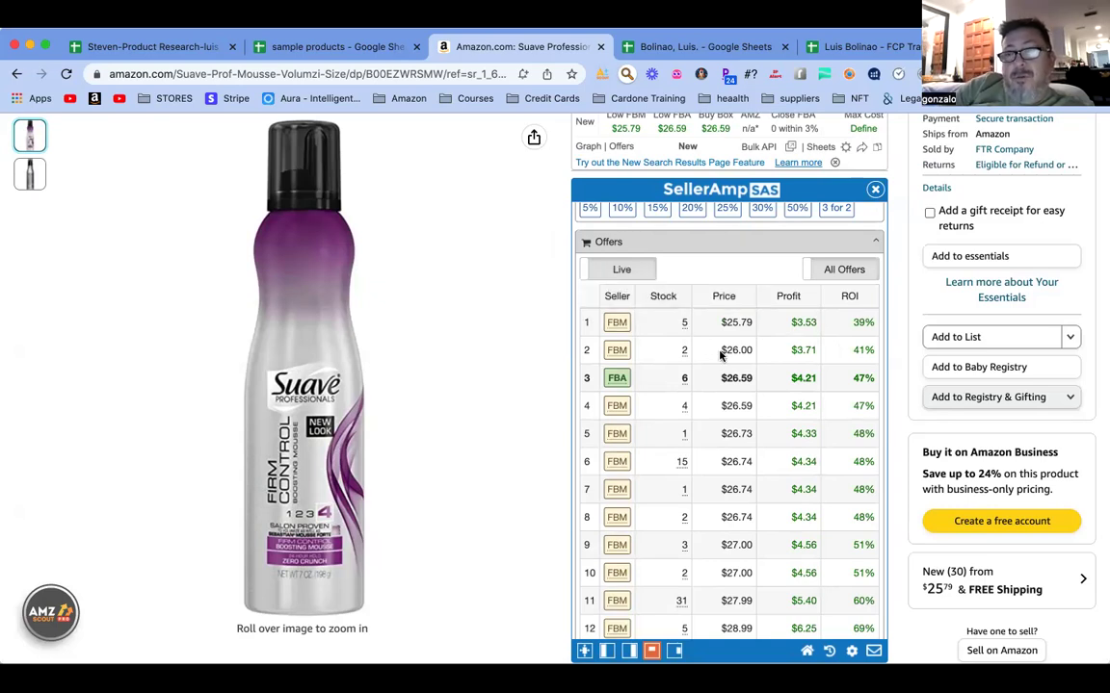
scroll(904, 427, down, 2)
scroll(751, 409, down, 10)
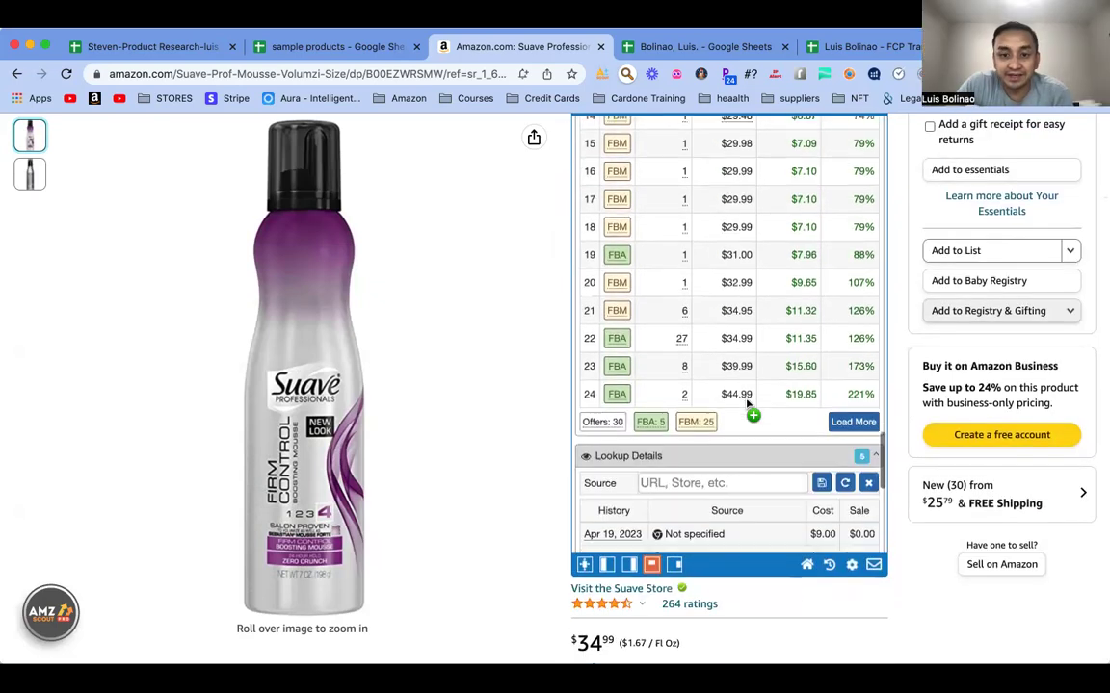
scroll(747, 405, down, 5)
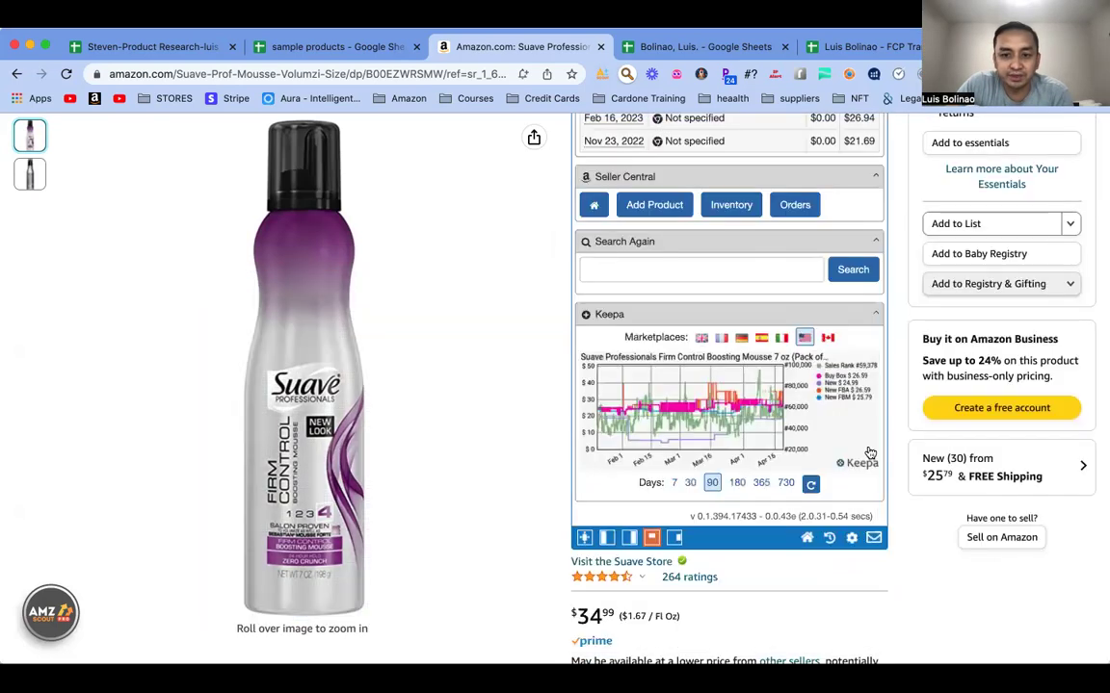
Step: Check the buy box history in the Keepa chart, and open Keepa's product data to examine the details, current values and averages
scroll(890, 443, down, 10)
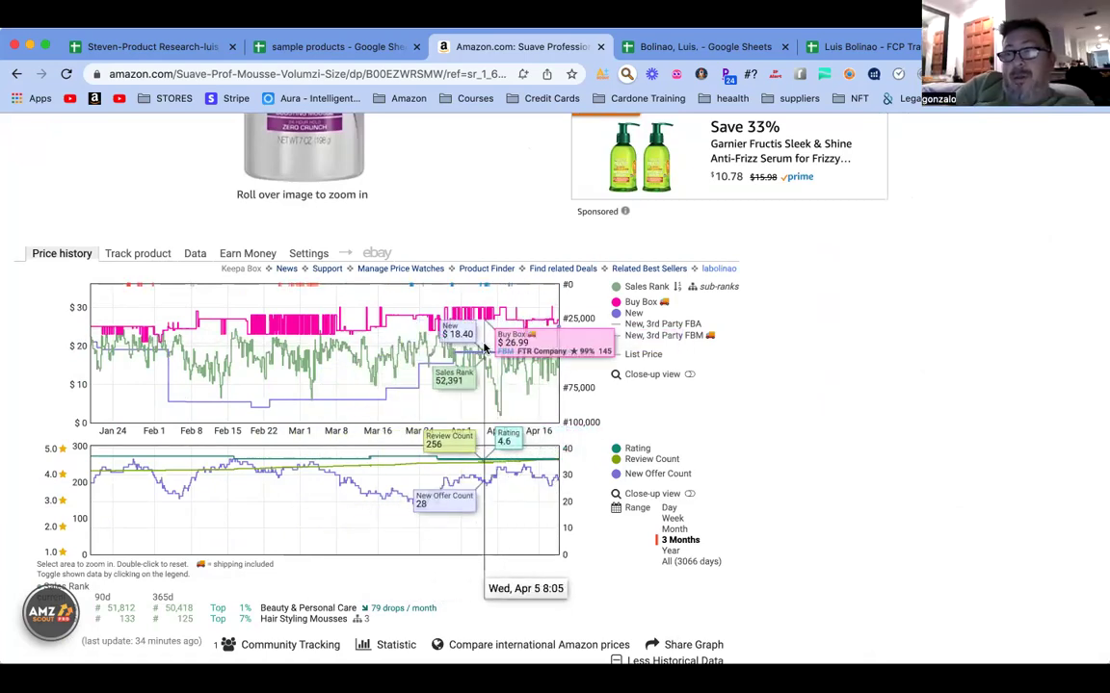
scroll(462, 356, up, 1)
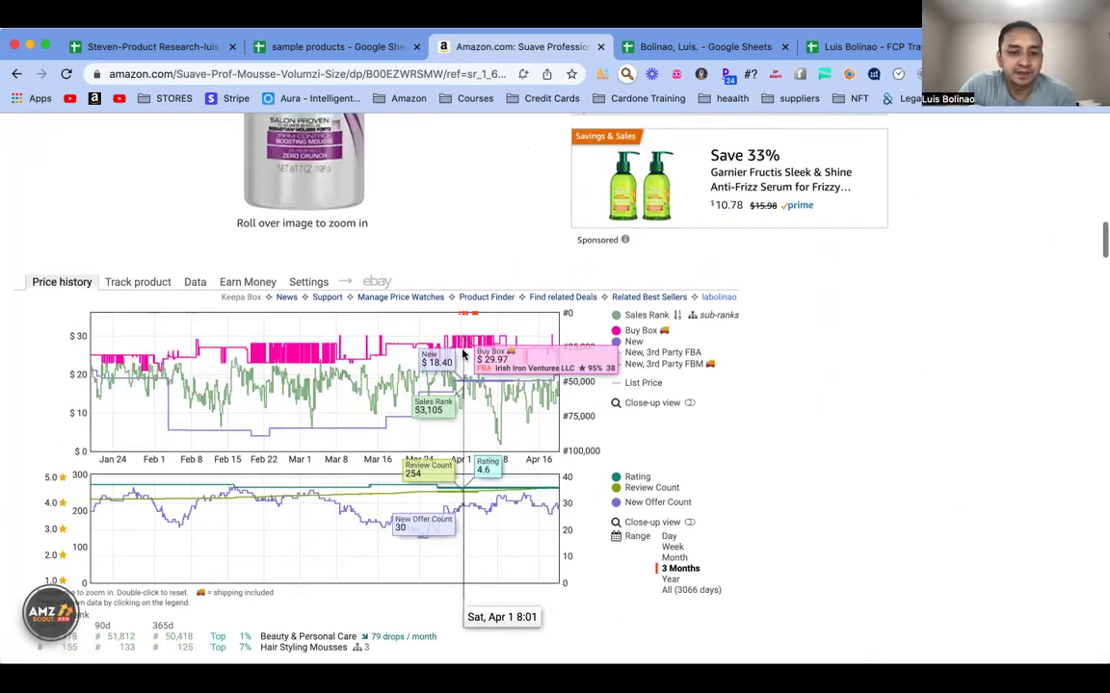
click(196, 284)
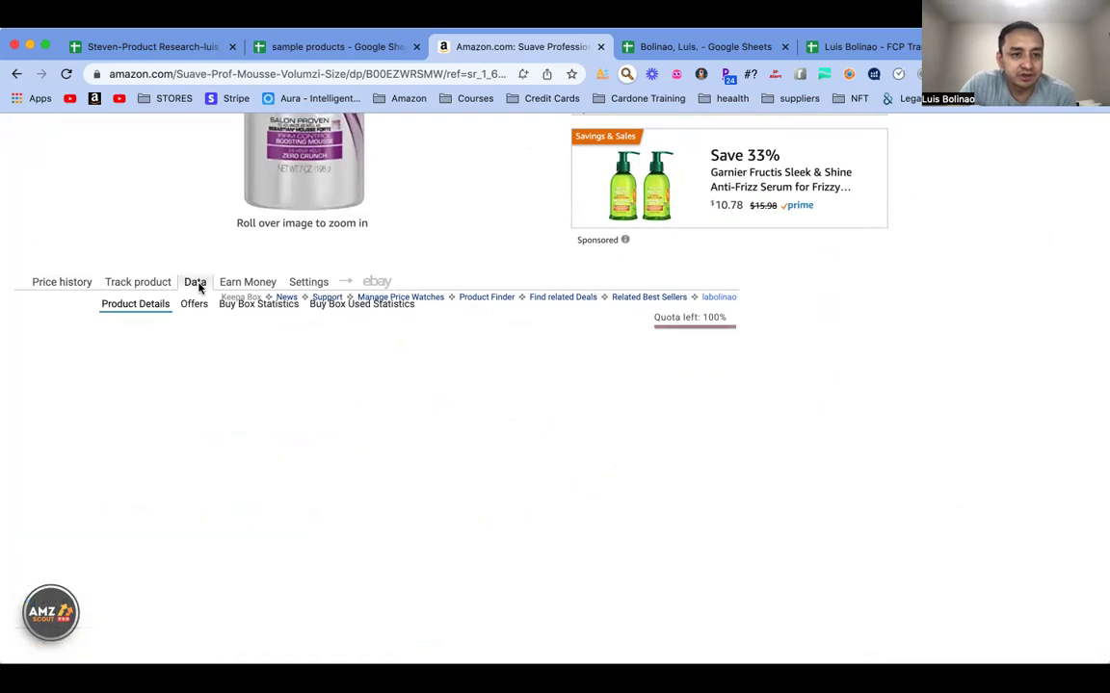
scroll(418, 397, down, 5)
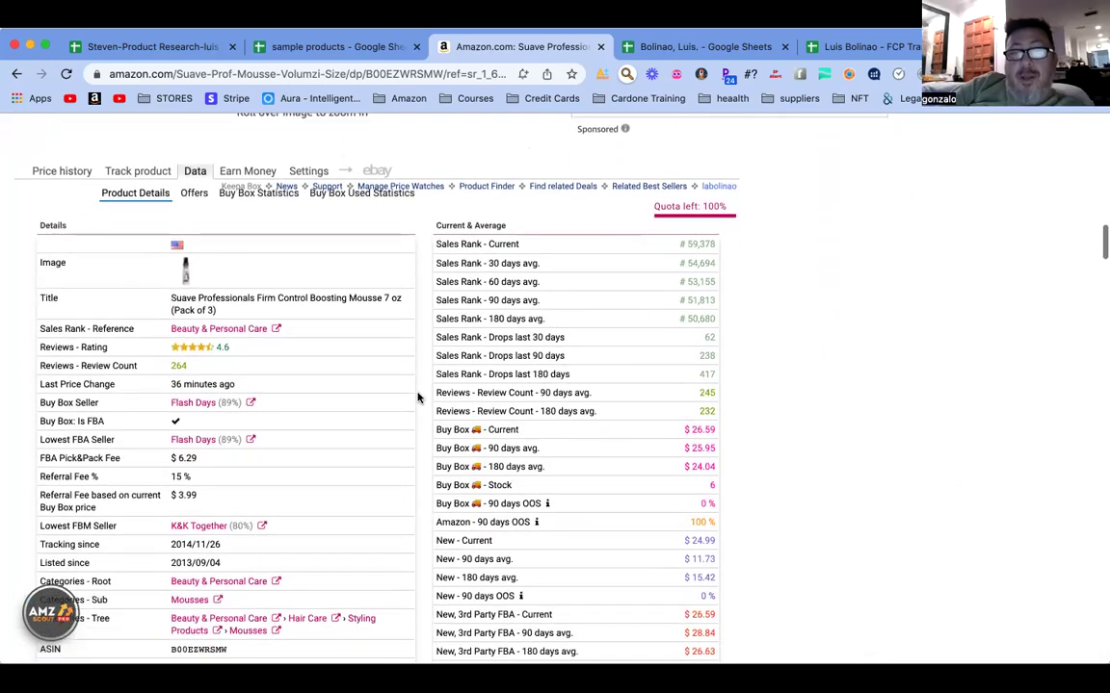
scroll(418, 397, down, 5)
scroll(418, 397, up, 8)
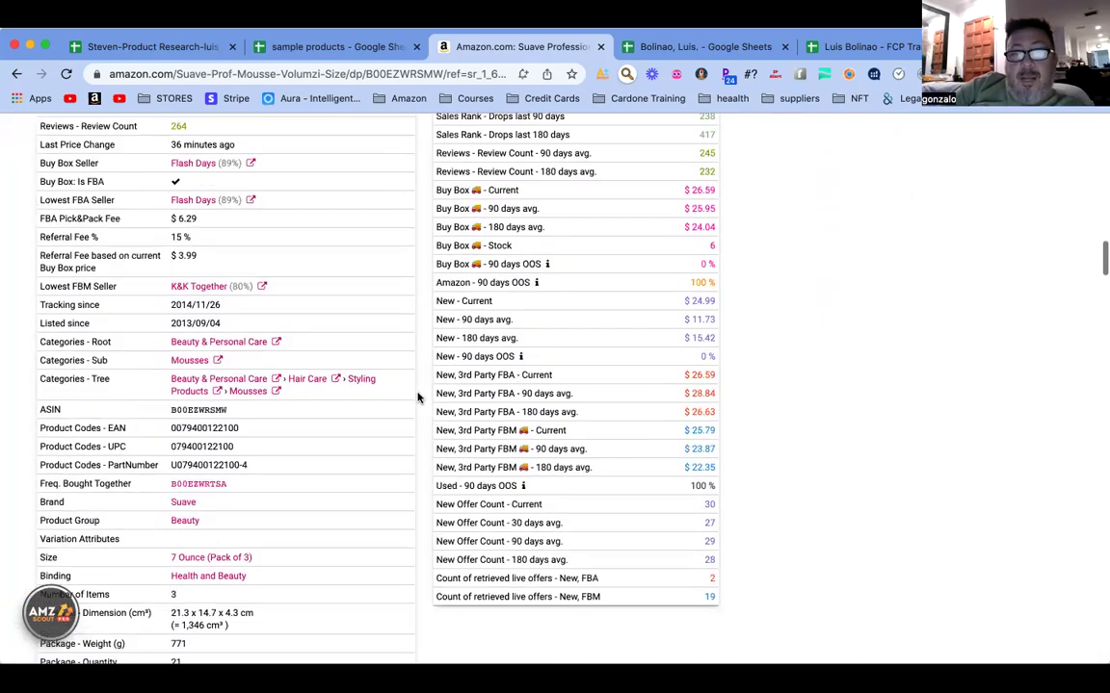
scroll(418, 397, up, 3)
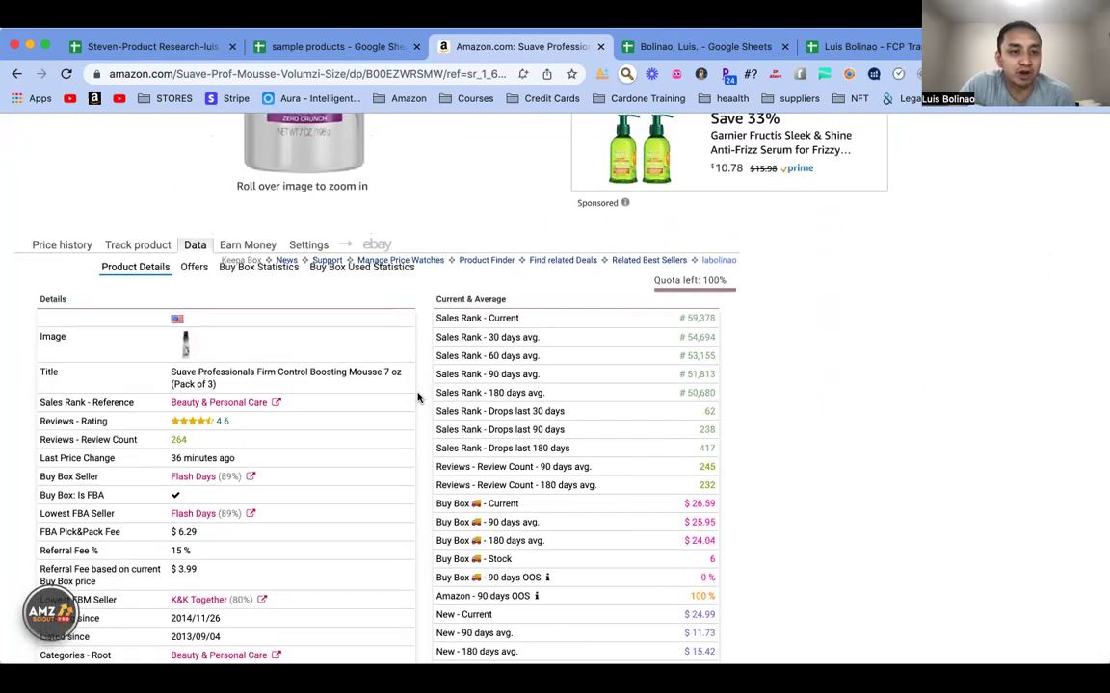
Step: Open Keepa's offers data and examine each offer's price history, stock, units sold and stock history
scroll(418, 396, up, 2)
click(191, 324)
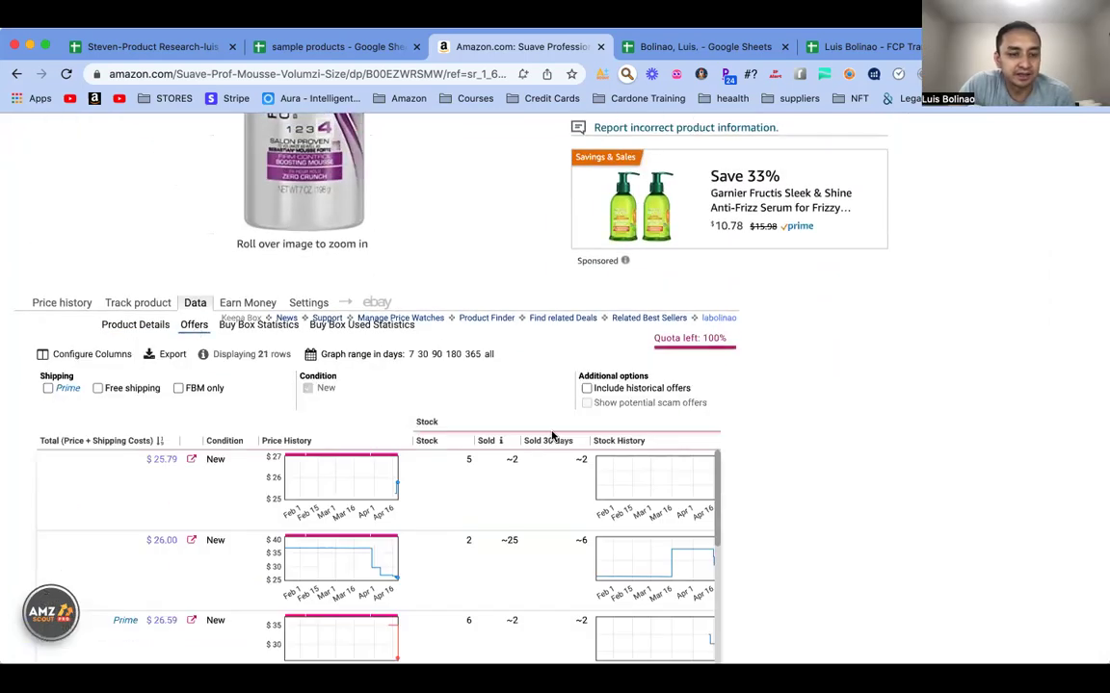
scroll(773, 473, down, 2)
scroll(441, 461, down, 3)
scroll(442, 460, down, 2)
scroll(441, 461, up, 5)
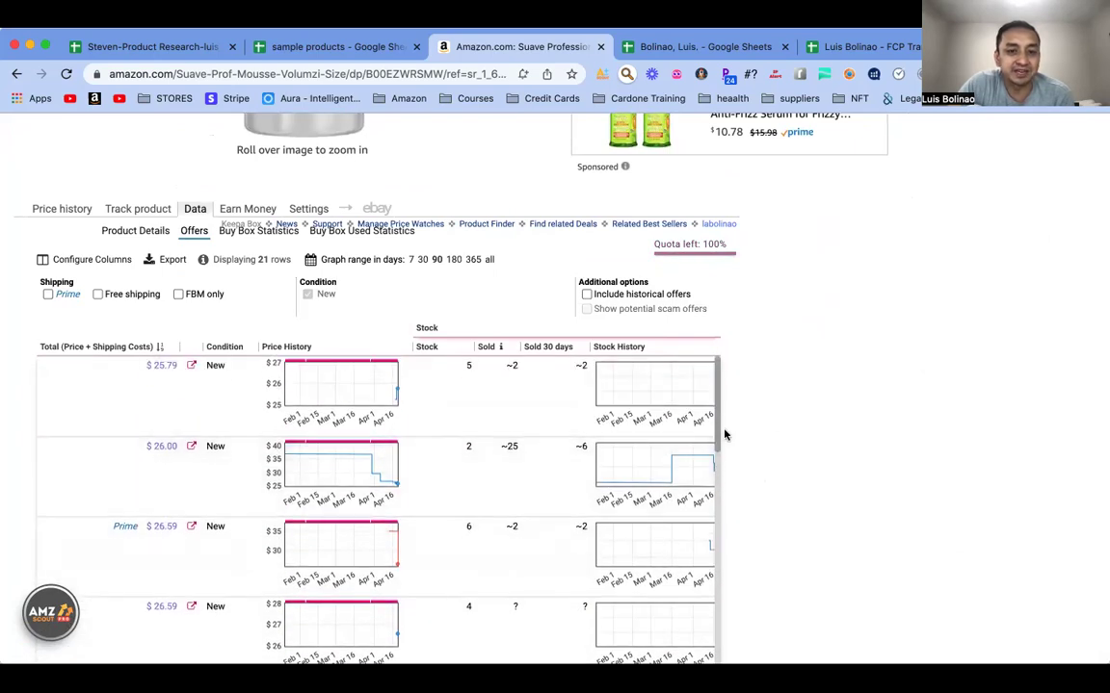
scroll(768, 420, up, 5)
scroll(817, 421, down, 3)
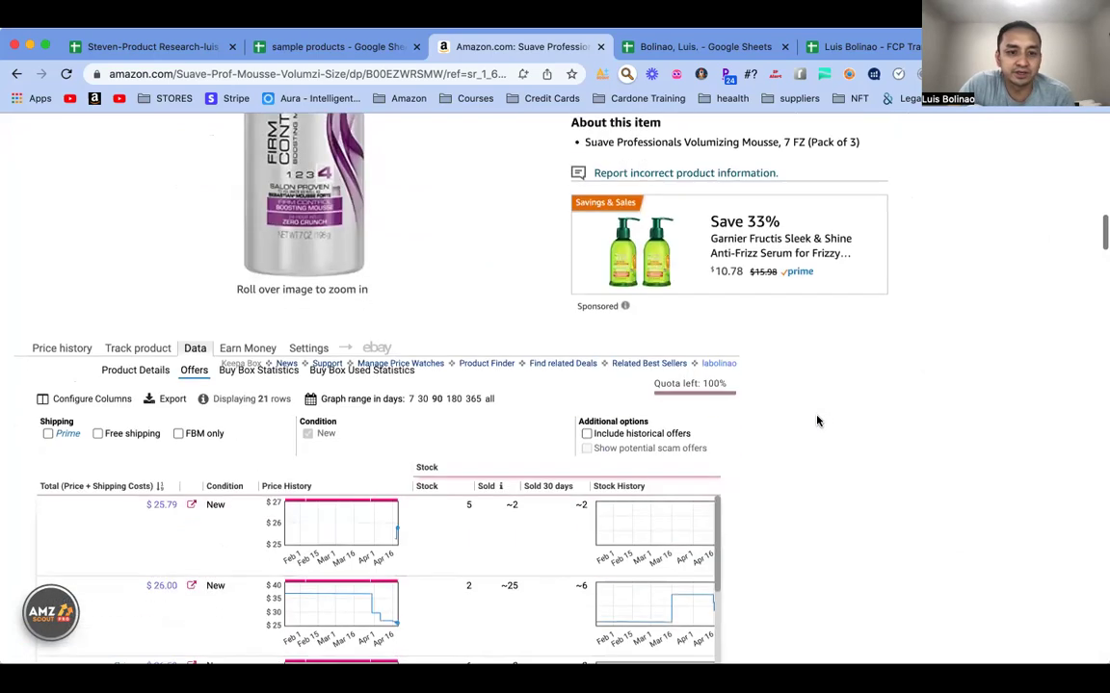
scroll(817, 421, up, 1)
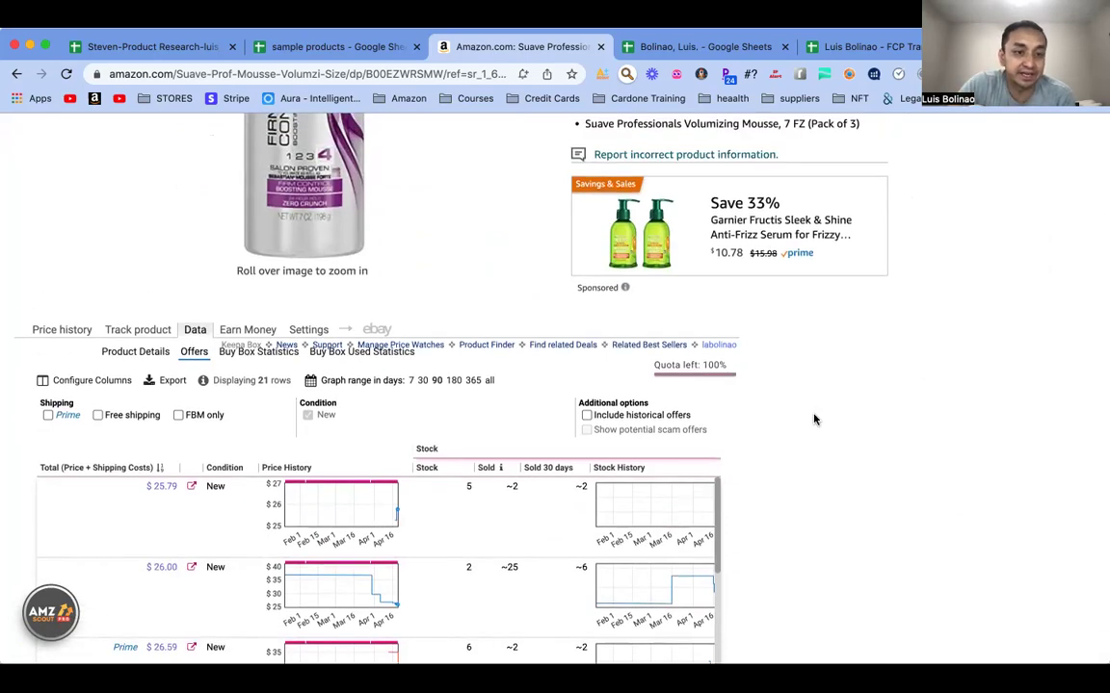
Step: Open Keepa's Buy Box Statistics and examine each seller's share won, average price, stock and fulfilment type
click(253, 355)
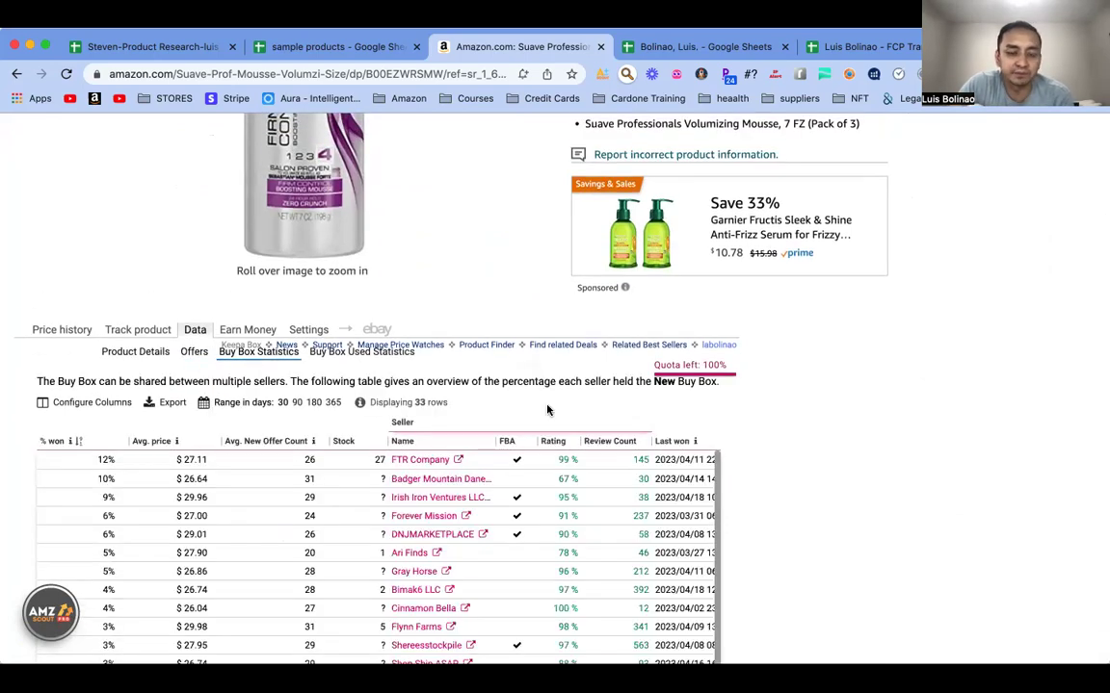
scroll(547, 411, down, 3)
scroll(330, 588, right, 1)
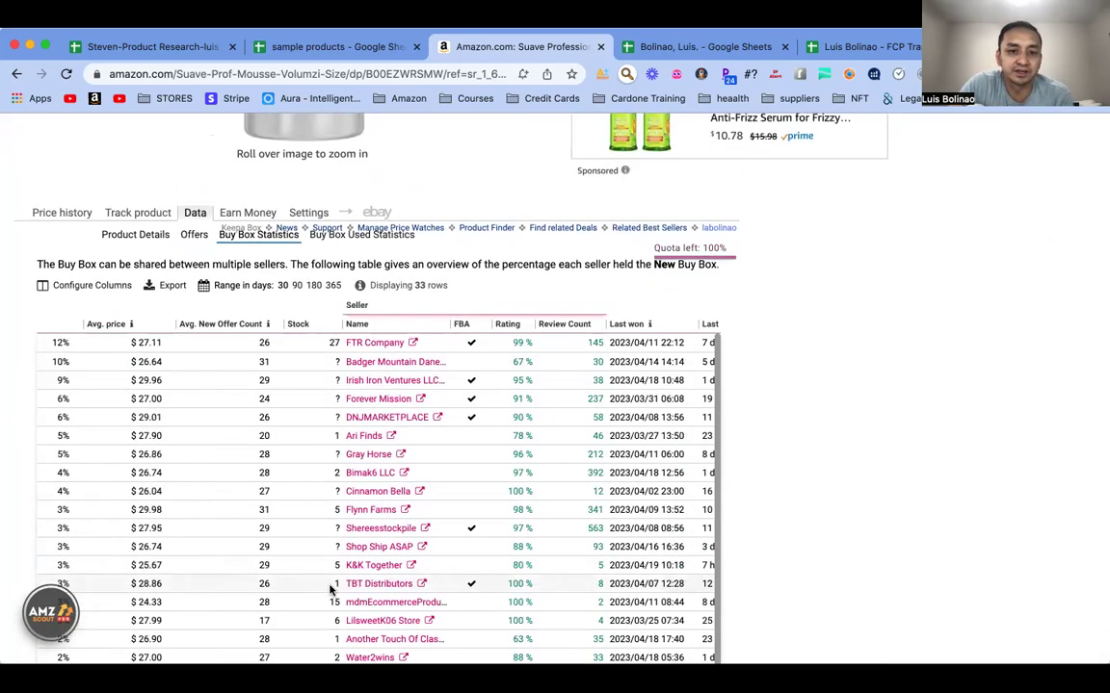
scroll(330, 589, right, 1)
scroll(330, 590, left, 2)
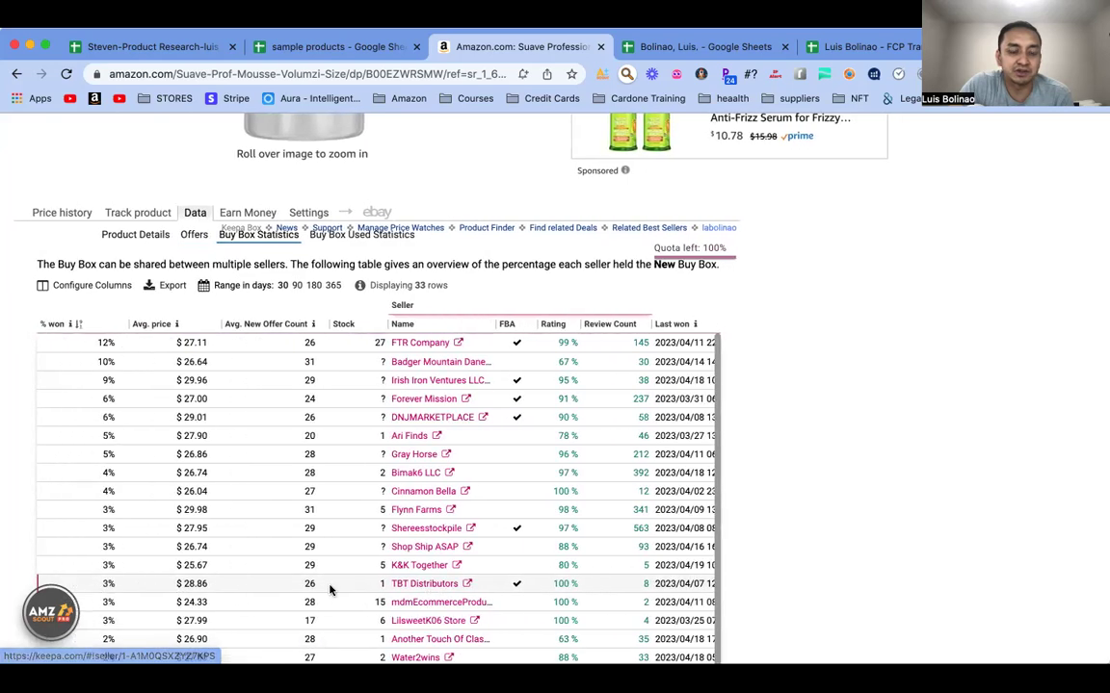
scroll(330, 589, up, 3)
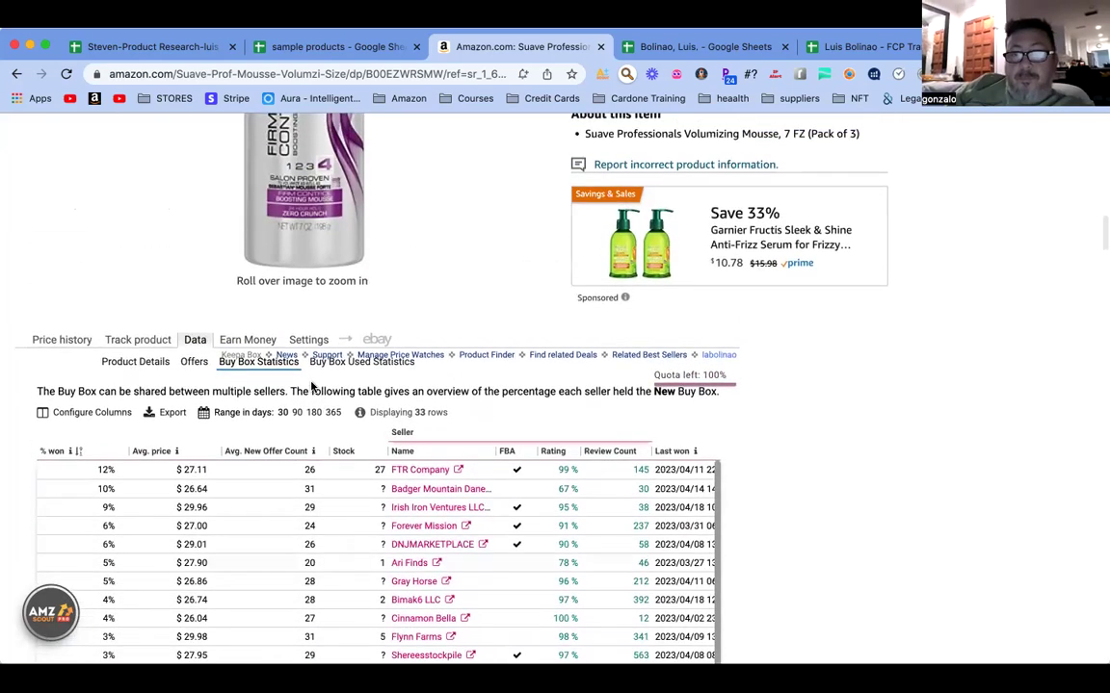
click(135, 341)
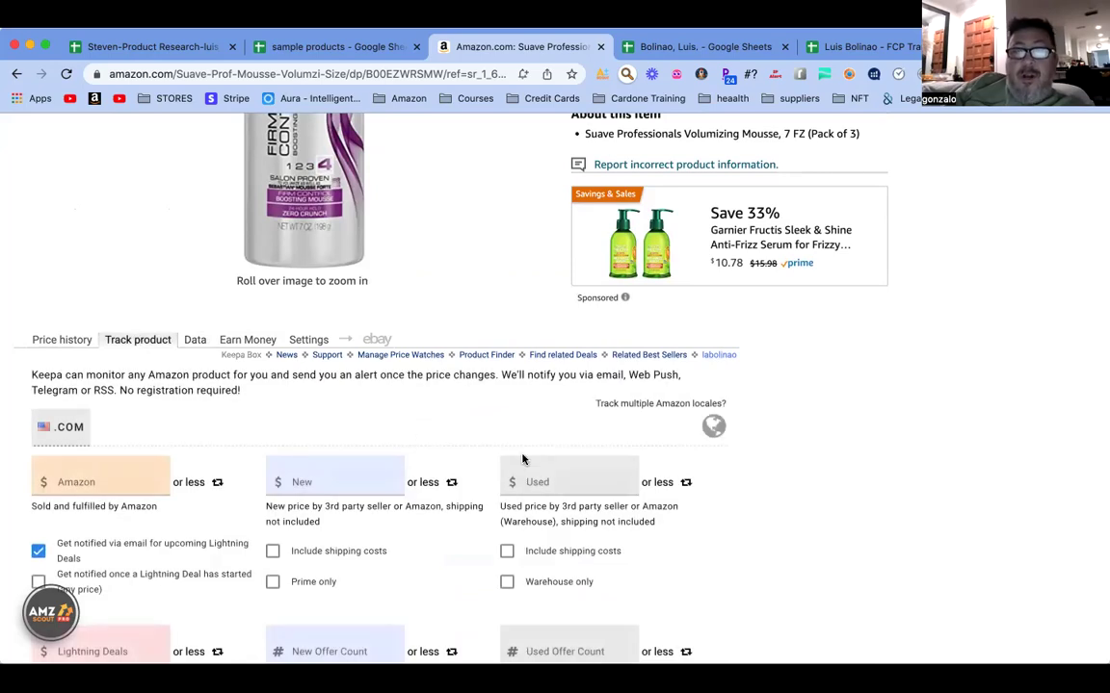
click(64, 342)
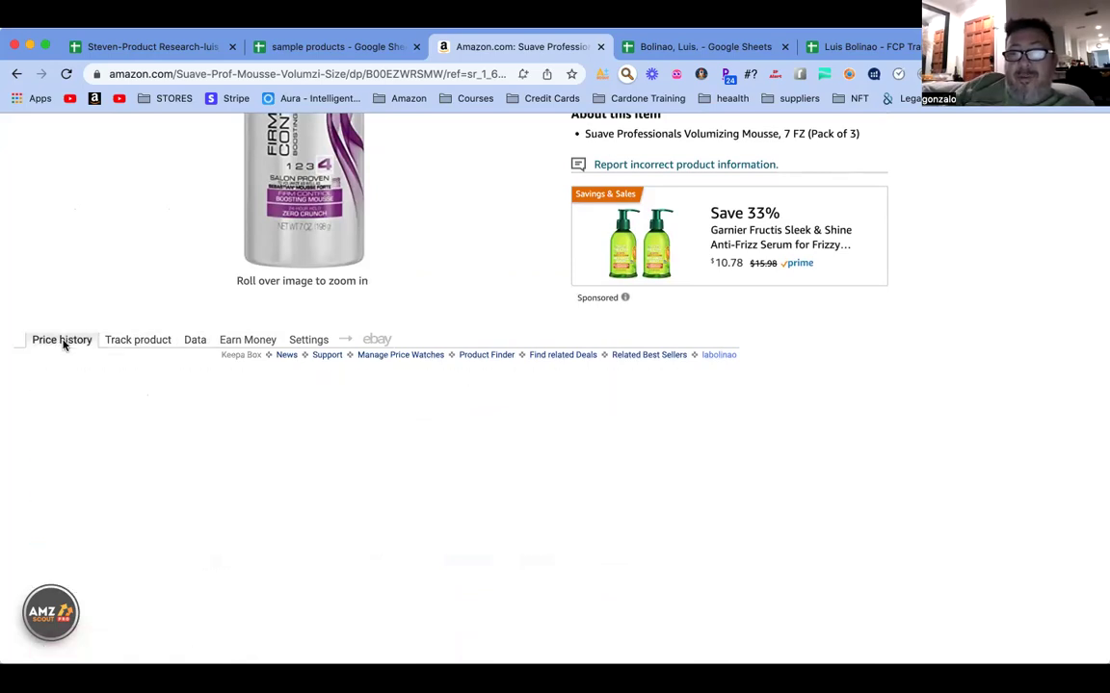
click(144, 341)
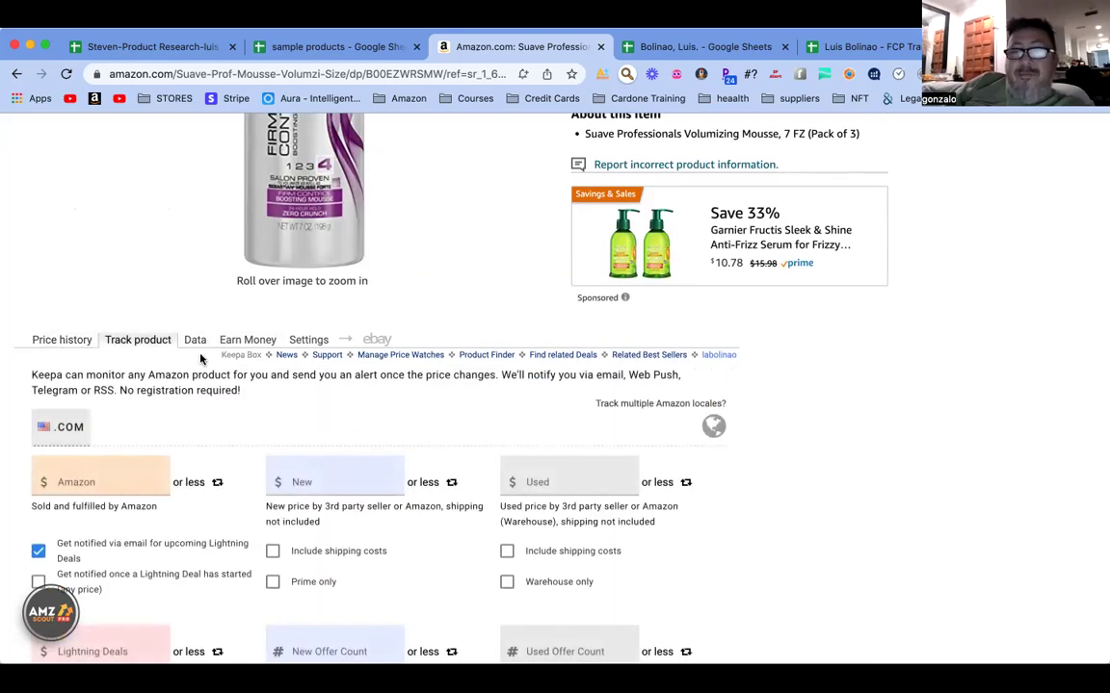
click(195, 340)
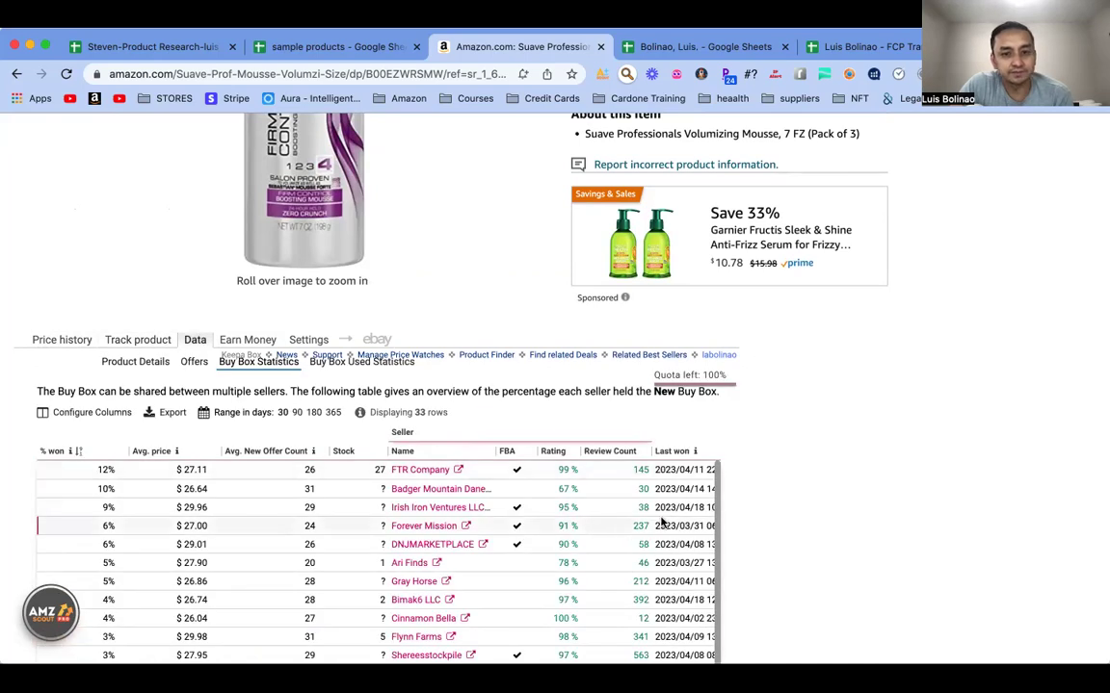
Step: Compare when each seller last won the buy box with their percentage won, average price, stock and rating in the statistics table
scroll(798, 506, down, 3)
scroll(590, 471, right, 3)
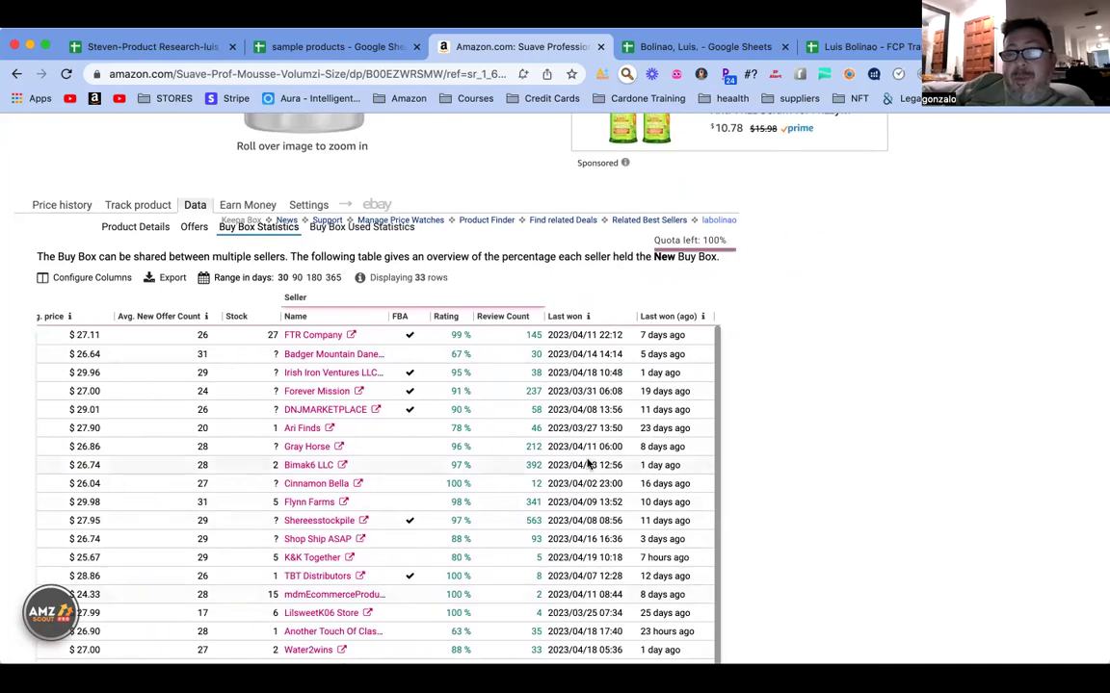
scroll(456, 487, left, 3)
scroll(456, 486, up, 2)
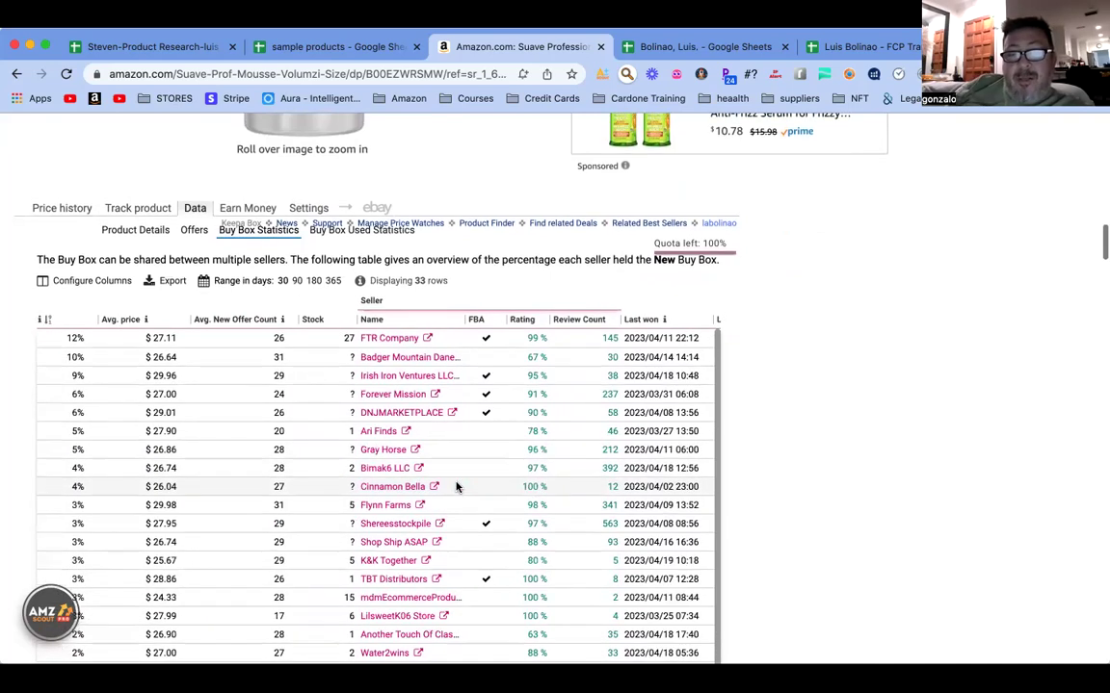
scroll(457, 486, down, 4)
scroll(456, 486, up, 3)
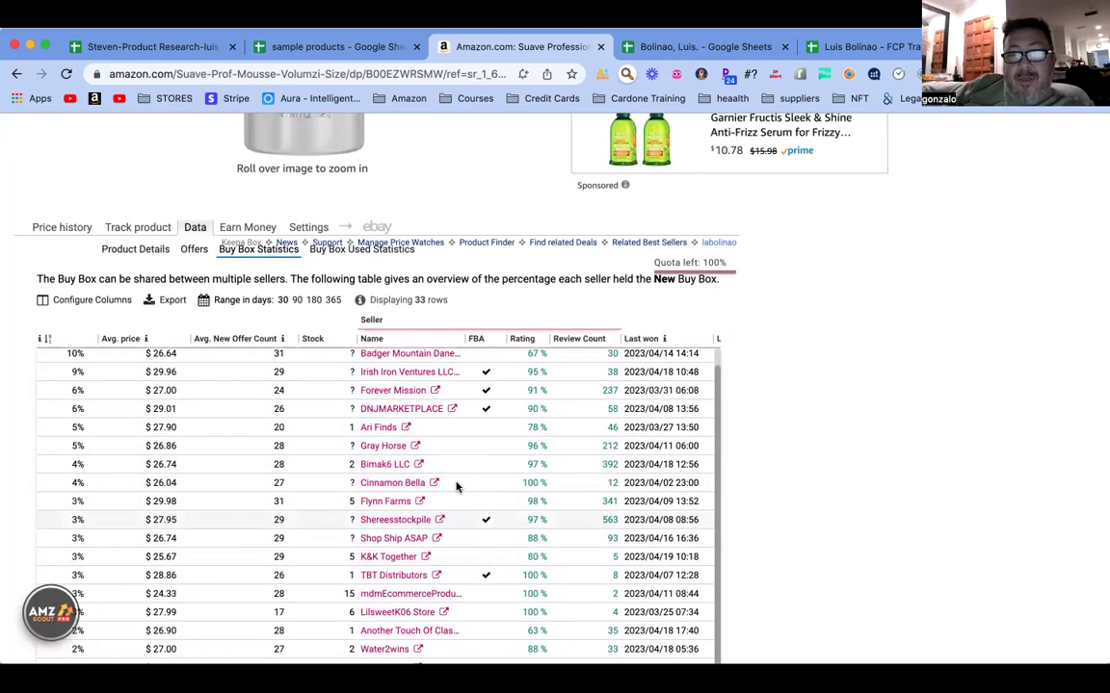
scroll(457, 487, right, 3)
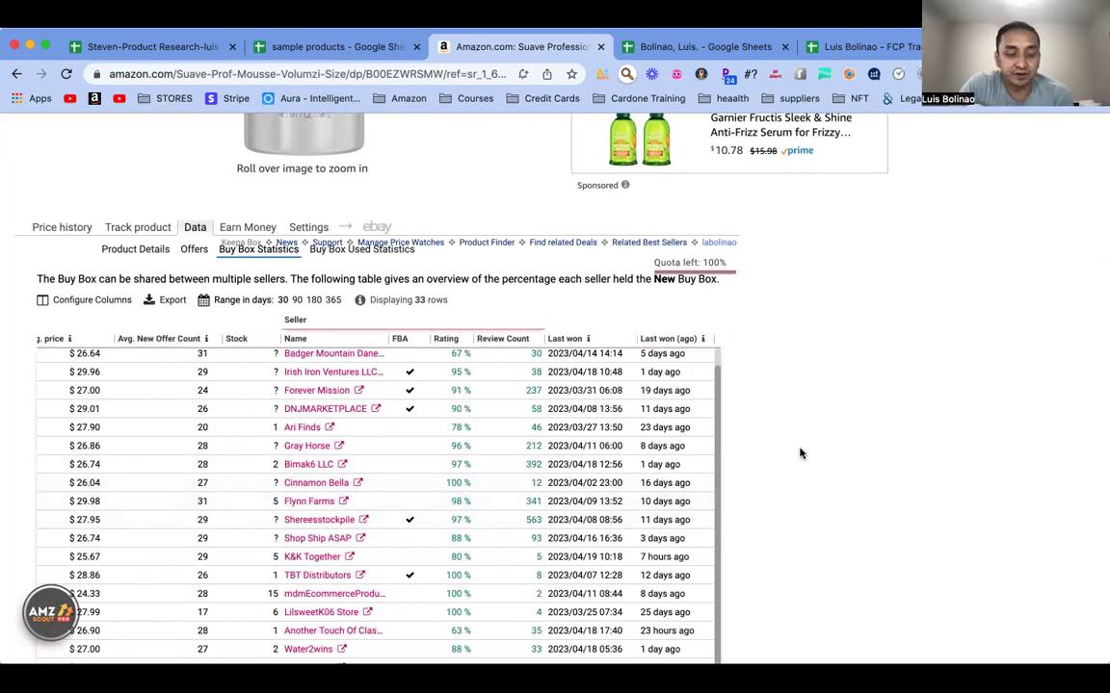
scroll(799, 453, up, 1)
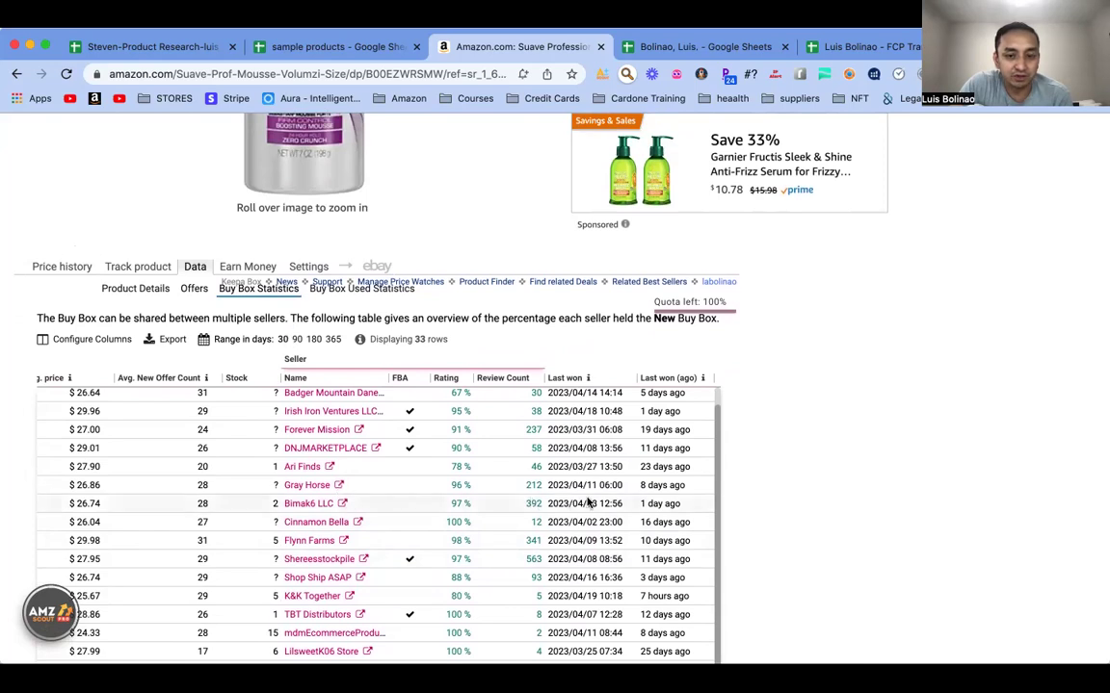
scroll(816, 478, down, 3)
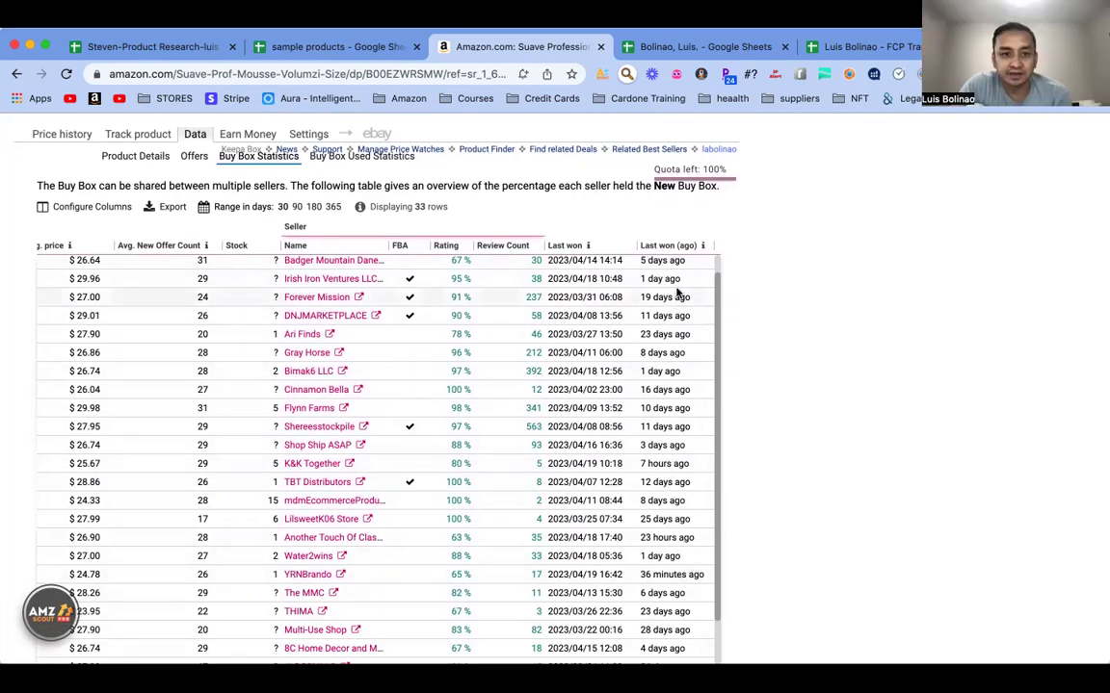
scroll(481, 386, left, 3)
scroll(480, 386, left, 3)
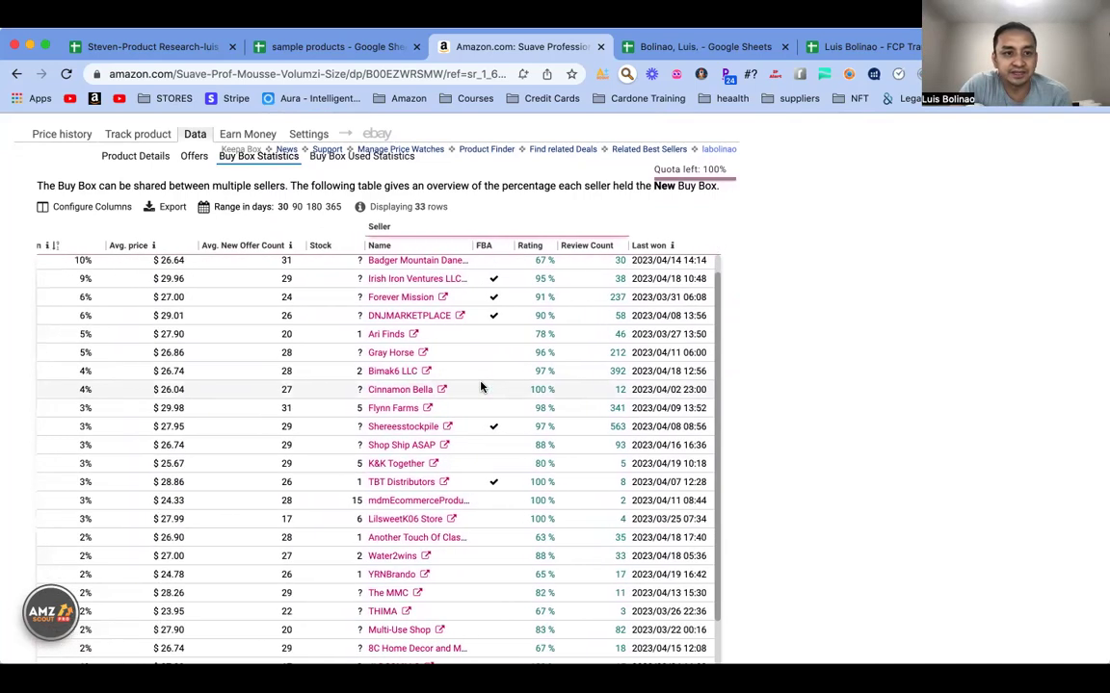
scroll(468, 386, up, 1)
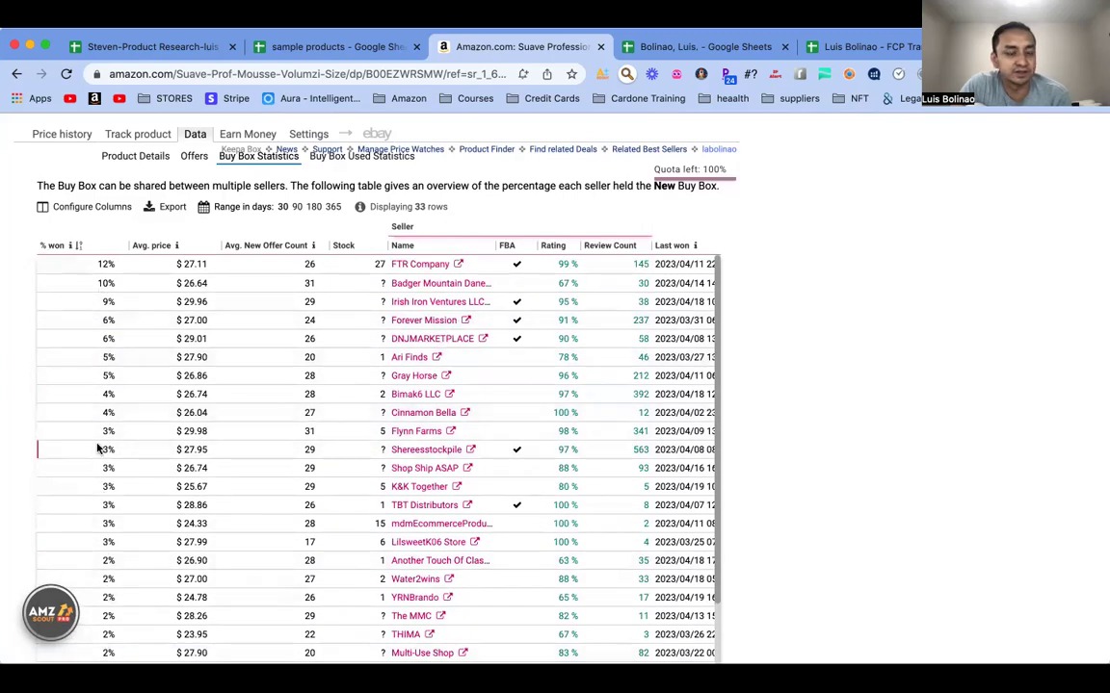
Step: Examine the sellers' ratings, review counts and most recent buy box wins in Keepa's Buy Box Statistics table
scroll(290, 469, right, 6)
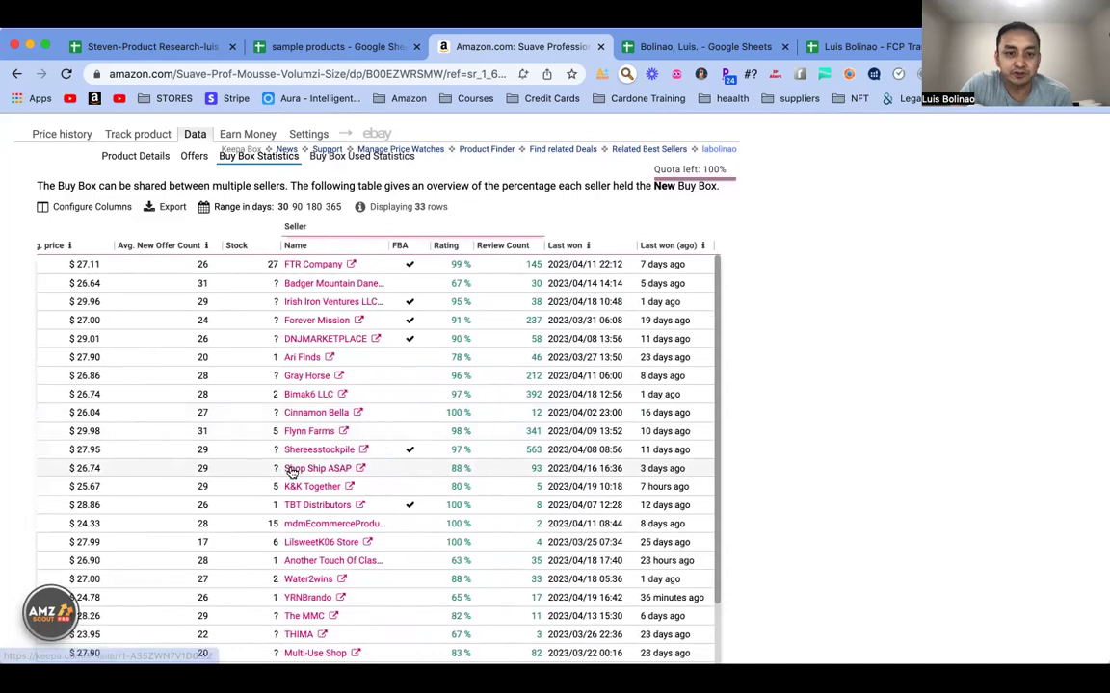
scroll(546, 448, up, 2)
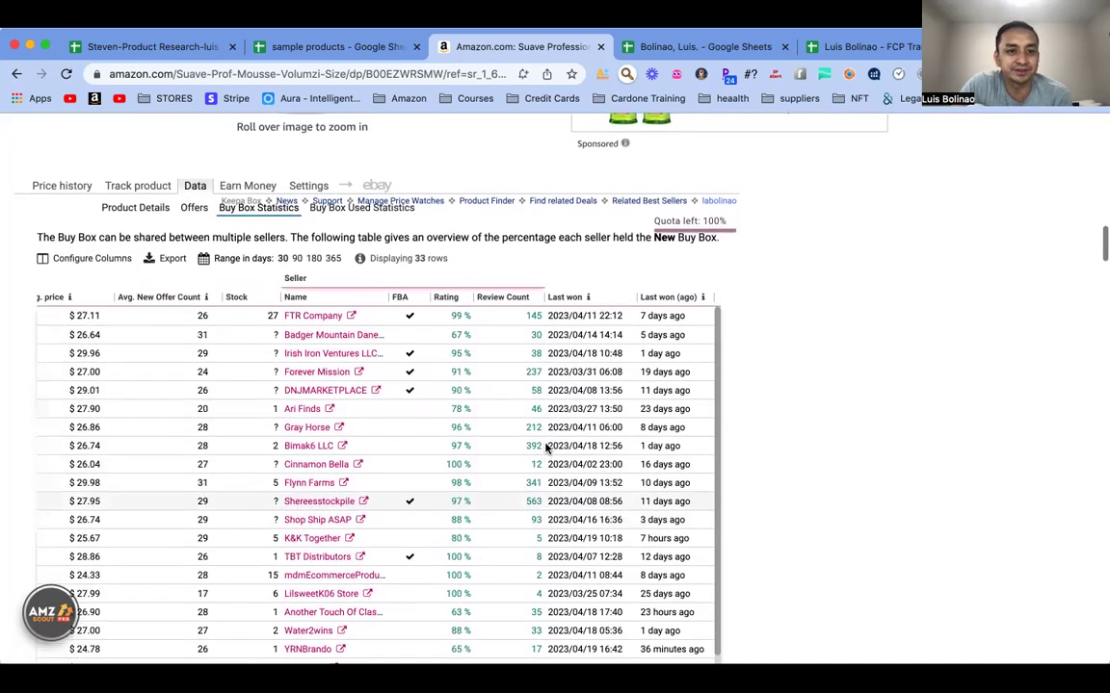
scroll(545, 448, down, 5)
scroll(545, 448, down, 2)
scroll(545, 448, up, 5)
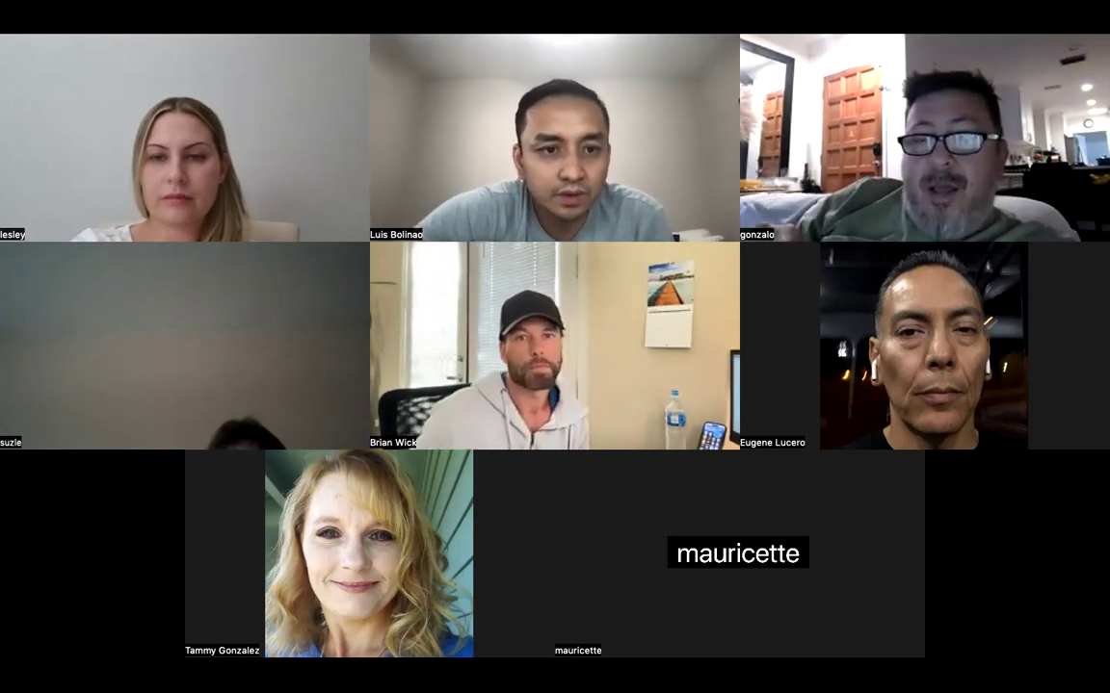
Step: Return to the SellerAmp profit calculator for the Suave mousse and expand the Total Fees breakdown
scroll(792, 384, up, 5)
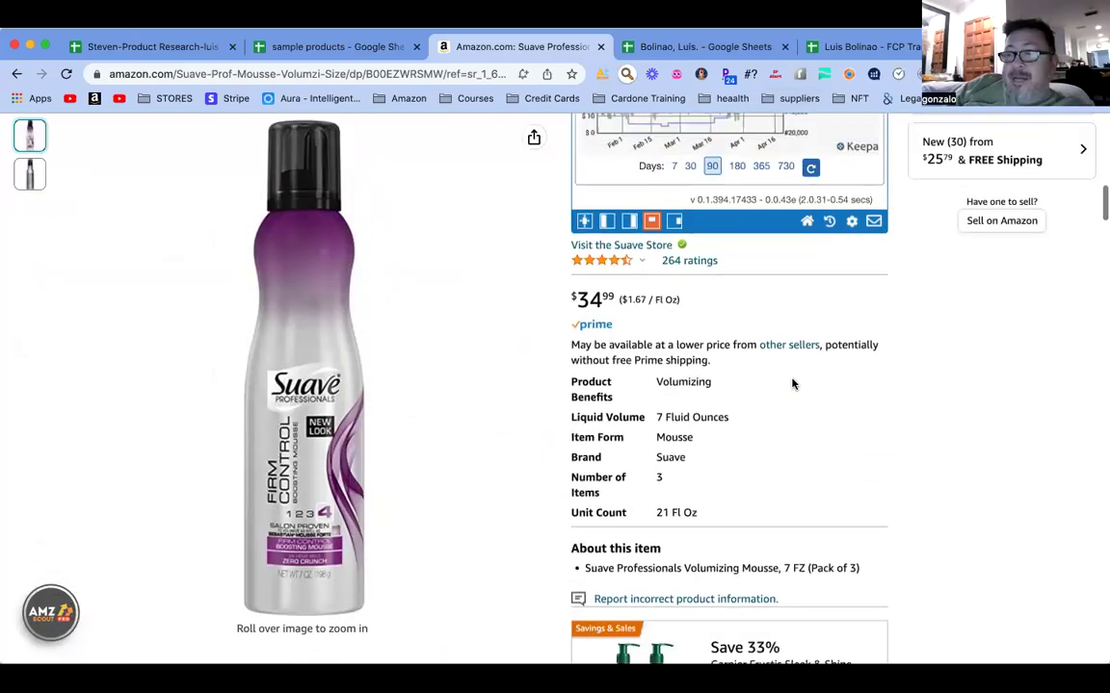
scroll(819, 394, up, 5)
scroll(899, 413, up, 3)
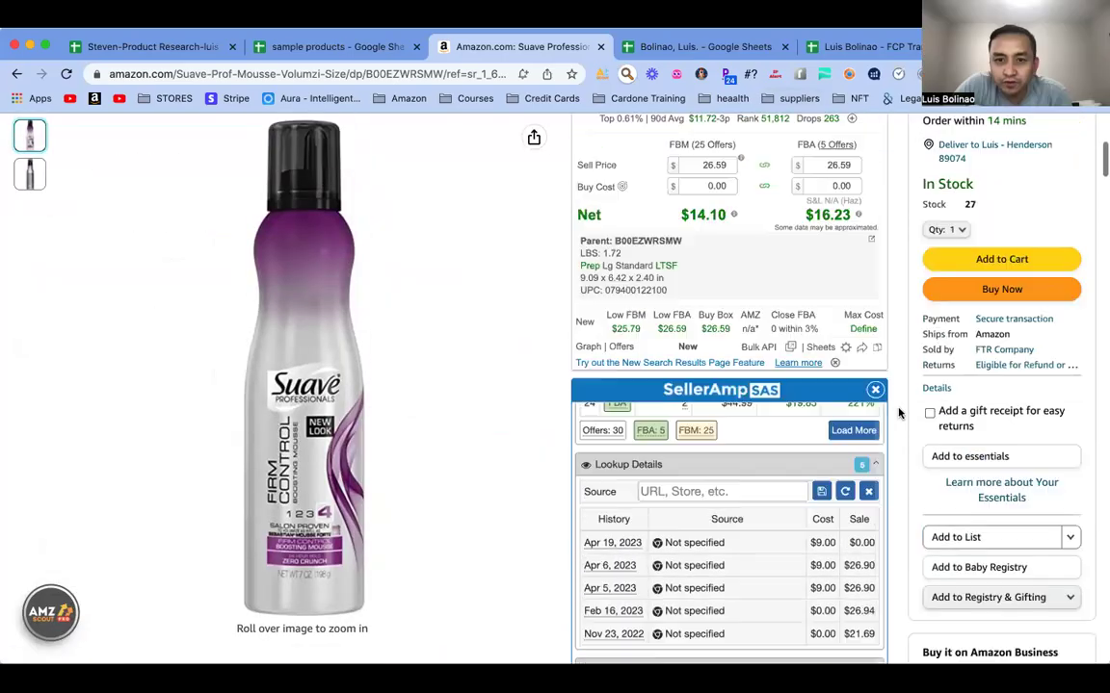
scroll(899, 414, up, 2)
scroll(828, 414, down, 5)
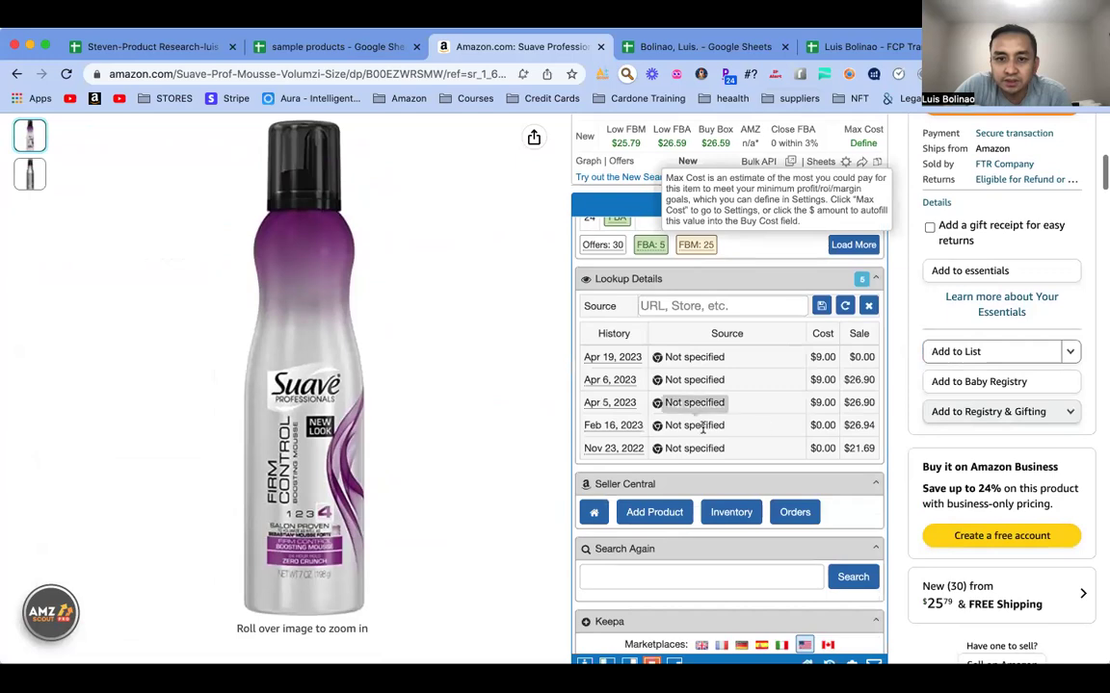
scroll(703, 429, up, 10)
scroll(672, 430, up, 4)
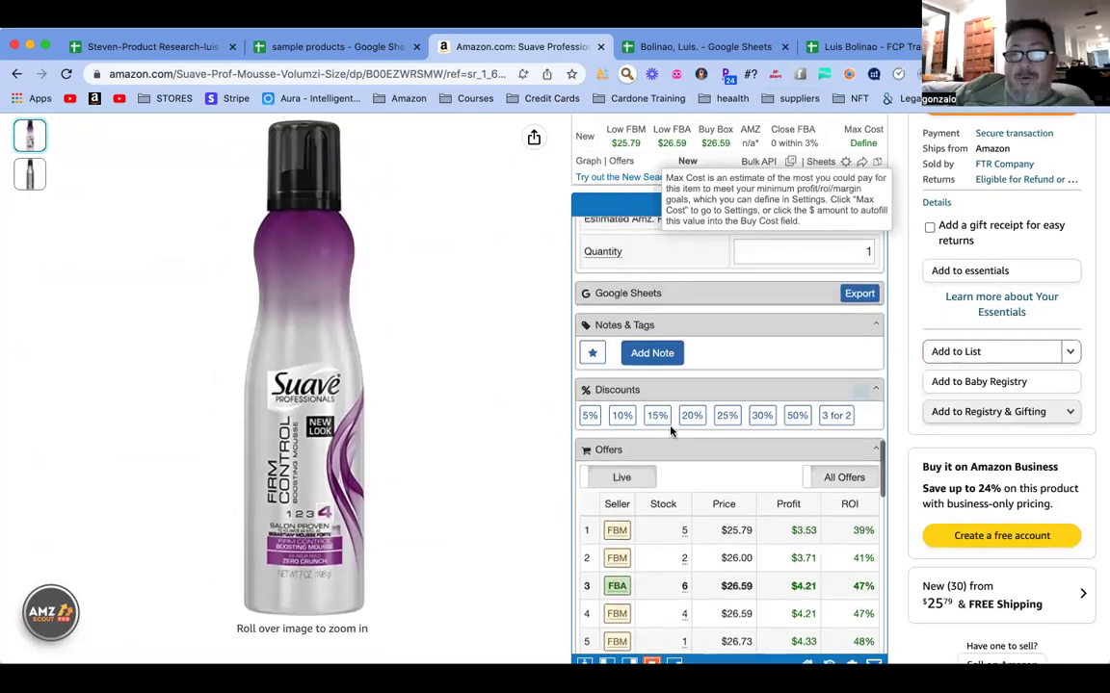
scroll(671, 431, up, 3)
scroll(661, 427, up, 1)
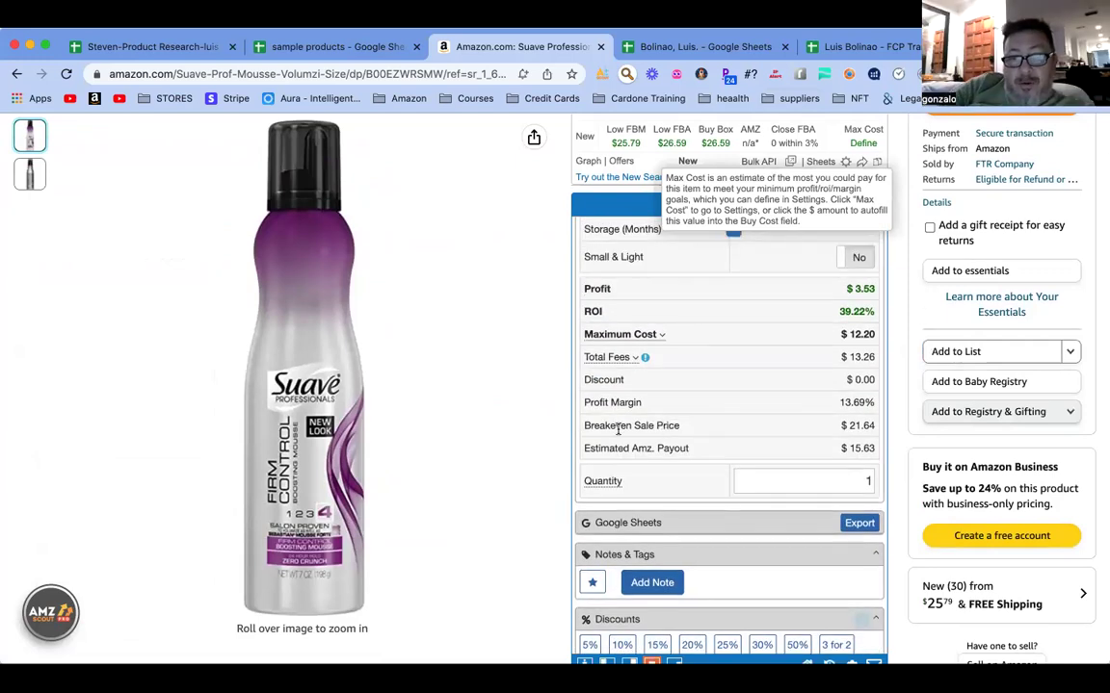
scroll(618, 431, up, 1)
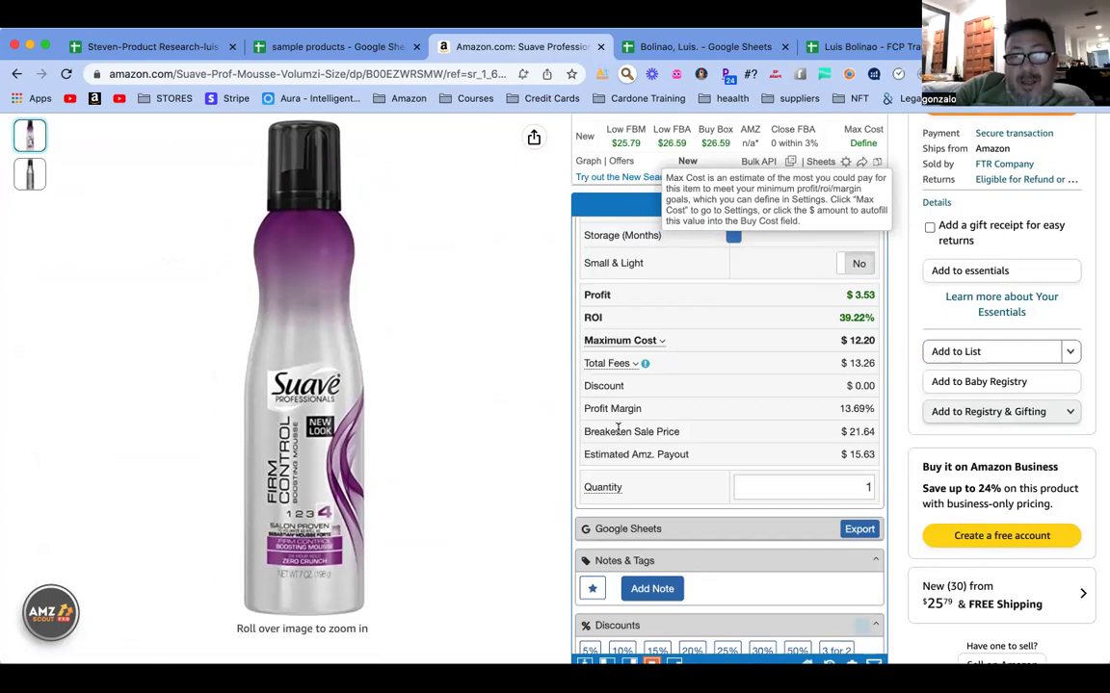
click(639, 365)
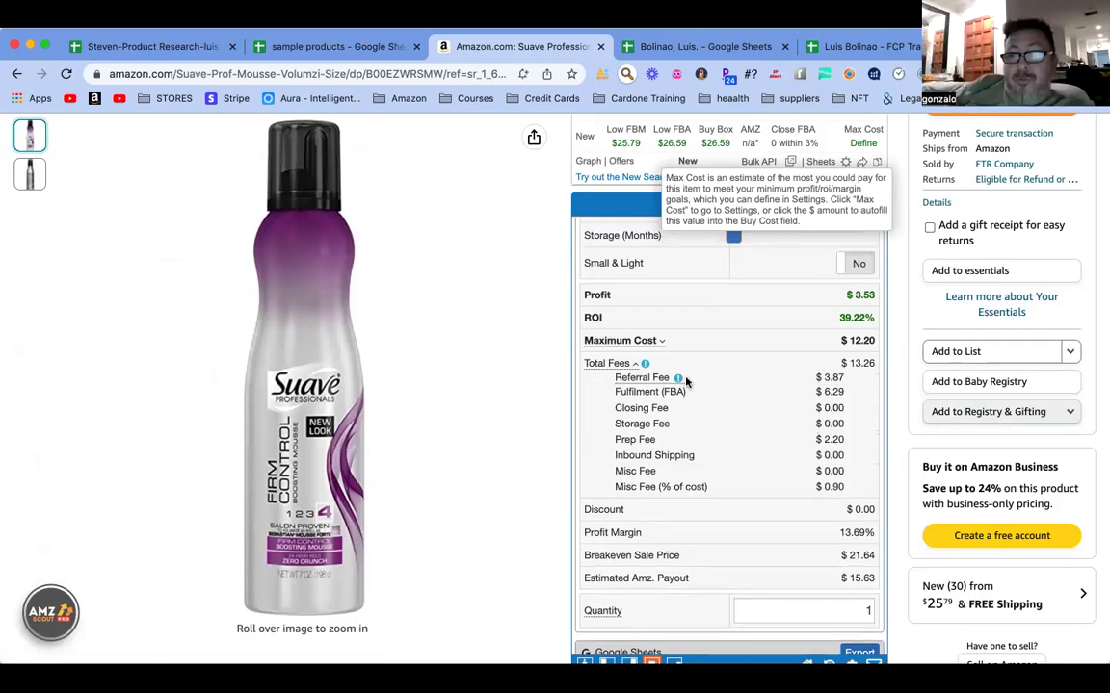
Step: Examine the referral, FBA fulfilment, prep and percentage-of-cost miscellaneous fees in the Total Fees breakdown
mouse_move(680, 383)
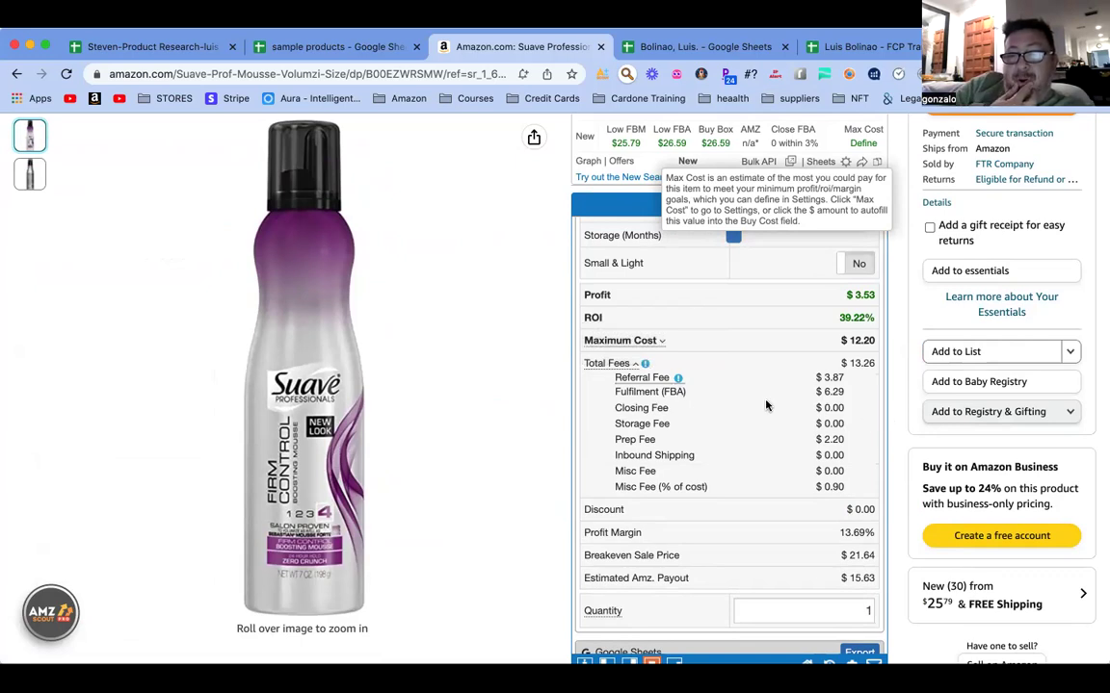
drag(613, 390, 744, 394)
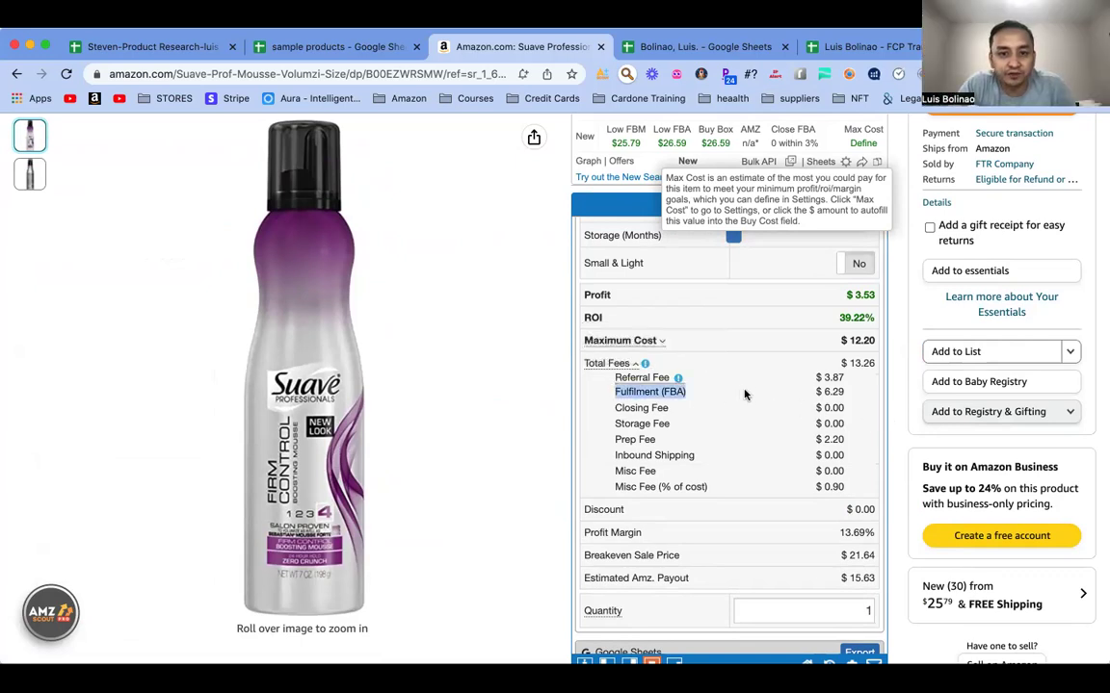
click(838, 387)
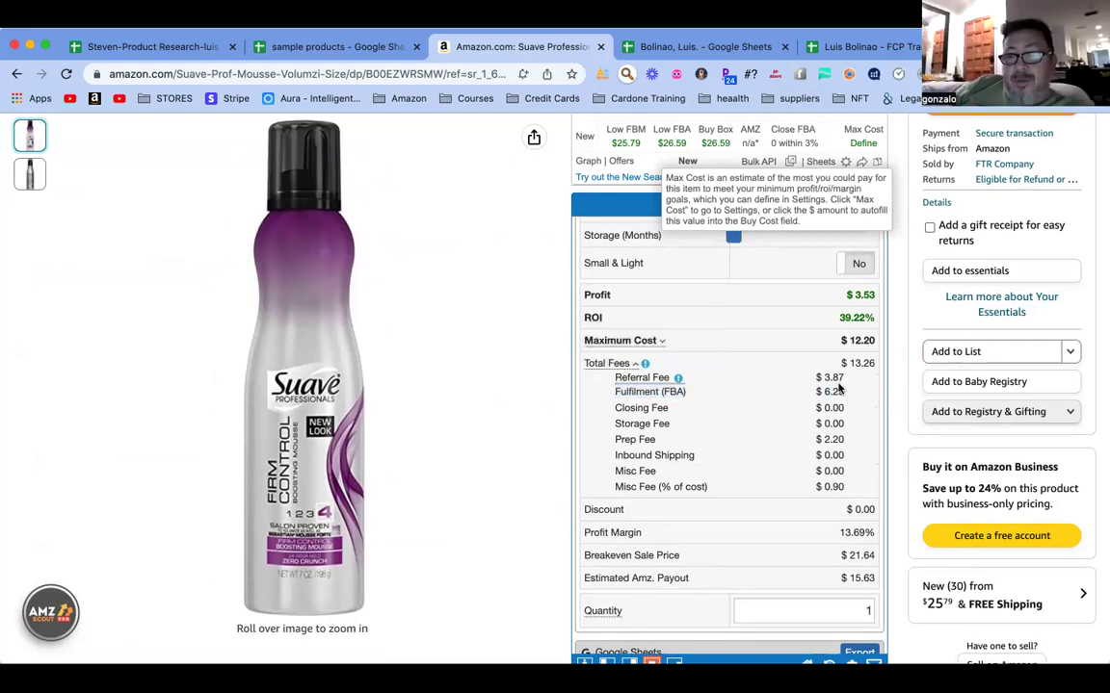
scroll(838, 388, down, 1)
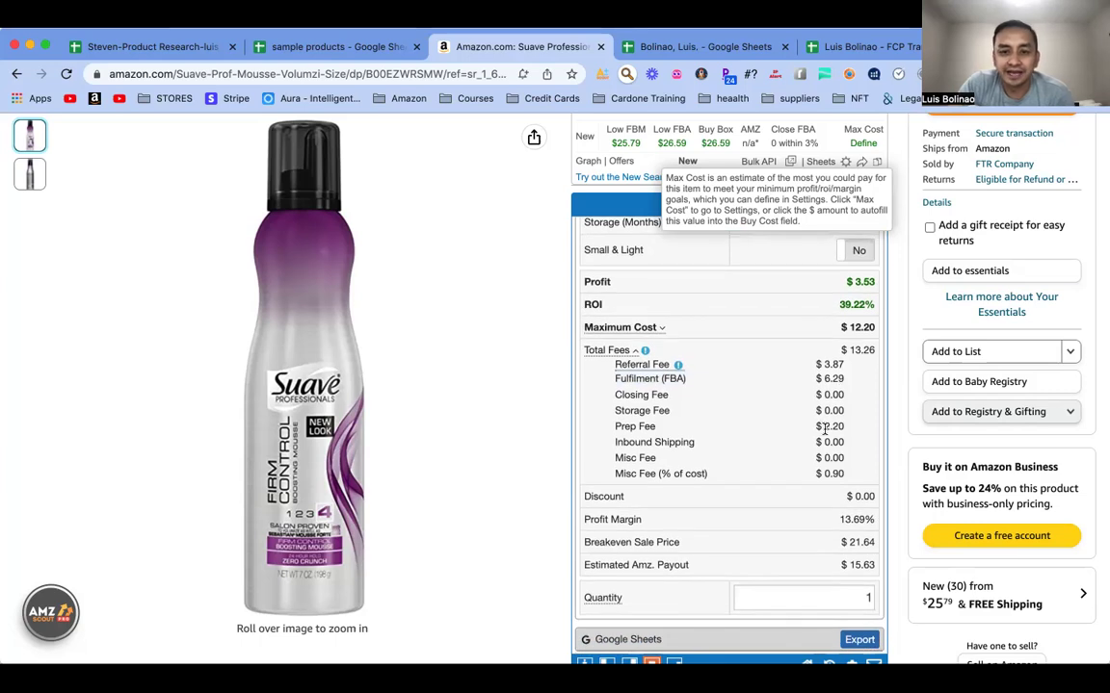
drag(613, 431, 688, 433)
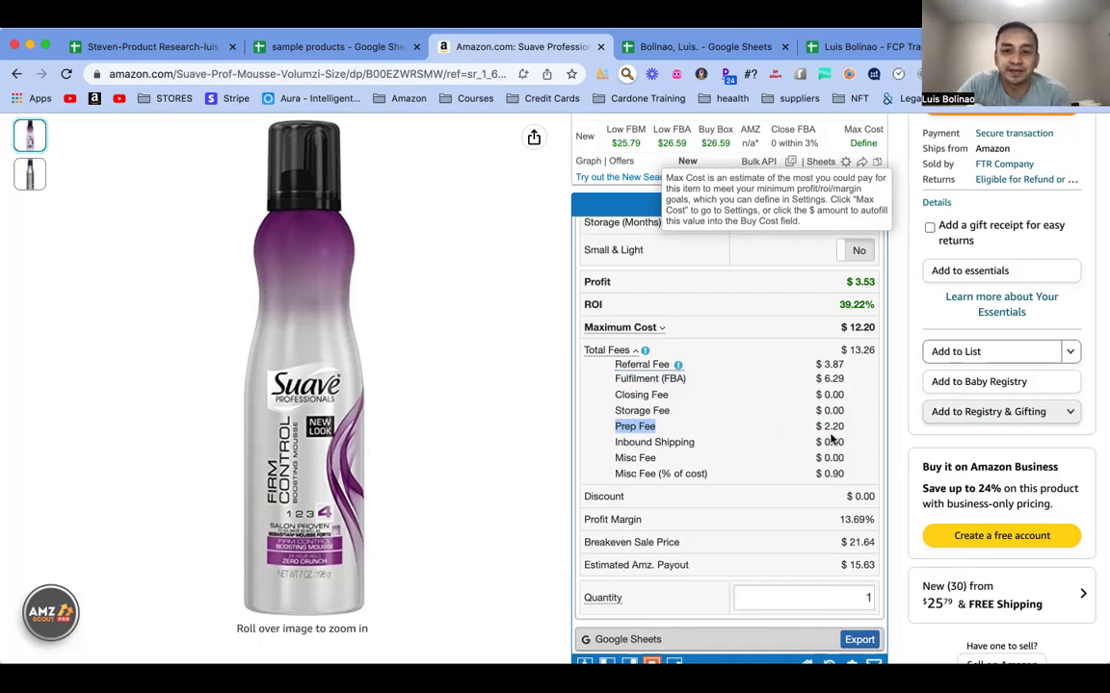
drag(616, 474, 850, 479)
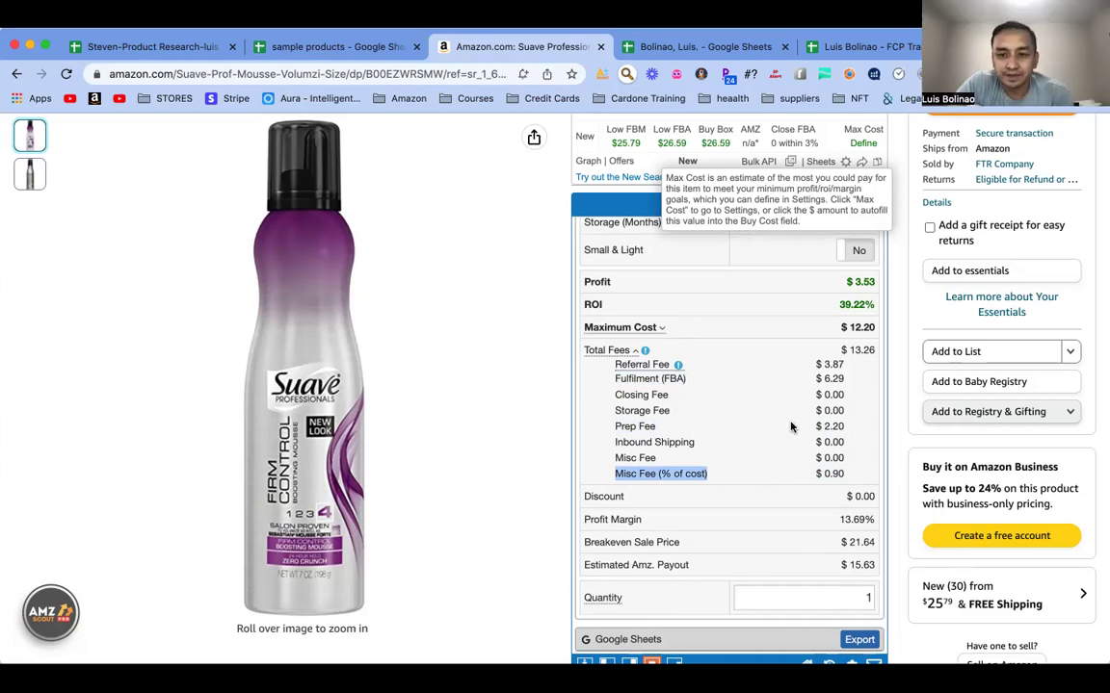
Step: Open the SellerAmp settings and find the Additional Costs section
scroll(888, 407, down, 3)
scroll(793, 376, up, 5)
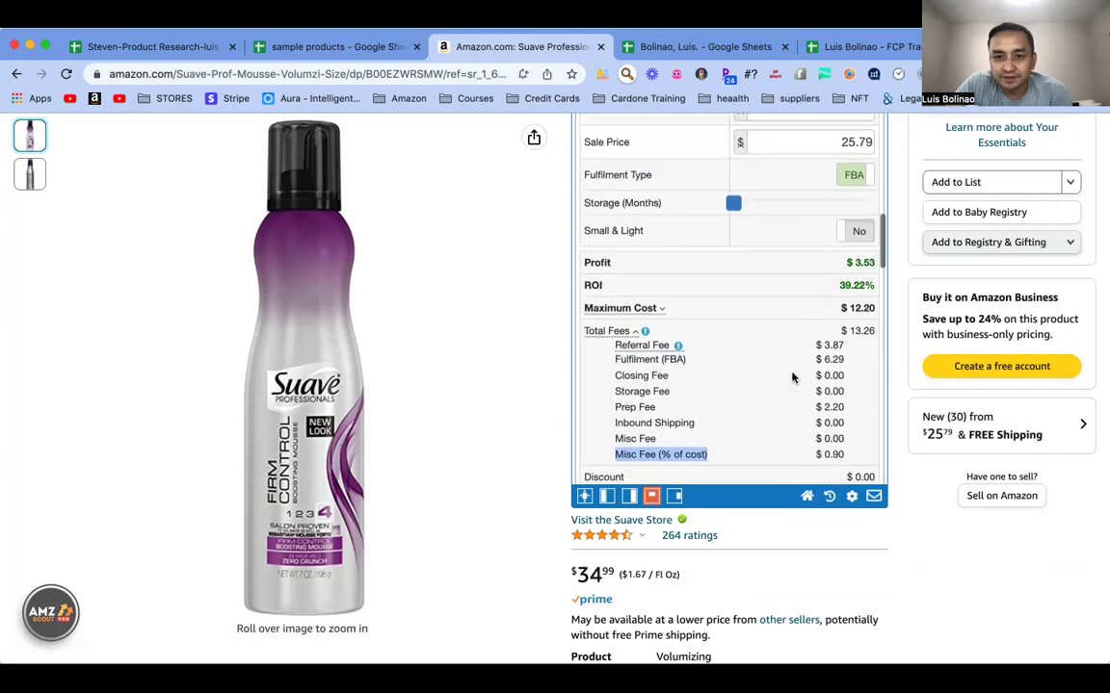
scroll(793, 377, up, 5)
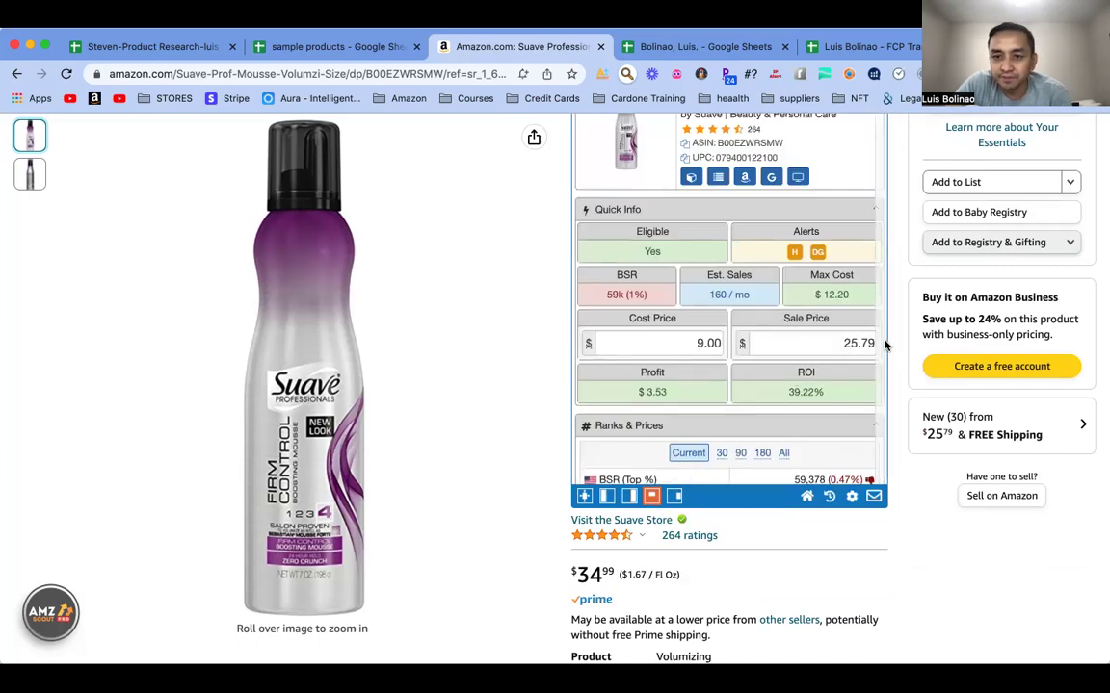
scroll(817, 417, up, 1)
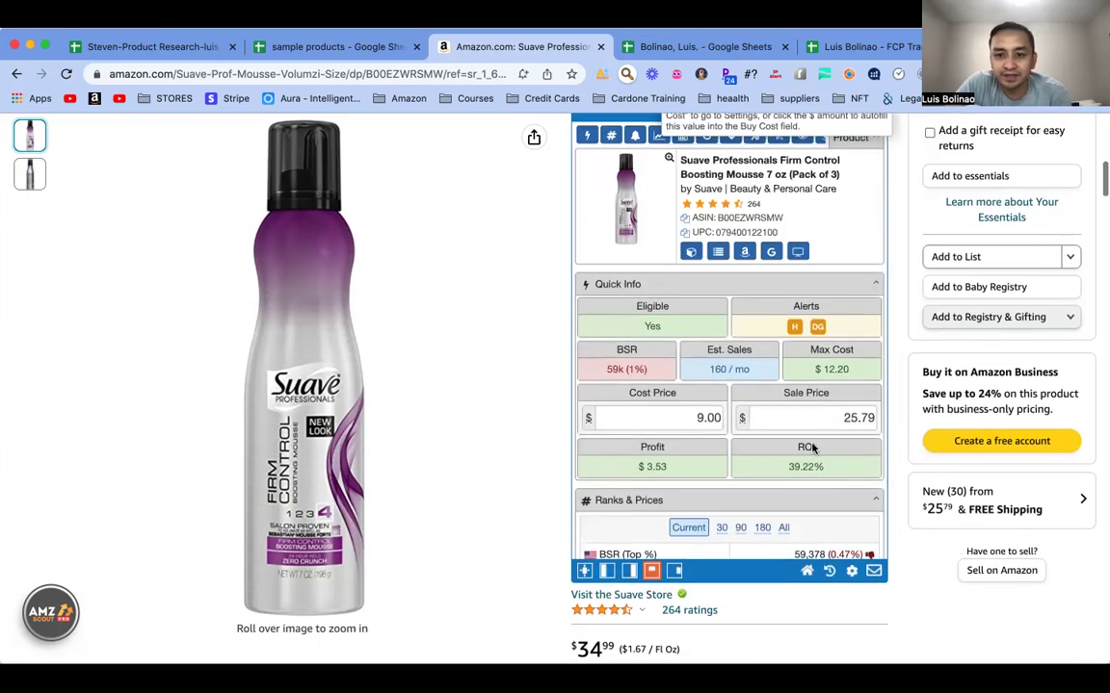
click(851, 573)
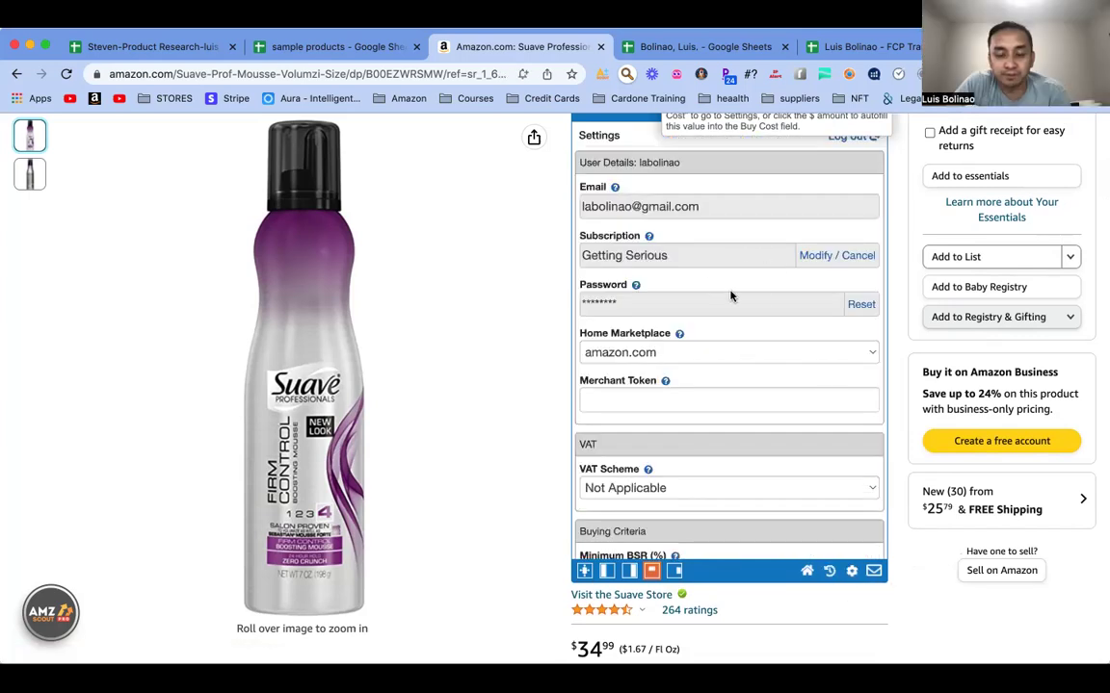
scroll(764, 299, down, 3)
scroll(764, 299, down, 2)
scroll(763, 300, down, 2)
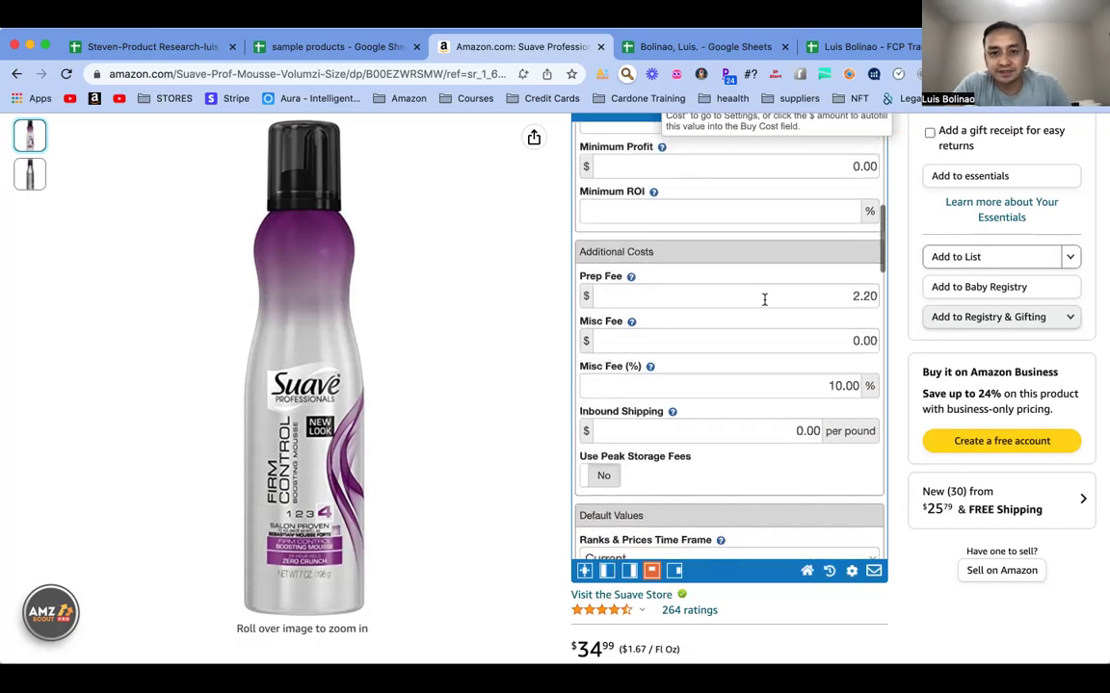
Step: Review the Prep Fee and Misc Fee (%) under Additional Costs, and save the SellerAmp settings
drag(577, 251, 661, 250)
click(755, 298)
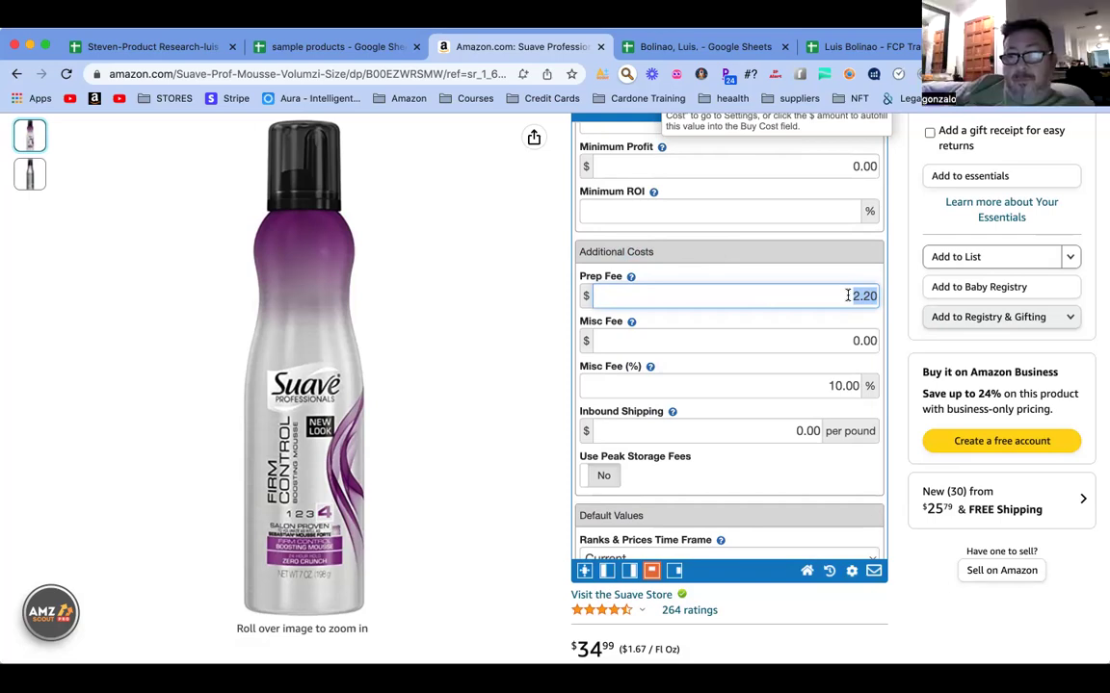
click(792, 385)
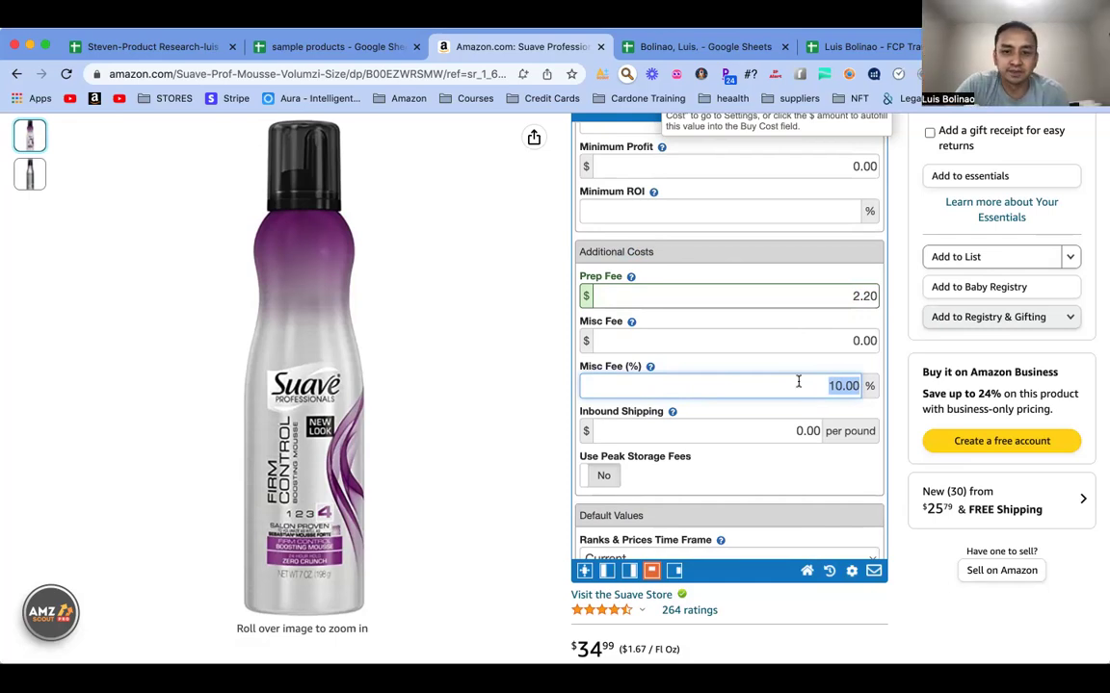
scroll(797, 382, down, 3)
scroll(797, 383, down, 15)
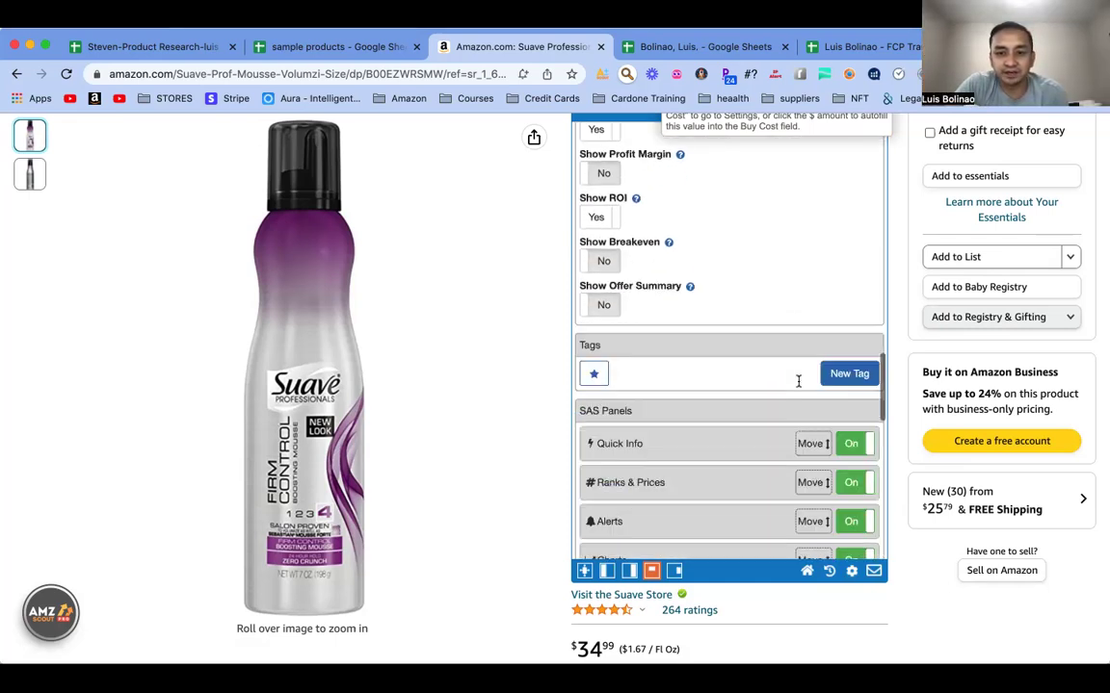
scroll(798, 383, down, 10)
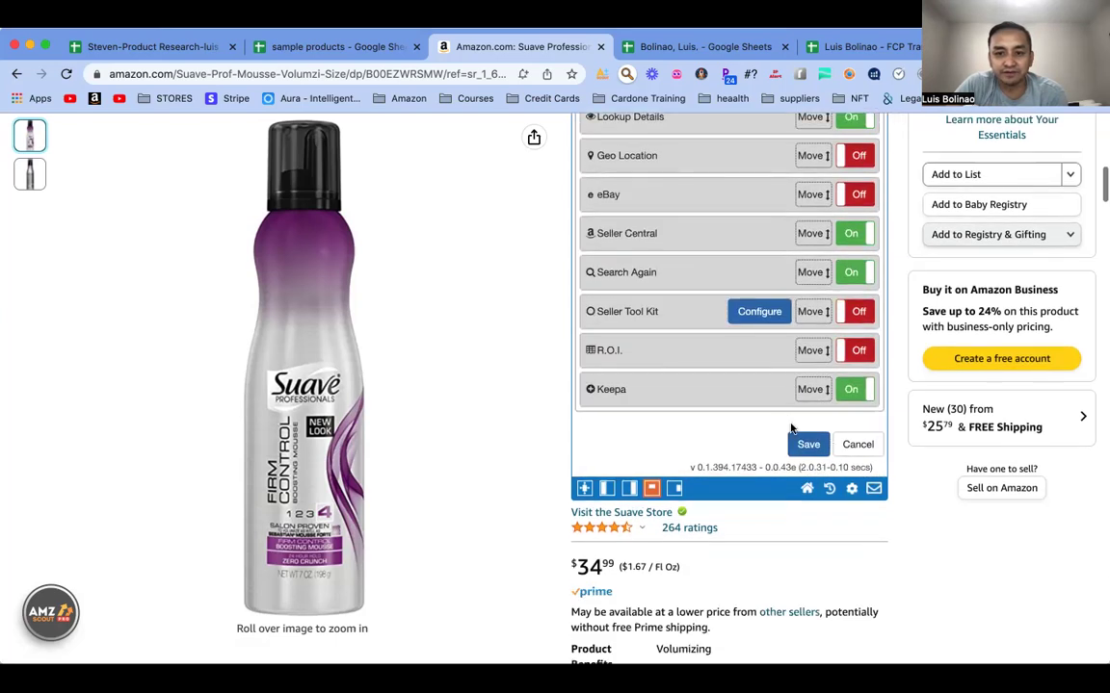
click(807, 447)
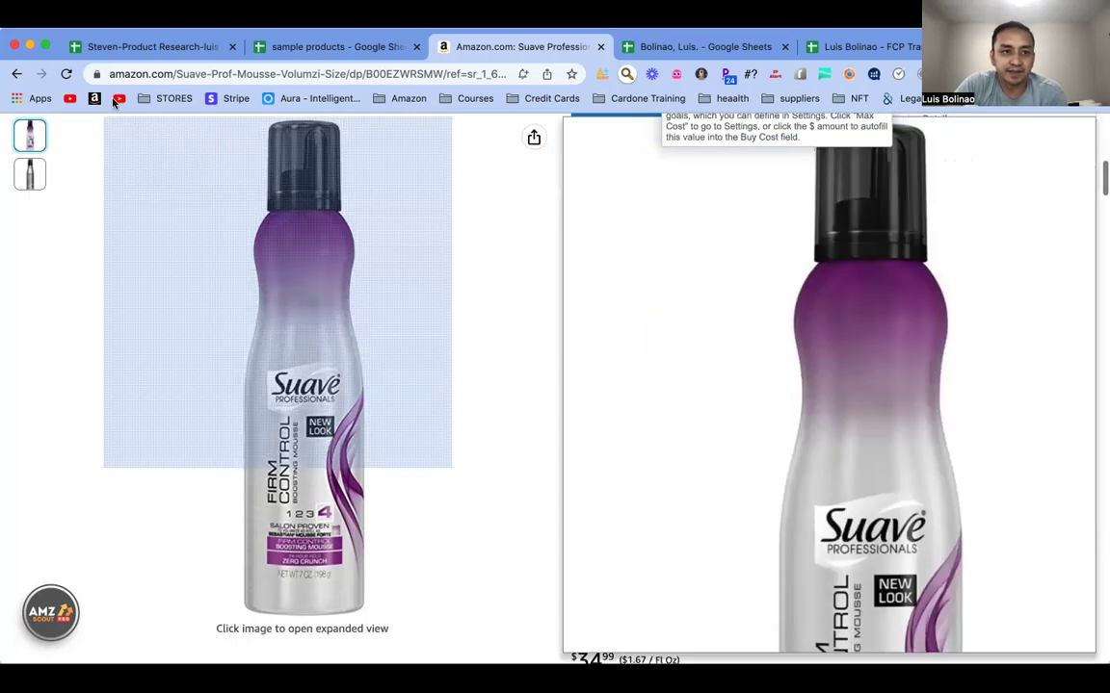
Step: Reload the Amazon product page and bring up SellerAmp's Quick Info for the Suave mousse
click(64, 74)
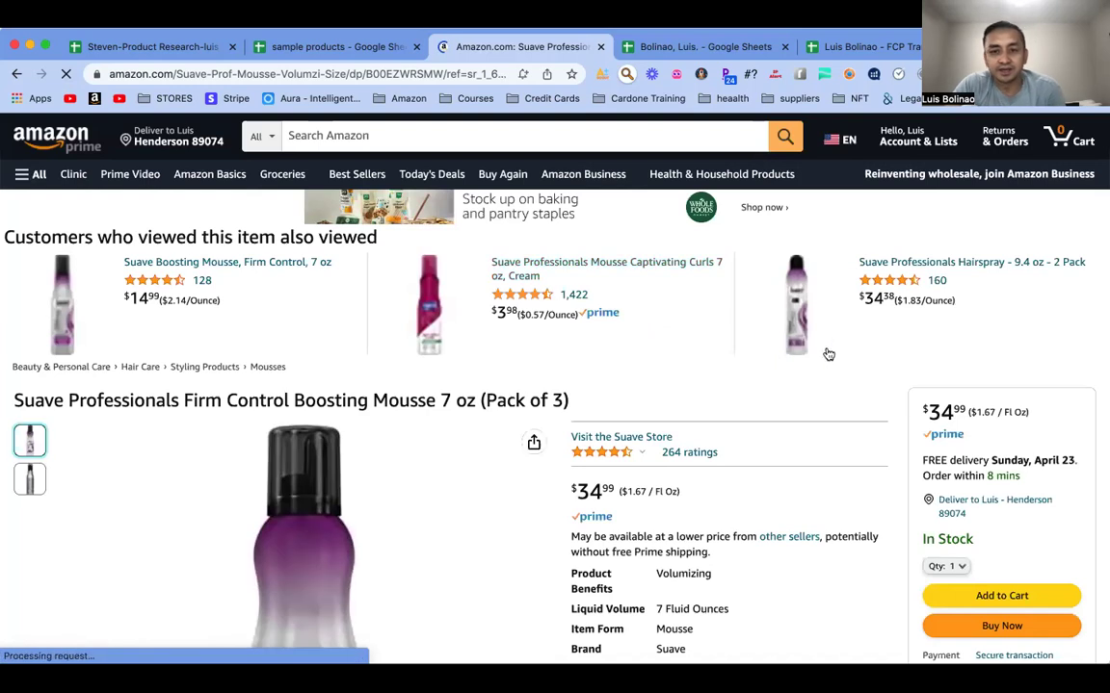
scroll(904, 362, up, 6)
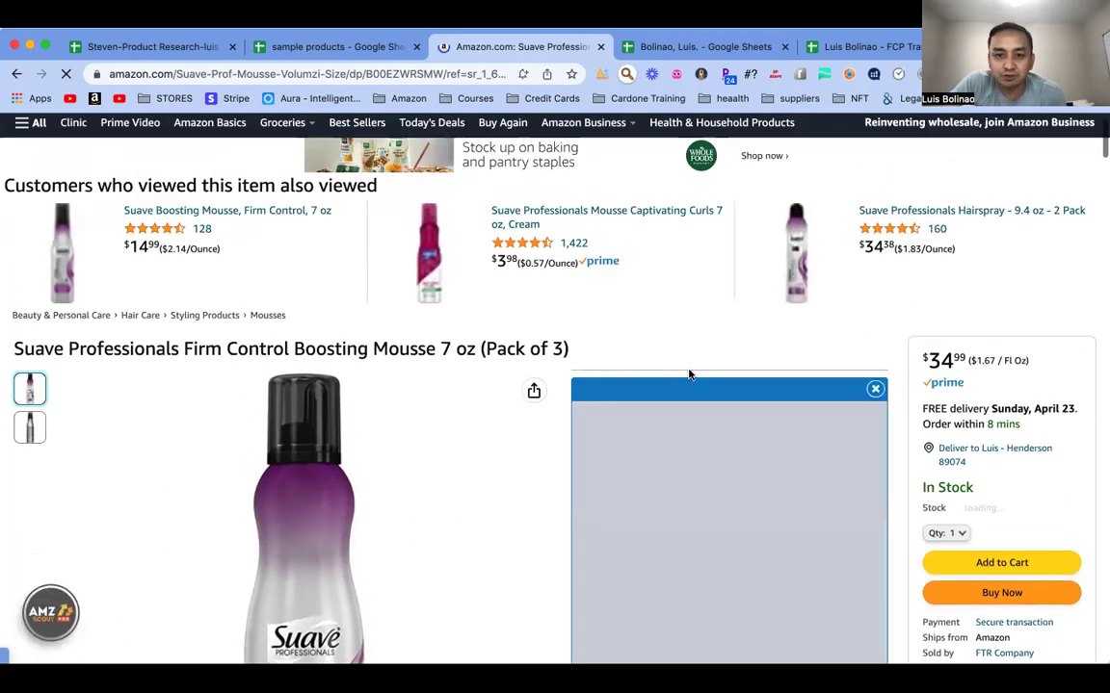
scroll(888, 382, down, 1)
scroll(888, 382, down, 5)
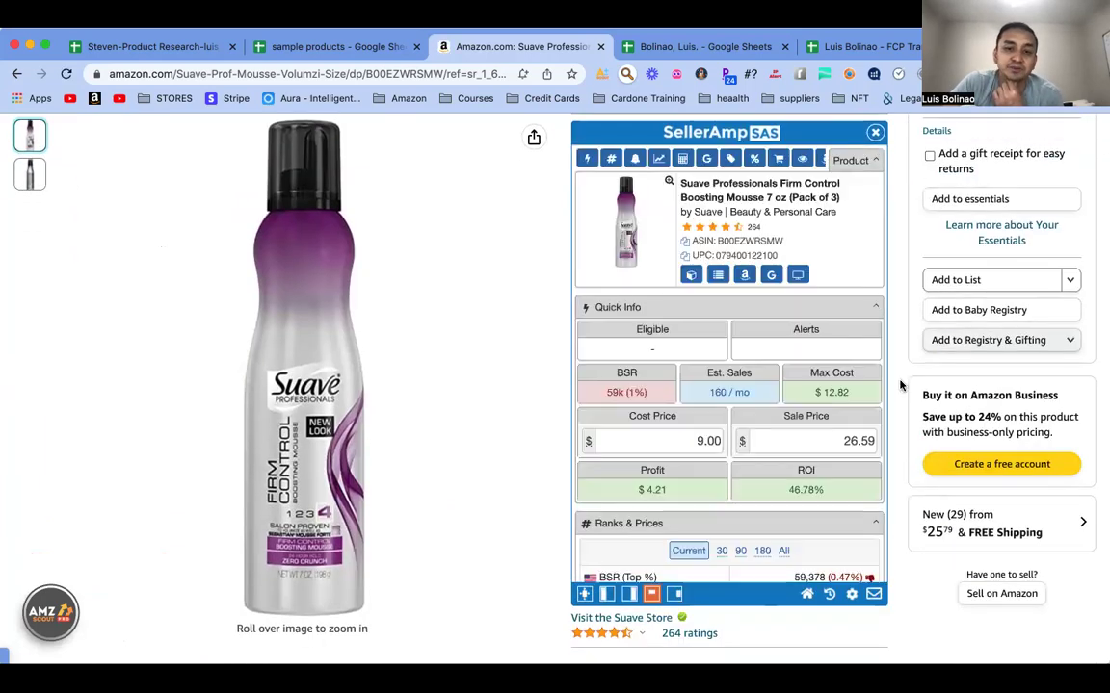
Step: Check the profit and ROI against the cost and sale price in SellerAmp's Quick Info
scroll(901, 386, down, 1)
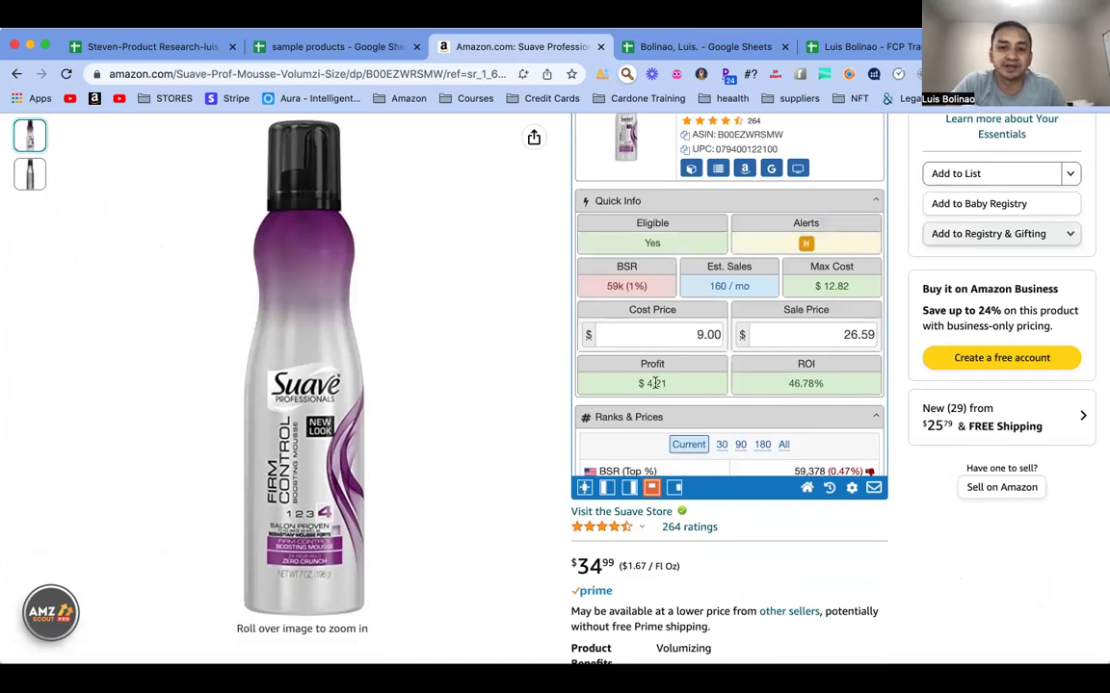
drag(790, 383, 835, 384)
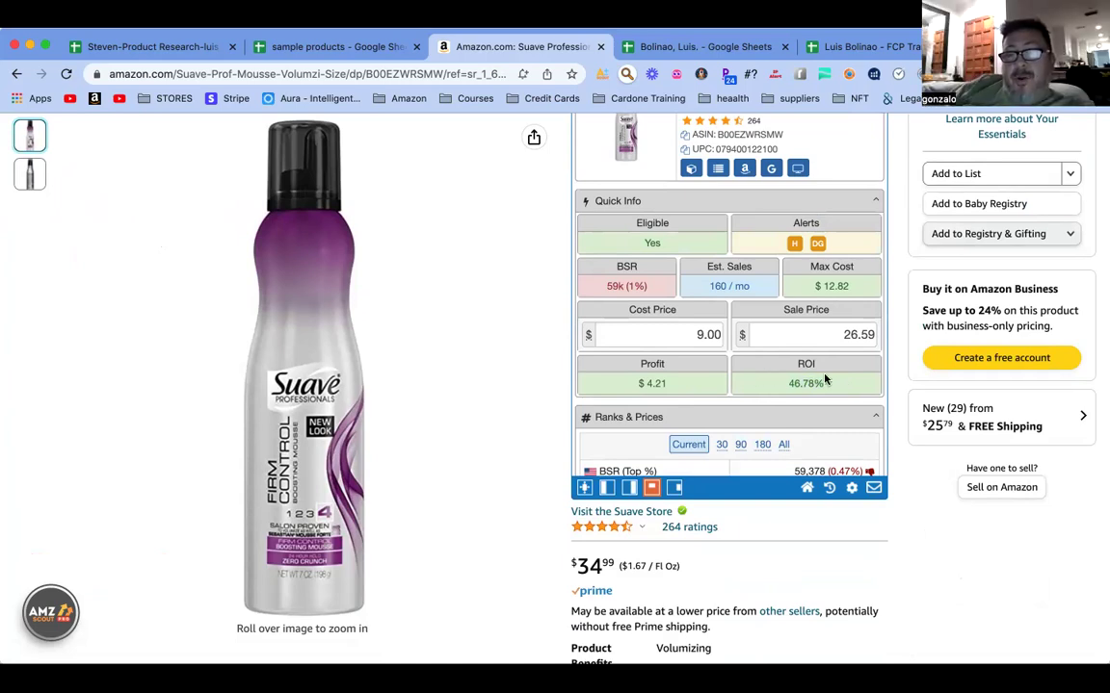
scroll(898, 370, up, 1)
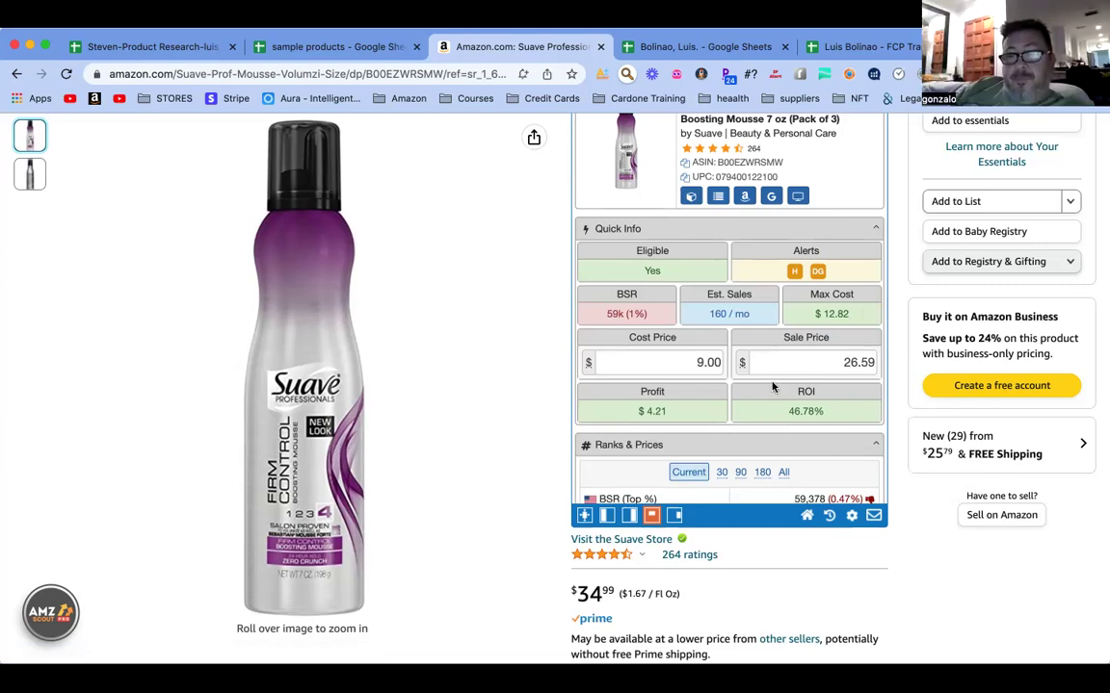
scroll(773, 386, down, 1)
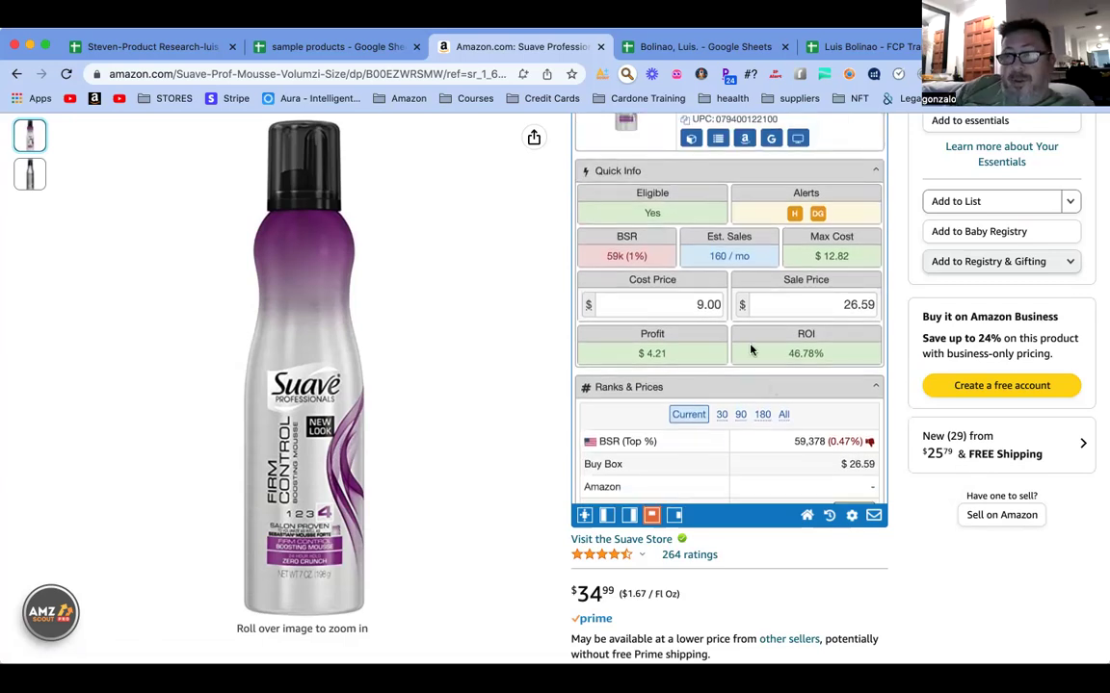
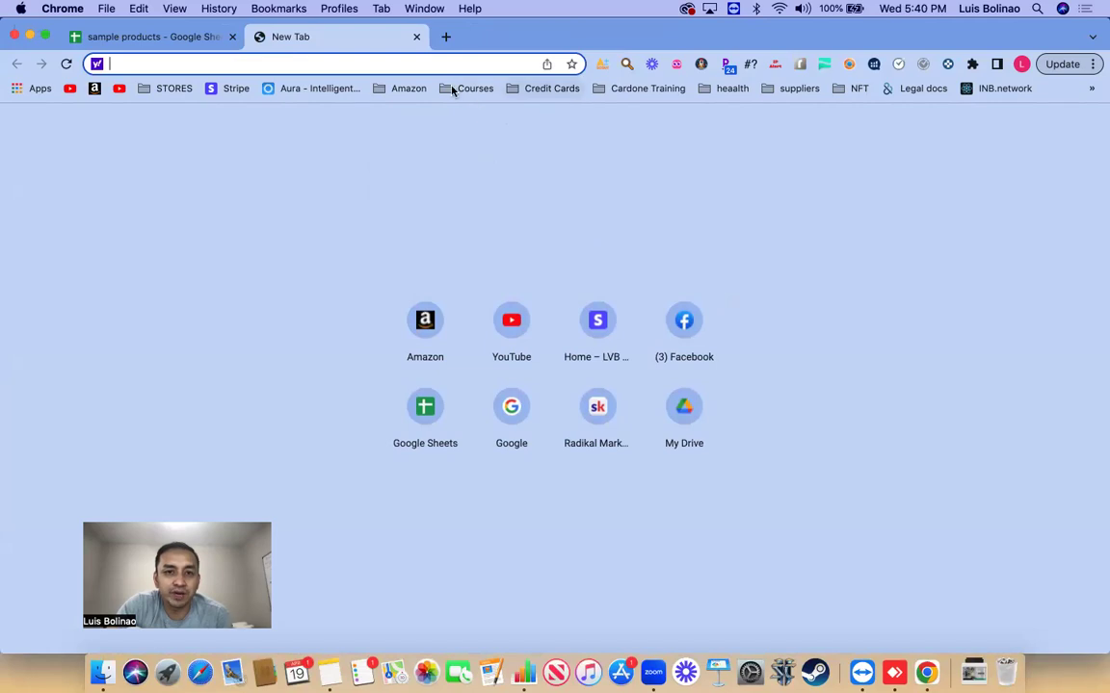
Step: Open the bookmarked FCP Transaction Log spreadsheet in Google Sheets from the Amazon bookmark folder
click(400, 97)
click(400, 93)
click(415, 117)
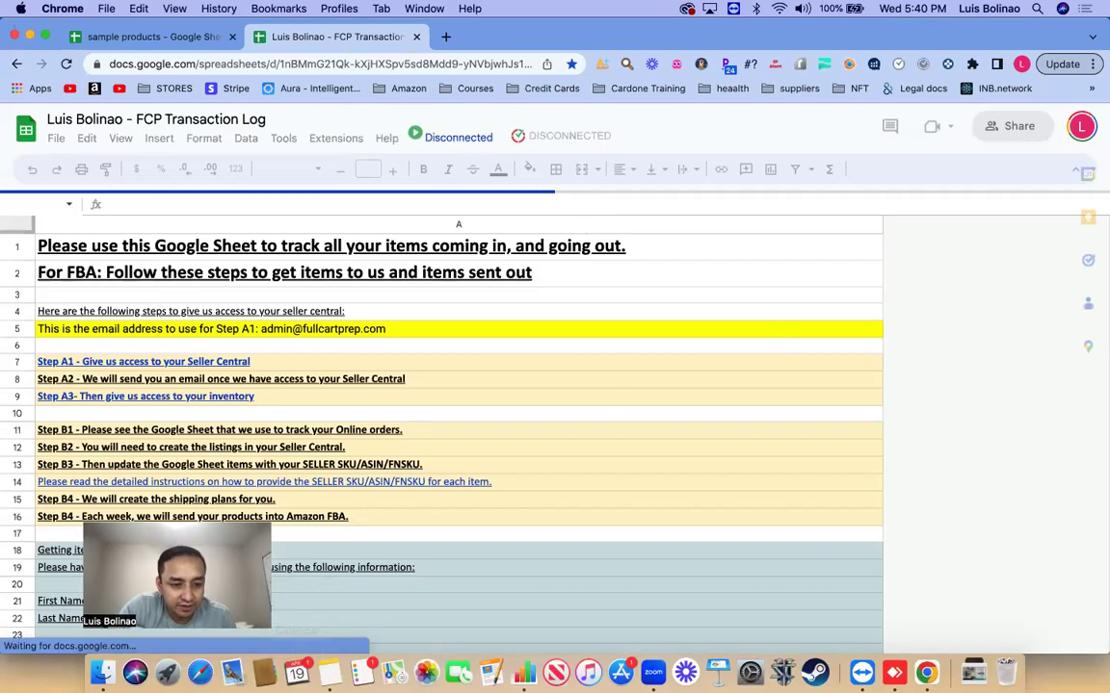
Step: Open the Inventory Tracking sheet and review the tracking number column for the listed orders
click(216, 641)
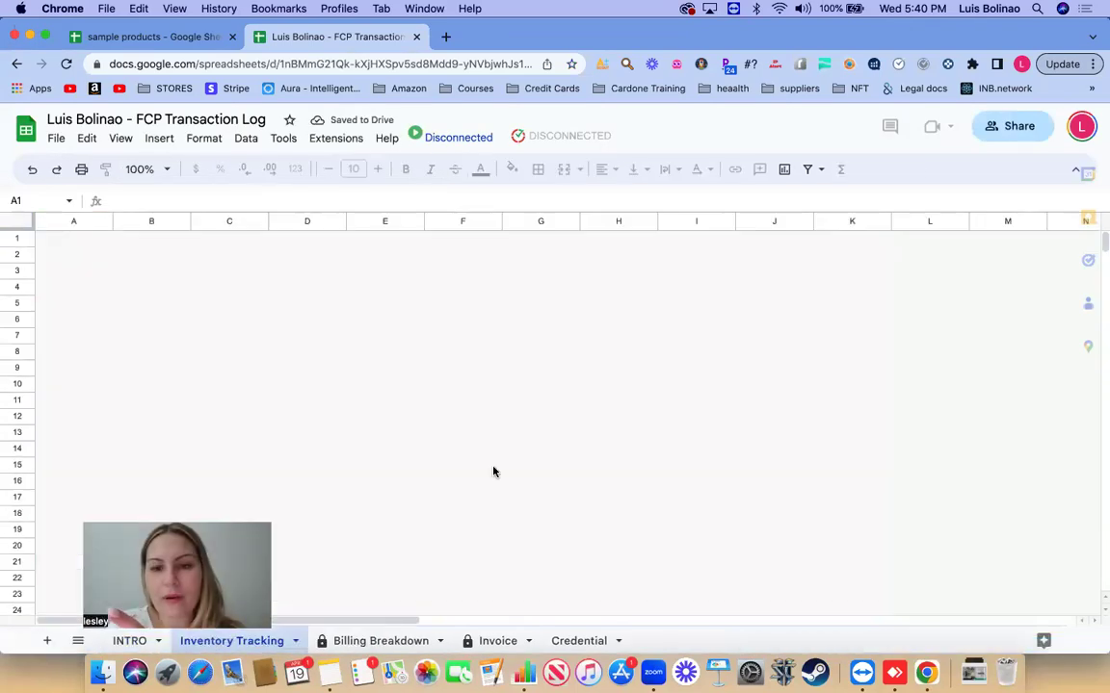
scroll(552, 407, right, 5)
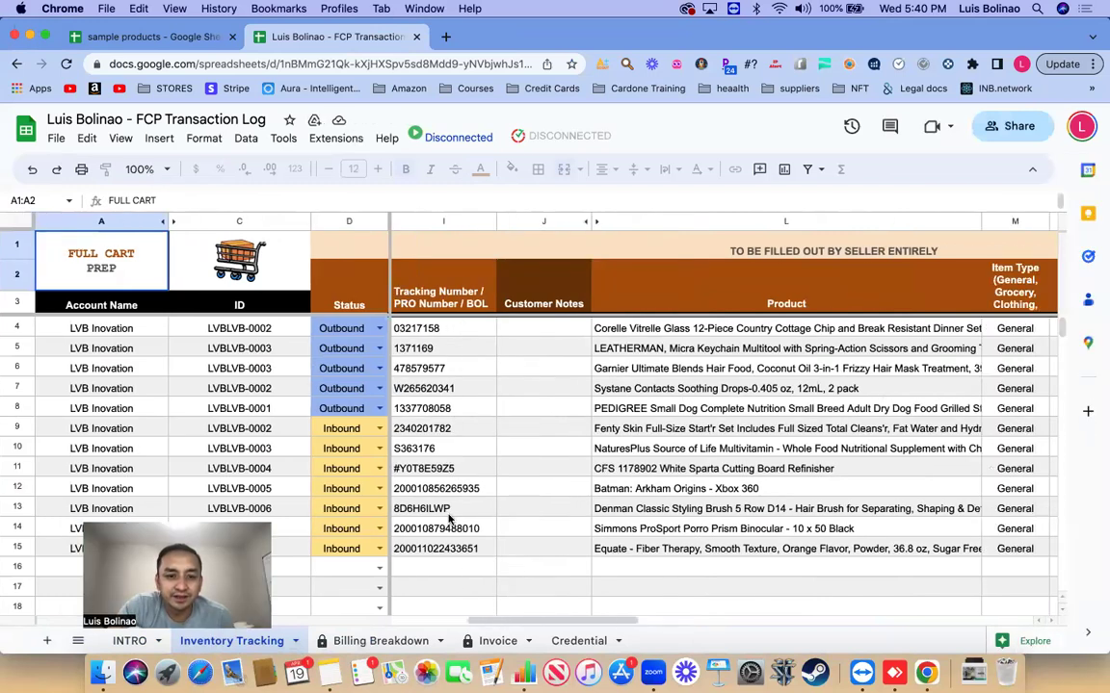
drag(455, 329, 463, 550)
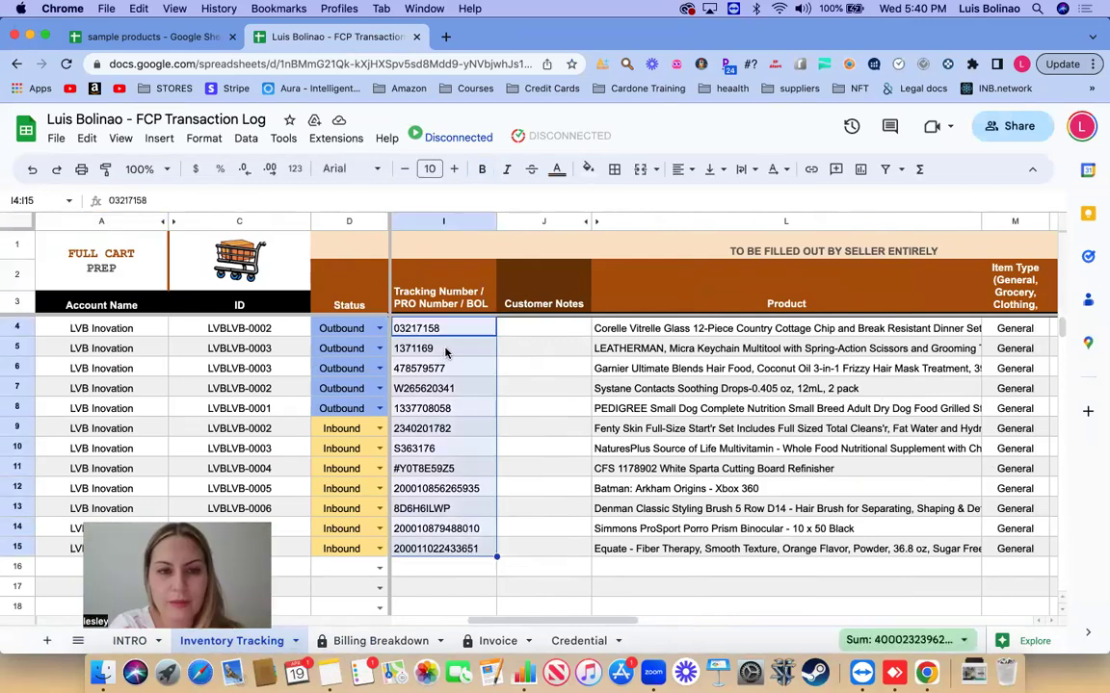
click(463, 329)
click(525, 330)
click(445, 330)
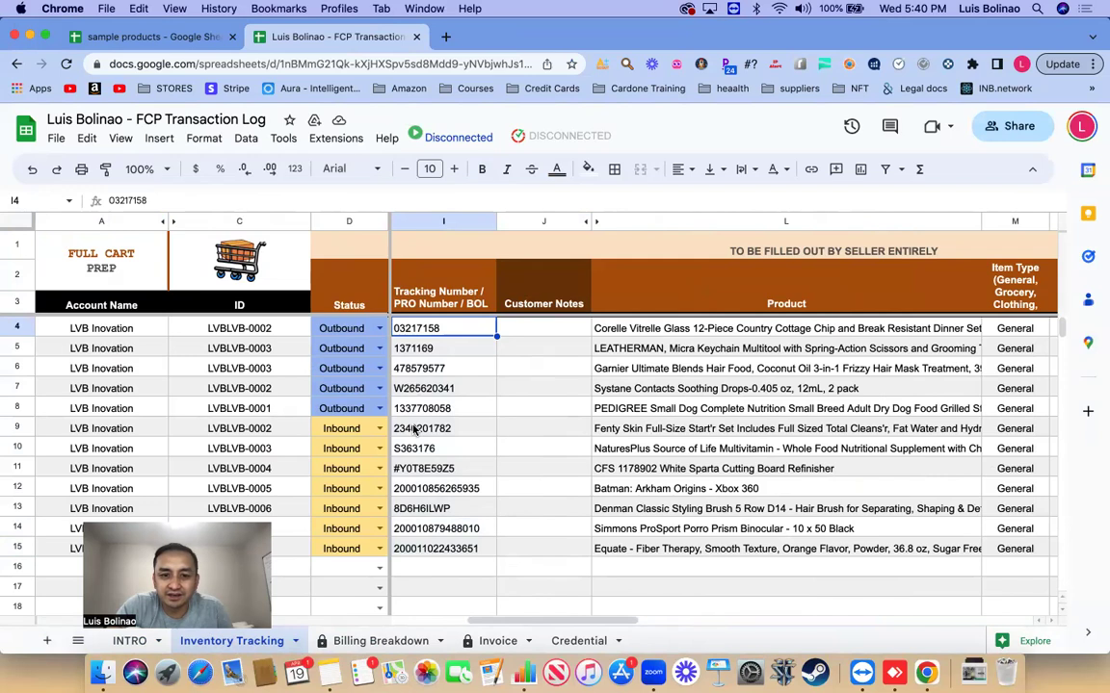
click(431, 552)
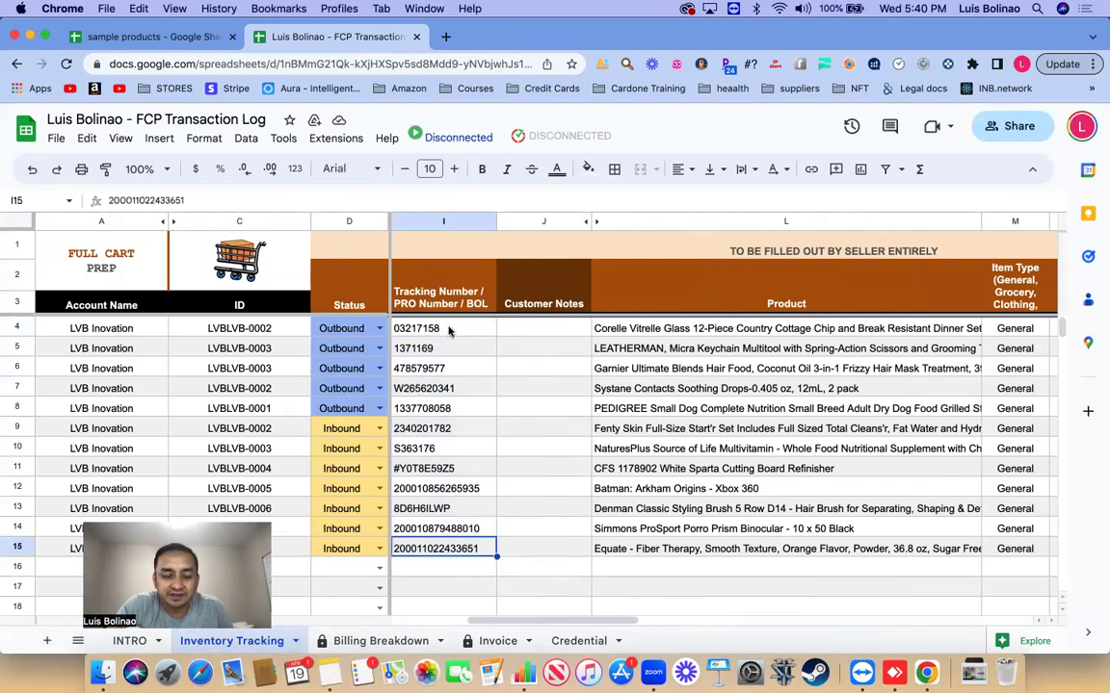
Step: Add a sample UPS tracking number and a slash before the Corelle dinner set's existing entry in the tracking number column
click(417, 332)
double_click(395, 330)
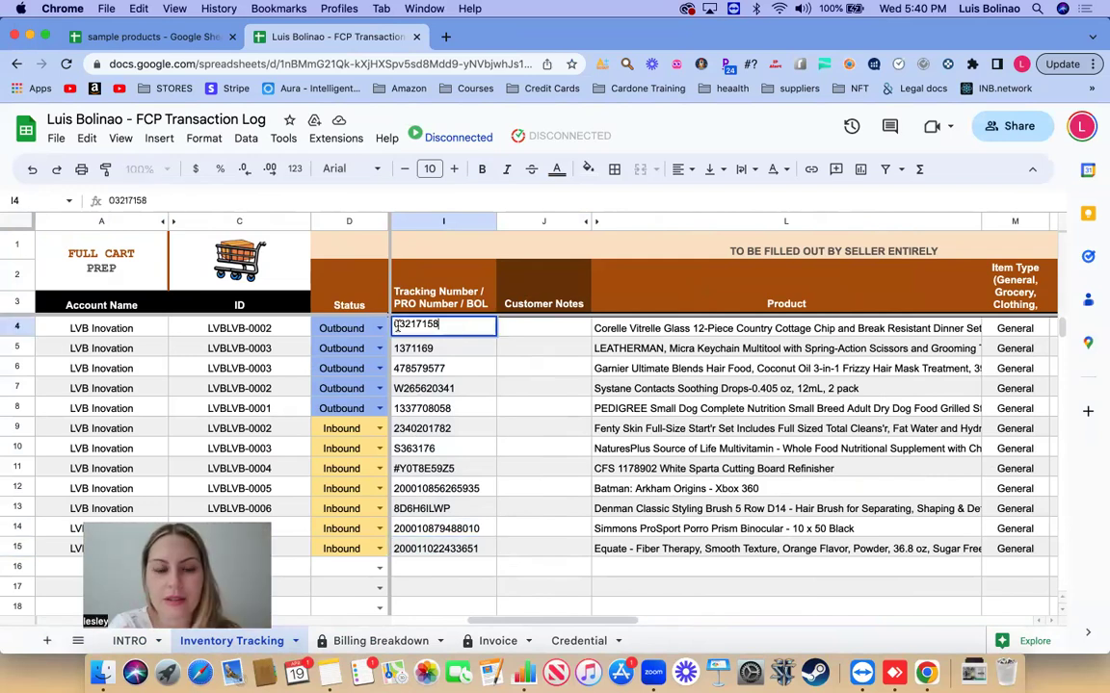
text(')
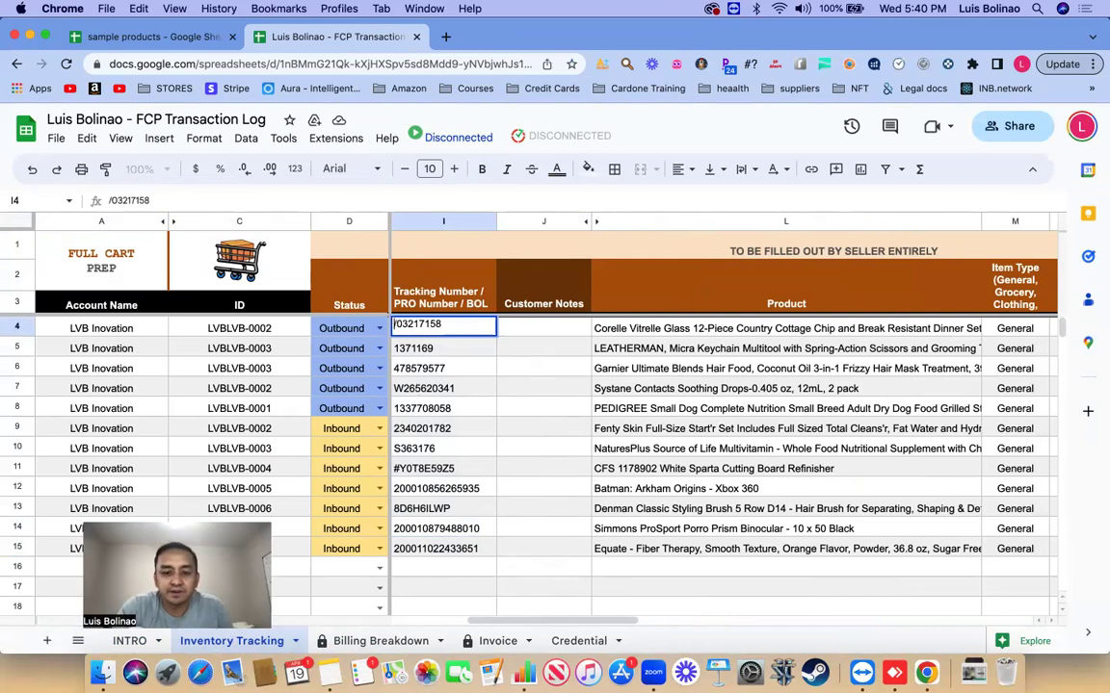
text(4323)
key(BackSpace)
key(BackSpace)
key(BackSpace)
key(BackSpace)
text(UY)
key(BackSpace)
text(PS 87324)
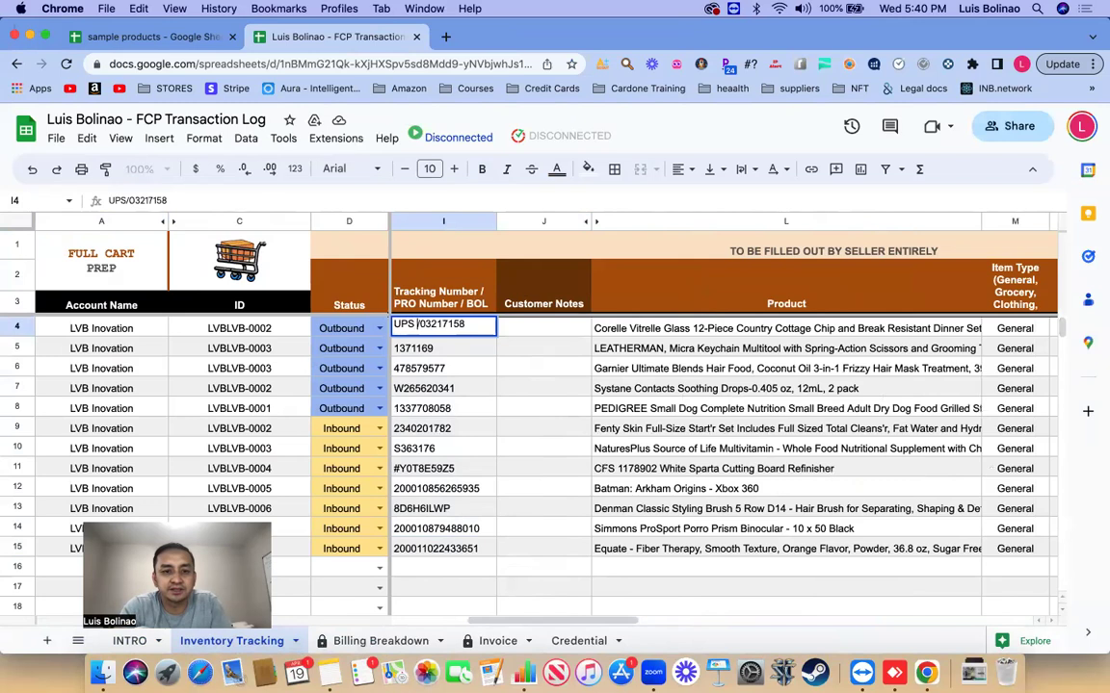
text(8374)
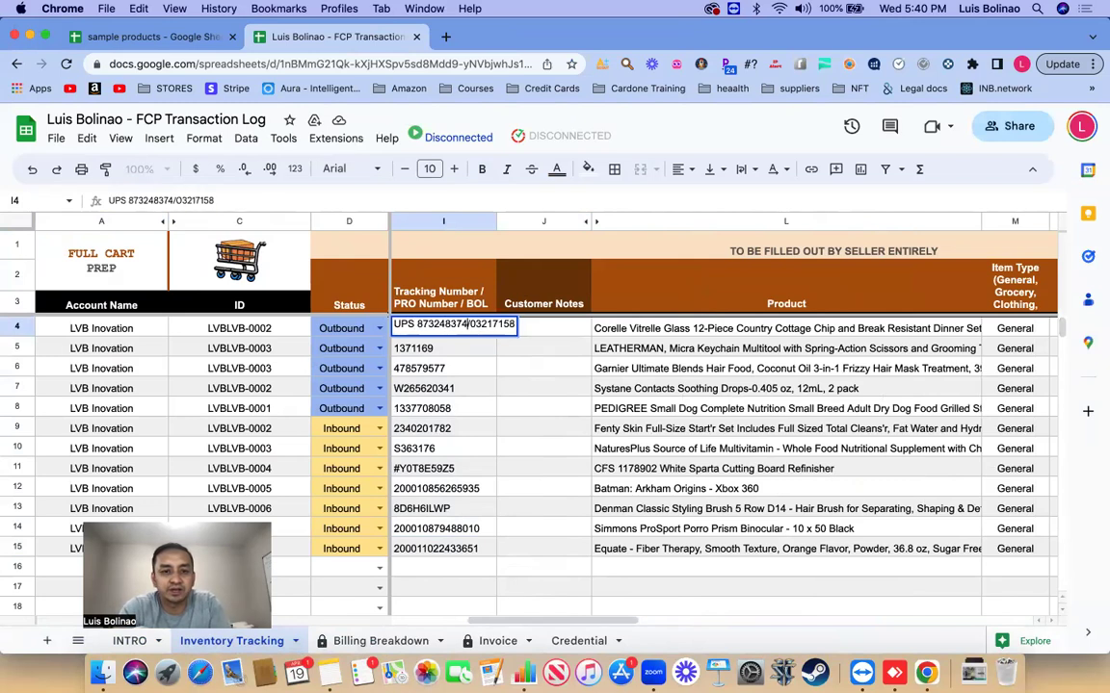
Step: Remove the added UPS tracking number and slash from the Corelle dinner set's tracking entry
click(453, 366)
double_click(443, 327)
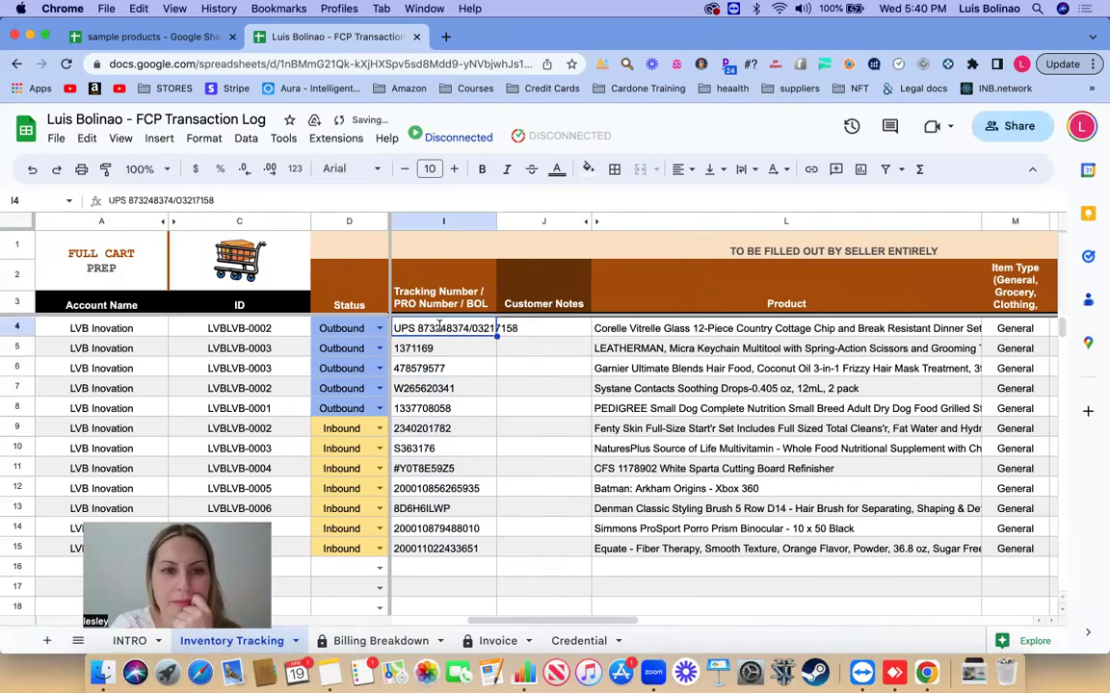
key(BackSpace)
key(BackSpace)
key(BackSpace)
key(BackSpace)
key(BackSpace)
key(BackSpace)
key(BackSpace)
key(BackSpace)
key(BackSpace)
key(BackSpace)
key(BackSpace)
key(BackSpace)
key(BackSpace)
key(BackSpace)
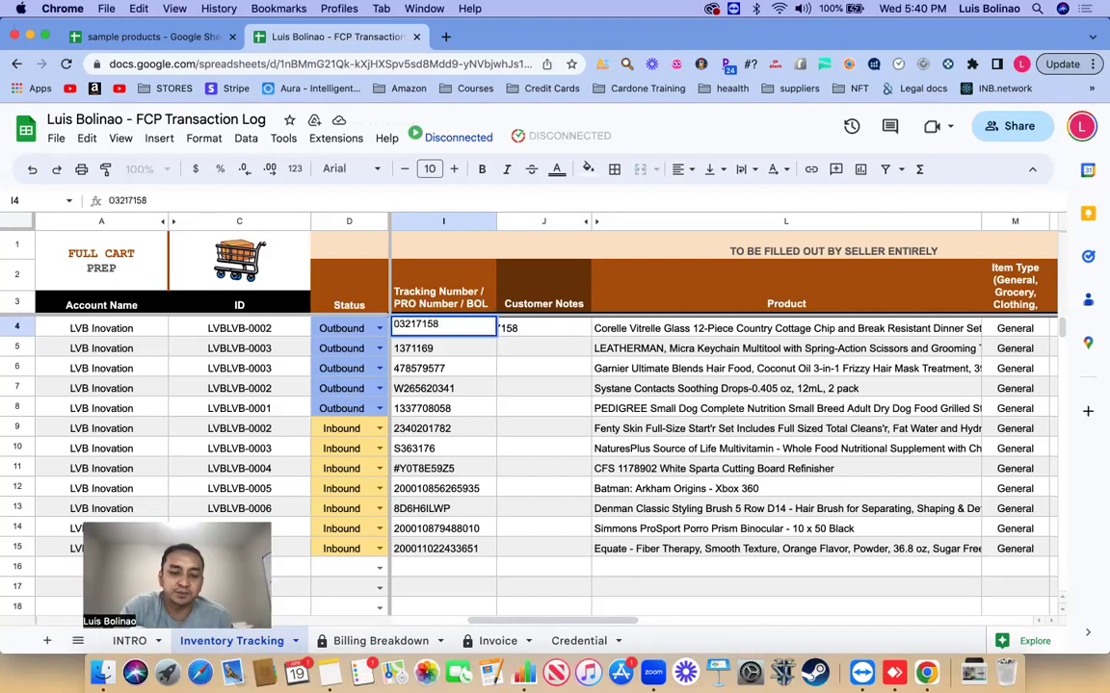
click(516, 374)
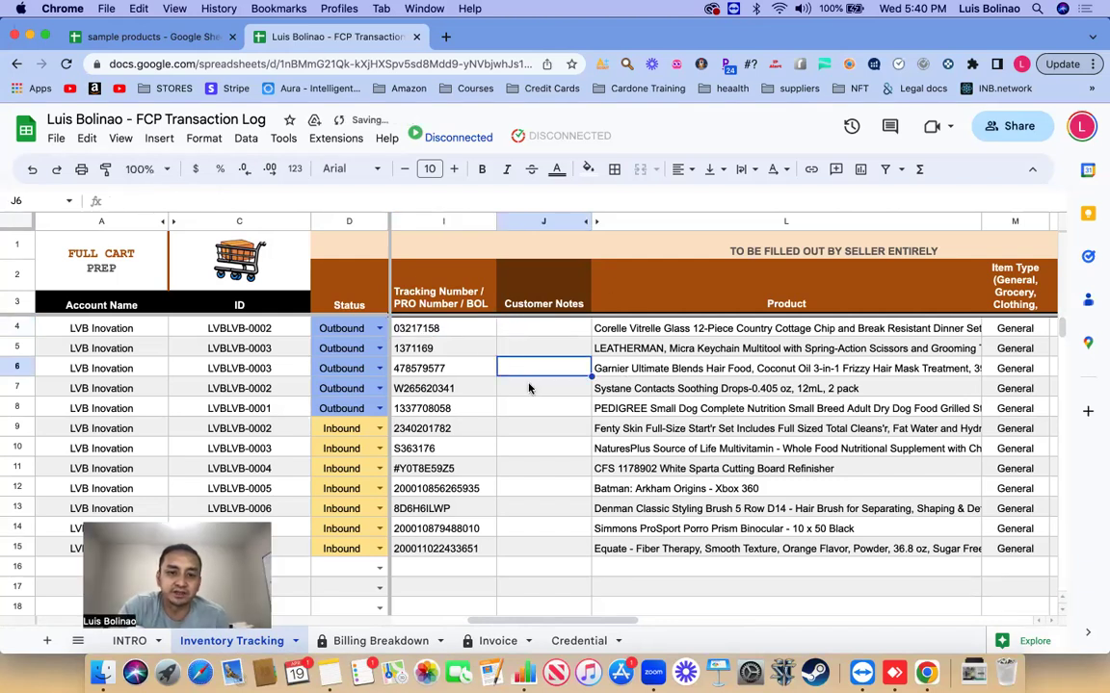
Step: Review the worksheet's shipping, product, item type, bundle, quantity, ASIN and arrival columns
scroll(528, 389, right, 5)
scroll(528, 388, right, 3)
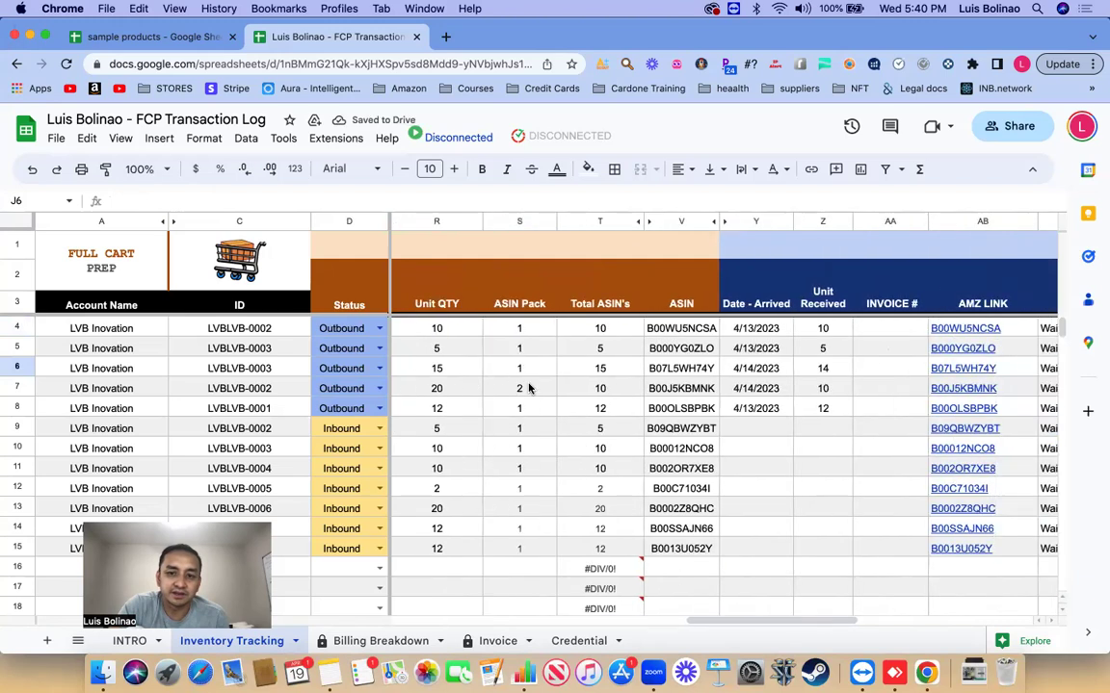
scroll(528, 388, left, 6)
scroll(528, 388, left, 4)
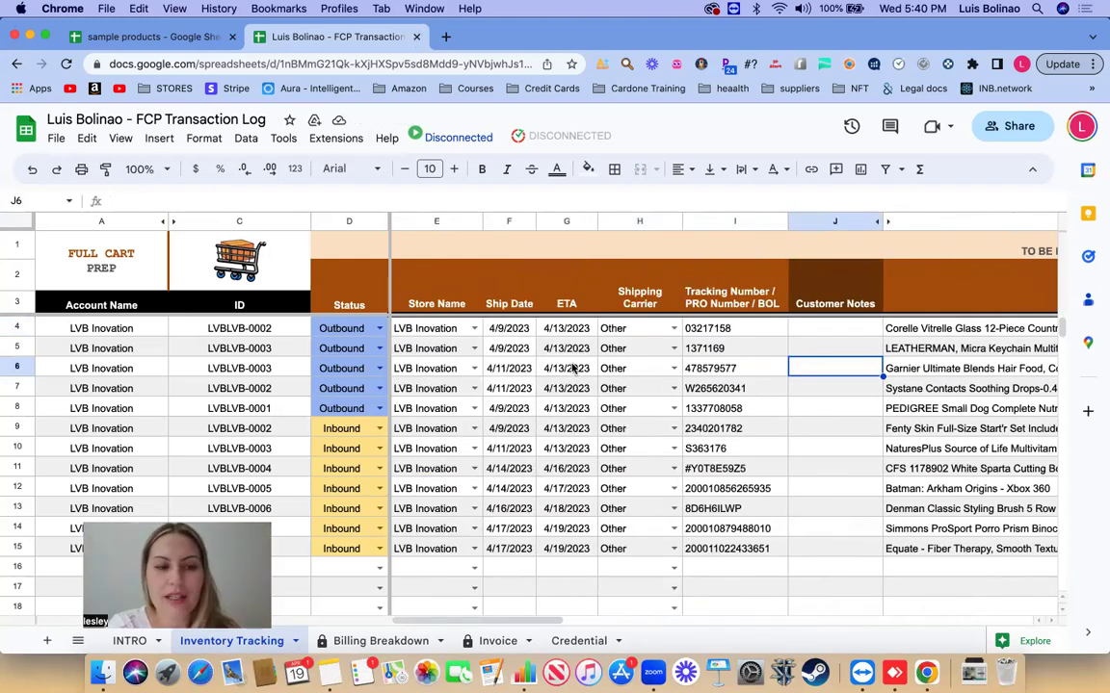
scroll(574, 369, right, 1)
scroll(573, 368, down, 4)
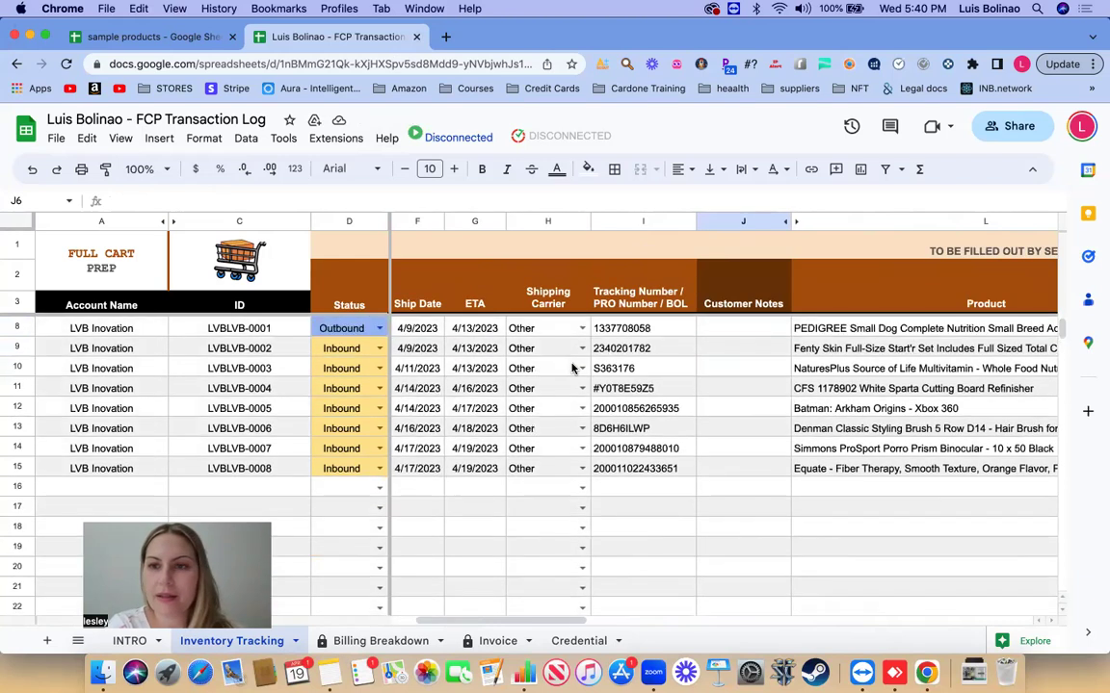
scroll(572, 369, up, 2)
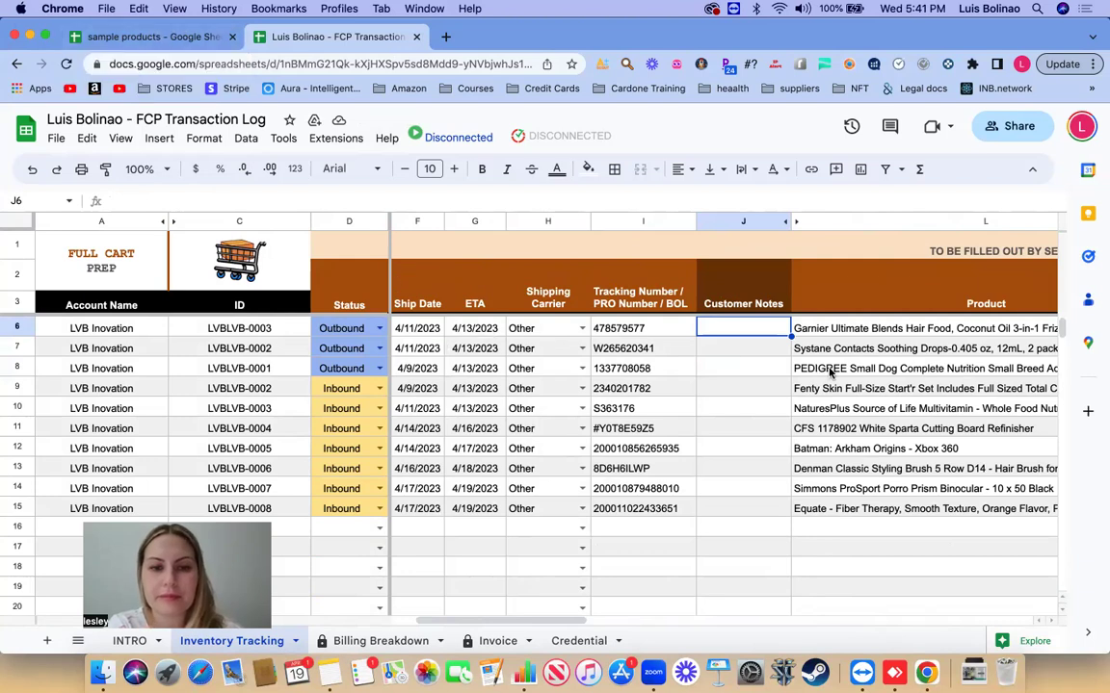
scroll(801, 358, right, 2)
scroll(801, 358, right, 4)
scroll(801, 358, up, 1)
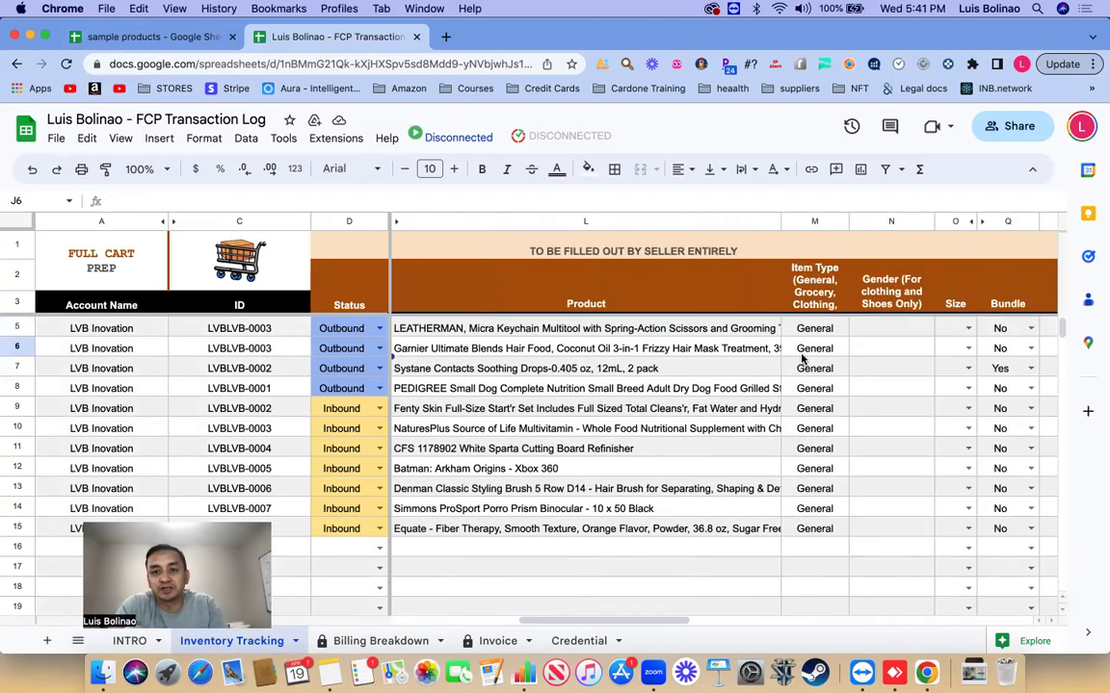
scroll(801, 358, right, 3)
scroll(801, 358, left, 5)
scroll(801, 358, up, 1)
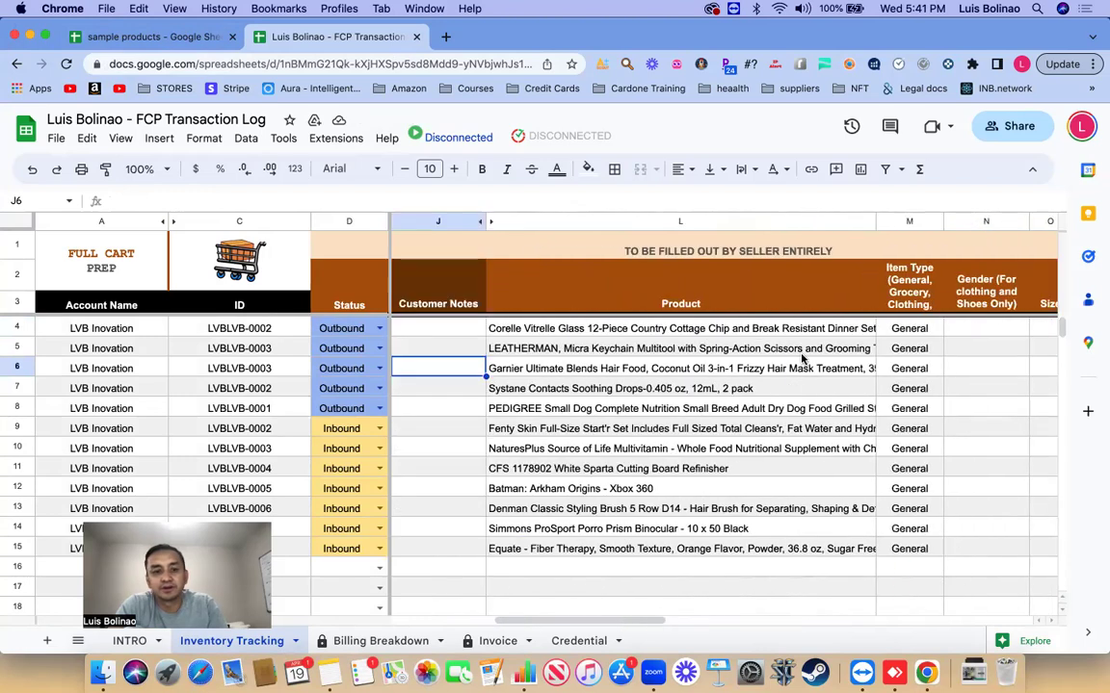
Step: Close the transaction log and open the Walmart and Amazon links for the Polaris 3 D20 row in the sample products sheet
click(416, 37)
scroll(435, 283, up, 5)
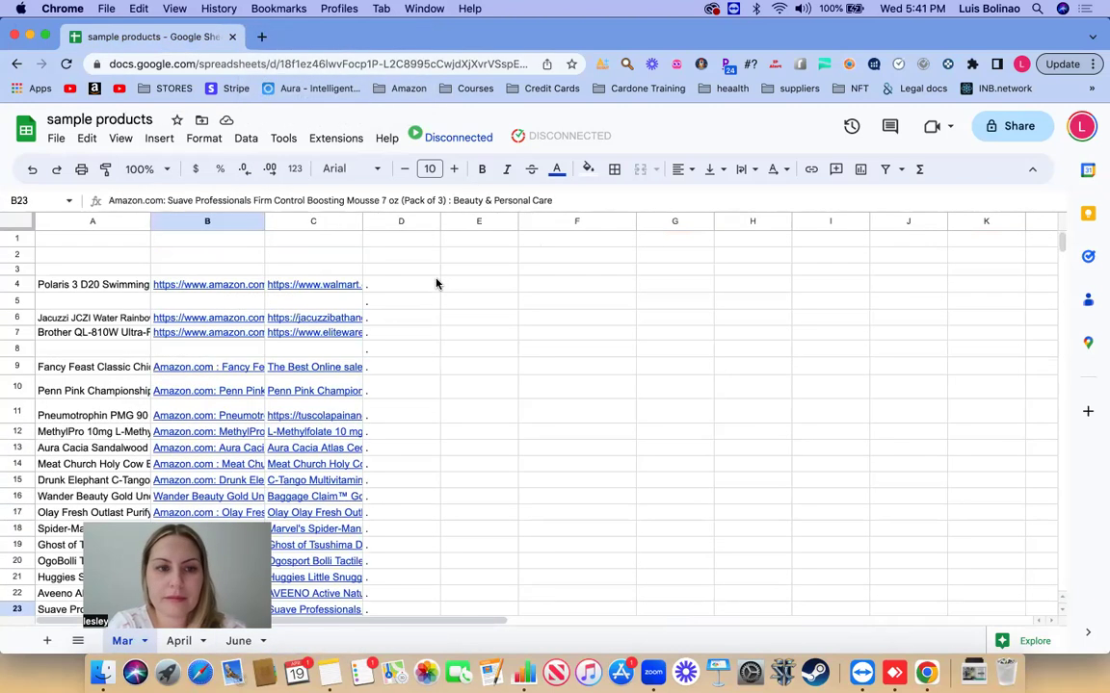
click(313, 272)
click(334, 292)
click(159, 38)
click(211, 271)
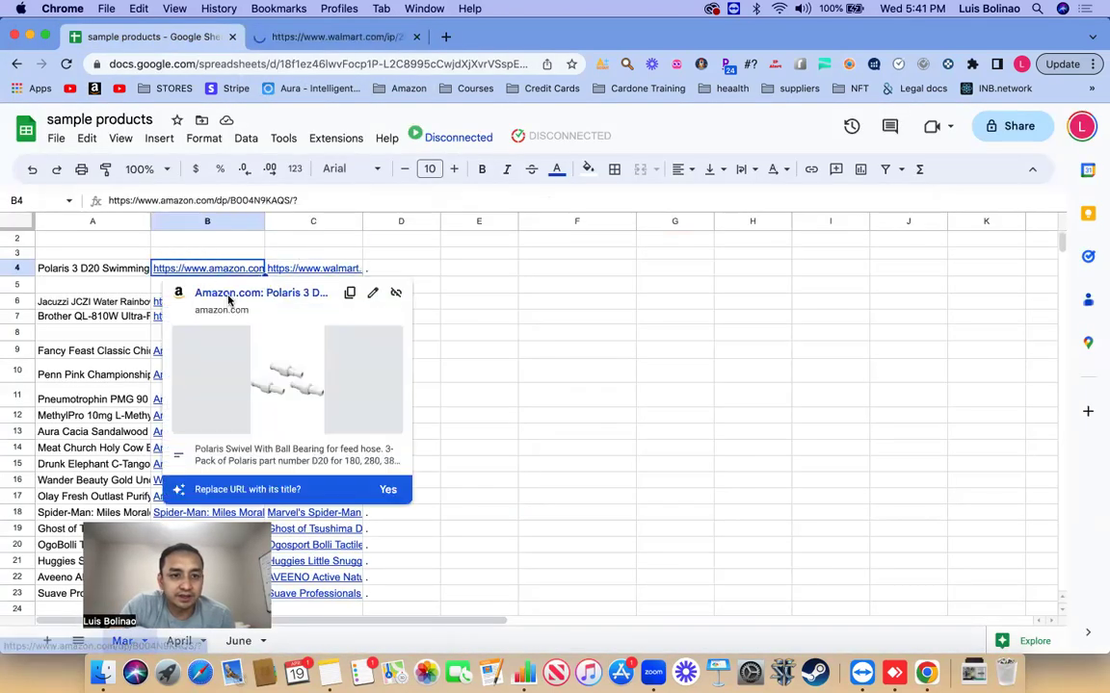
click(260, 292)
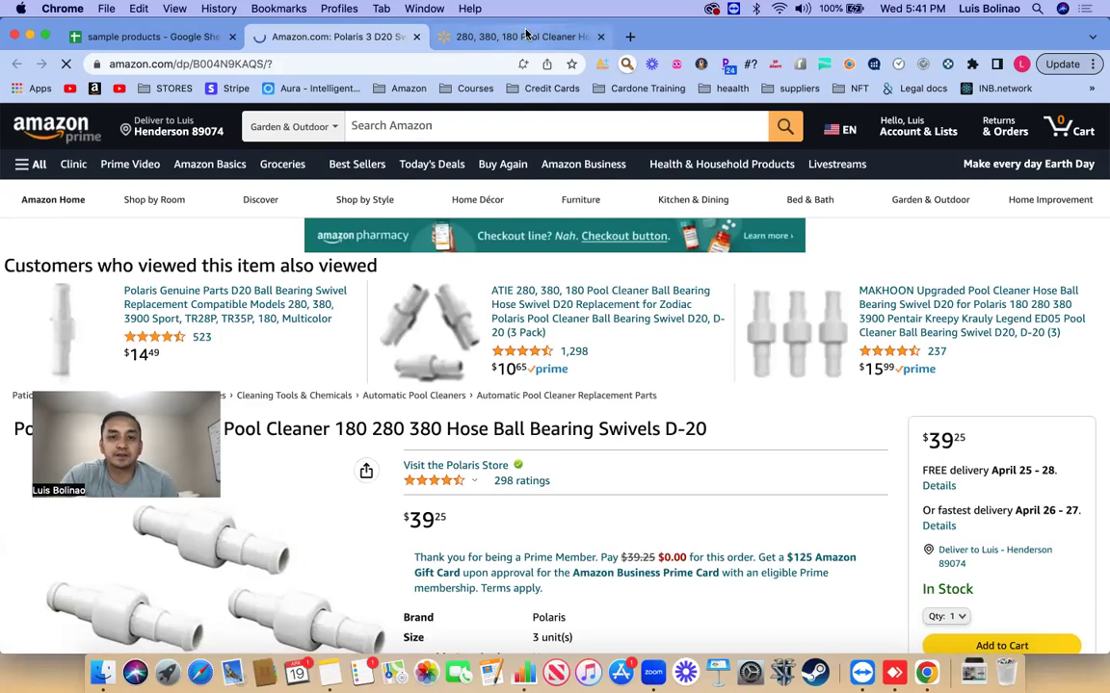
Step: Open SellerAmp's settings on the Polaris product page and check the Prep Fee and Misc Fee (%) under Additional Costs
scroll(912, 376, down, 3)
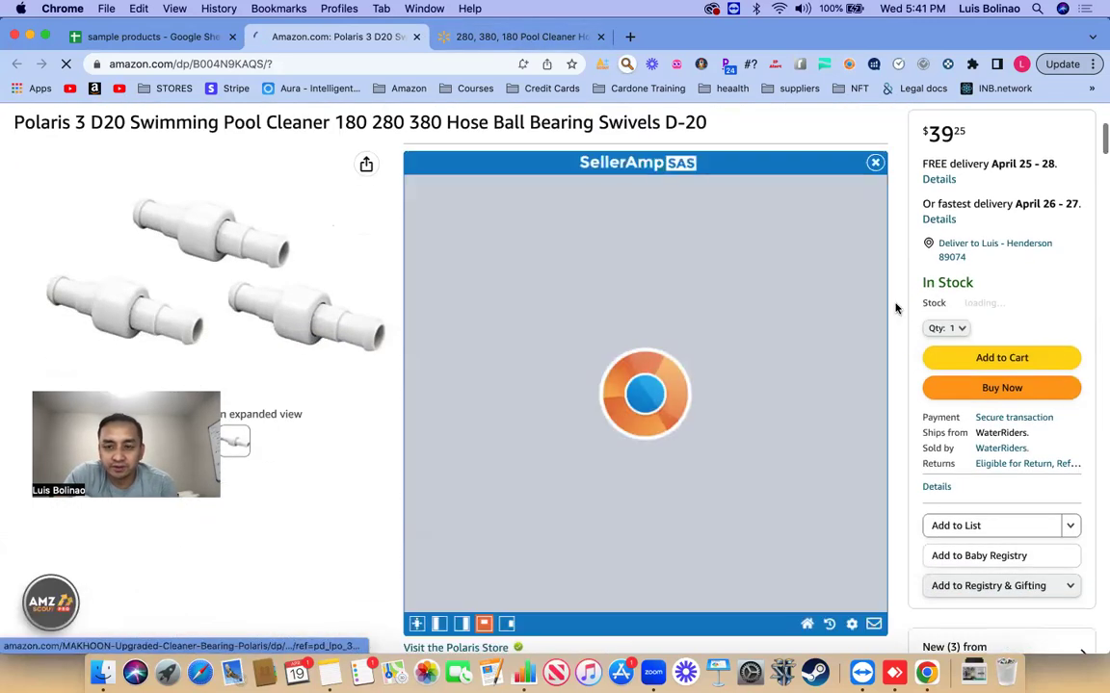
scroll(894, 309, down, 3)
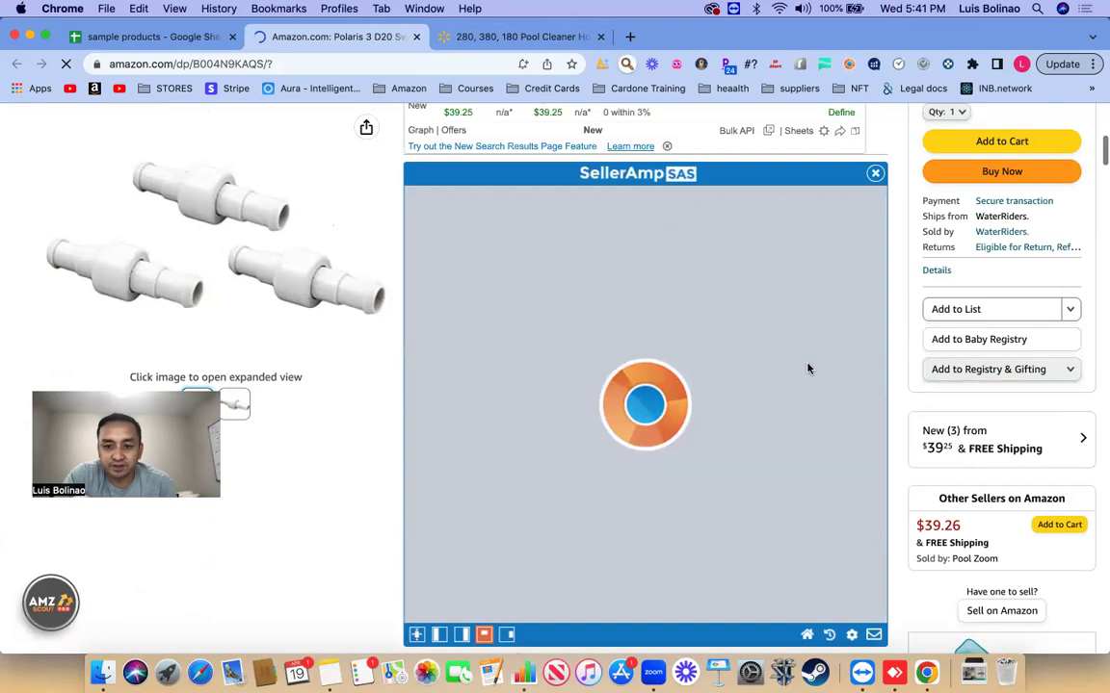
scroll(886, 349, down, 3)
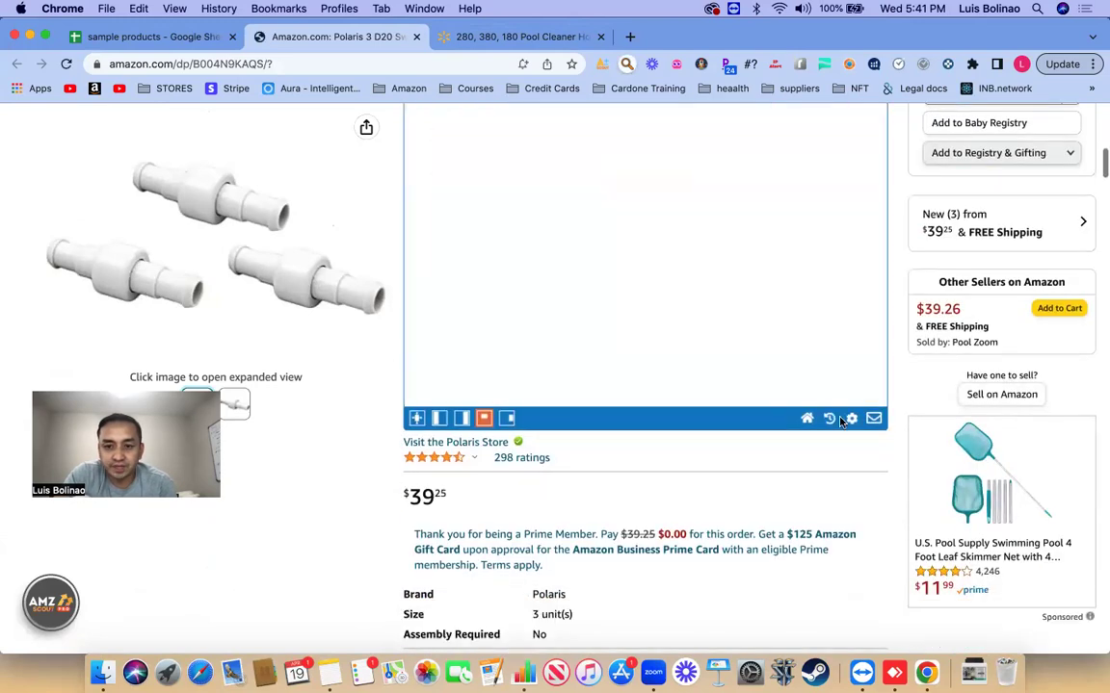
click(851, 419)
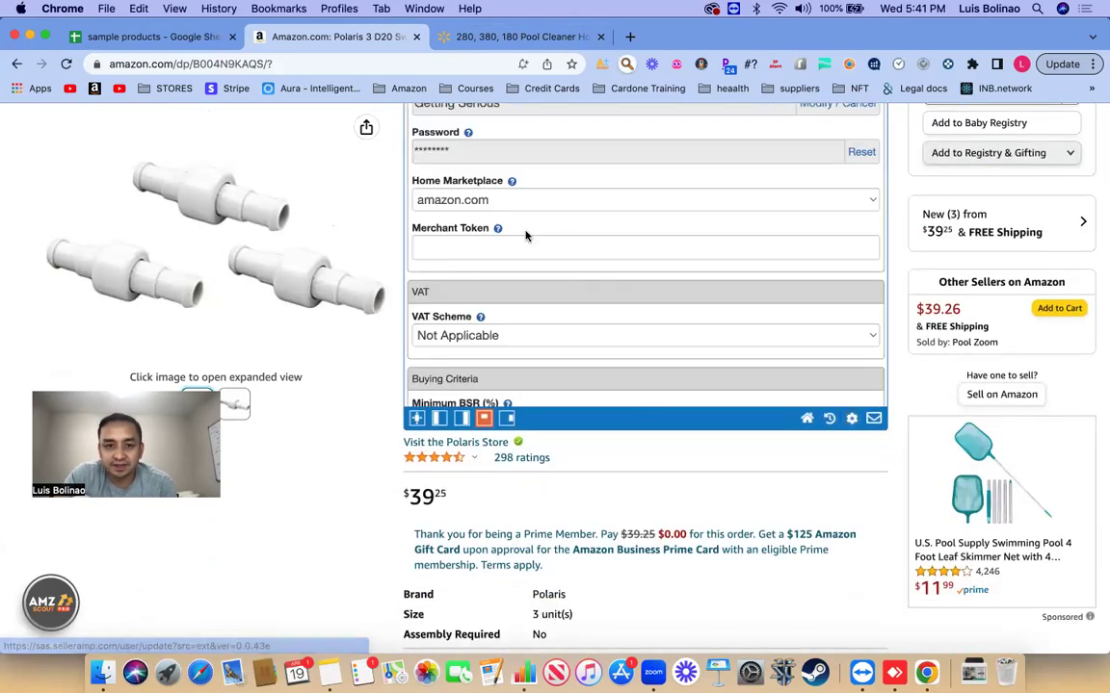
scroll(525, 234, down, 10)
scroll(525, 234, up, 3)
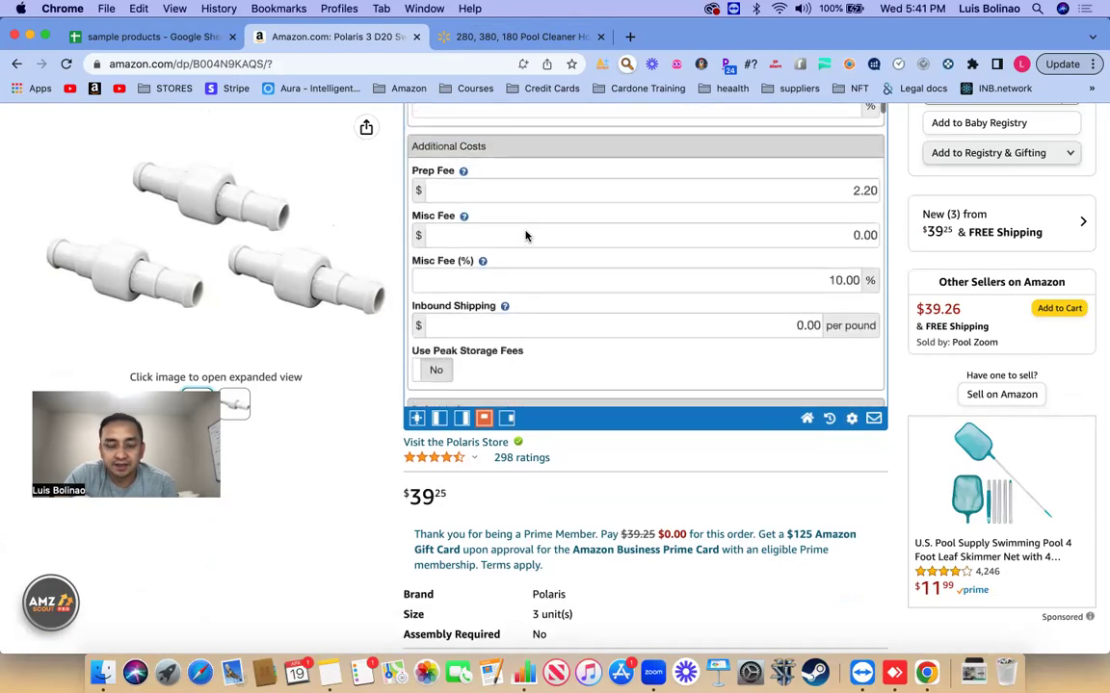
drag(413, 173, 499, 182)
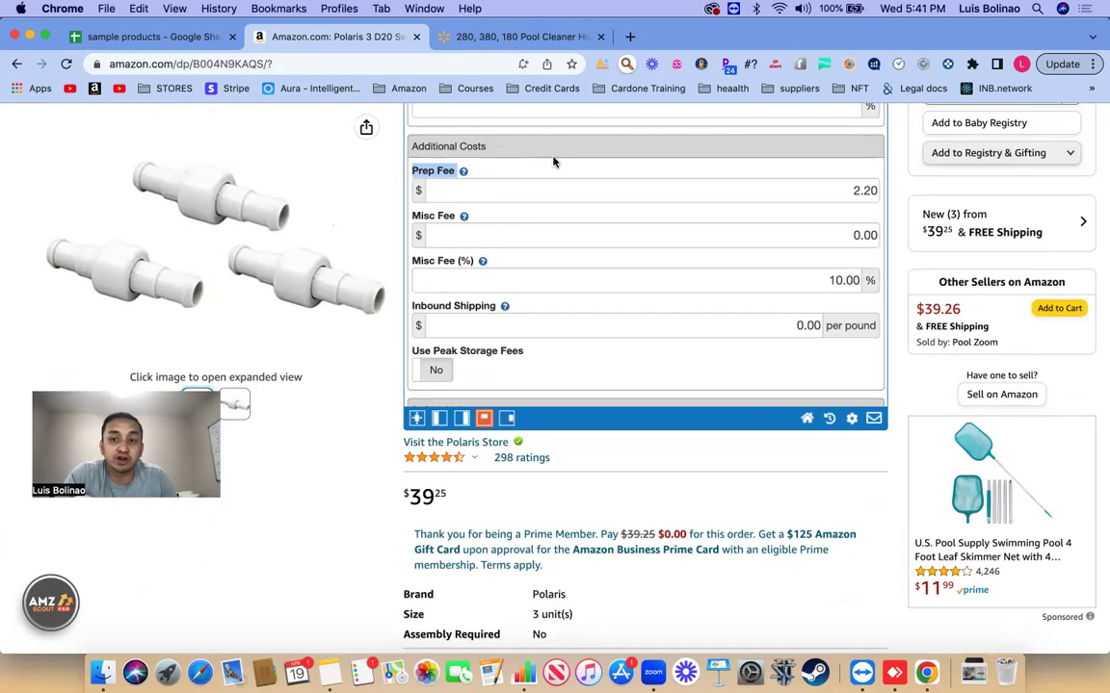
click(832, 190)
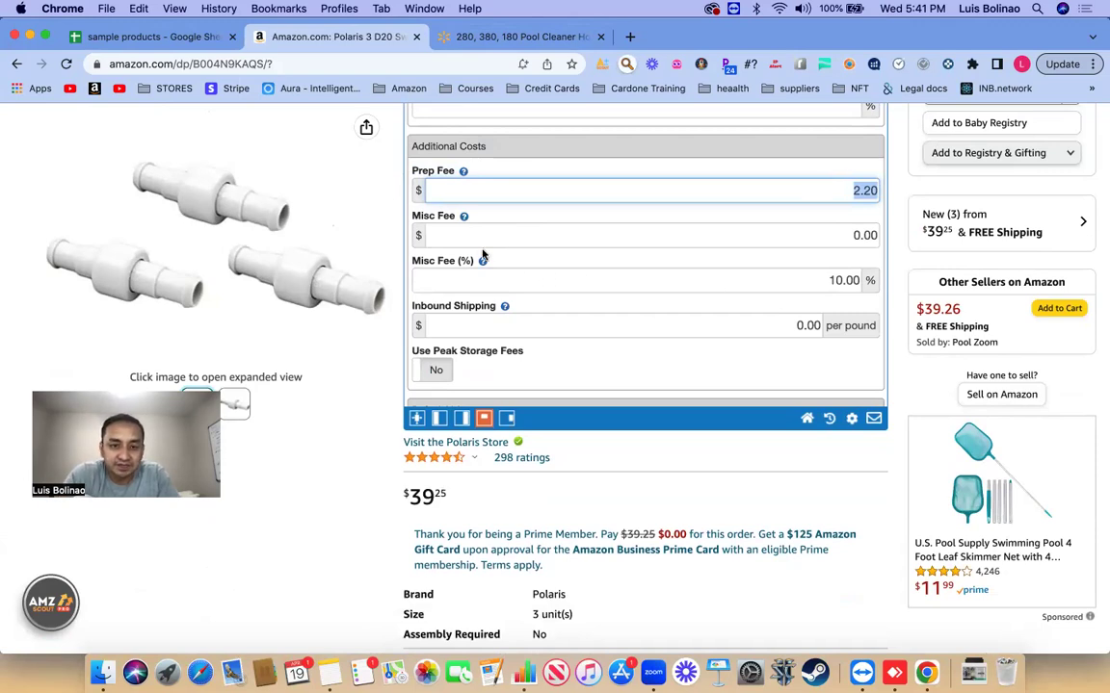
click(717, 272)
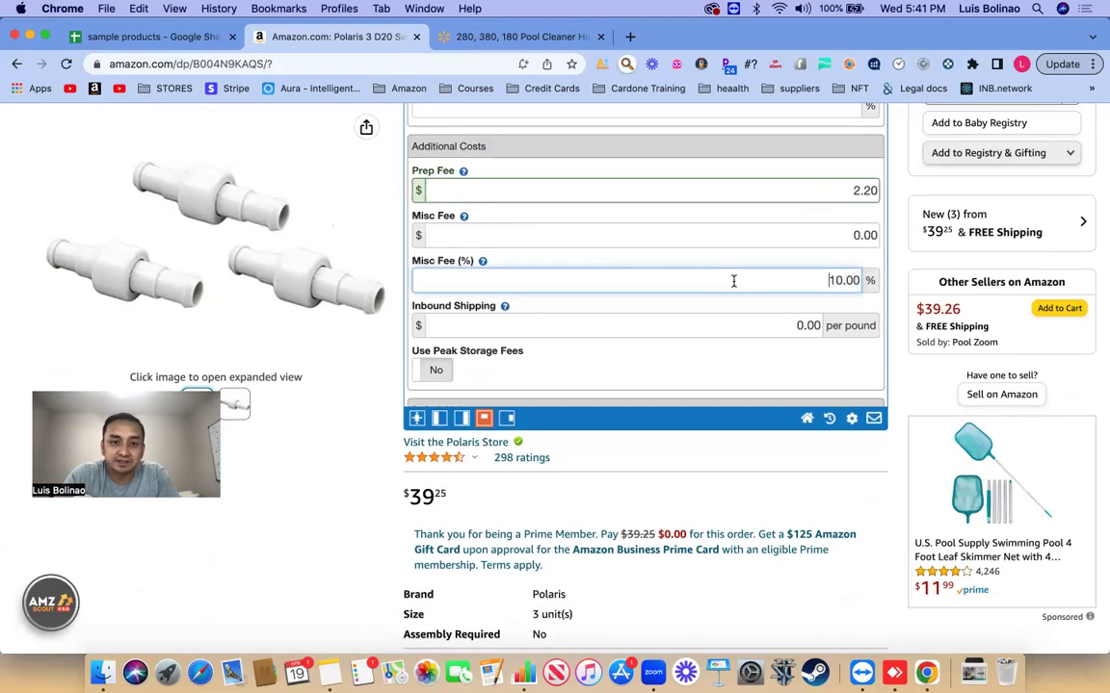
Step: Save the SellerAmp settings
scroll(733, 280, down, 10)
scroll(733, 280, down, 15)
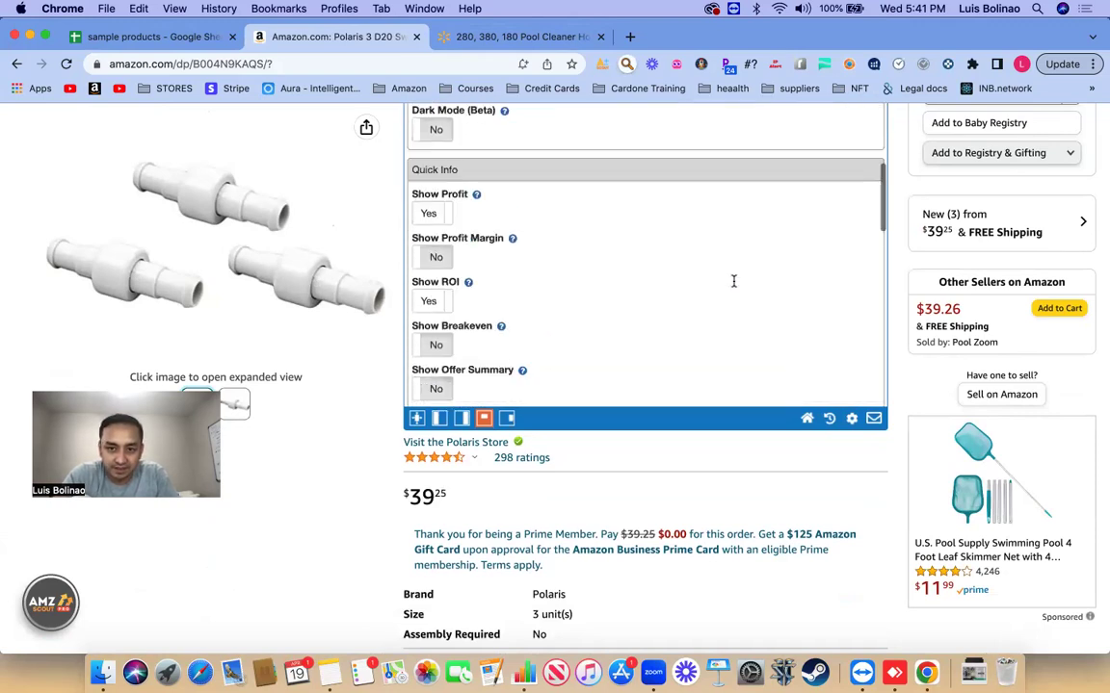
scroll(733, 281, down, 3)
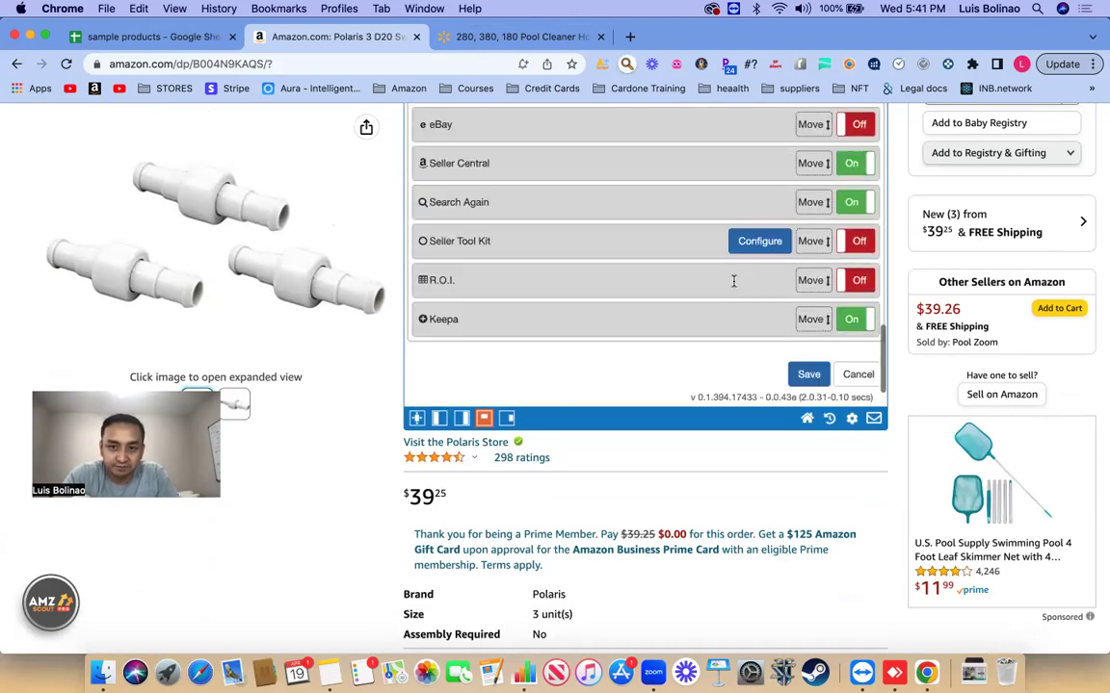
click(808, 376)
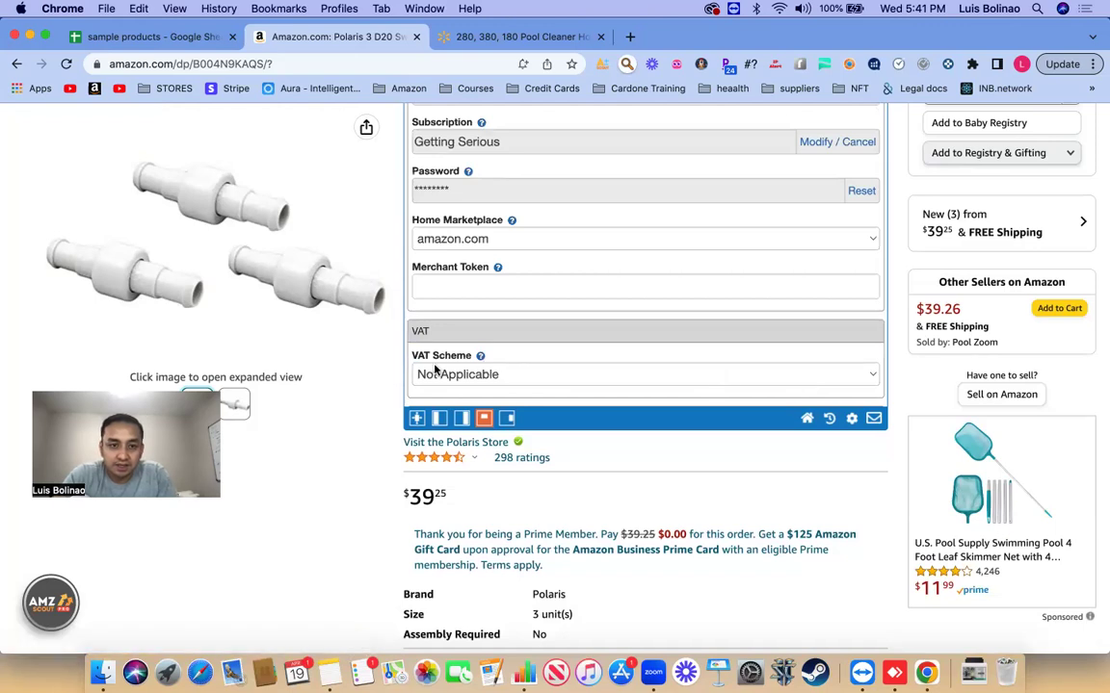
Step: Reload the Polaris 3 D20 Amazon page and bring SellerAmp's product panel back into view
click(65, 63)
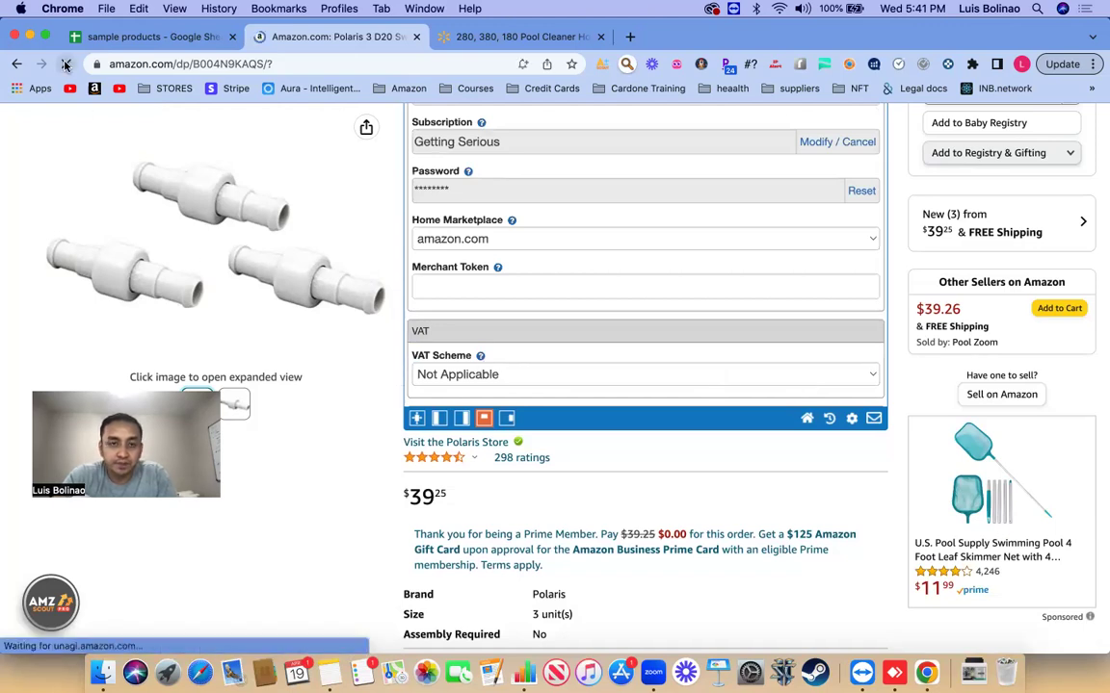
scroll(906, 396, down, 6)
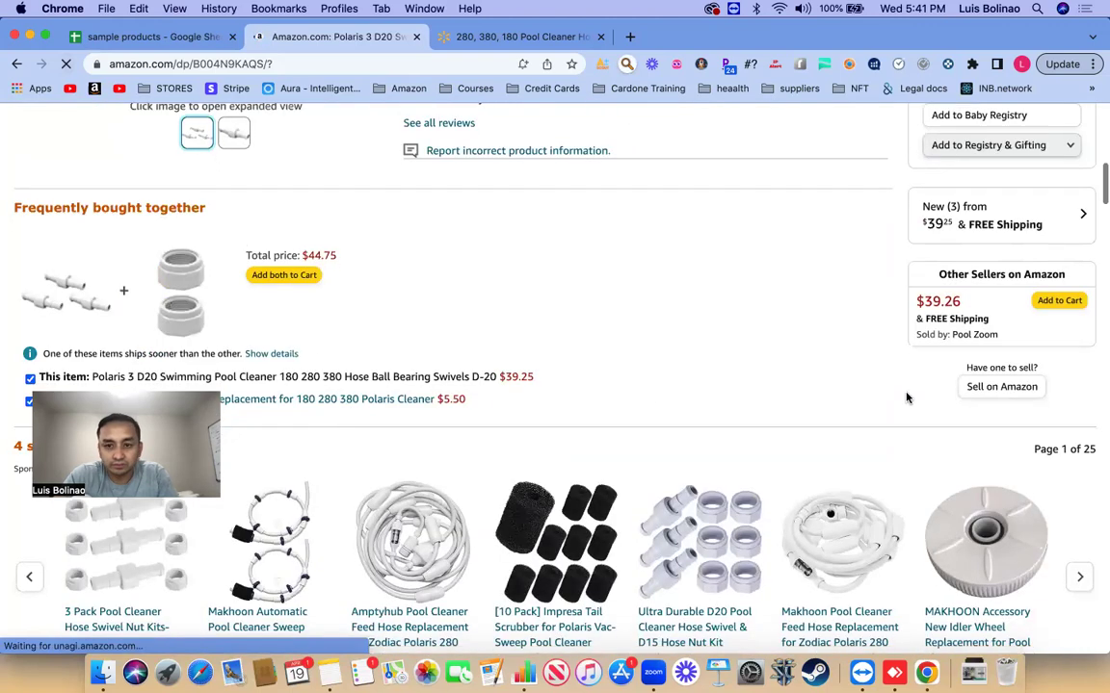
scroll(906, 397, up, 5)
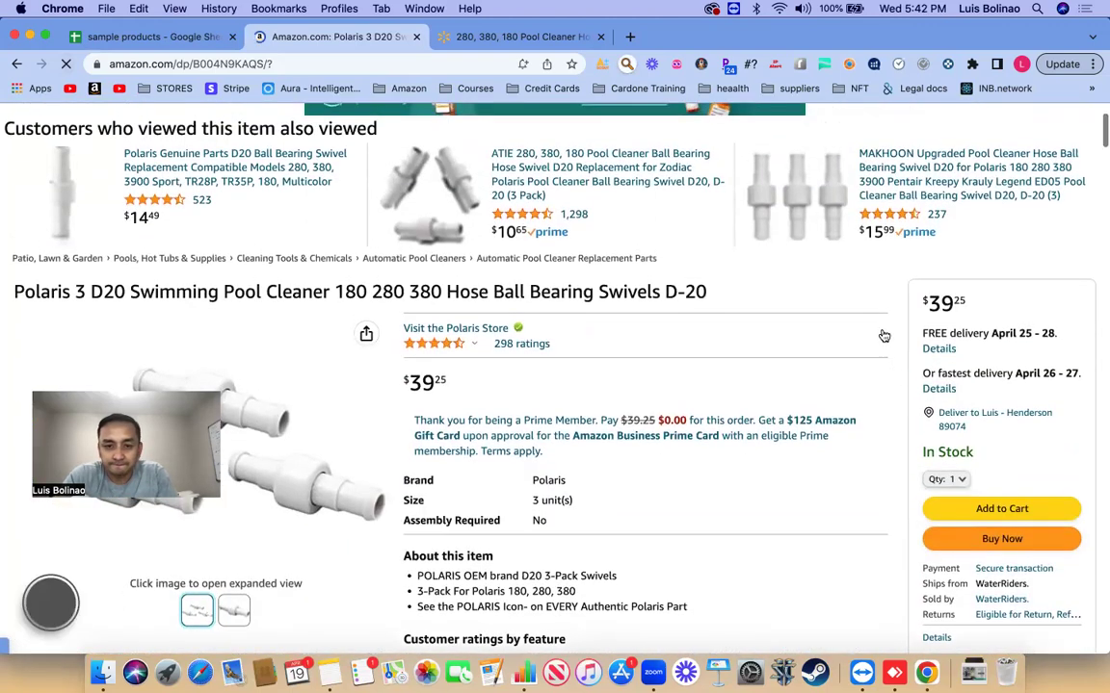
scroll(891, 345, down, 2)
scroll(891, 346, up, 1)
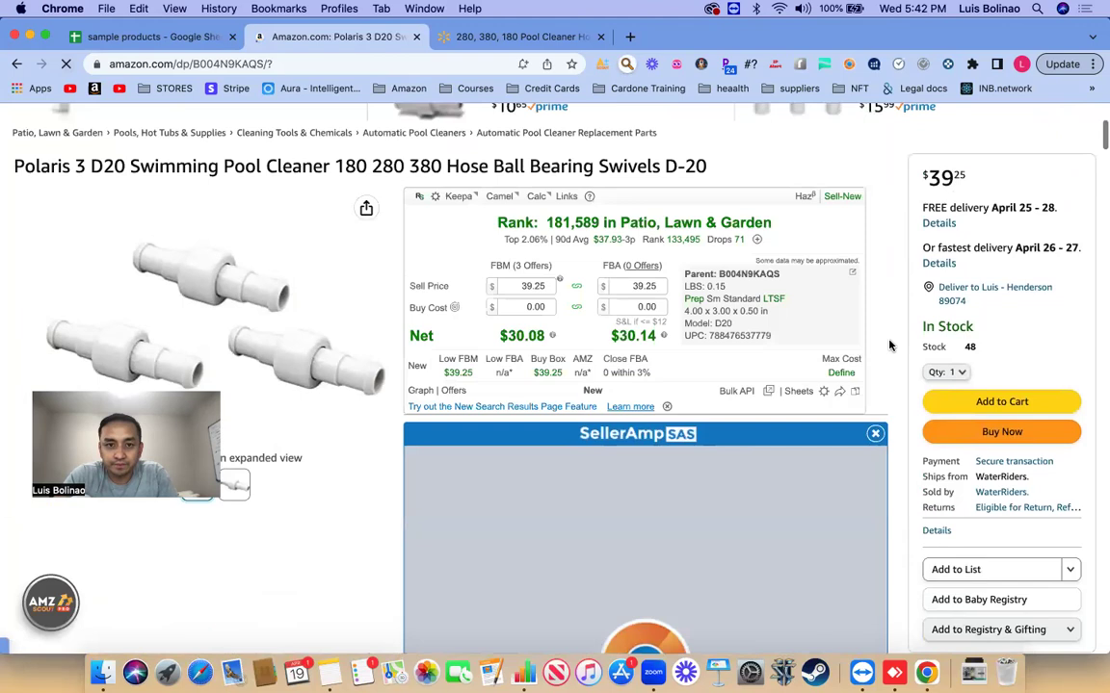
Step: Compare the Walmart pool cleaner hose swivel listing with the Polaris 3 D20 Amazon listing, checking product, price and pack size
click(500, 37)
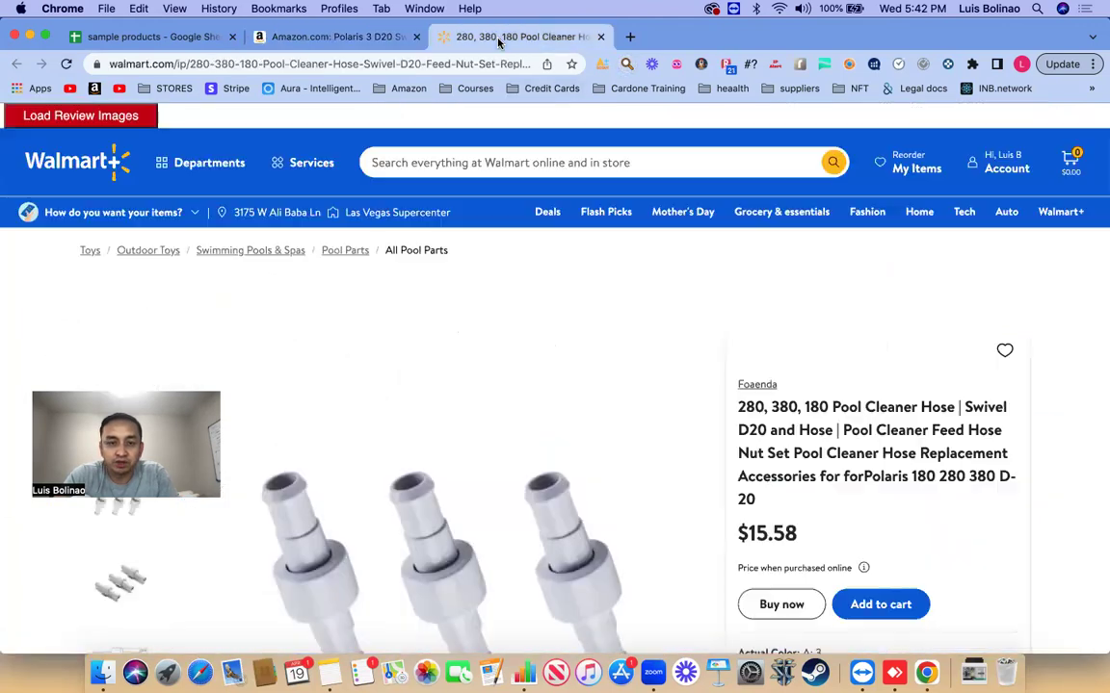
click(306, 38)
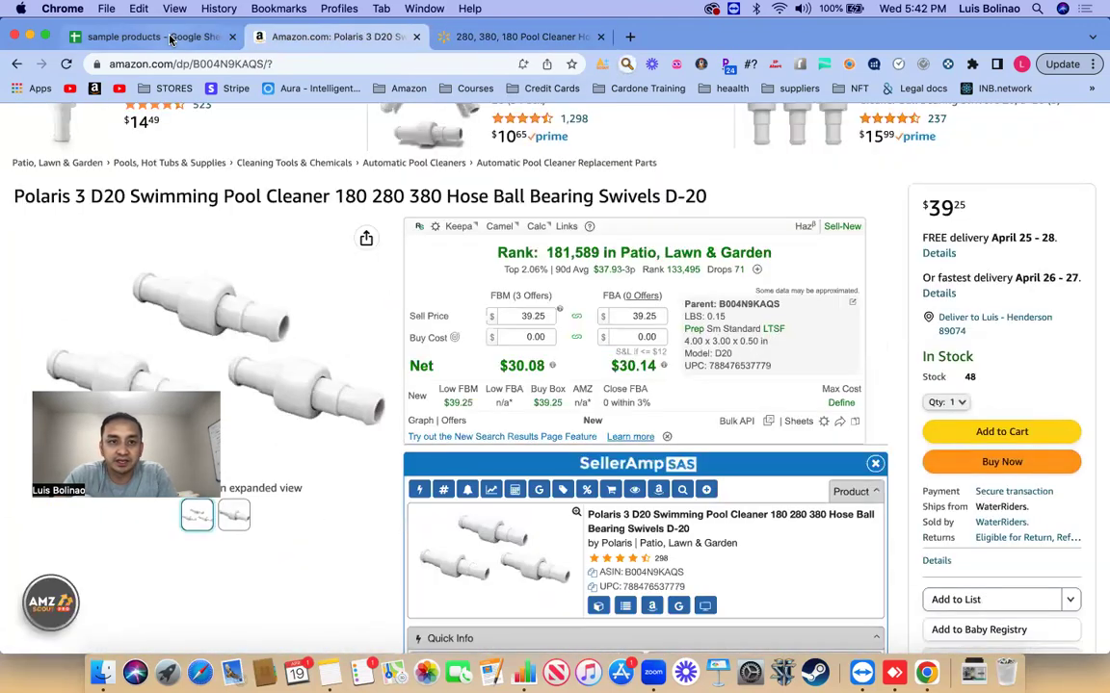
click(473, 40)
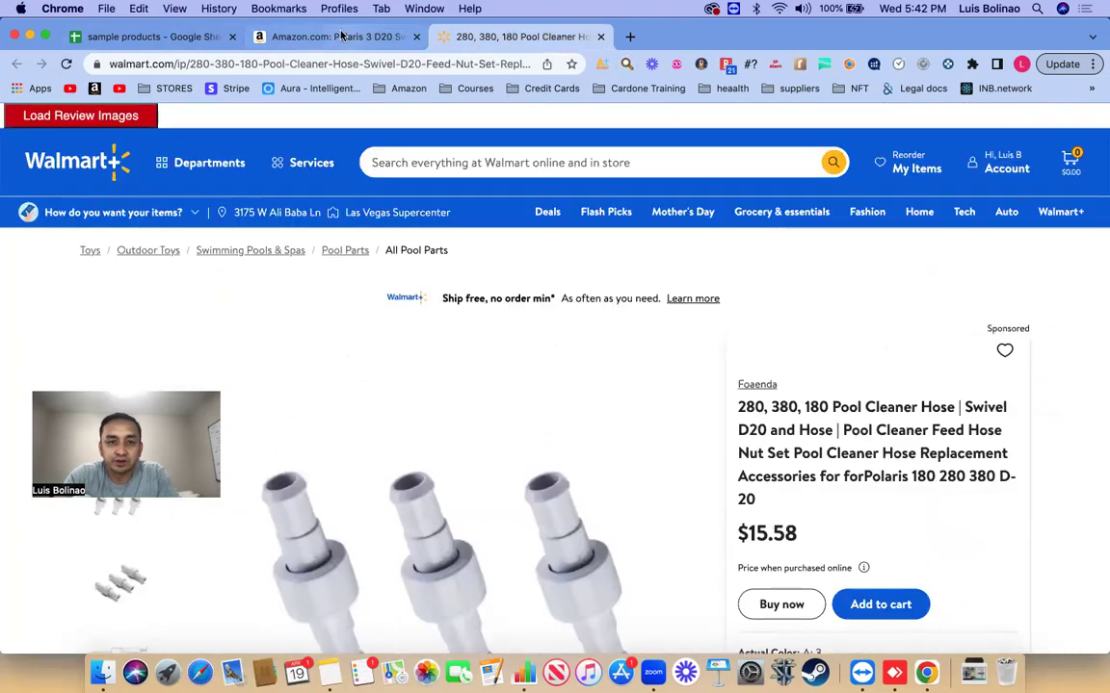
click(311, 37)
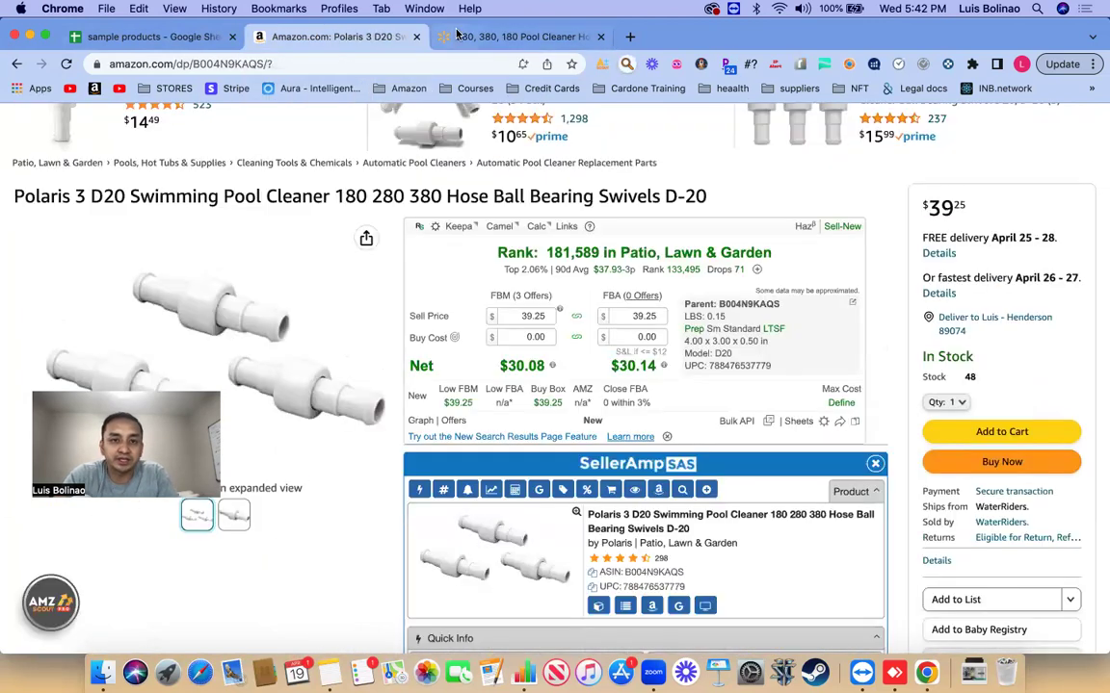
click(457, 37)
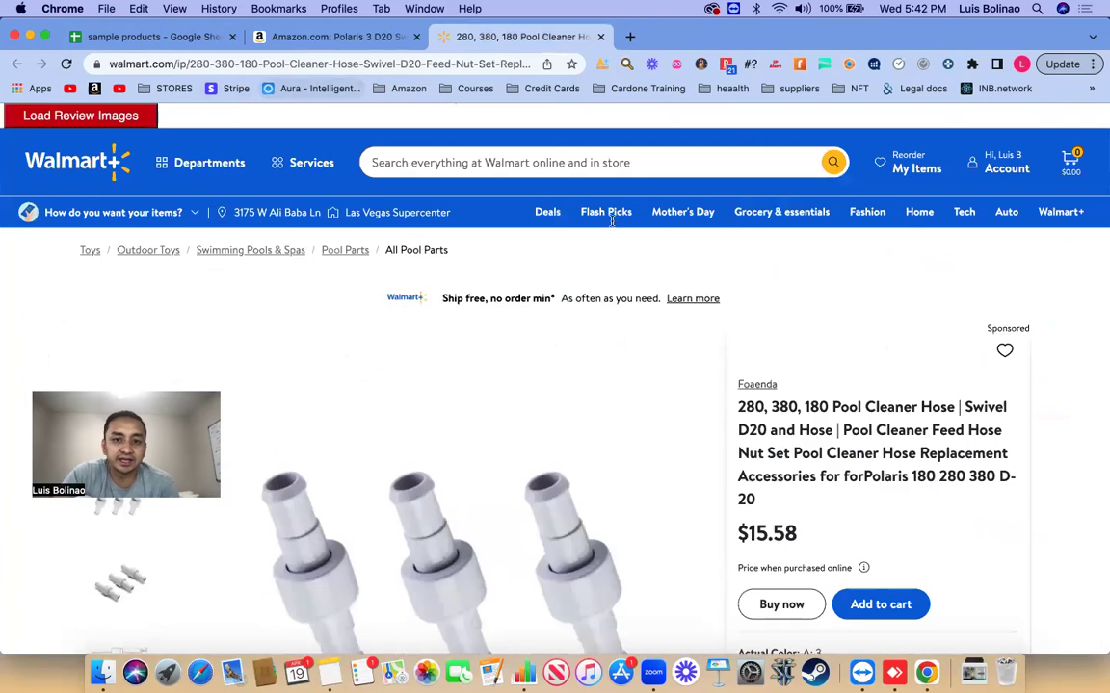
scroll(1018, 345, down, 1)
scroll(1021, 356, down, 1)
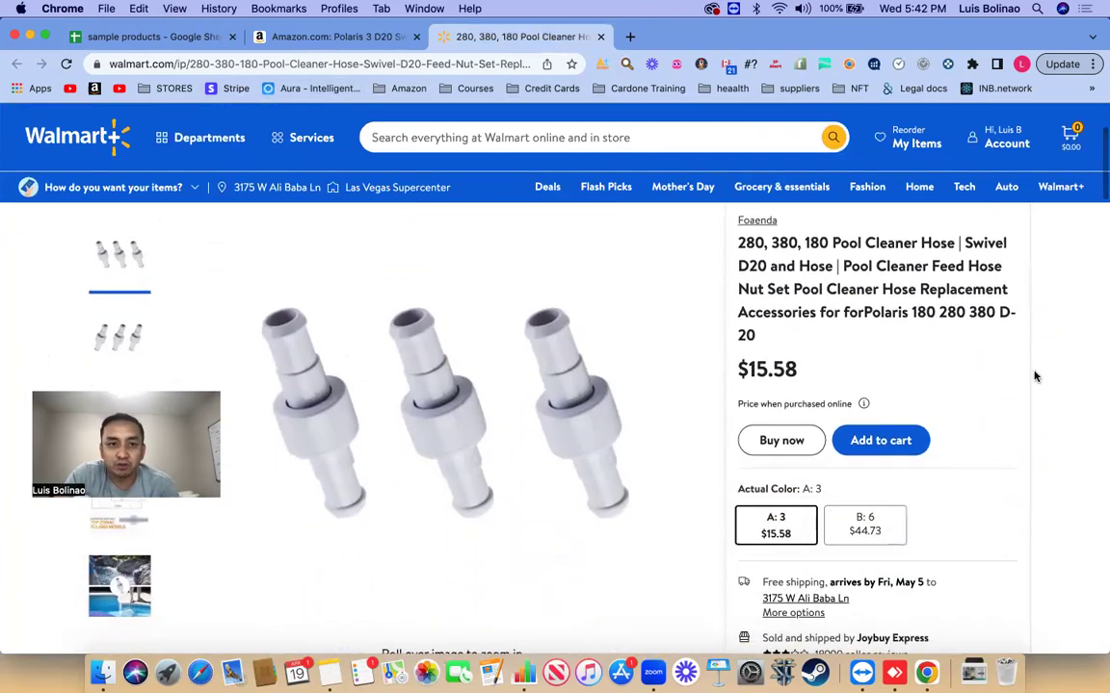
click(334, 37)
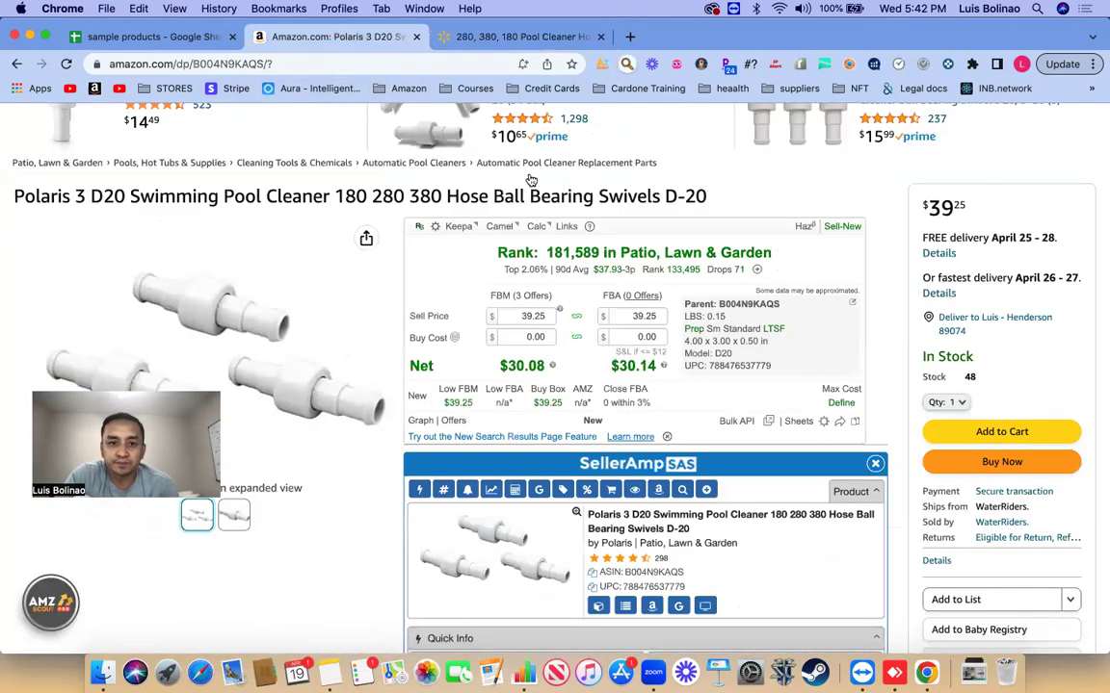
scroll(879, 257, down, 1)
scroll(879, 257, up, 1)
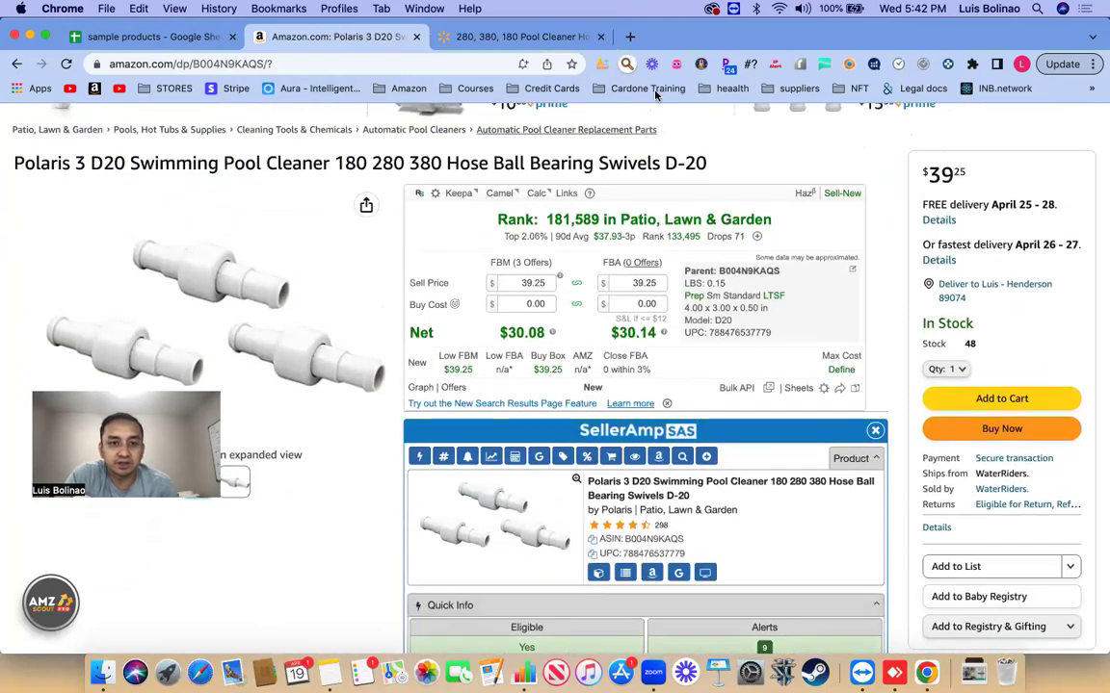
click(520, 37)
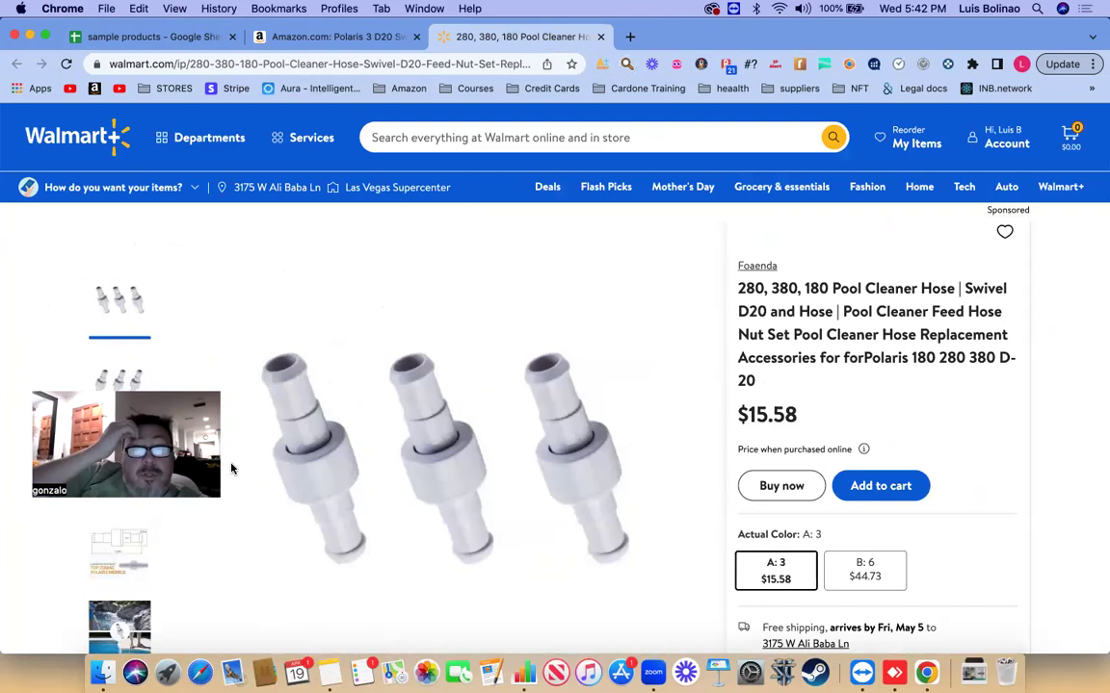
click(123, 376)
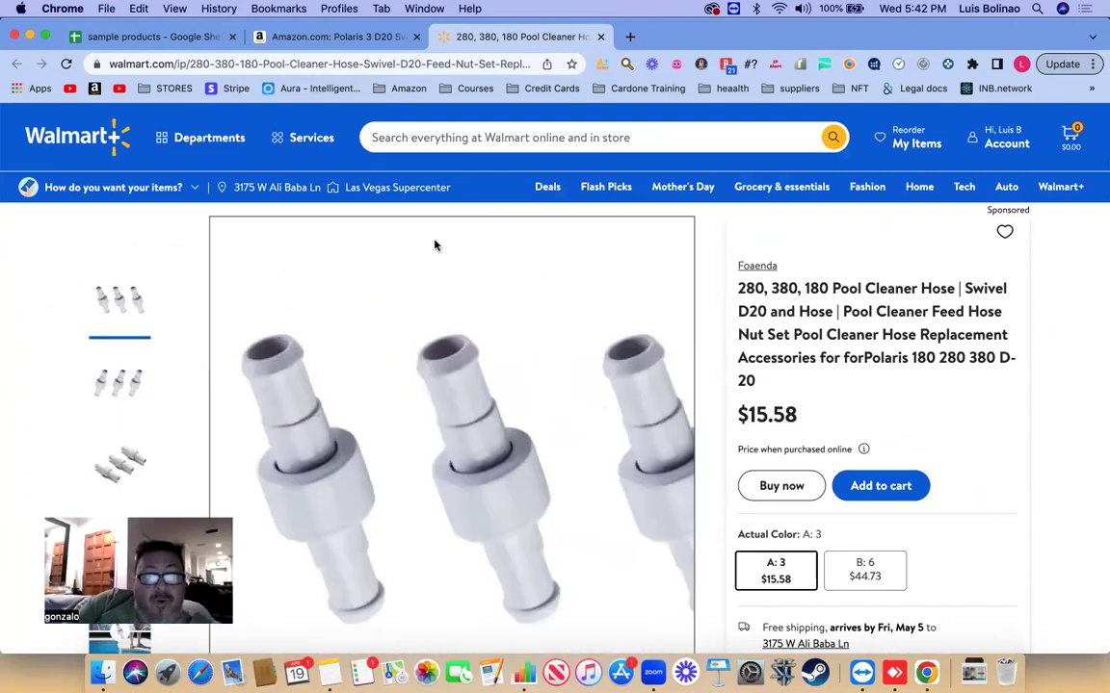
Step: Review the Amazon listing's rank, FBA prep requirements and SellerAmp Quick Info for the Polaris swivels
click(318, 37)
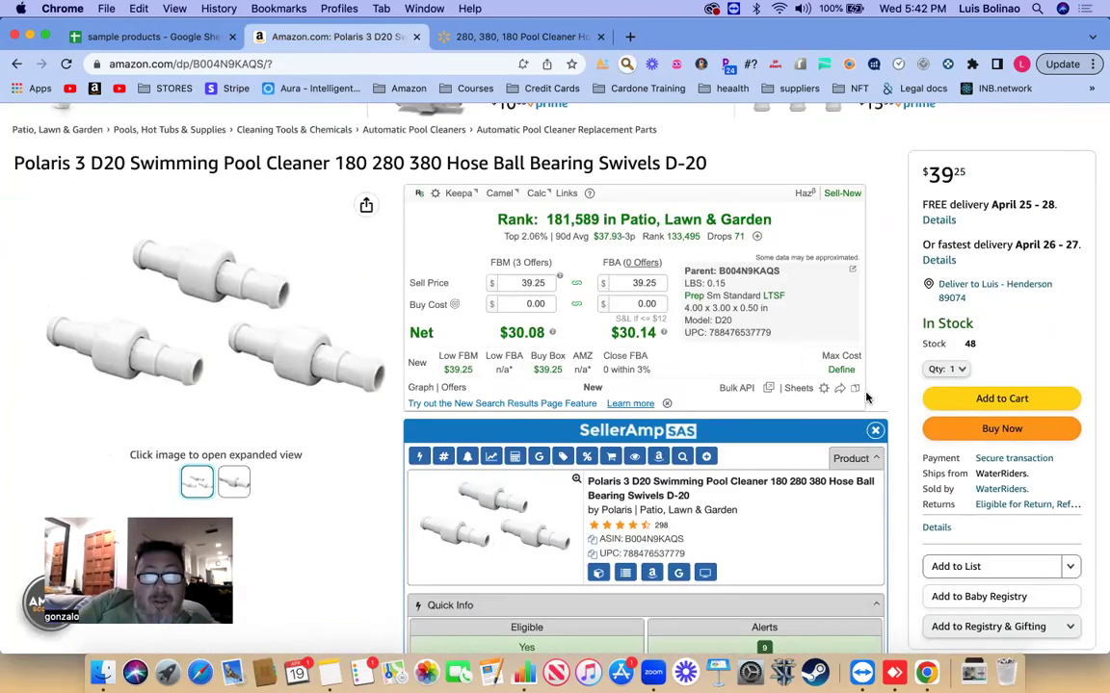
scroll(800, 366, down, 1)
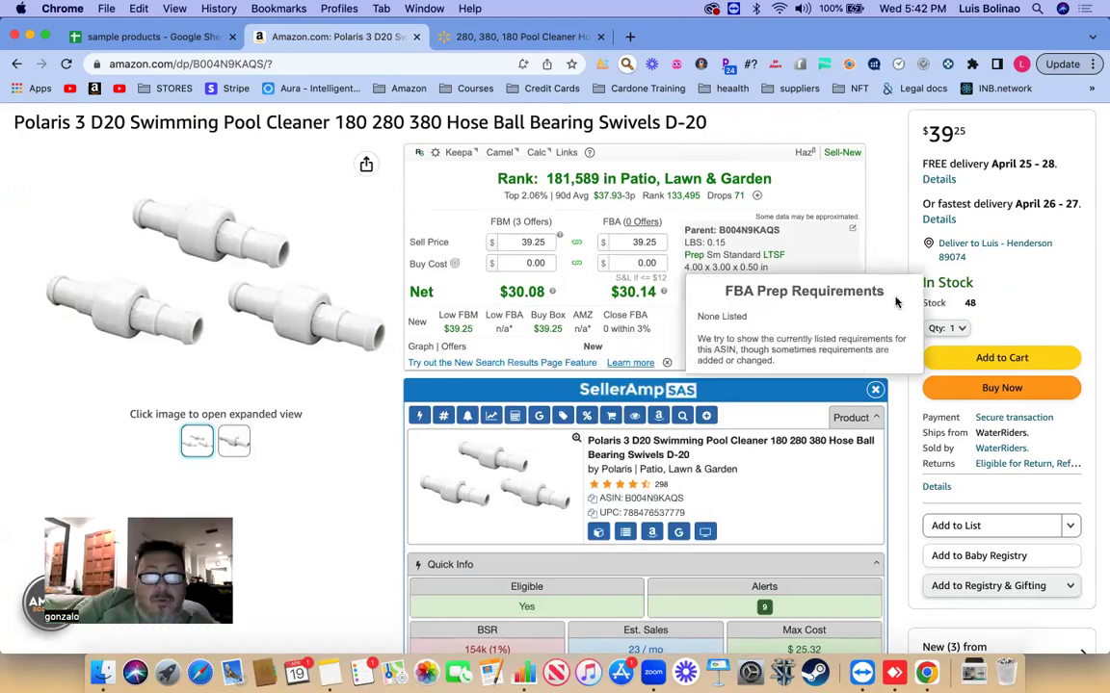
scroll(896, 302, down, 2)
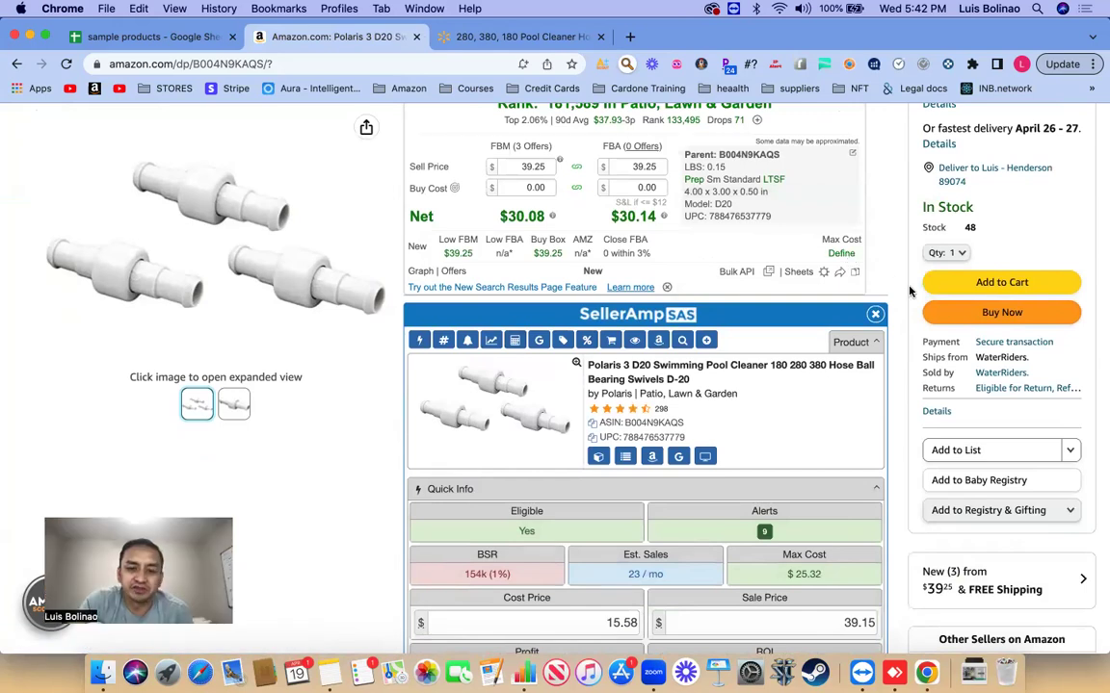
scroll(909, 291, down, 2)
scroll(909, 291, up, 3)
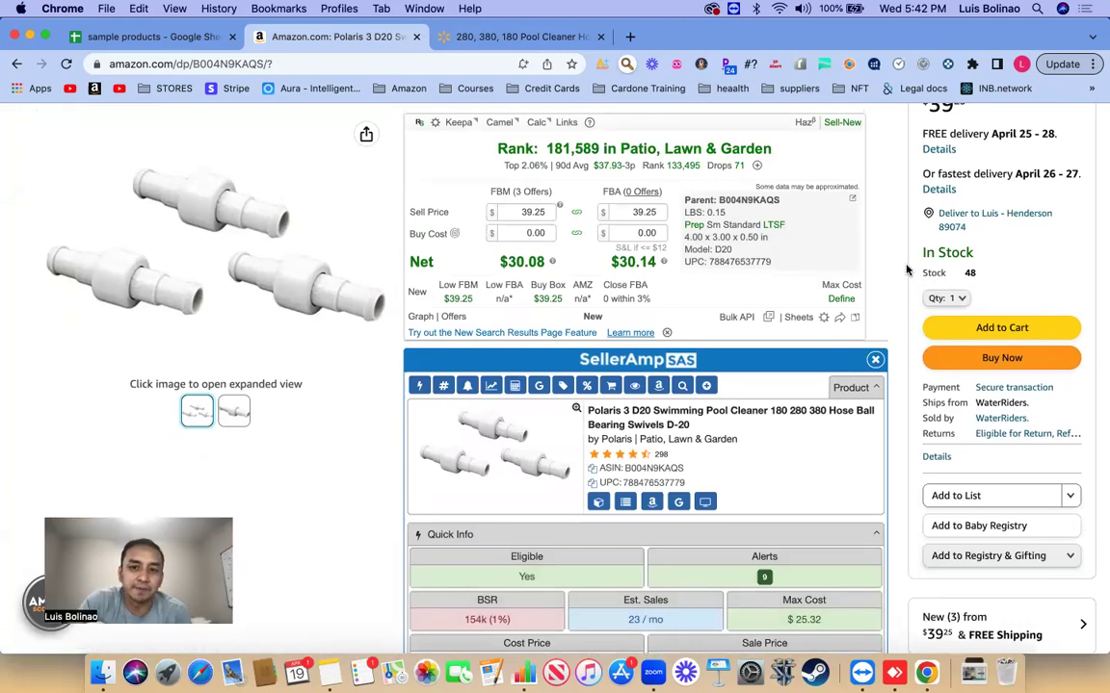
scroll(905, 270, down, 5)
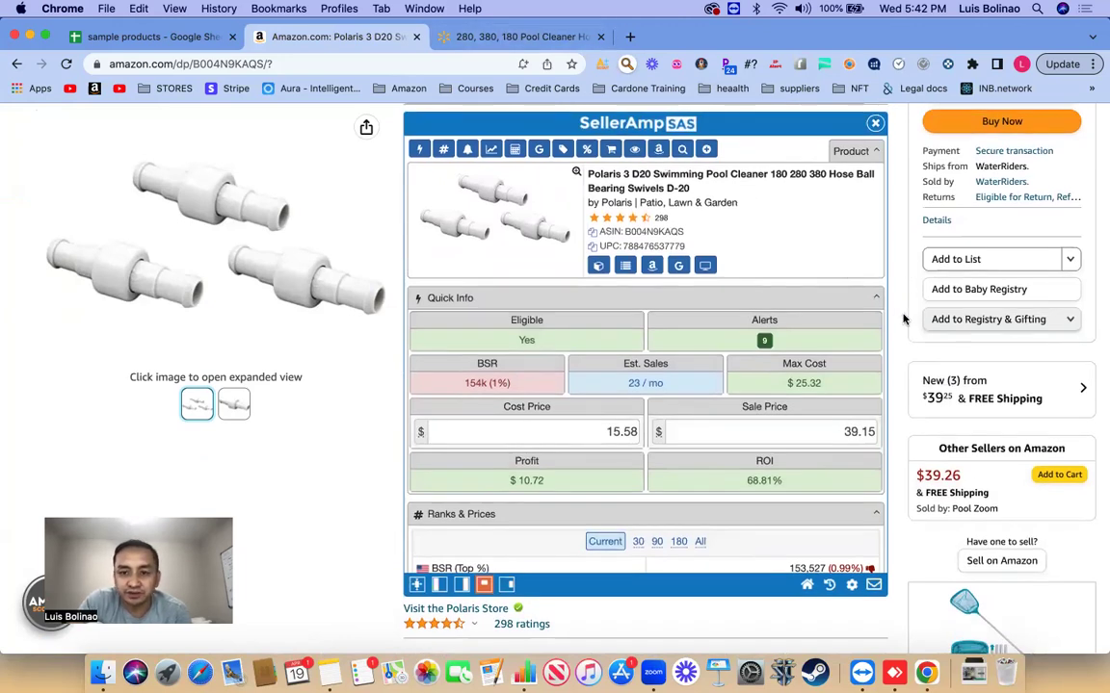
scroll(904, 318, up, 7)
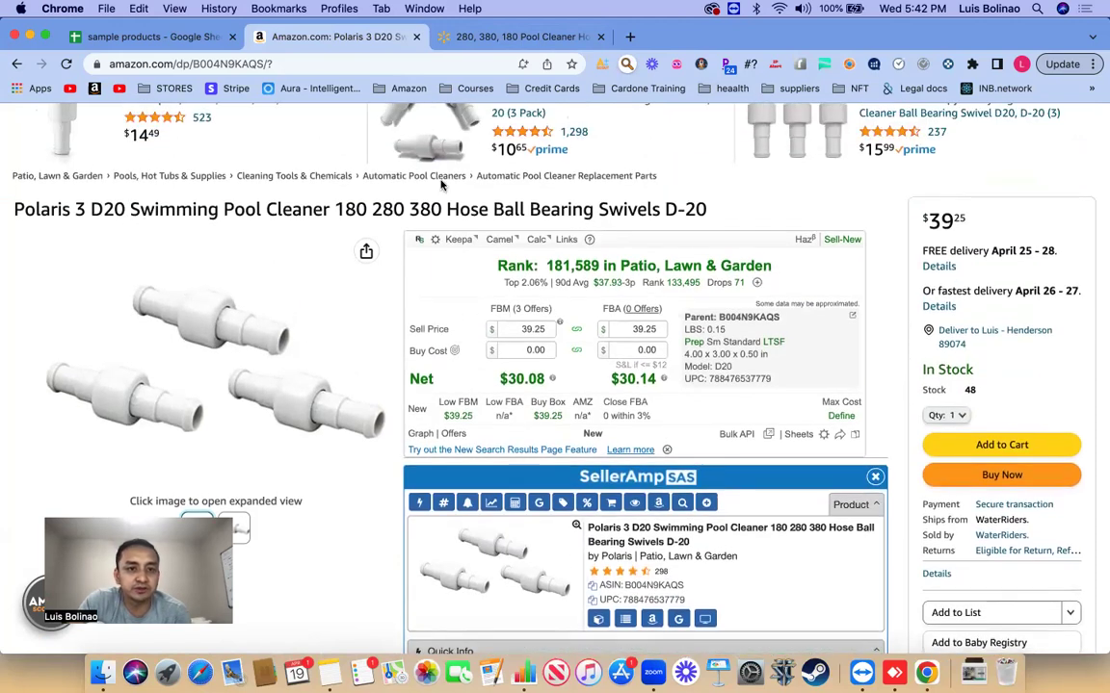
Step: Check the Walmart listing's brand, title and seller details against the Polaris product on Amazon
click(513, 37)
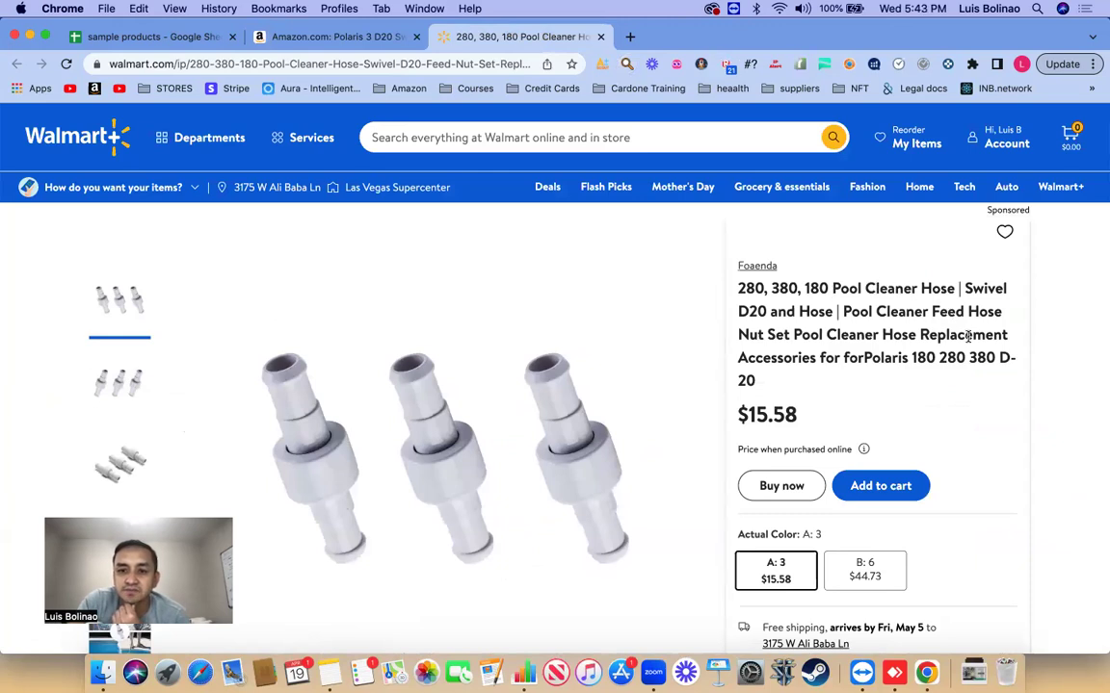
scroll(1026, 364, down, 2)
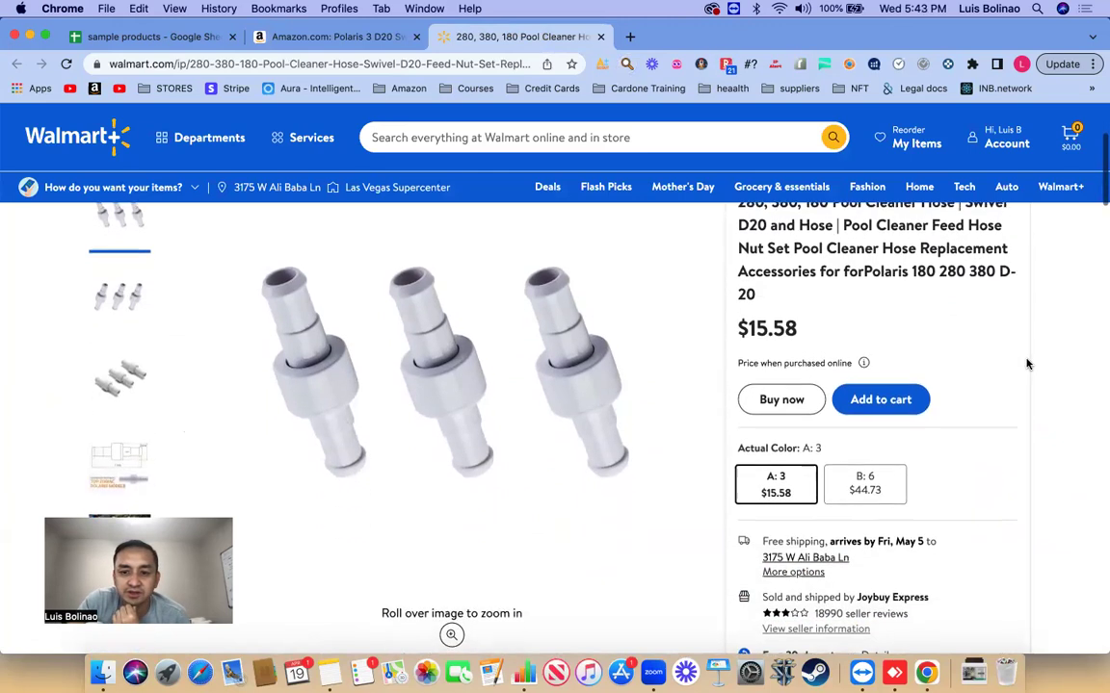
scroll(1027, 363, up, 1)
scroll(1027, 363, up, 1)
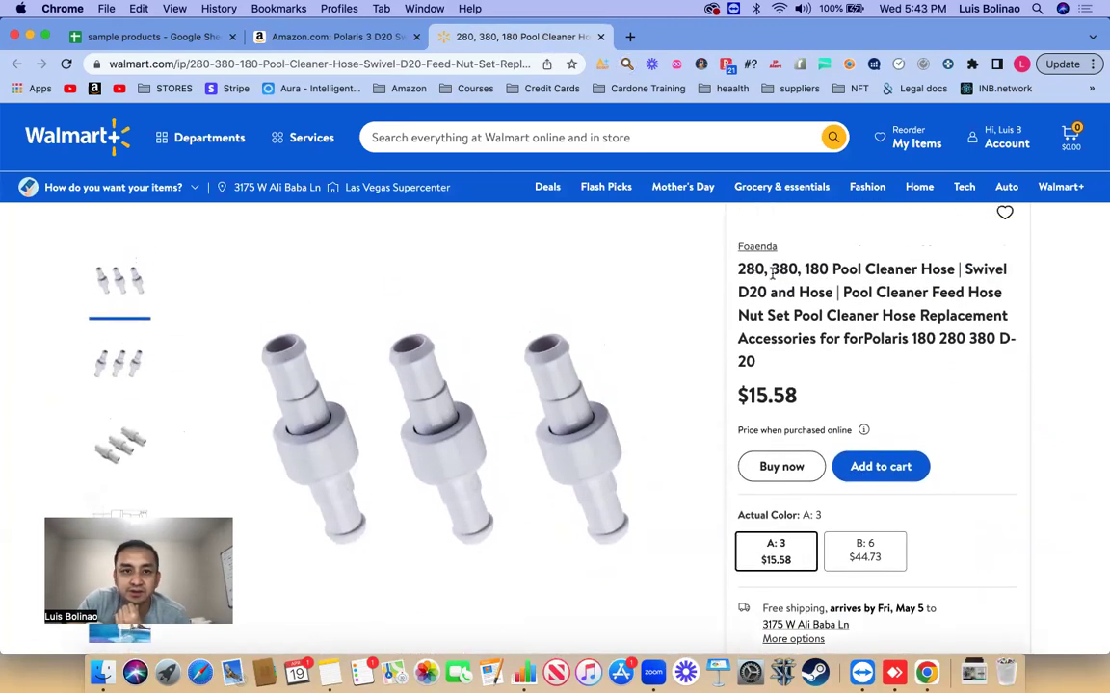
click(318, 36)
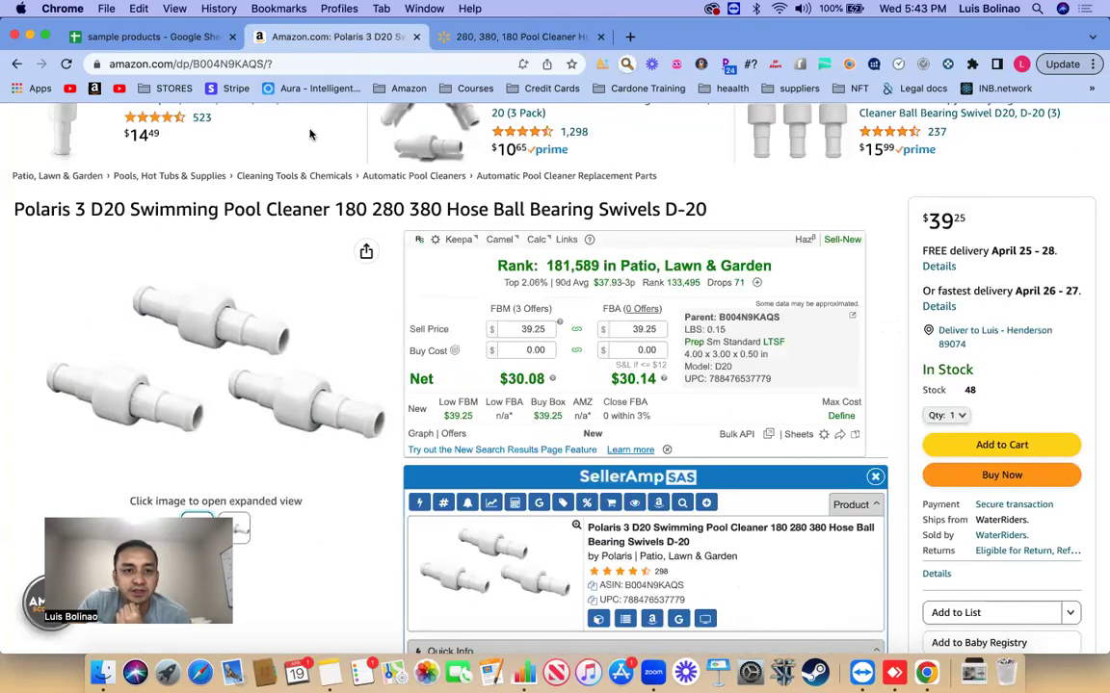
Step: View the Walmart listing's third product image and compare it with the Amazon product photo
click(453, 36)
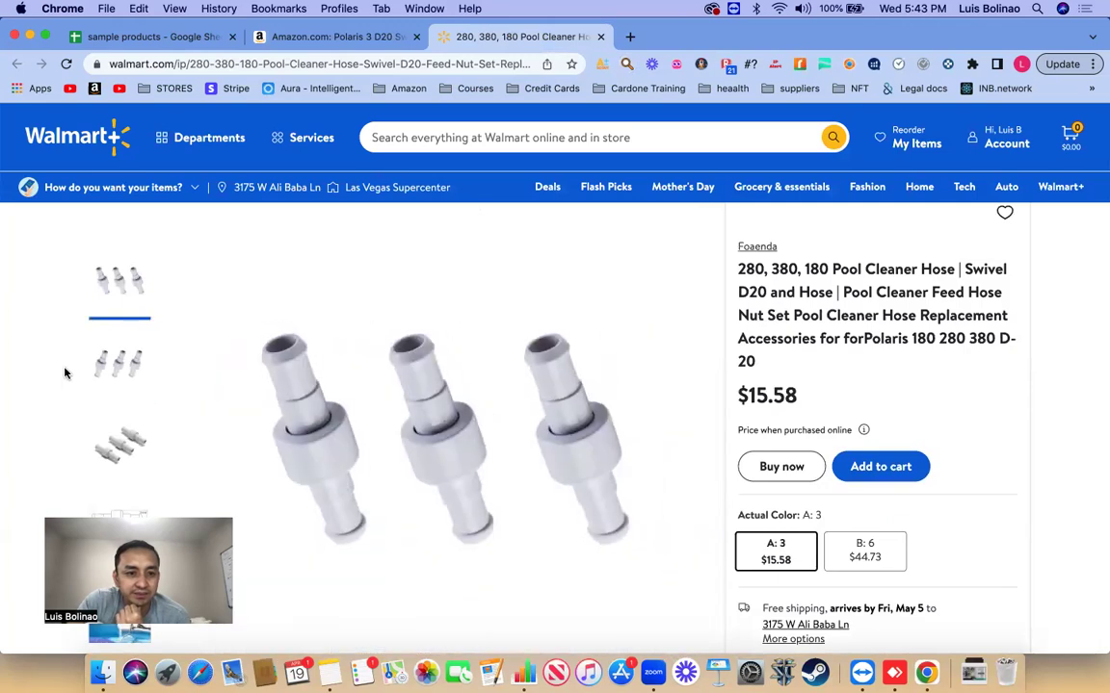
click(117, 360)
scroll(118, 356, down, 2)
click(117, 370)
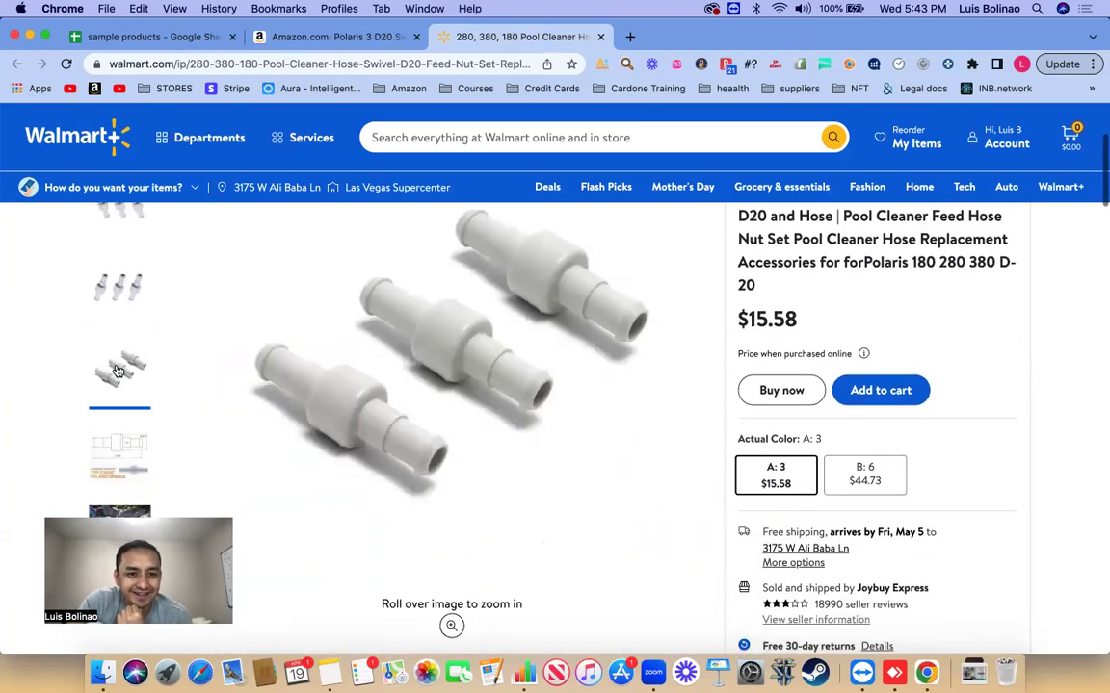
click(314, 37)
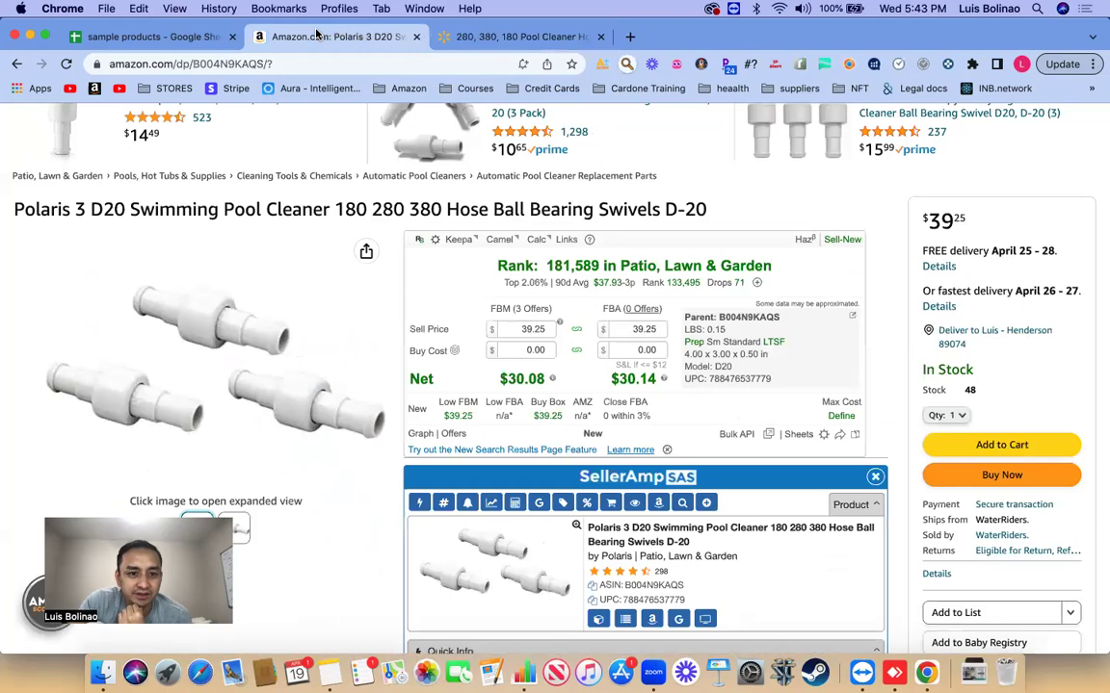
Step: Highlight "Polaris 180 280 380 D-20" in the Walmart product title and compare the wording with the Amazon title
click(520, 37)
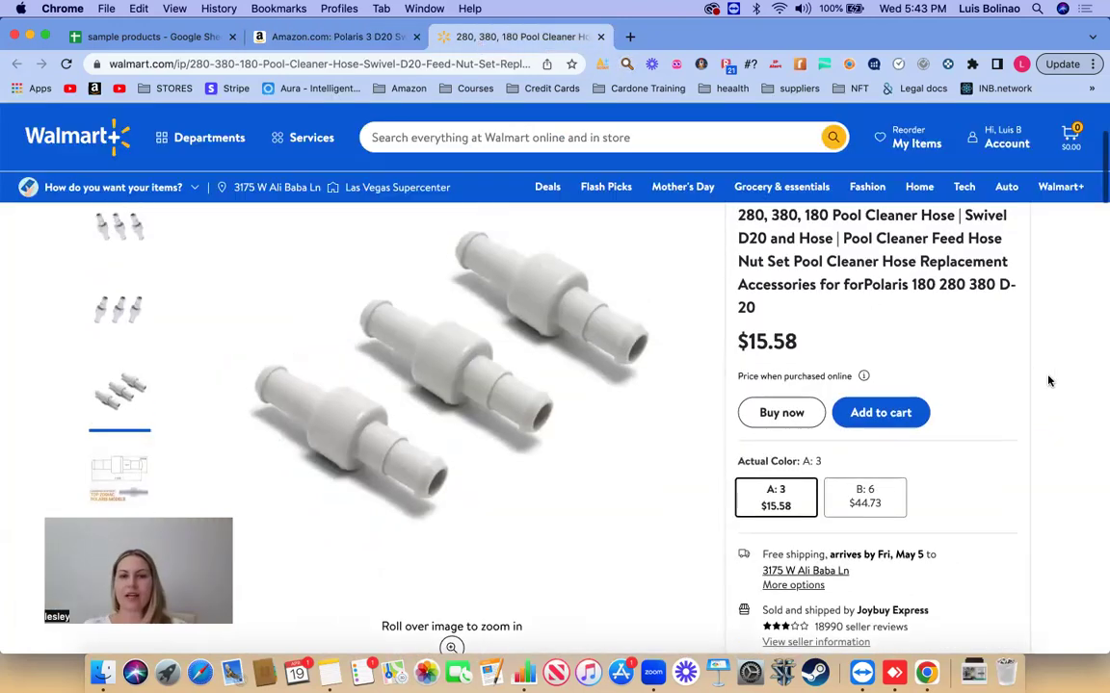
scroll(1048, 311, down, 1)
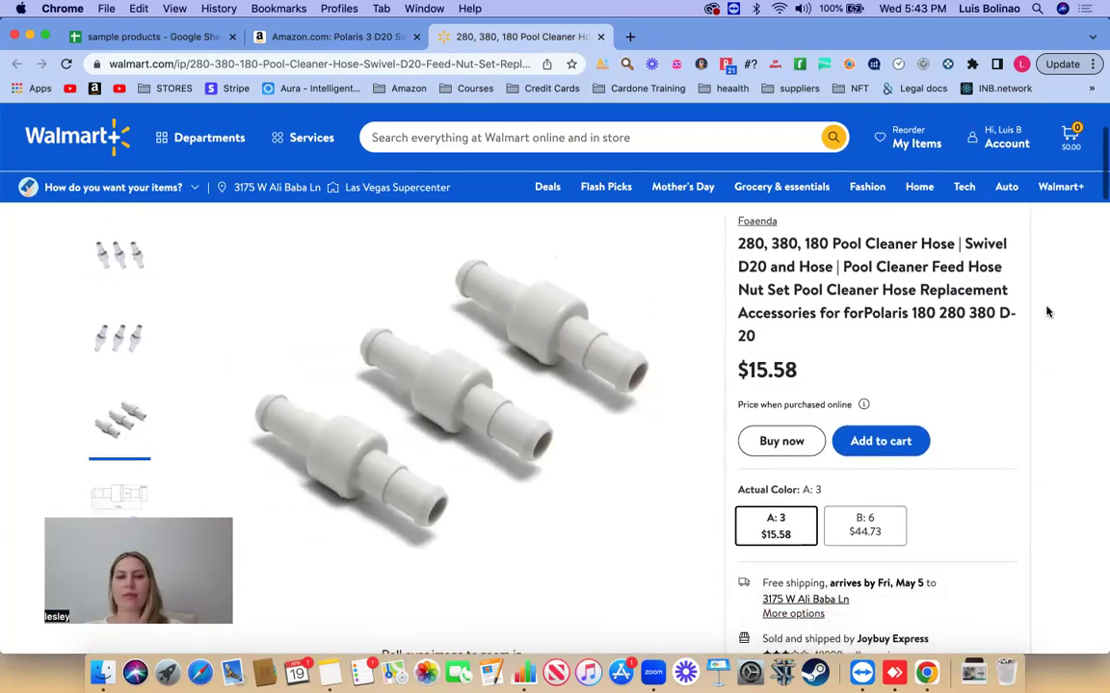
scroll(864, 323, up, 1)
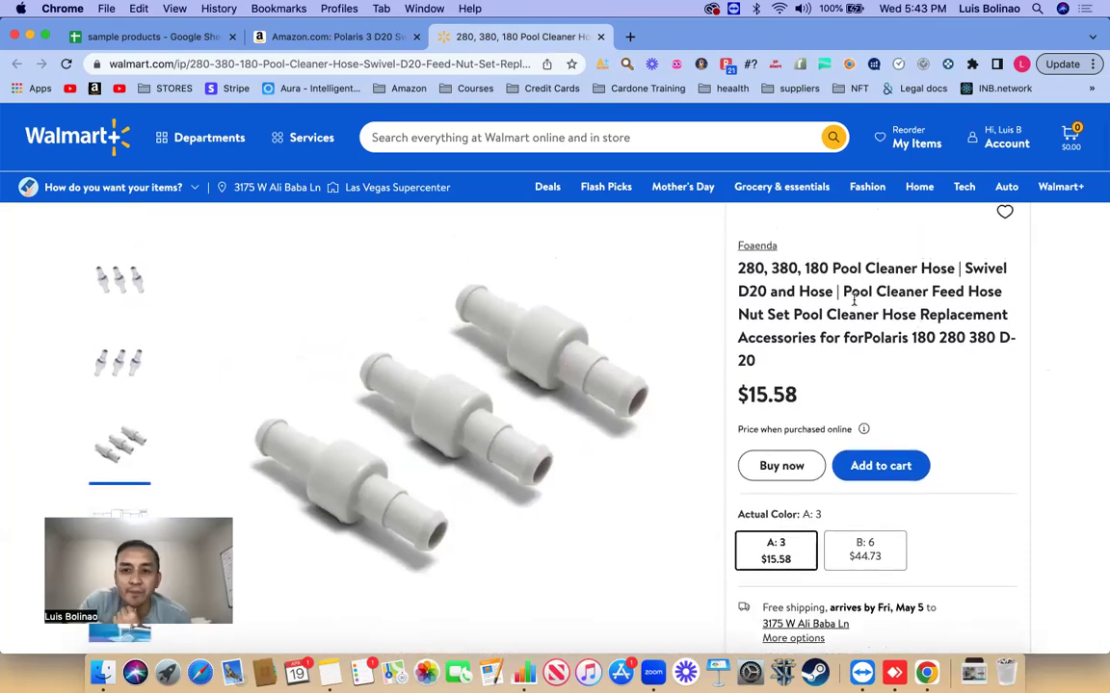
drag(840, 290, 998, 360)
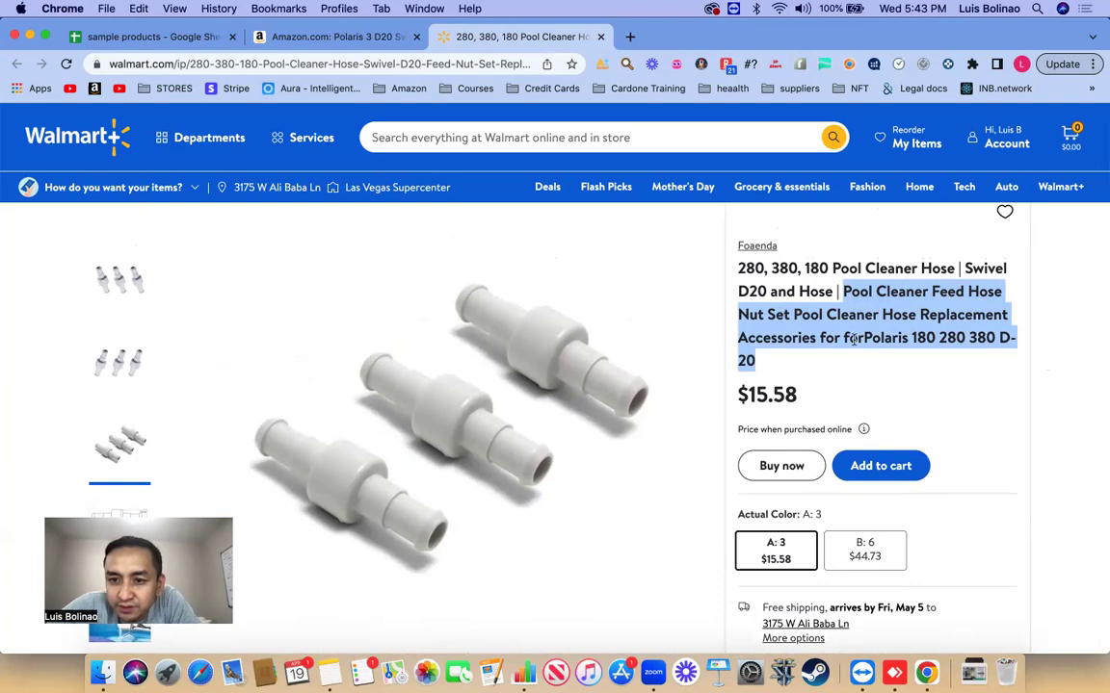
drag(863, 337, 980, 363)
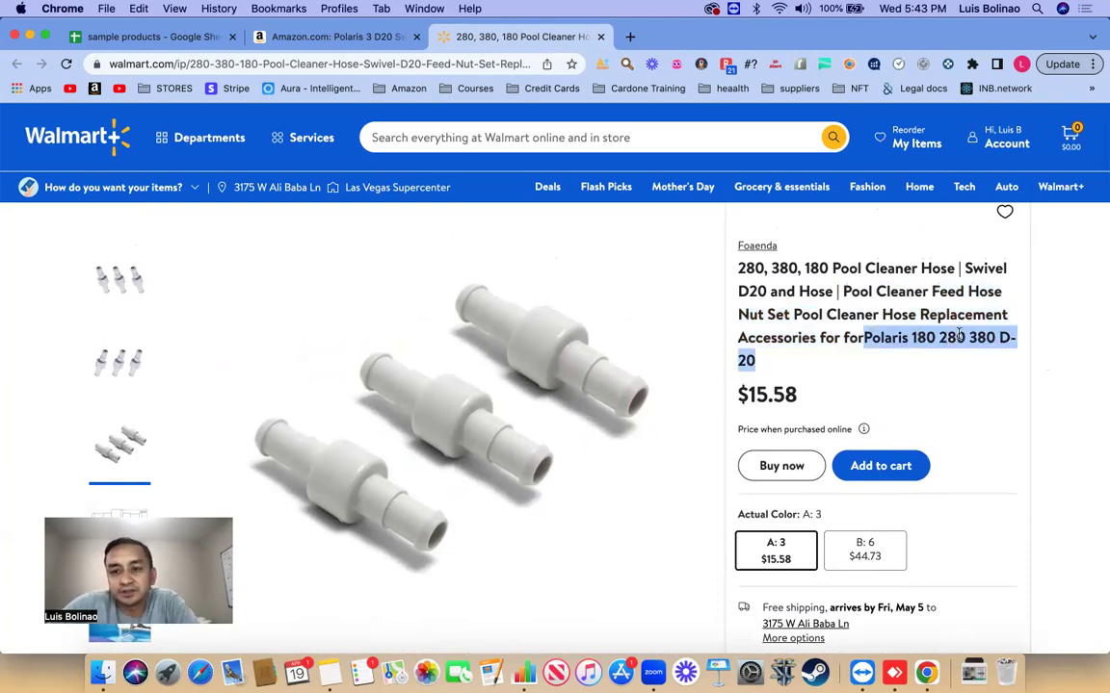
click(366, 39)
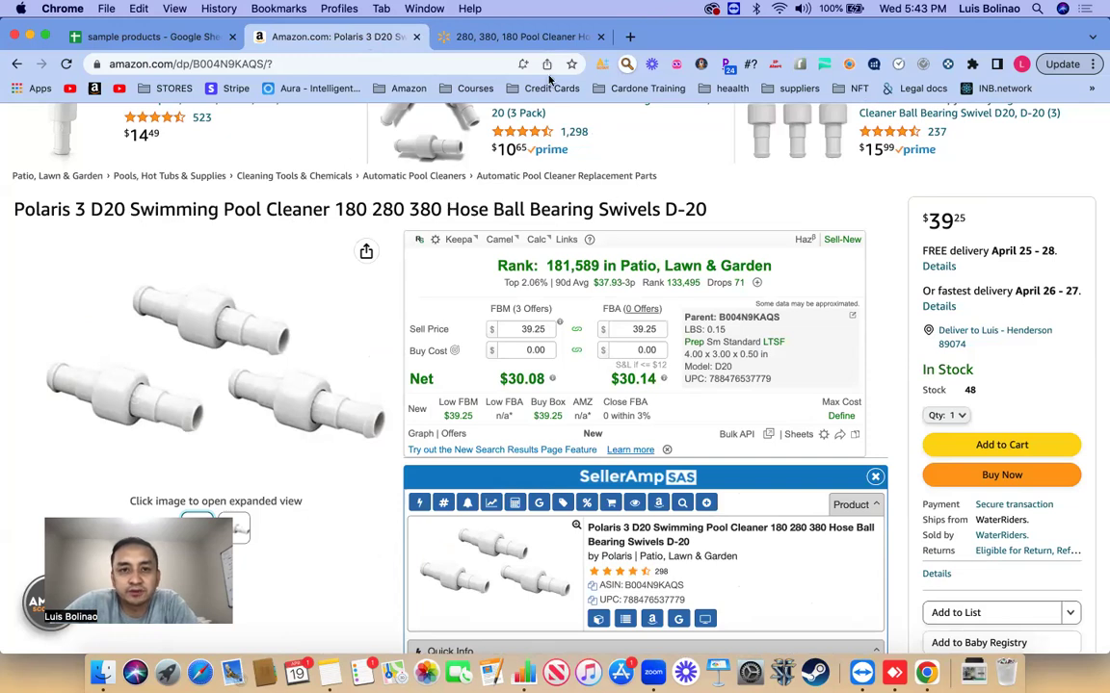
click(524, 39)
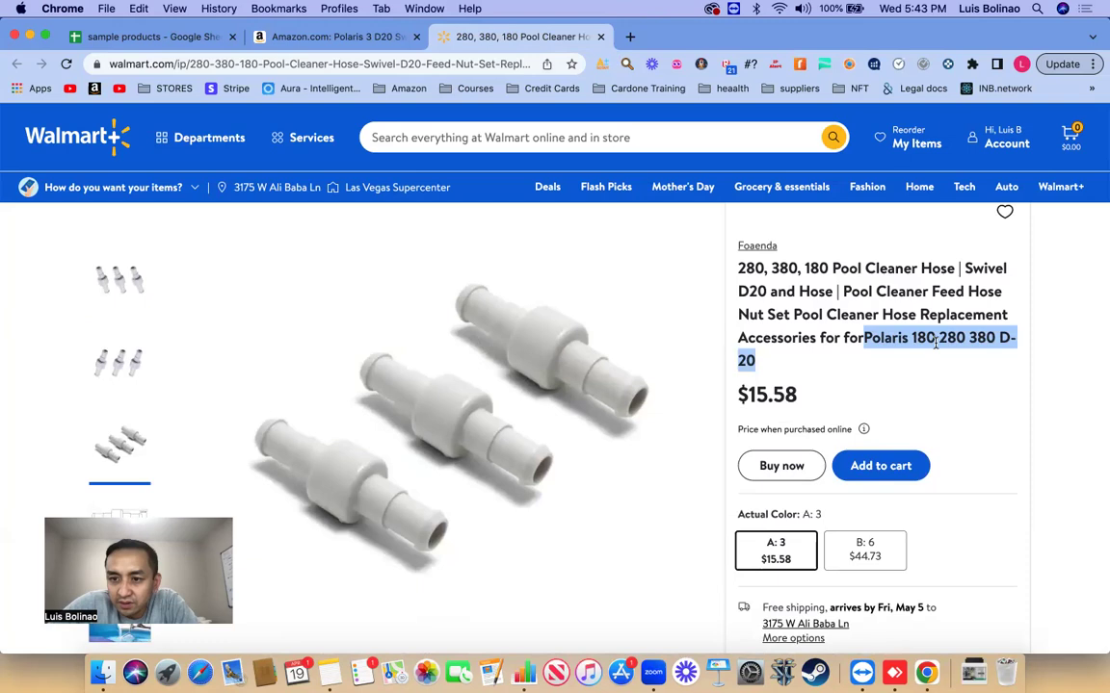
scroll(1079, 363, down, 2)
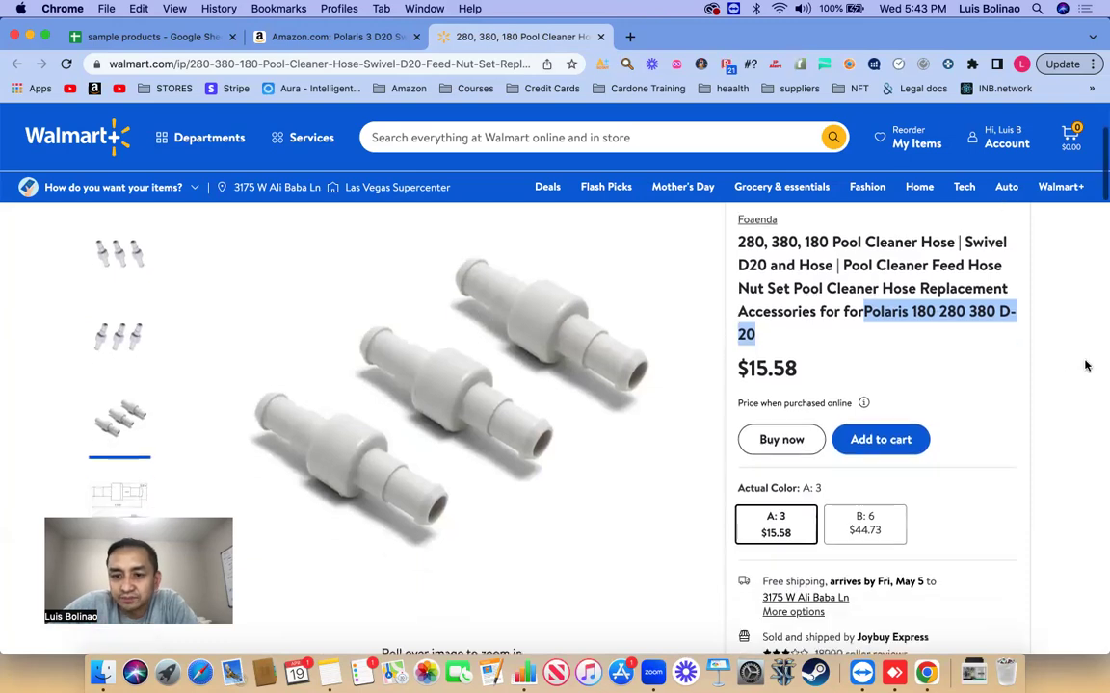
Step: Return to the Amazon listing for the Polaris swivels and check the cost price entered in SellerAmp's Quick Info against the Walmart price
scroll(1052, 362, up, 2)
scroll(1053, 361, down, 1)
scroll(1052, 361, up, 1)
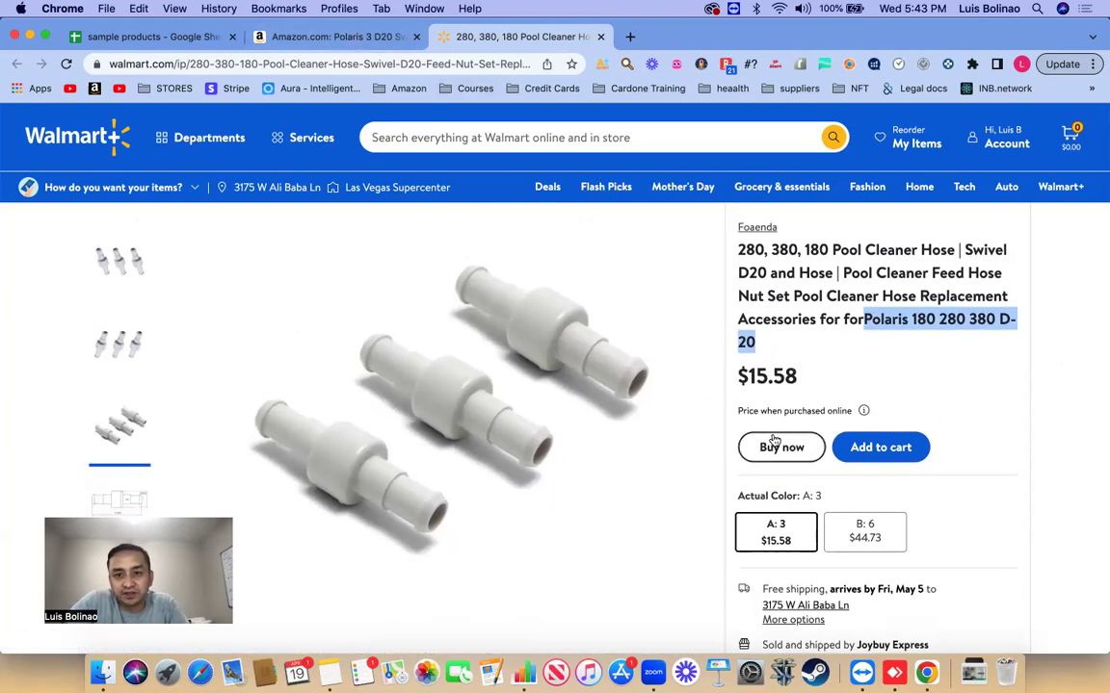
click(339, 37)
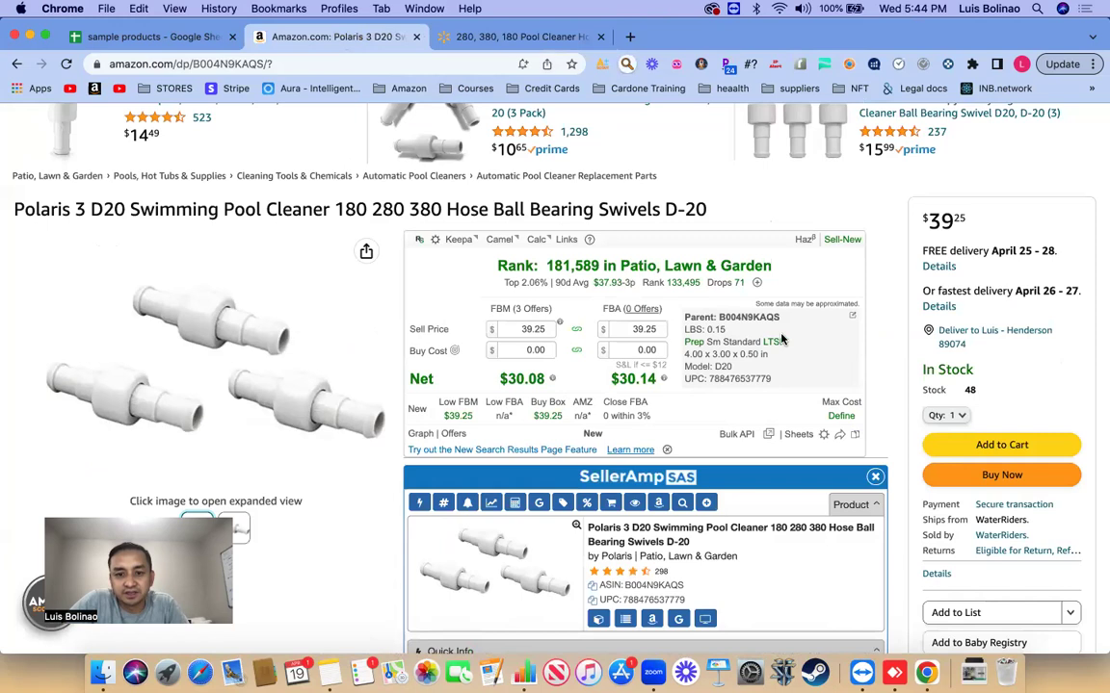
scroll(782, 339, down, 3)
scroll(702, 299, down, 3)
click(584, 419)
click(585, 419)
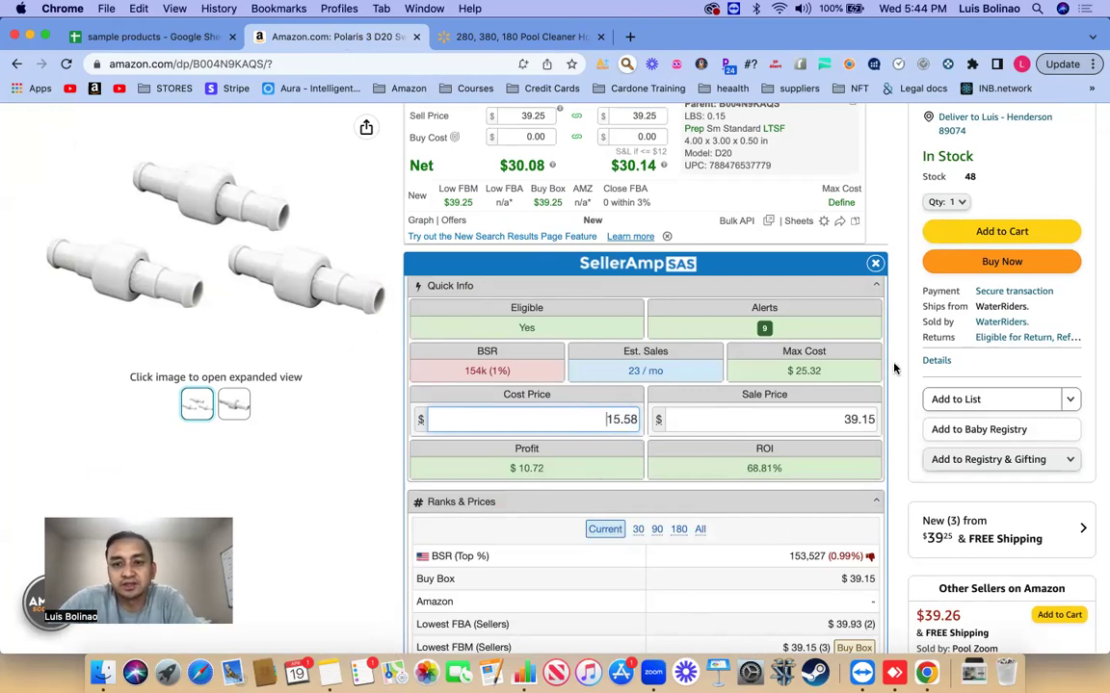
Step: Highlight the estimated monthly sales in SellerAmp's Quick Info for the Polaris swivels
scroll(891, 365, down, 3)
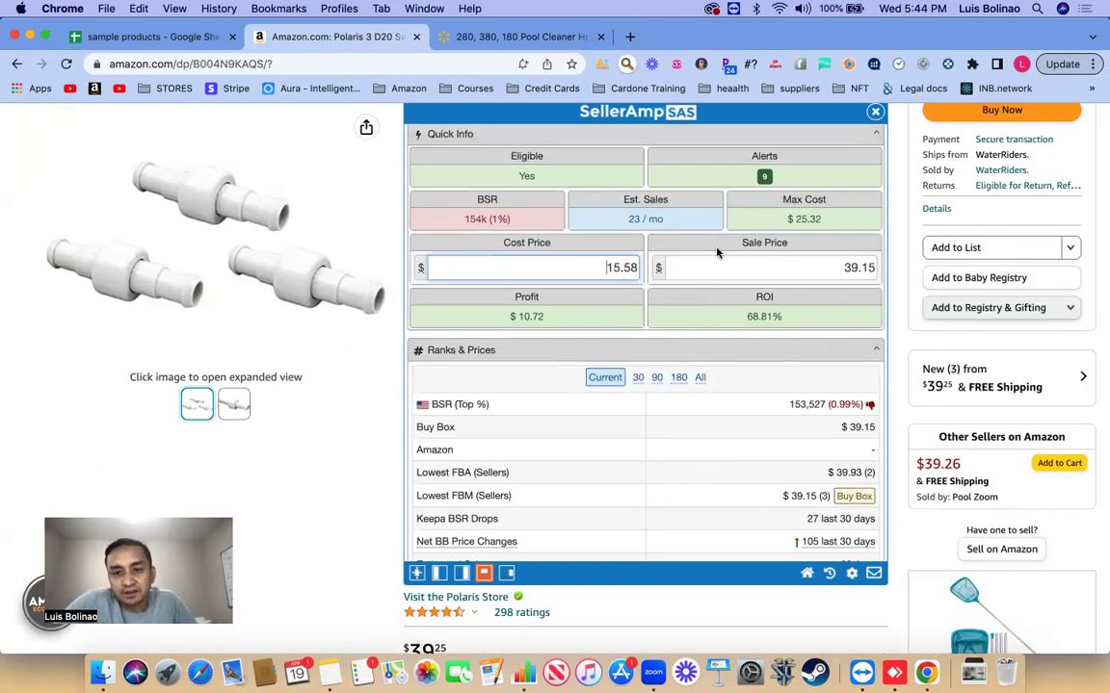
scroll(644, 221, up, 1)
drag(621, 281, 687, 286)
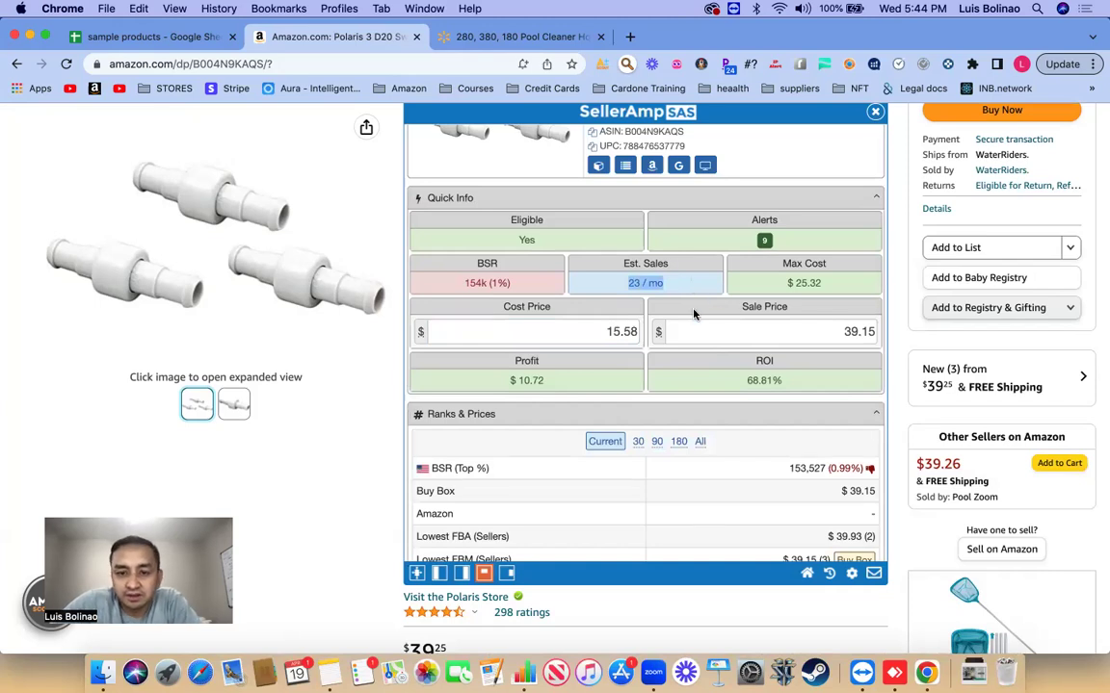
Step: Find the SellerAmp offers for the Polaris swivels and filter the live list to Prime offers only
scroll(693, 314, down, 15)
scroll(693, 314, down, 15)
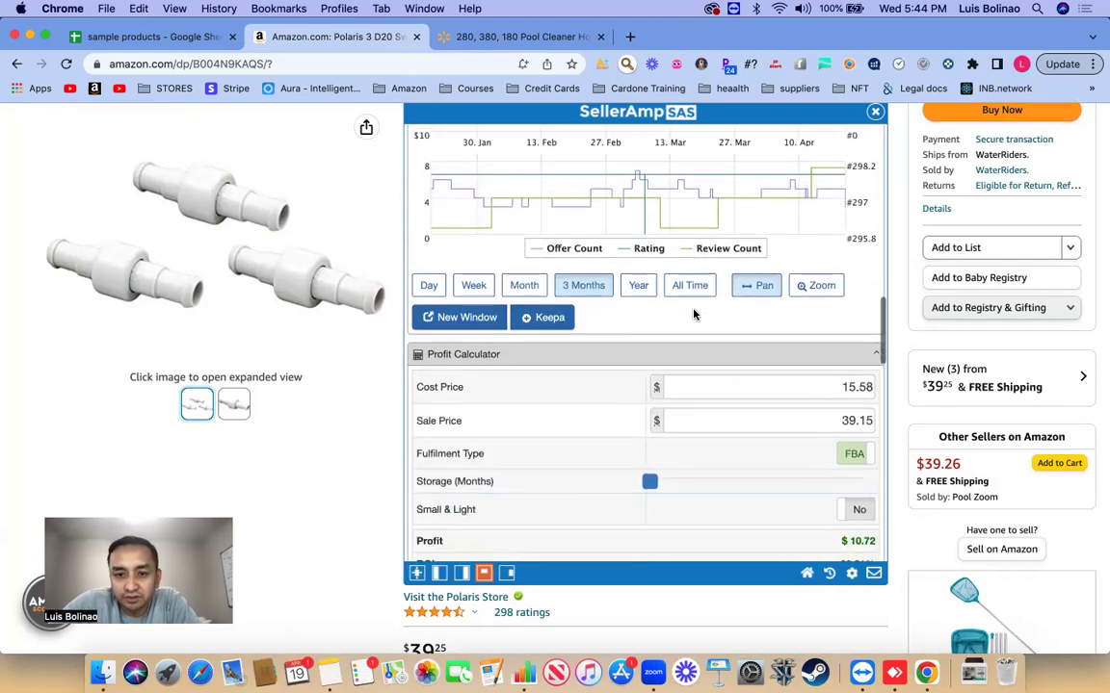
scroll(694, 314, down, 1)
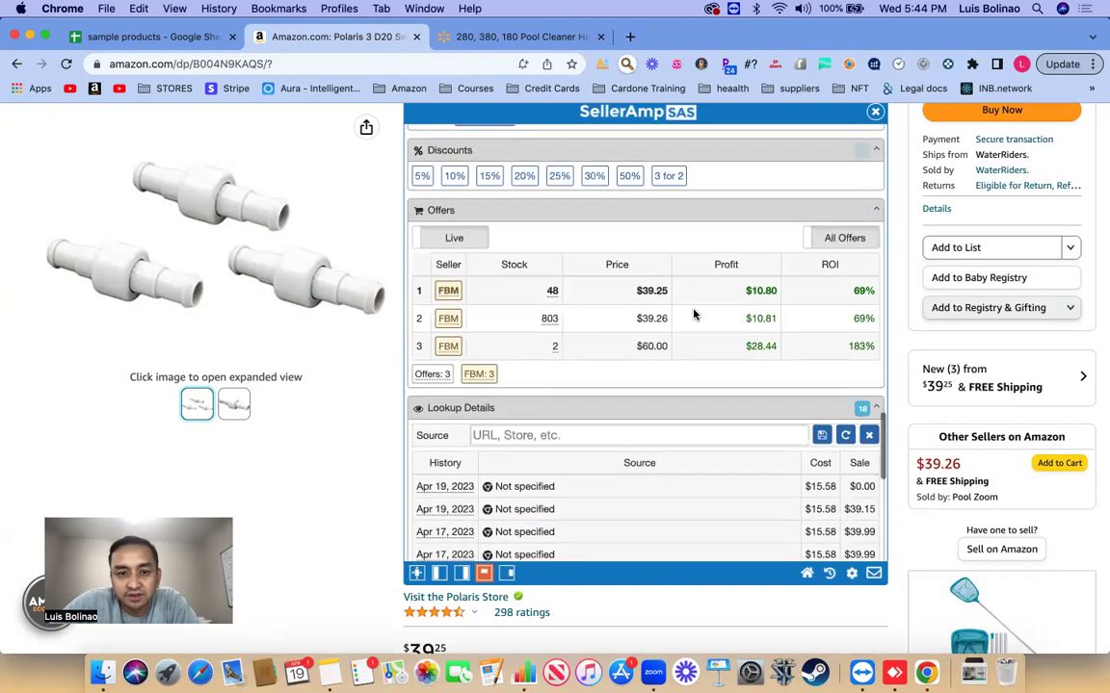
scroll(694, 314, up, 2)
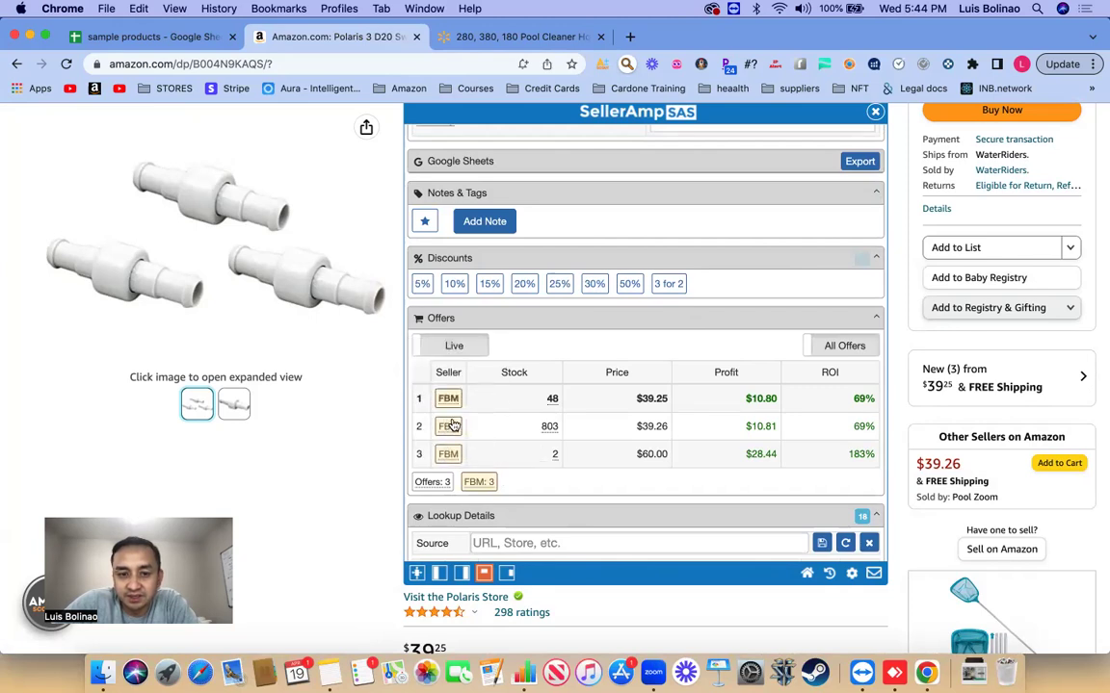
click(840, 347)
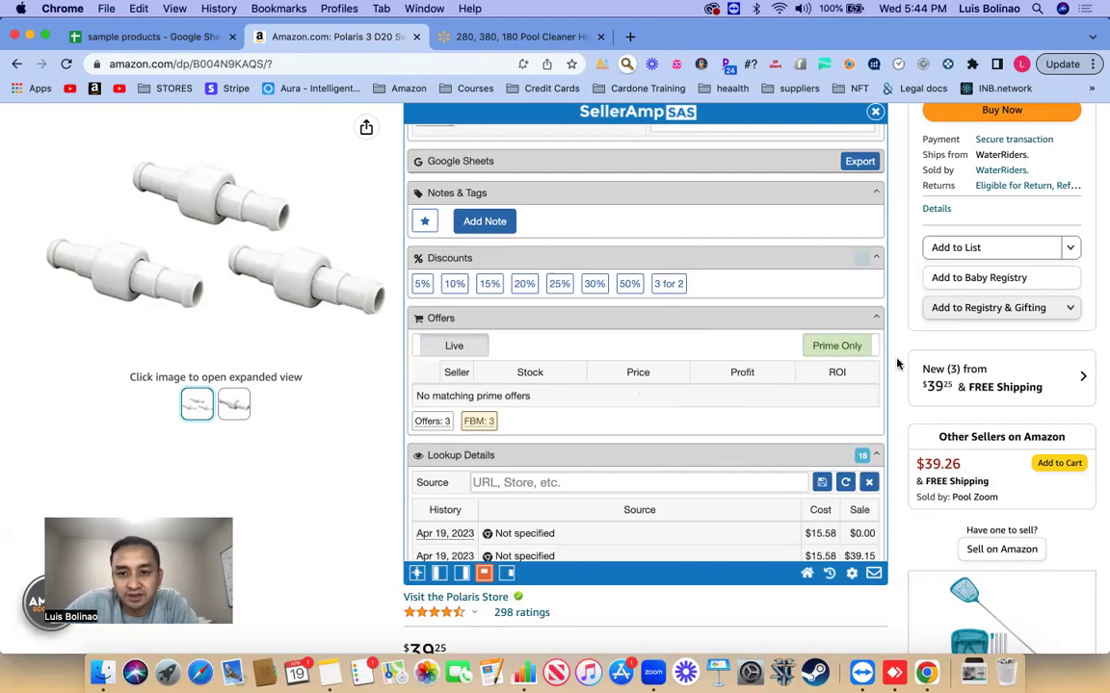
Step: Examine the Keepa price, sales rank and offer count history, and return to the profit and ROI in SellerAmp's Quick Info
scroll(897, 364, down, 15)
scroll(897, 363, down, 3)
scroll(896, 364, up, 3)
scroll(897, 364, down, 4)
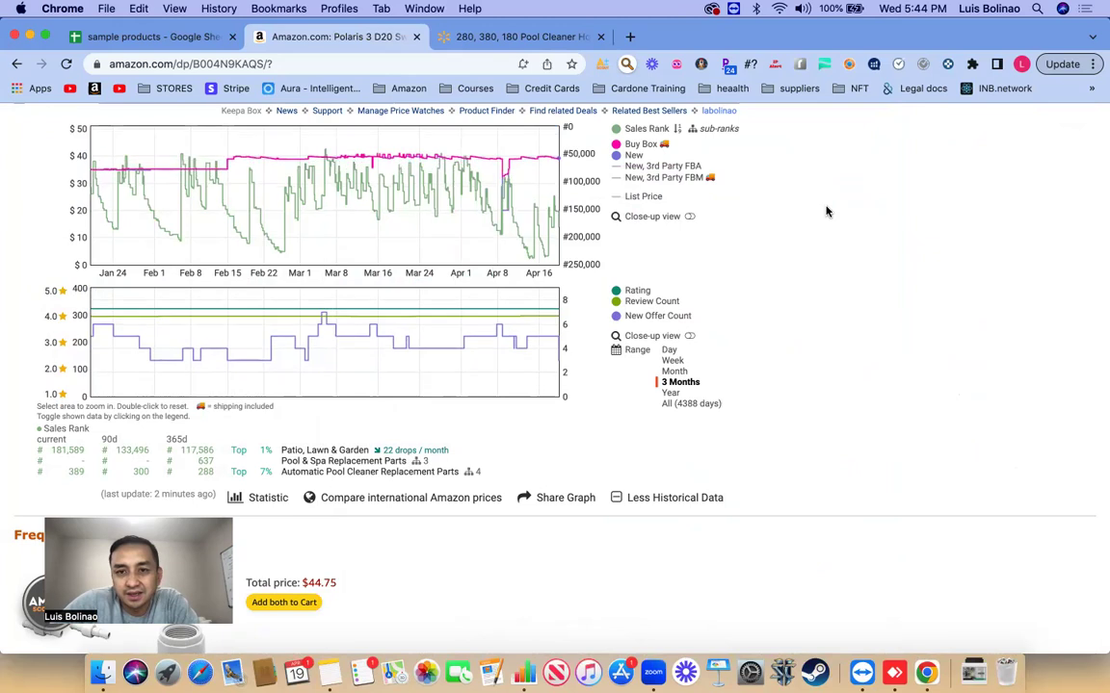
scroll(825, 211, up, 10)
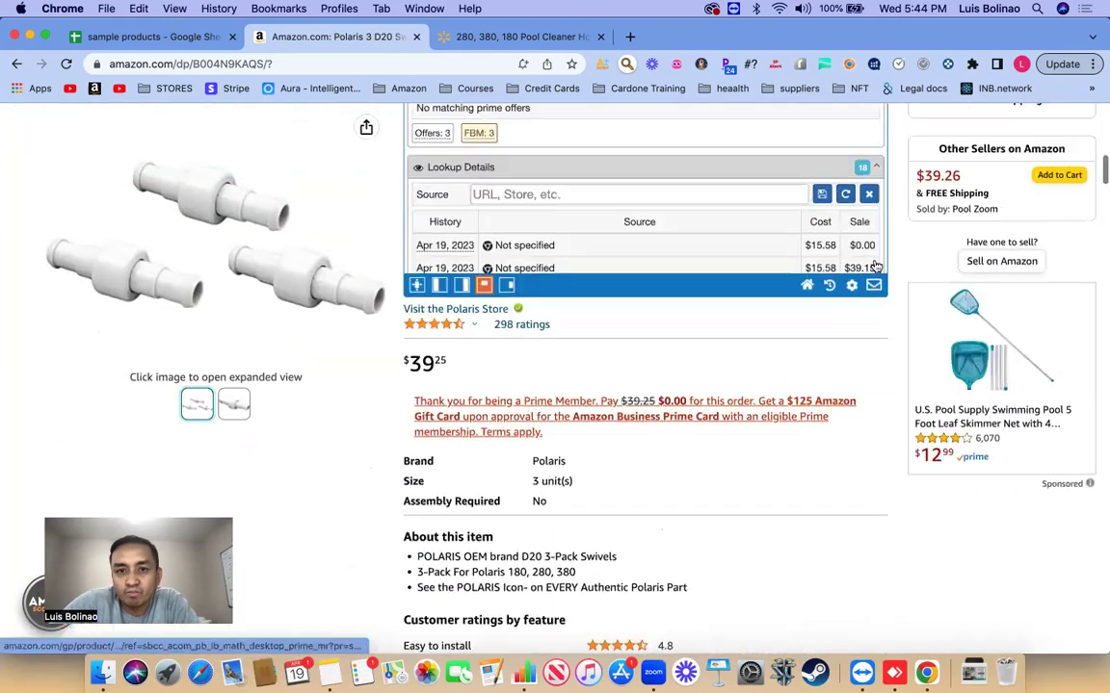
scroll(875, 265, up, 5)
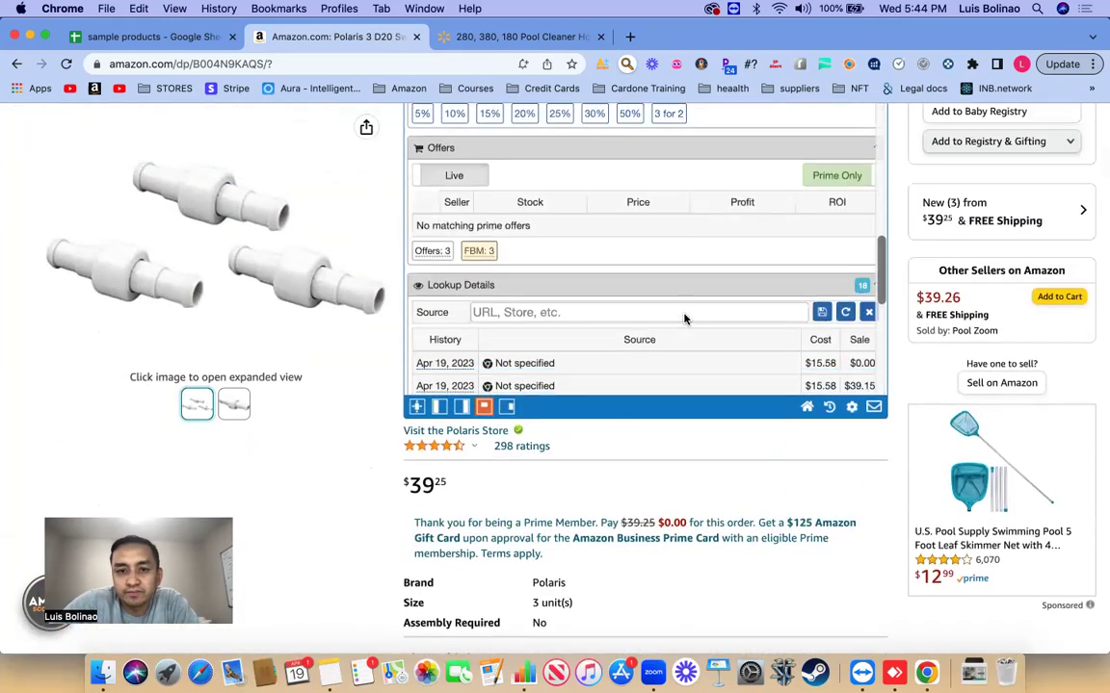
scroll(685, 319, up, 15)
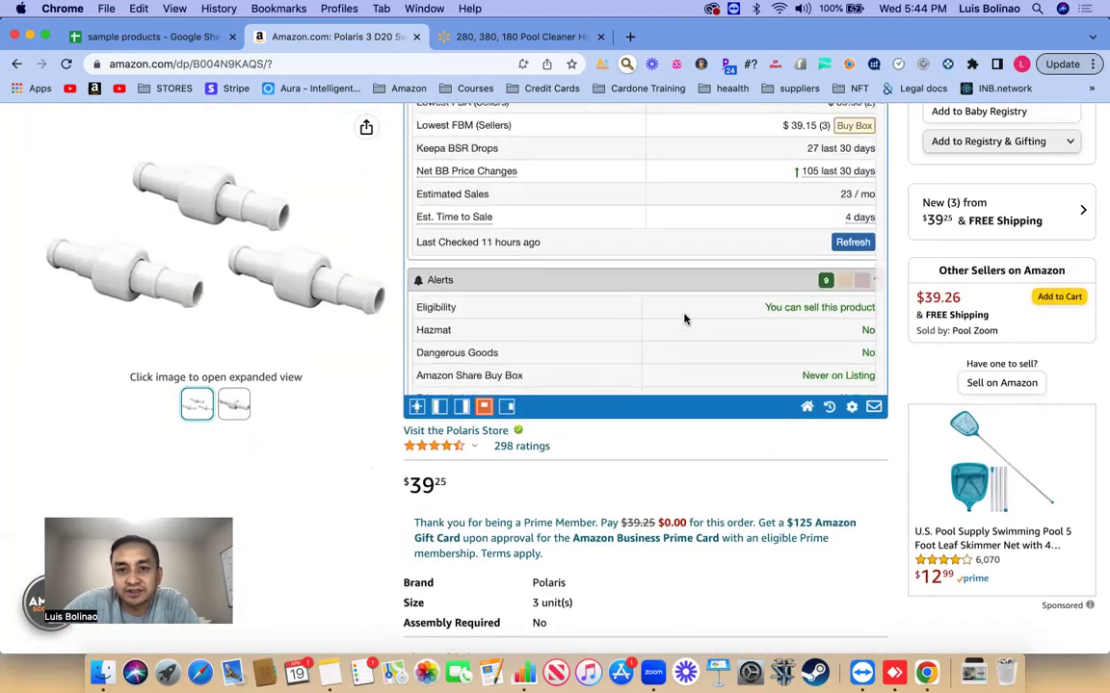
scroll(684, 319, up, 10)
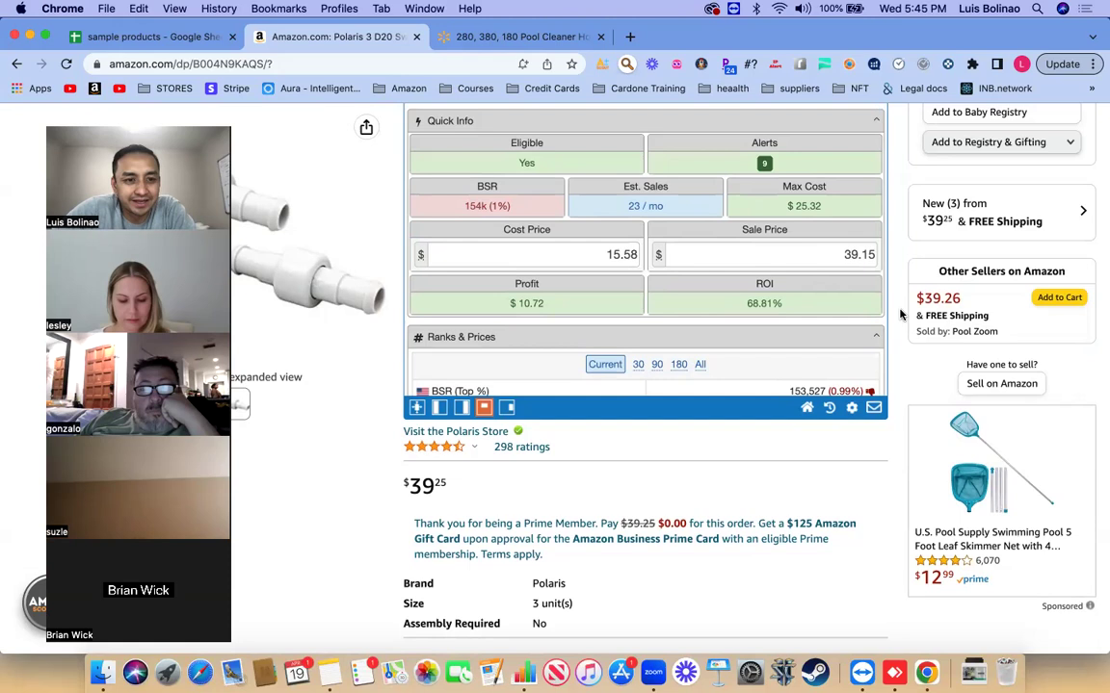
scroll(898, 310, up, 2)
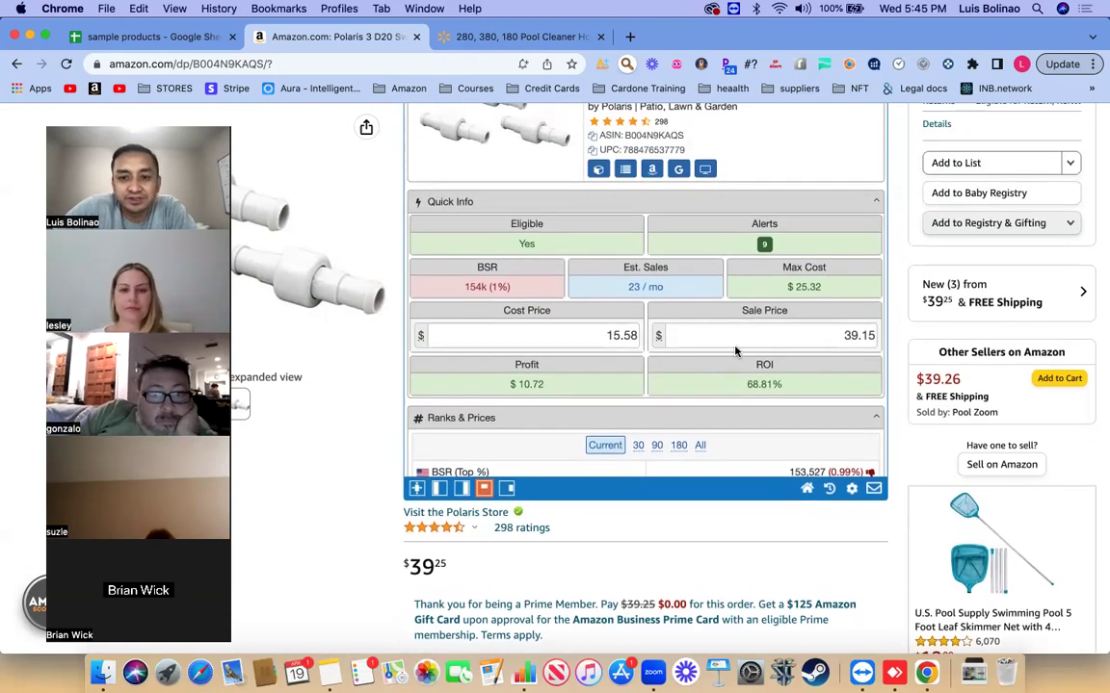
Step: Compare SellerAmp's Live and Recent offer views, and check all offers against Prime-only offers
scroll(686, 358, down, 1)
scroll(686, 358, down, 12)
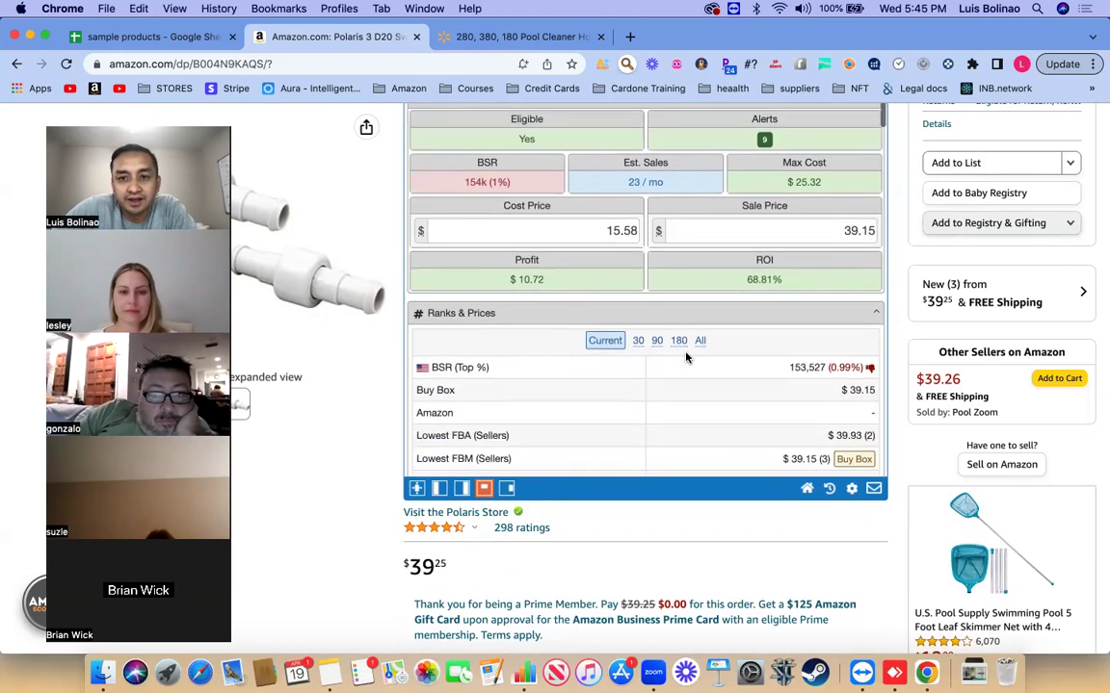
scroll(686, 357, down, 10)
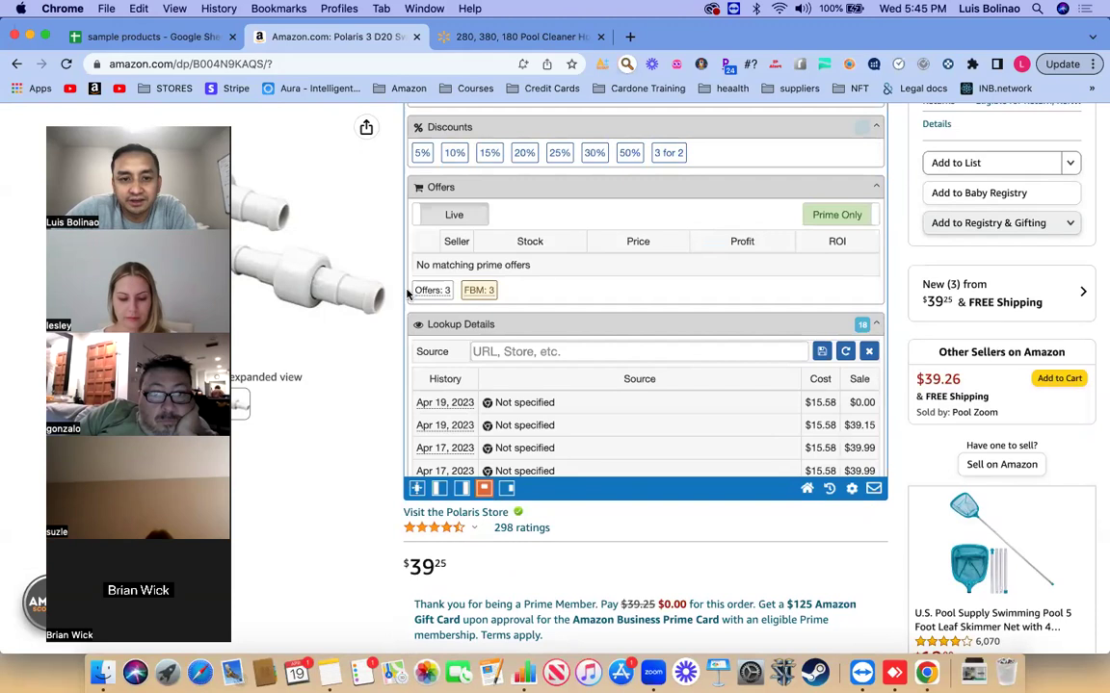
click(462, 222)
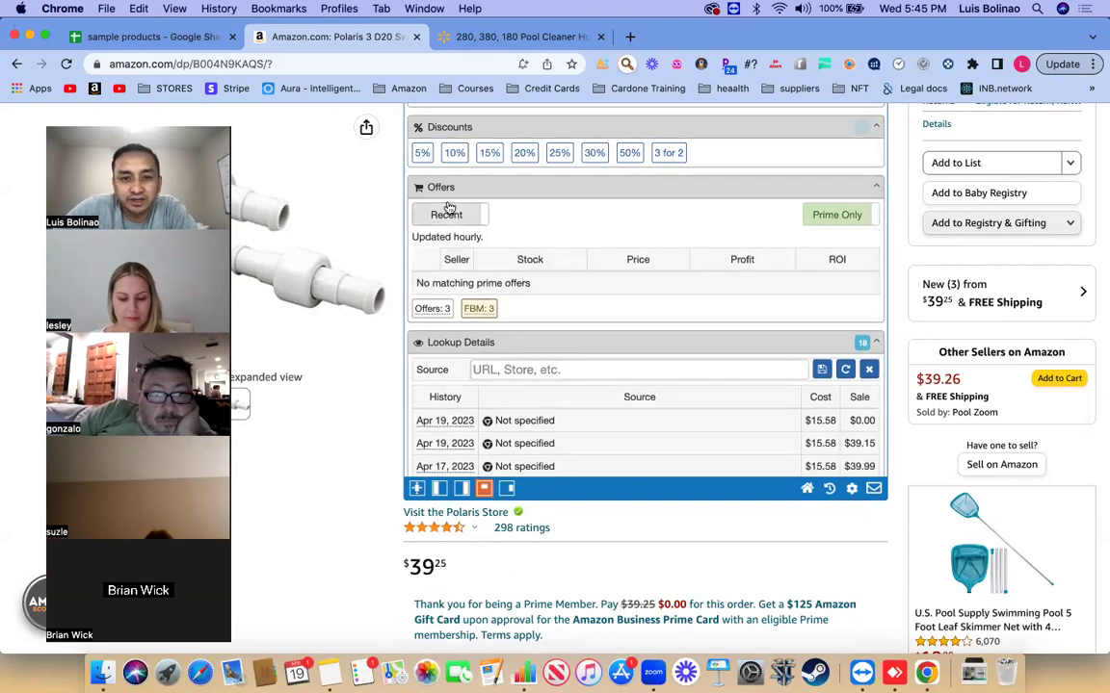
click(483, 214)
click(838, 215)
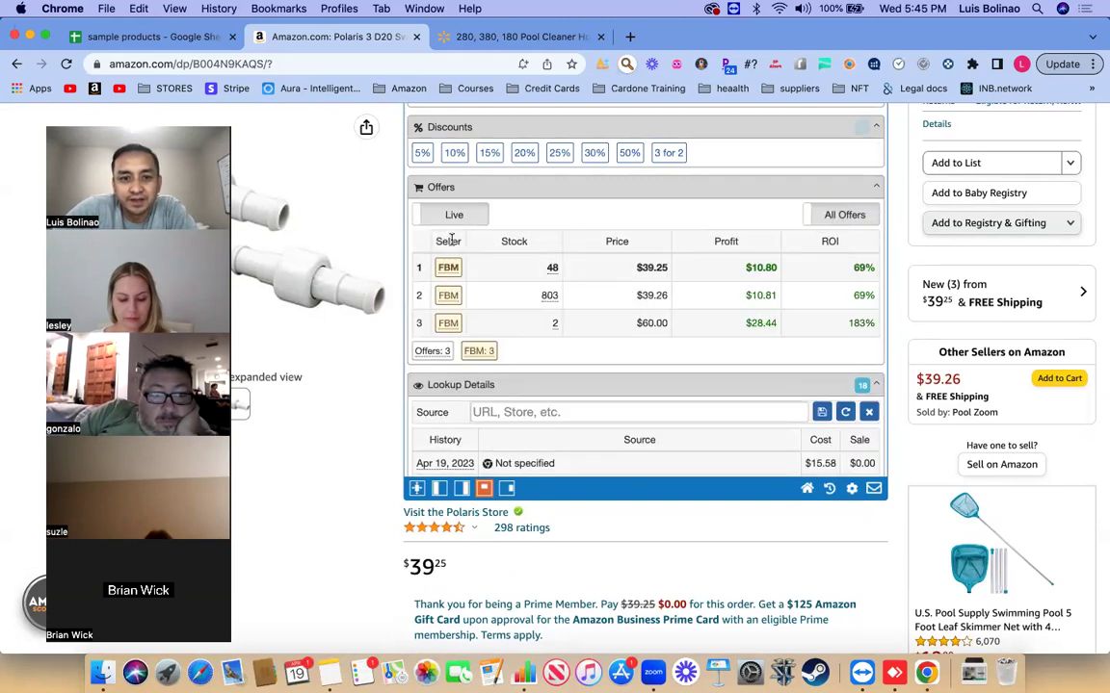
click(838, 215)
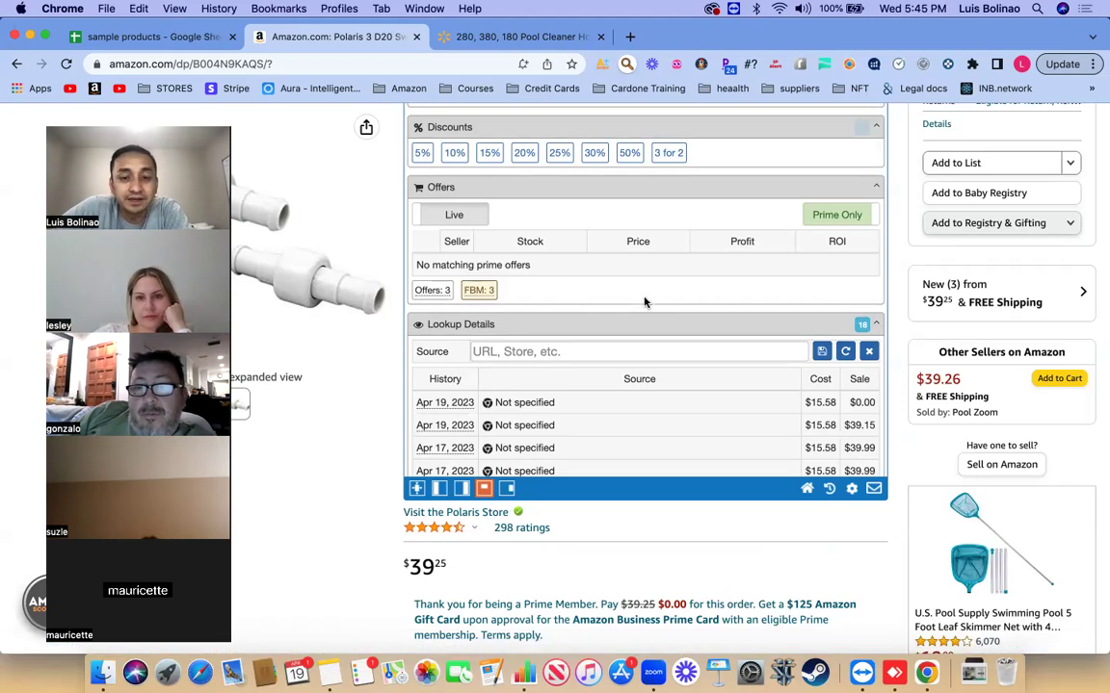
Step: Switch the live SellerAmp list to all offers and highlight the stock, price and profit figures of the first two FBM sellers
scroll(644, 302, up, 15)
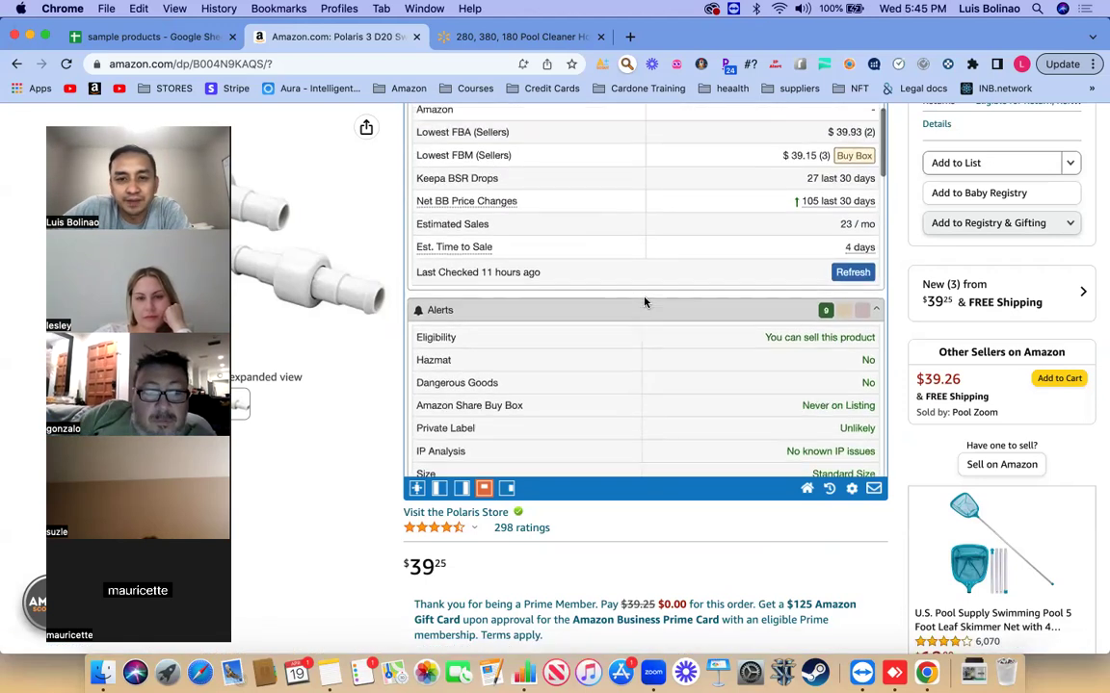
scroll(645, 302, up, 5)
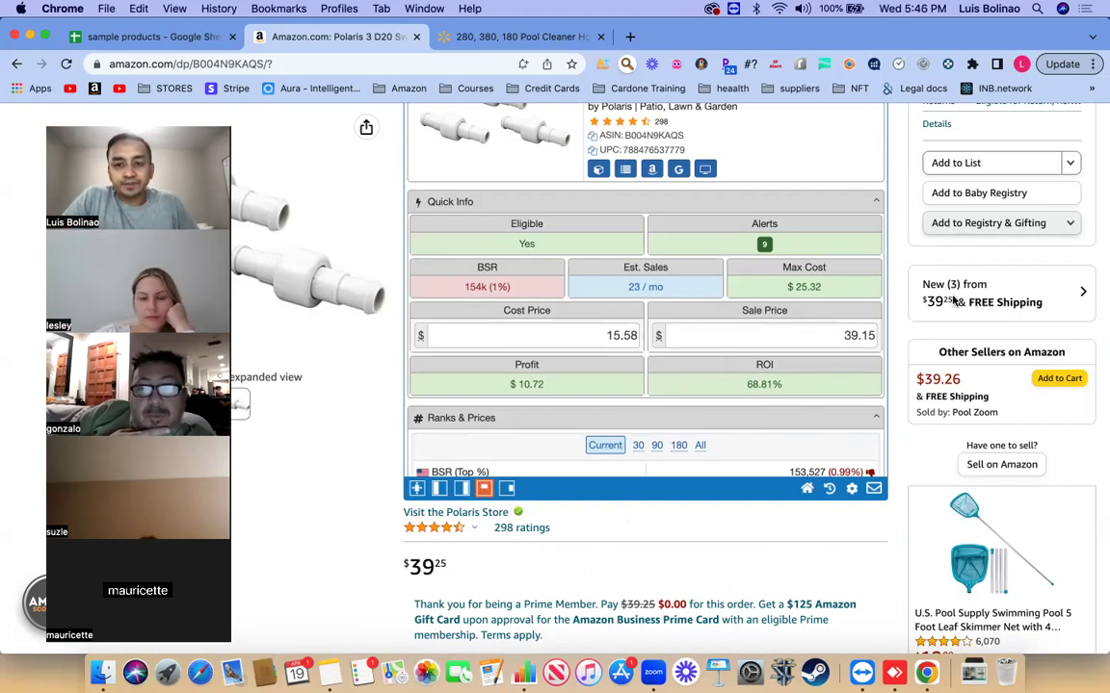
scroll(624, 291, down, 15)
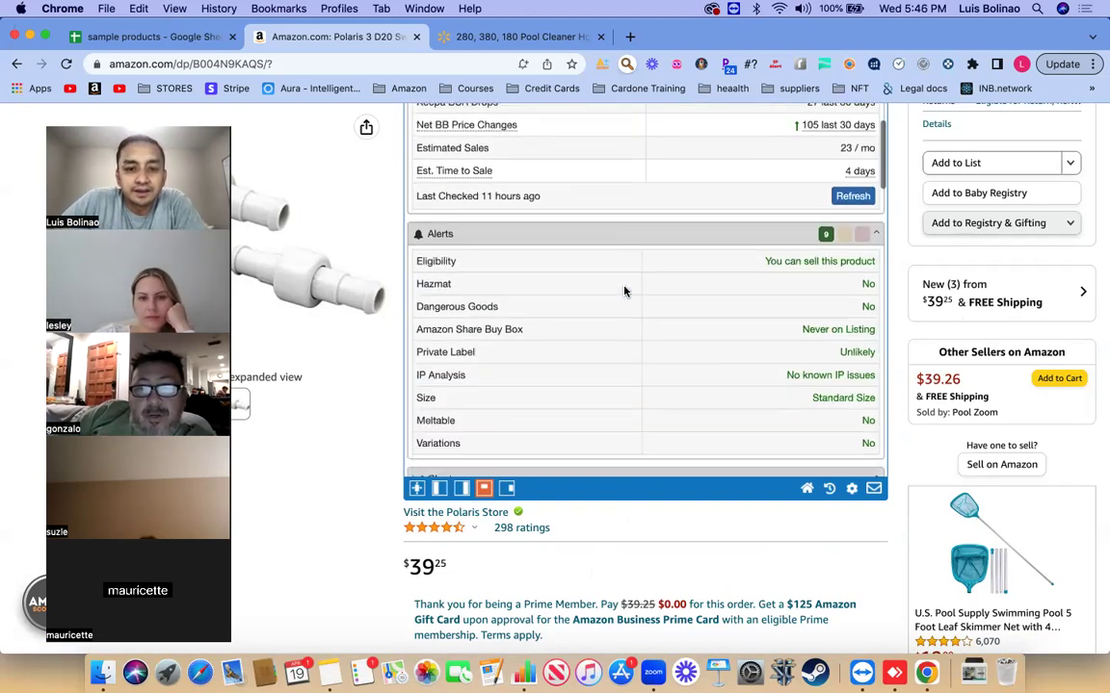
scroll(624, 291, down, 15)
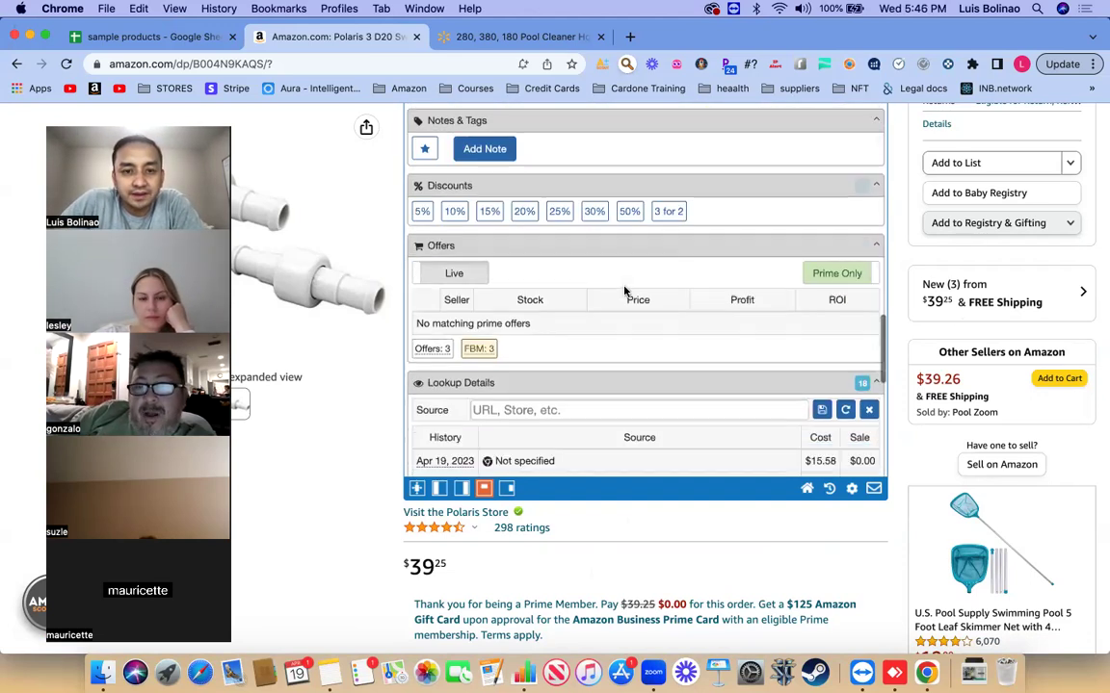
click(834, 185)
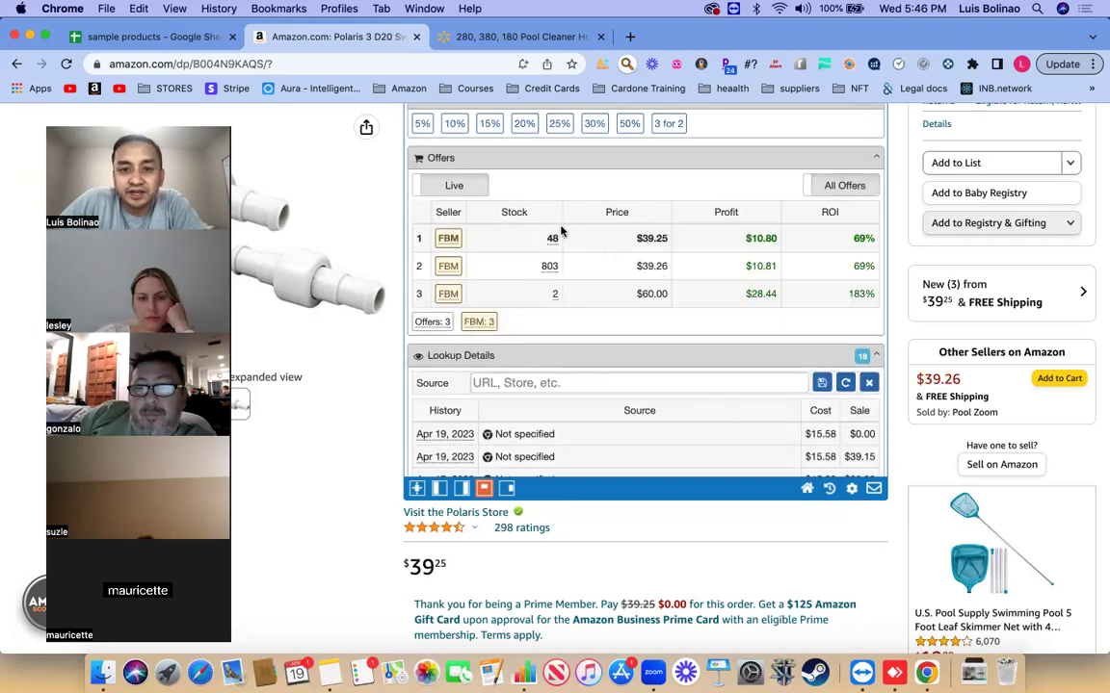
drag(575, 238, 812, 267)
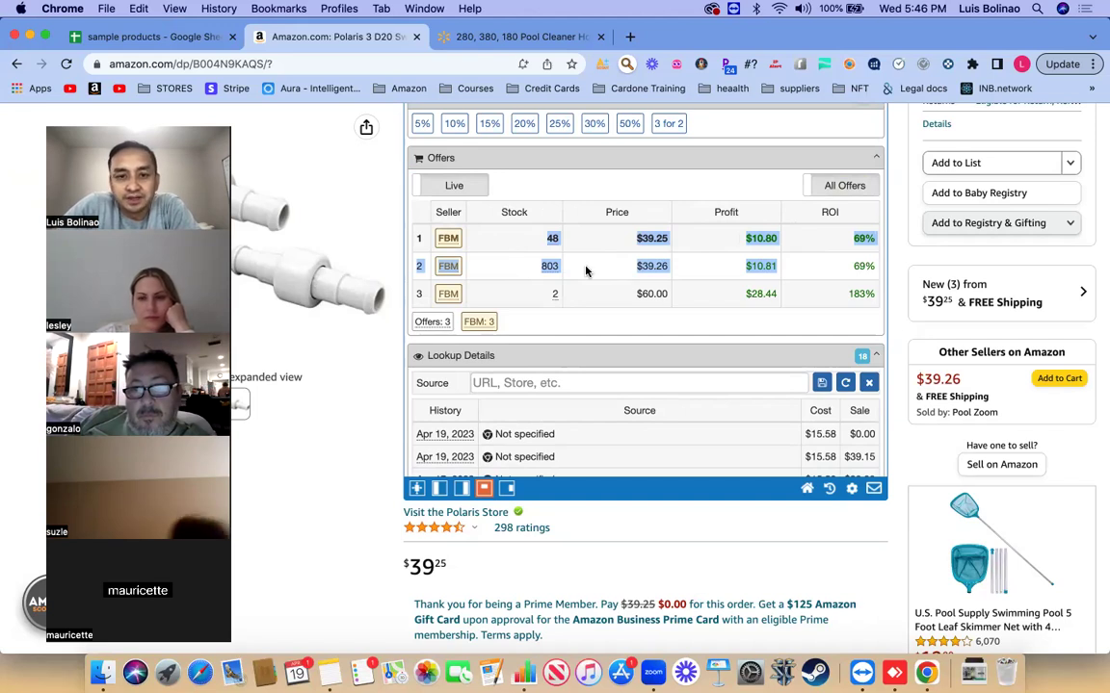
Step: Review SellerAmp's alerts, three-month charts and estimated sales figures for the Polaris swivels
scroll(585, 271, up, 15)
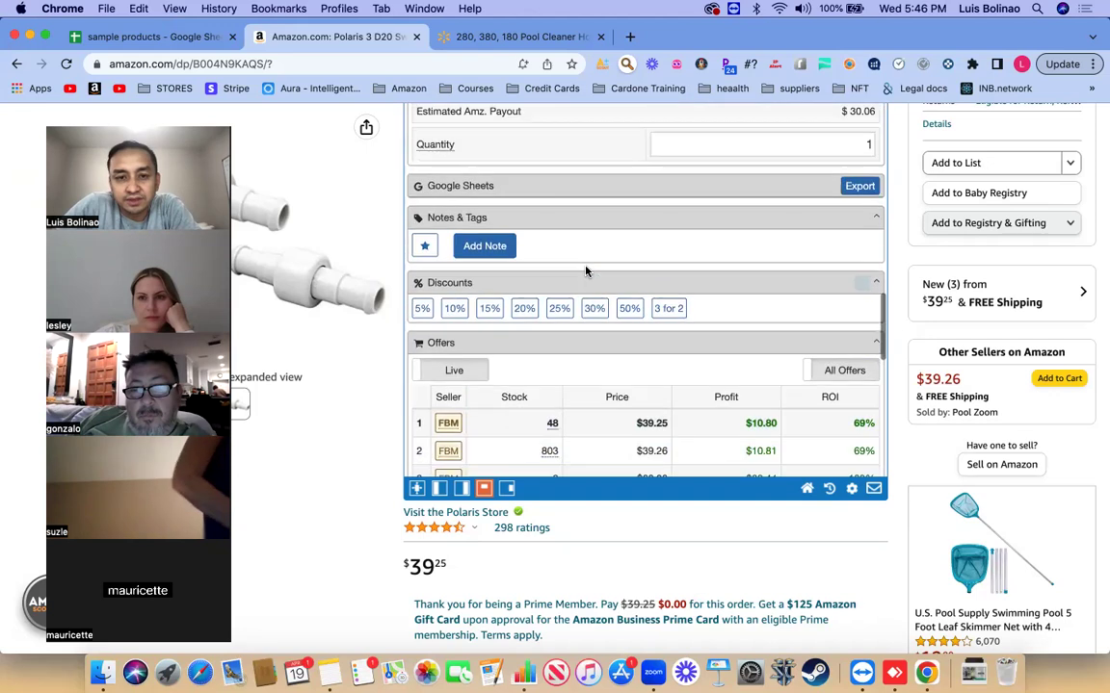
scroll(585, 271, up, 5)
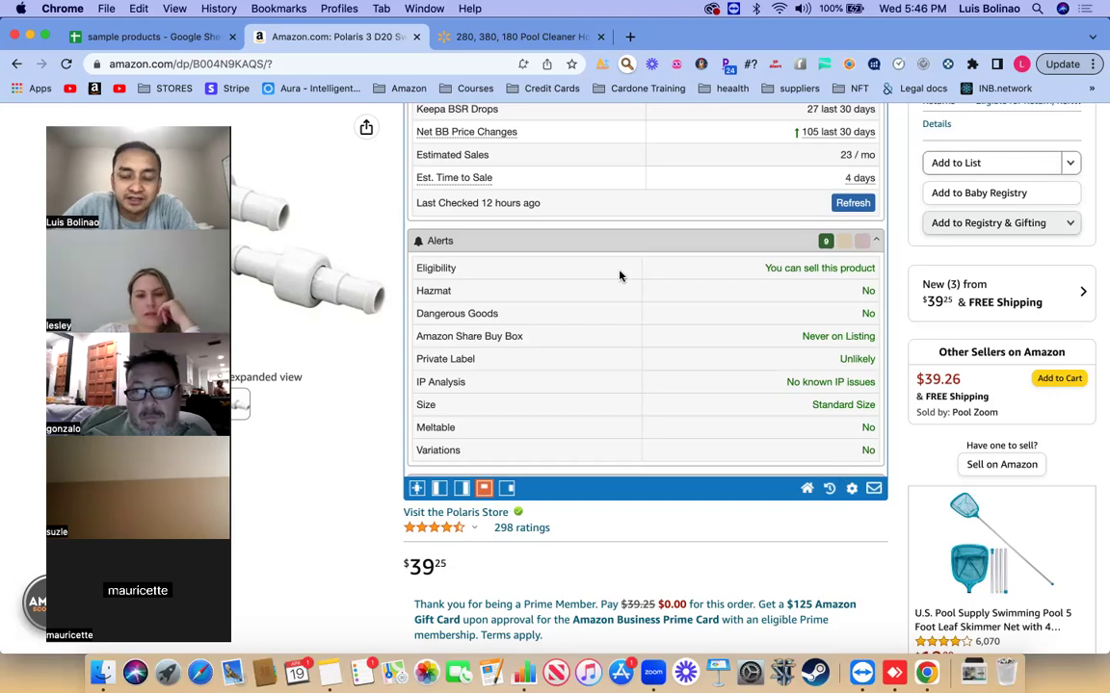
scroll(620, 276, down, 5)
scroll(619, 276, down, 3)
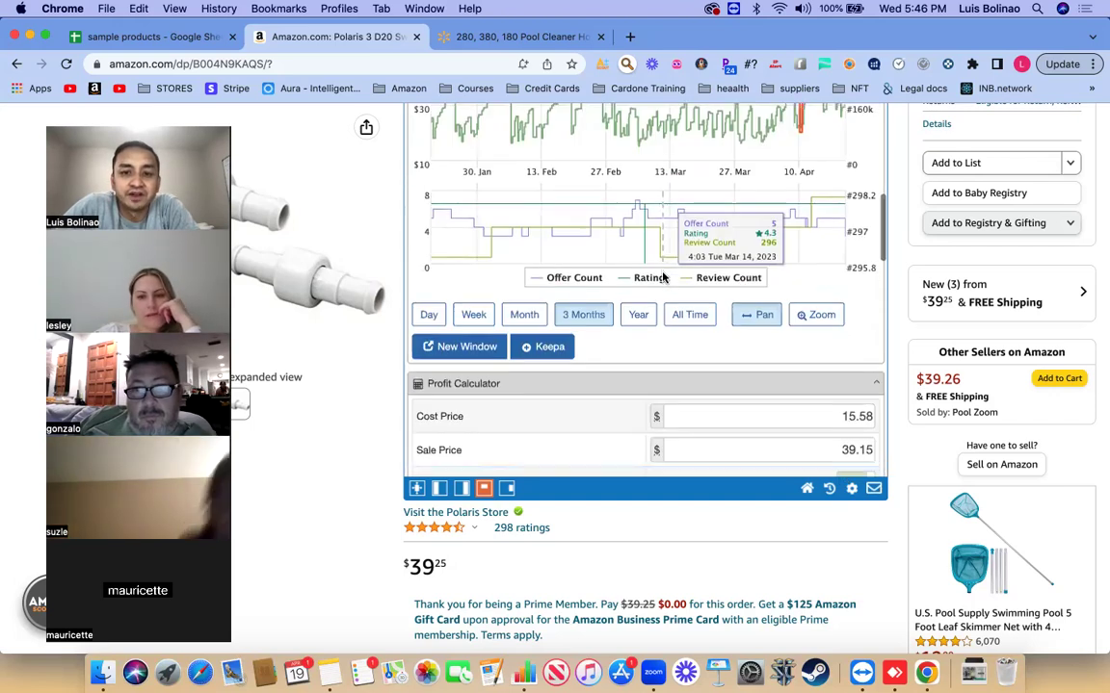
scroll(663, 277, up, 10)
scroll(663, 277, down, 2)
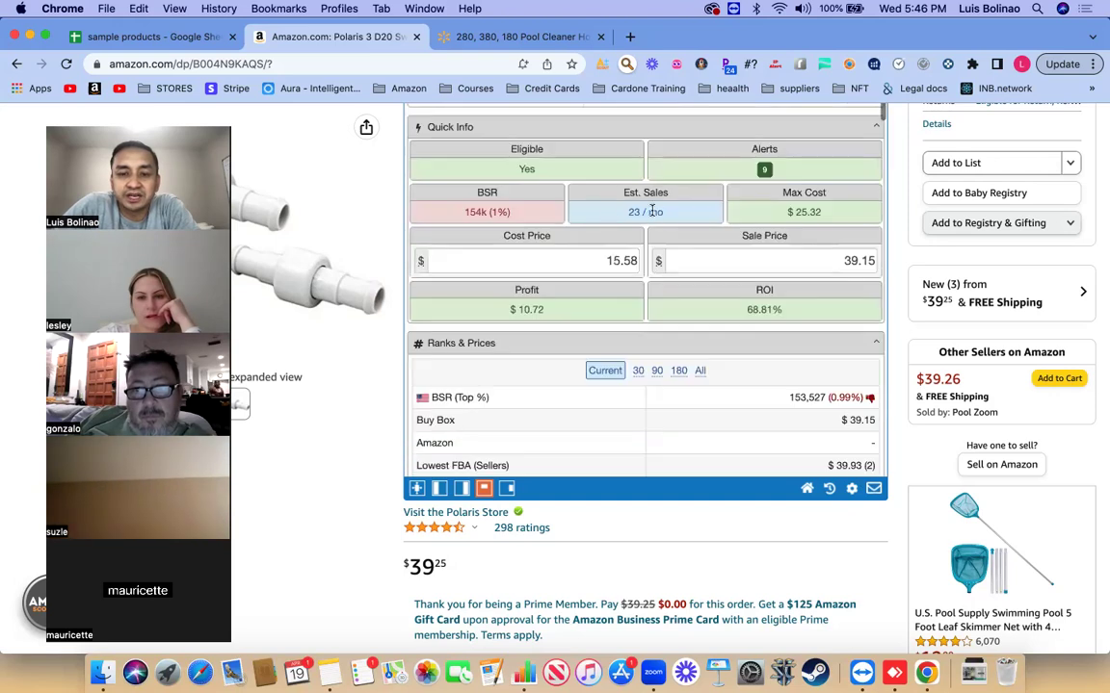
scroll(732, 221, down, 2)
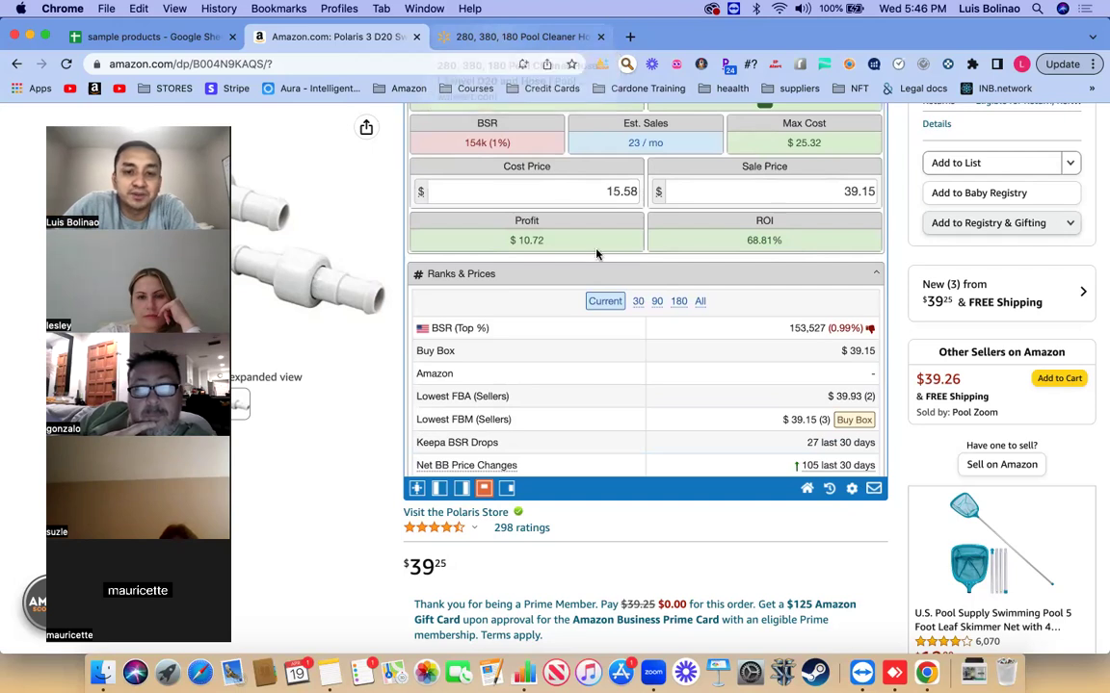
Step: Check the price history chart, FBM offers and profit calculator, and return to SellerAmp's Quick Info profit and ROI
scroll(639, 275, down, 6)
scroll(639, 275, down, 20)
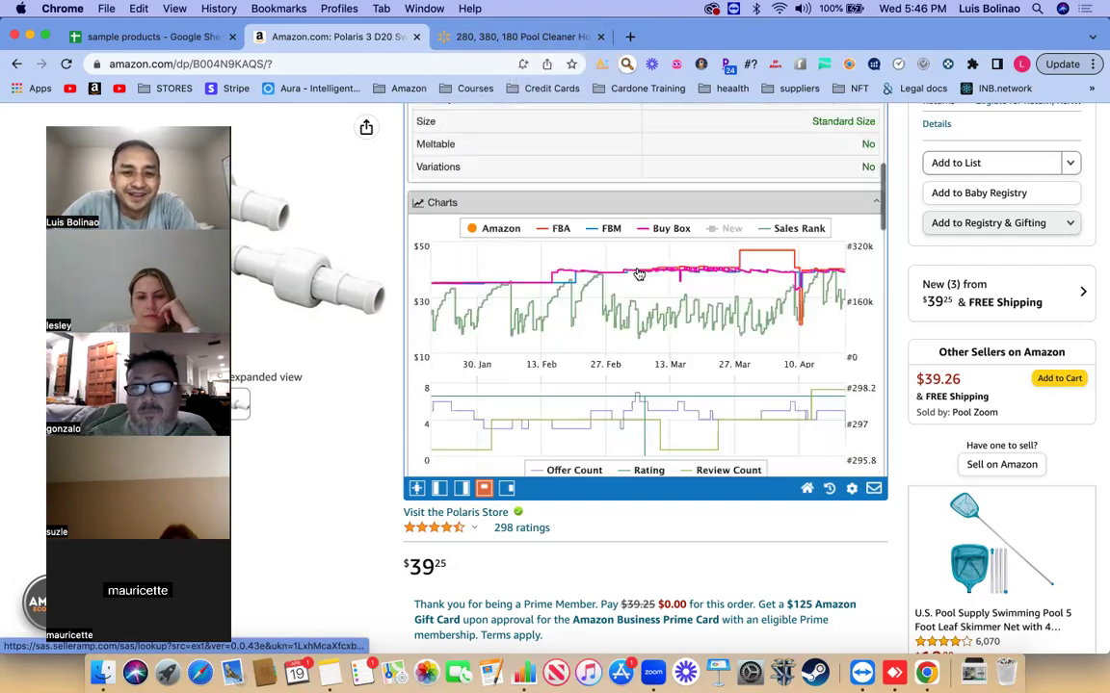
scroll(621, 277, down, 3)
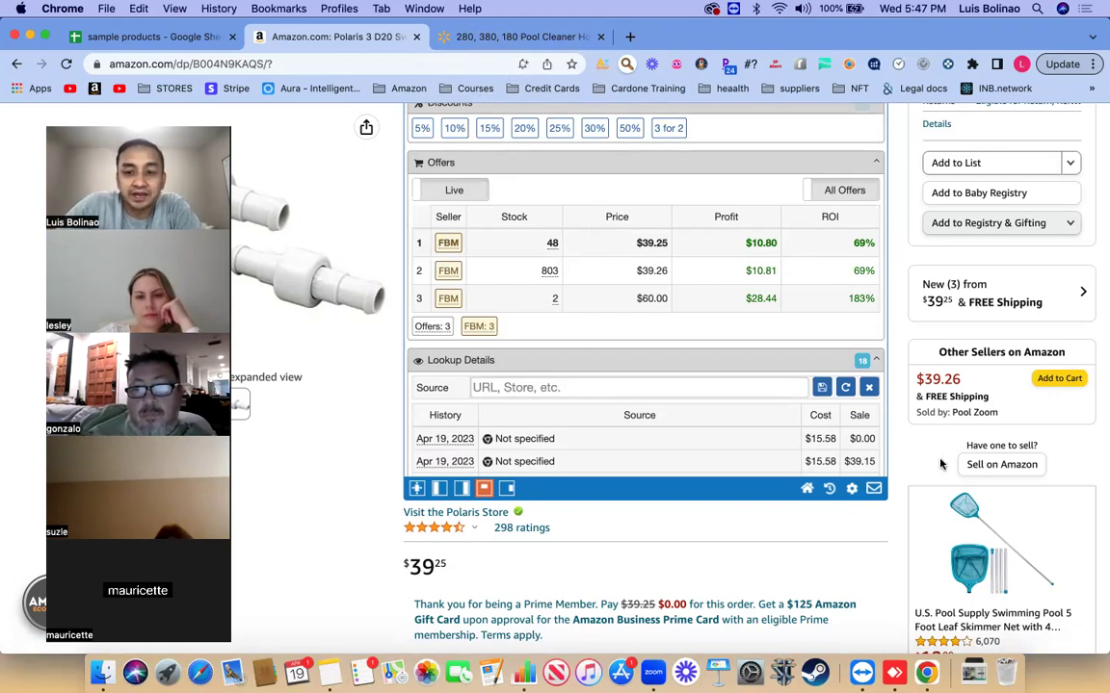
scroll(610, 252, up, 15)
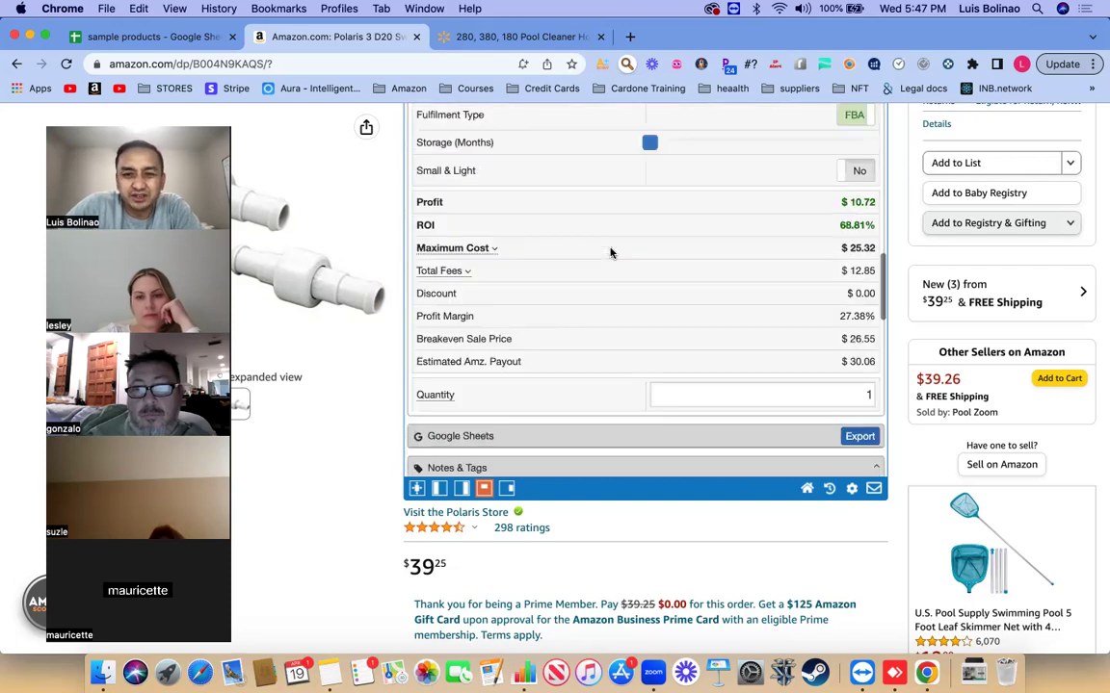
scroll(609, 252, up, 6)
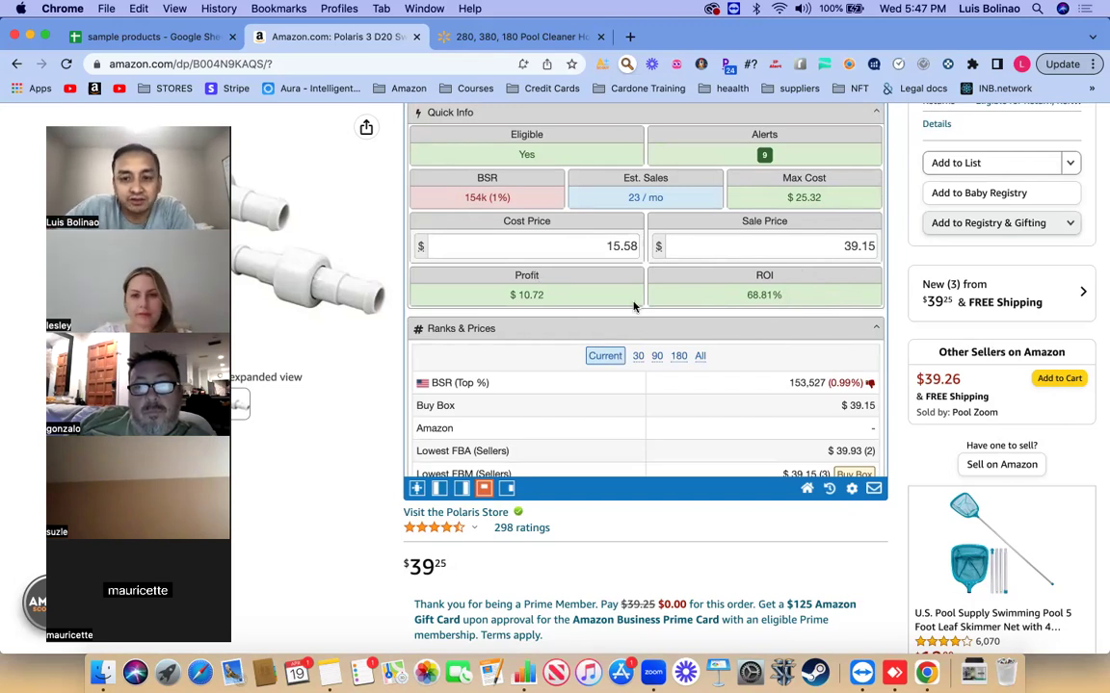
Step: Review SellerAmp's charts and profit calculator breakdown for the Polaris swivels
scroll(633, 308, down, 8)
scroll(634, 307, down, 15)
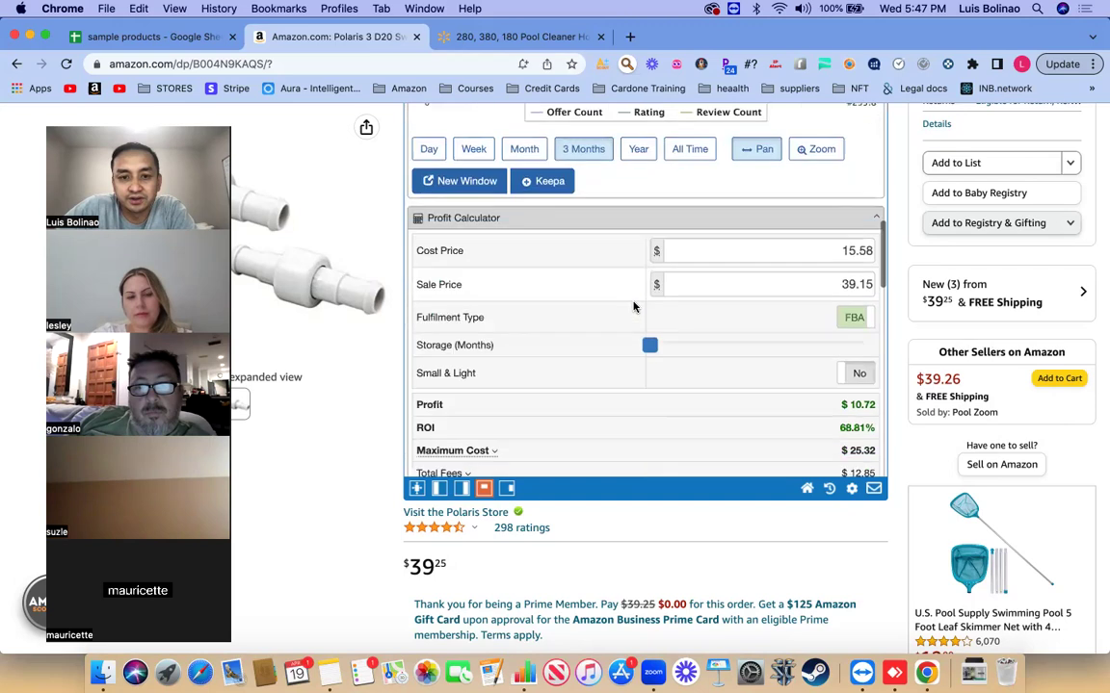
scroll(635, 305, down, 3)
scroll(634, 305, up, 20)
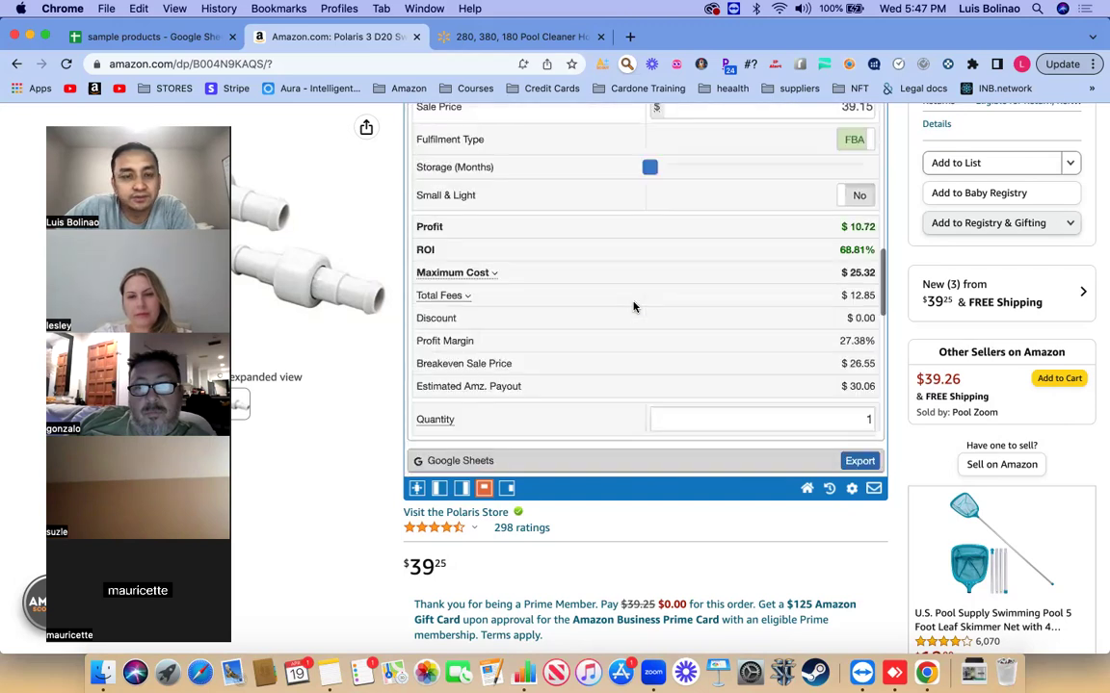
Step: Enter the note "good product. Do a testbuy" in cell E4 of the sample products sheet and widen column E to fit
click(192, 40)
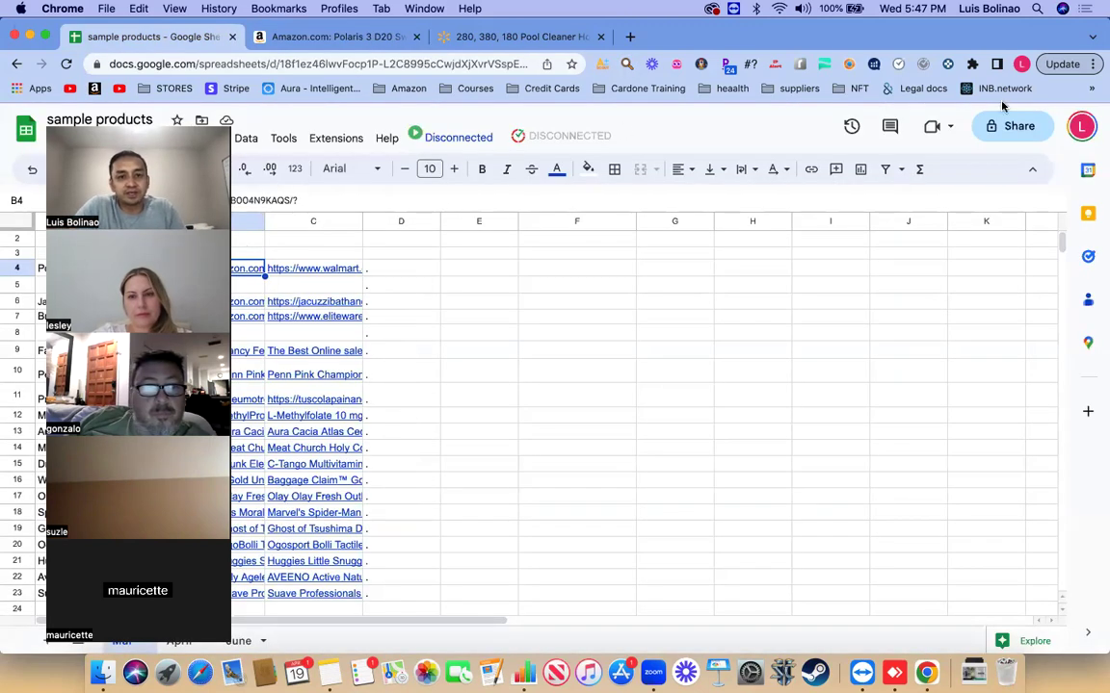
click(455, 277)
text(good prod)
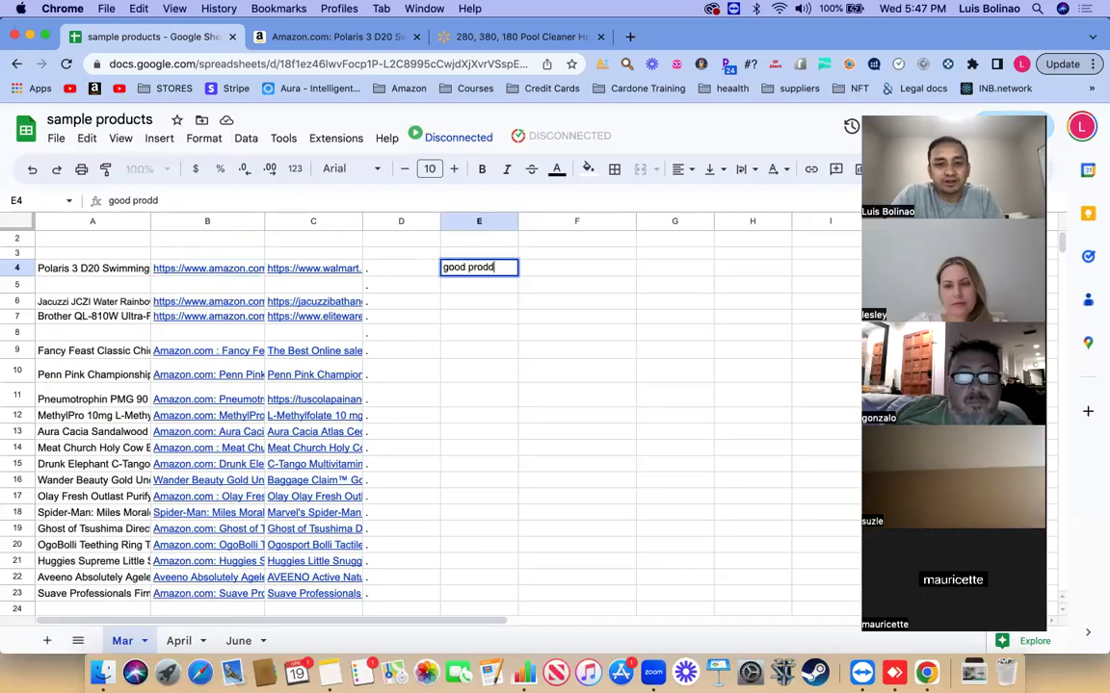
text(uct. Do a testbuy)
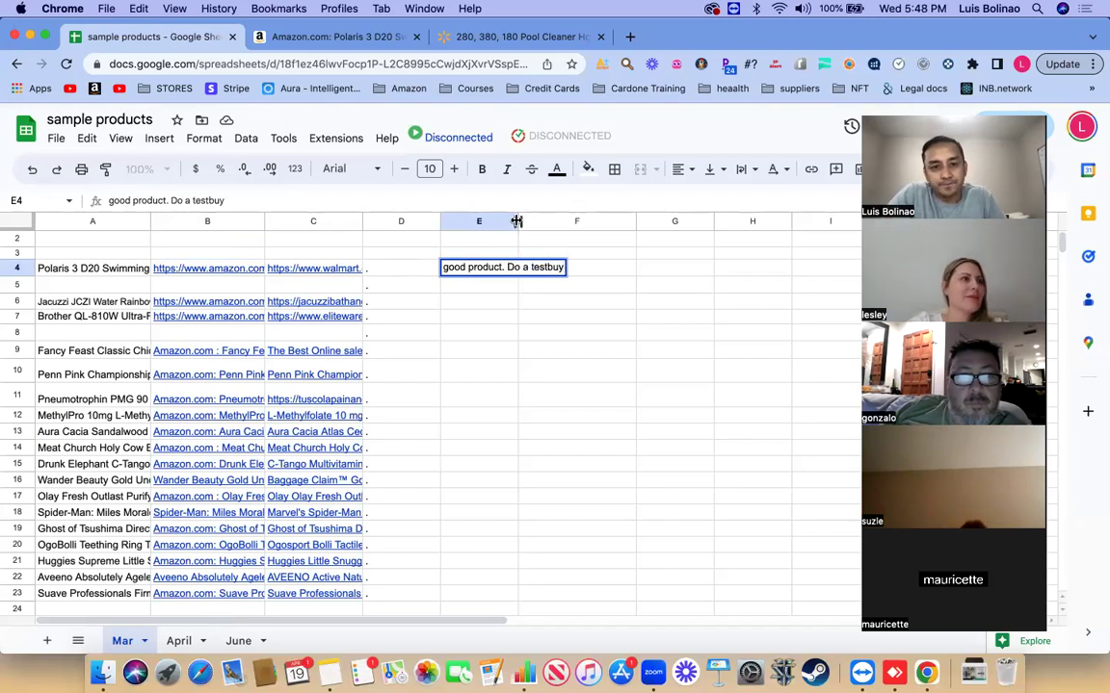
drag(518, 221, 589, 221)
click(656, 321)
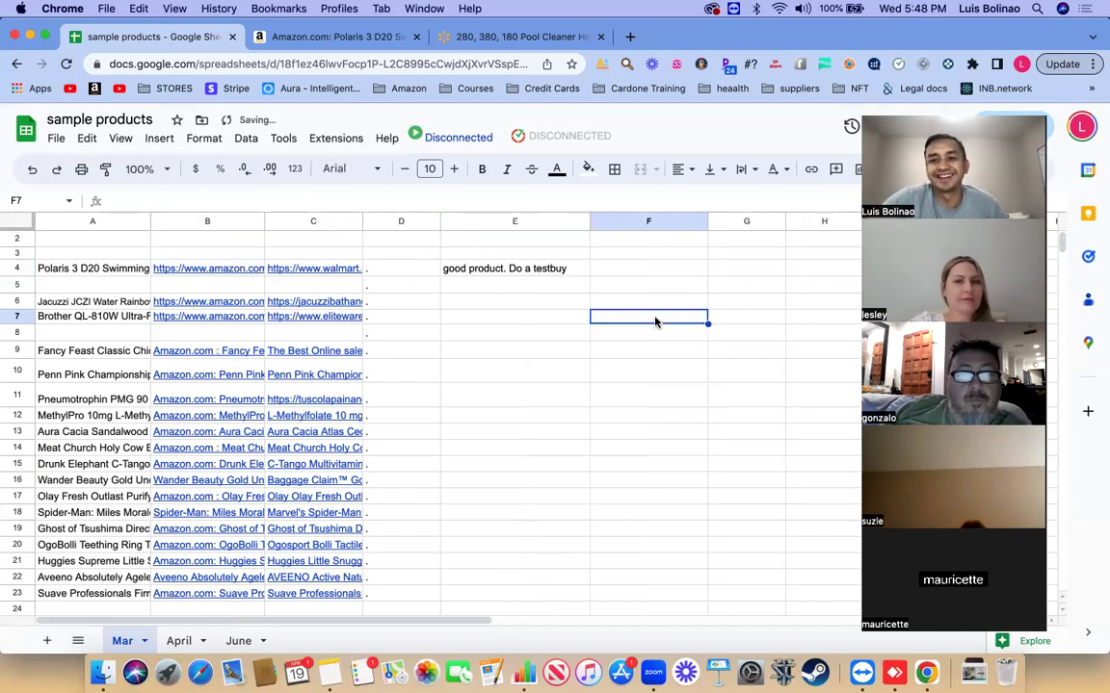
click(487, 287)
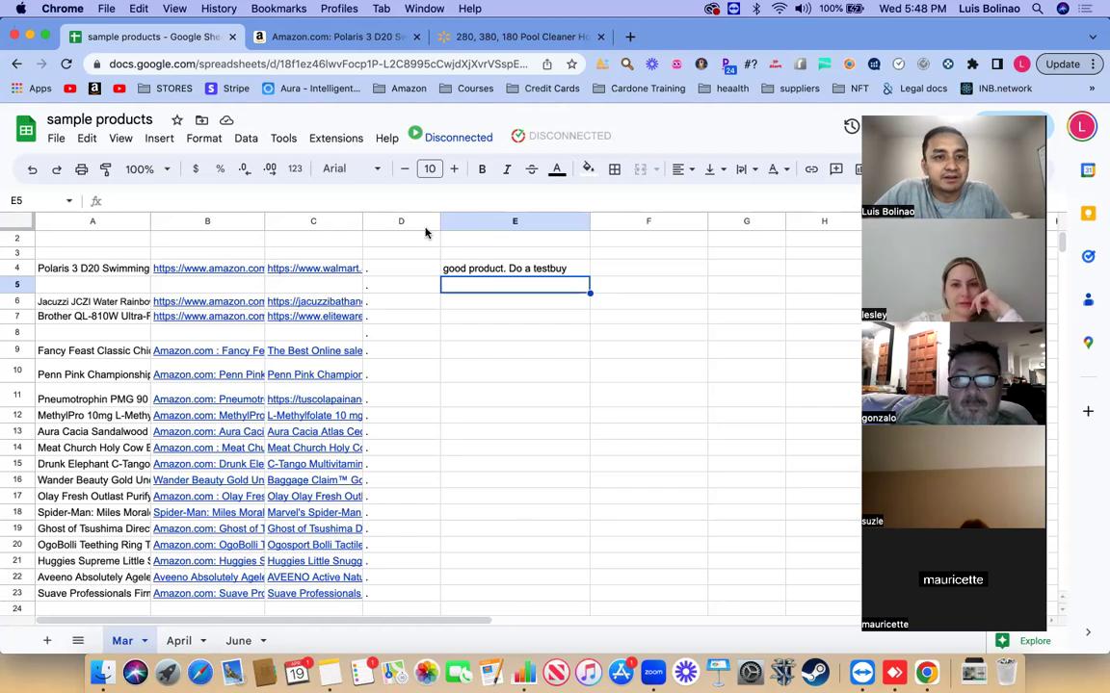
Step: Close the Polaris product pages and open the Jacuzzi faucet kit's supplier and Amazon links from row 6
click(416, 37)
click(416, 38)
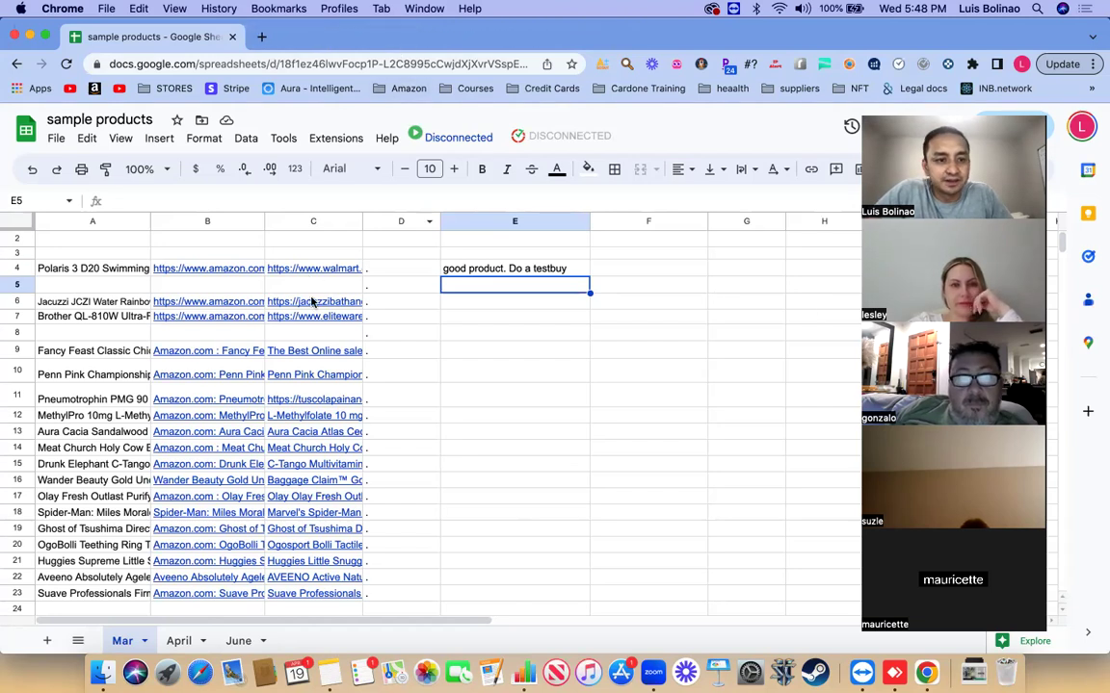
click(311, 302)
click(333, 325)
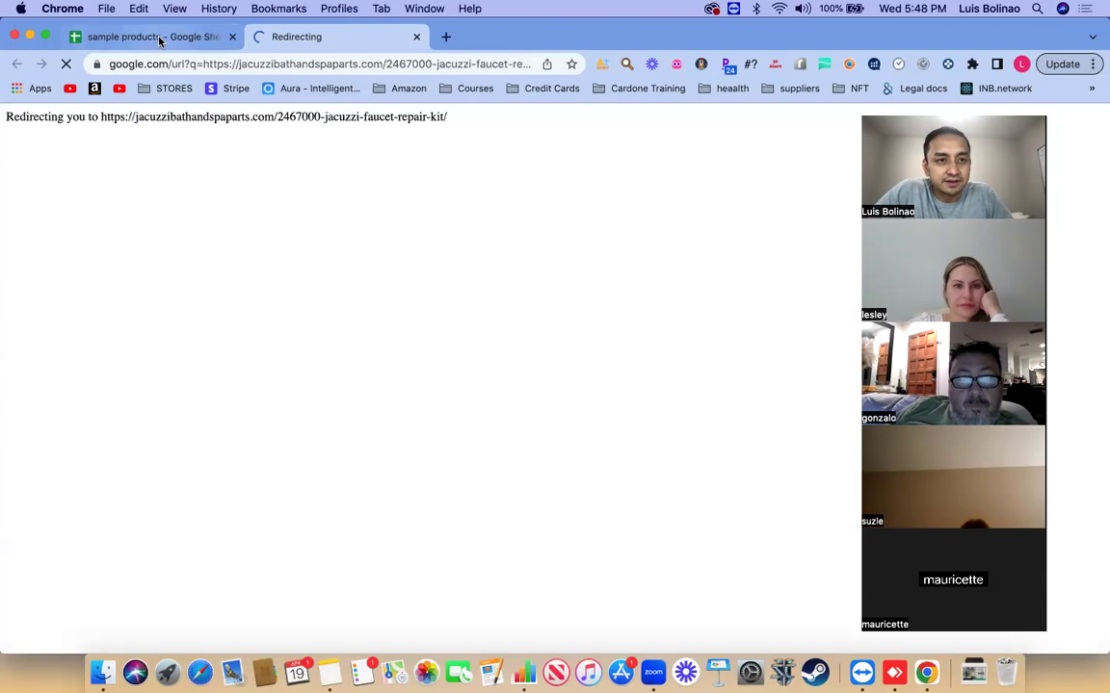
click(161, 39)
click(210, 305)
click(225, 326)
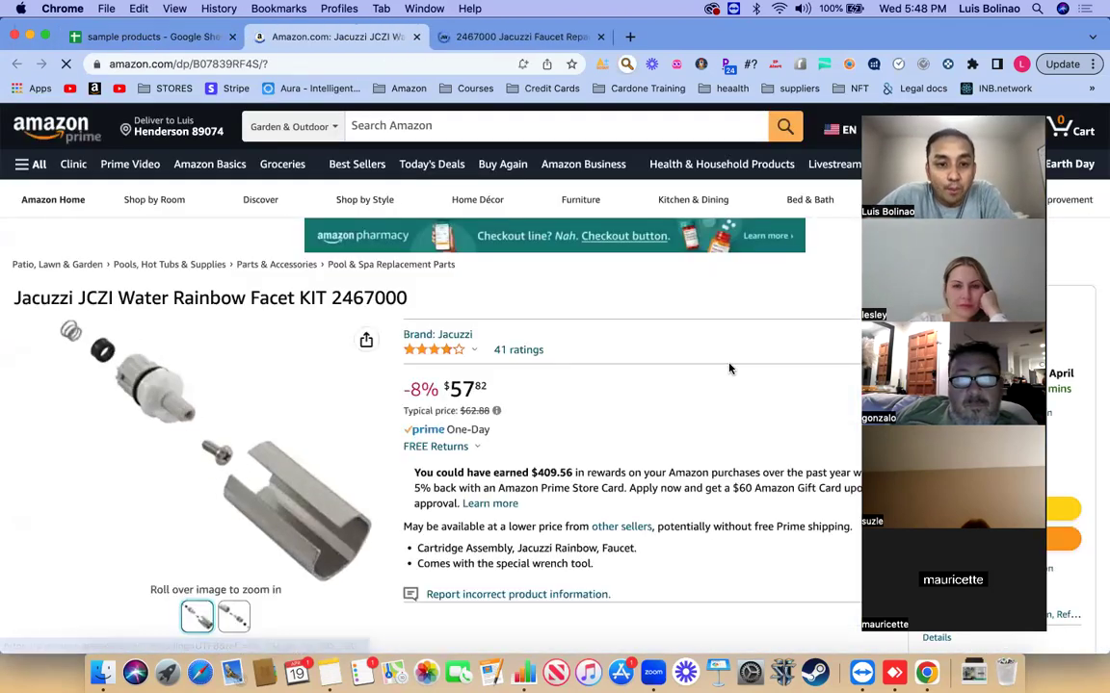
Step: Compare the Jacuzzi kit's supplier and Amazon listings, highlighting the part number 2467000 in both titles
click(527, 43)
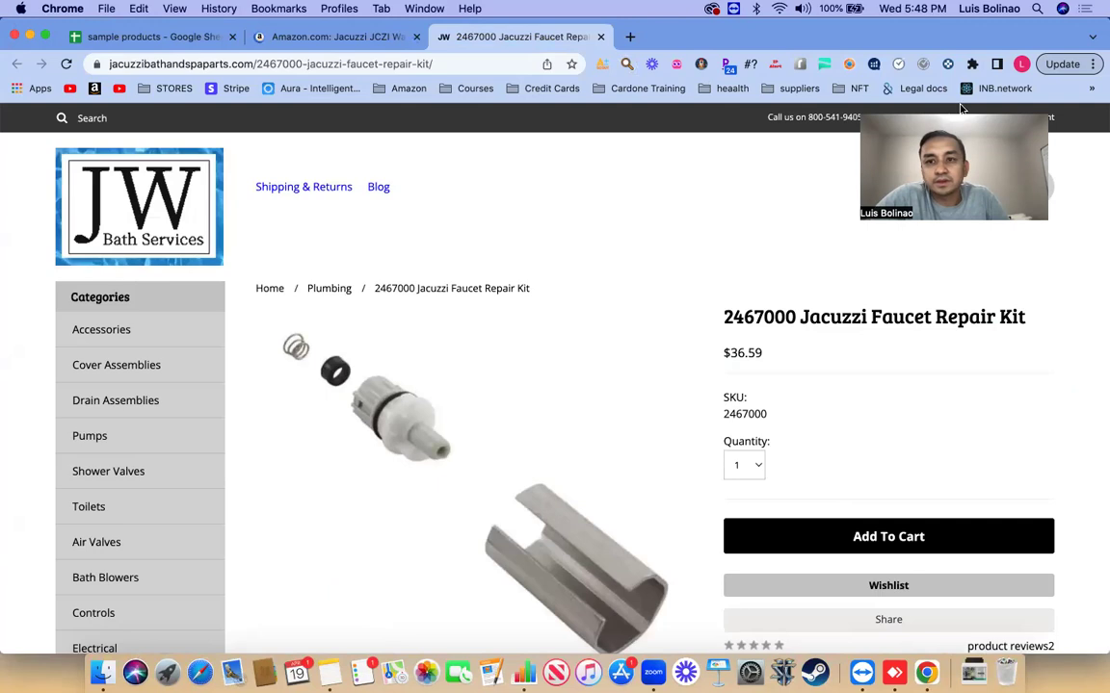
drag(976, 108, 884, 162)
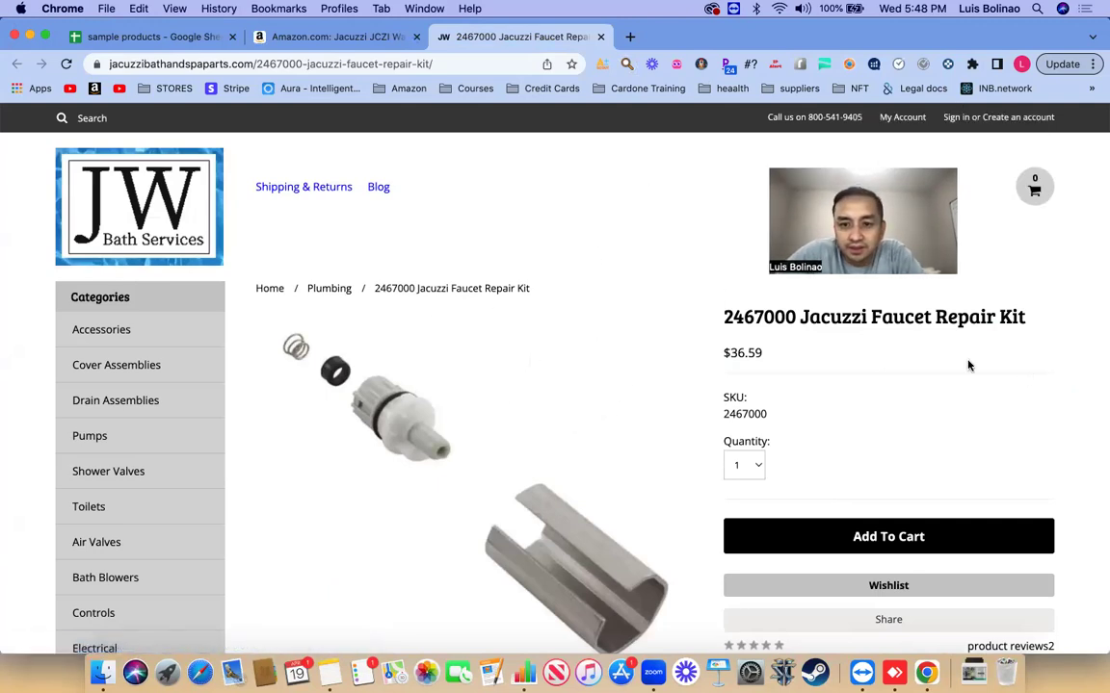
click(323, 38)
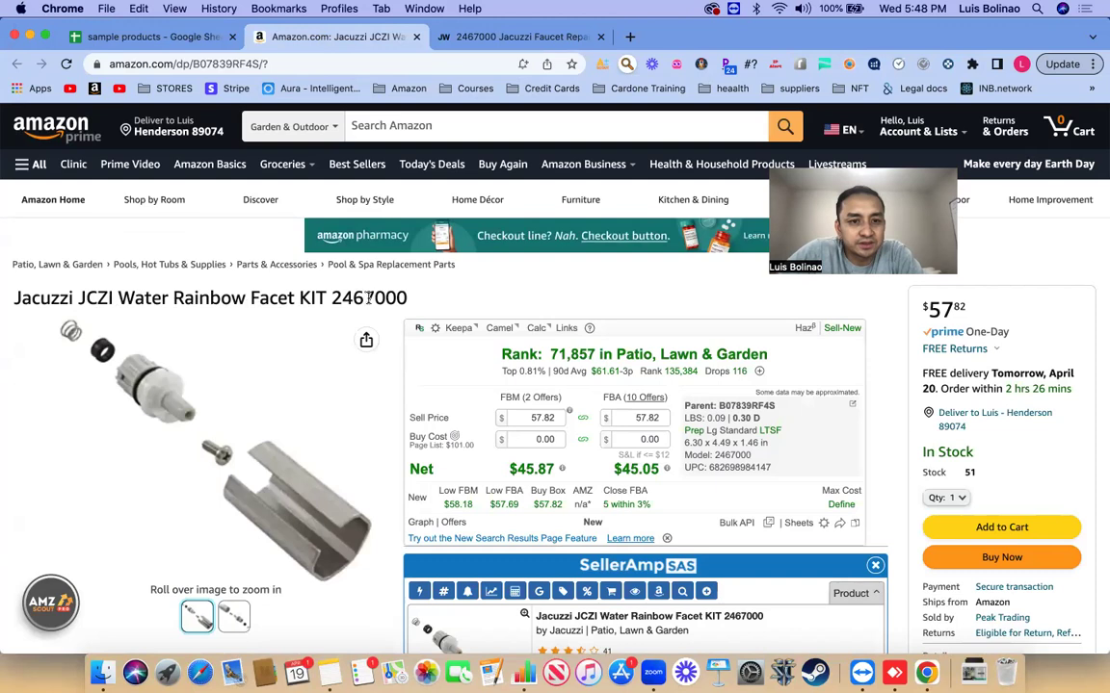
click(514, 37)
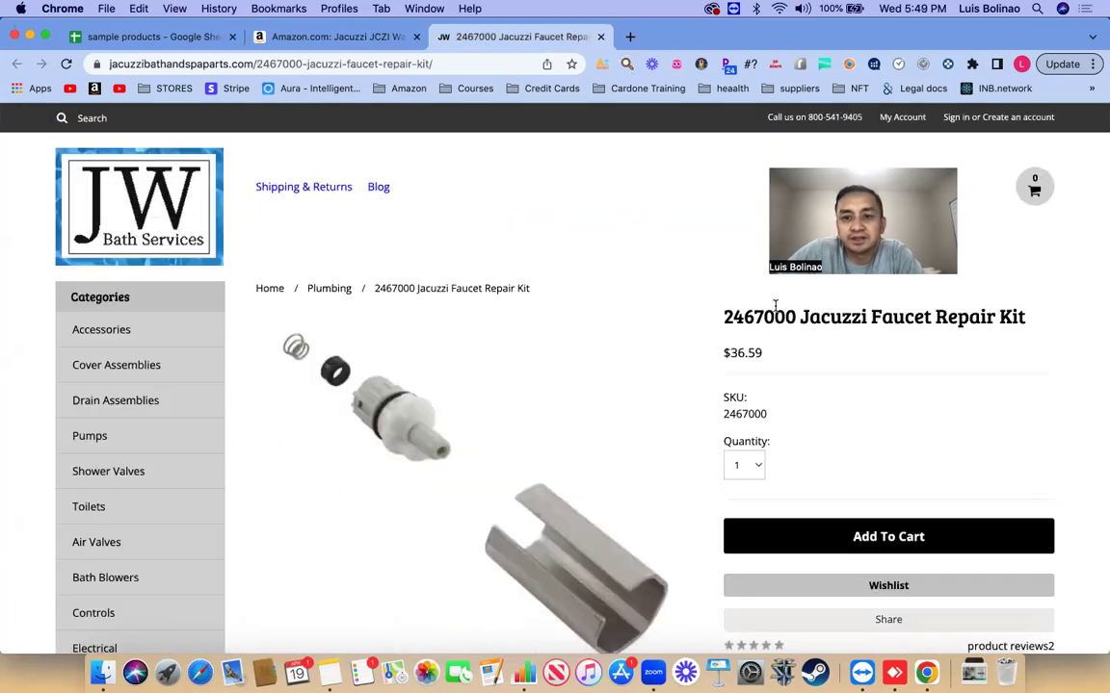
drag(727, 315, 772, 308)
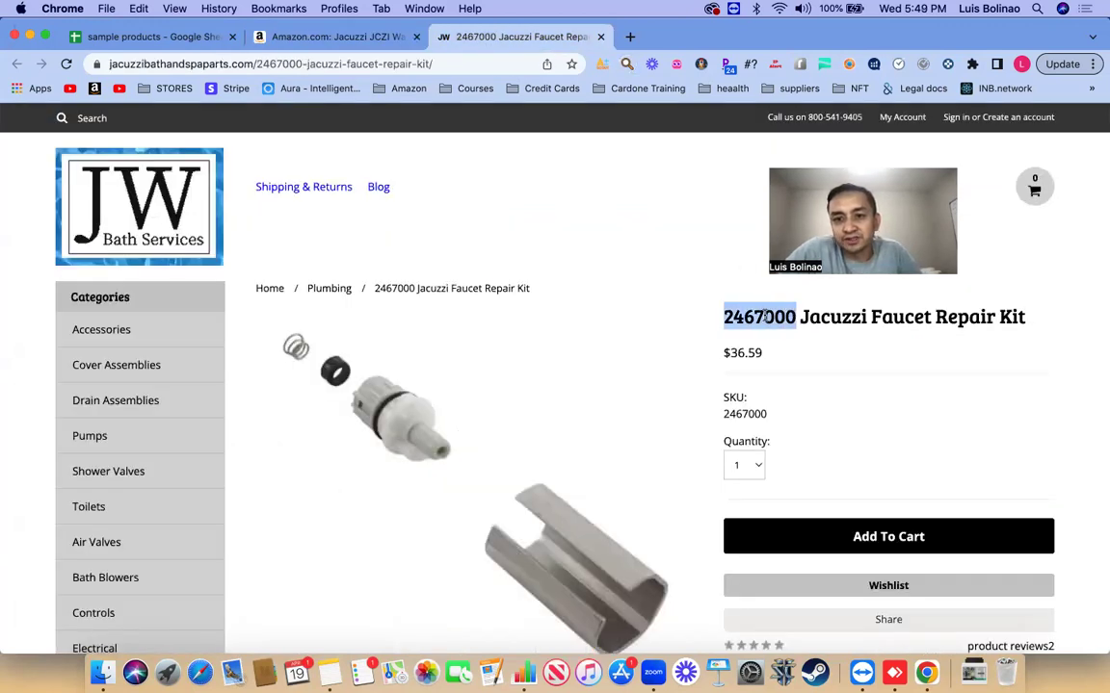
click(328, 36)
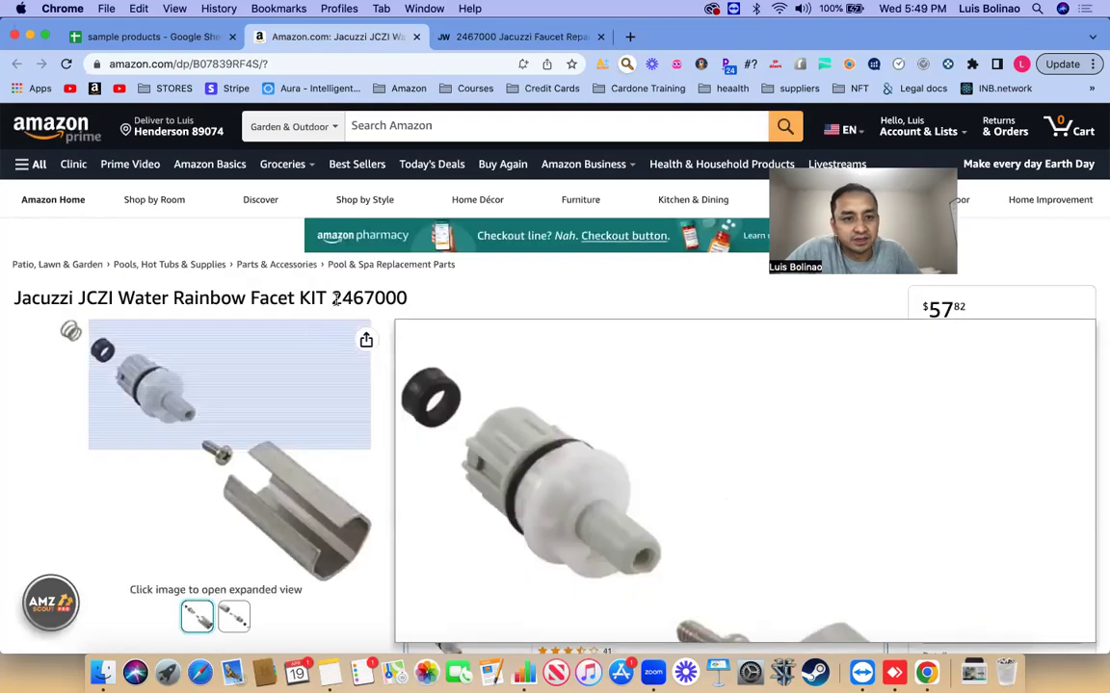
drag(334, 296, 407, 297)
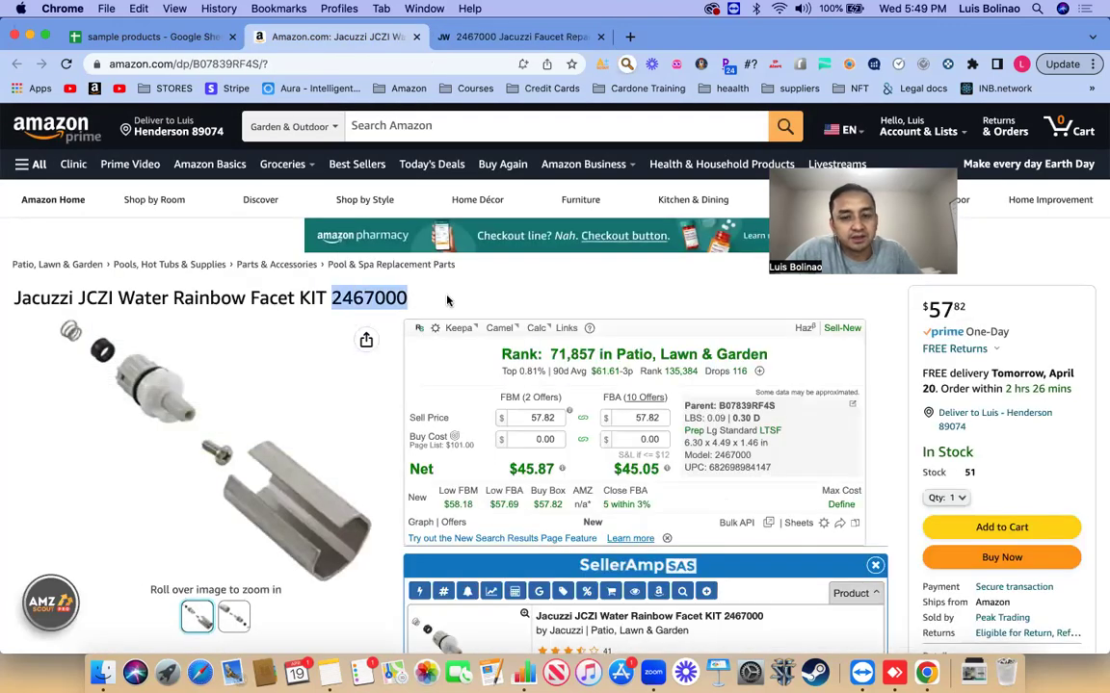
Step: Compare the Jacuzzi kit's product photos on the Amazon listing and the supplier page
scroll(539, 301, down, 1)
scroll(552, 300, up, 1)
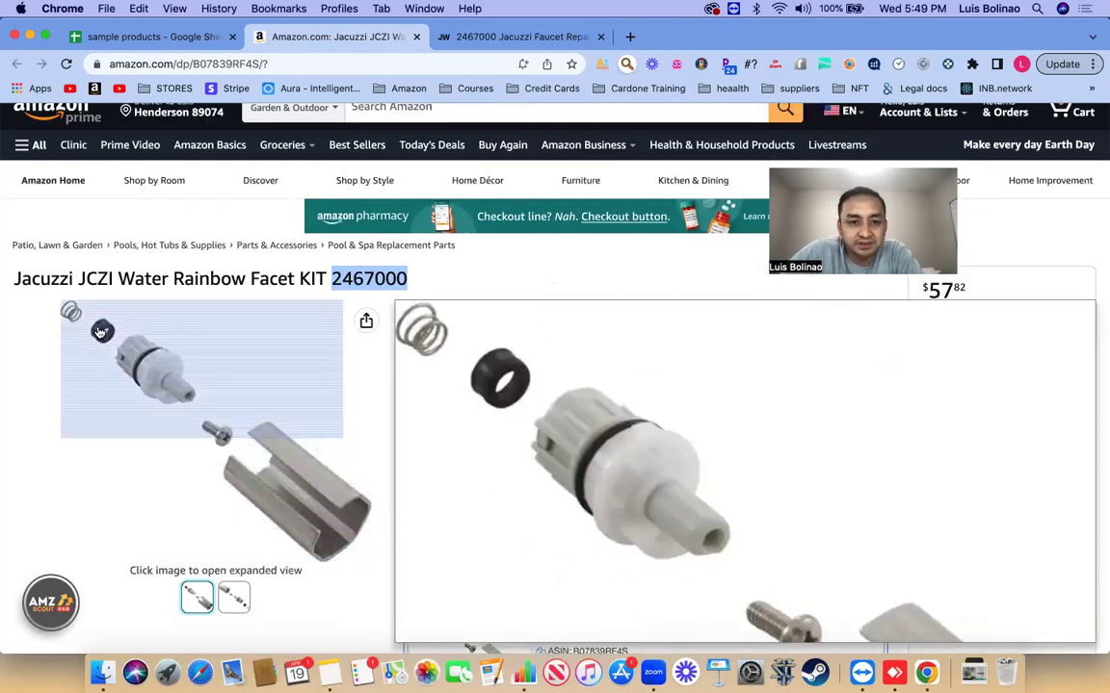
click(493, 39)
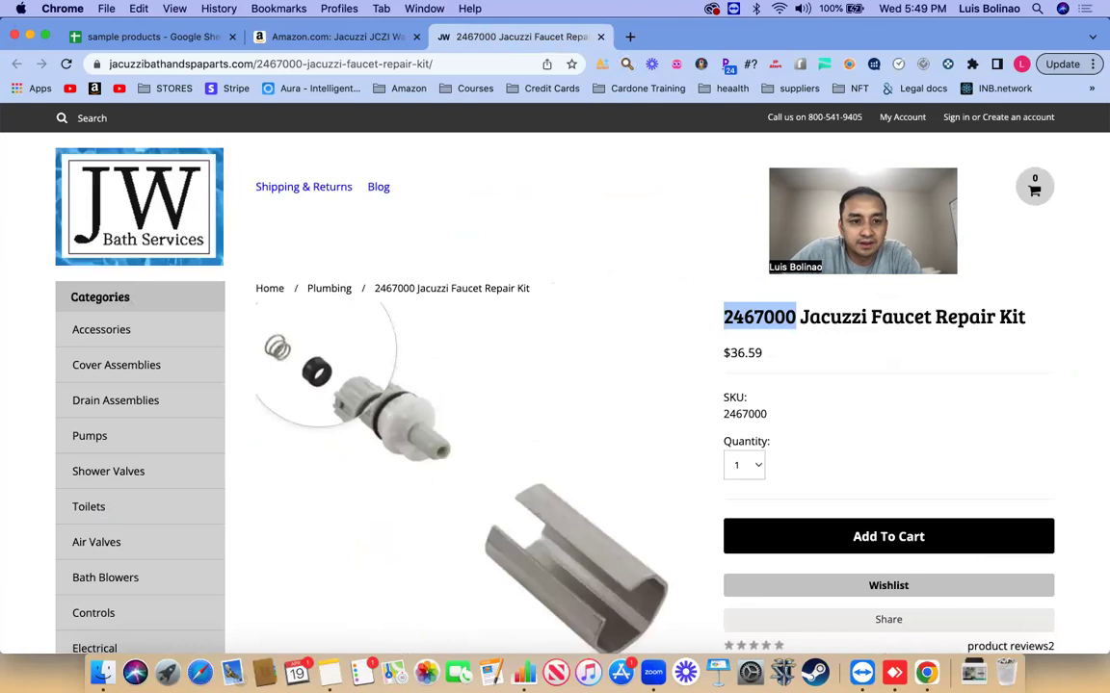
scroll(1061, 369, down, 3)
scroll(1059, 366, up, 3)
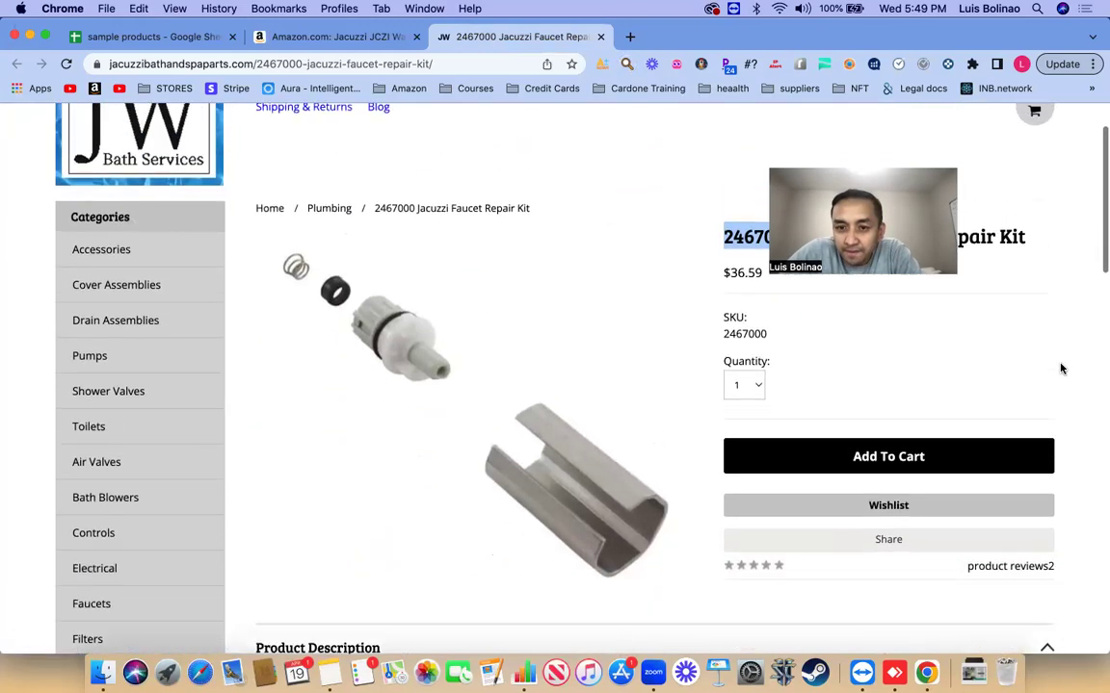
click(299, 38)
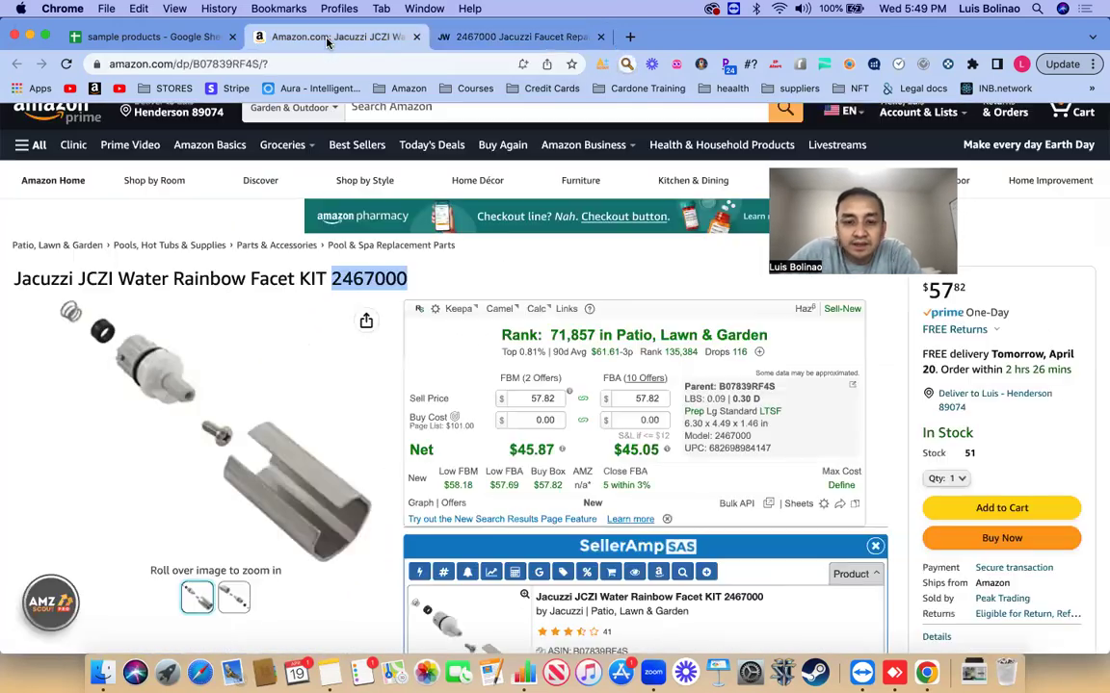
scroll(758, 398, down, 5)
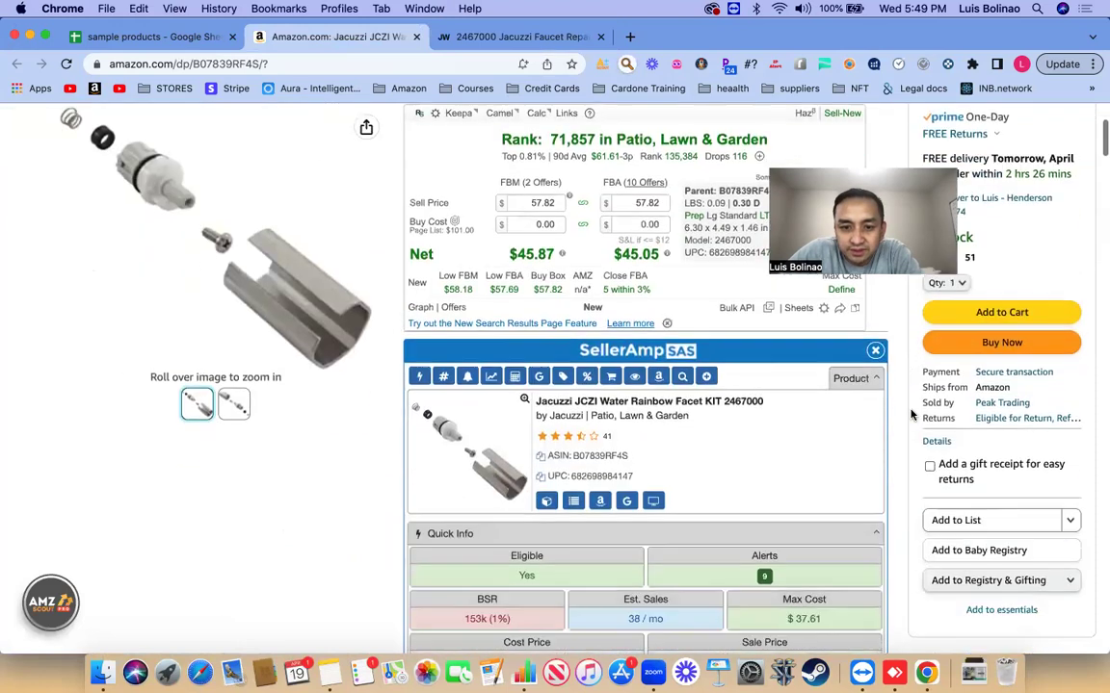
Step: Highlight the supplier's price for the Jacuzzi kit and check it against SellerAmp's cost price on the Amazon listing
click(535, 39)
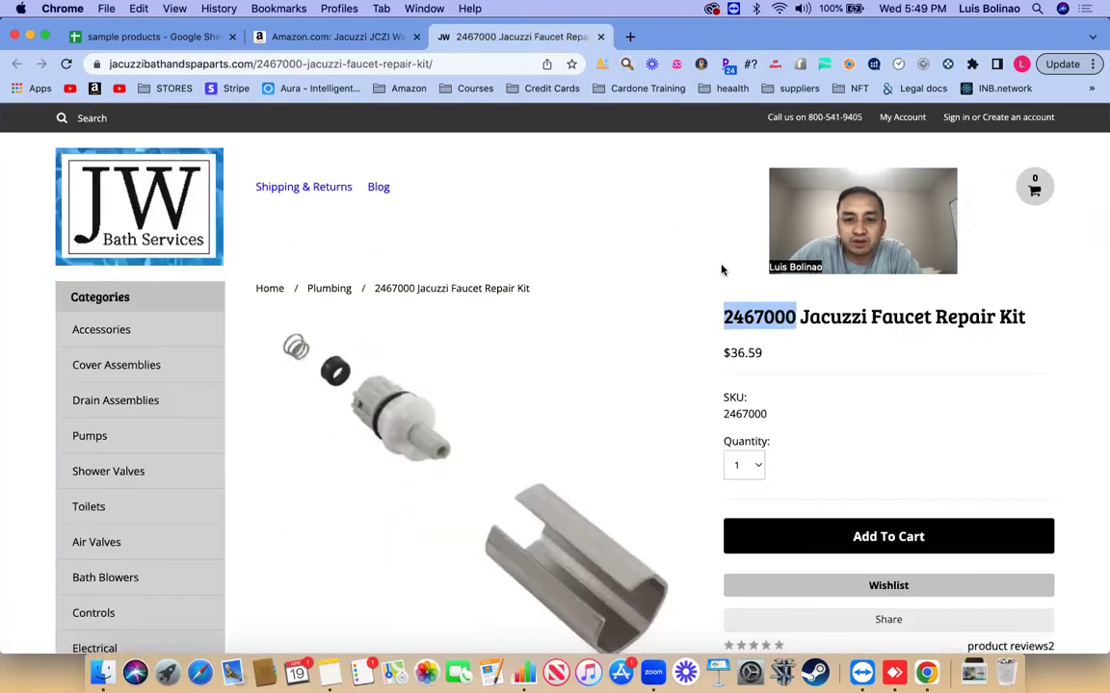
click(819, 157)
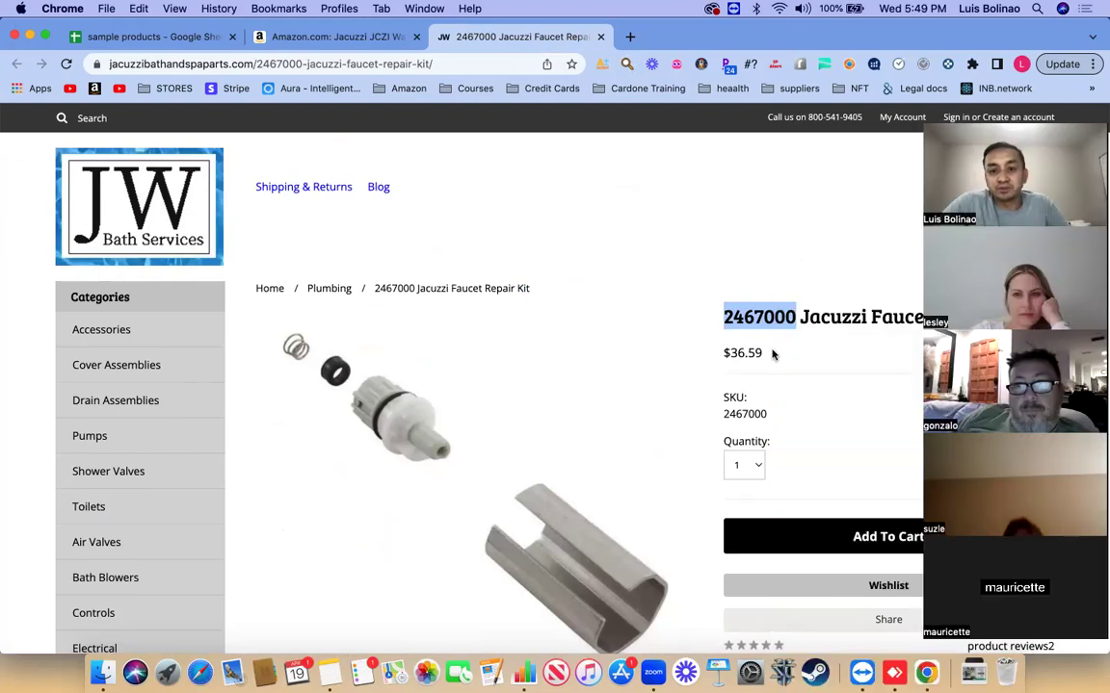
drag(772, 354, 713, 355)
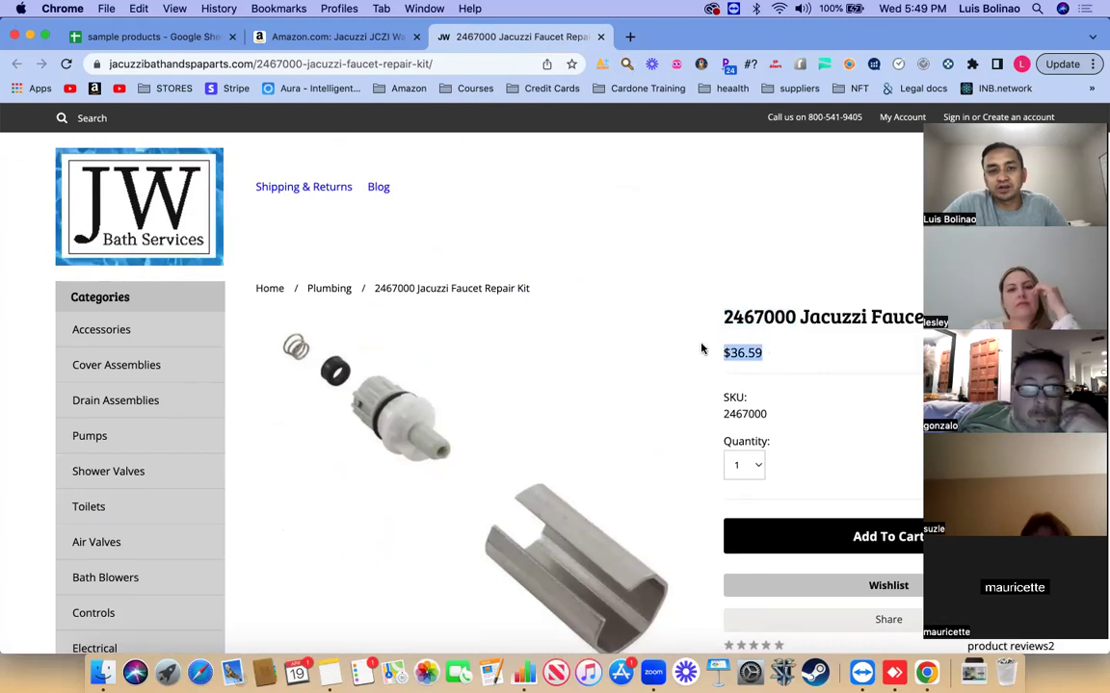
click(347, 38)
scroll(619, 413, down, 5)
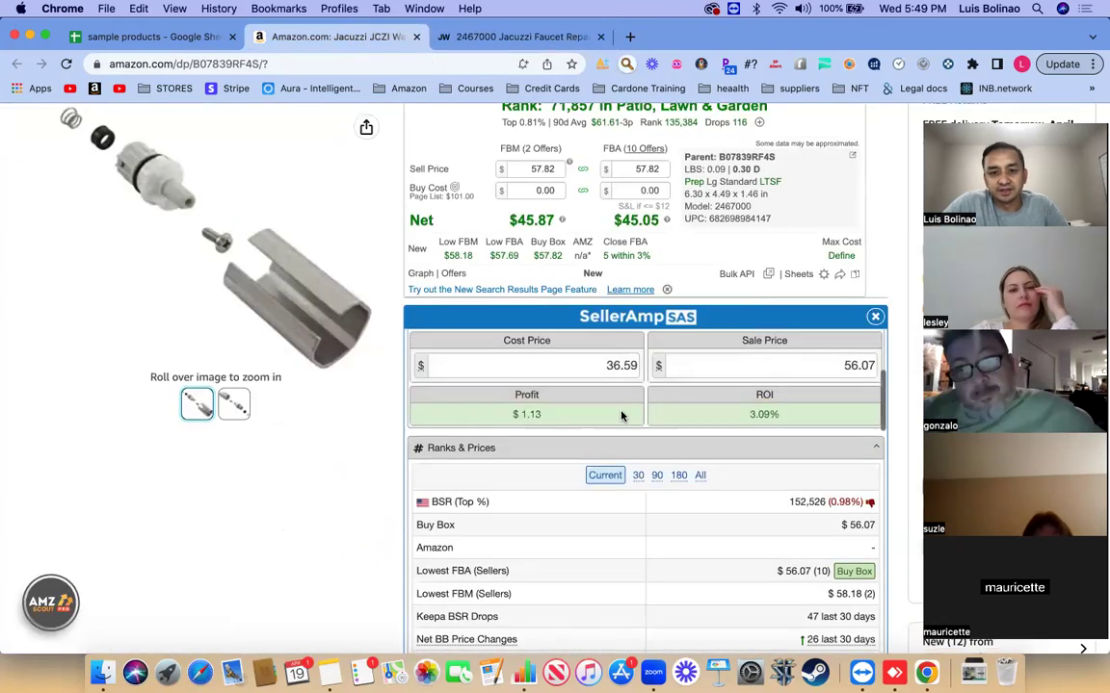
scroll(619, 413, up, 1)
double_click(619, 410)
click(620, 410)
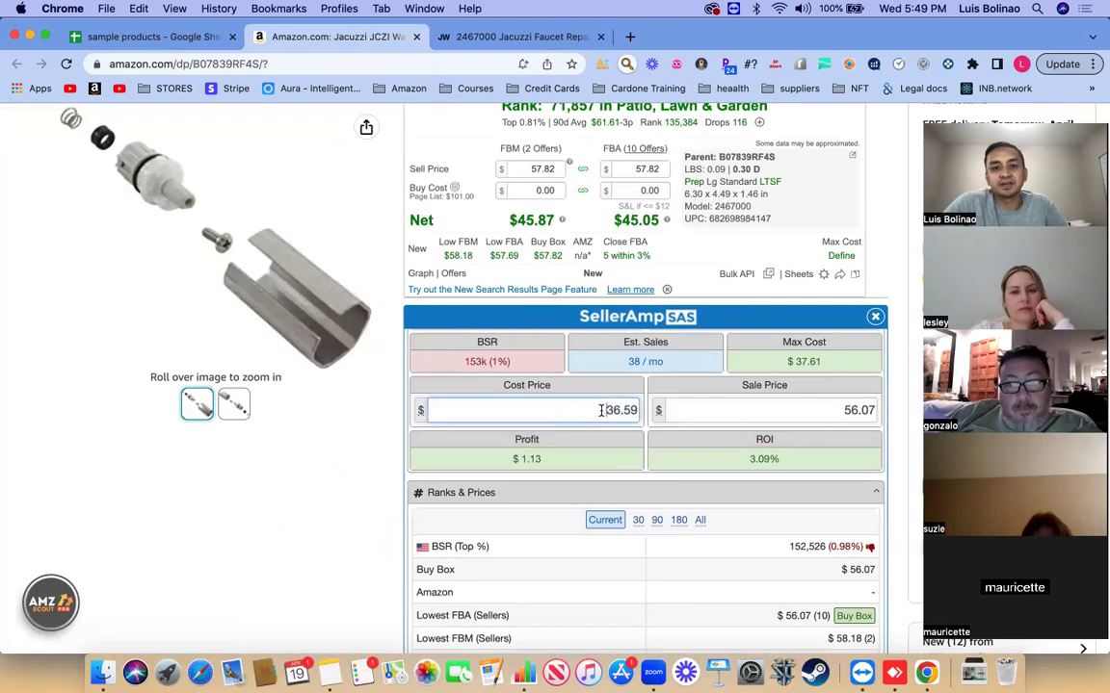
Step: Examine SellerAmp's estimated sales, profit, alerts, profit calculator and live offers for the Jacuzzi kit
scroll(643, 405, up, 1)
scroll(644, 404, up, 1)
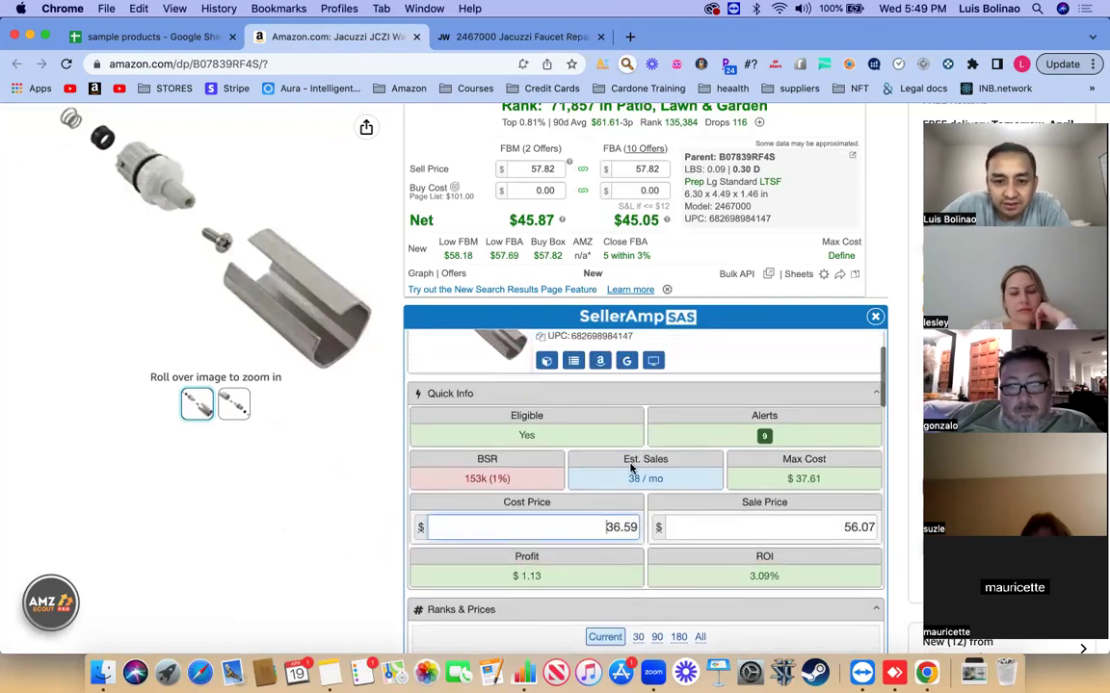
scroll(700, 489, down, 2)
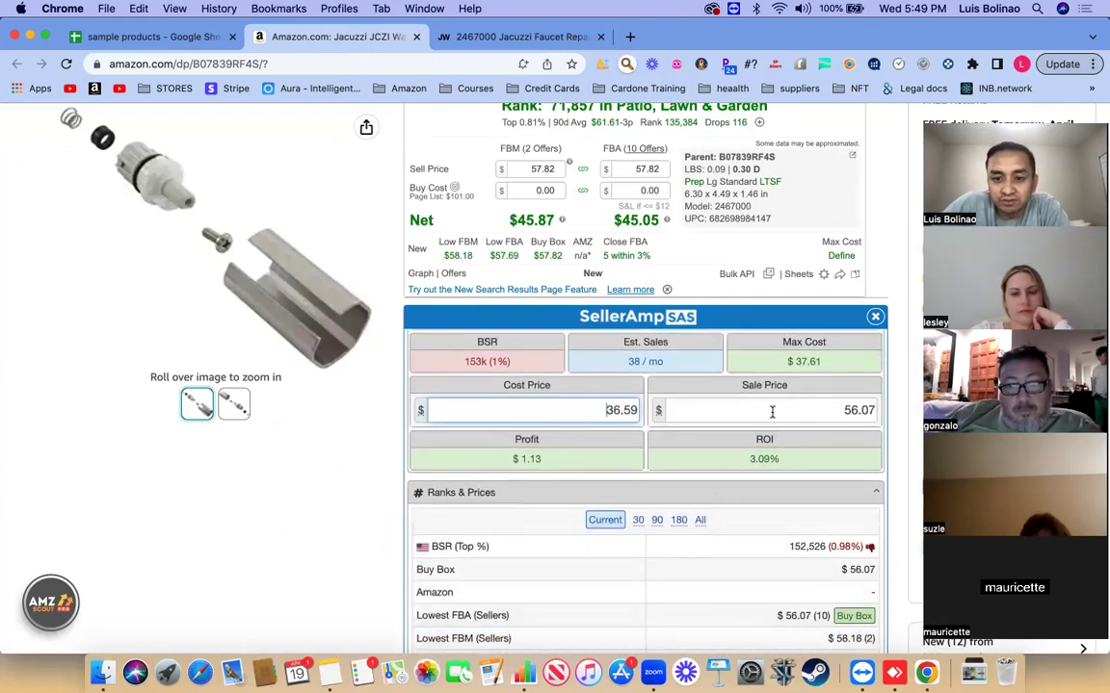
scroll(719, 451, down, 10)
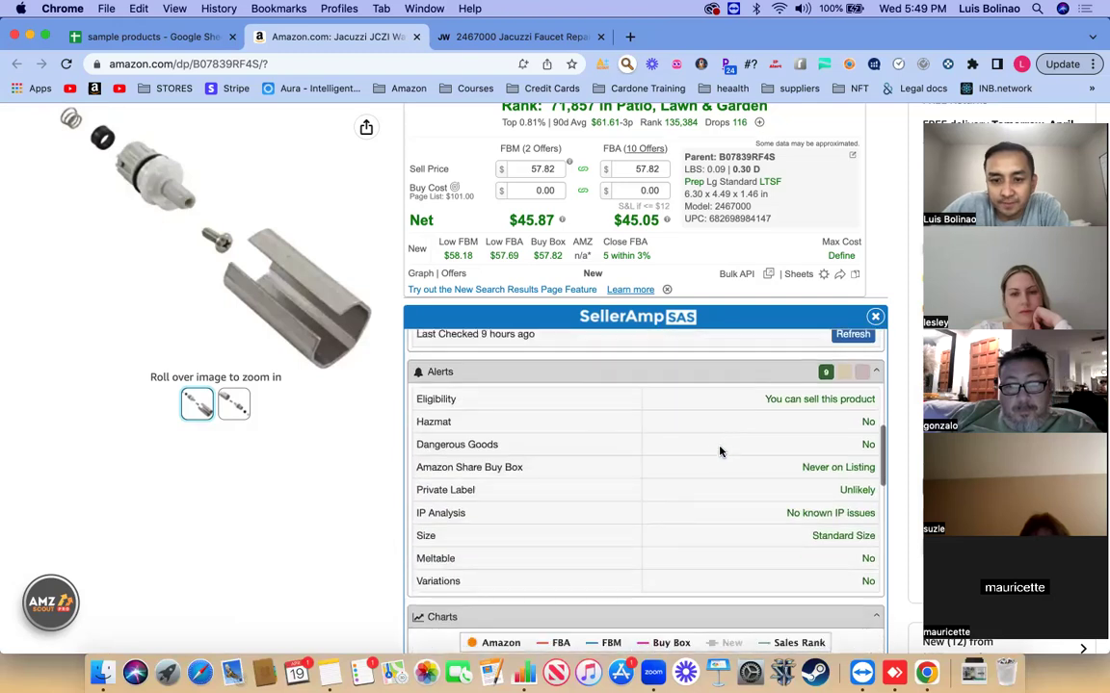
scroll(719, 451, down, 15)
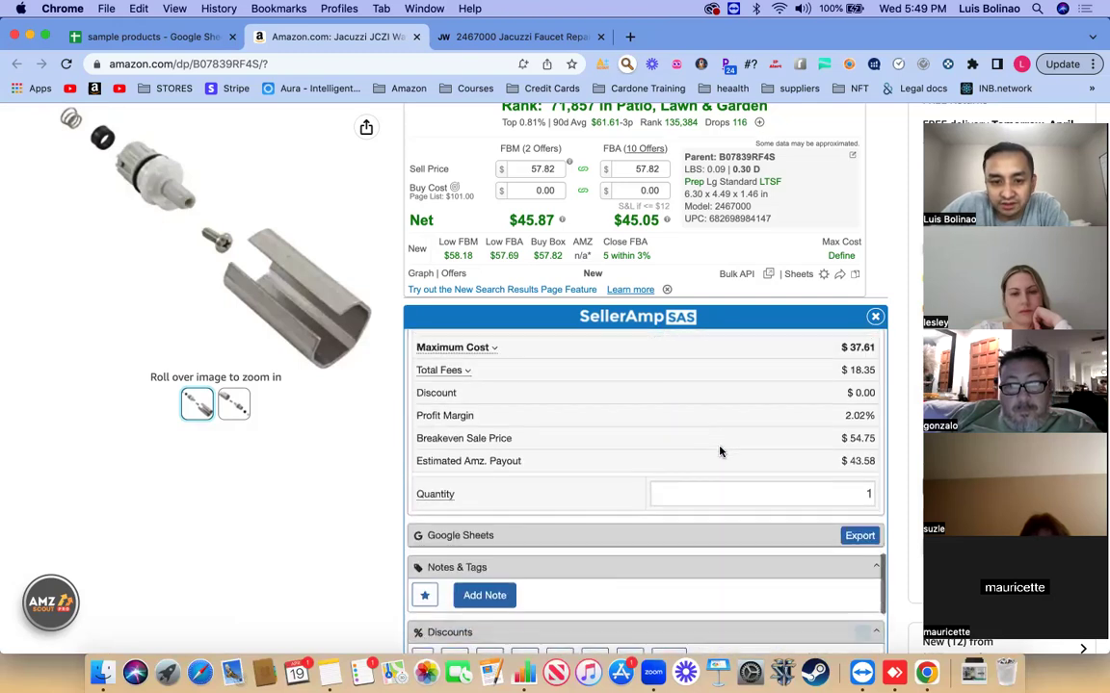
scroll(719, 451, down, 4)
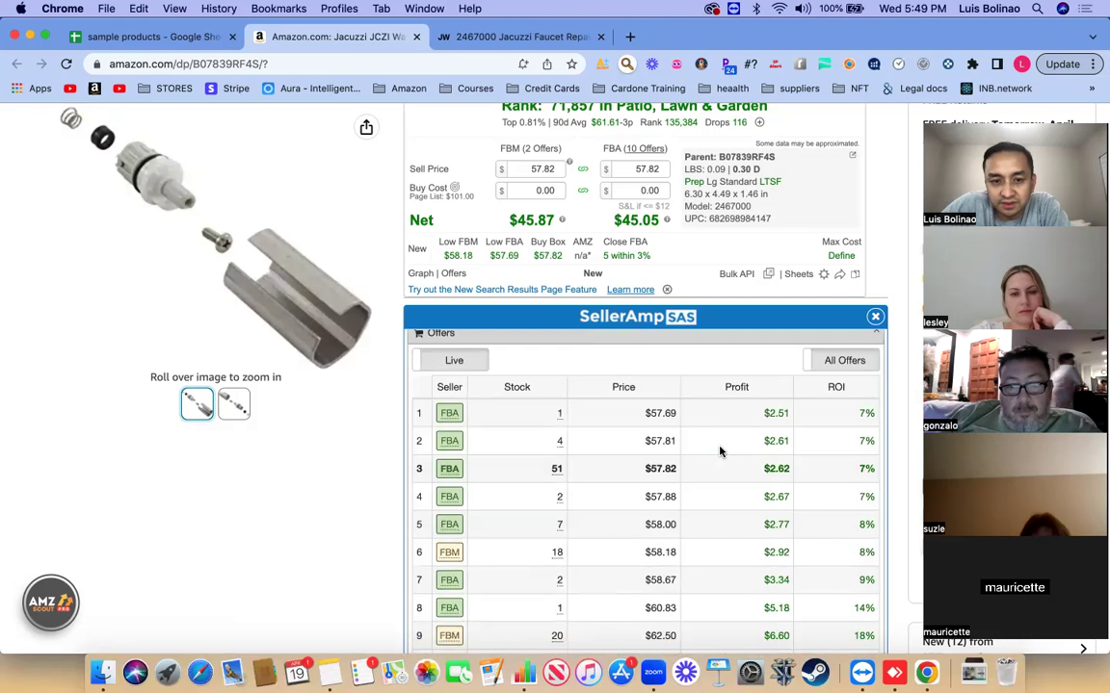
scroll(719, 450, up, 20)
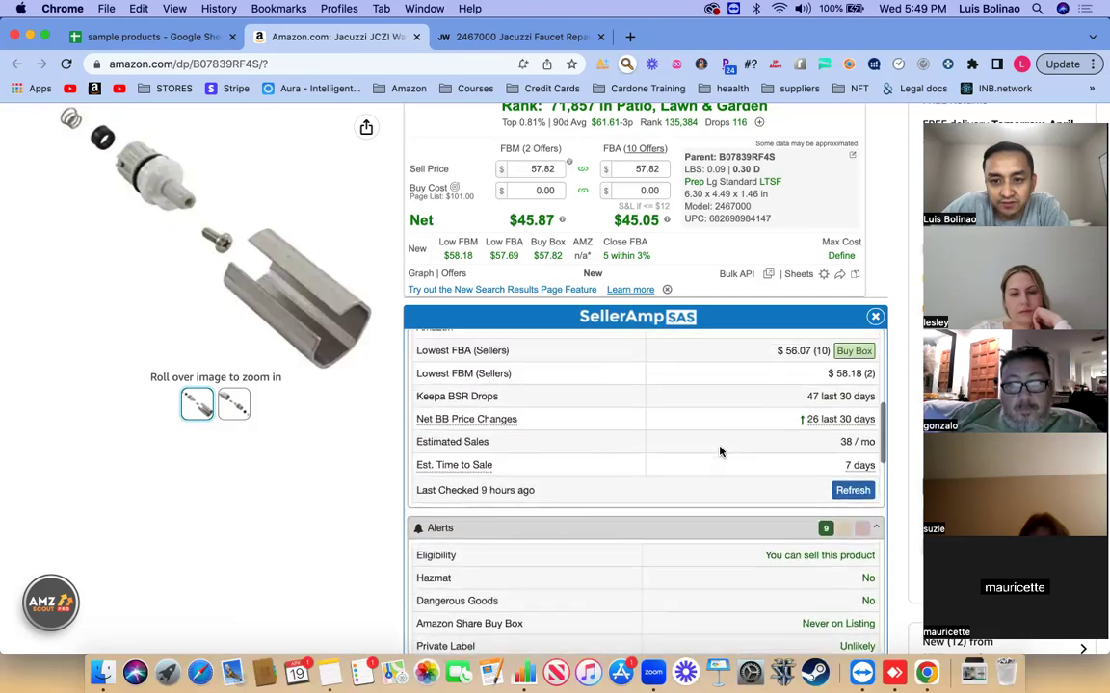
scroll(720, 451, up, 6)
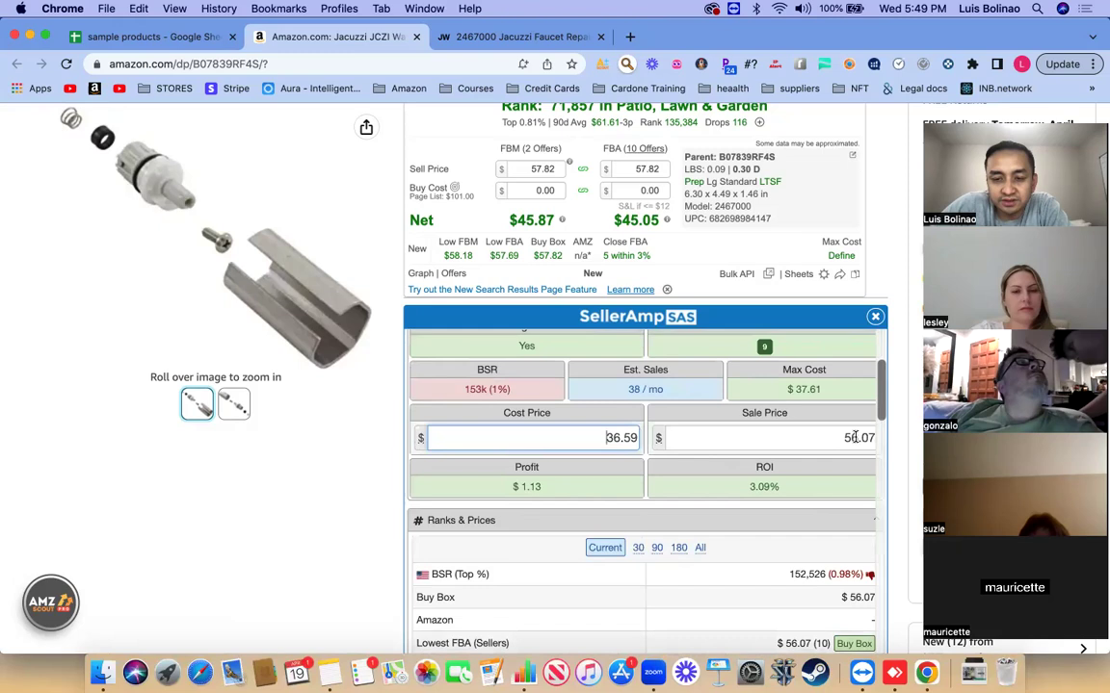
scroll(714, 457, down, 20)
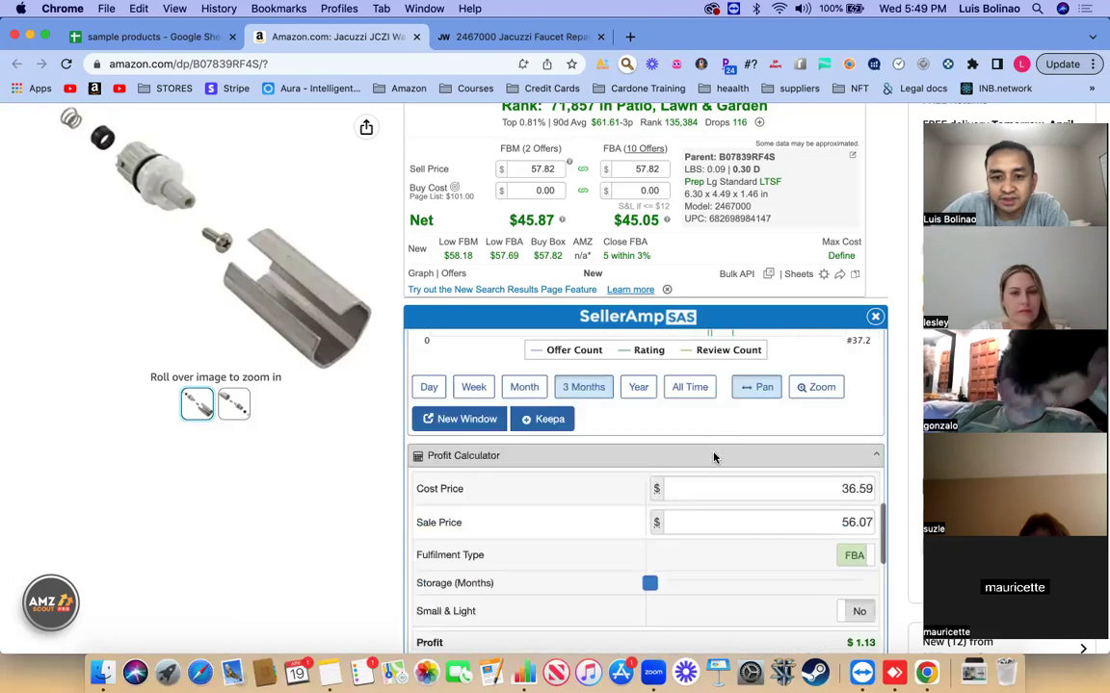
Step: Review SellerAmp's quick info, alerts, price charts and live seller offers for the Jacuzzi kit
scroll(708, 458, down, 2)
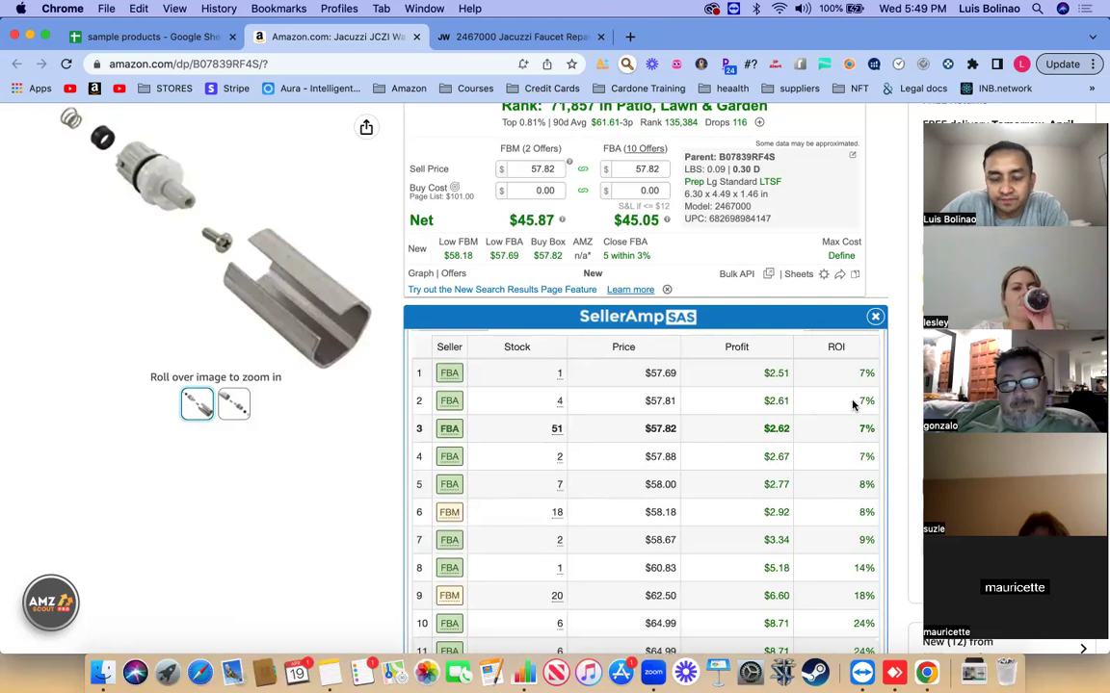
scroll(726, 461, up, 20)
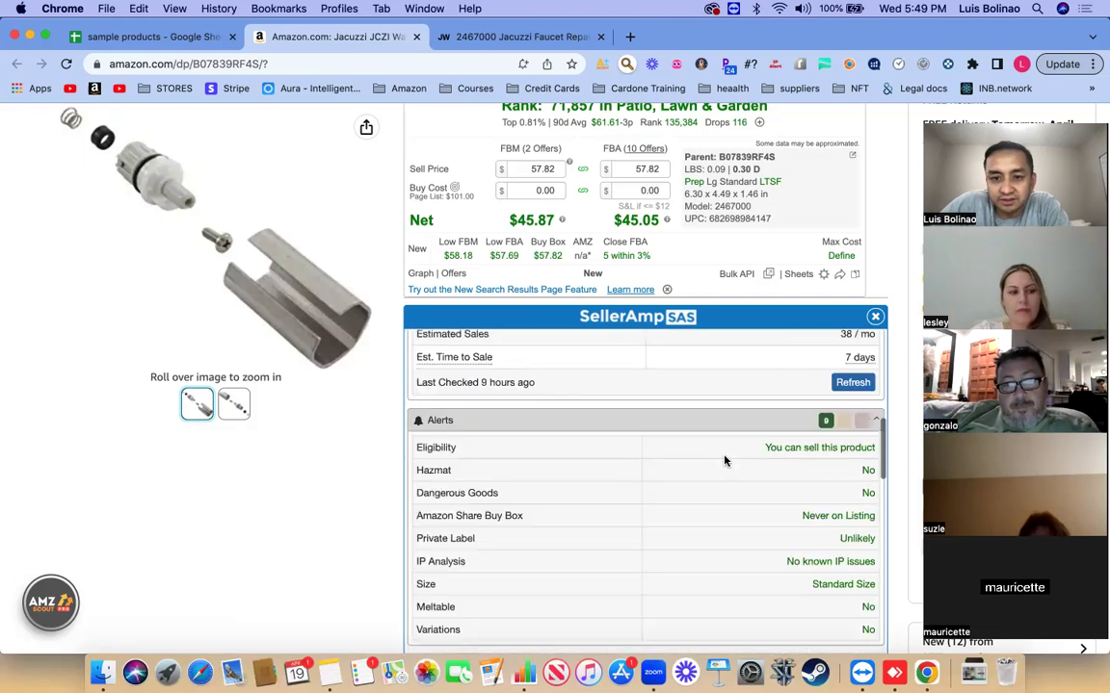
scroll(726, 461, up, 1)
scroll(725, 462, down, 1)
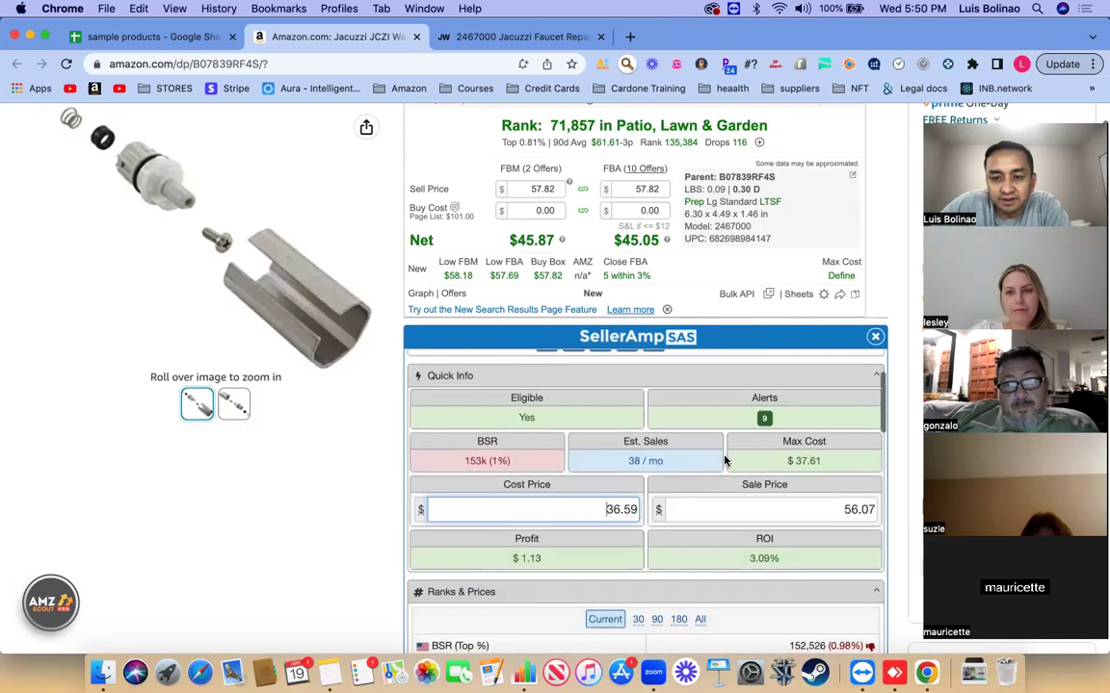
scroll(806, 385, down, 3)
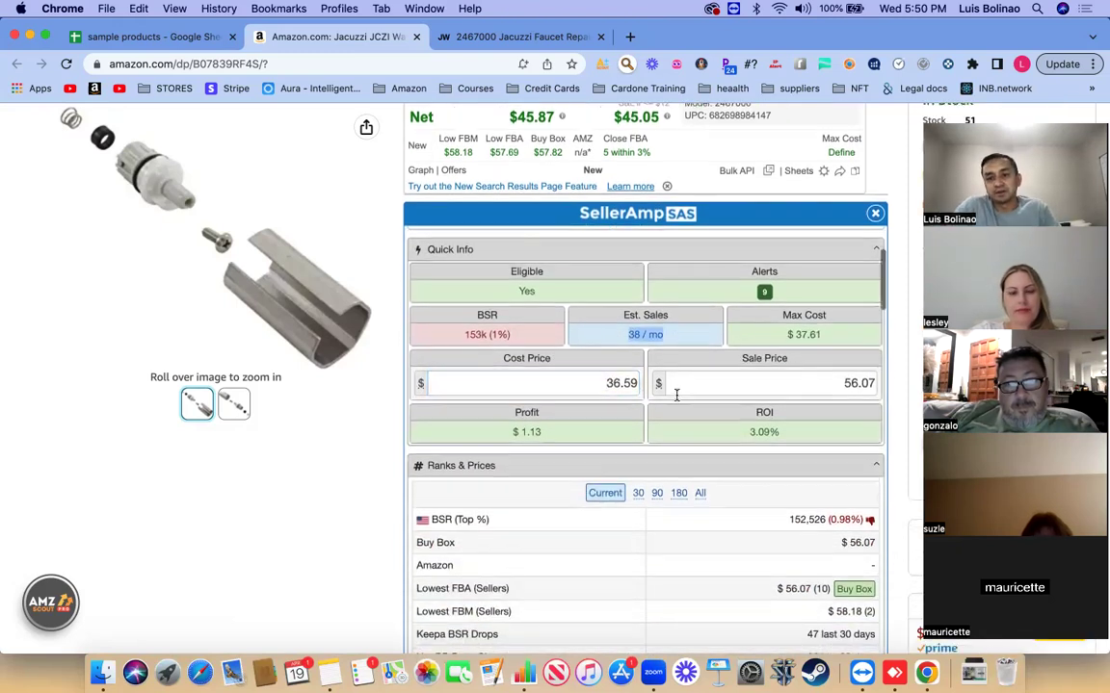
scroll(676, 395, down, 5)
scroll(676, 395, down, 10)
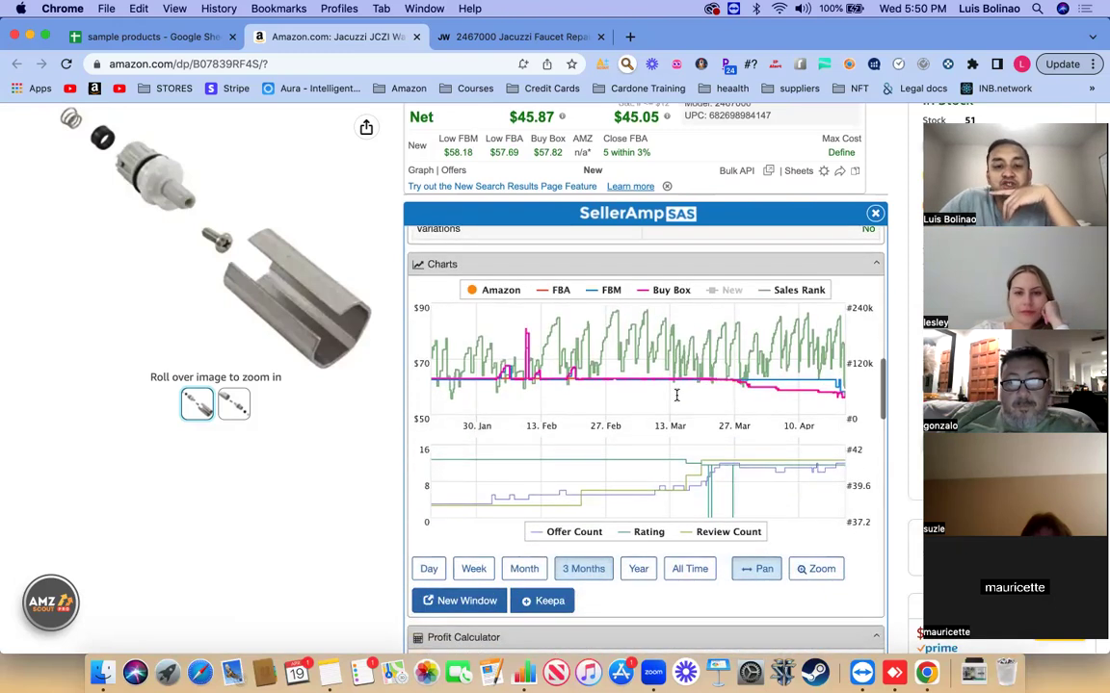
scroll(676, 395, down, 8)
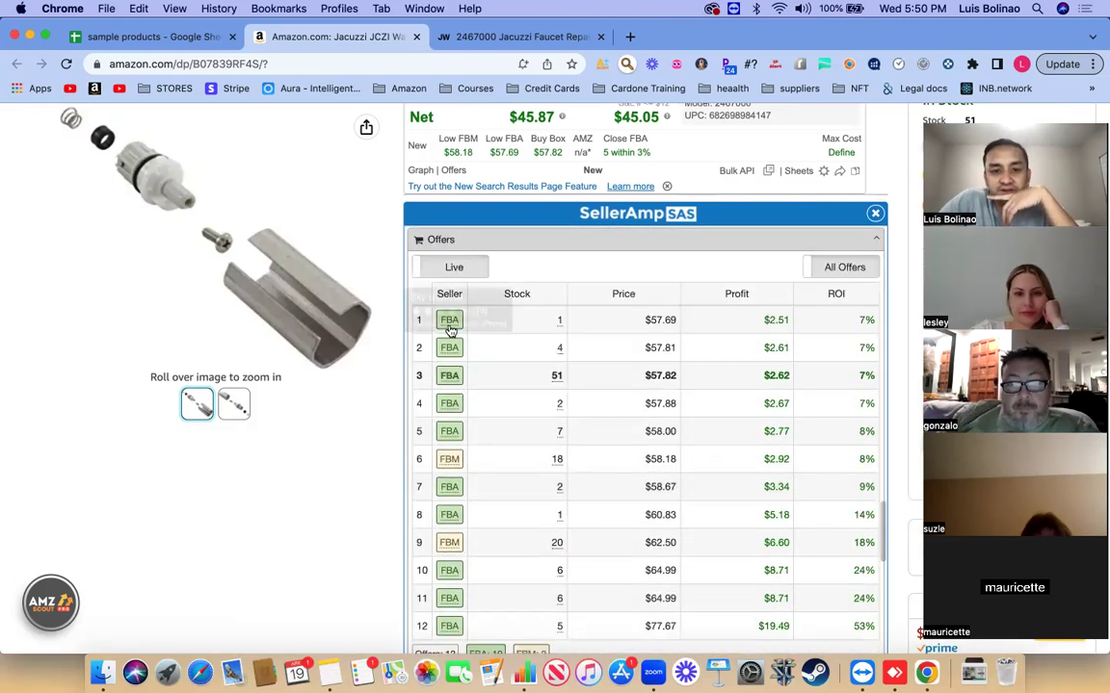
scroll(568, 496, down, 2)
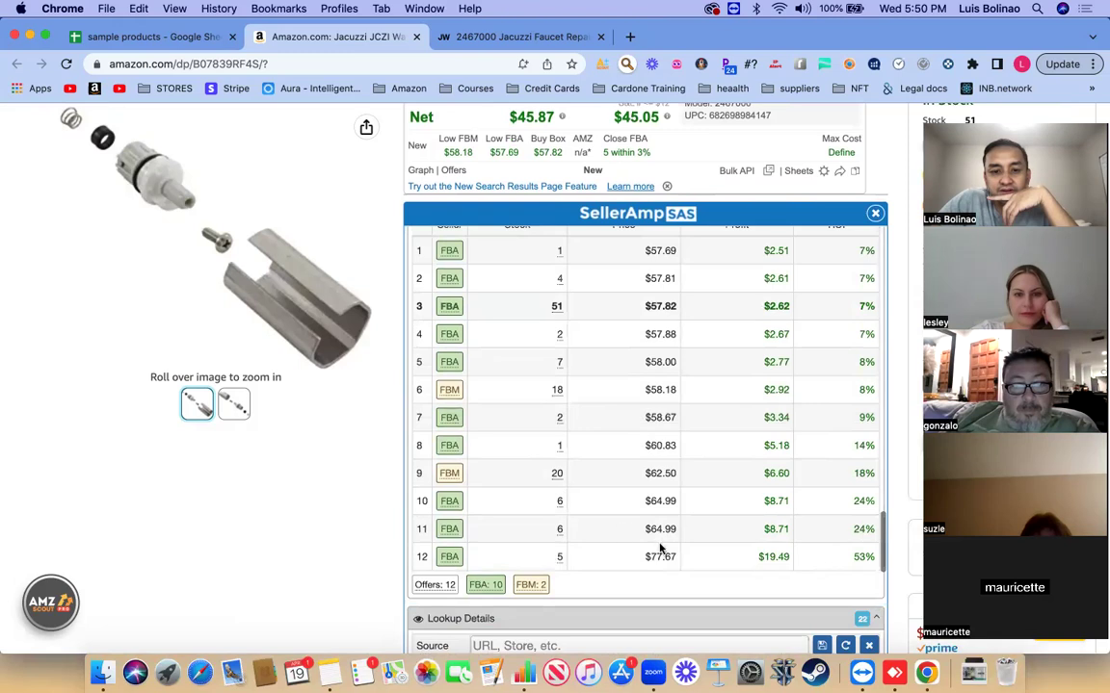
scroll(676, 511, up, 2)
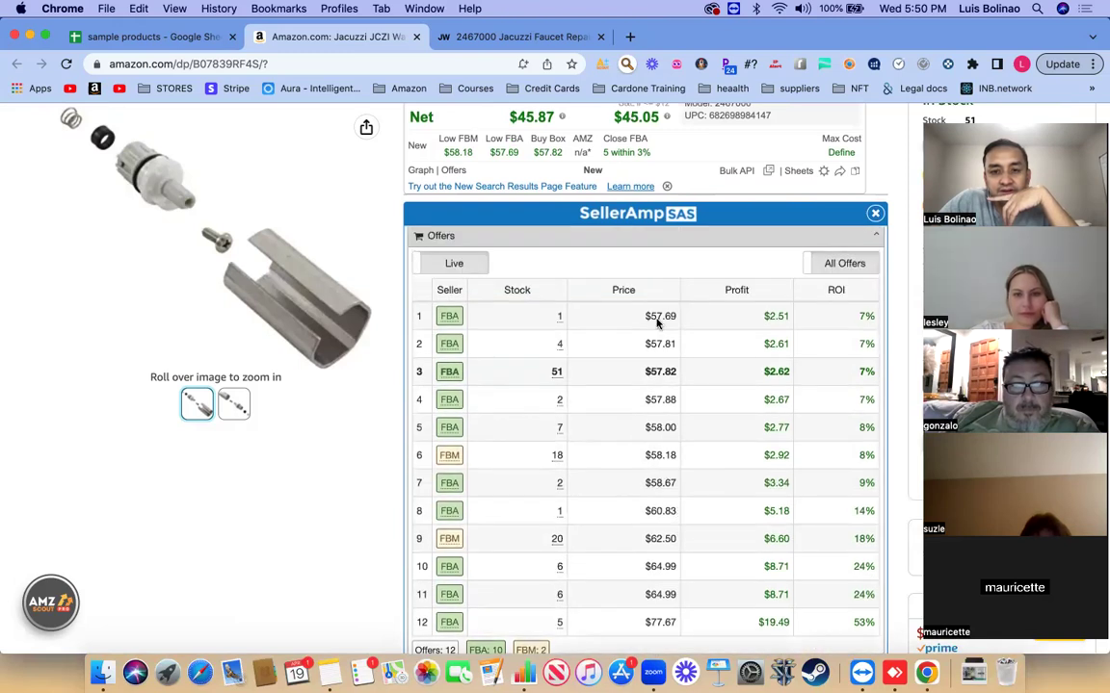
Step: Filter the Jacuzzi kit's offers to Prime Only, highlight the sellers' profit and ROI rows, and recheck the quick info
click(839, 270)
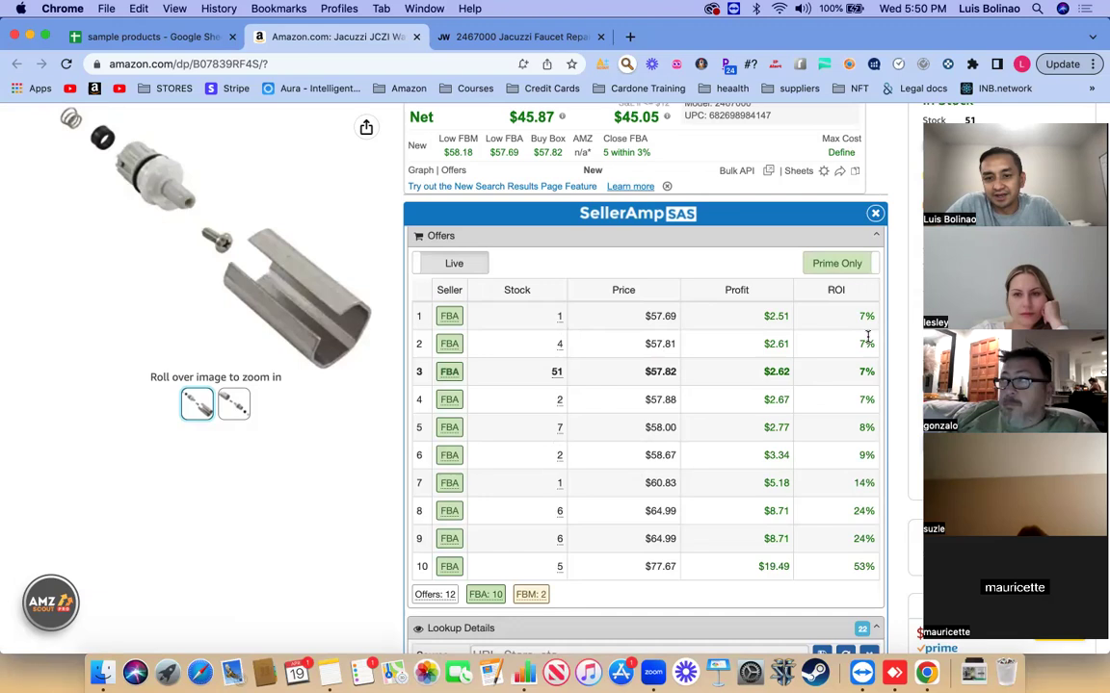
drag(838, 319, 883, 350)
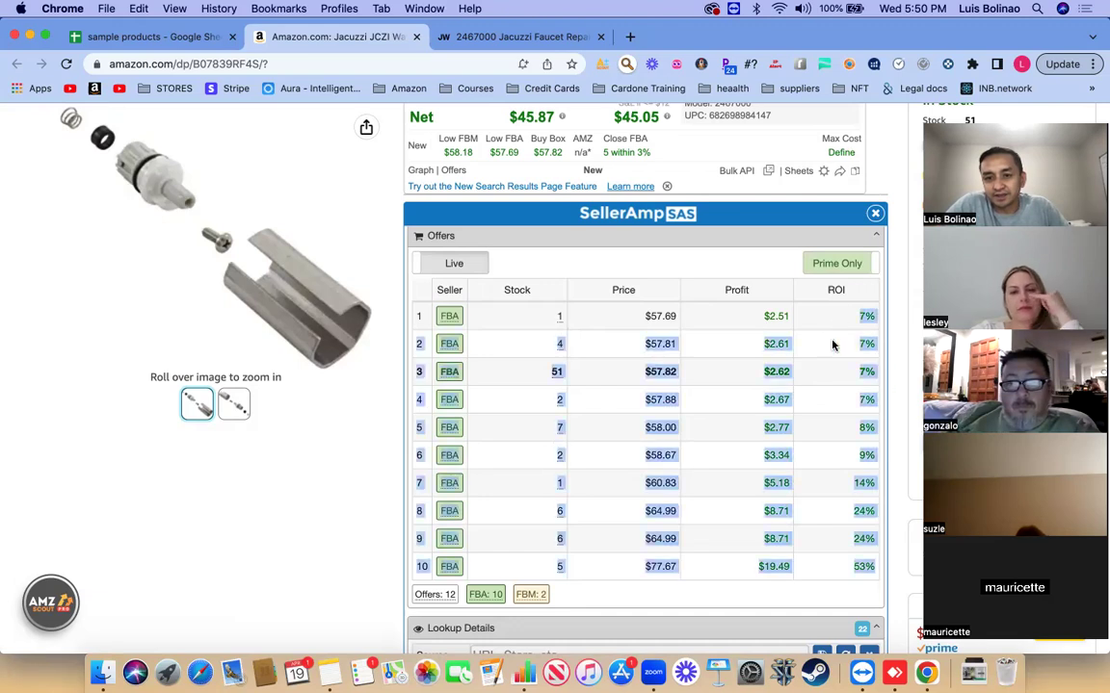
click(555, 334)
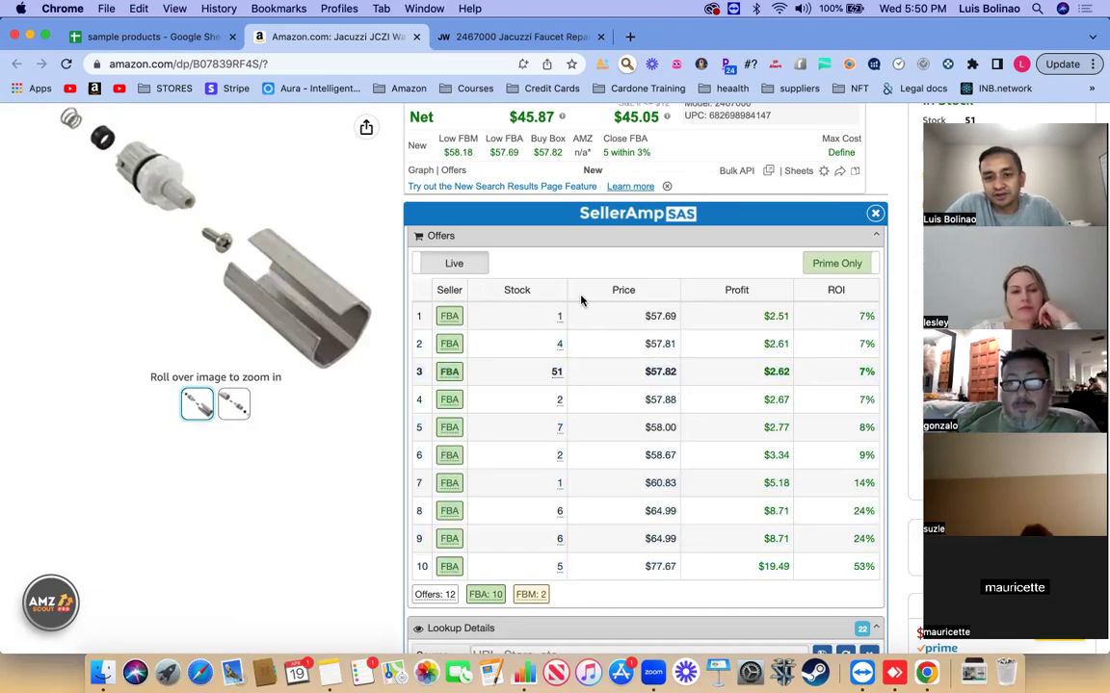
drag(543, 320, 819, 322)
drag(652, 320, 524, 322)
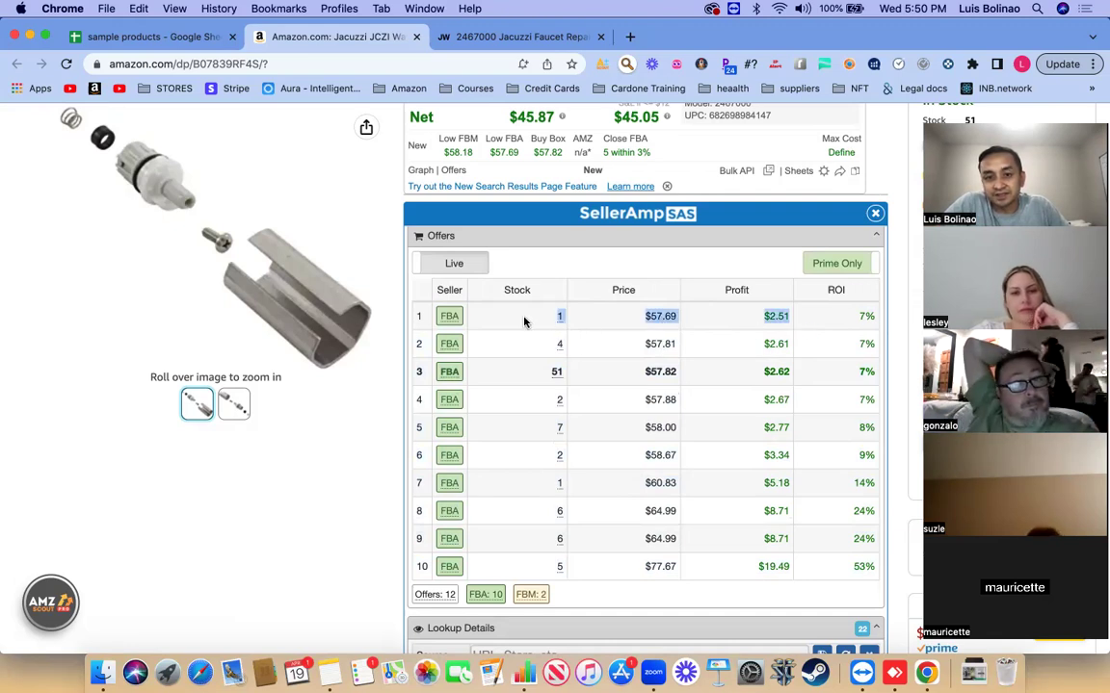
drag(837, 322, 884, 321)
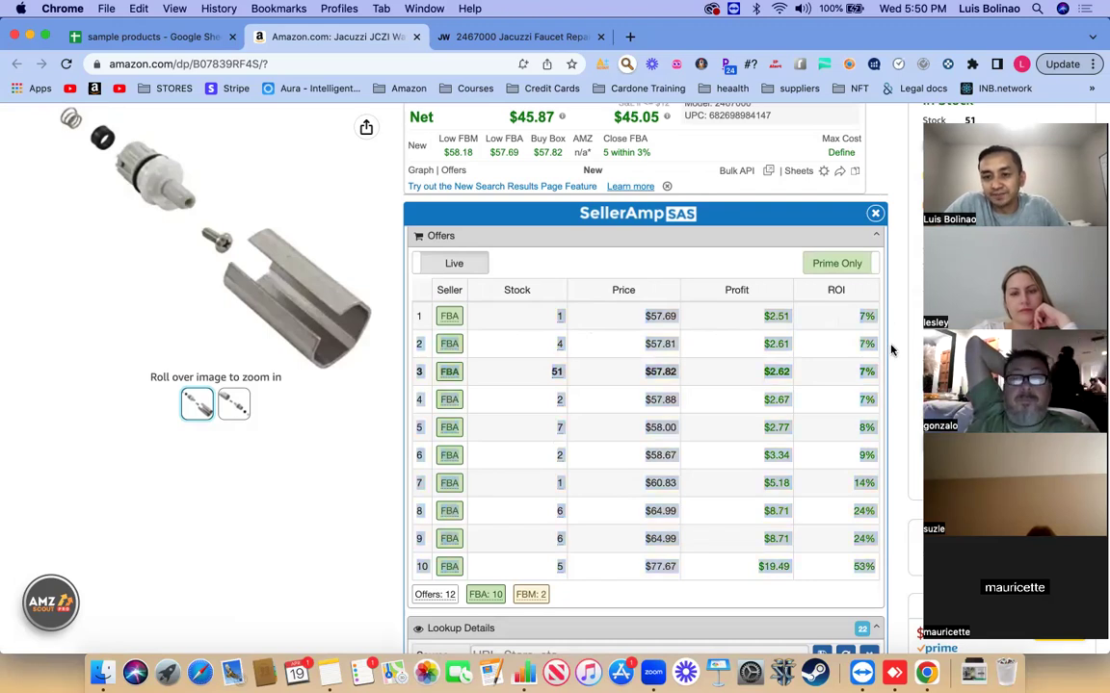
click(848, 428)
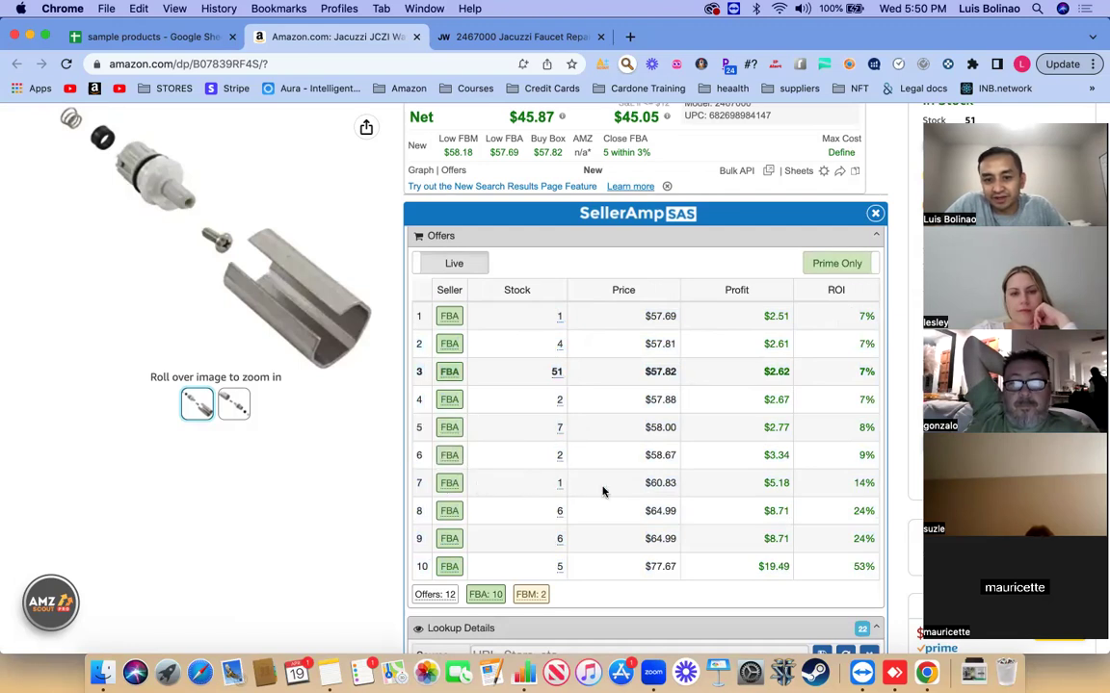
drag(553, 482, 879, 544)
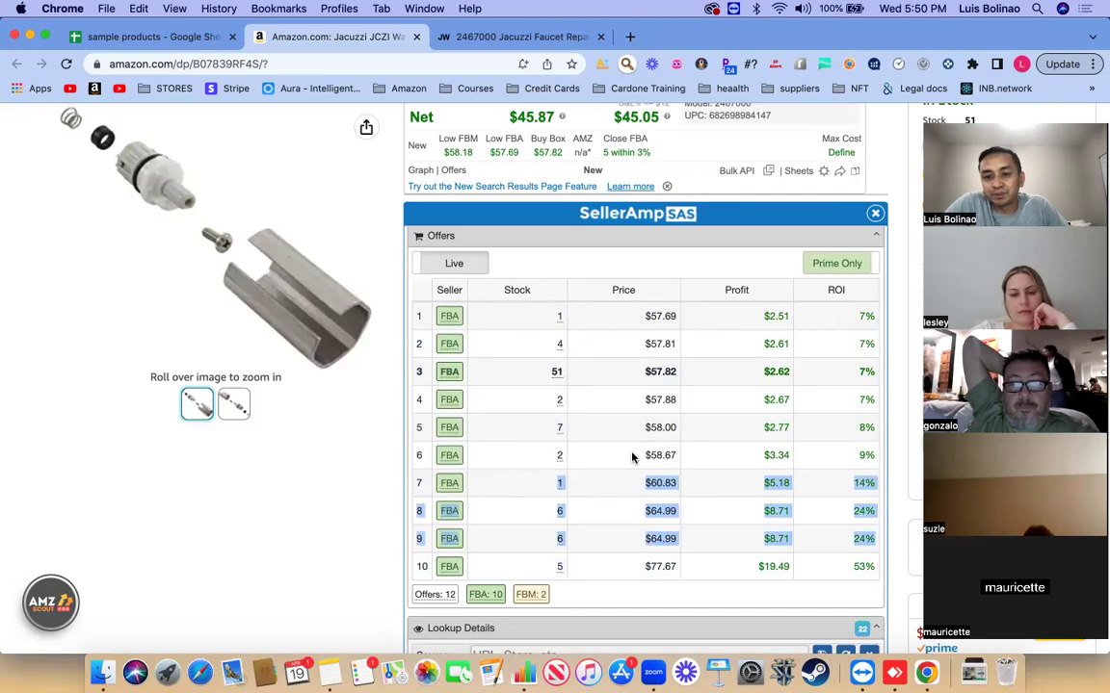
scroll(632, 457, up, 15)
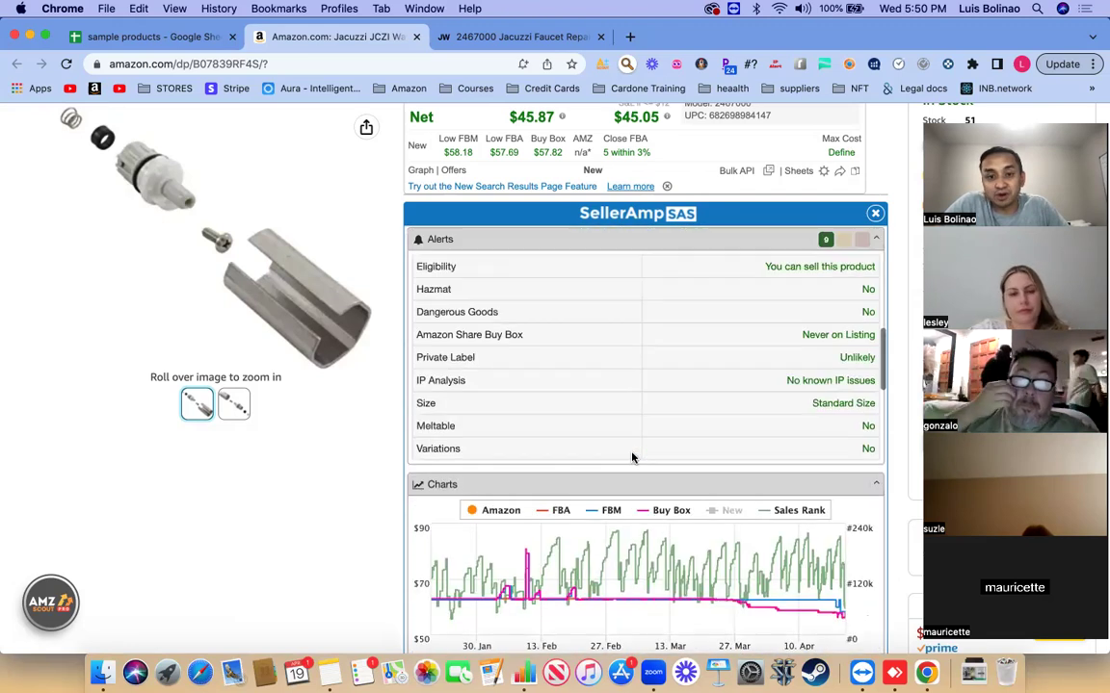
scroll(632, 458, up, 4)
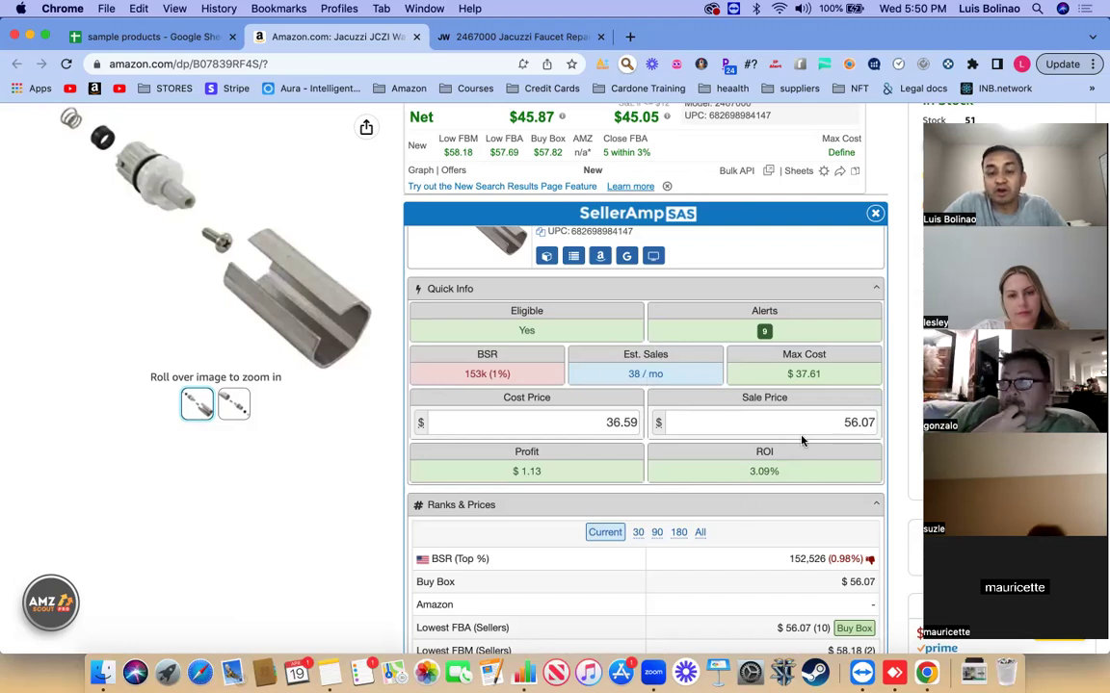
click(1013, 640)
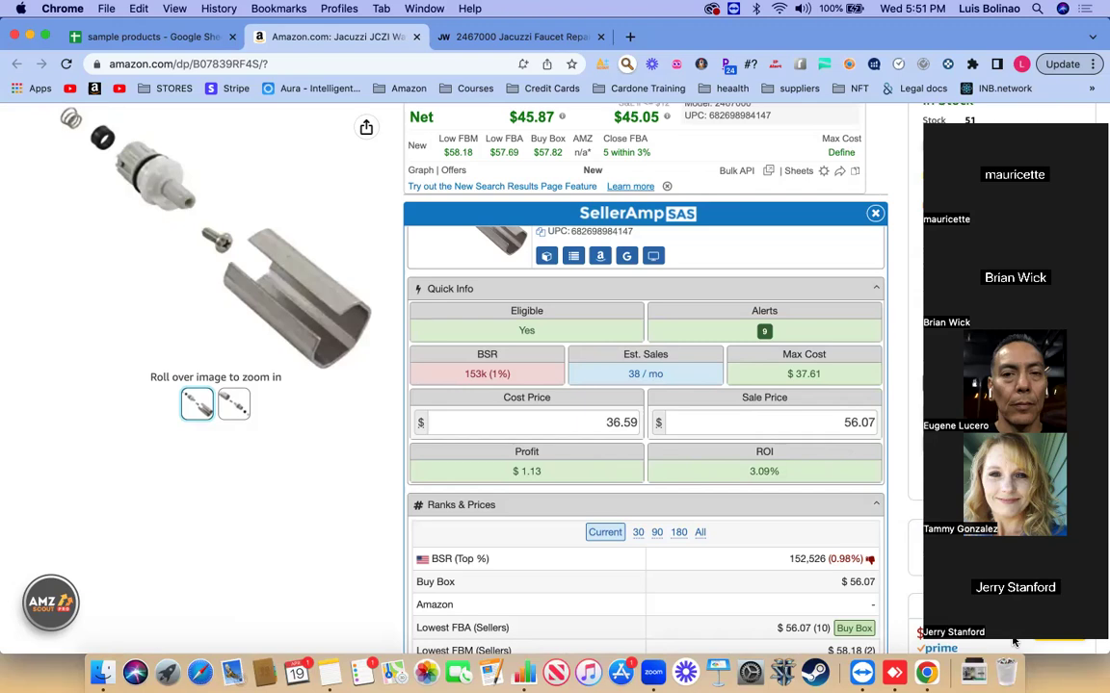
click(1015, 129)
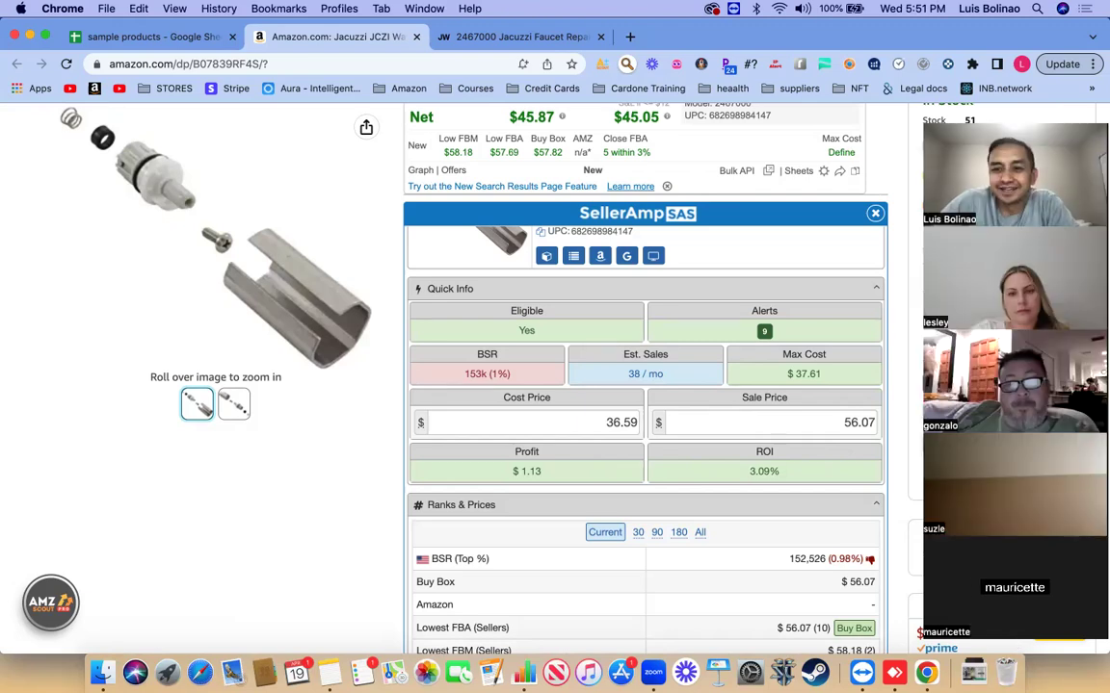
Step: Record "low roi" in cell E6 of the sample products sheet for the Jacuzzi kit and close its listing tabs
click(160, 38)
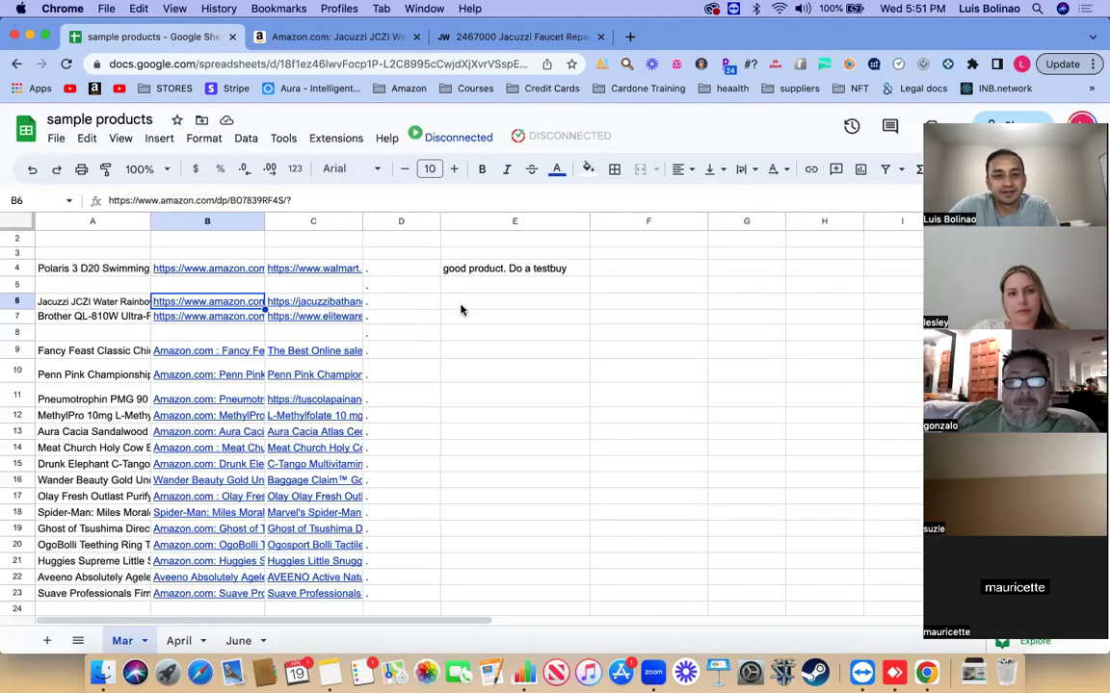
click(461, 305)
text(low roi)
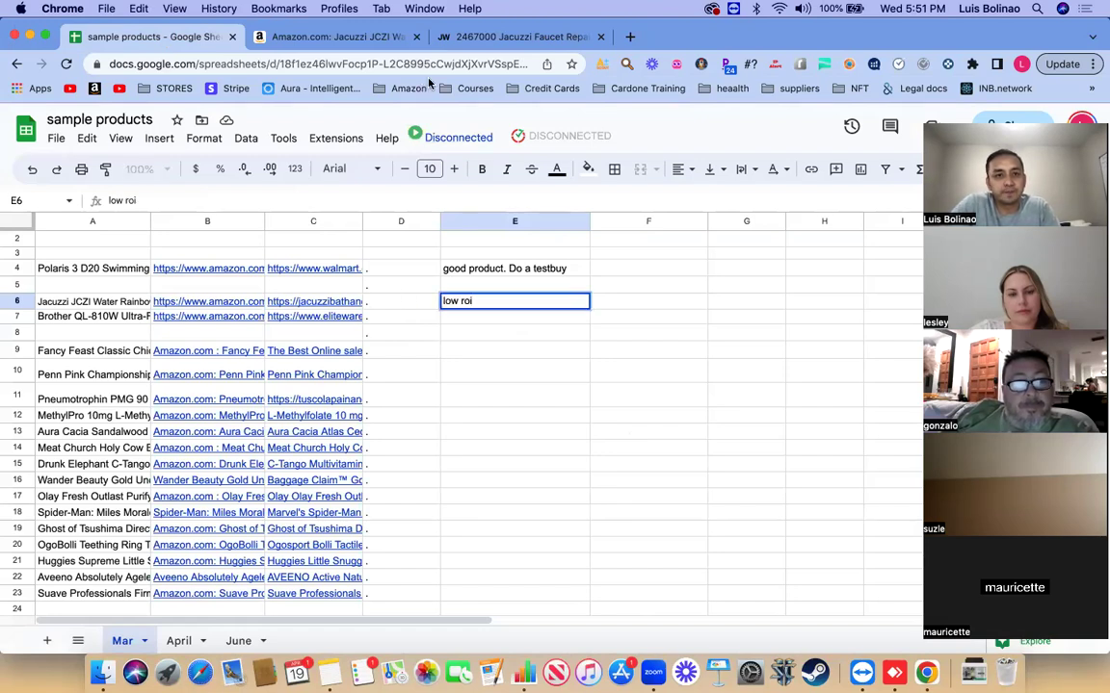
click(416, 36)
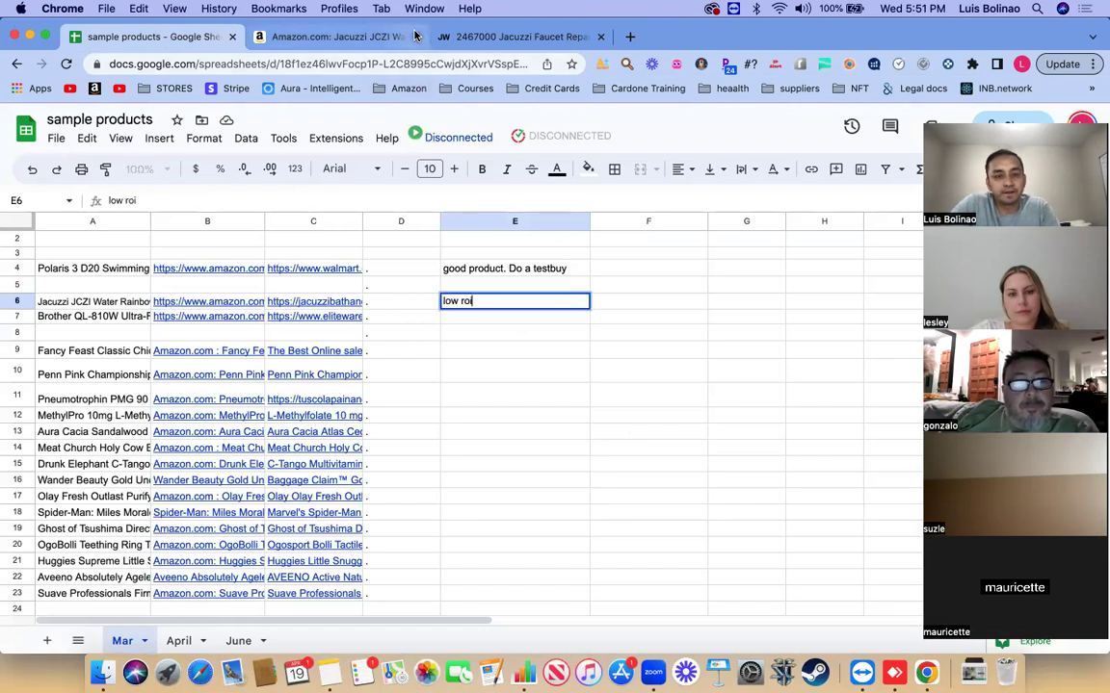
Step: Open the supplier and Amazon links for Fancy Feast Classic Chicken in row 9 and show the supplier page
click(298, 350)
click(337, 373)
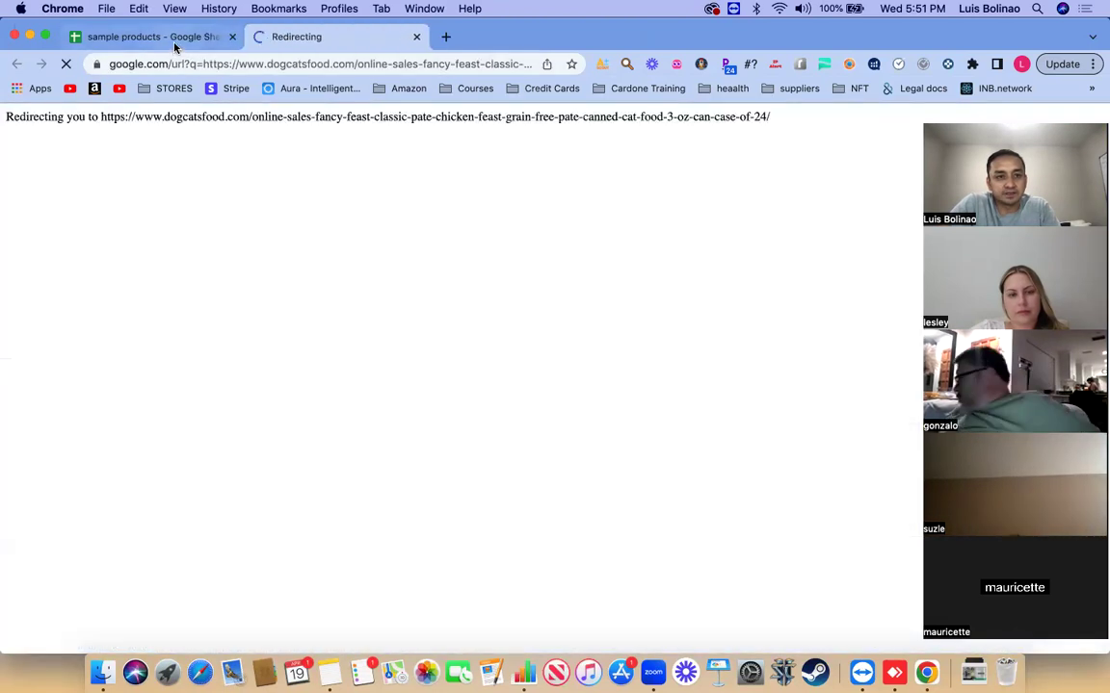
click(178, 37)
click(219, 352)
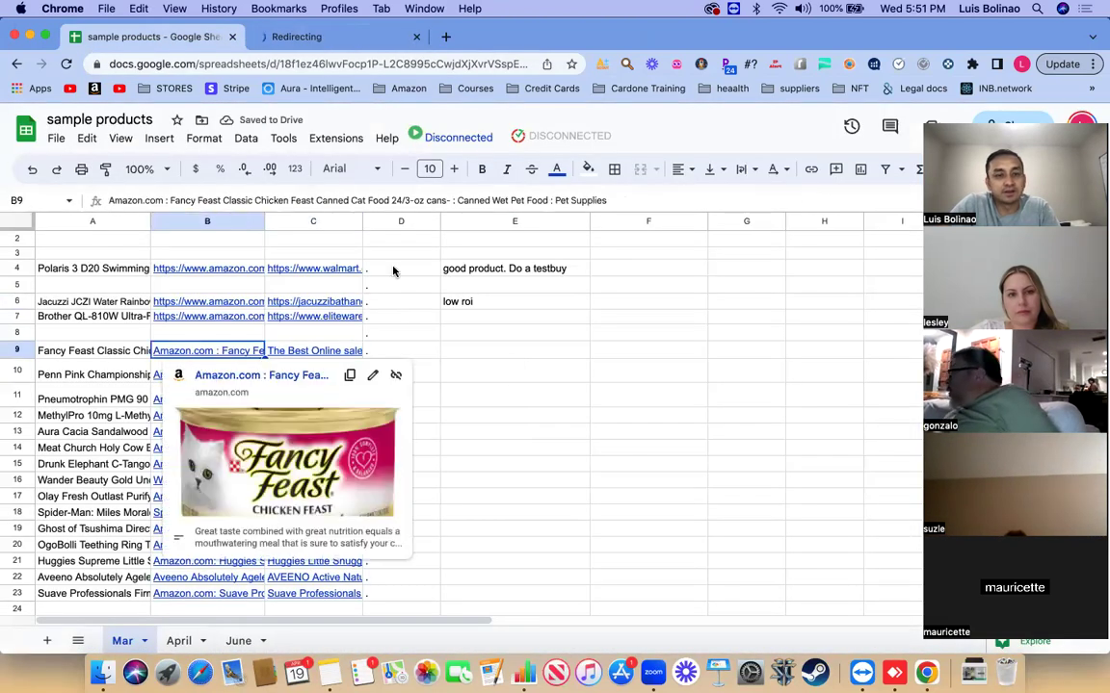
click(228, 378)
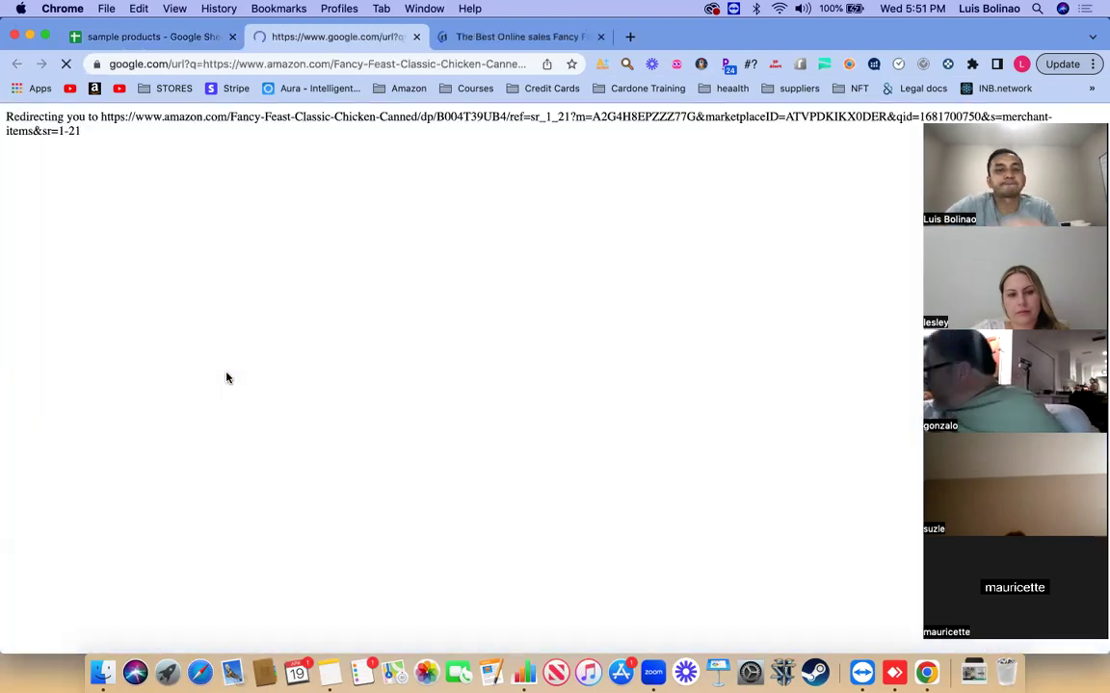
click(528, 38)
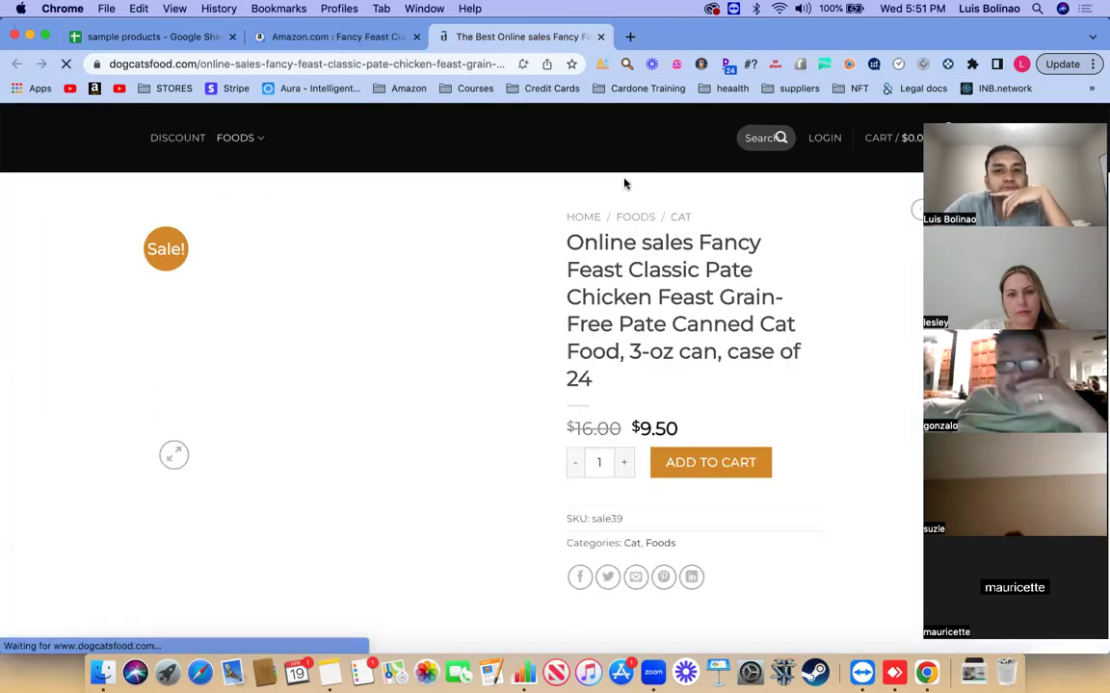
Step: Shrink the meeting's video strip to the speaker only and move it clear of the supplier page's cart
mouse_move(917, 140)
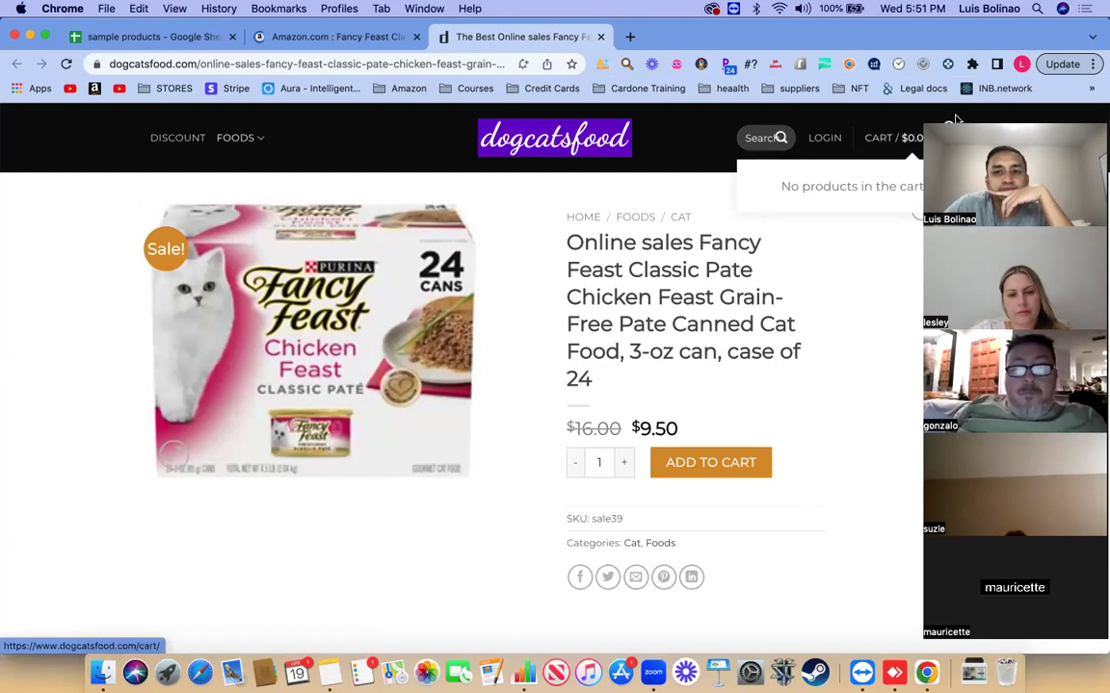
click(956, 116)
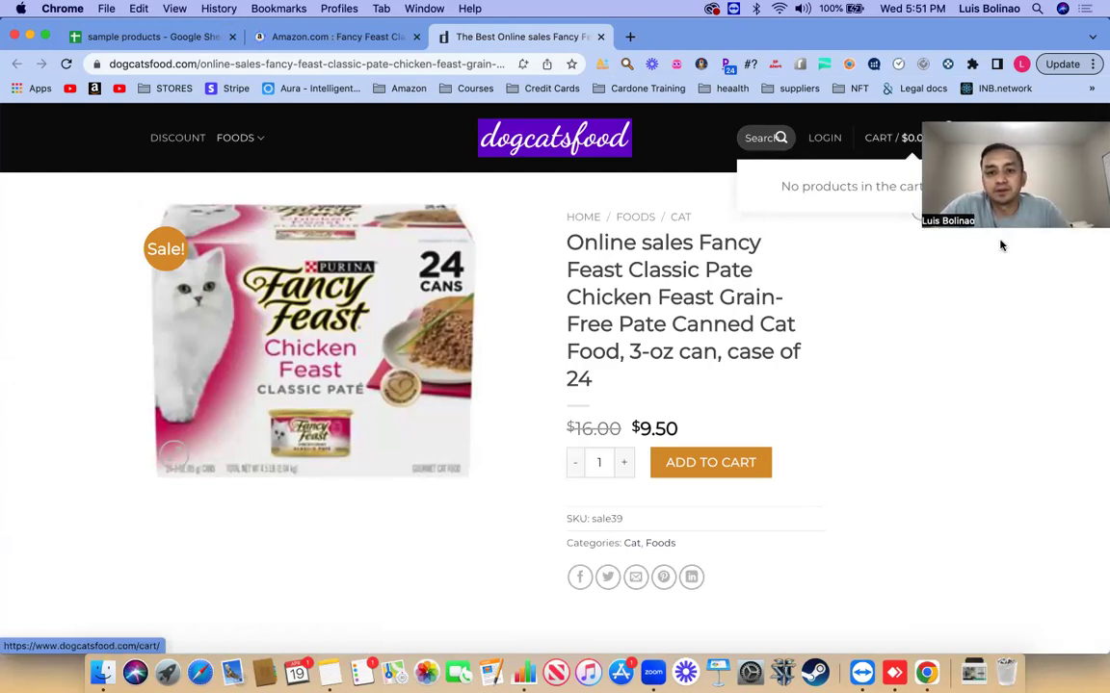
drag(1049, 111, 1031, 254)
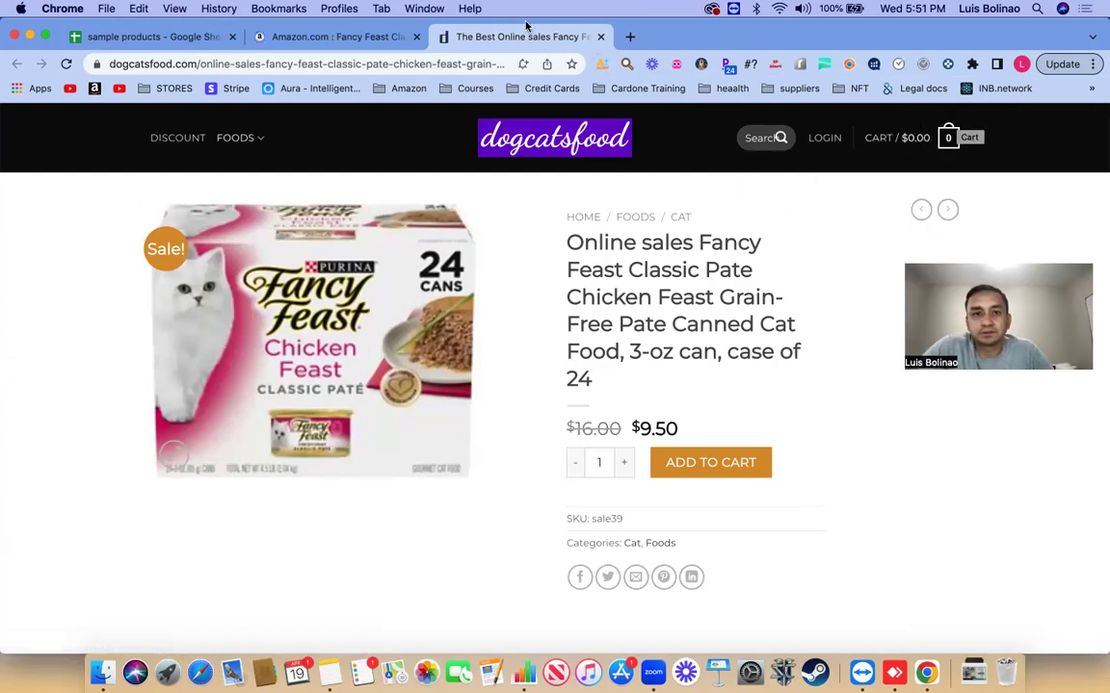
Step: Compare the Fancy Feast titles, pack sizes and photos on the Amazon listing and the supplier page
click(310, 36)
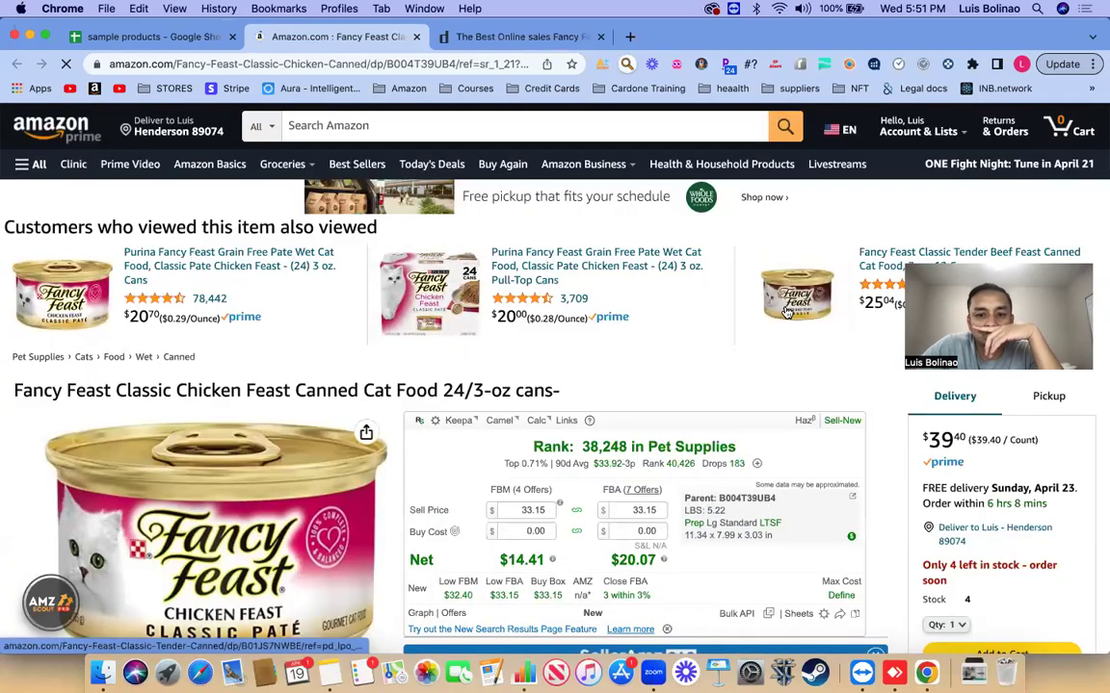
scroll(837, 354, down, 3)
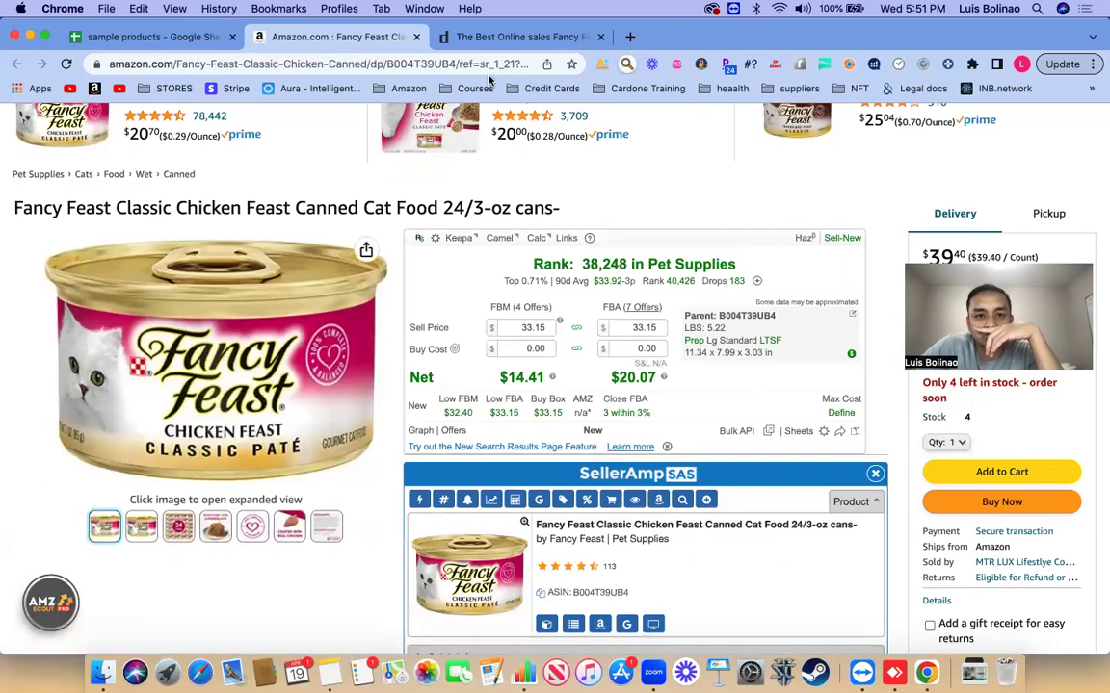
click(512, 37)
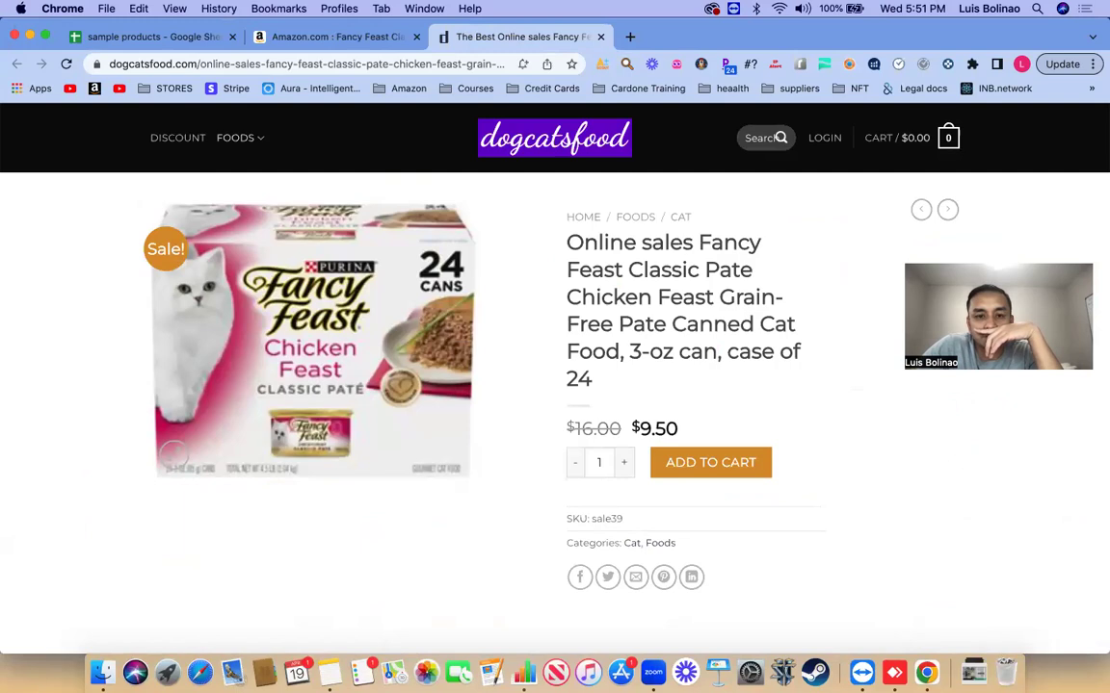
click(950, 256)
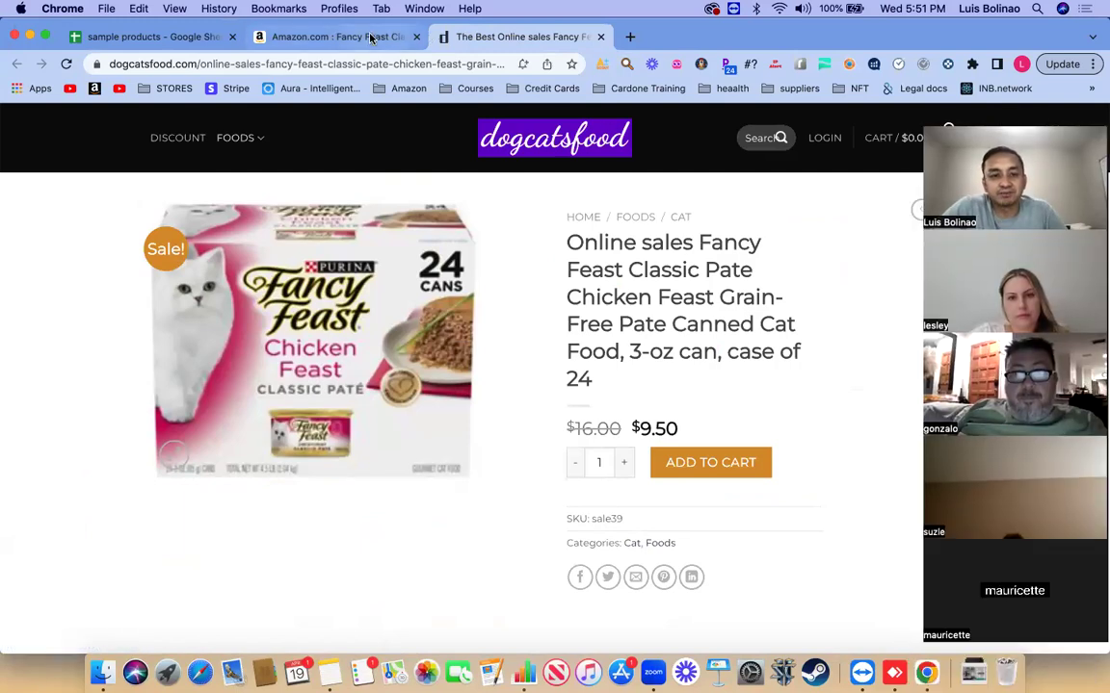
click(371, 37)
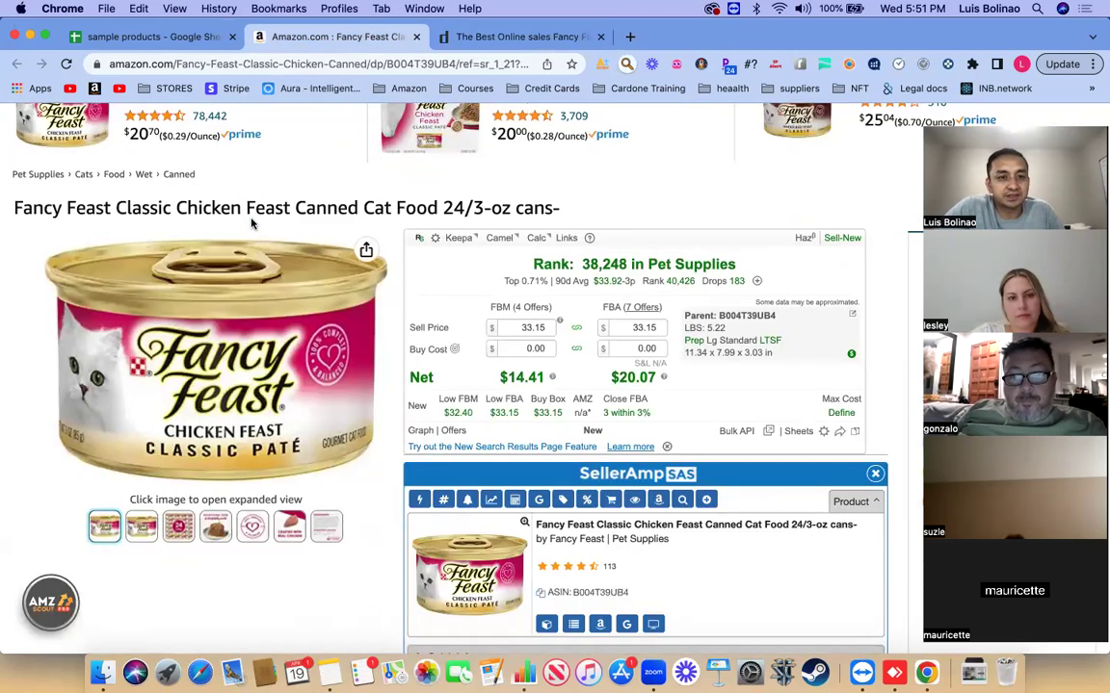
click(520, 36)
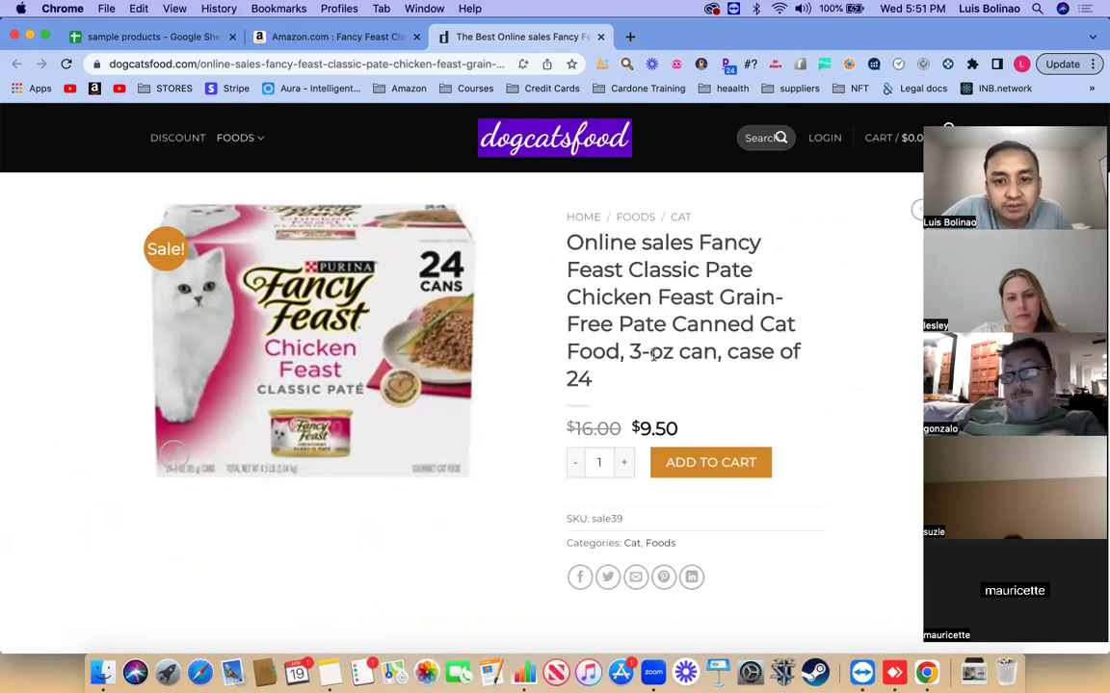
Step: Compare the Fancy Feast price and product details on the supplier page with the Amazon listing, including the supplier's reviews section
click(397, 34)
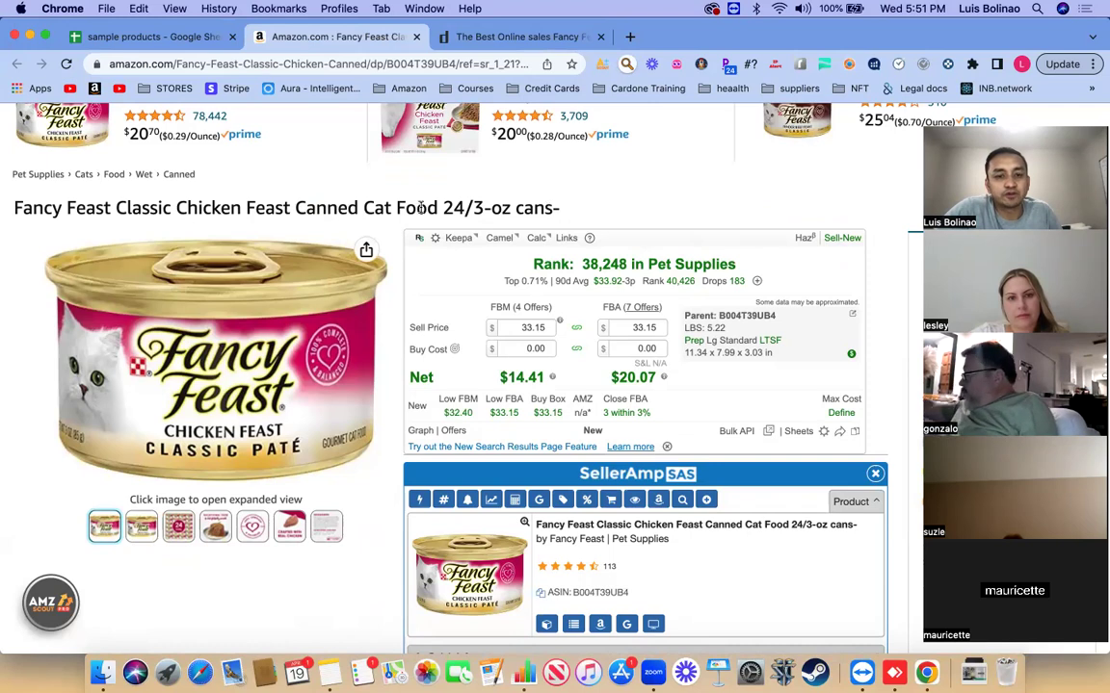
click(544, 38)
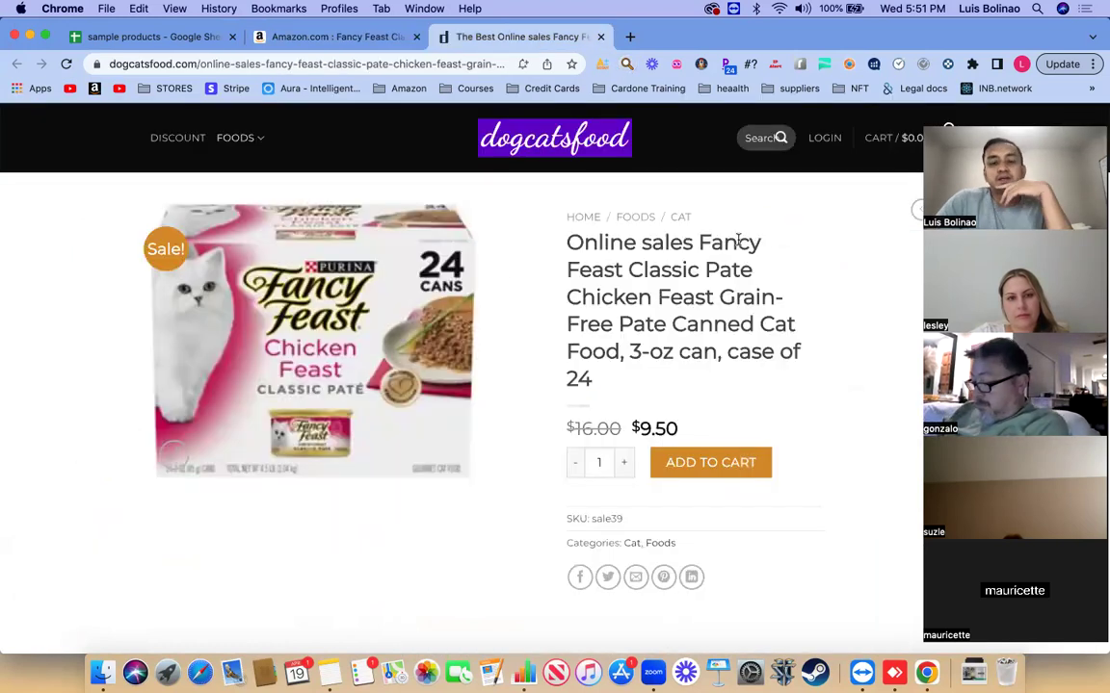
scroll(853, 290, down, 3)
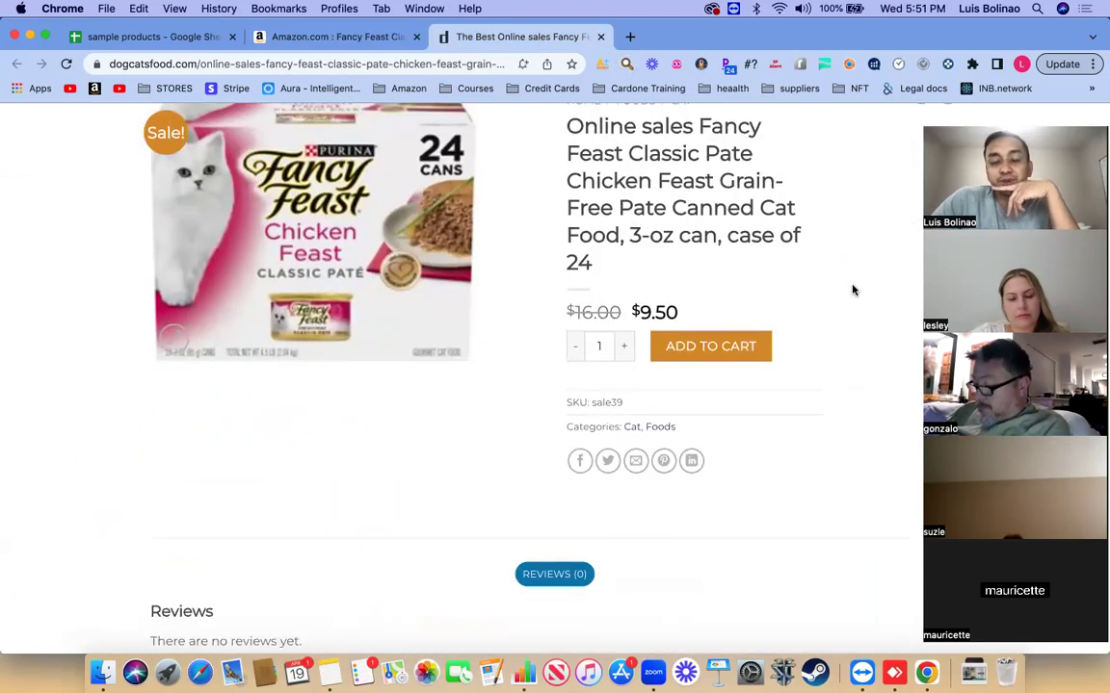
scroll(852, 290, up, 3)
click(356, 43)
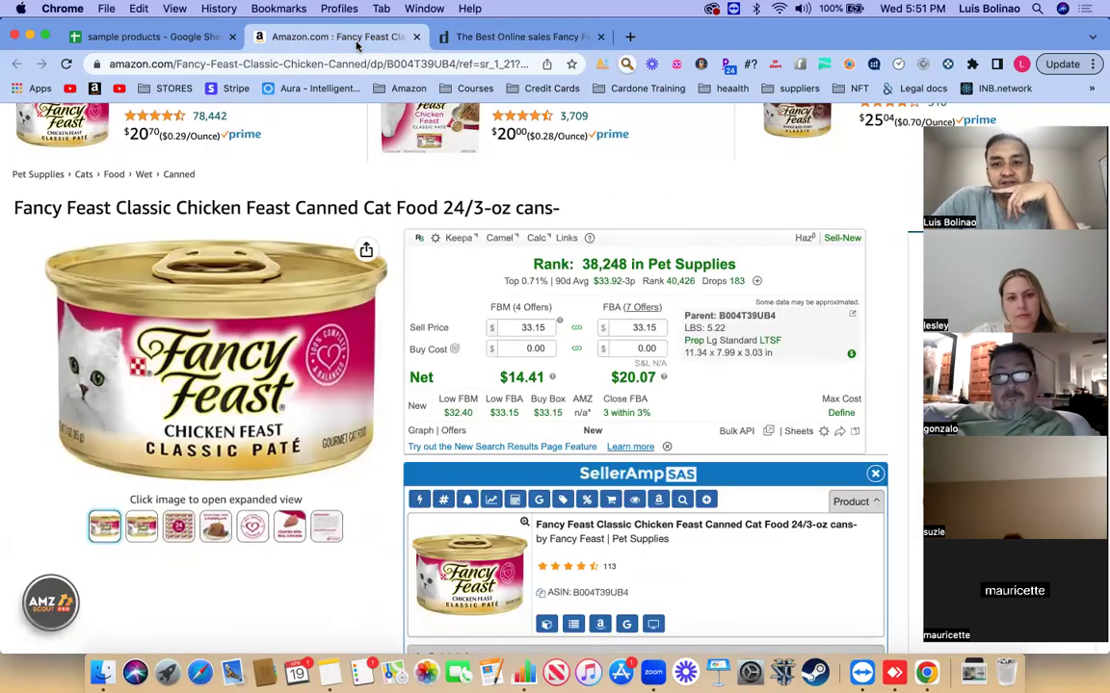
Step: Shrink the meeting's video strip to the speaker only and check the Amazon listing's delivery offer before returning to the supplier page
click(955, 121)
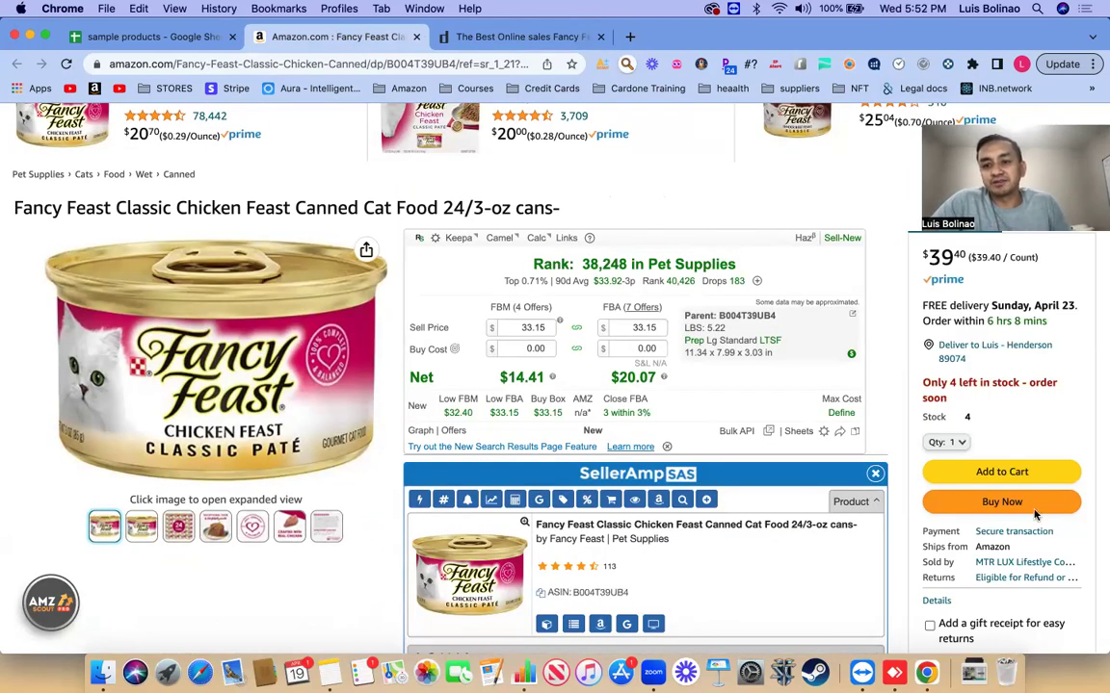
scroll(971, 164, down, 2)
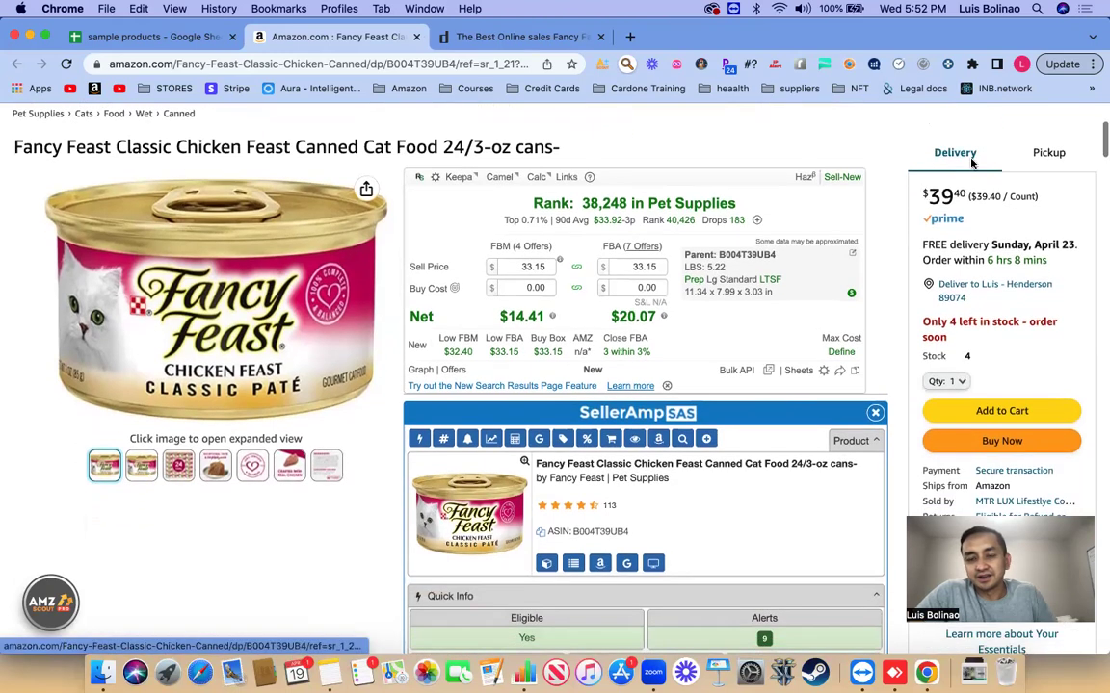
click(519, 39)
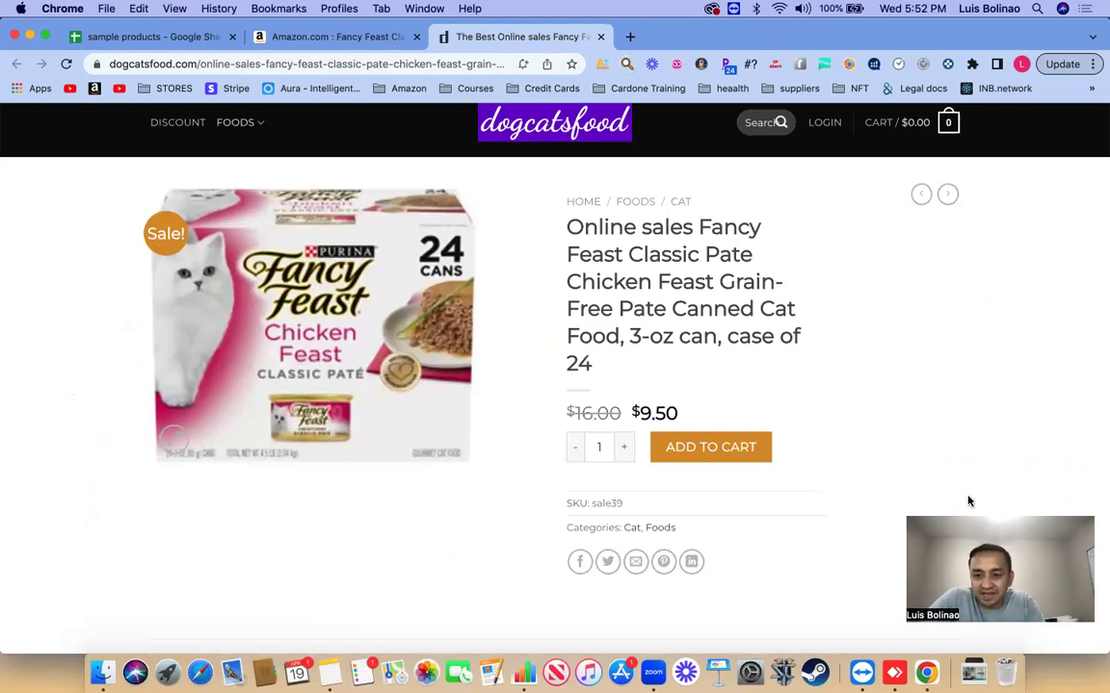
Step: Open Google in a new tab and start a search query with the word "review"
click(630, 37)
text(google)
key(Return)
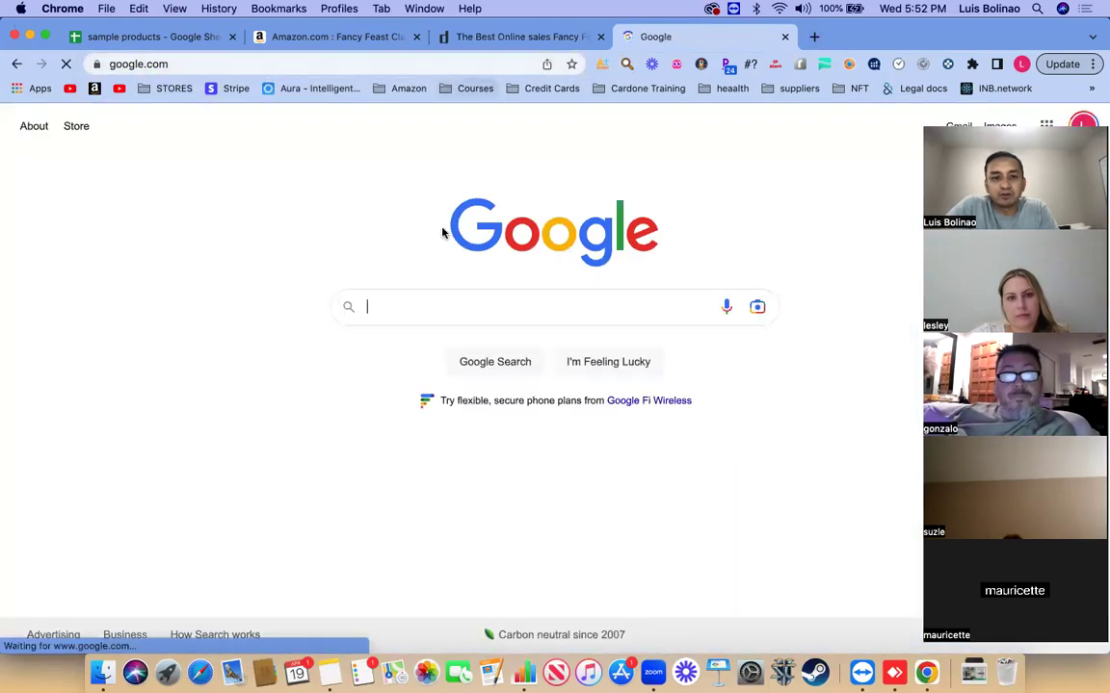
text(reb)
key(BackSpace)
text(view)
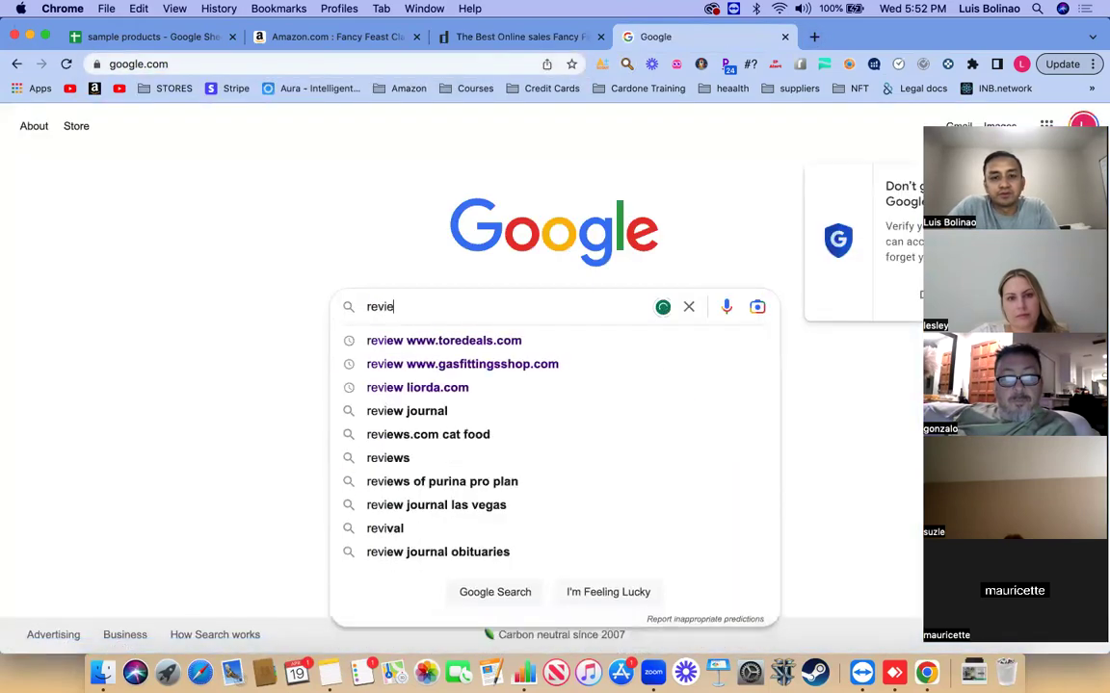
click(510, 37)
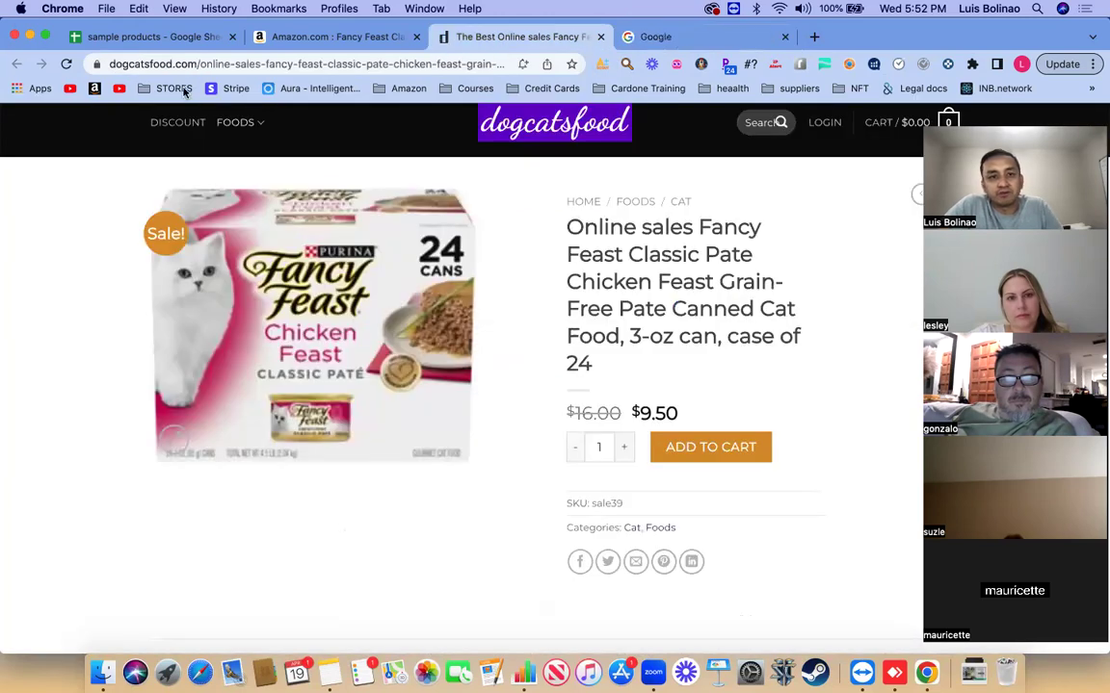
click(163, 66)
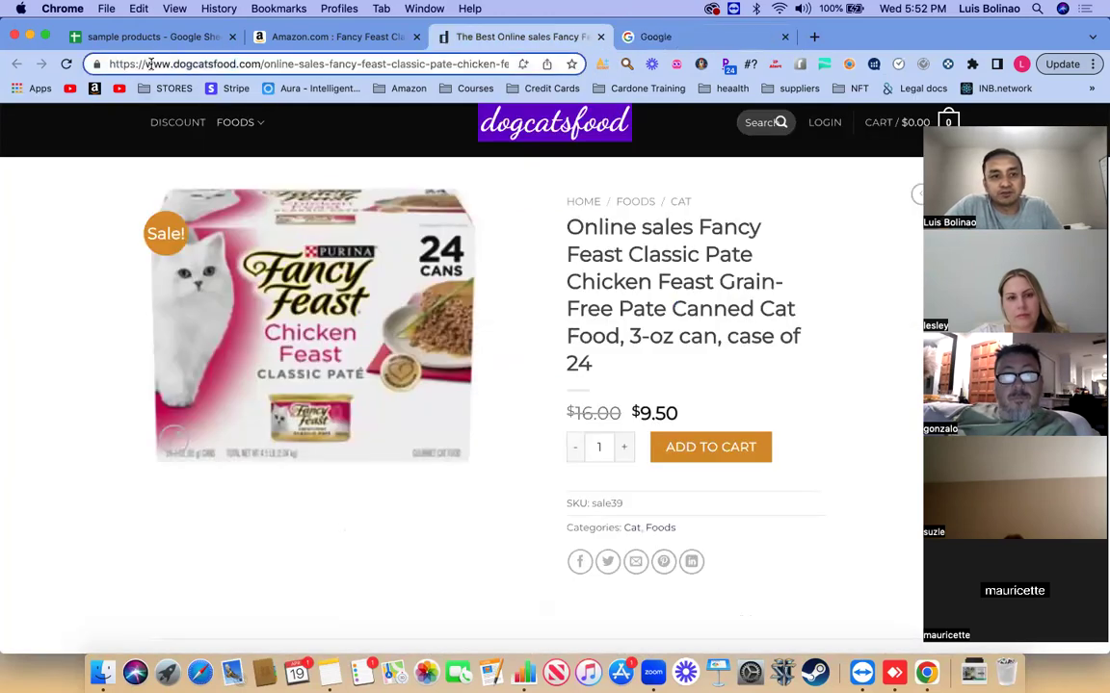
drag(147, 65, 258, 65)
key(super+c)
click(663, 37)
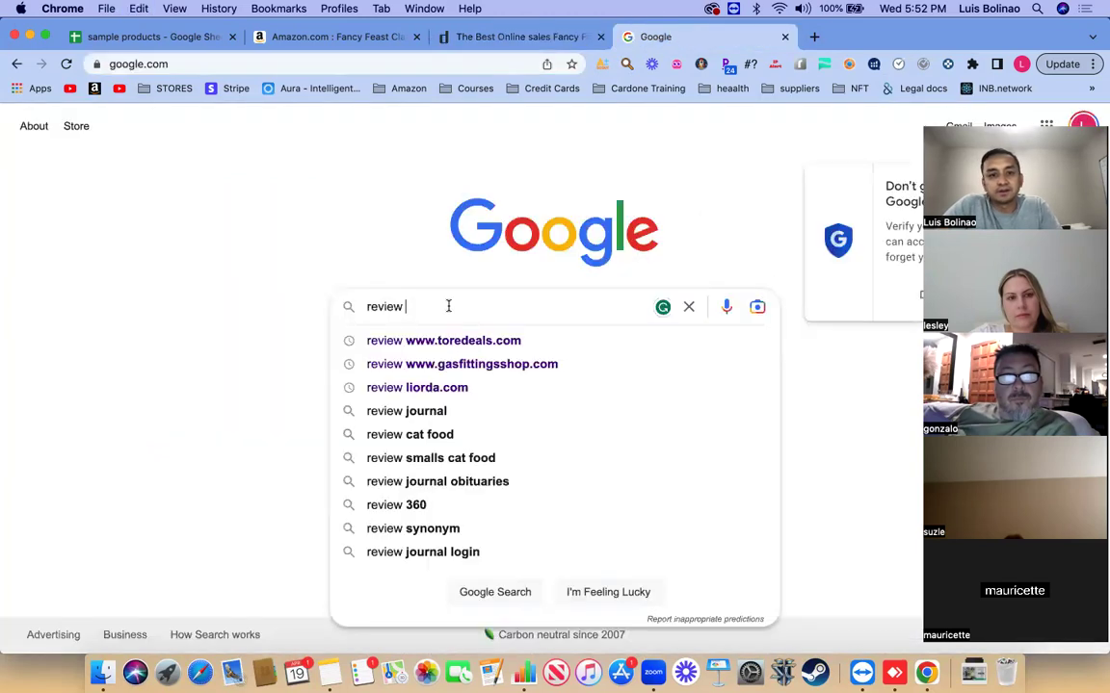
key(super+v)
key(Return)
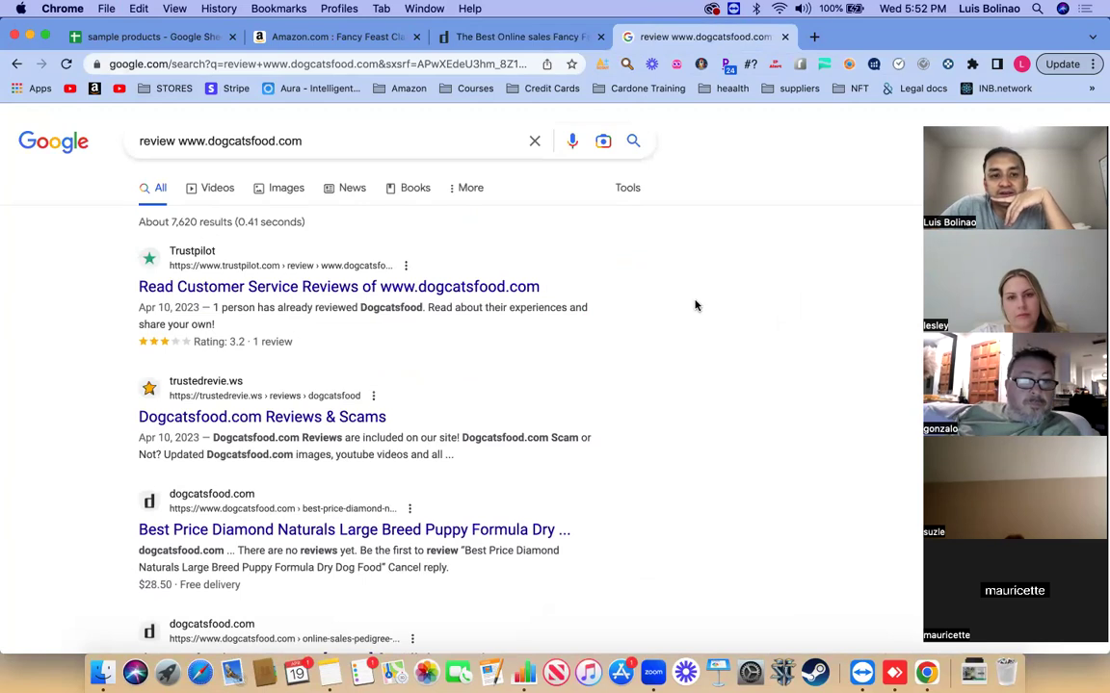
scroll(696, 305, down, 1)
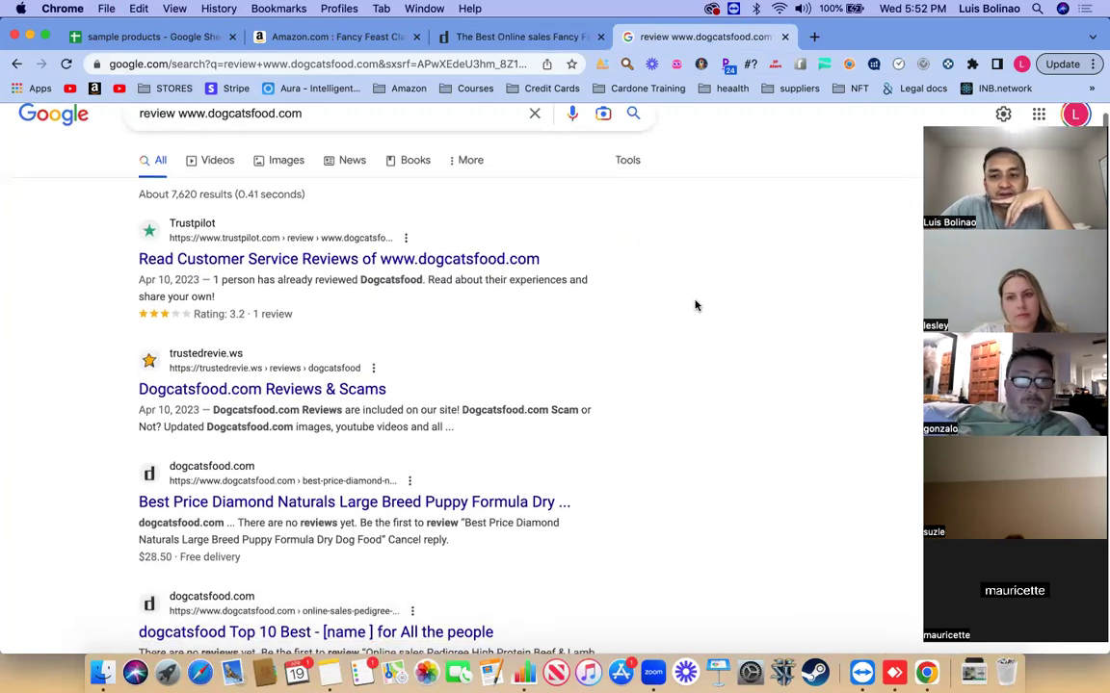
Step: Compare the supplier's sale price for the Fancy Feast case with the Amazon selling price and net figures
click(530, 39)
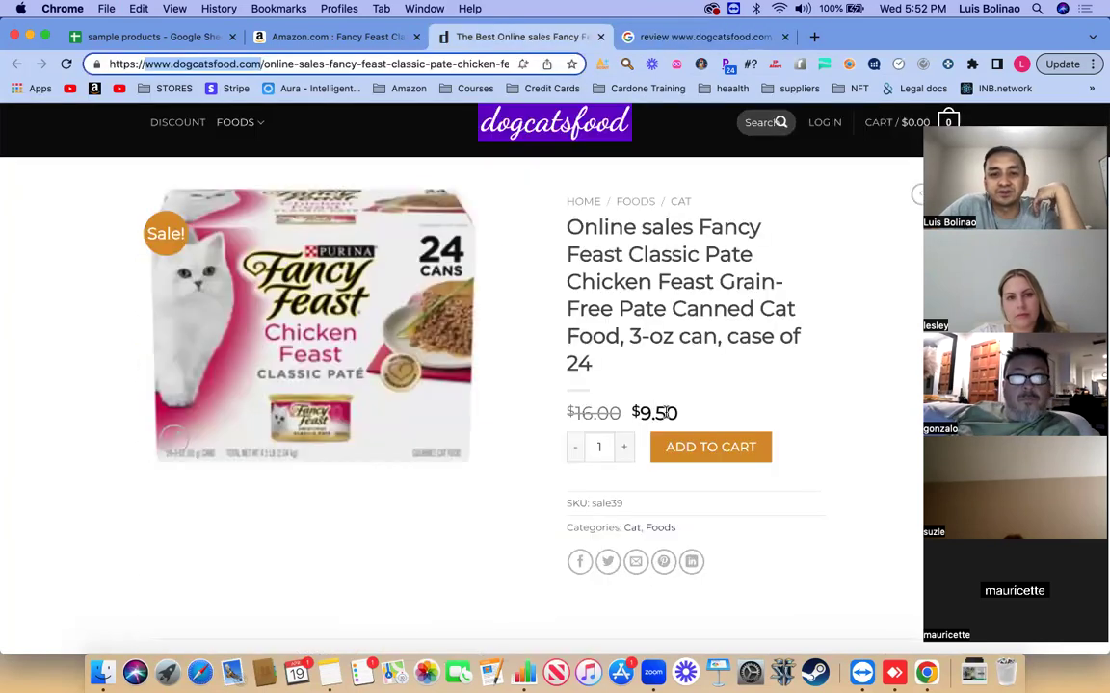
click(313, 43)
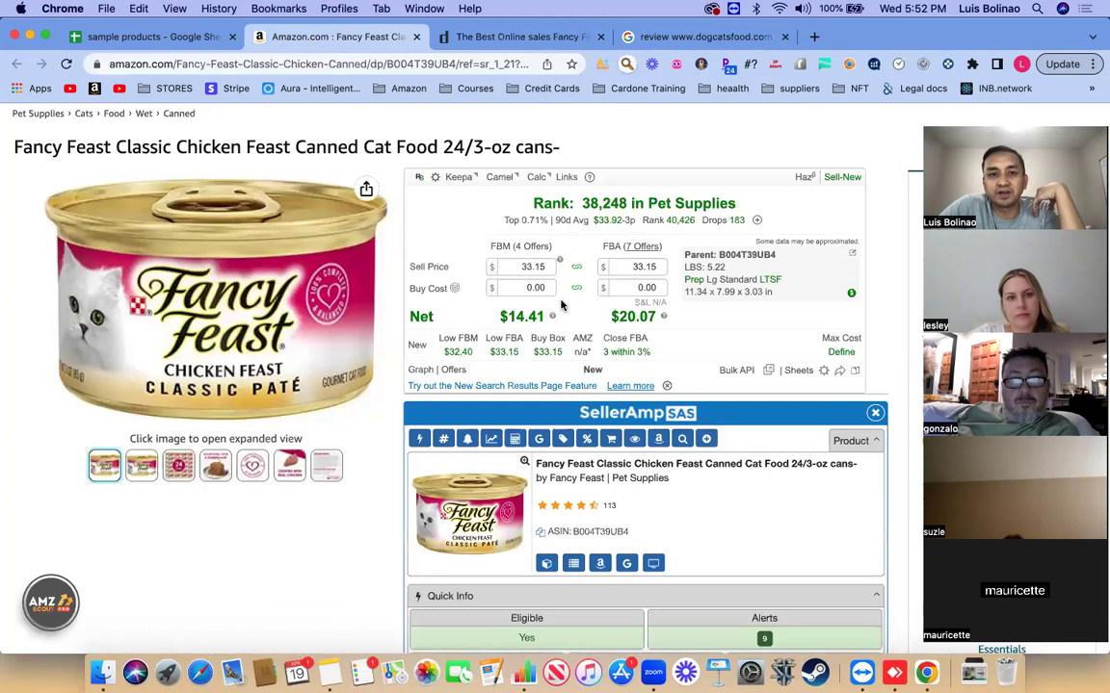
click(534, 39)
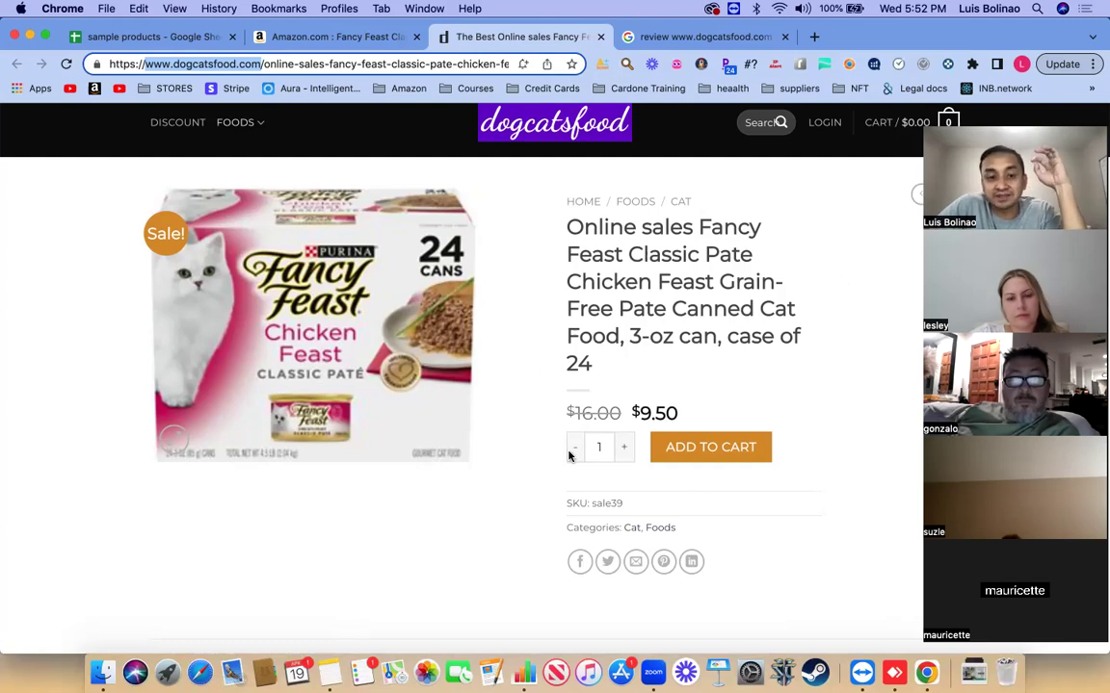
click(700, 39)
scroll(631, 323, down, 1)
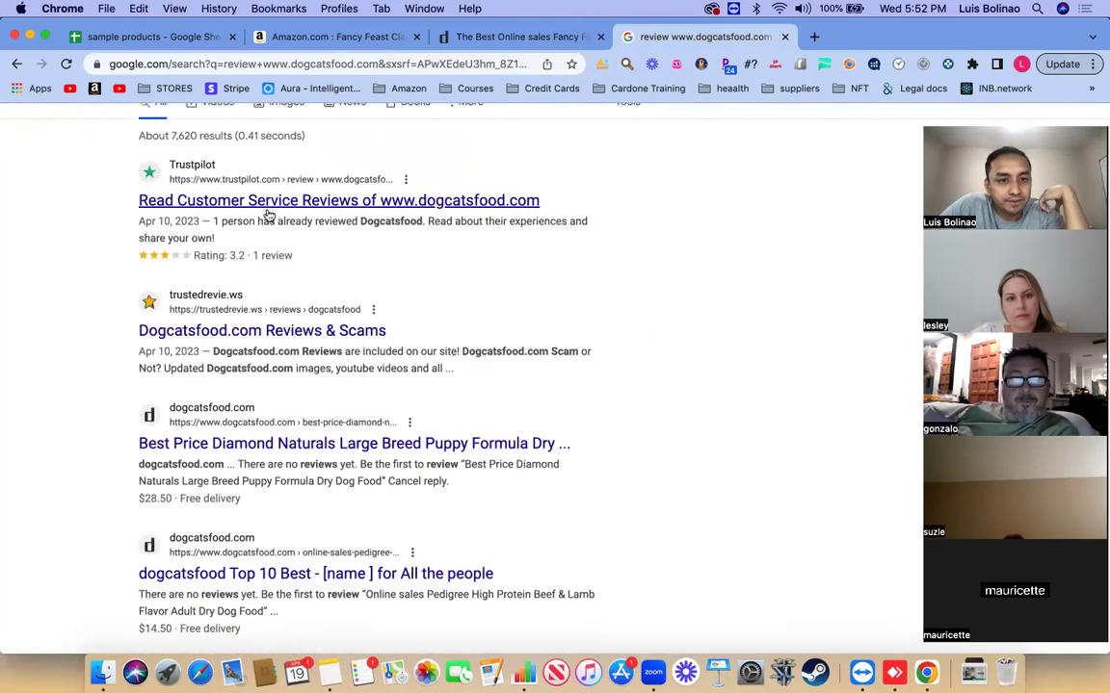
right_click(270, 208)
click(294, 218)
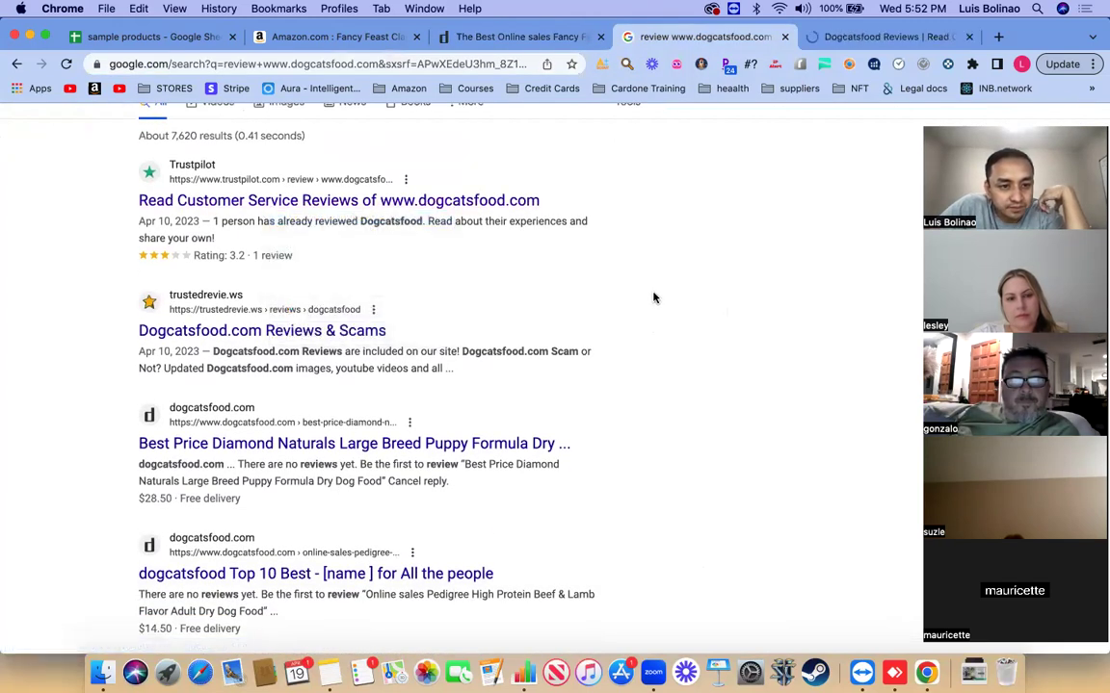
scroll(653, 297, down, 5)
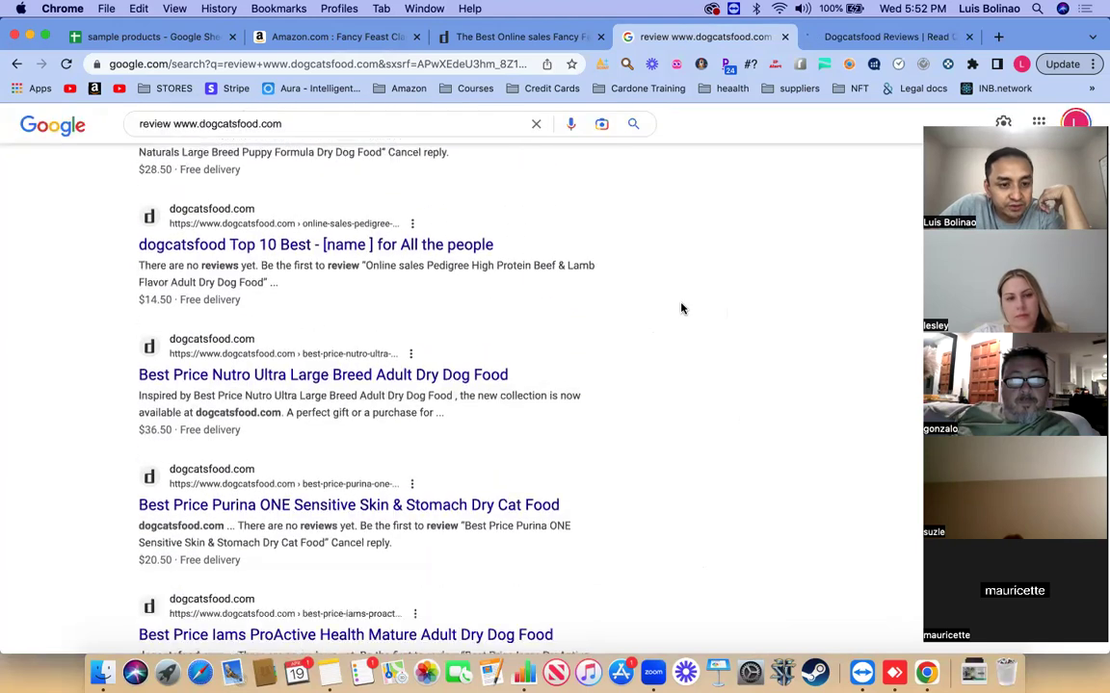
scroll(681, 308, down, 5)
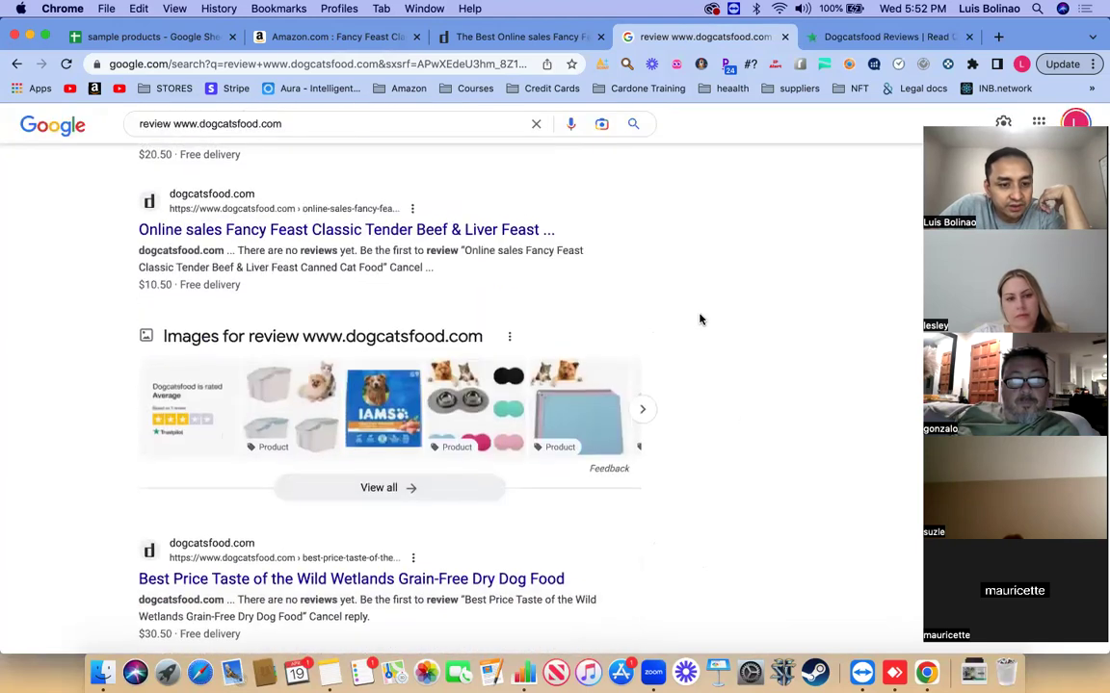
scroll(700, 320, down, 5)
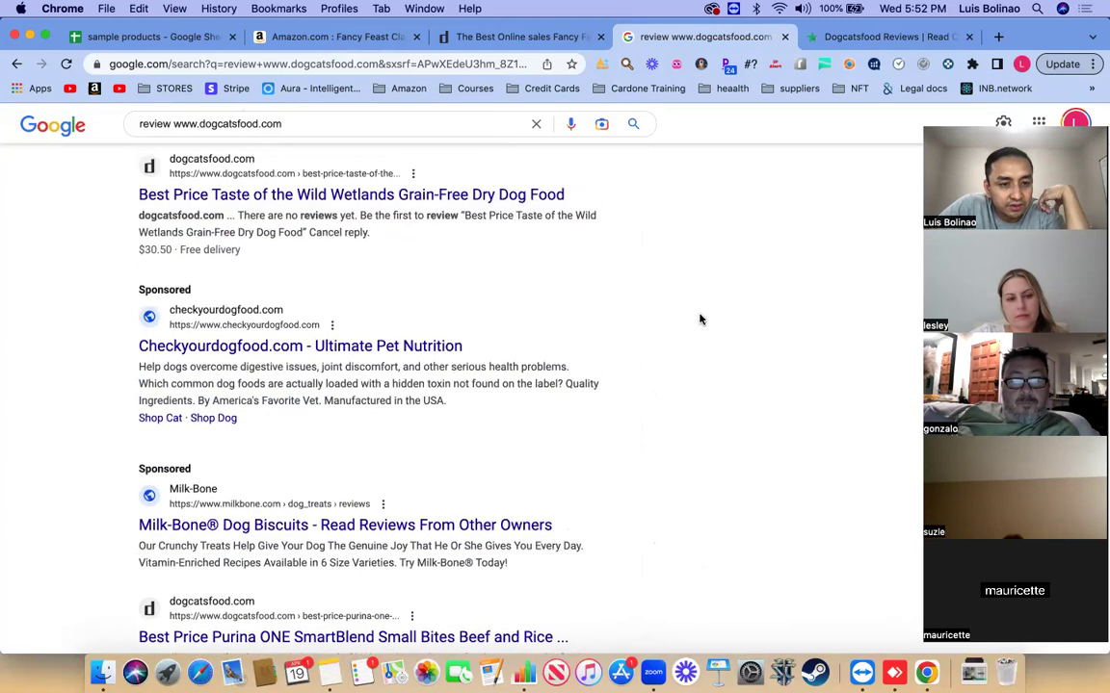
scroll(700, 320, up, 20)
click(398, 145)
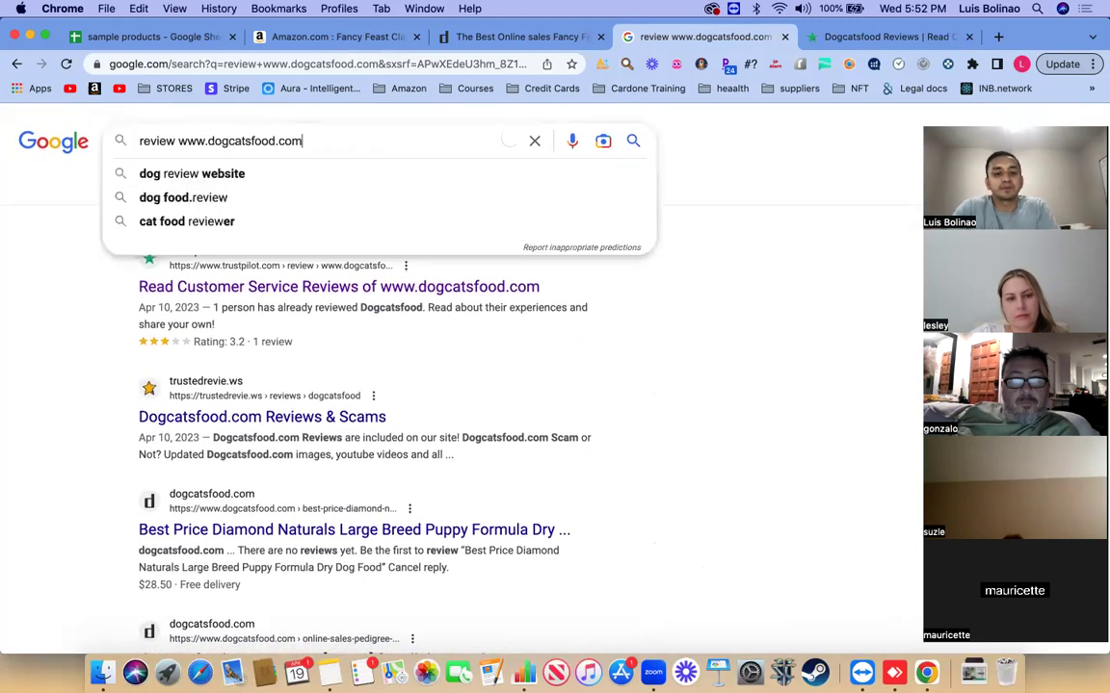
text(trusil)
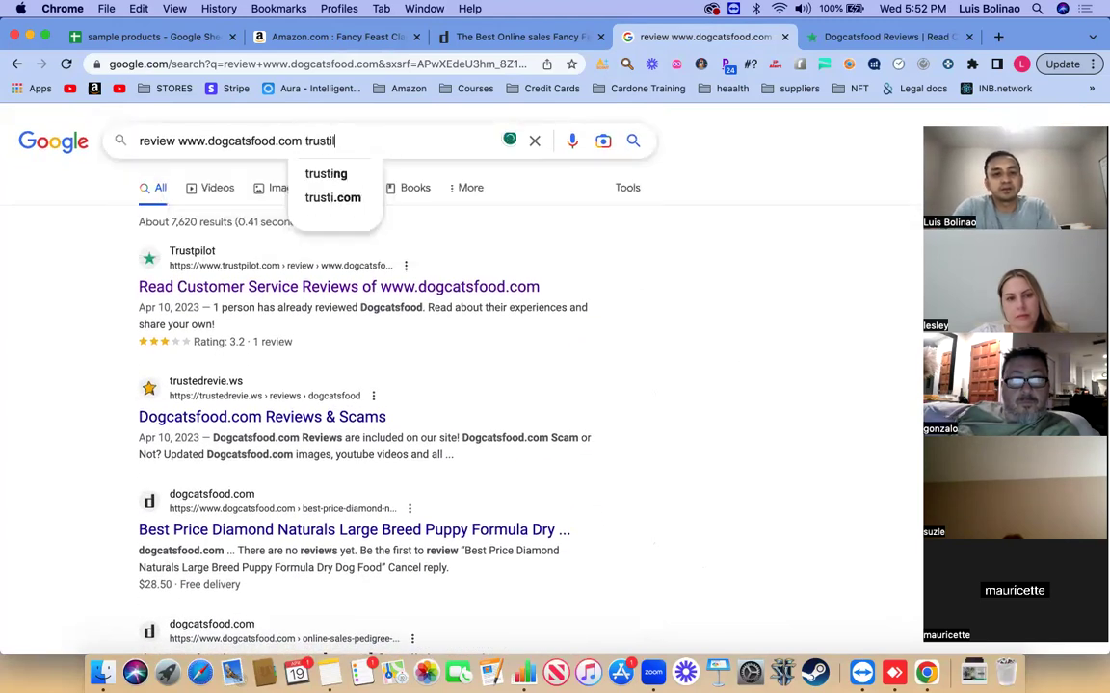
key(BackSpace)
key(BackSpace)
text(tpilot)
key(Return)
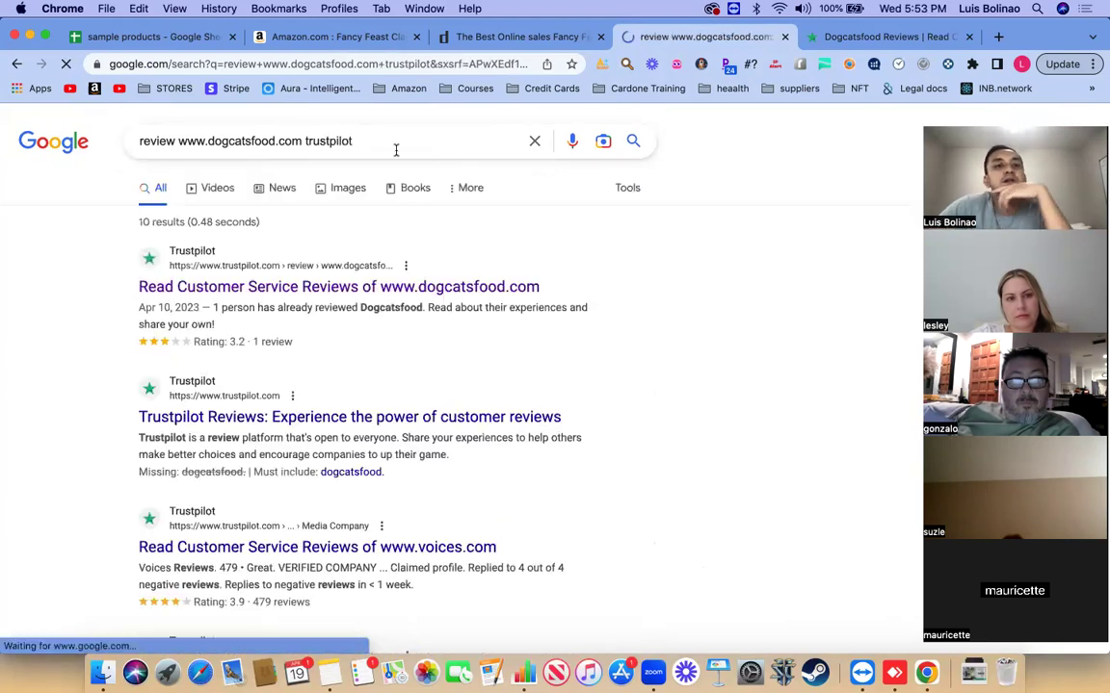
scroll(698, 295, down, 1)
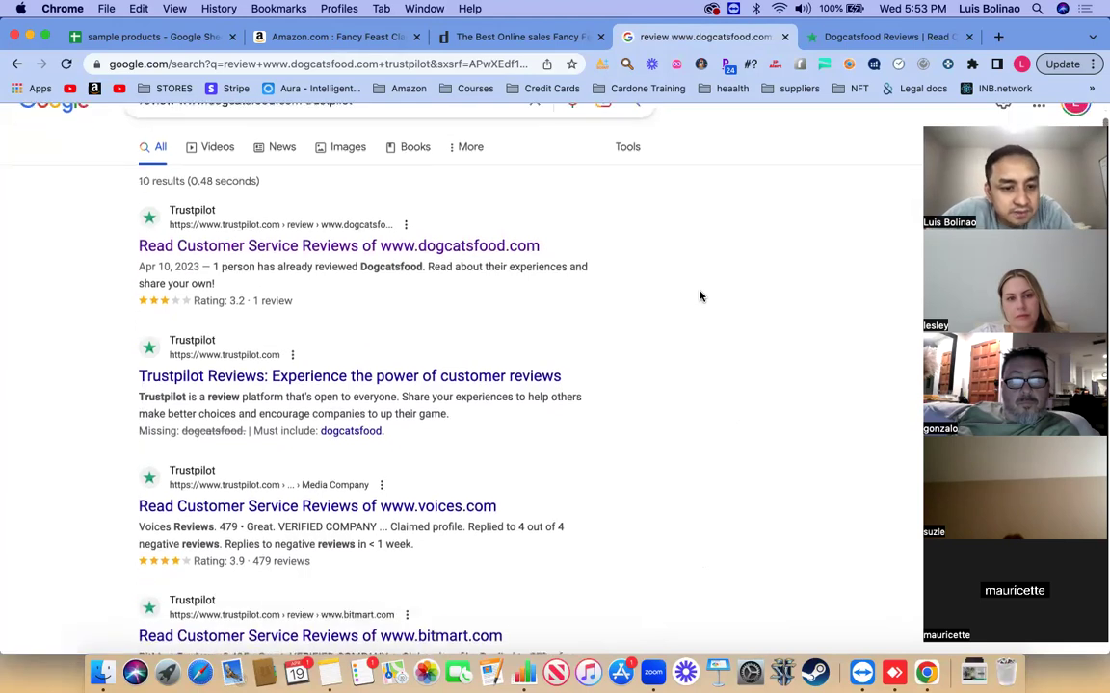
scroll(698, 295, up, 2)
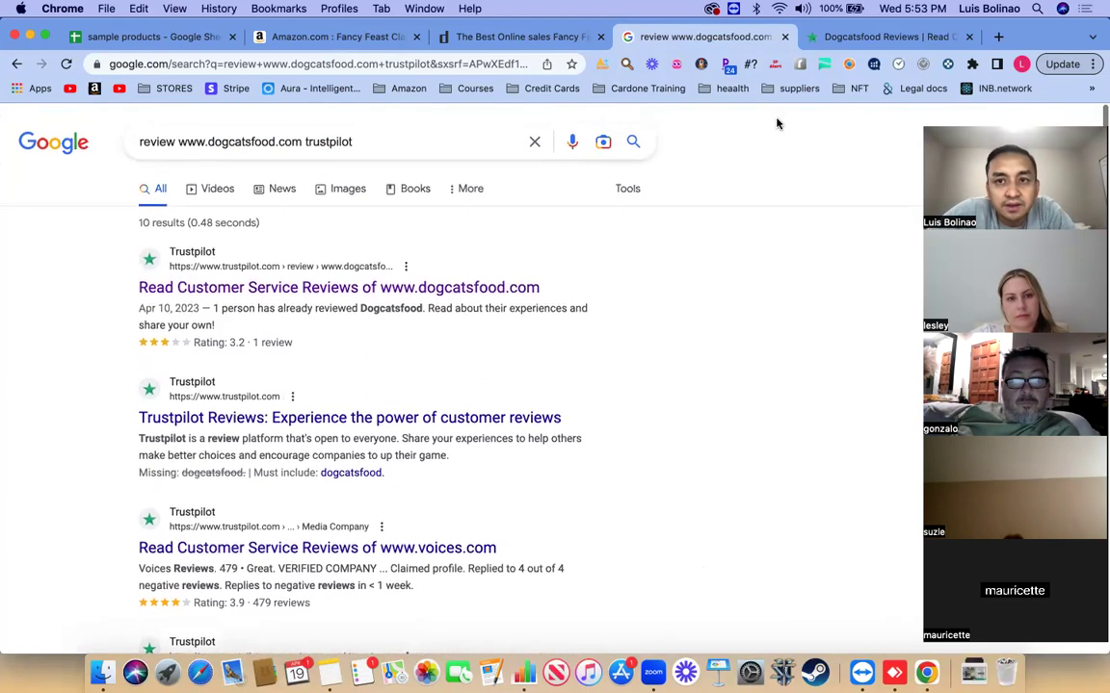
Step: Read the customer review of Dogcatsfood on its Trustpilot page and highlight the full review text
click(874, 40)
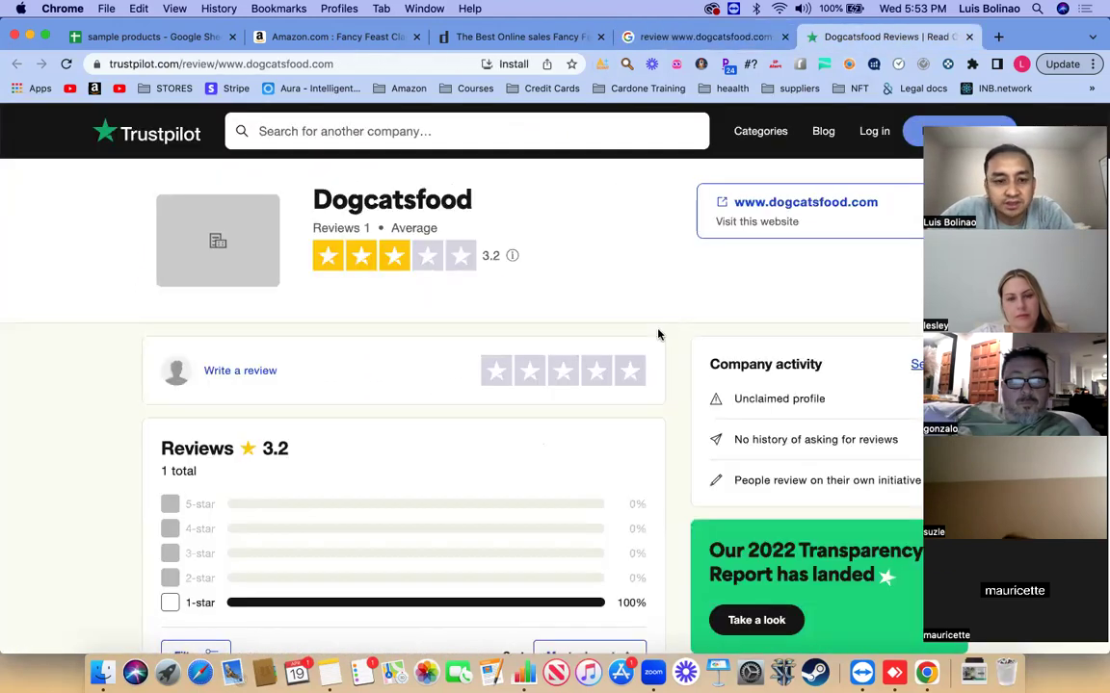
scroll(659, 332, down, 3)
scroll(656, 333, down, 3)
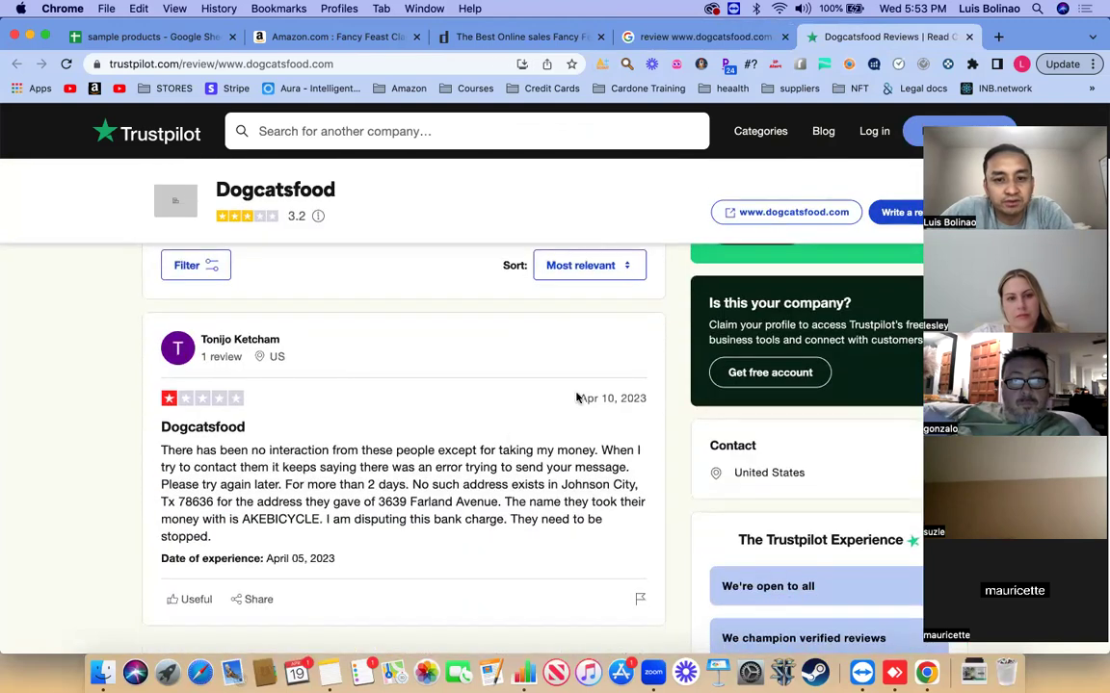
scroll(649, 378, down, 2)
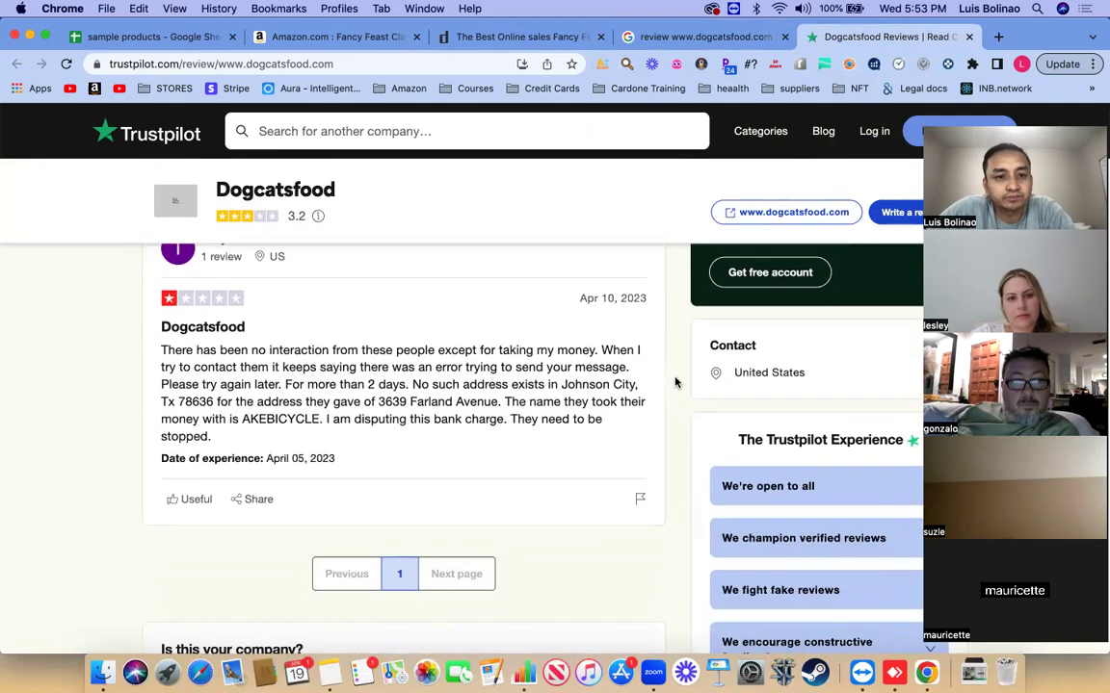
scroll(676, 383, down, 1)
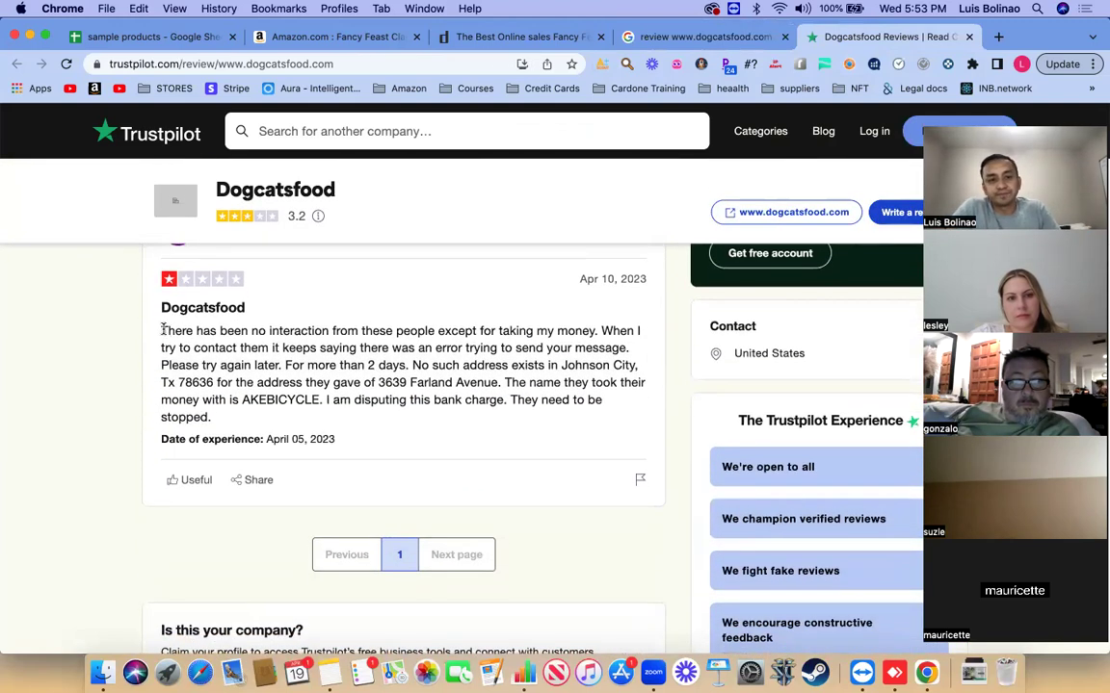
drag(163, 330, 596, 419)
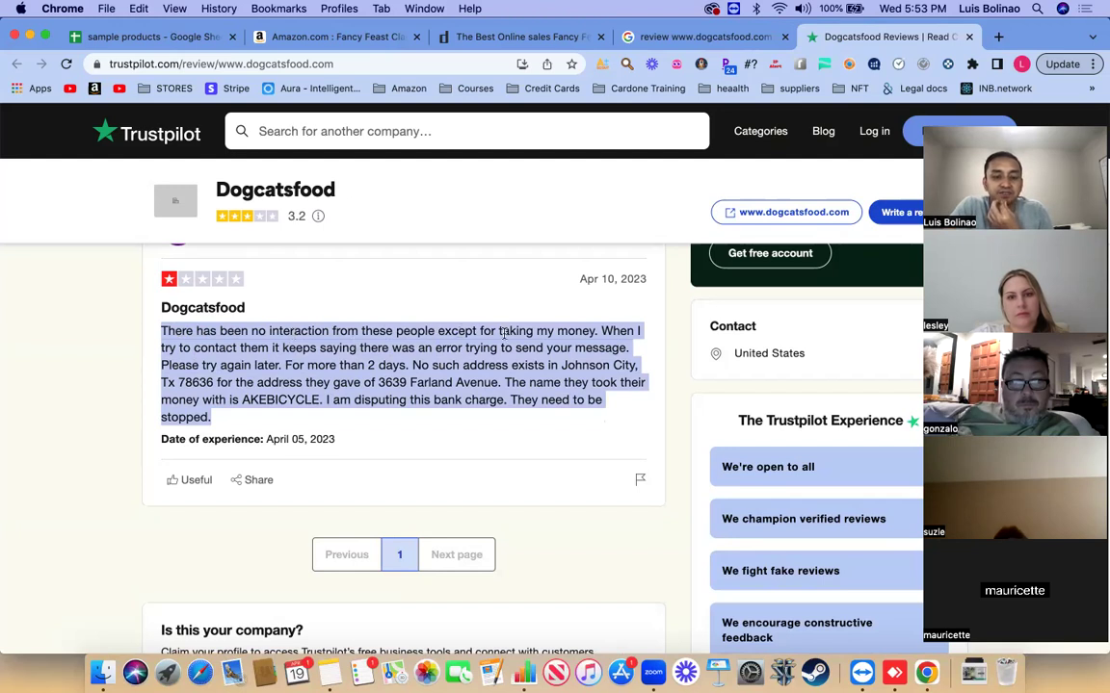
Step: Compare the dogcatsfood.com Fancy Feast 24-can listing with the matching Amazon listing
click(703, 36)
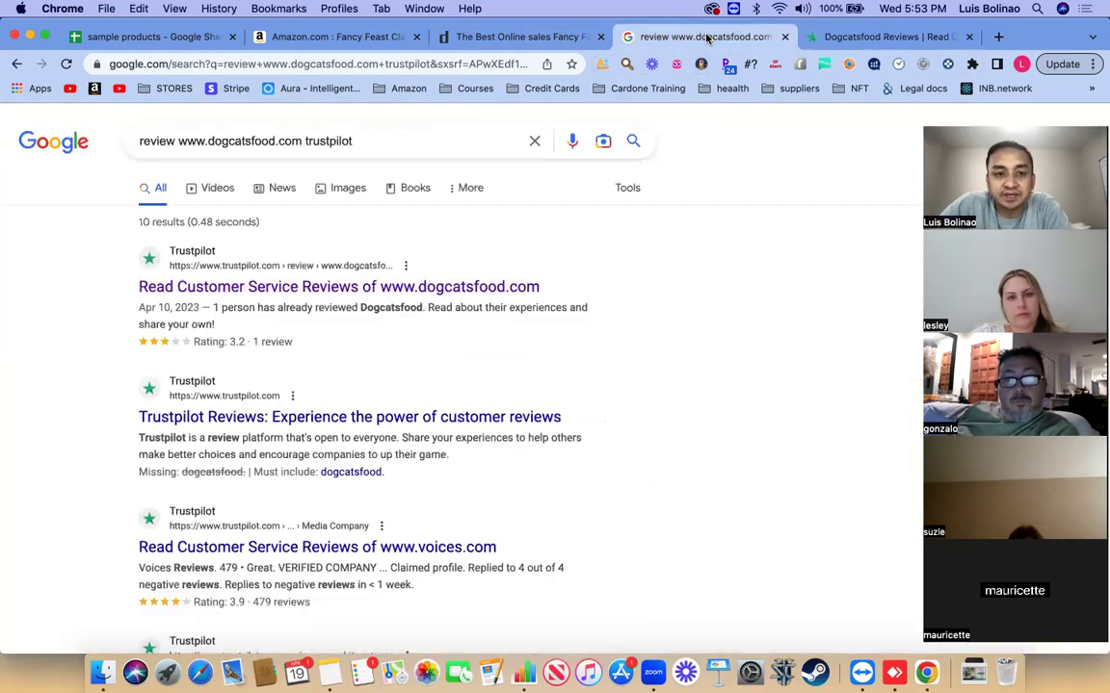
click(532, 39)
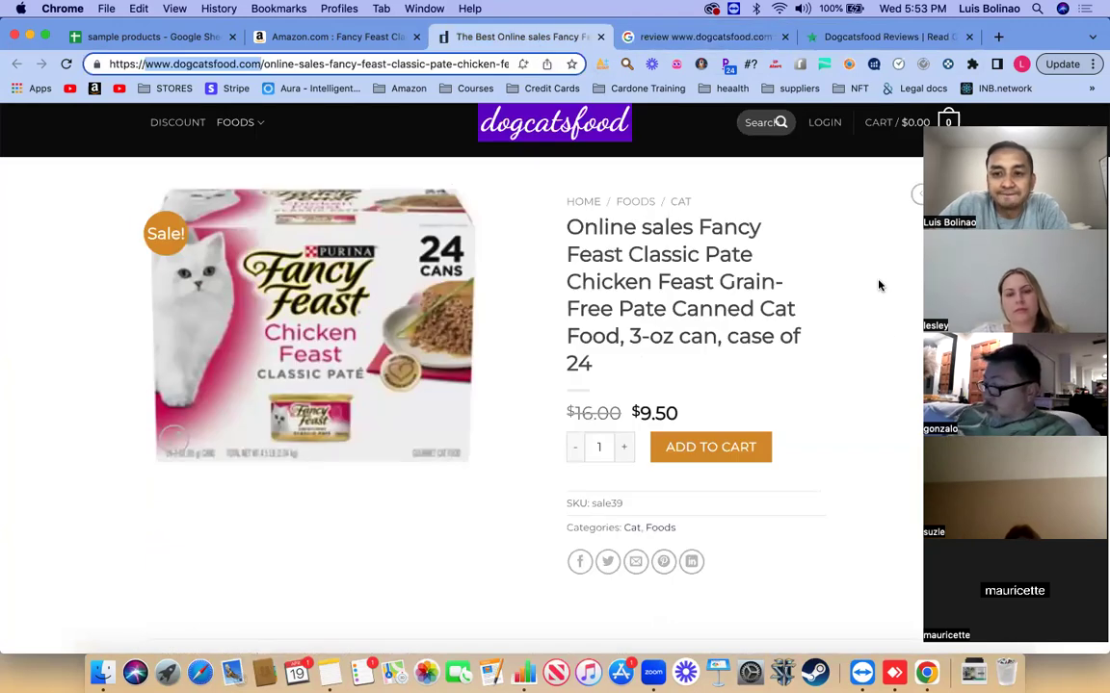
click(1014, 646)
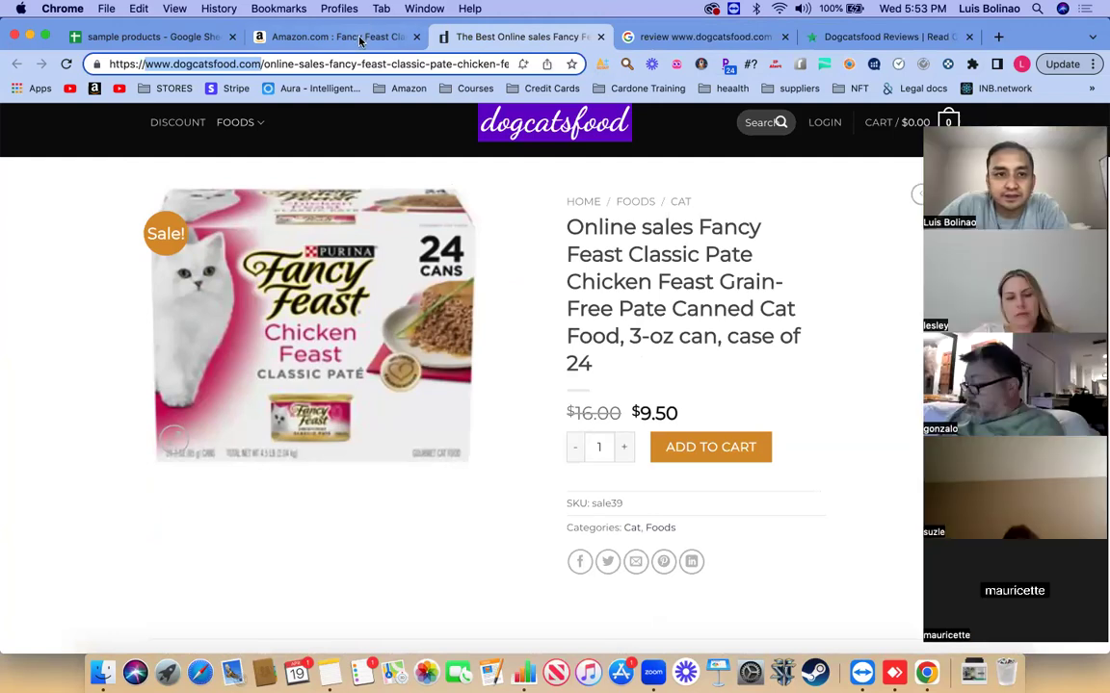
click(359, 39)
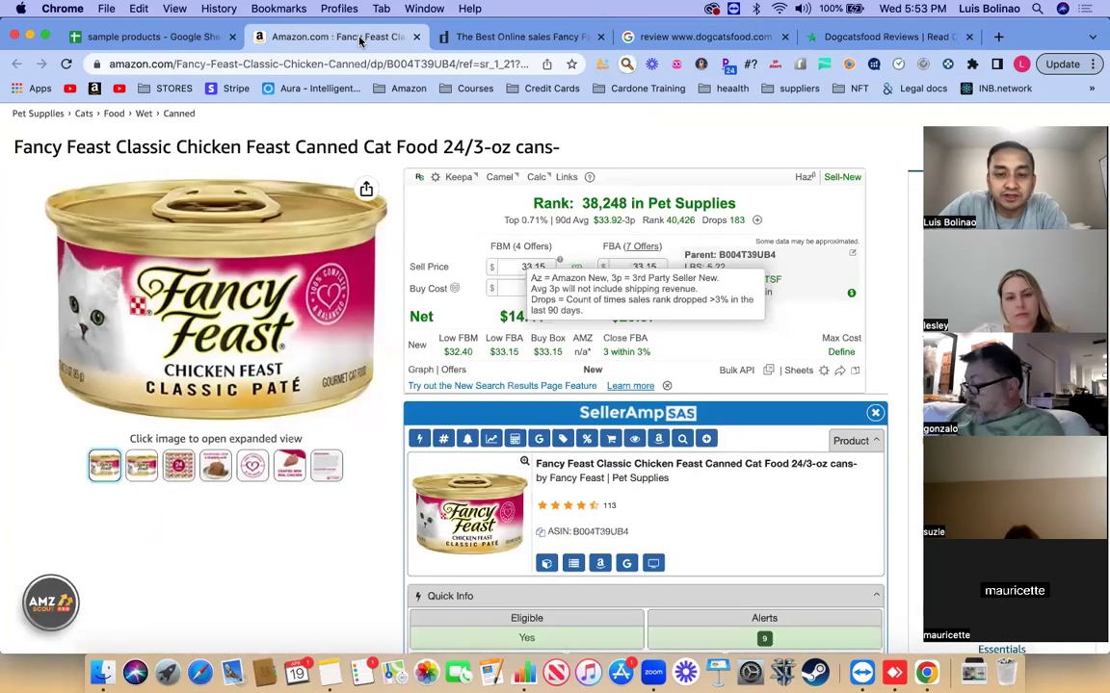
click(484, 46)
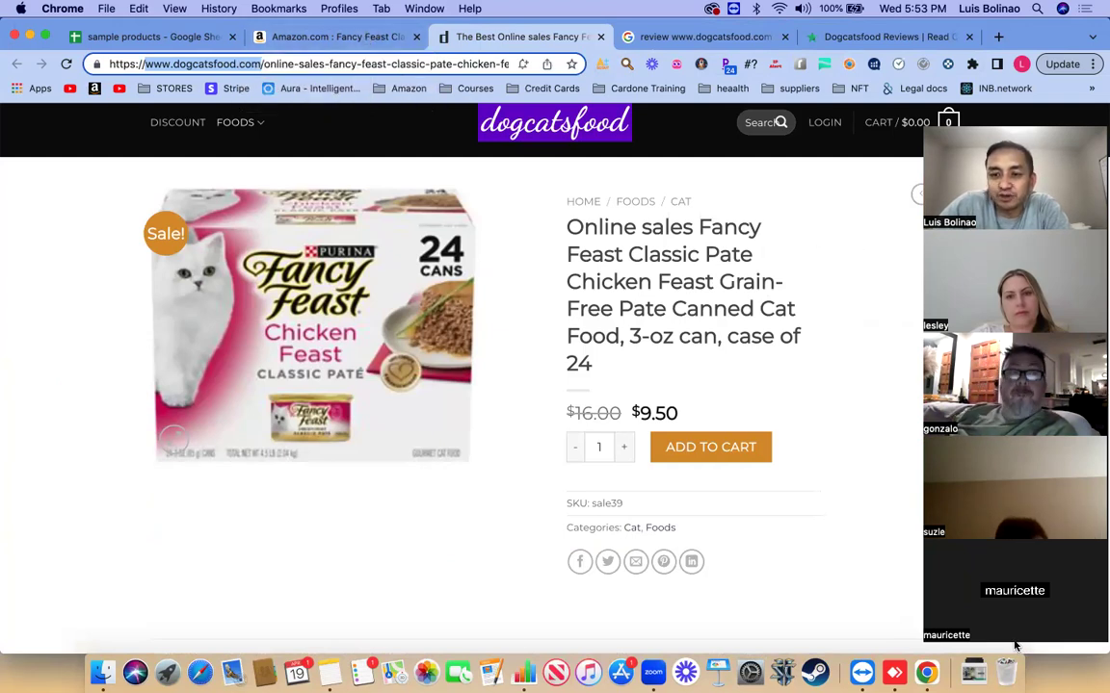
Step: Set the SellerAmp sale price to 39 on the Amazon Fancy Feast listing
click(342, 38)
scroll(659, 502, down, 5)
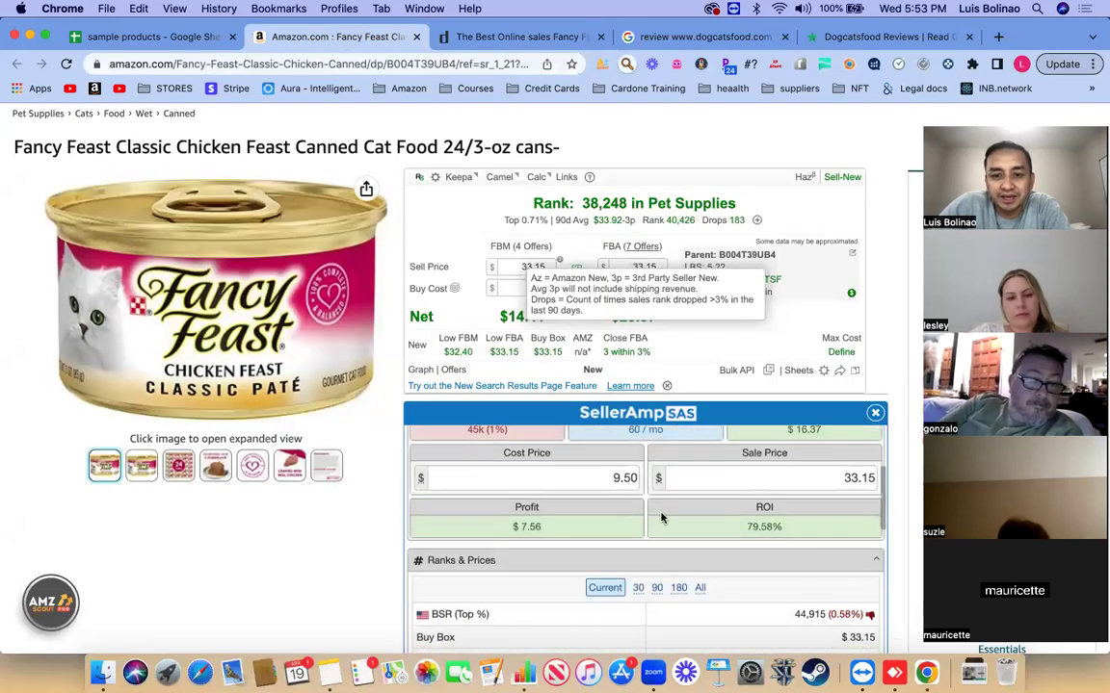
click(827, 478)
text(39)
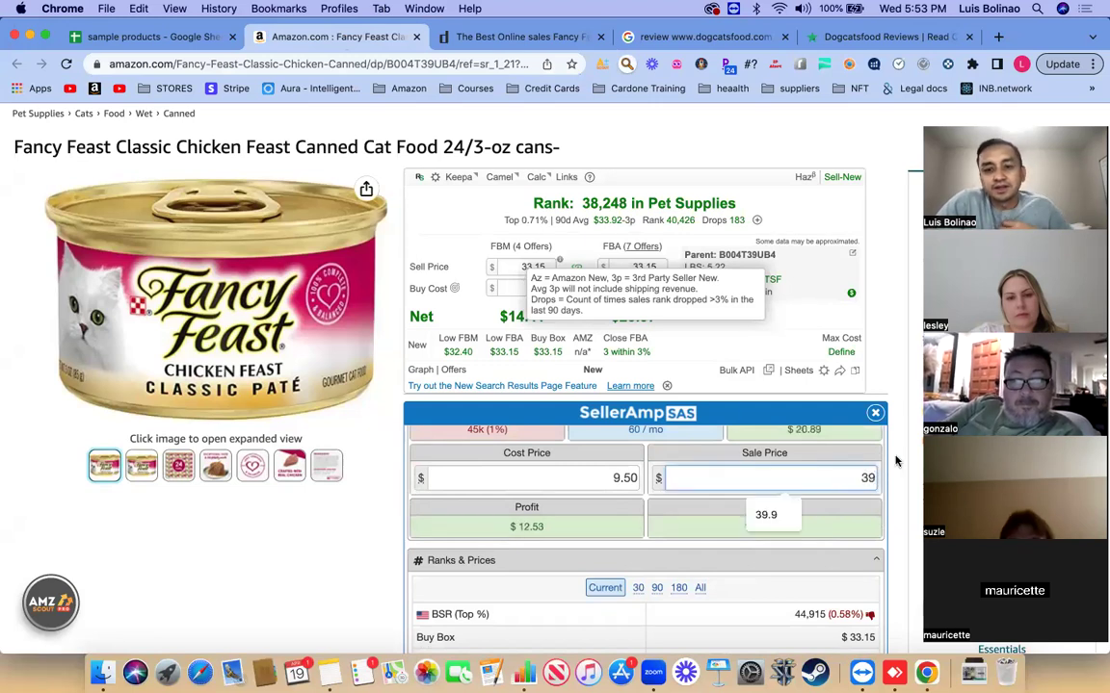
key(Return)
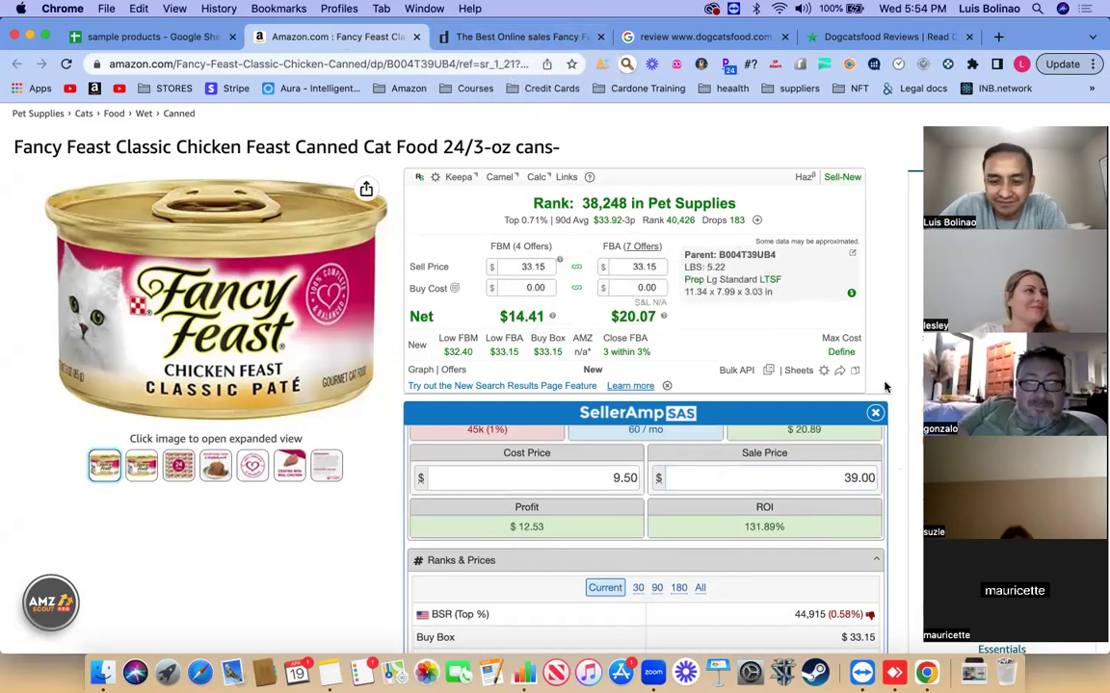
scroll(891, 375, down, 3)
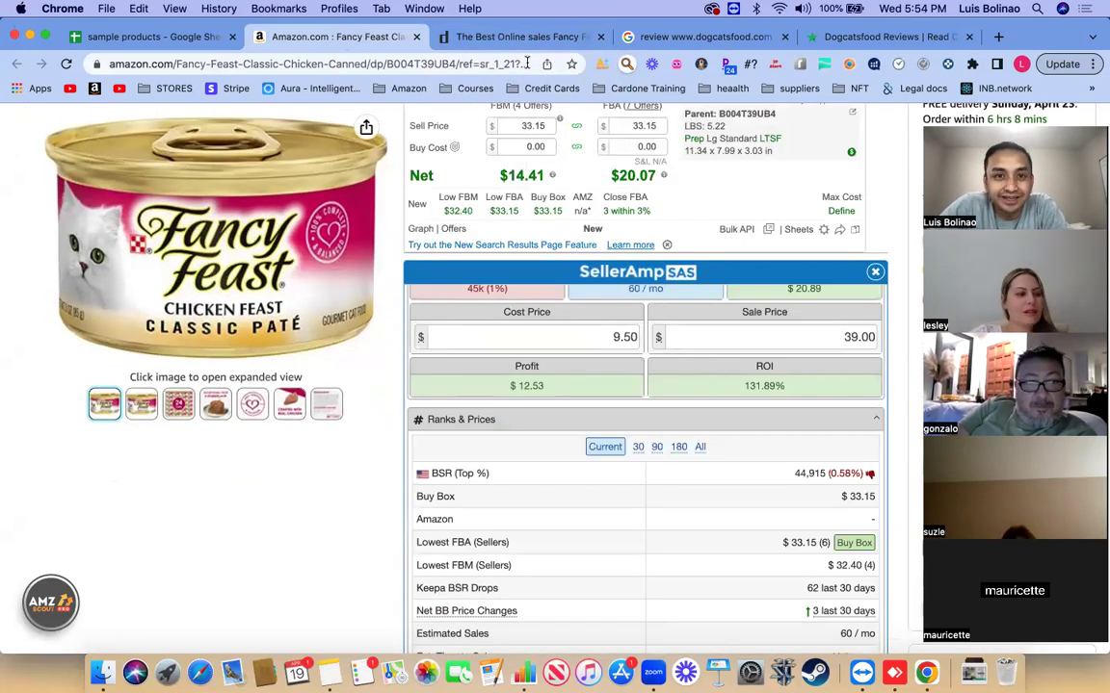
Step: Enter the note "suspicious website" in cell E9 of the sample products sheet, in the Fancy Feast row
click(518, 42)
click(308, 38)
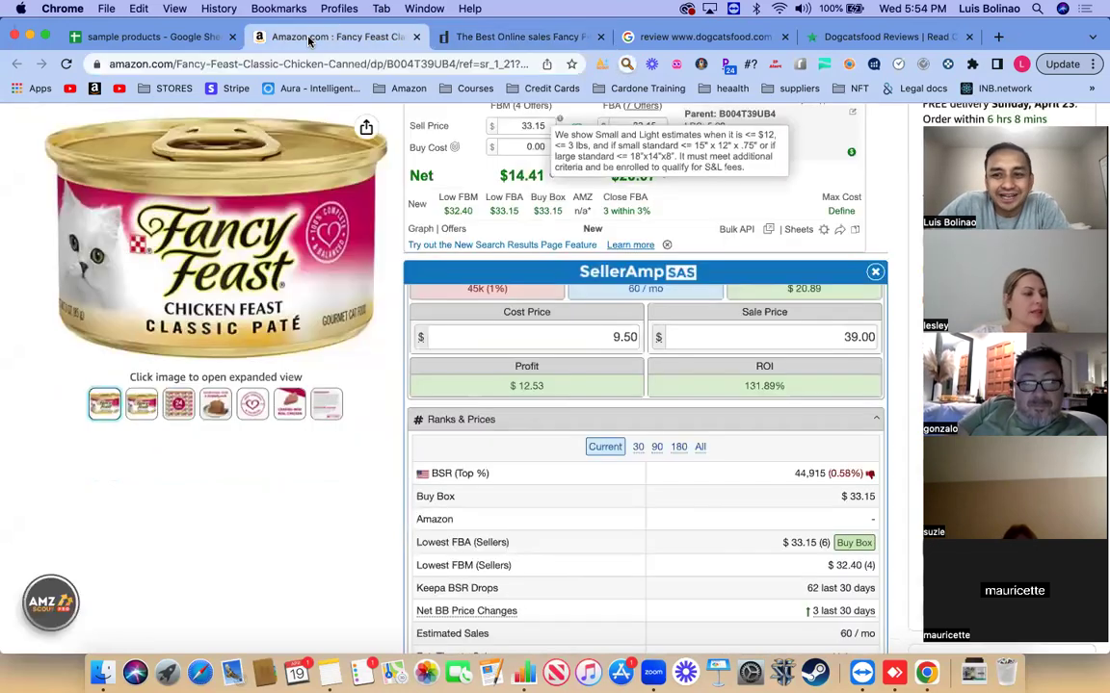
click(510, 36)
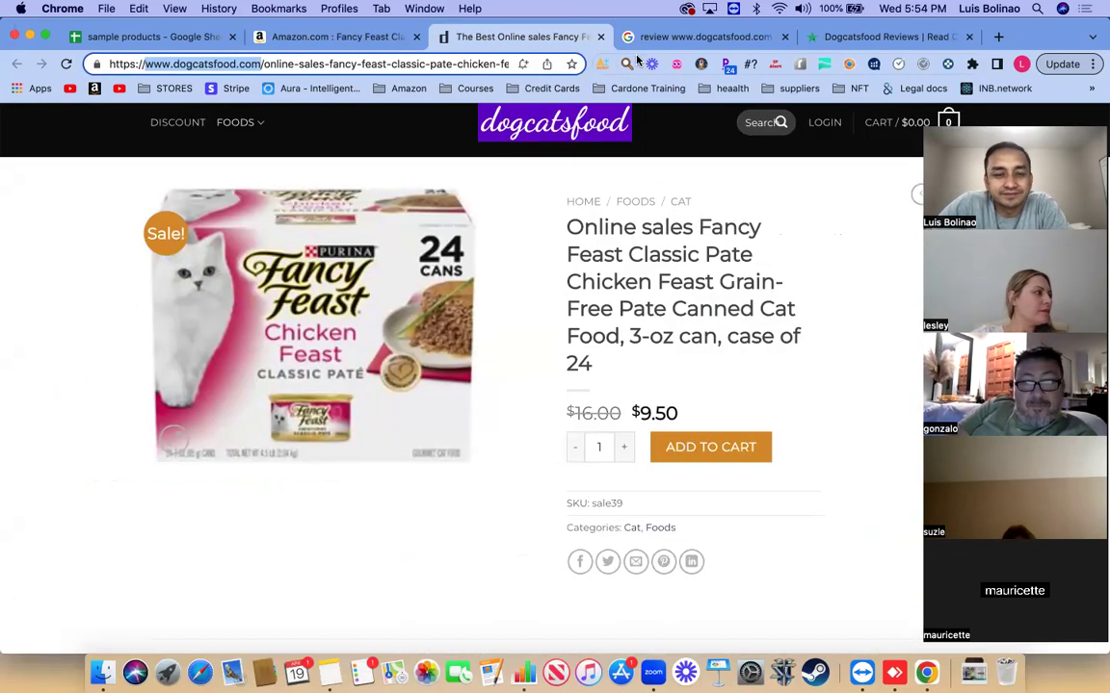
click(706, 39)
click(395, 39)
click(154, 38)
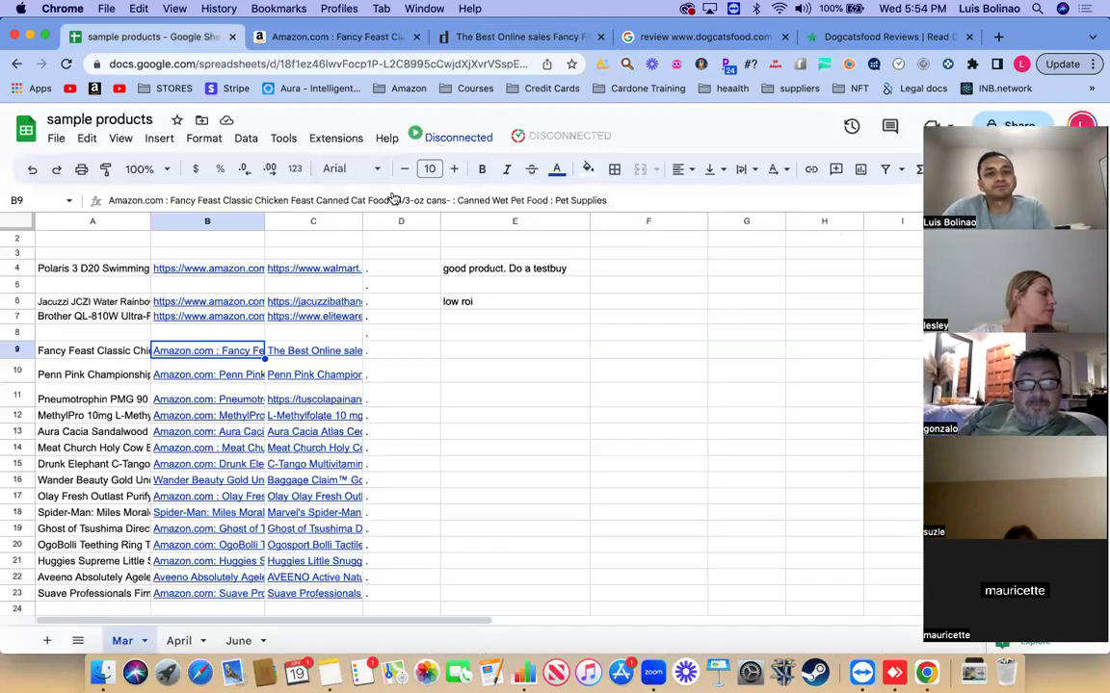
click(460, 358)
text(suspicious website)
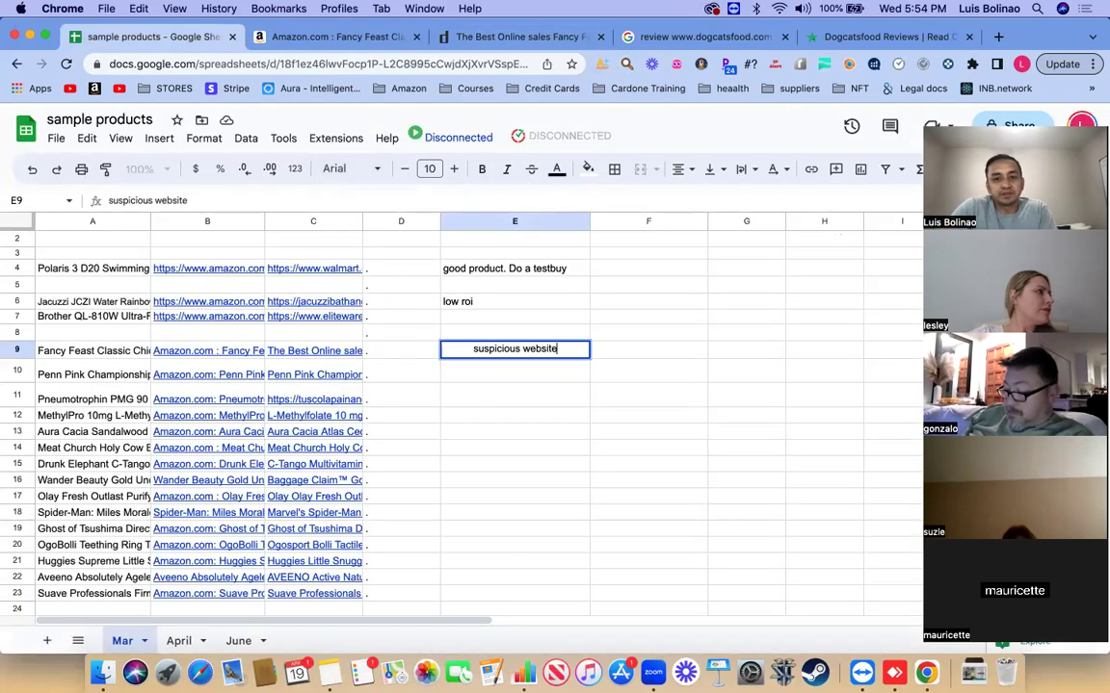
Step: Close the four browser tabs used for the Fancy Feast research, keeping the sample products sheet open
click(416, 38)
click(416, 38)
click(416, 38)
click(416, 37)
Step: Open the supplier and Amazon links of the Penn Pink Championship tennis balls in row 10, and view the supplier page
click(324, 381)
click(356, 396)
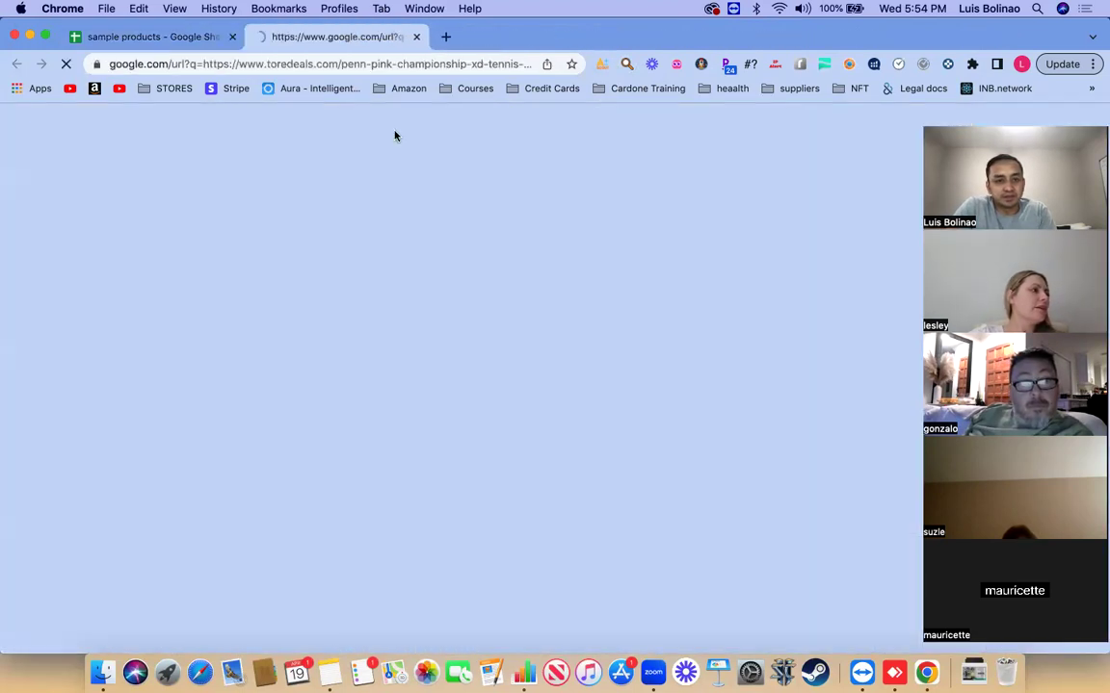
click(154, 37)
click(183, 377)
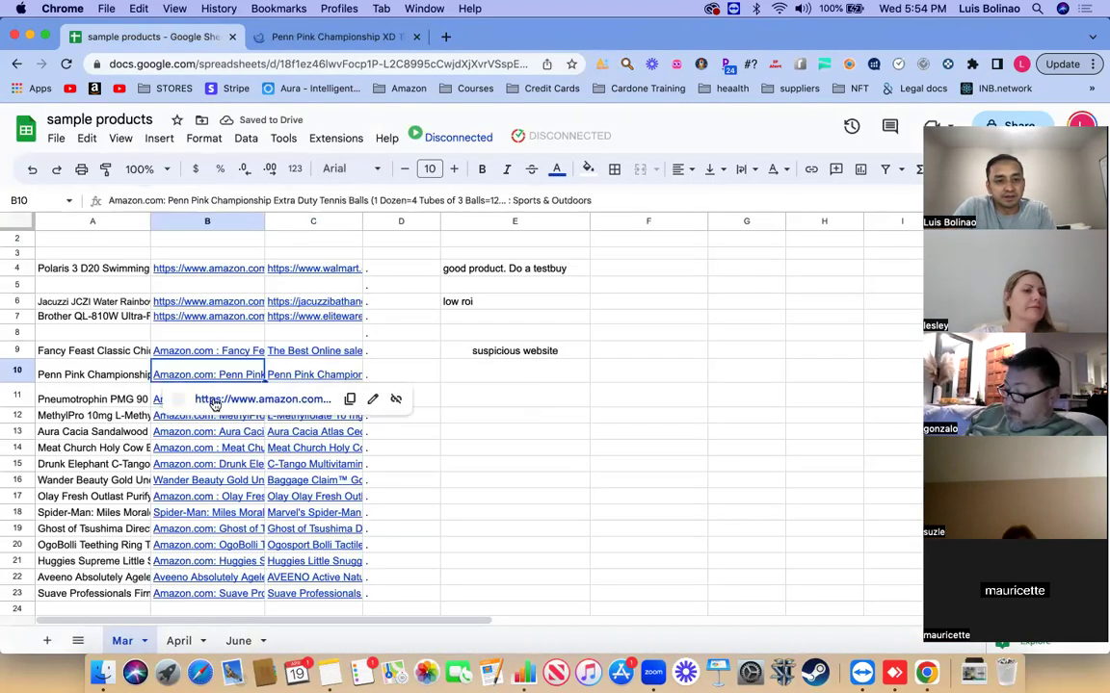
click(241, 397)
click(497, 38)
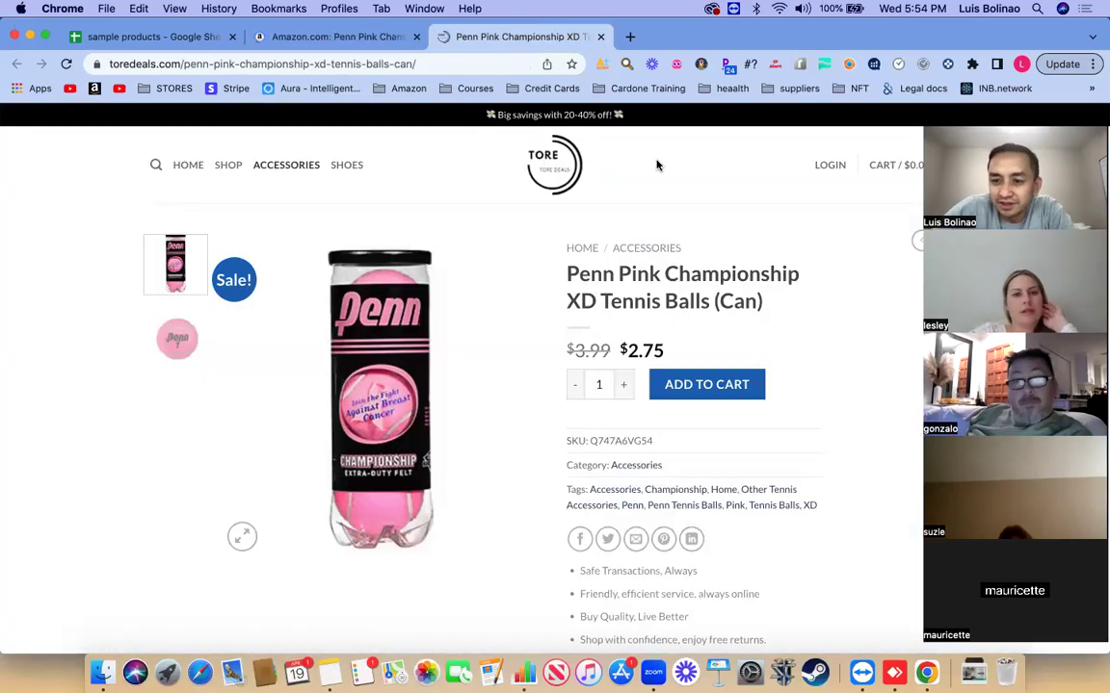
click(1015, 650)
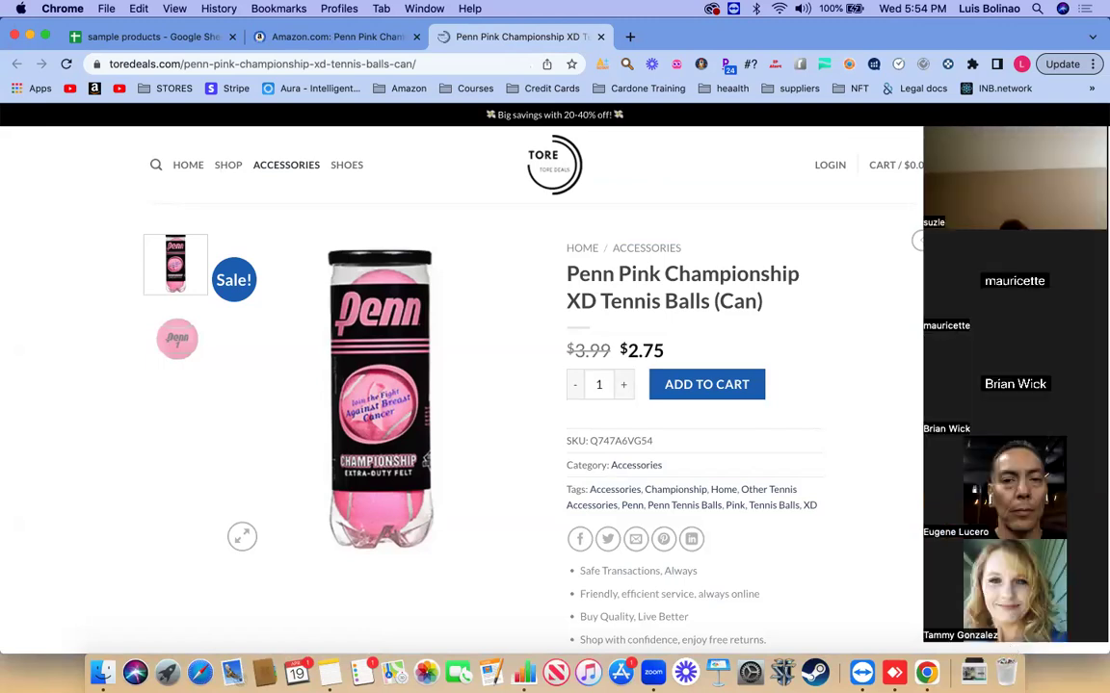
Step: Compare the pack size and price of the Penn tennis balls between the Amazon and toredeals.com listings, highlighting "4 Tubes of 3 Balls" in the Amazon title
click(313, 37)
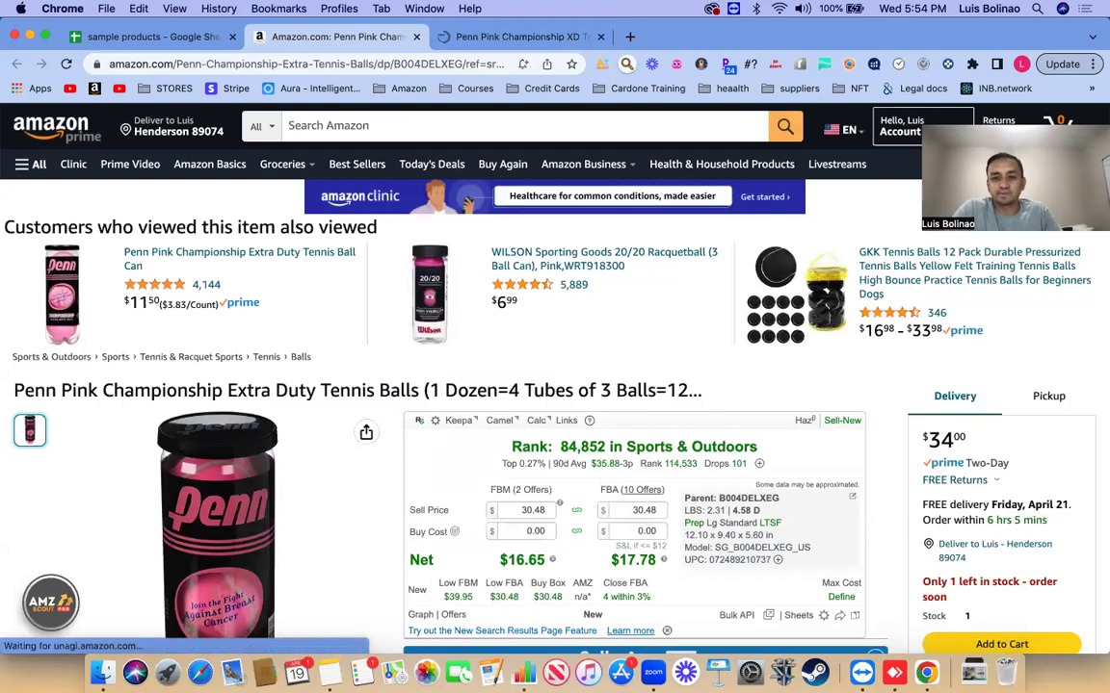
scroll(905, 366, down, 3)
scroll(905, 366, down, 2)
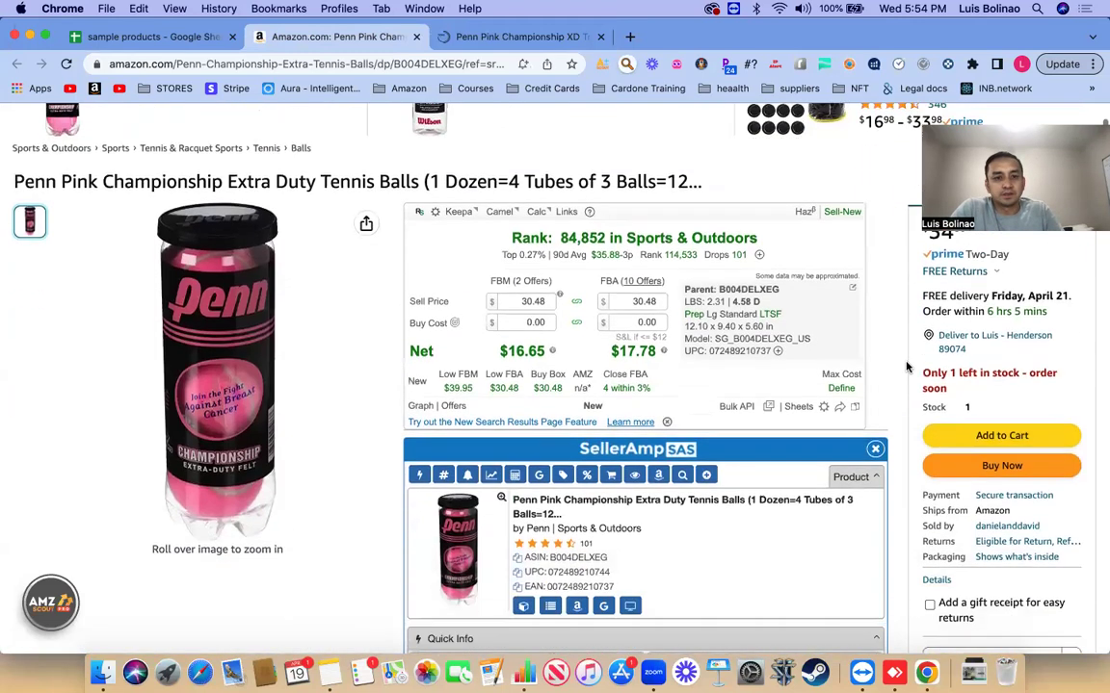
scroll(905, 366, up, 1)
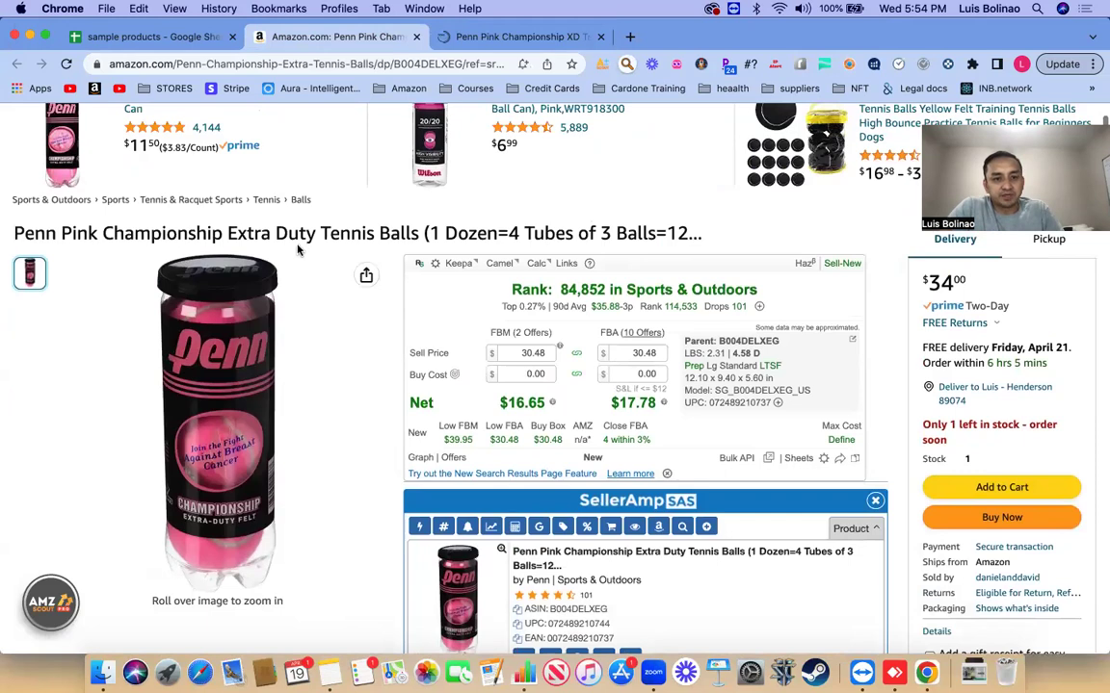
click(497, 39)
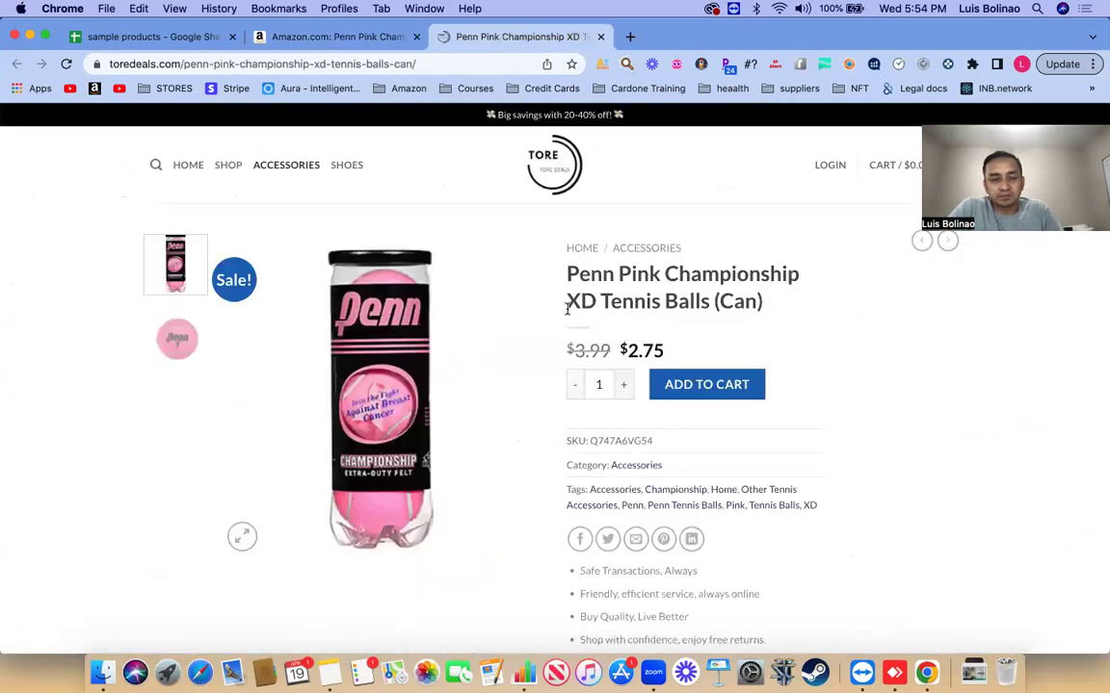
click(371, 39)
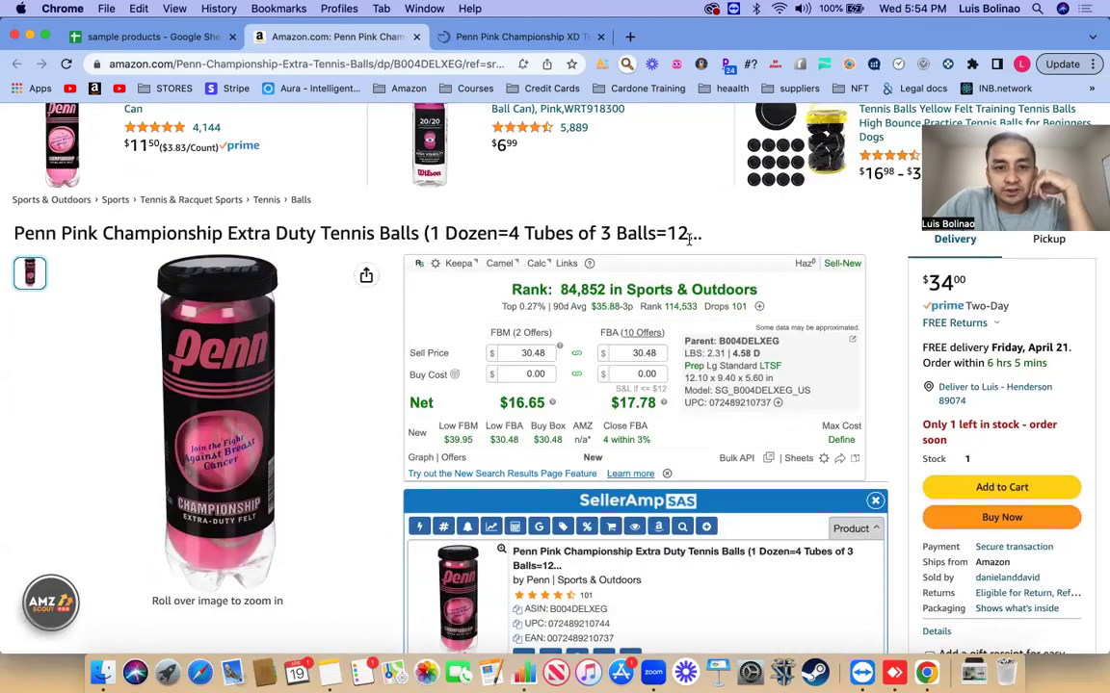
scroll(626, 241, down, 1)
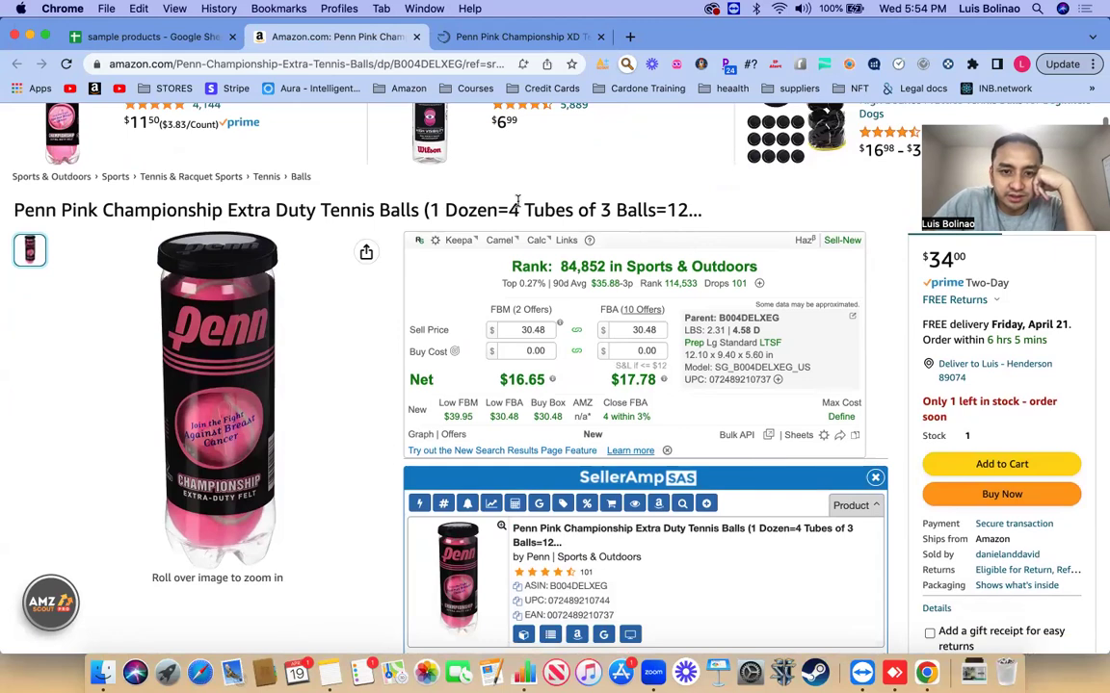
drag(505, 209, 646, 207)
click(520, 37)
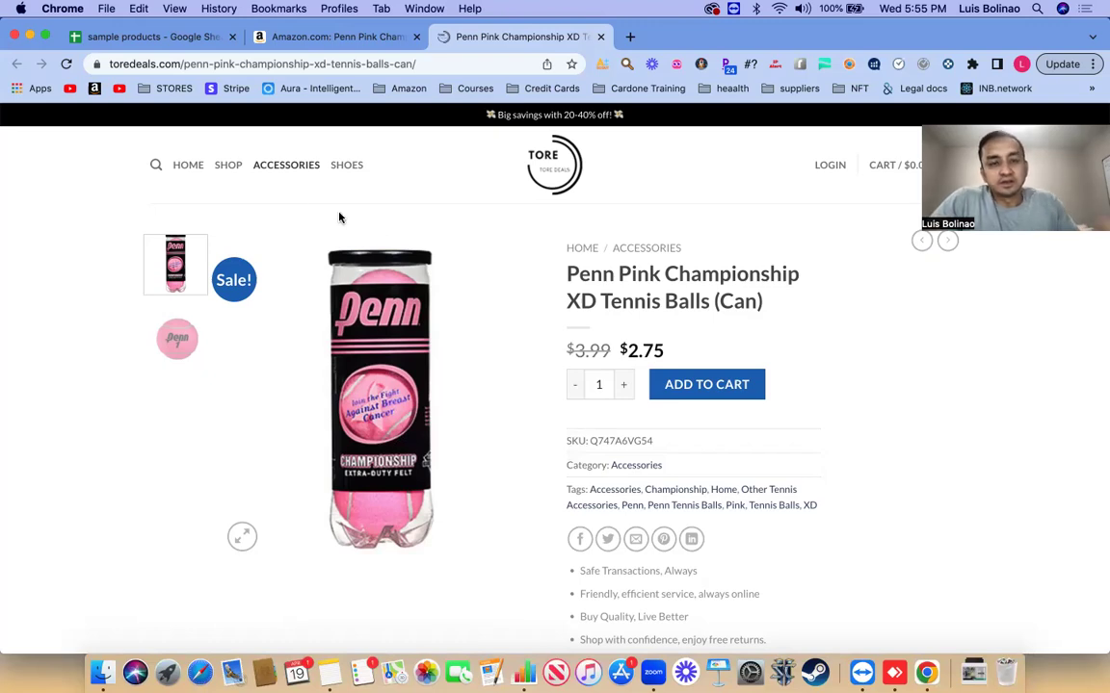
click(327, 36)
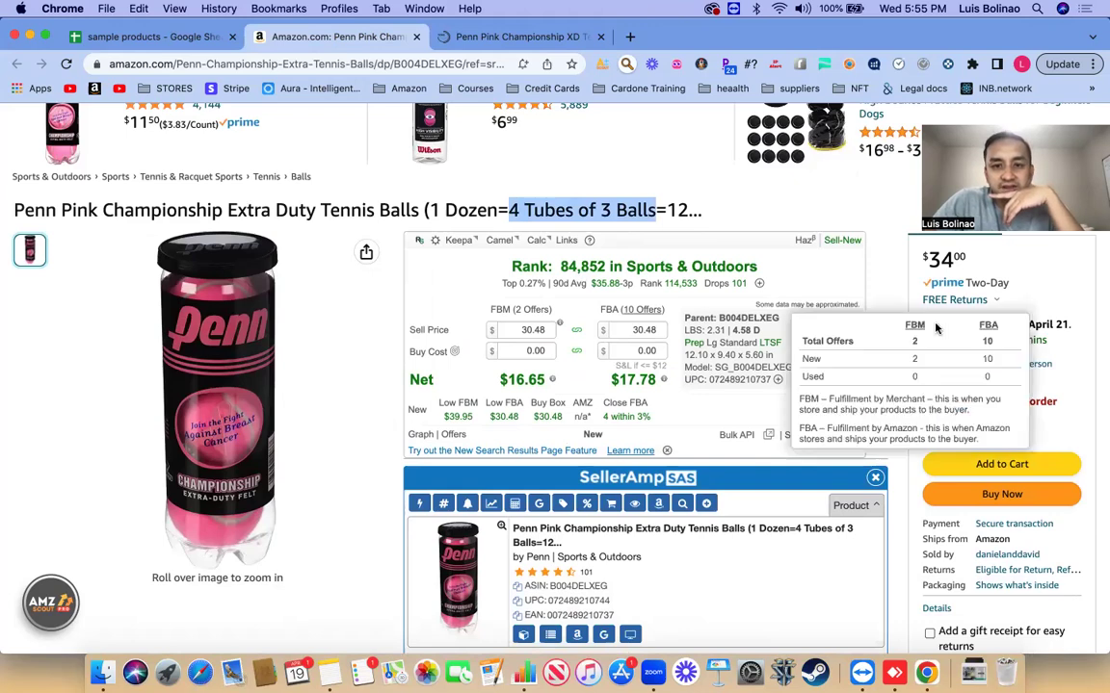
Step: Check the Penn tennis balls' SellerAmp quick info and read the product description on the toredeals.com supplier page
scroll(883, 305, down, 6)
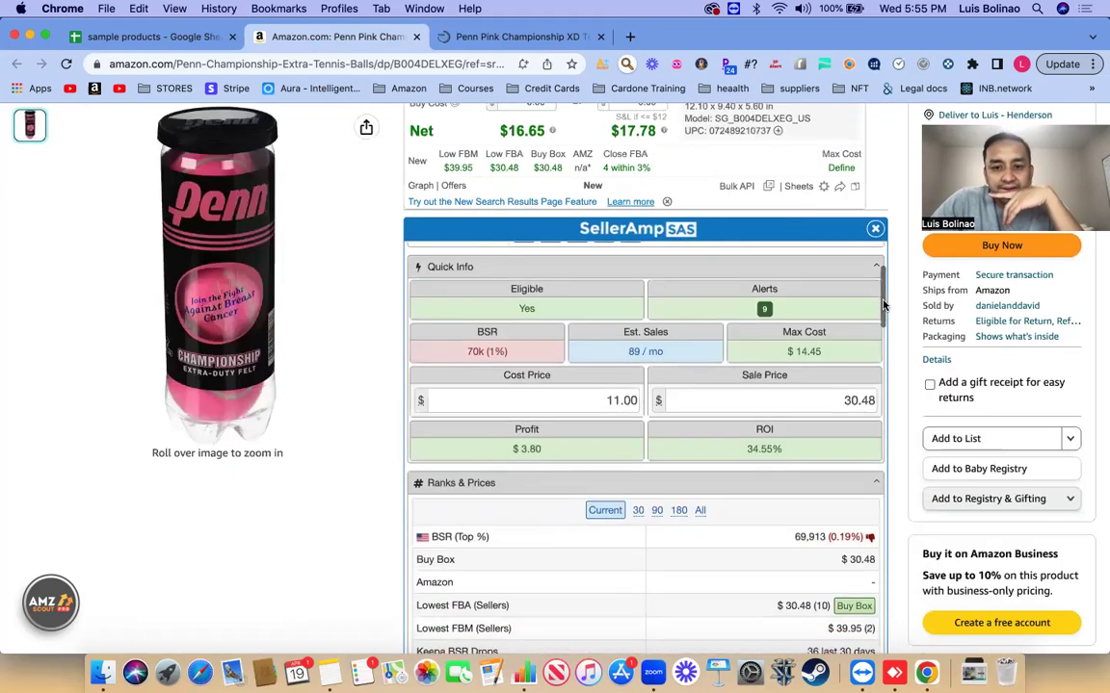
scroll(883, 305, up, 2)
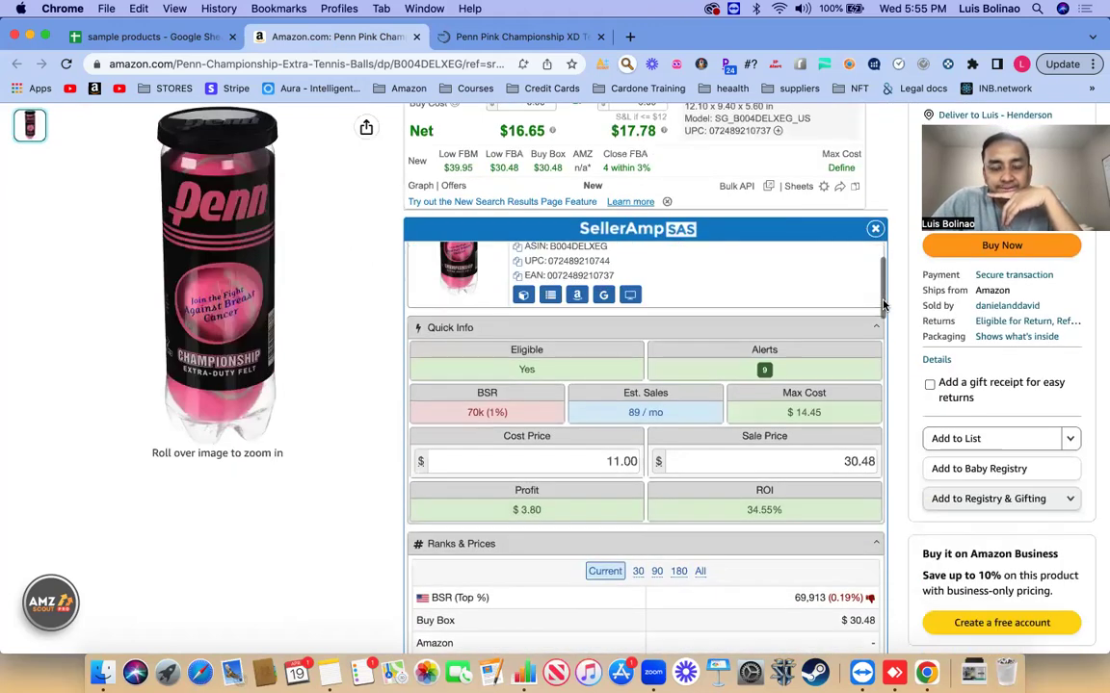
scroll(884, 305, up, 2)
click(521, 38)
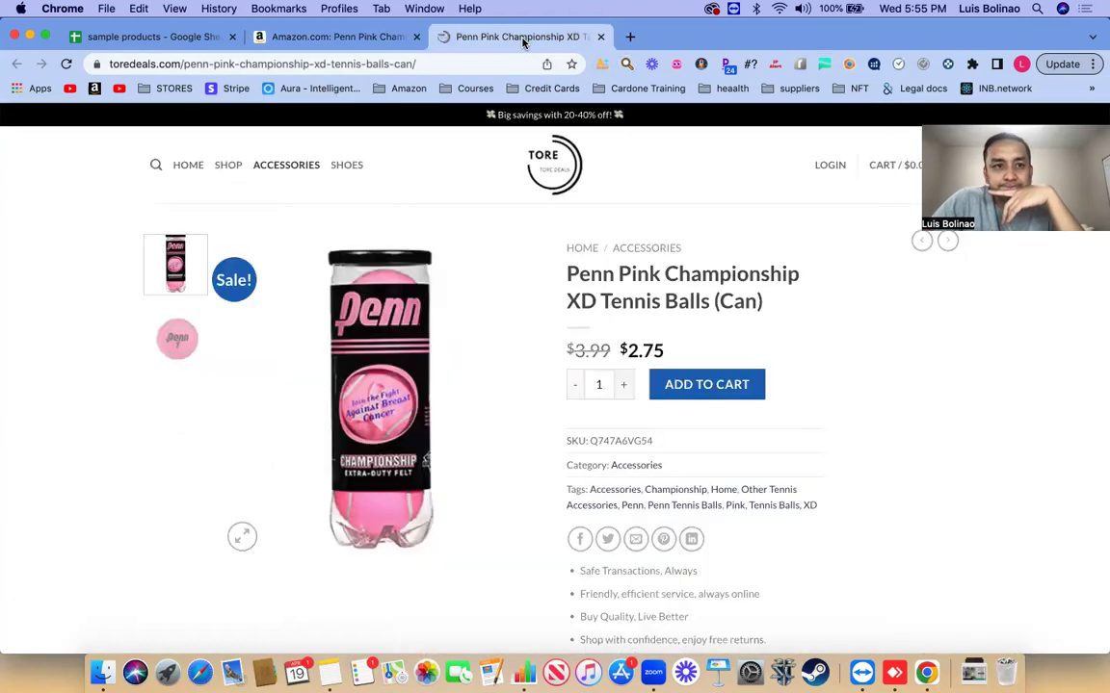
scroll(890, 305, down, 10)
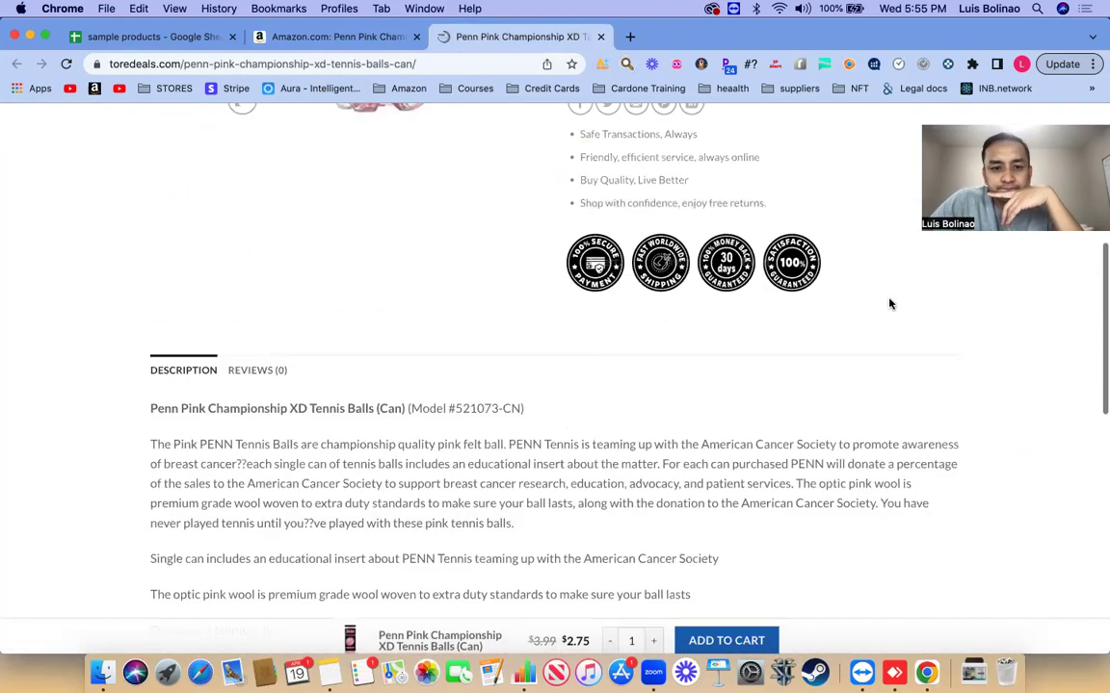
scroll(848, 313, up, 10)
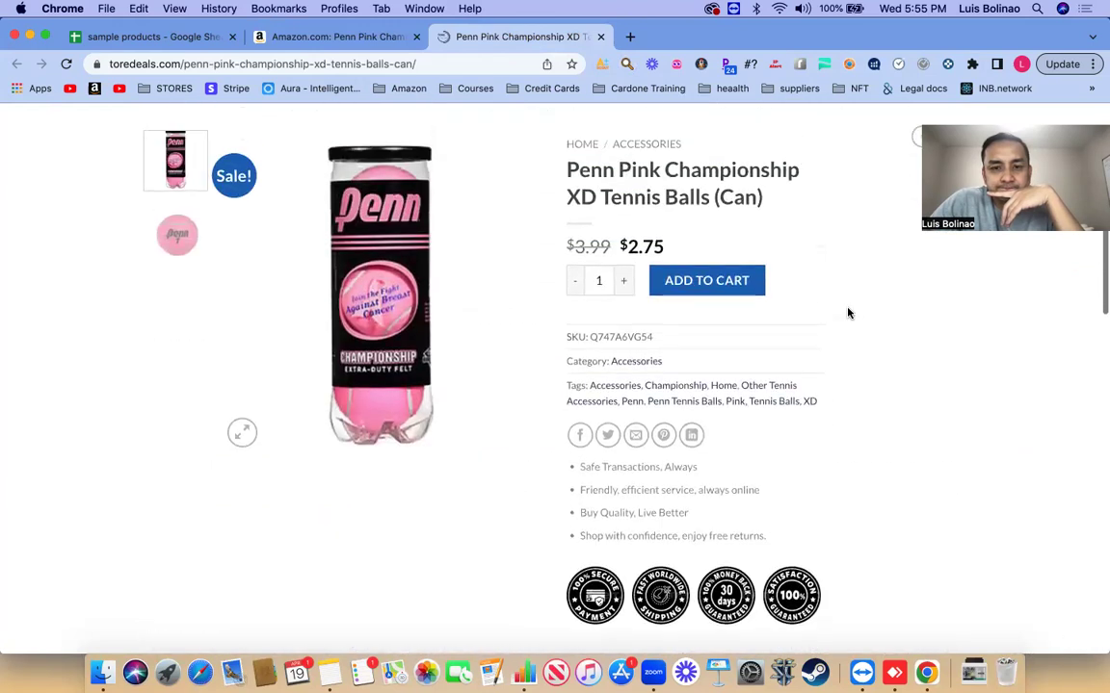
Step: Return to the Amazon listing and examine the cost price, sale price, profit and ROI in SellerAmp's quick info
click(358, 39)
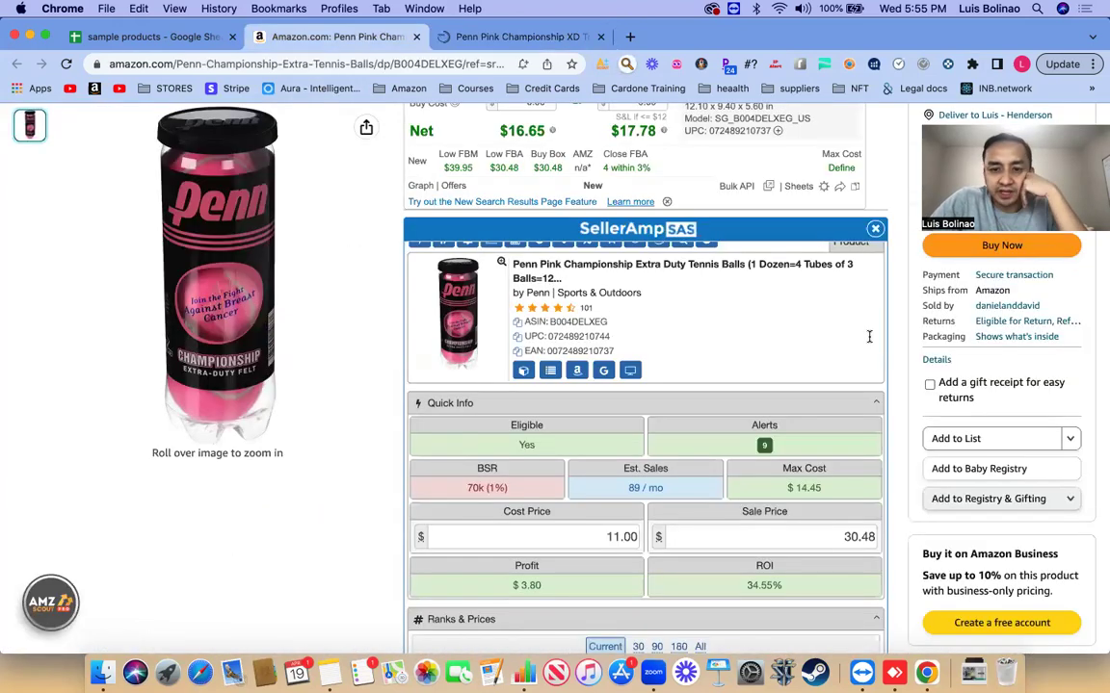
scroll(612, 366, down, 3)
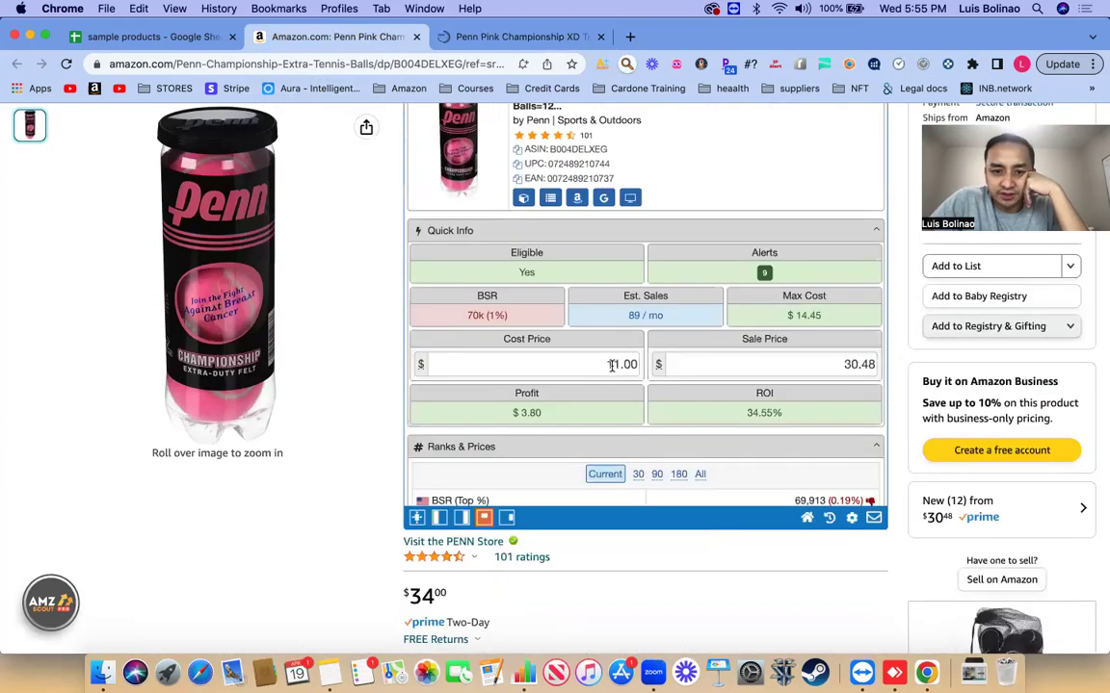
click(558, 361)
click(558, 361)
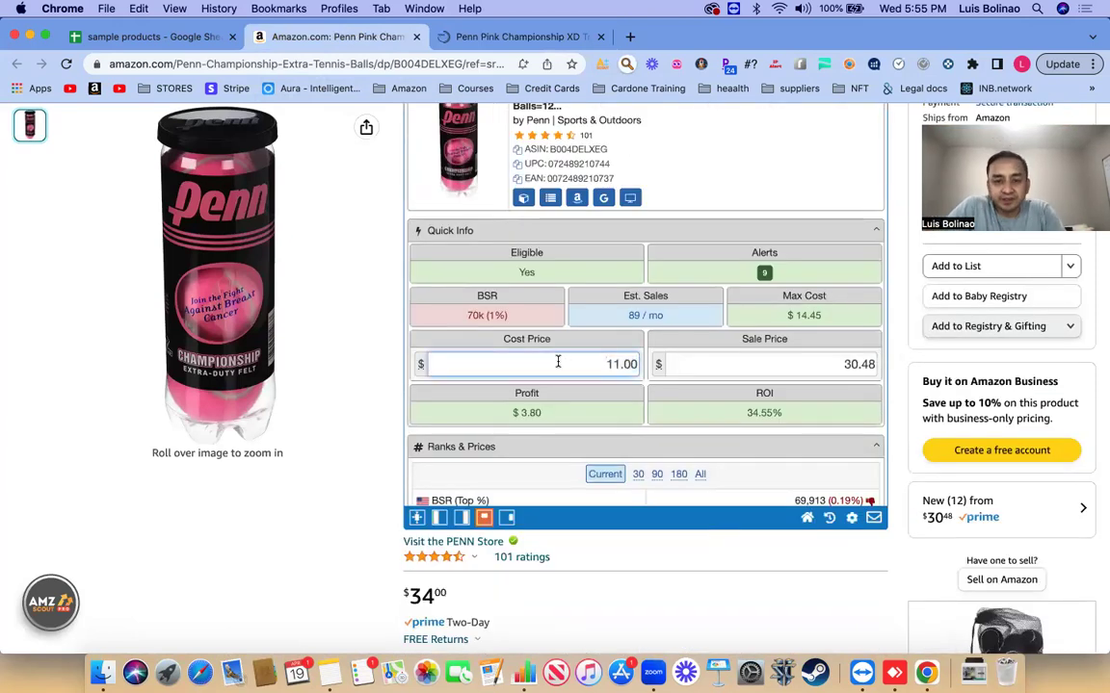
click(765, 367)
scroll(744, 342, down, 2)
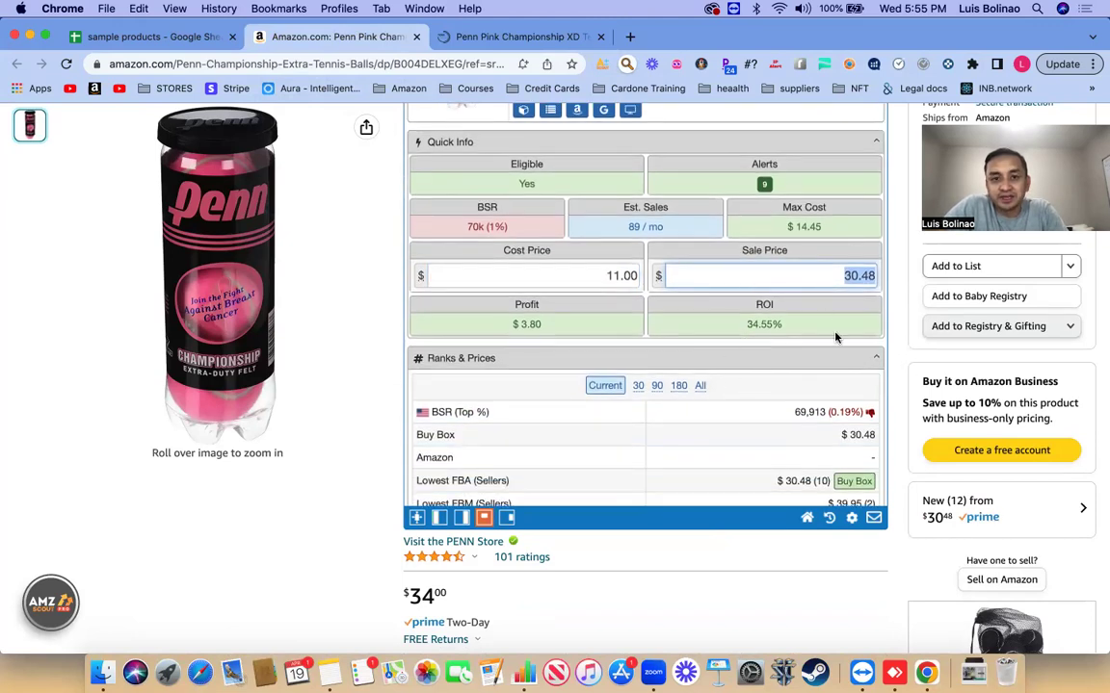
Step: Review the stock, price, profit and ROI of each FBA seller in SellerAmp's offers table for the tennis balls
scroll(663, 317, down, 6)
scroll(664, 318, down, 15)
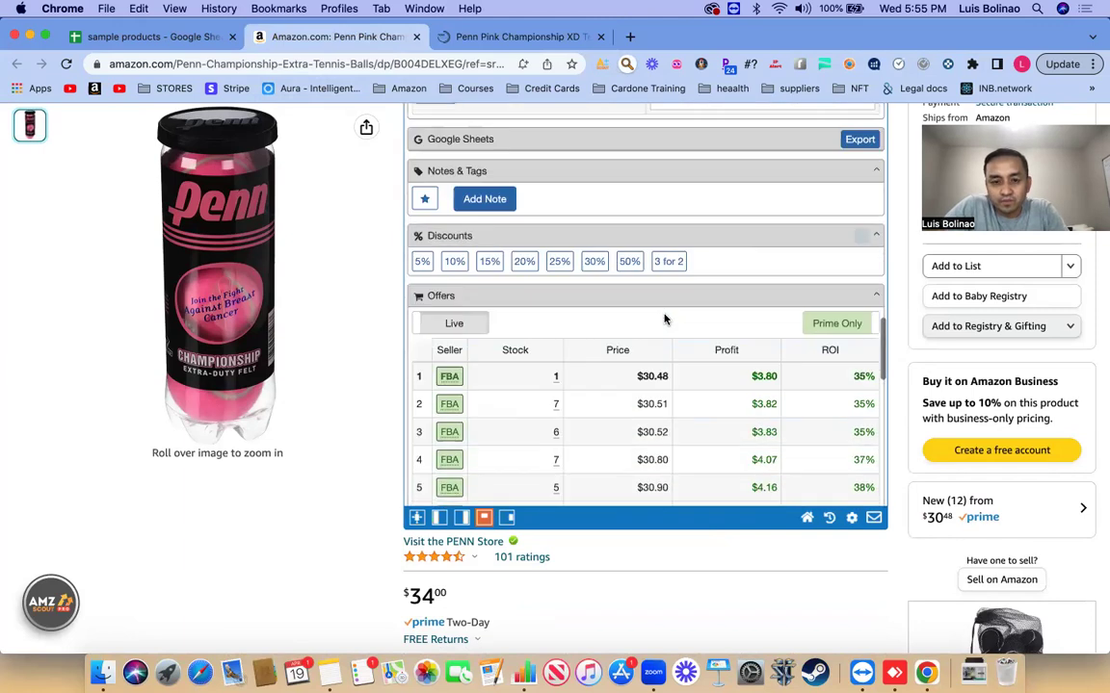
scroll(664, 318, down, 6)
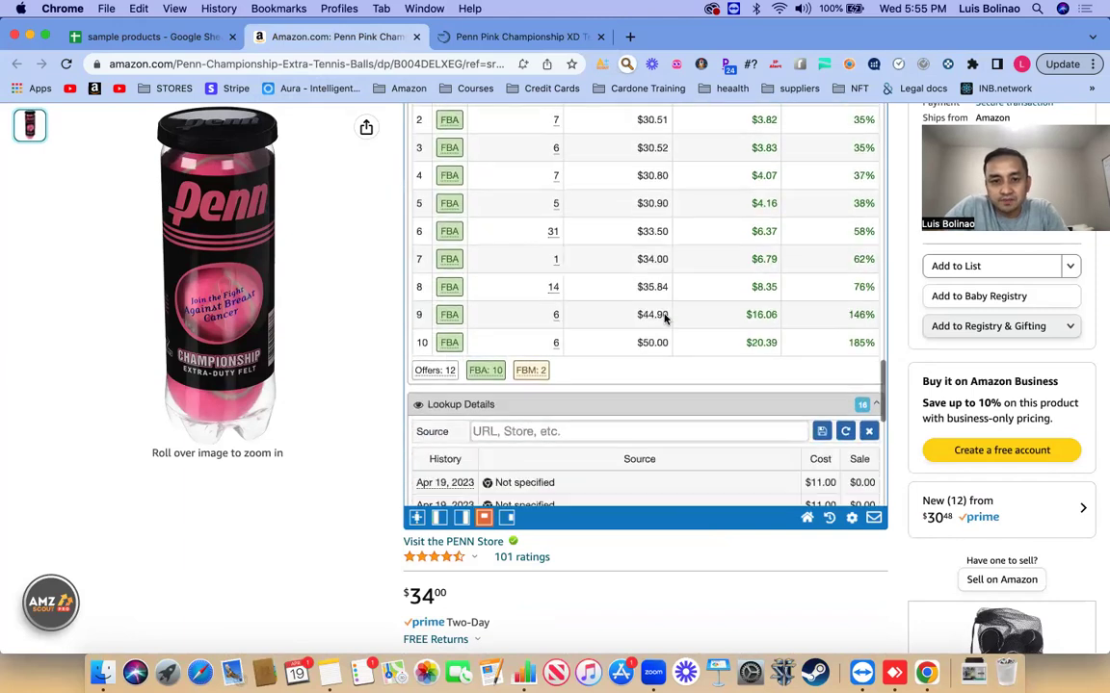
scroll(663, 318, up, 3)
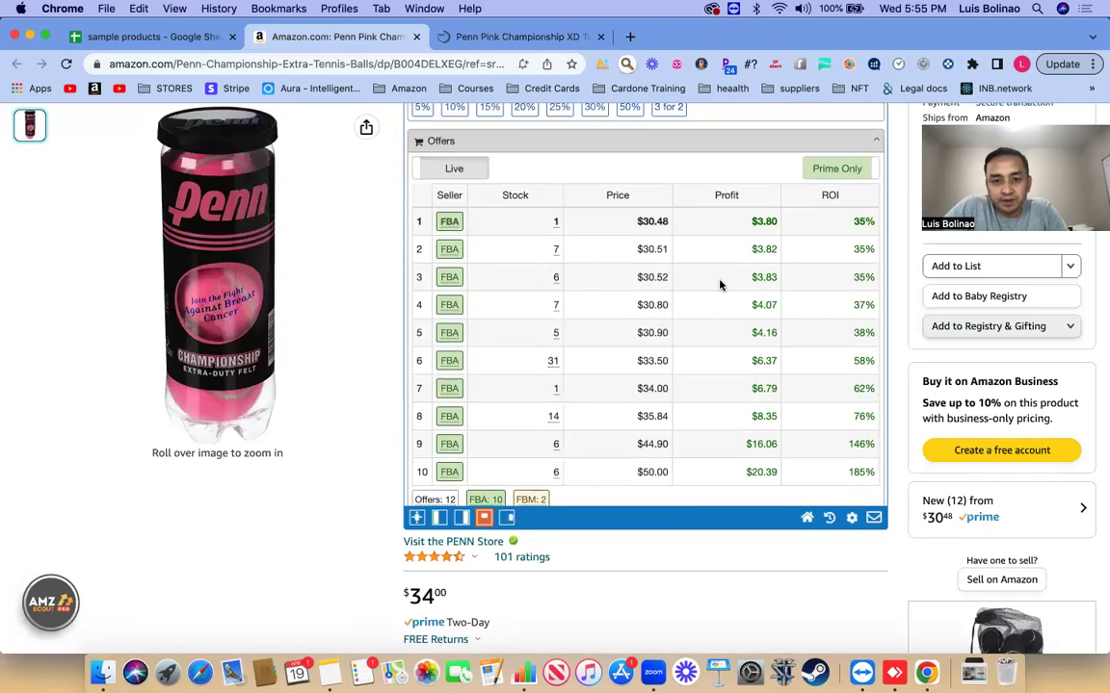
scroll(767, 278, up, 15)
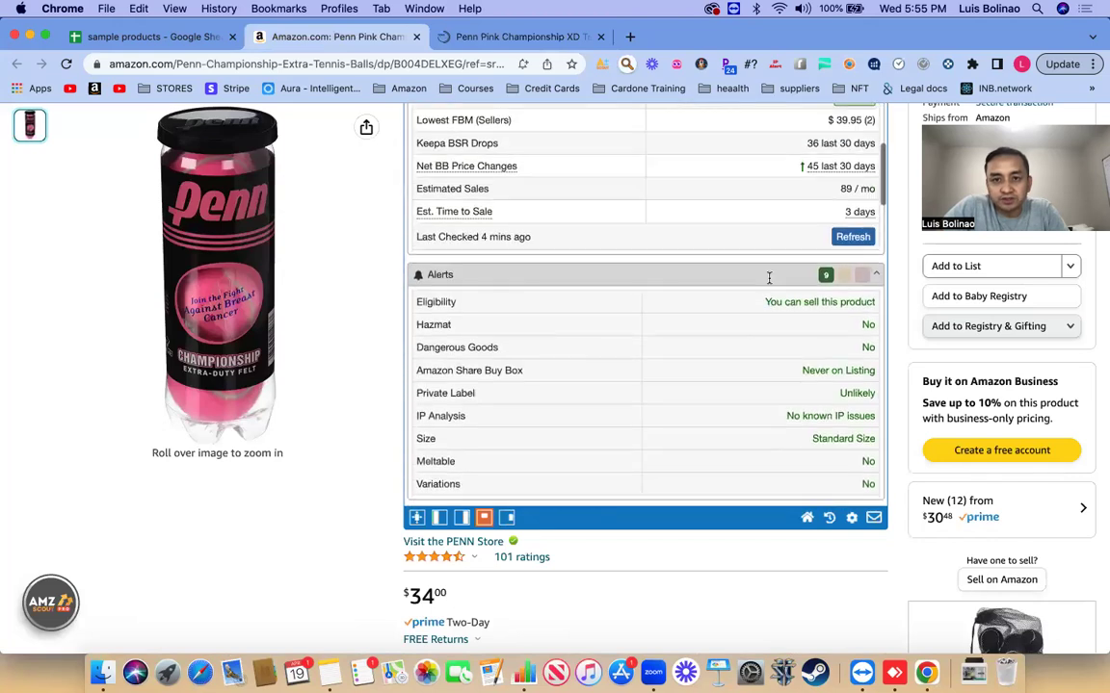
Step: Review the SellerAmp alerts and price chart, and highlight the first five FBA offers, from $30.48 to $30.90
scroll(767, 278, up, 2)
triple_click(626, 250)
scroll(604, 327, down, 12)
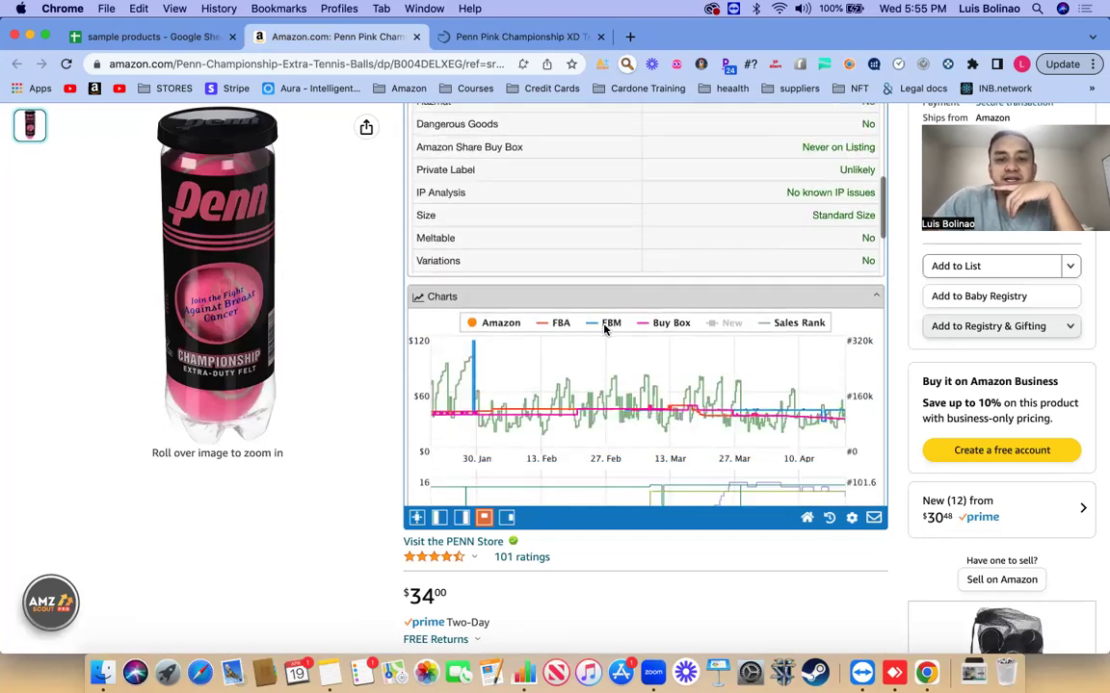
scroll(604, 330, down, 10)
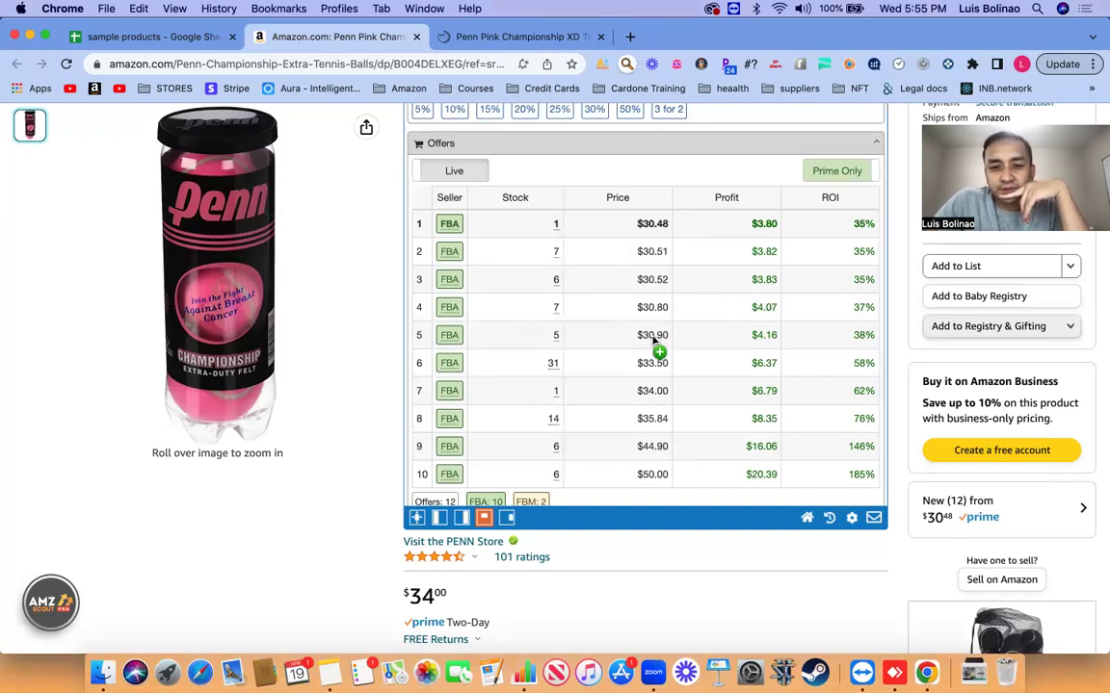
drag(537, 226, 877, 333)
drag(652, 225, 562, 203)
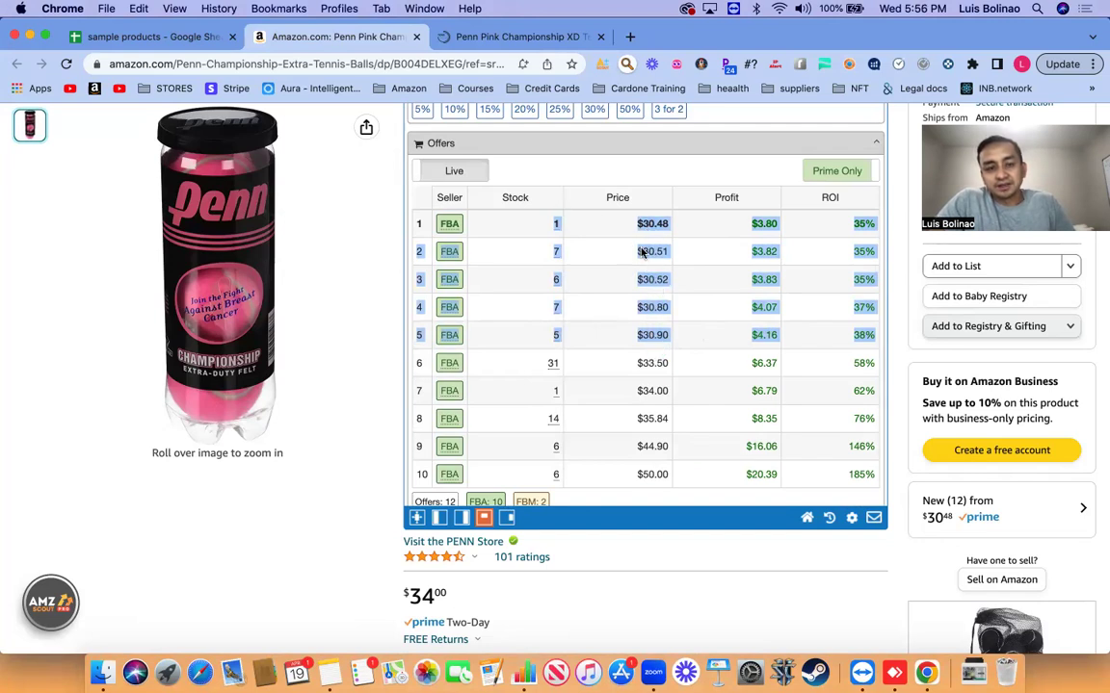
Step: Compare SellerAmp's estimated monthly sales, ranks and prices with the stock and prices of the five cheapest FBA offers
scroll(725, 346, down, 5)
scroll(723, 349, up, 15)
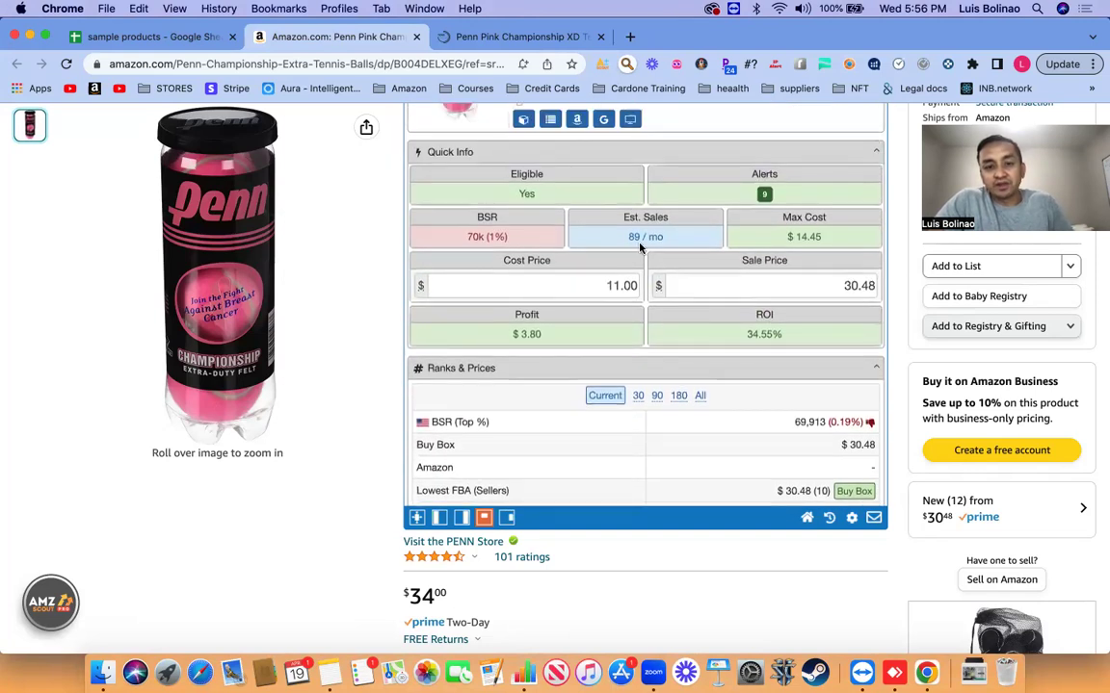
scroll(639, 249, down, 6)
scroll(639, 248, up, 5)
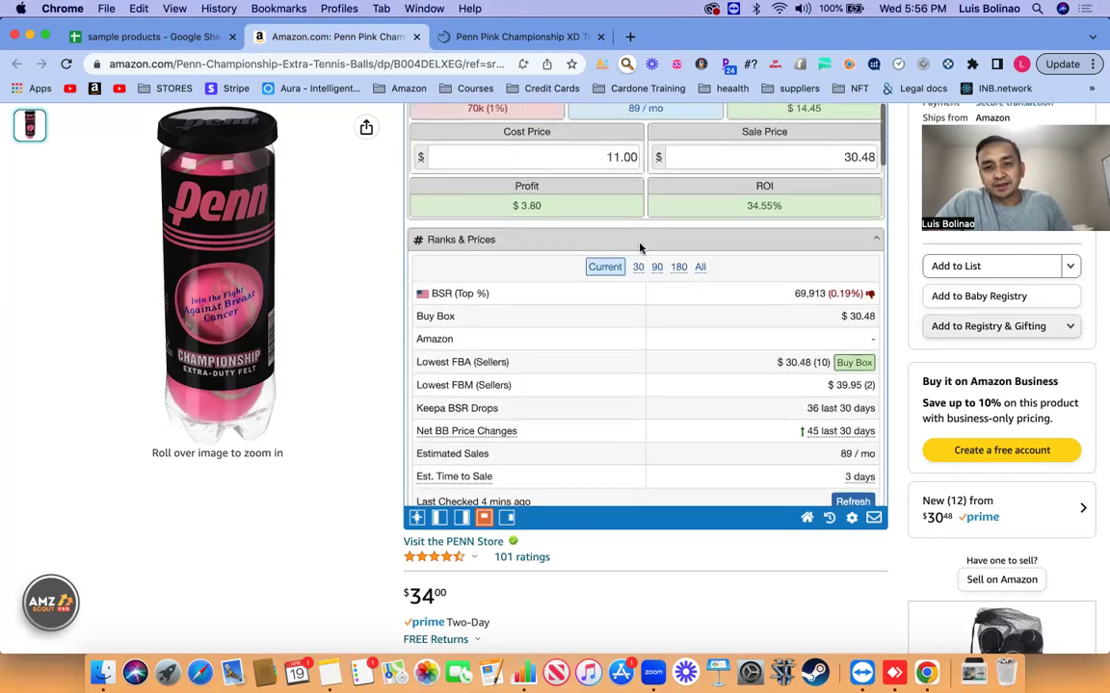
scroll(640, 248, up, 2)
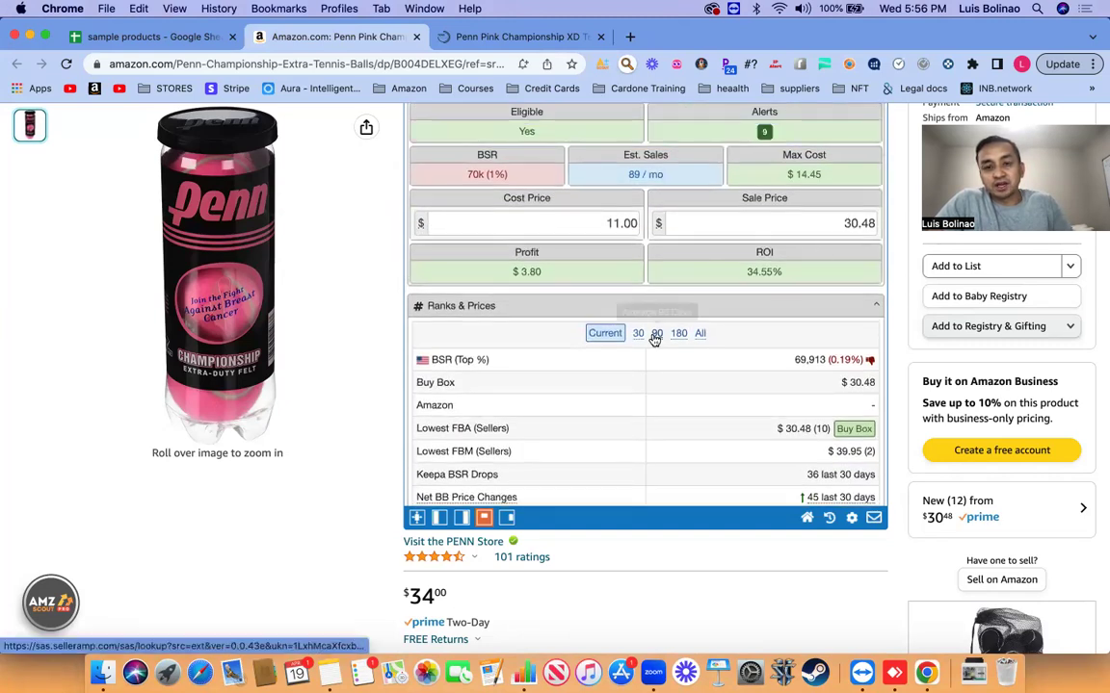
scroll(654, 340, down, 10)
scroll(654, 339, down, 10)
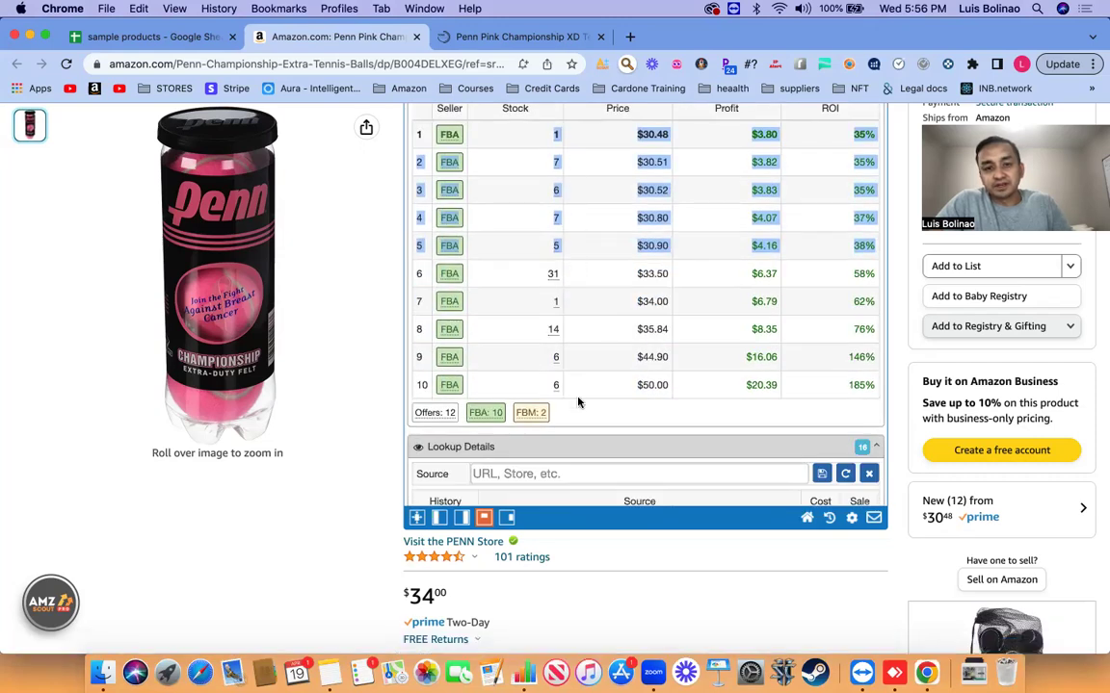
scroll(577, 402, up, 3)
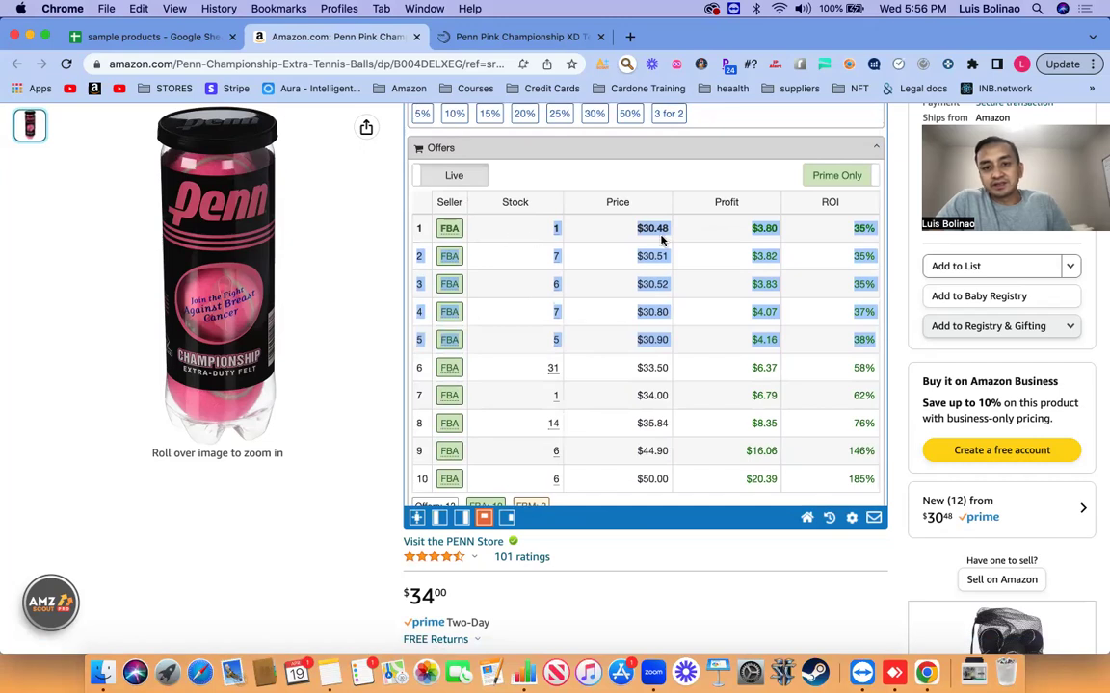
drag(525, 228, 851, 354)
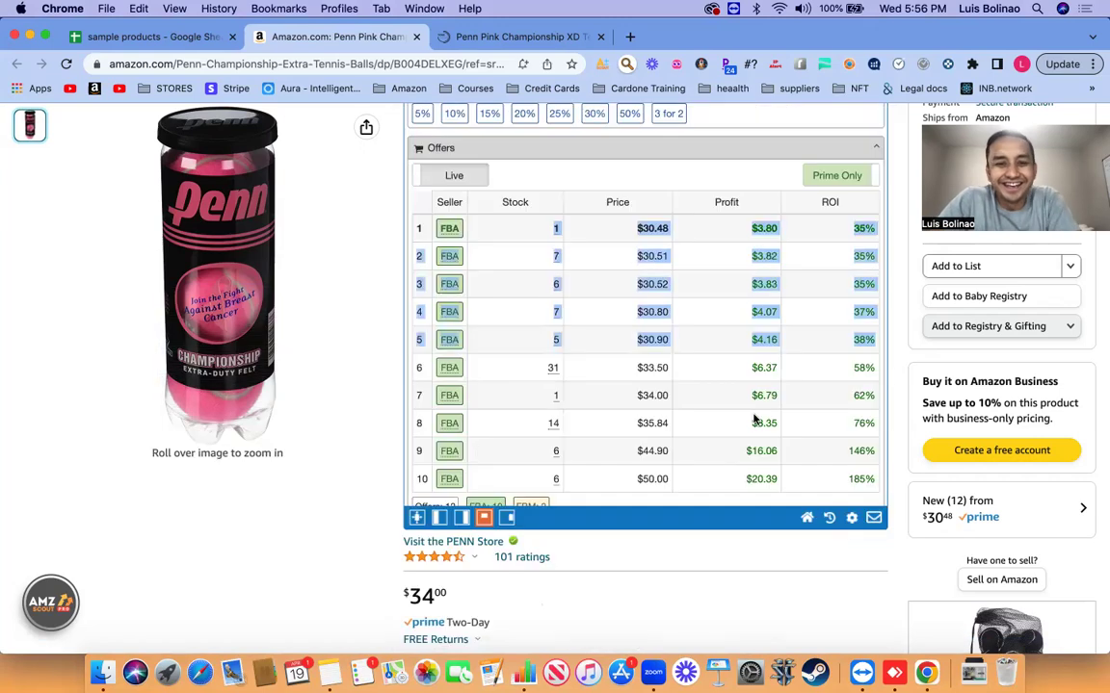
Step: Examine the pack details and the Keepa price history of the tennis balls for recent Buy Box price and offer count
scroll(888, 453, down, 5)
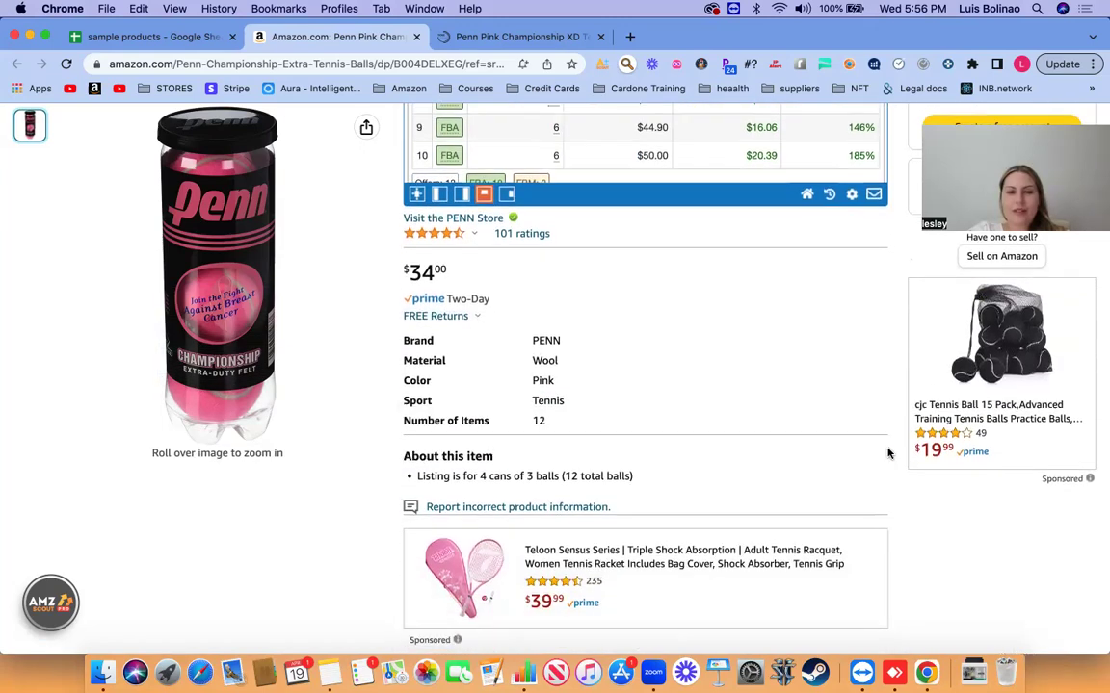
scroll(904, 446, down, 5)
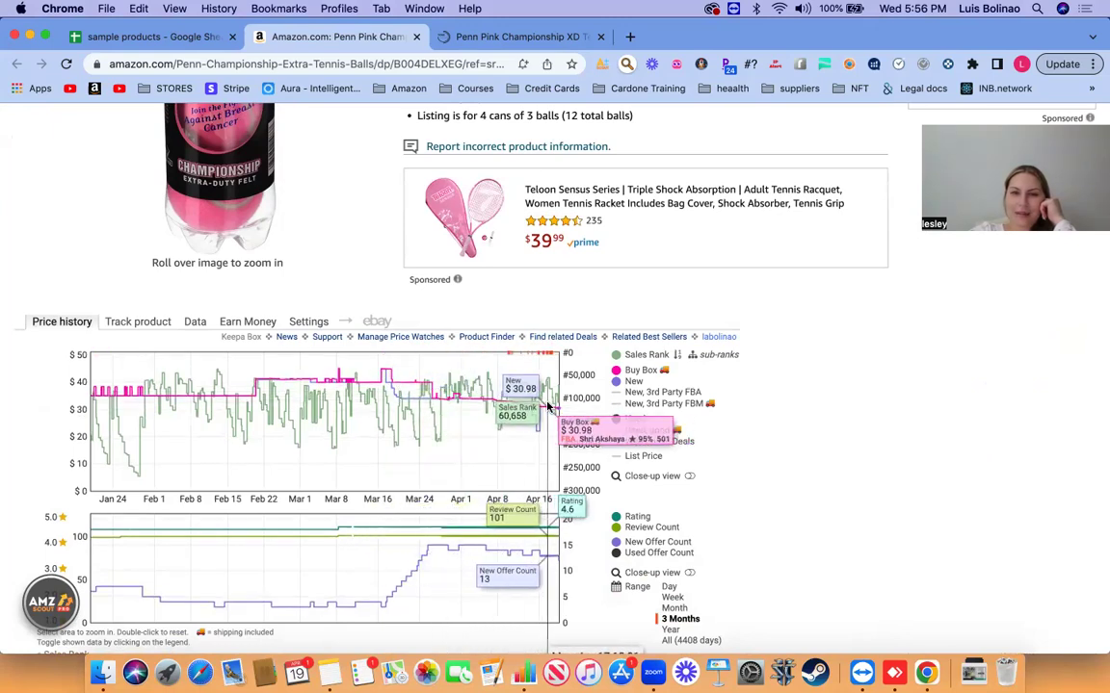
scroll(840, 384, up, 2)
scroll(840, 384, up, 10)
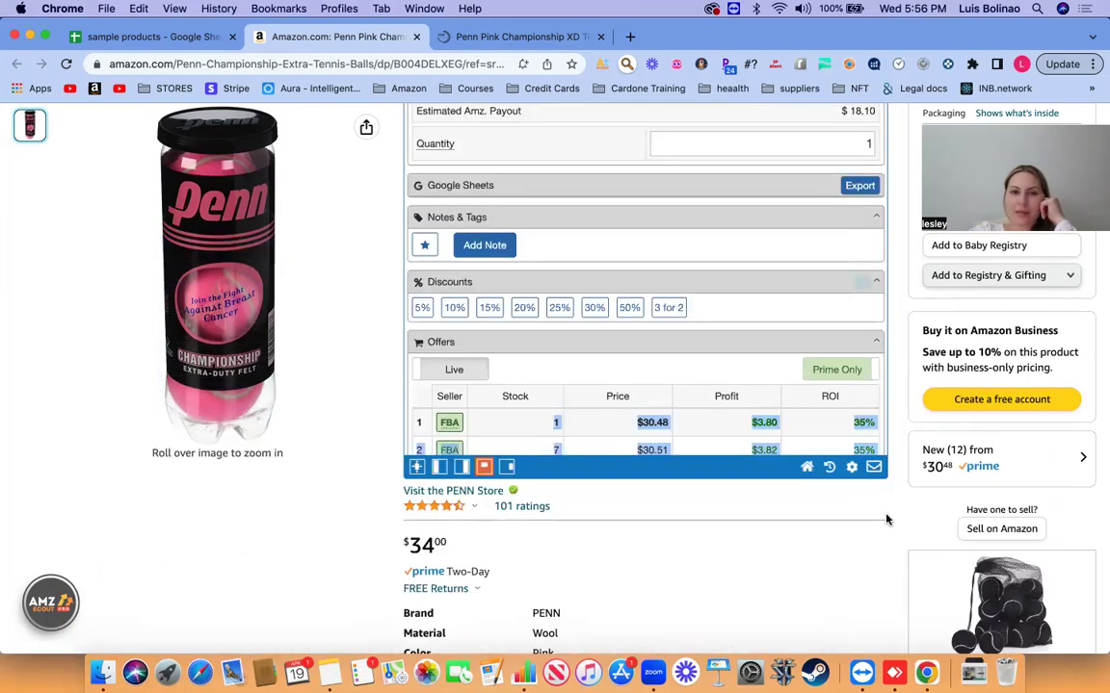
Step: Check SellerAmp's profit calculator figures against the prices of the five lowest FBA offers
scroll(607, 267, up, 2)
scroll(607, 266, up, 6)
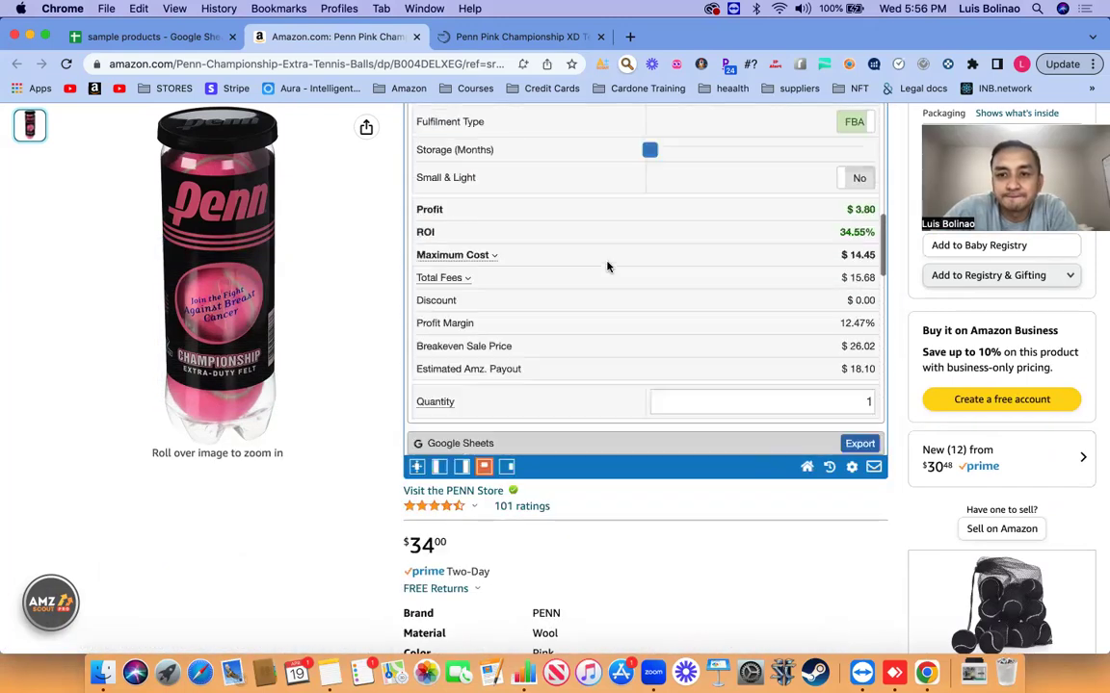
scroll(607, 267, up, 4)
scroll(607, 267, down, 10)
scroll(607, 267, down, 3)
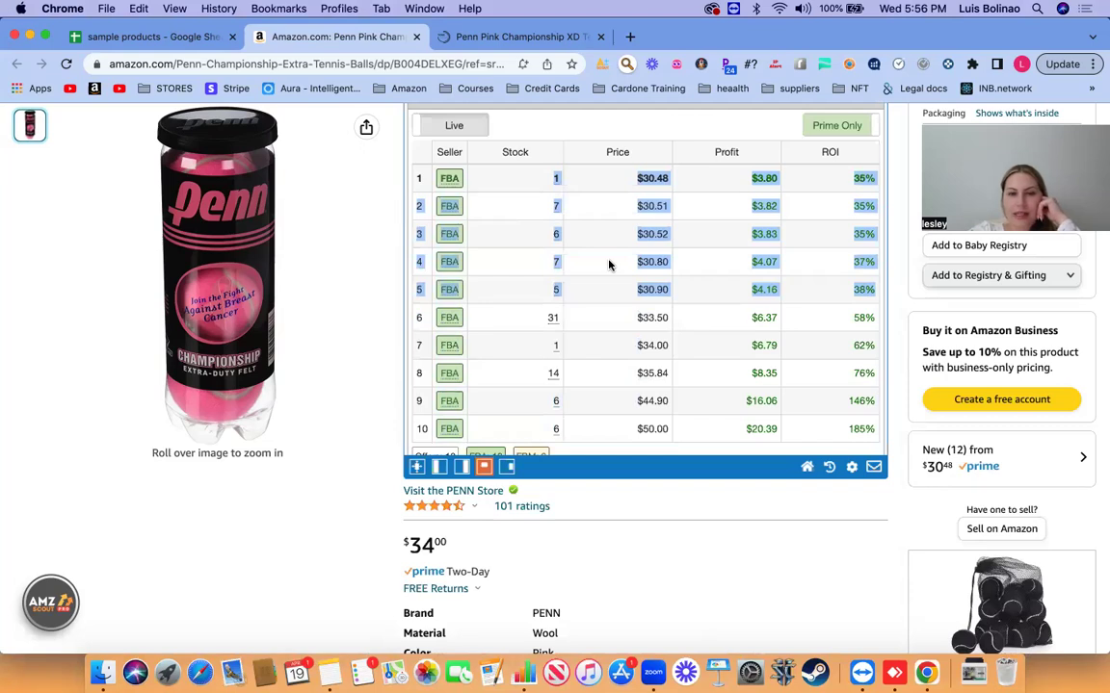
drag(663, 184, 661, 295)
drag(659, 293, 662, 317)
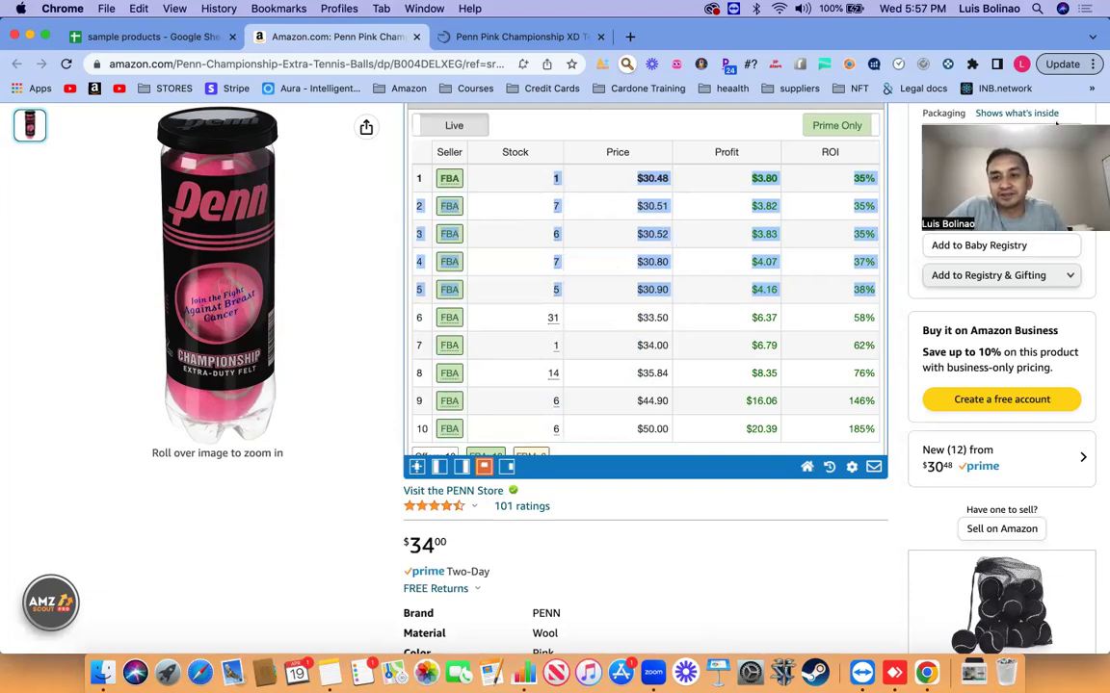
Step: Review the Amazon listing's title, price and stock availability alongside SellerAmp's FBA offers
scroll(917, 358, up, 6)
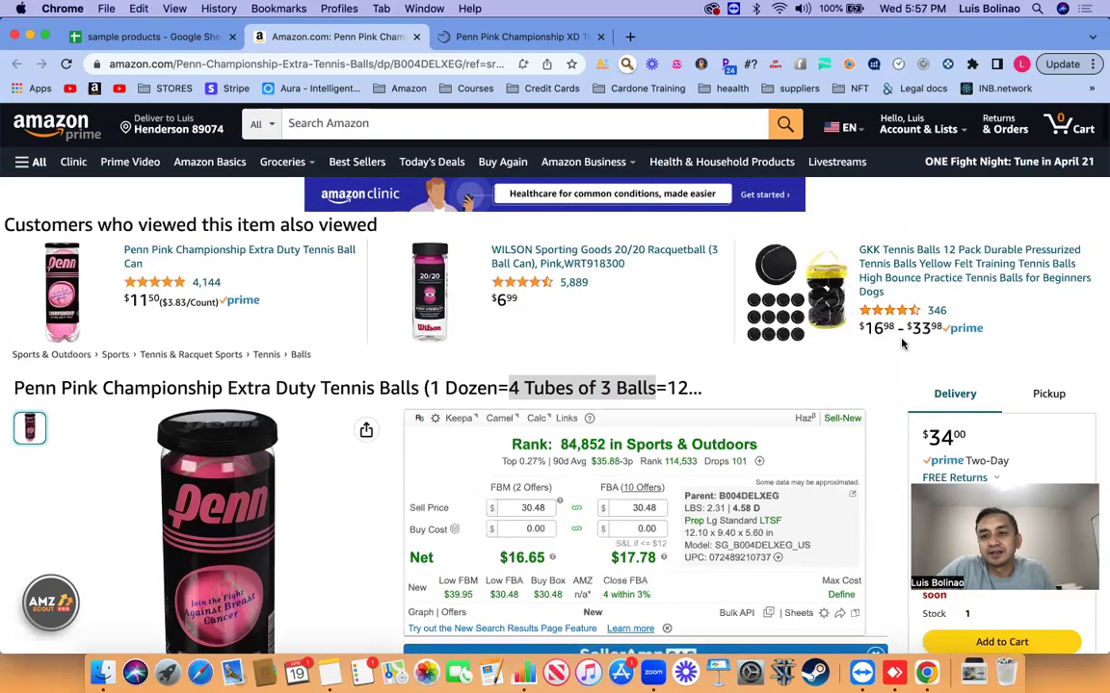
scroll(925, 166, down, 2)
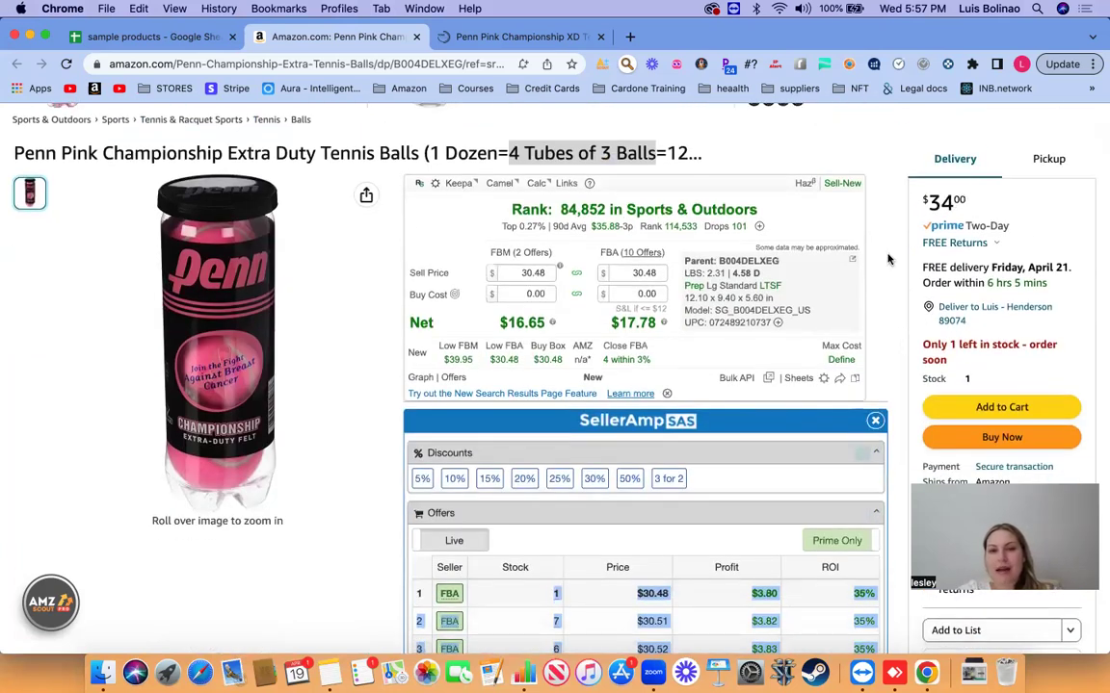
scroll(888, 258, down, 4)
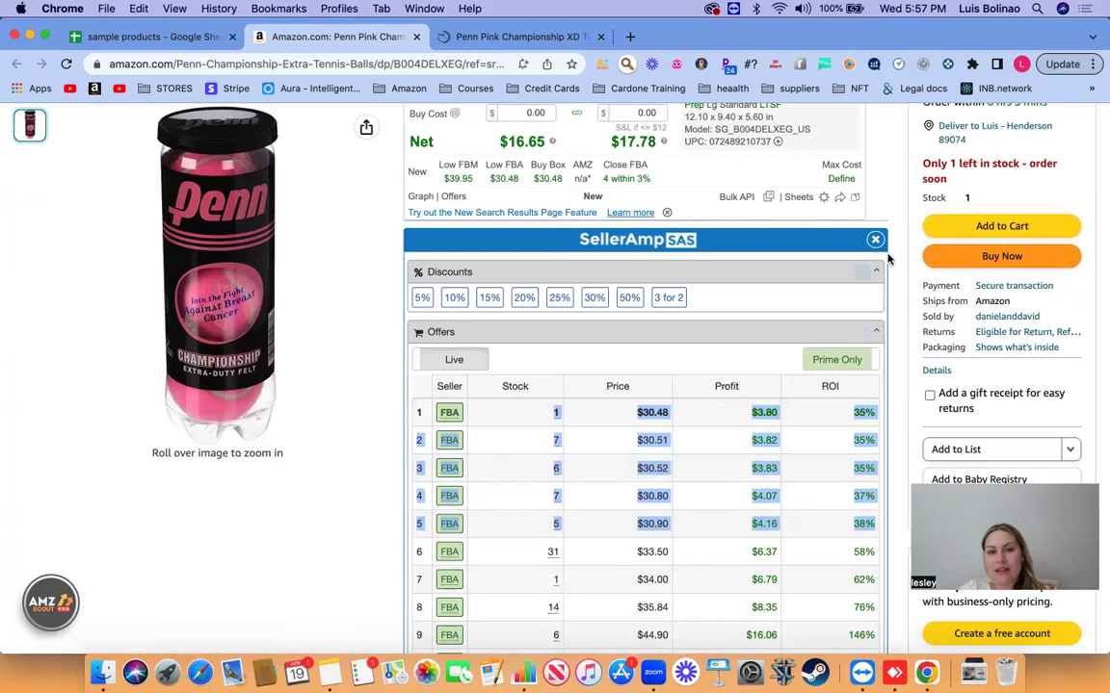
scroll(886, 255, down, 1)
scroll(891, 262, down, 3)
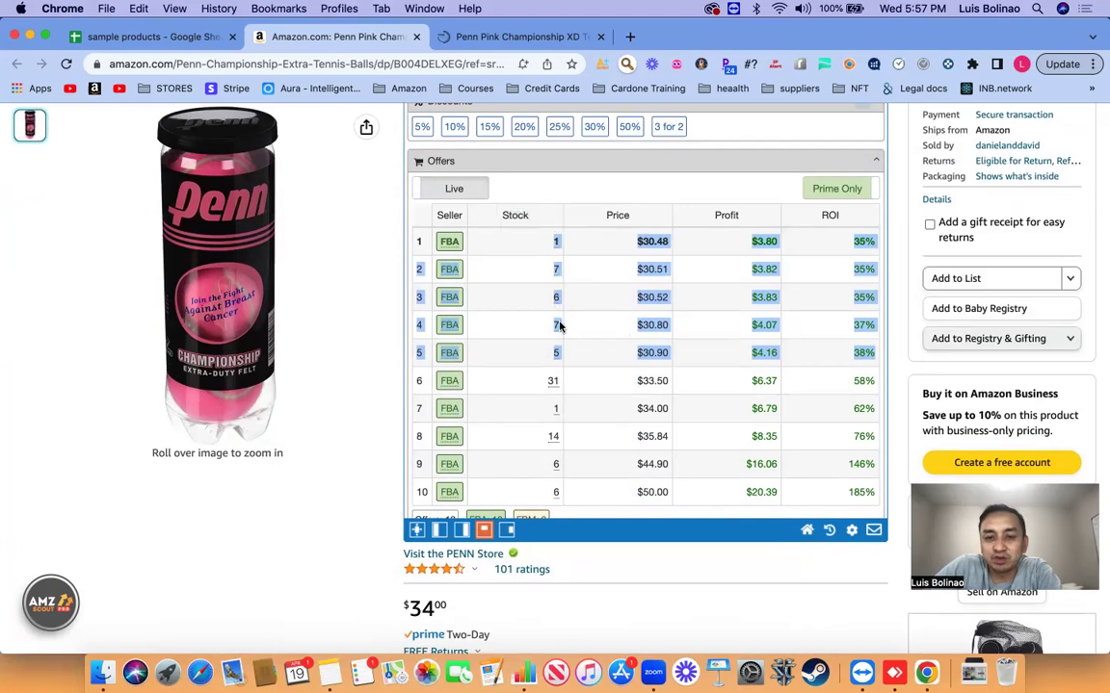
Step: Clear the highlighted offers and highlight the $35.84 price of the eighth FBA offer in the complete offers table
scroll(561, 359, down, 3)
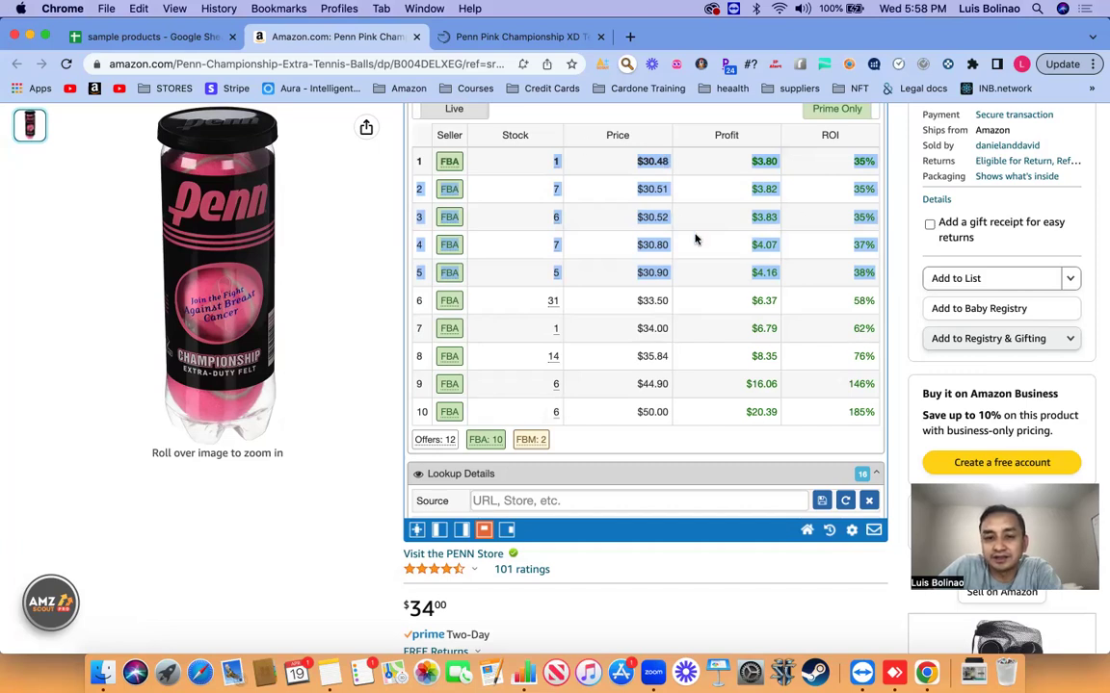
click(460, 358)
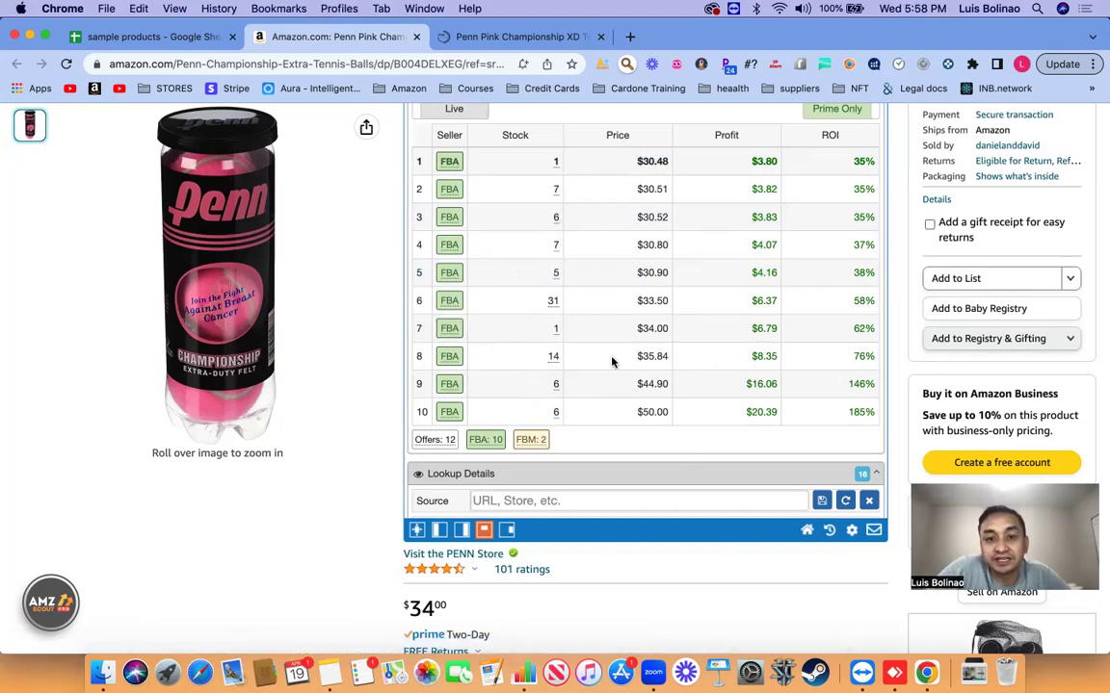
drag(636, 357, 674, 360)
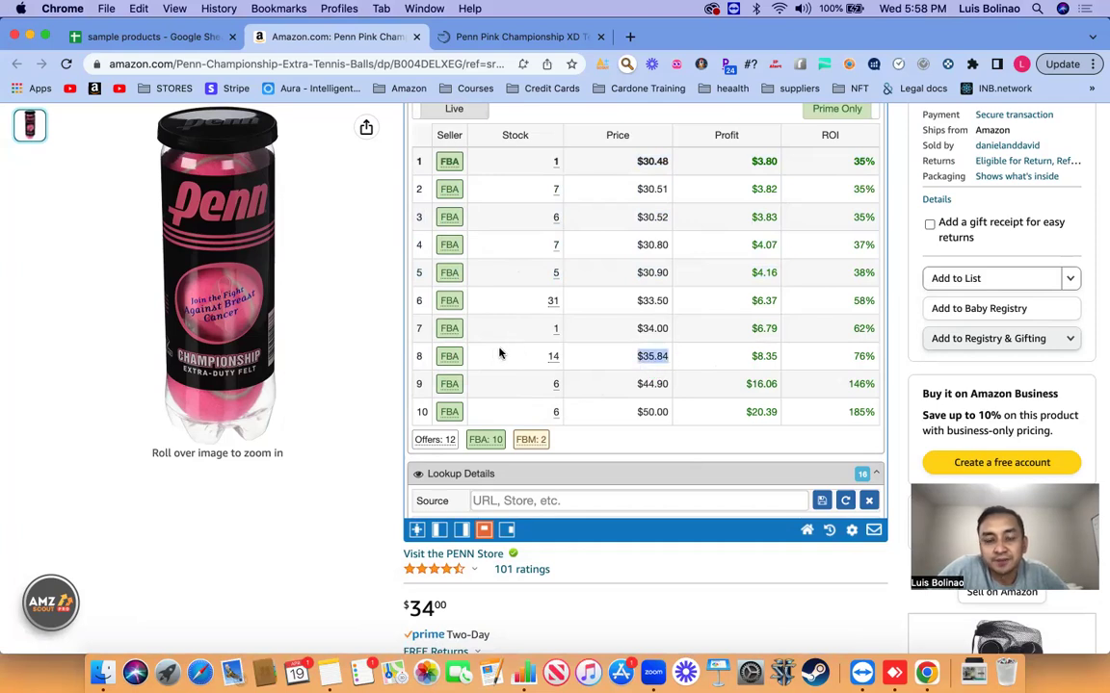
Step: Highlight the eighth FBA offer's stock, price, profit and ROI, and check its cumulative stock count
drag(500, 364, 687, 355)
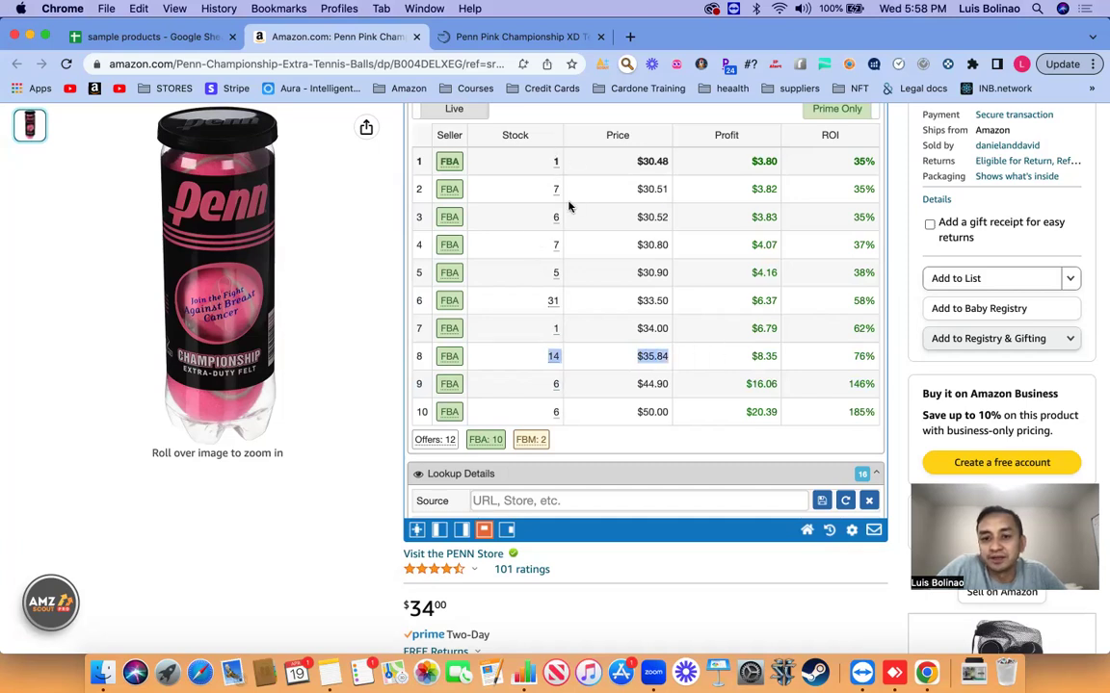
mouse_move(548, 358)
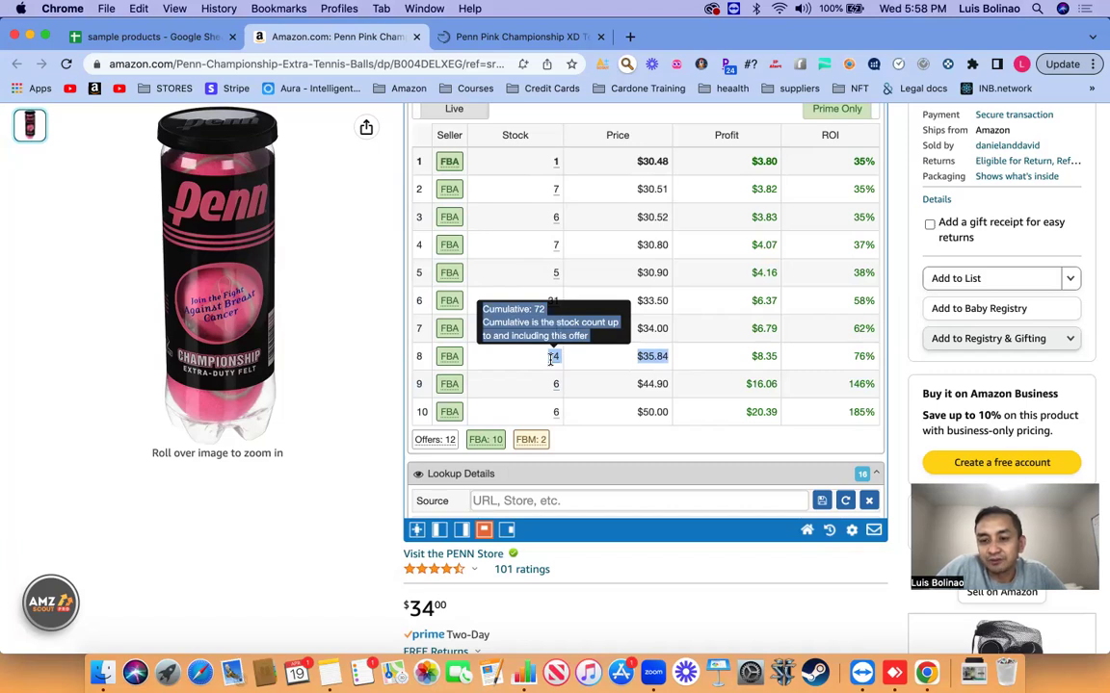
drag(550, 360, 657, 358)
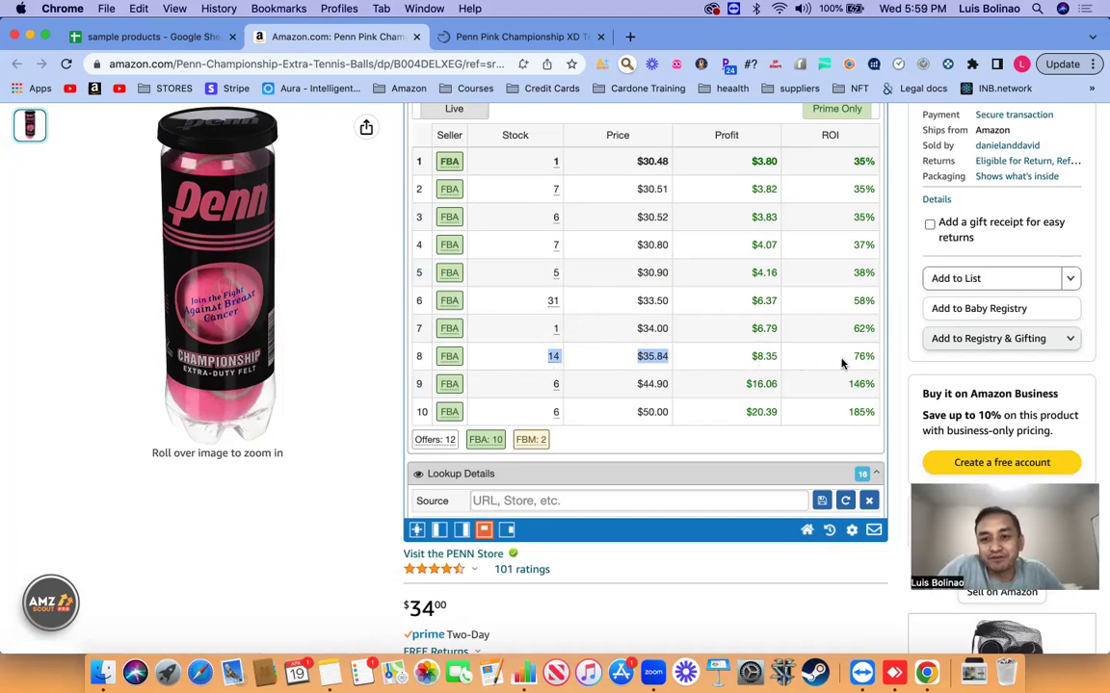
drag(744, 359, 851, 361)
drag(495, 359, 850, 353)
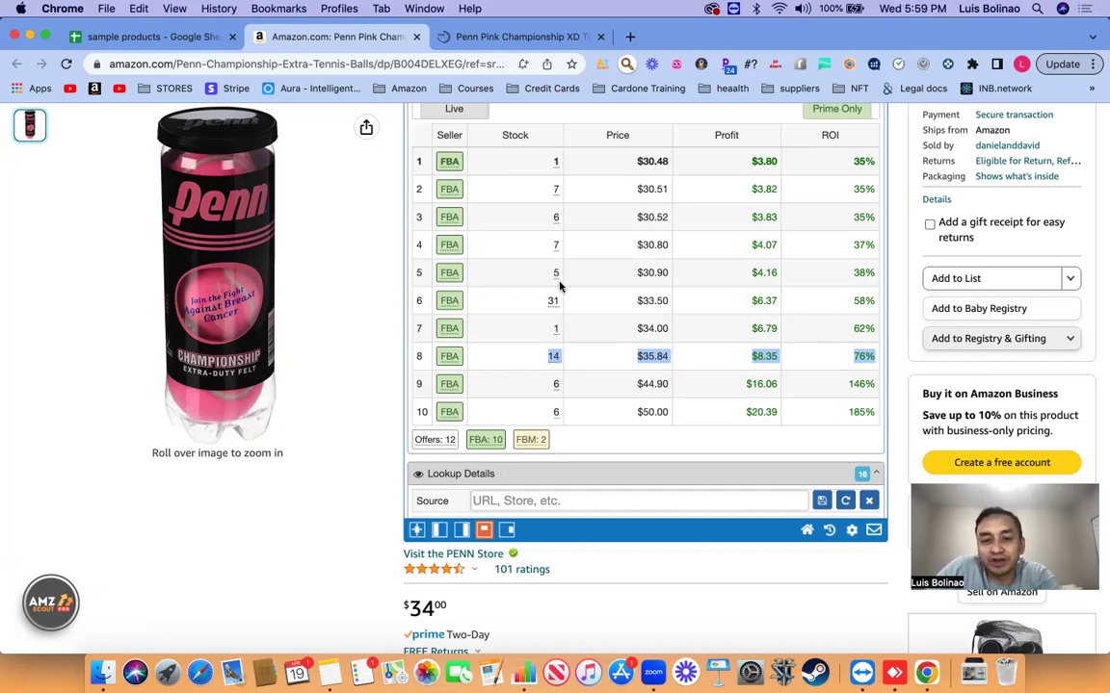
Step: Review SellerAmp's quick info, ranks and alerts for the tennis balls, and highlight the five lowest-priced FBA offers
scroll(559, 286, up, 15)
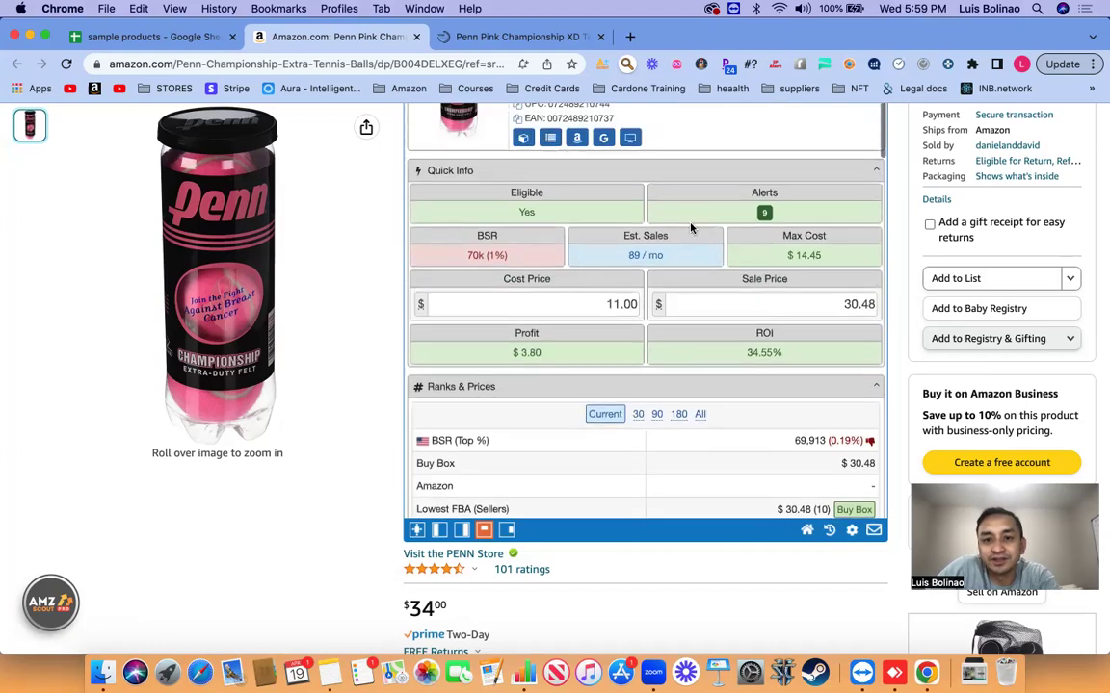
scroll(629, 247, down, 15)
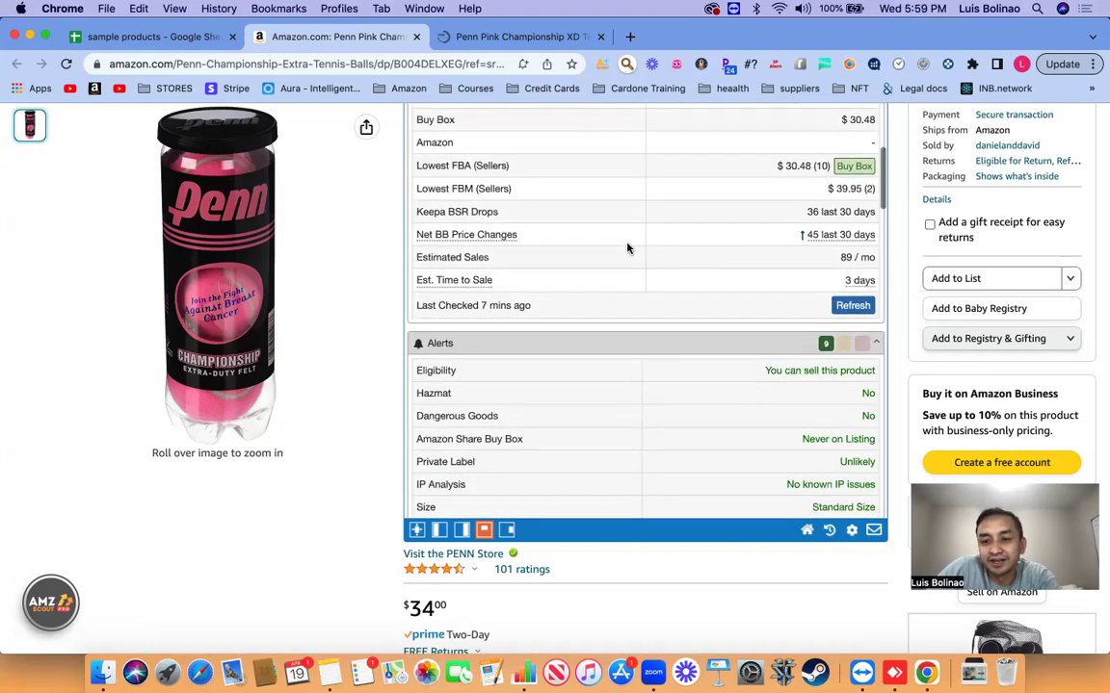
scroll(627, 247, down, 10)
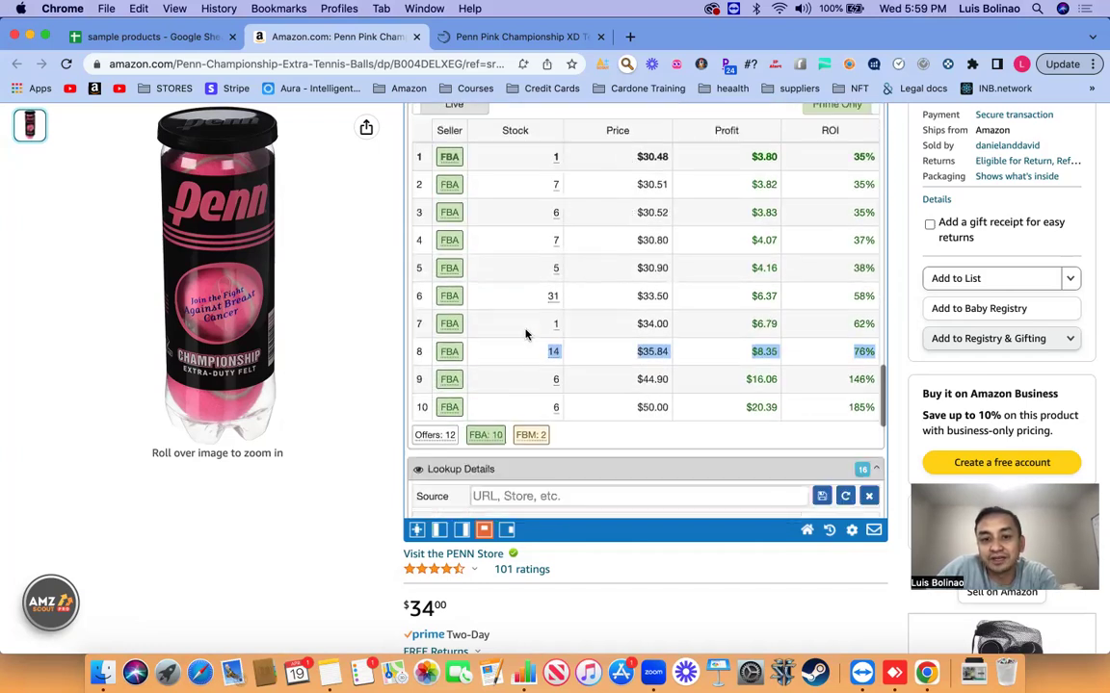
mouse_move(553, 352)
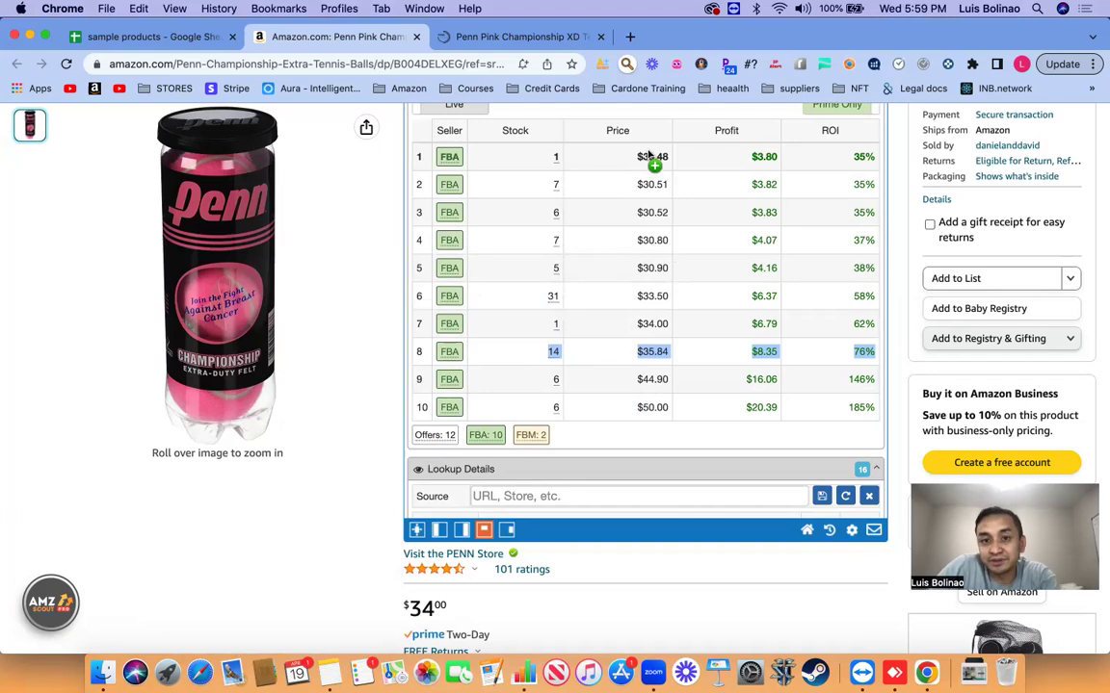
drag(520, 156, 869, 268)
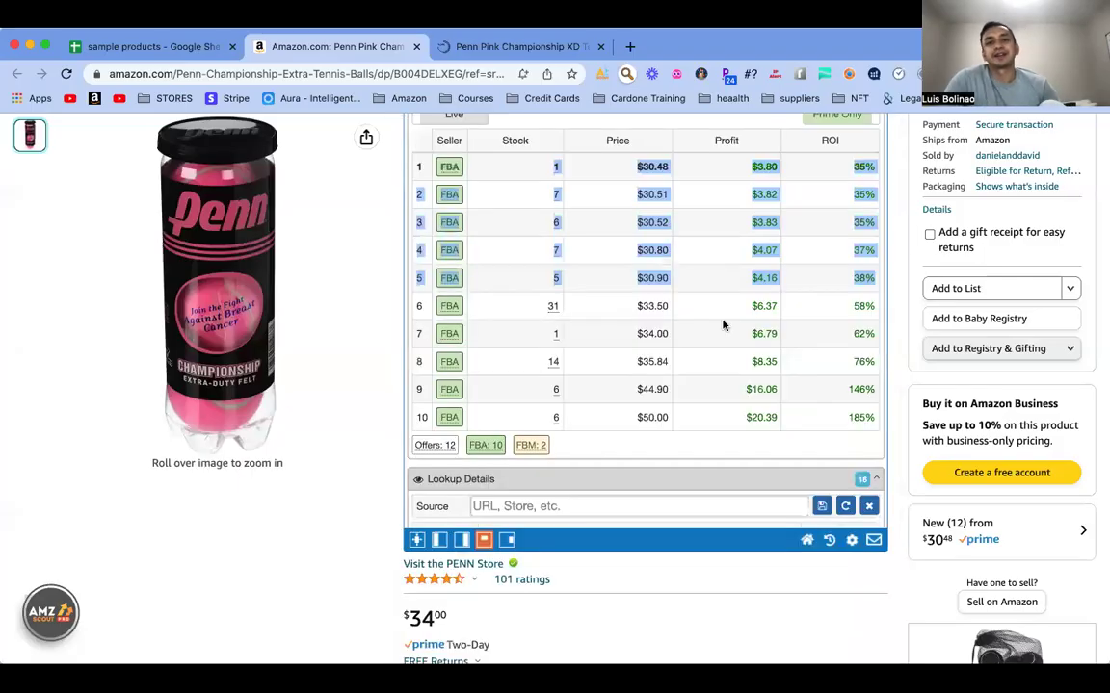
Step: Clear the highlighted offers and reselect the five lowest FBA offers from row number through ROI
scroll(723, 325, up, 3)
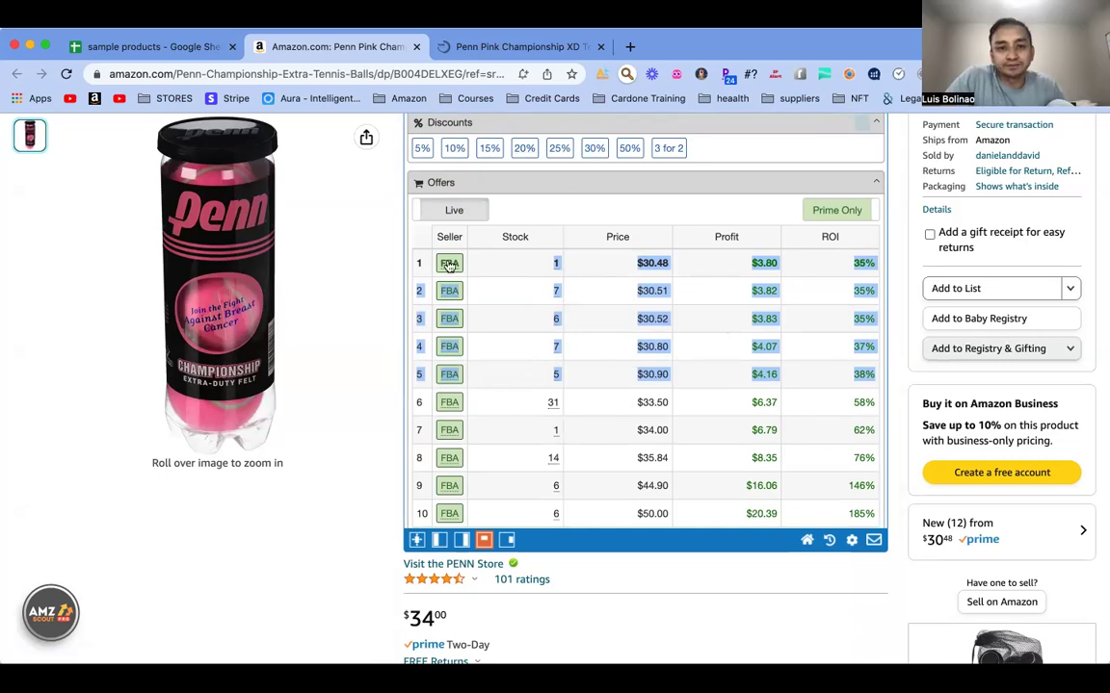
click(542, 274)
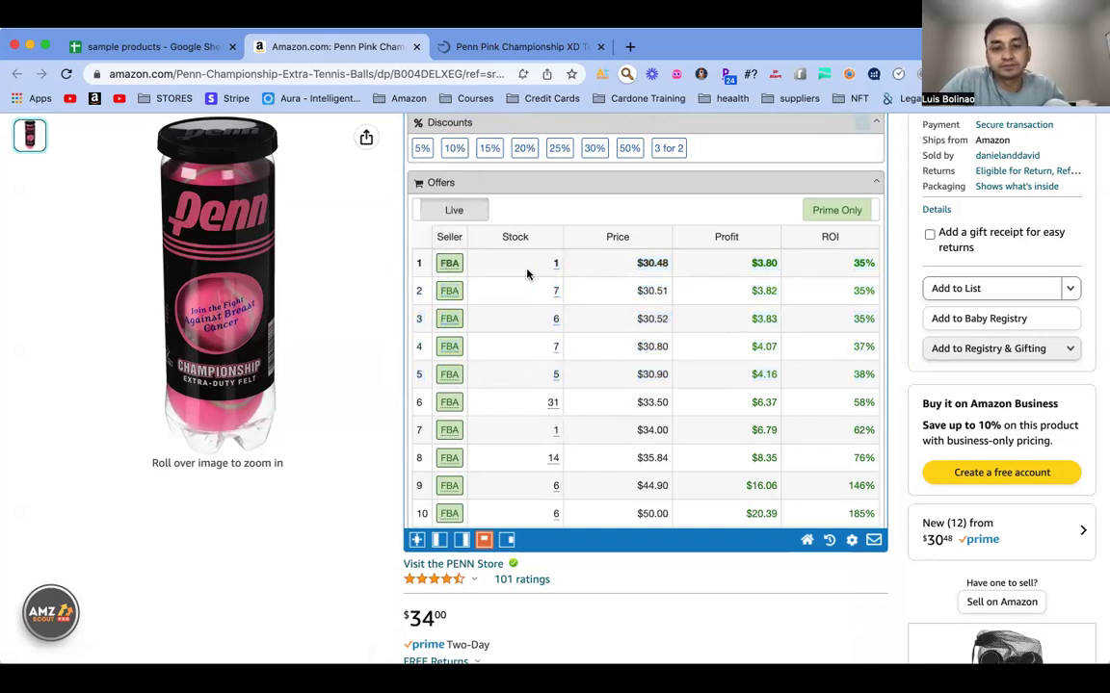
drag(538, 267, 865, 374)
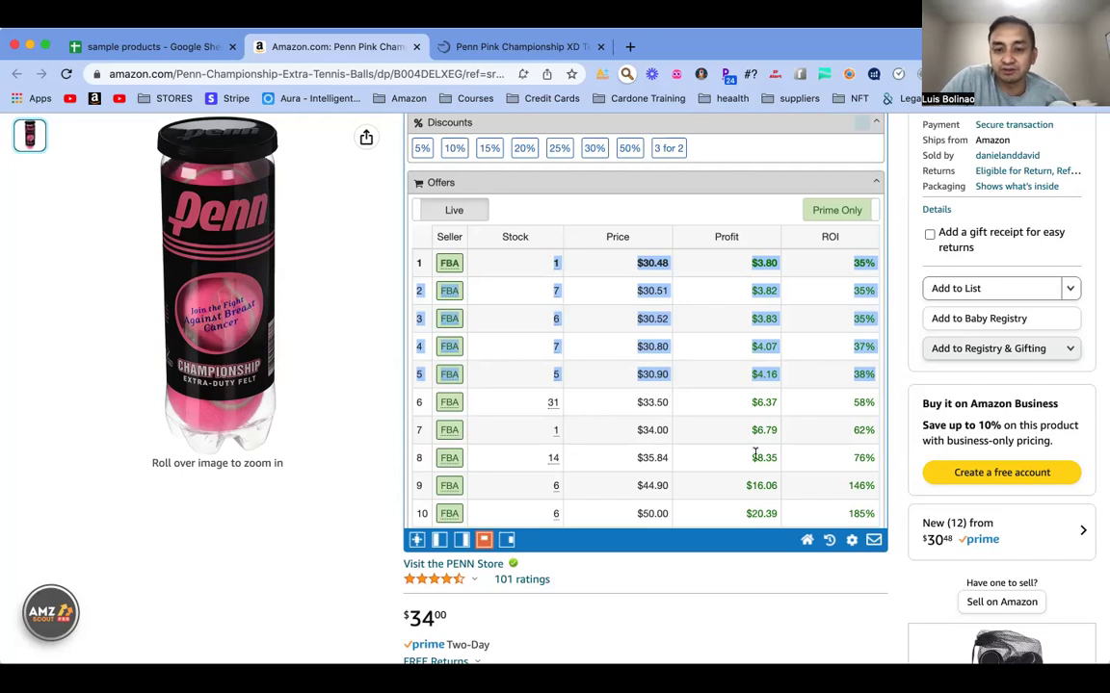
scroll(751, 453, down, 1)
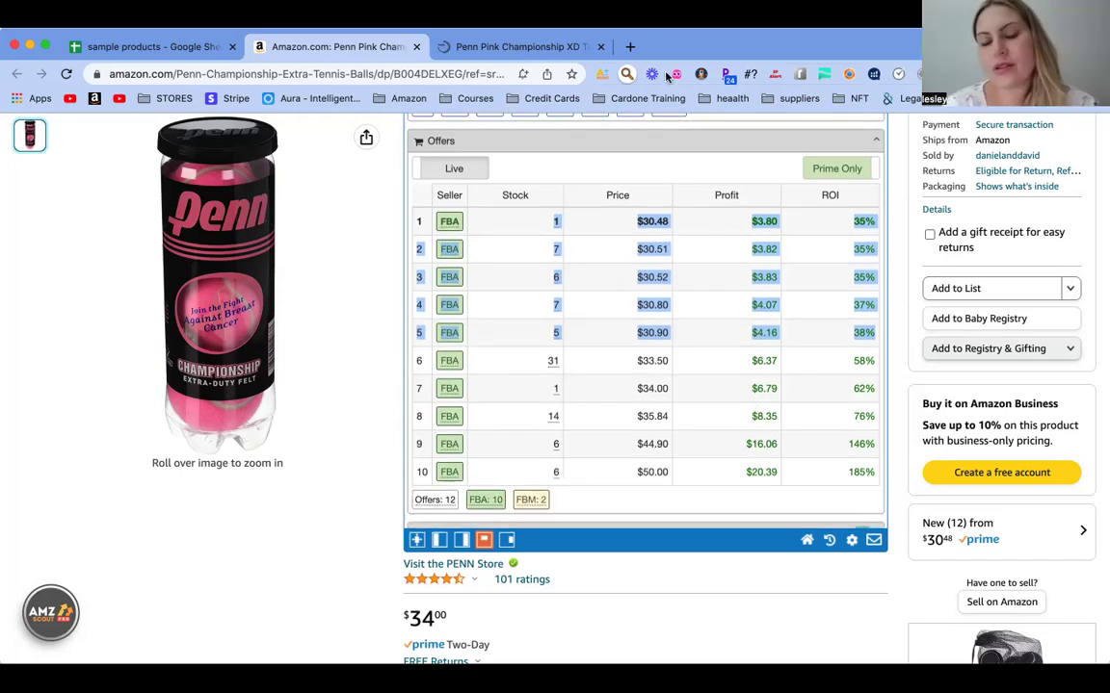
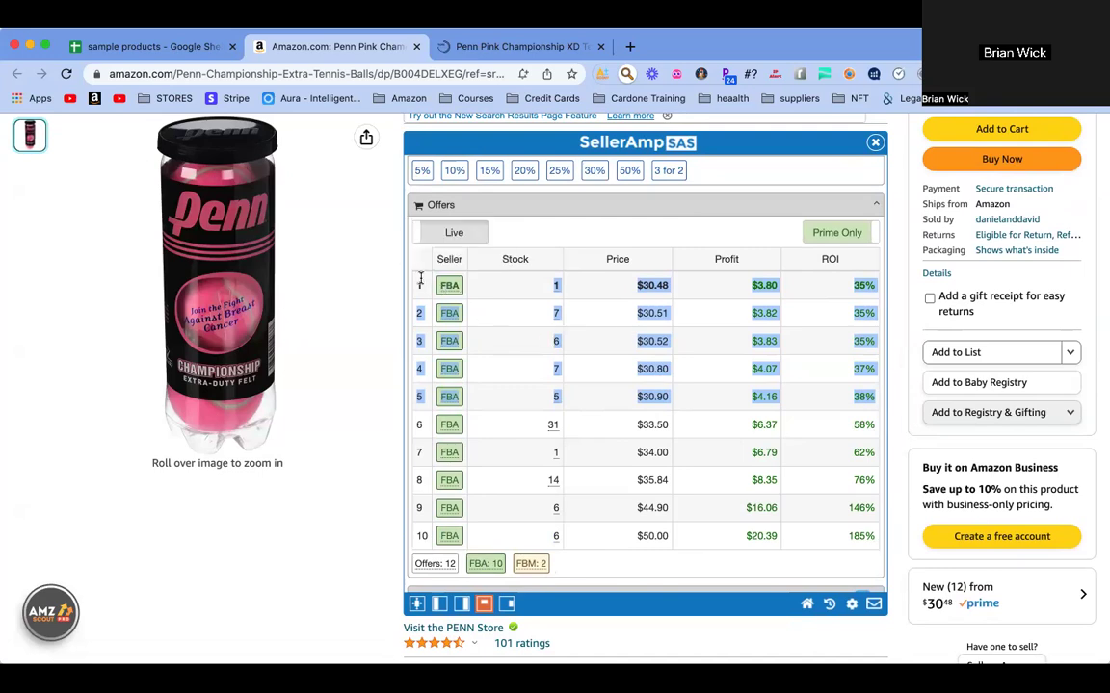
drag(417, 285, 877, 398)
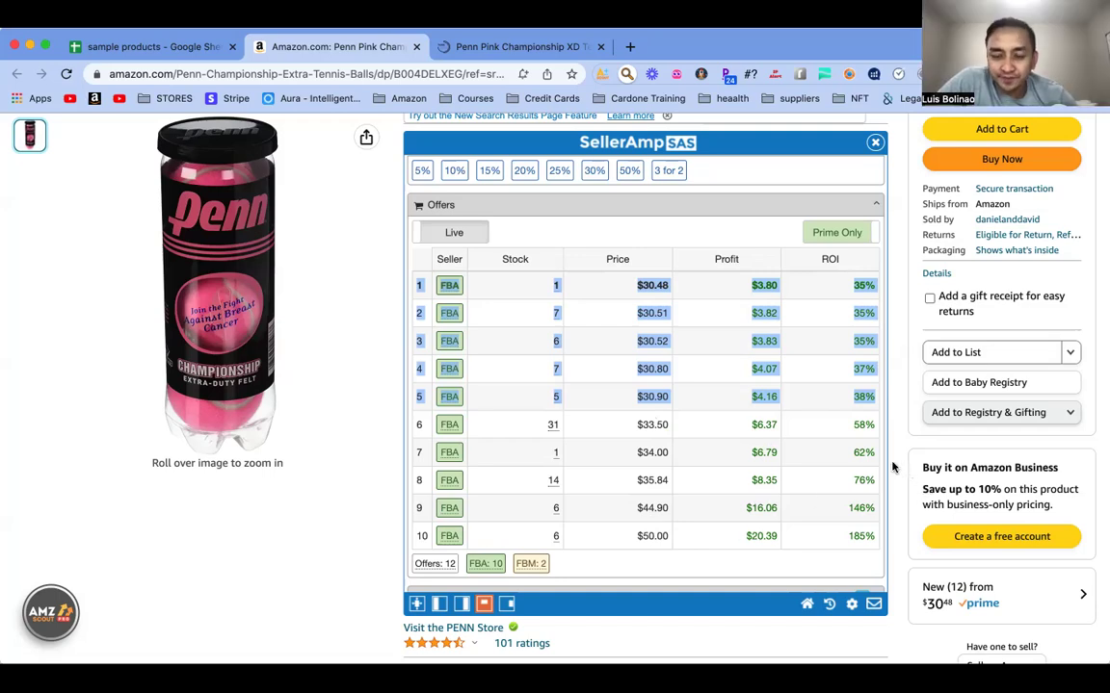
Step: Show the tennis balls' Keepa price history and offer count over the past year
scroll(899, 470, down, 3)
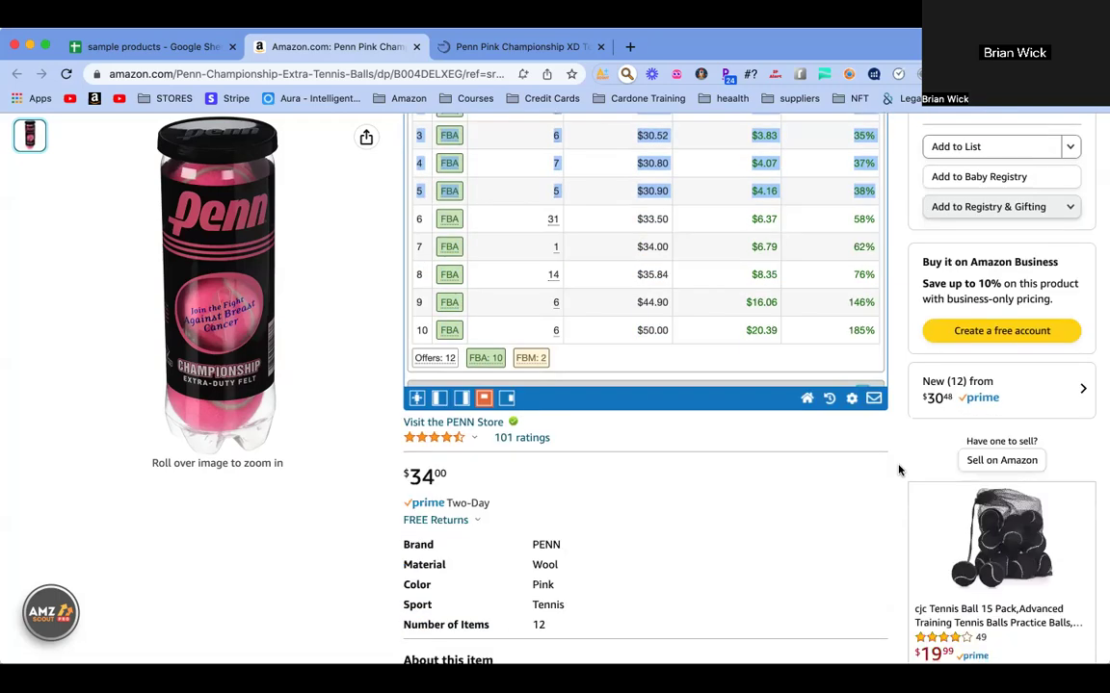
scroll(899, 470, down, 9)
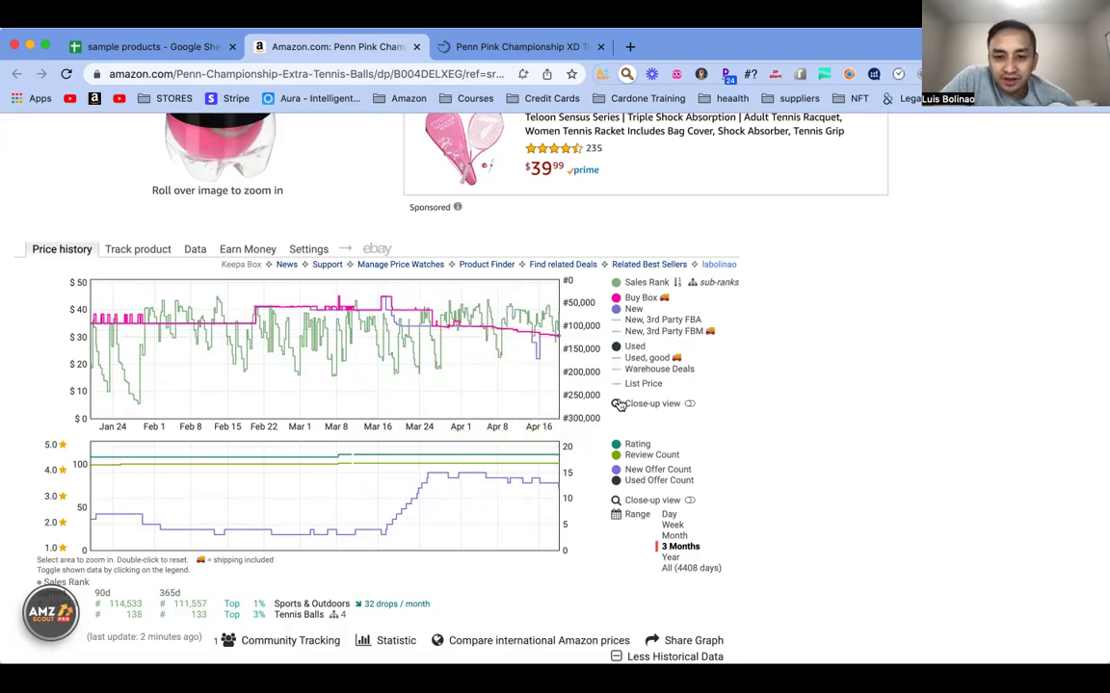
click(669, 558)
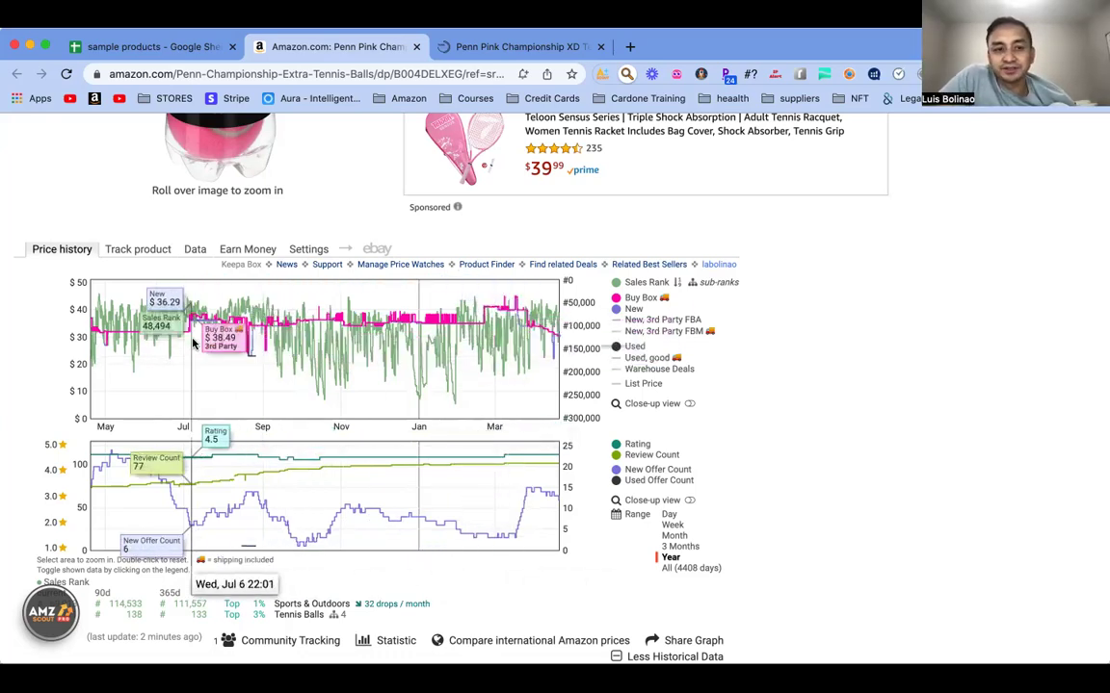
Step: Examine Keepa's product details data for the tennis balls' average sales rank, Buy Box prices, fees and offer counts
click(134, 251)
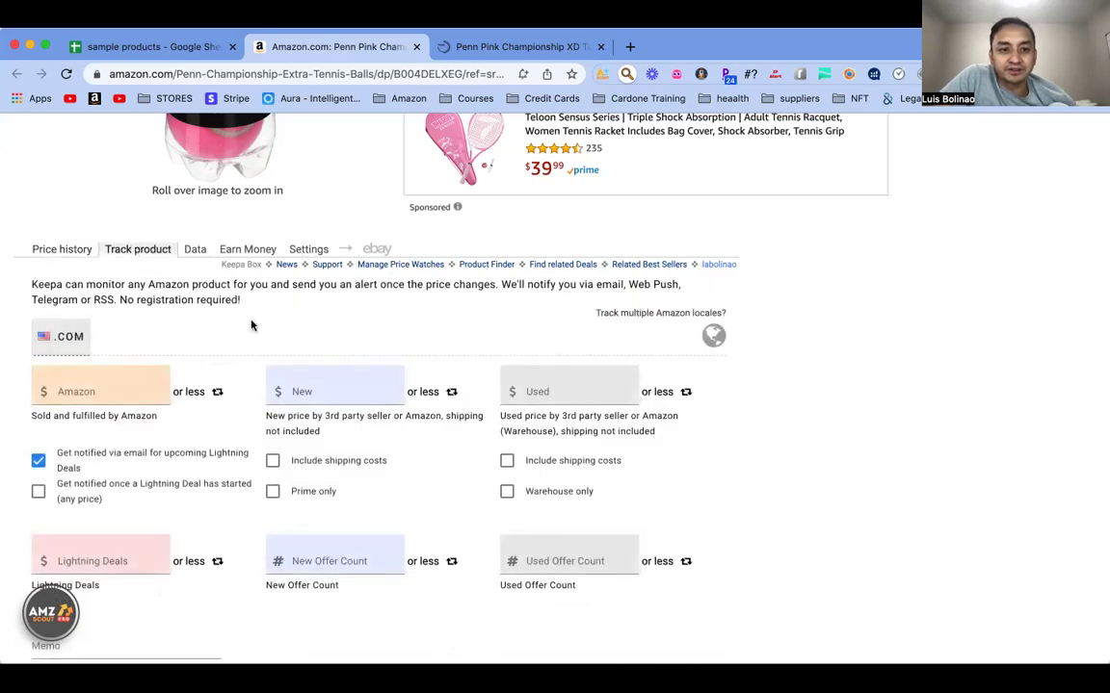
click(195, 253)
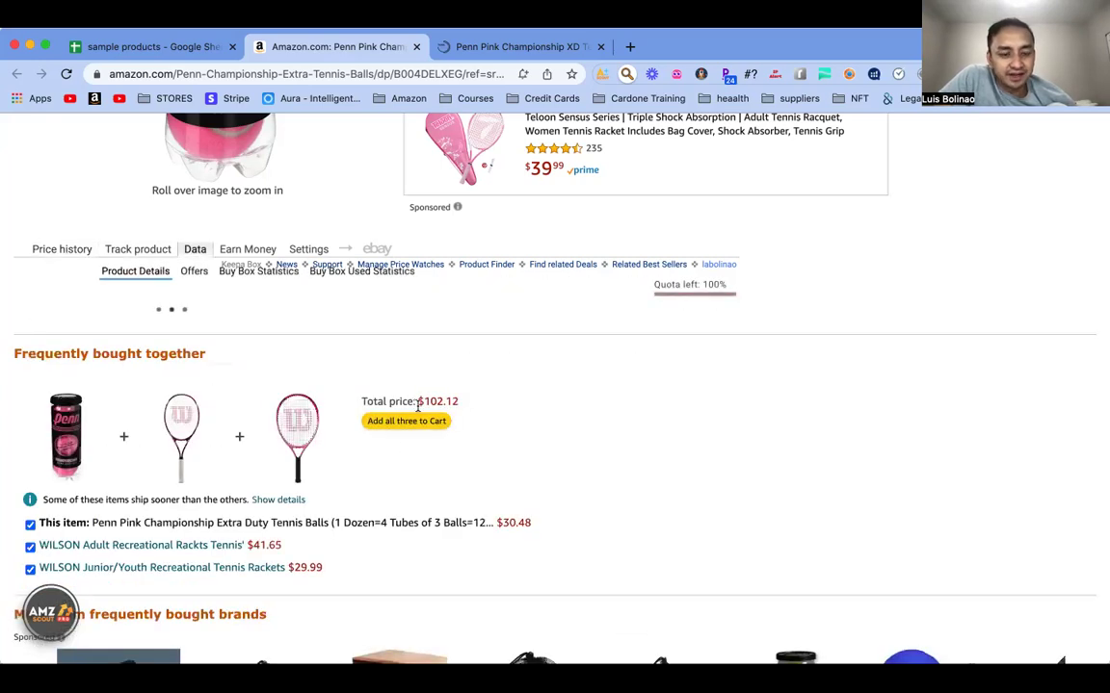
scroll(416, 406, down, 3)
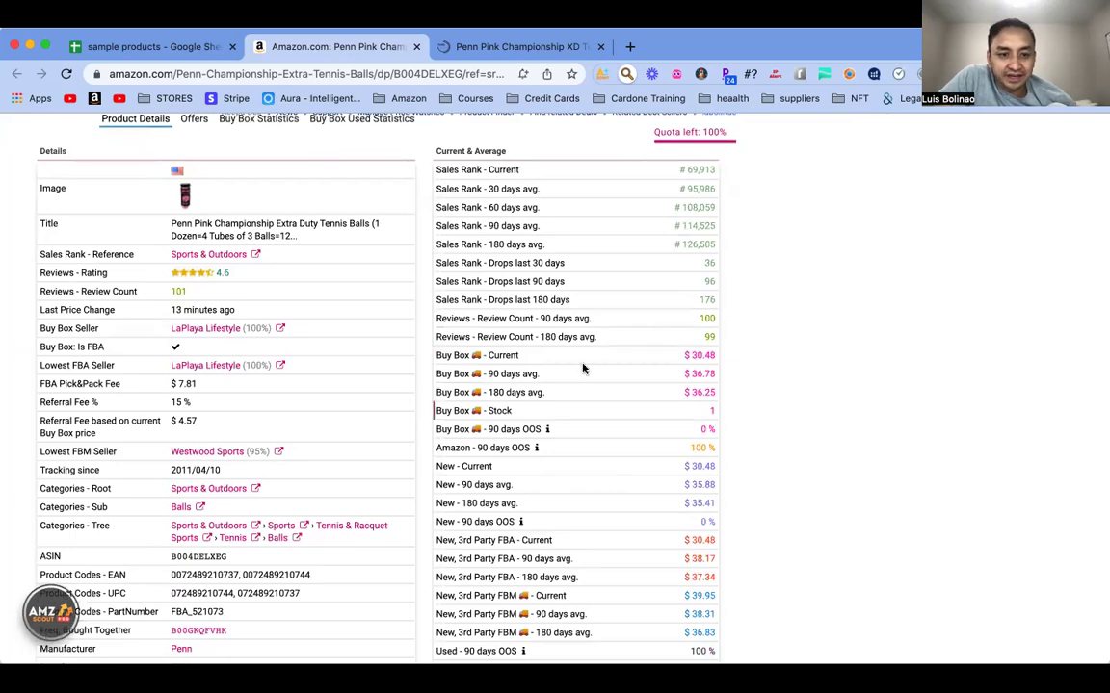
scroll(520, 404, down, 6)
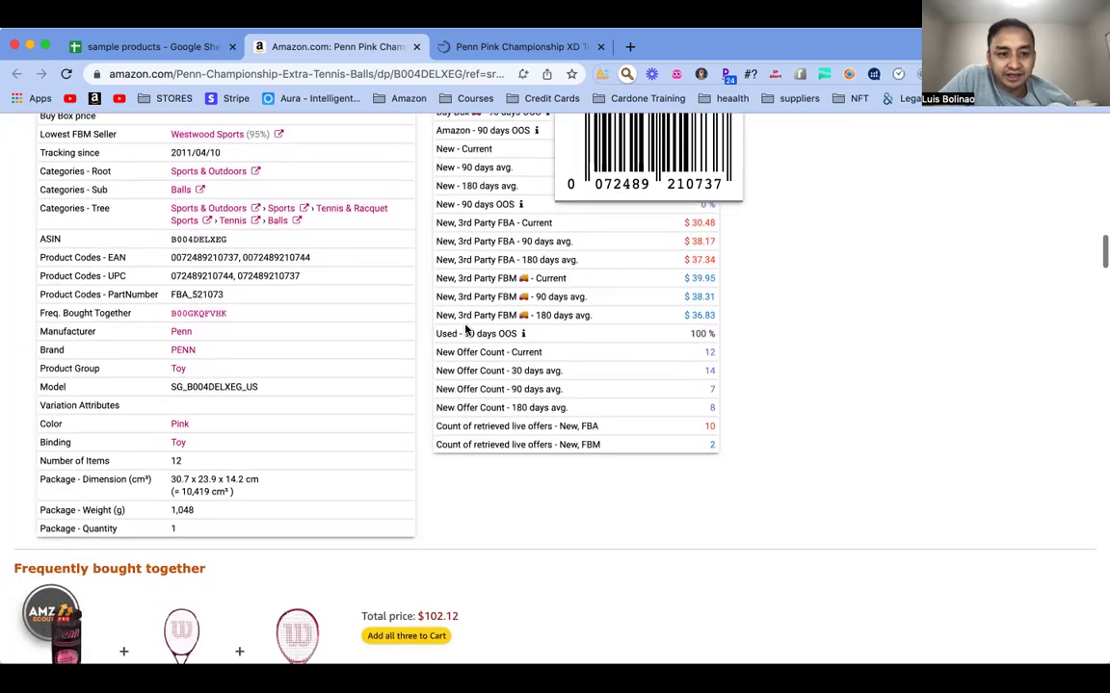
scroll(414, 330, up, 10)
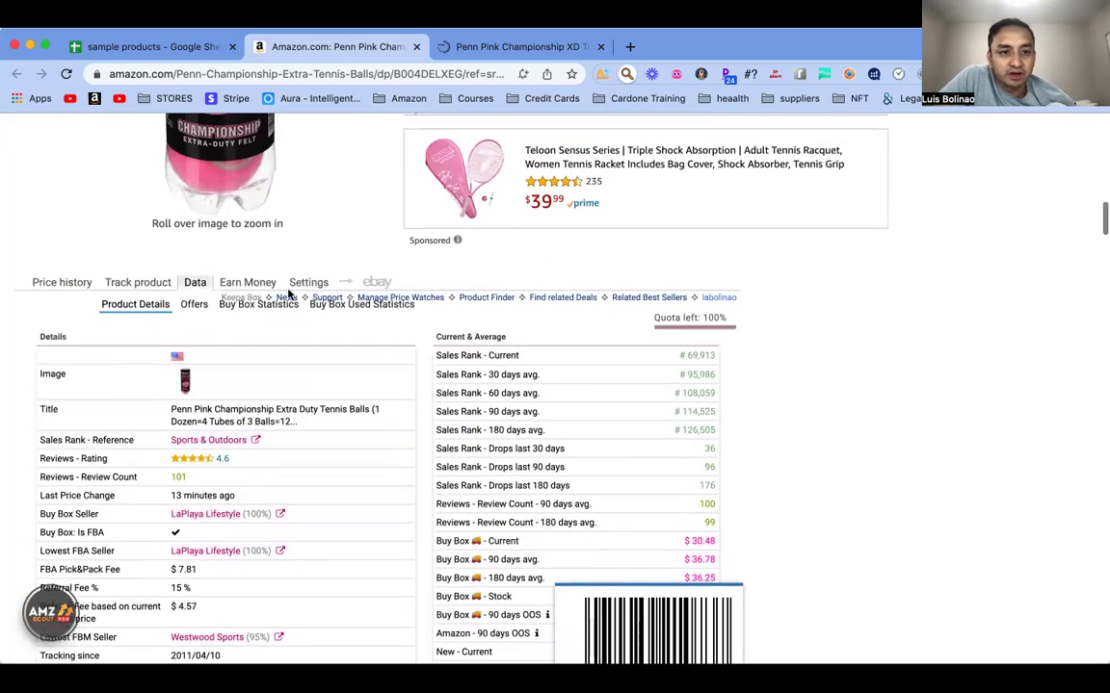
Step: Compare price history, stock, 30-day sales and seller ratings across all current offers in Keepa's offers data
click(194, 305)
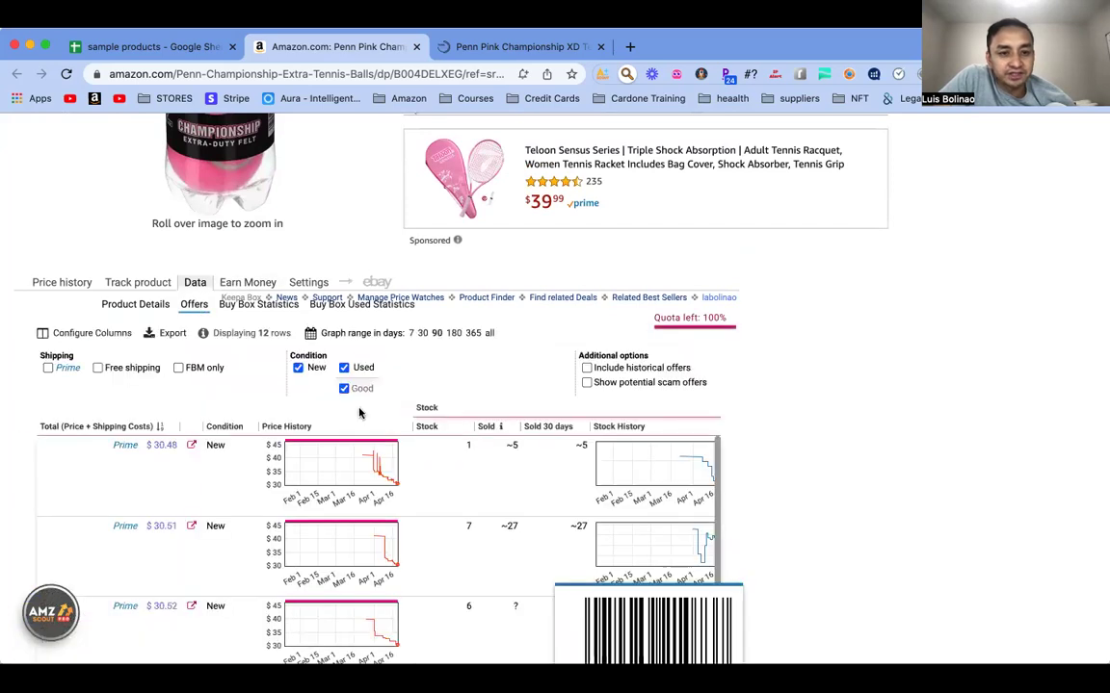
scroll(359, 413, down, 3)
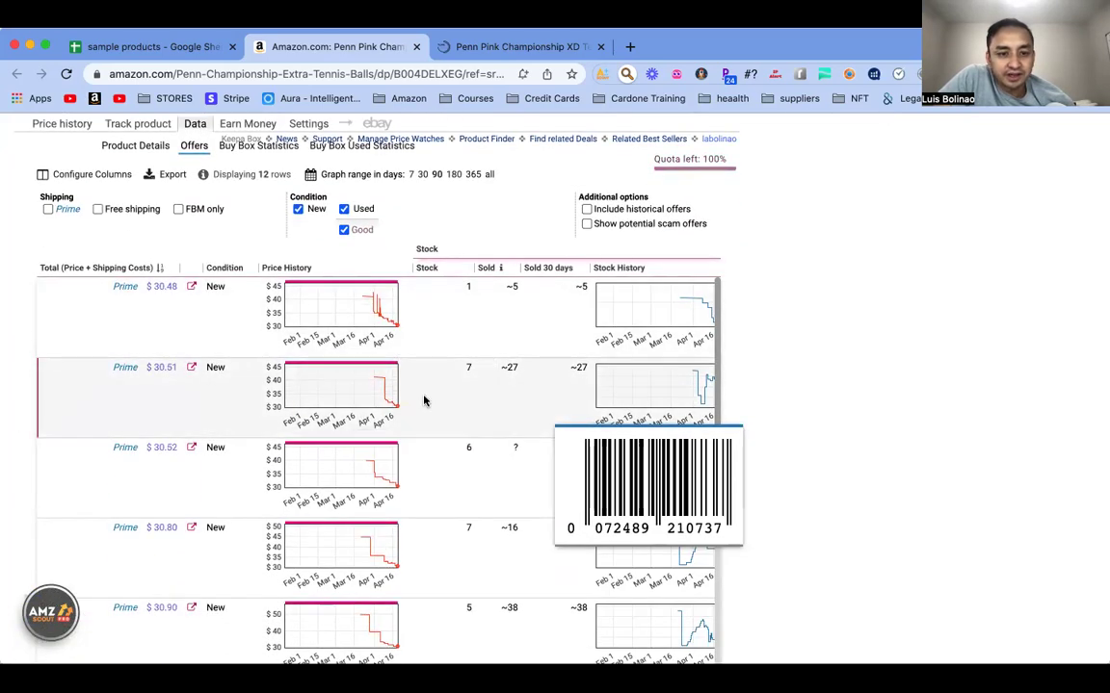
scroll(438, 398, right, 4)
scroll(450, 399, right, 3)
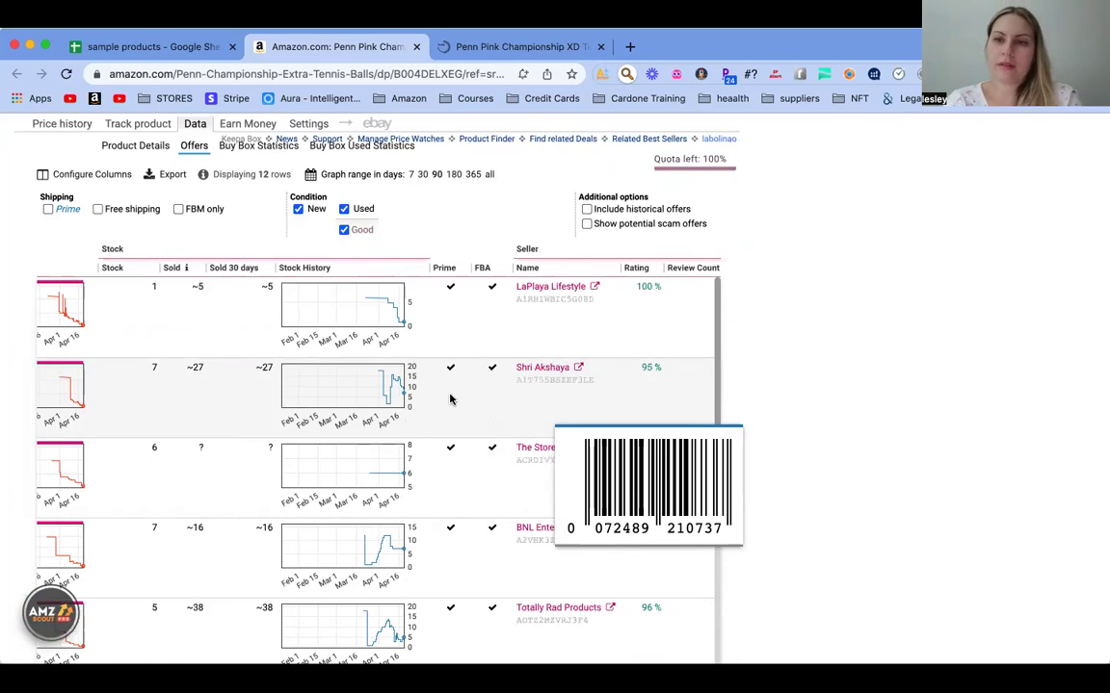
scroll(450, 399, left, 7)
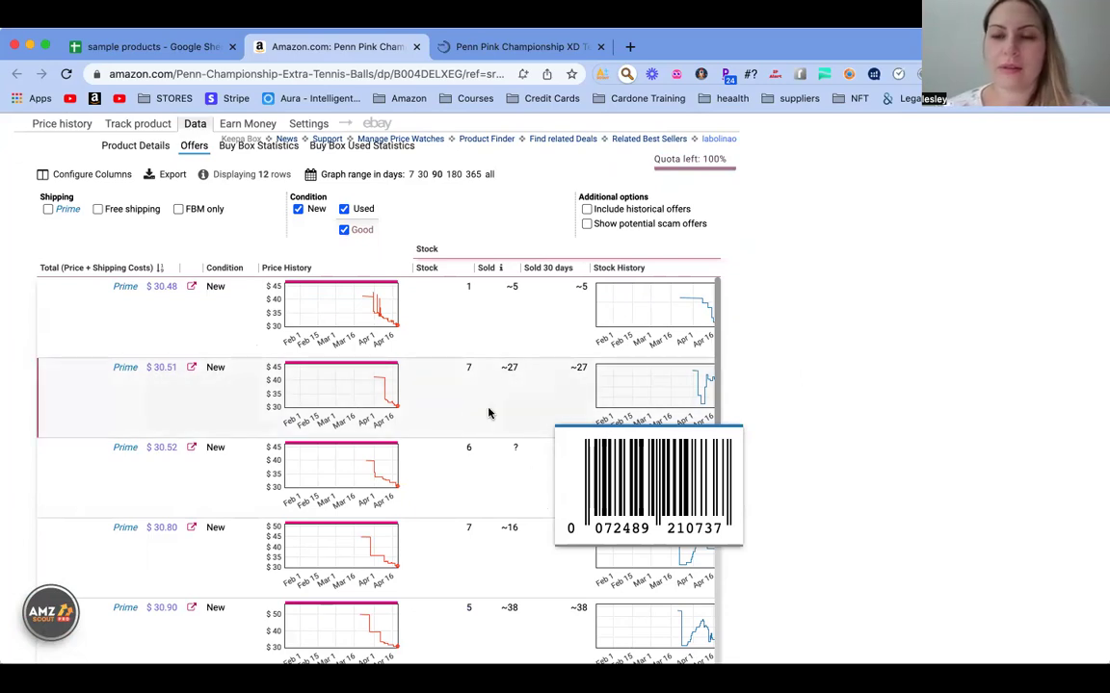
scroll(467, 411, down, 3)
scroll(467, 412, up, 5)
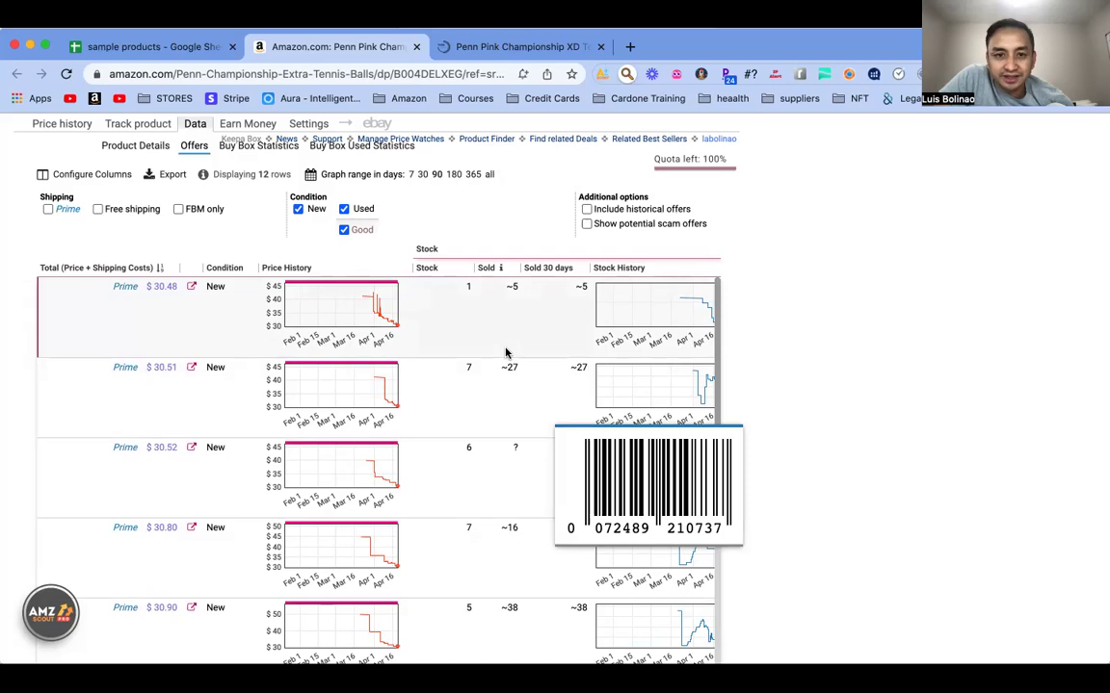
scroll(506, 353, right, 3)
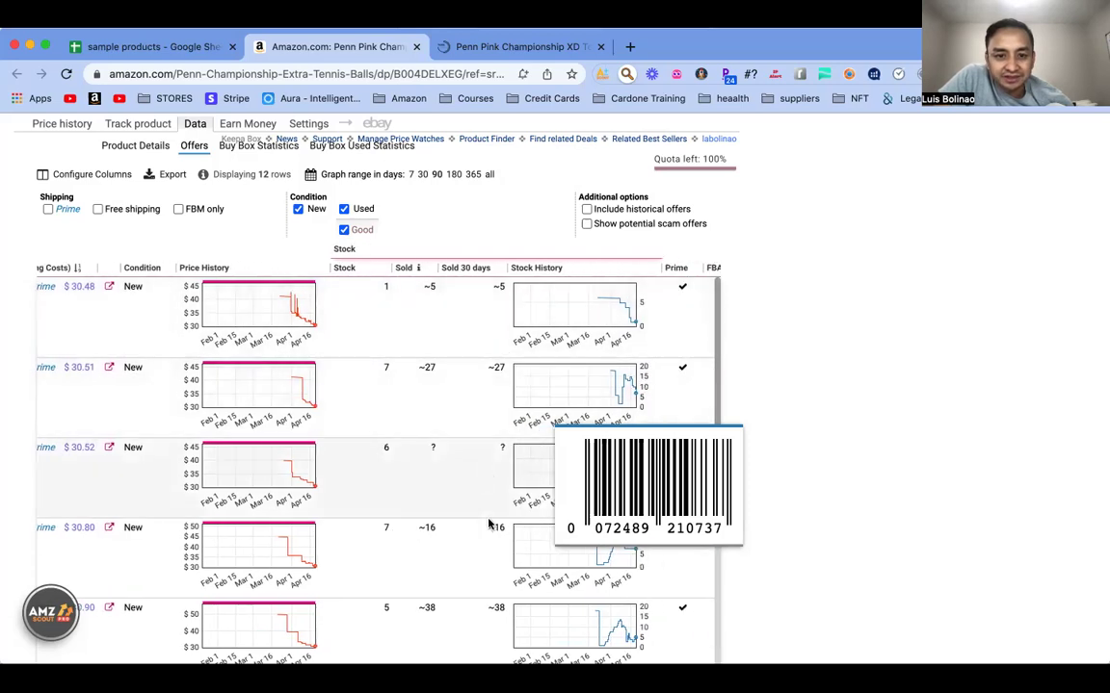
scroll(490, 523, down, 5)
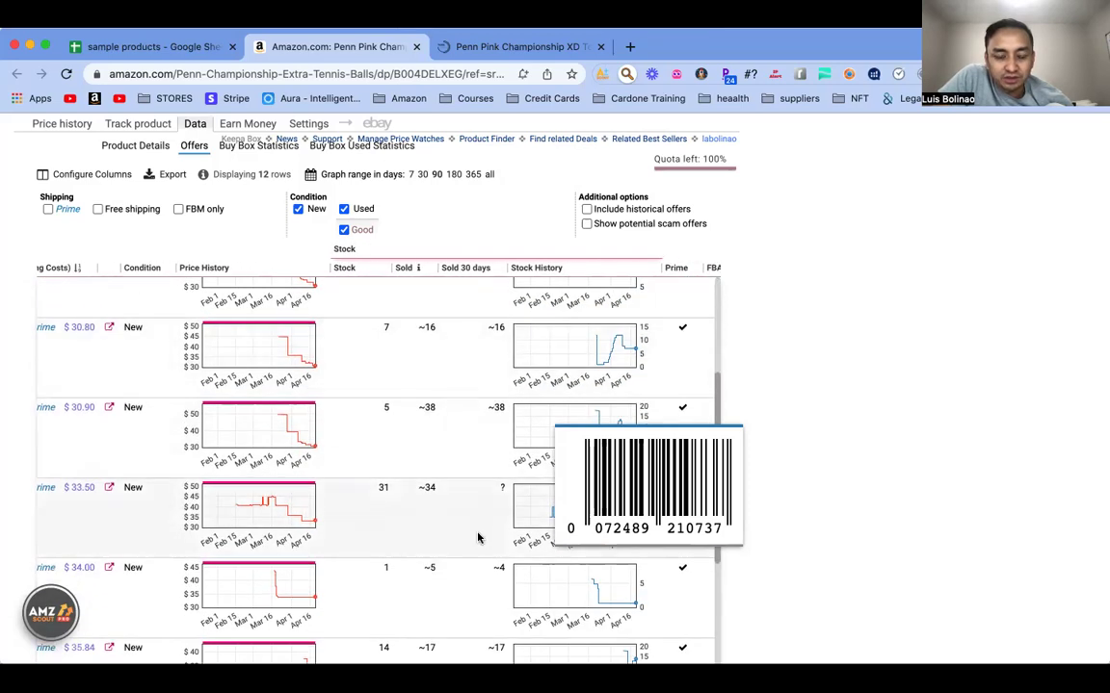
scroll(478, 538, down, 8)
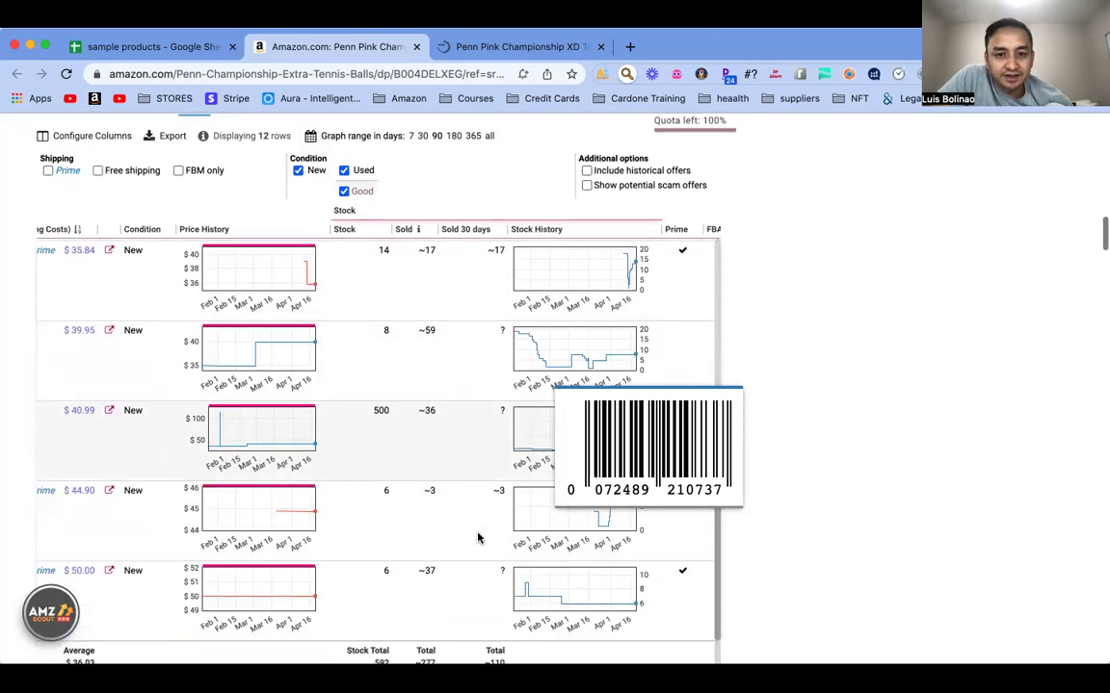
scroll(478, 538, right, 10)
scroll(416, 399, up, 4)
Step: Return to SellerAmp's offers, highlight the five lowest FBA offers, and narrow the highlight to the two cheapest
scroll(416, 399, up, 15)
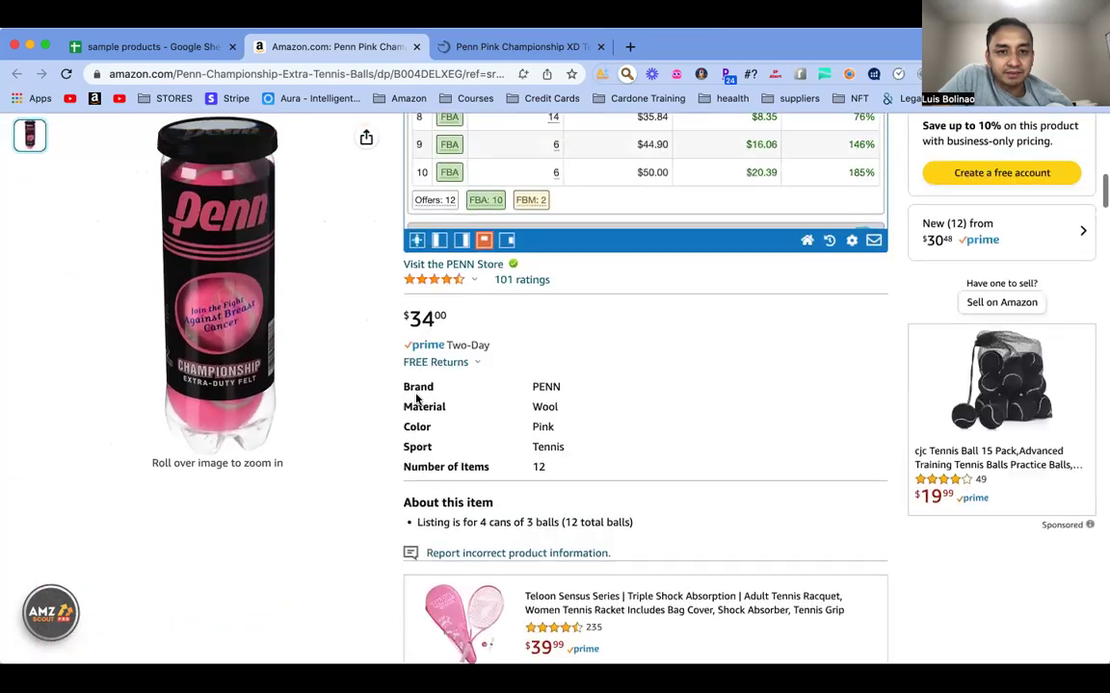
scroll(416, 399, up, 5)
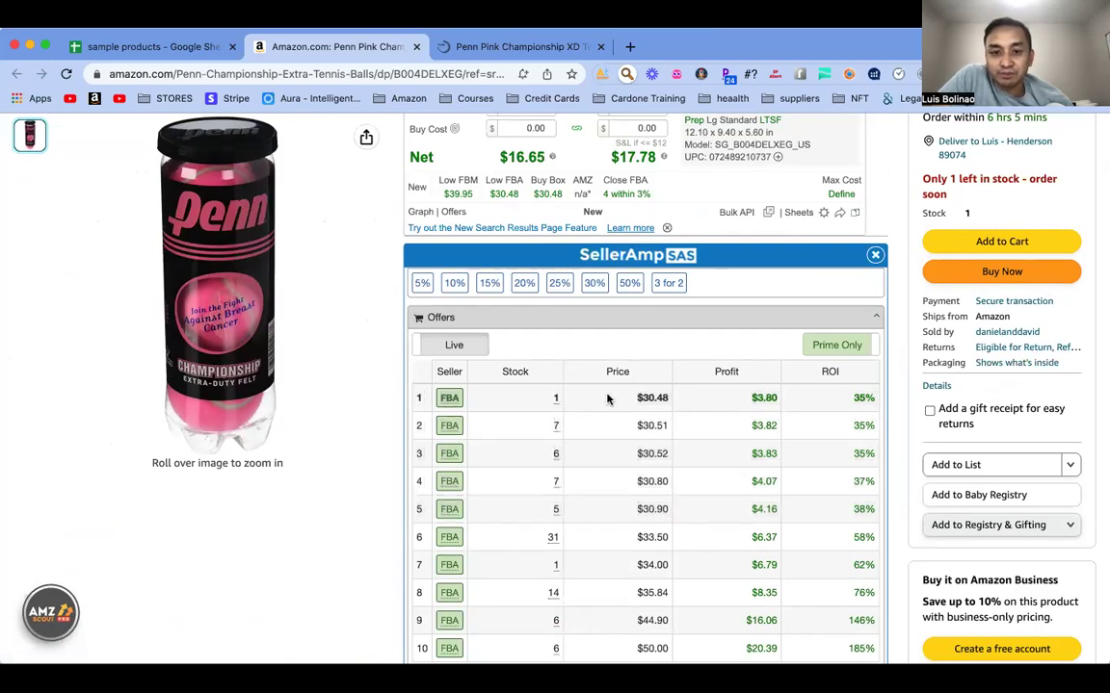
scroll(607, 398, down, 2)
drag(539, 310, 864, 424)
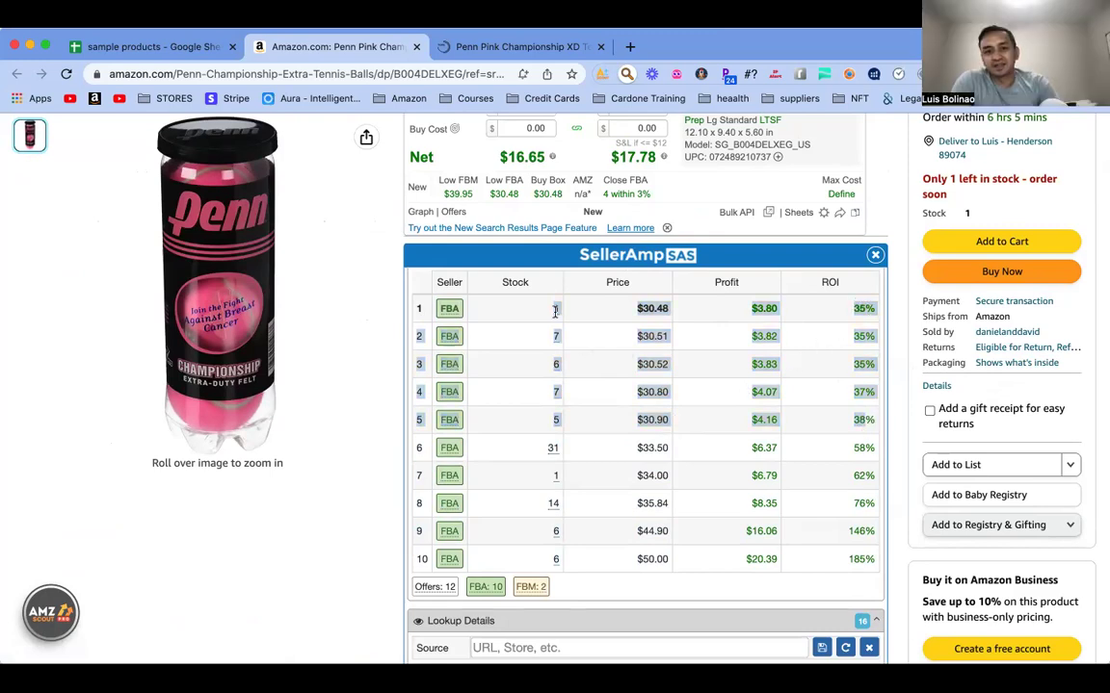
click(545, 317)
drag(551, 309, 824, 328)
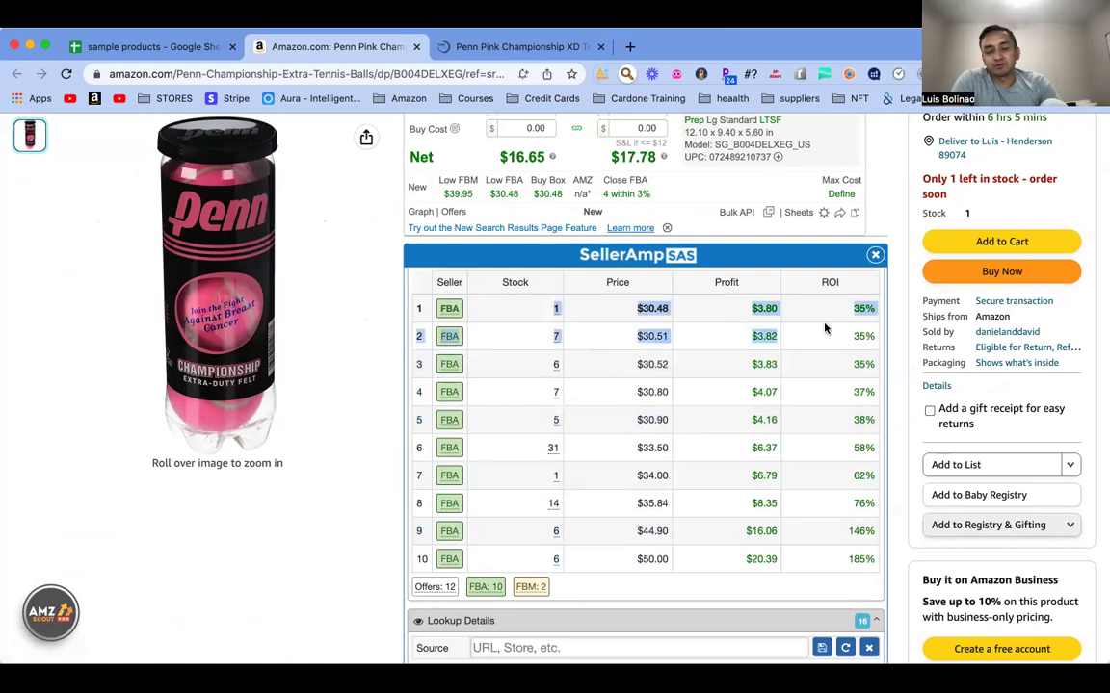
Step: Highlight all ten FBA offers in SellerAmp, clear the selection, and highlight only the five lowest-priced ones
drag(878, 364, 894, 410)
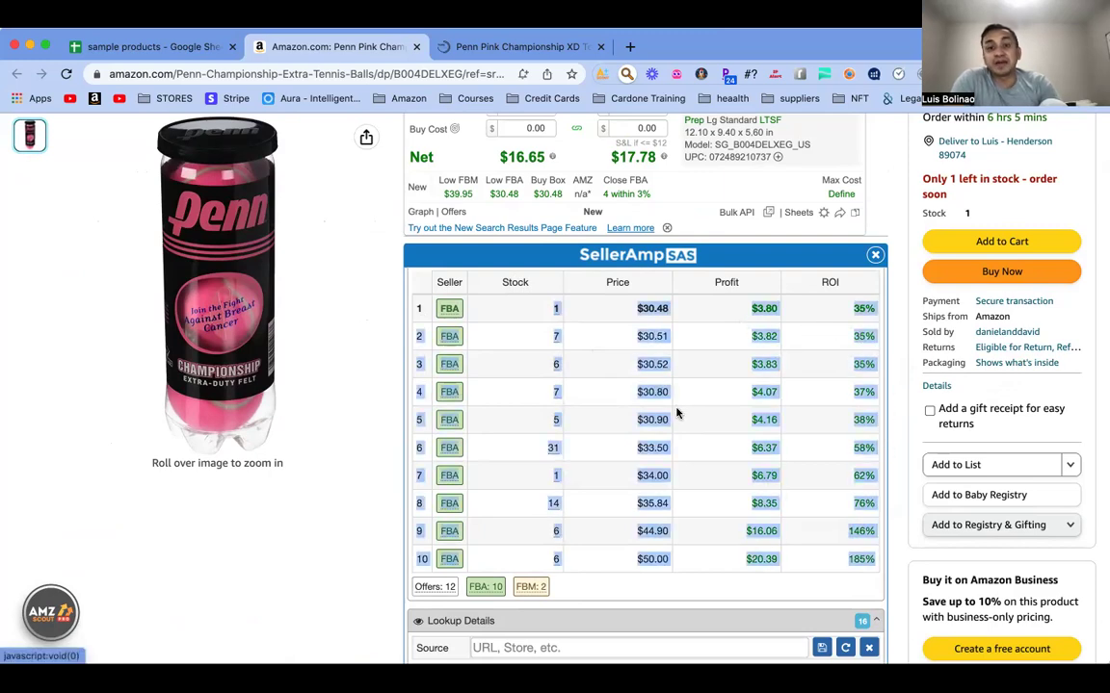
click(630, 343)
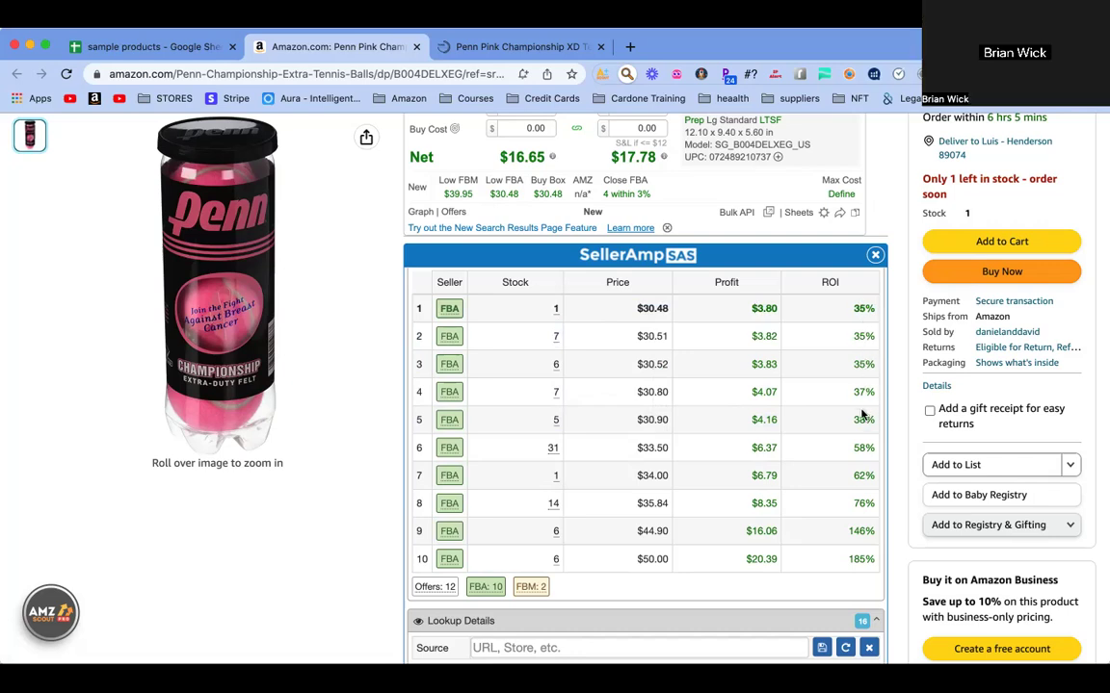
drag(542, 309, 889, 364)
drag(885, 413, 875, 424)
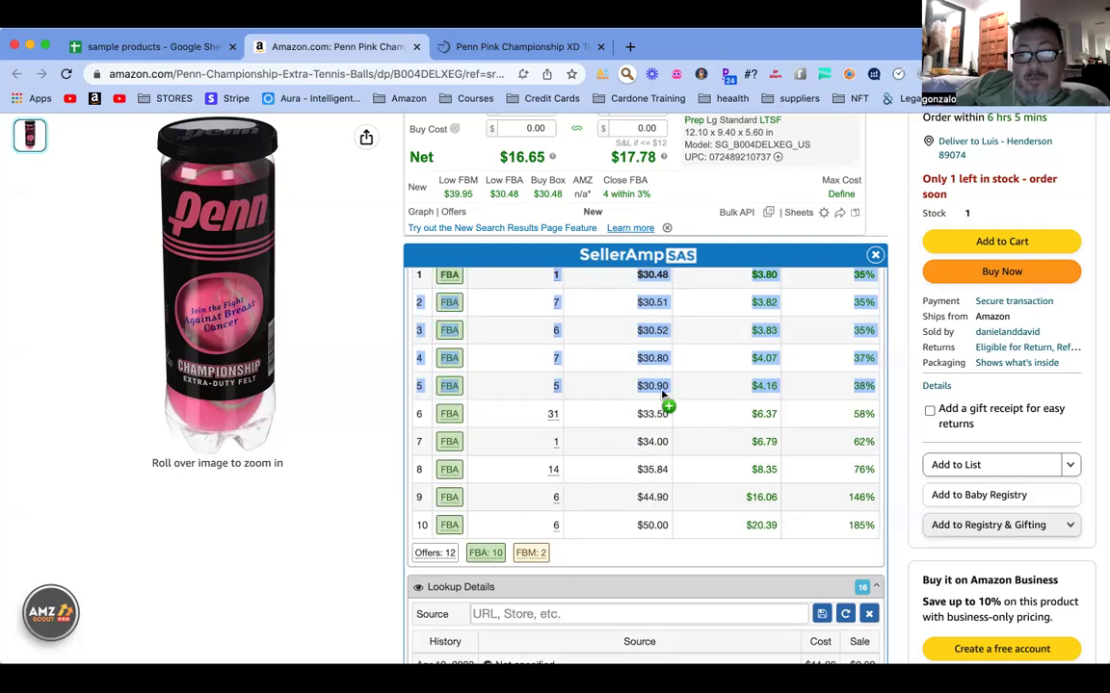
scroll(661, 393, up, 1)
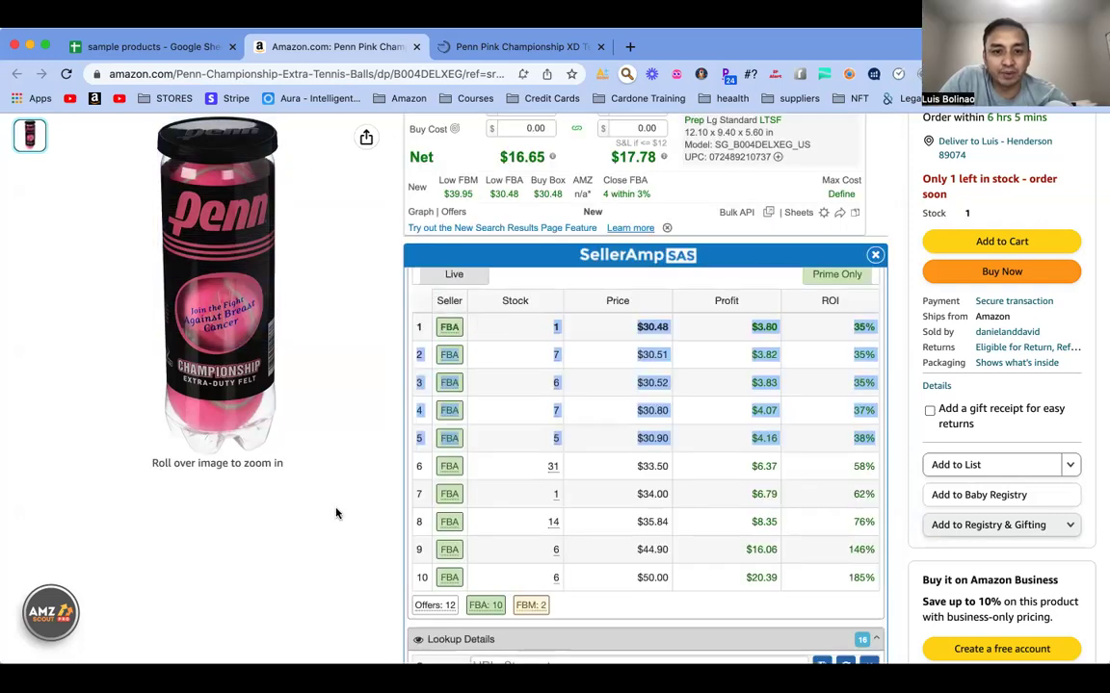
Step: Reopen Keepa's price history for the tennis balls and compare the 3-month range with the full year
scroll(374, 510, down, 15)
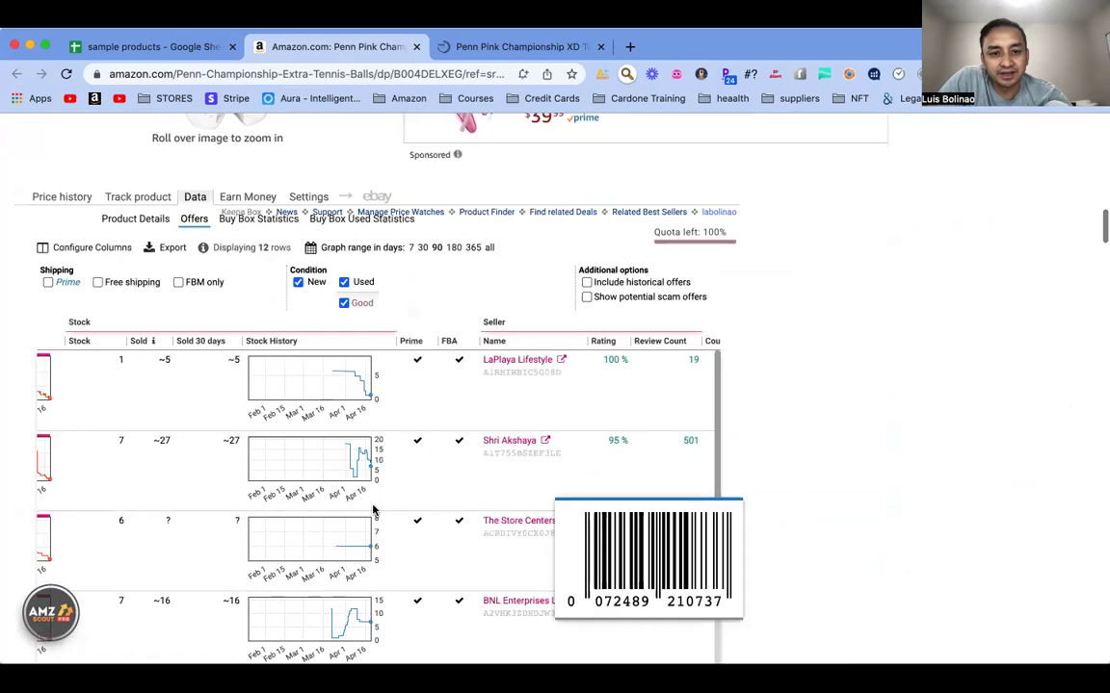
scroll(165, 218, up, 3)
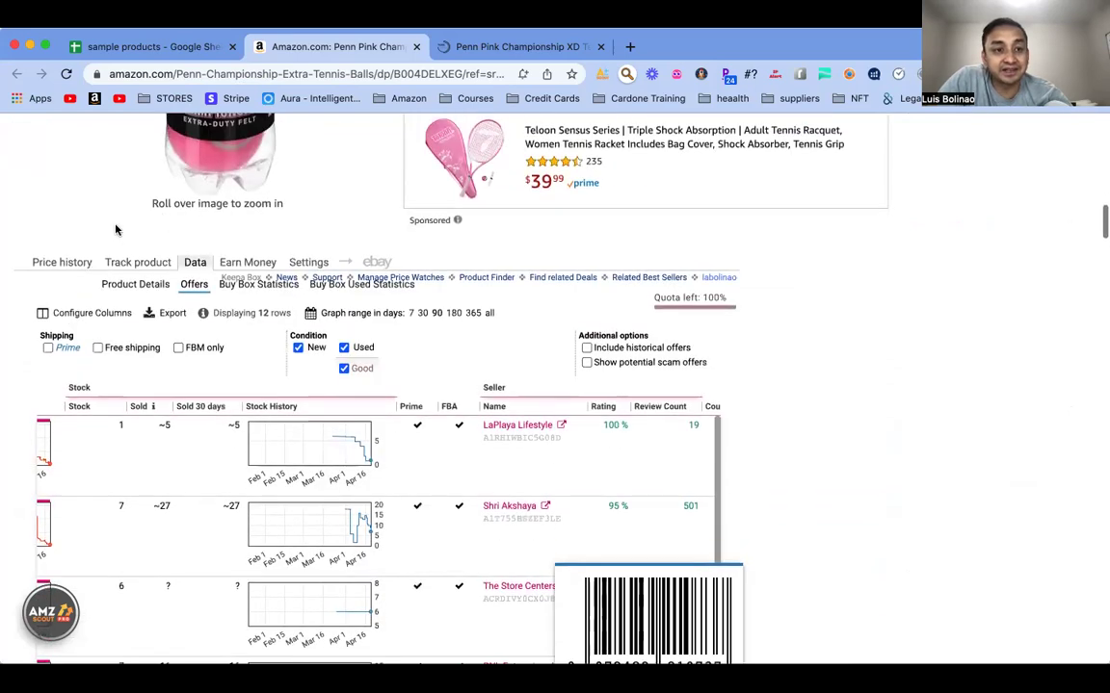
click(61, 262)
scroll(645, 515, down, 1)
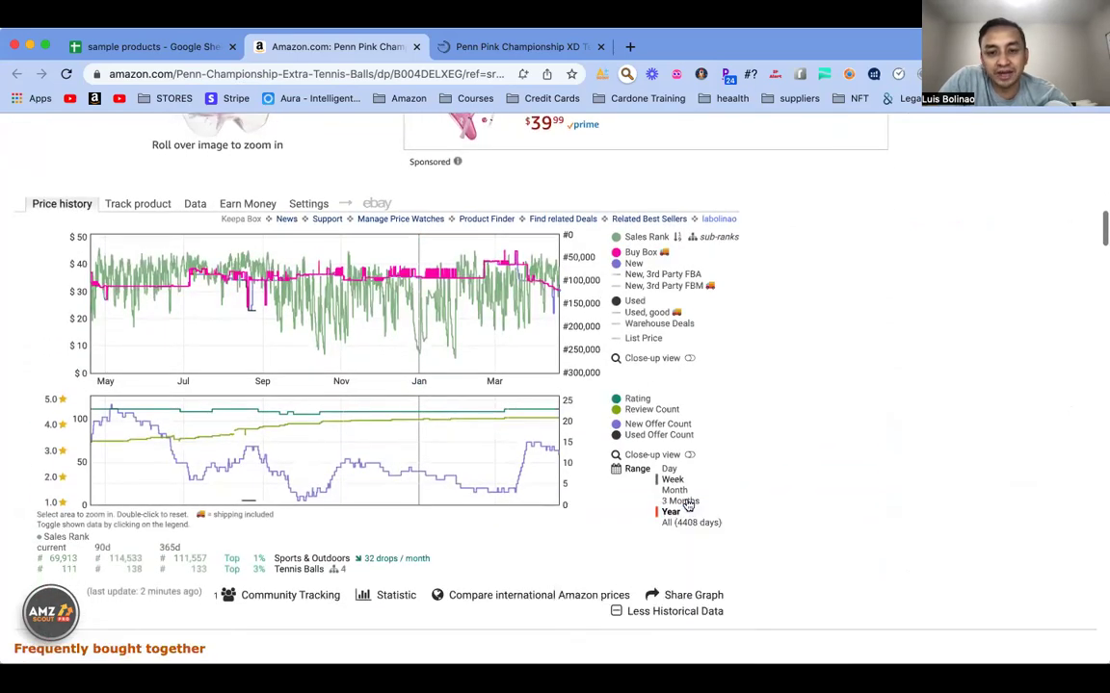
click(679, 502)
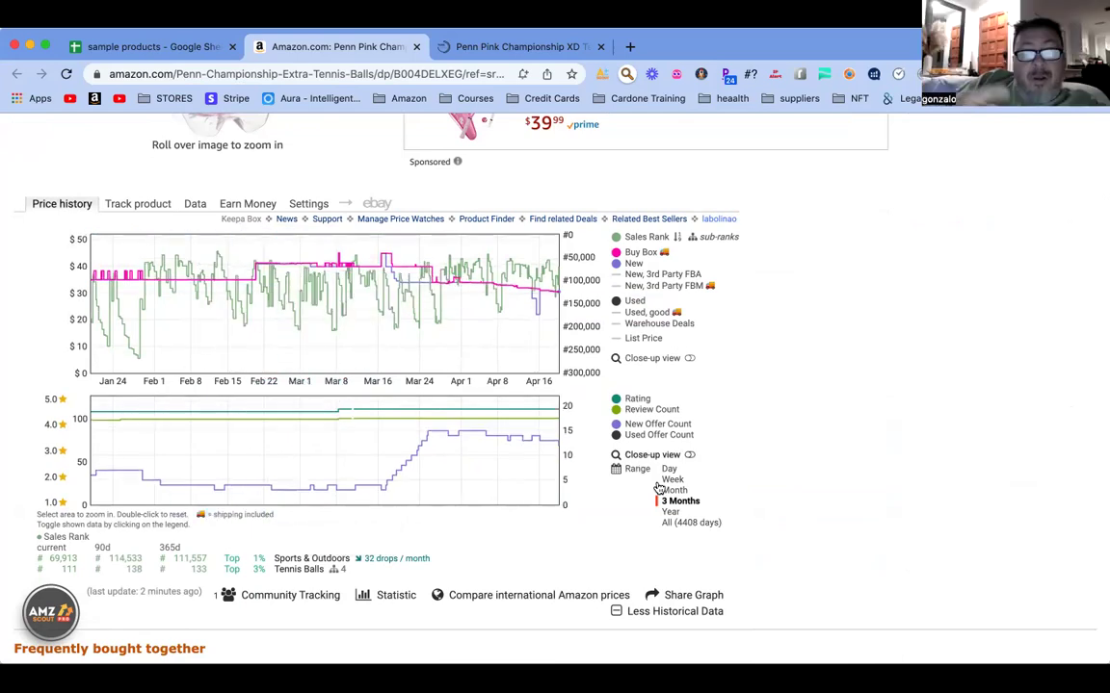
click(670, 513)
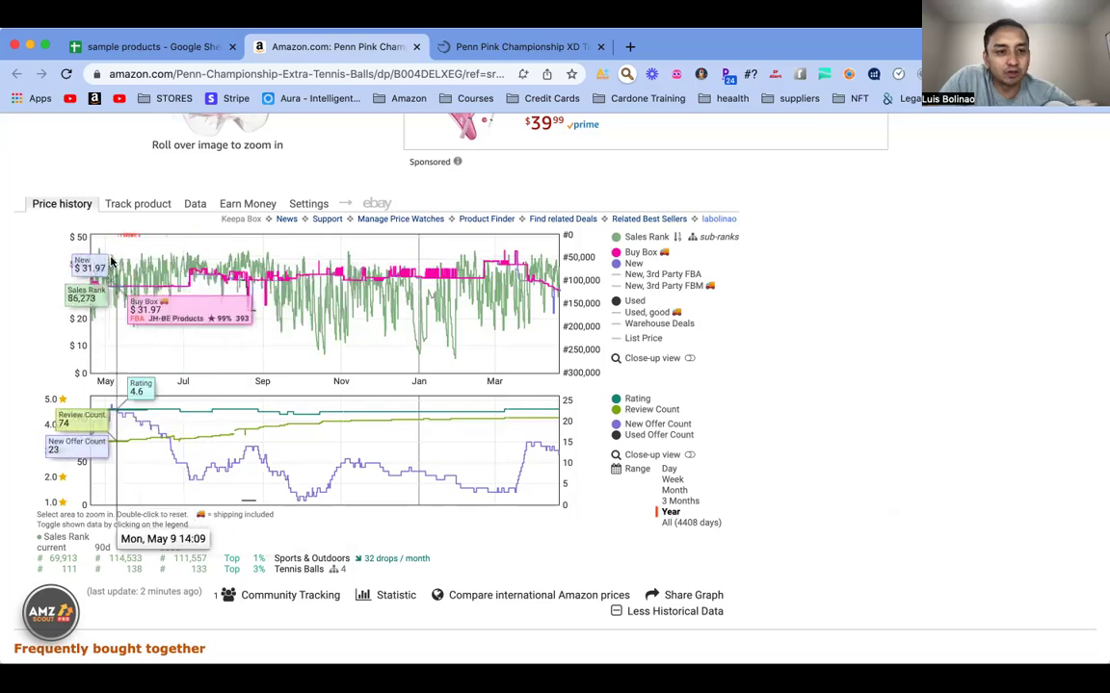
Step: Return to SellerAmp's offers, highlight the five lowest again, and compare them with the higher-priced offers and the lookup history
scroll(724, 287, up, 8)
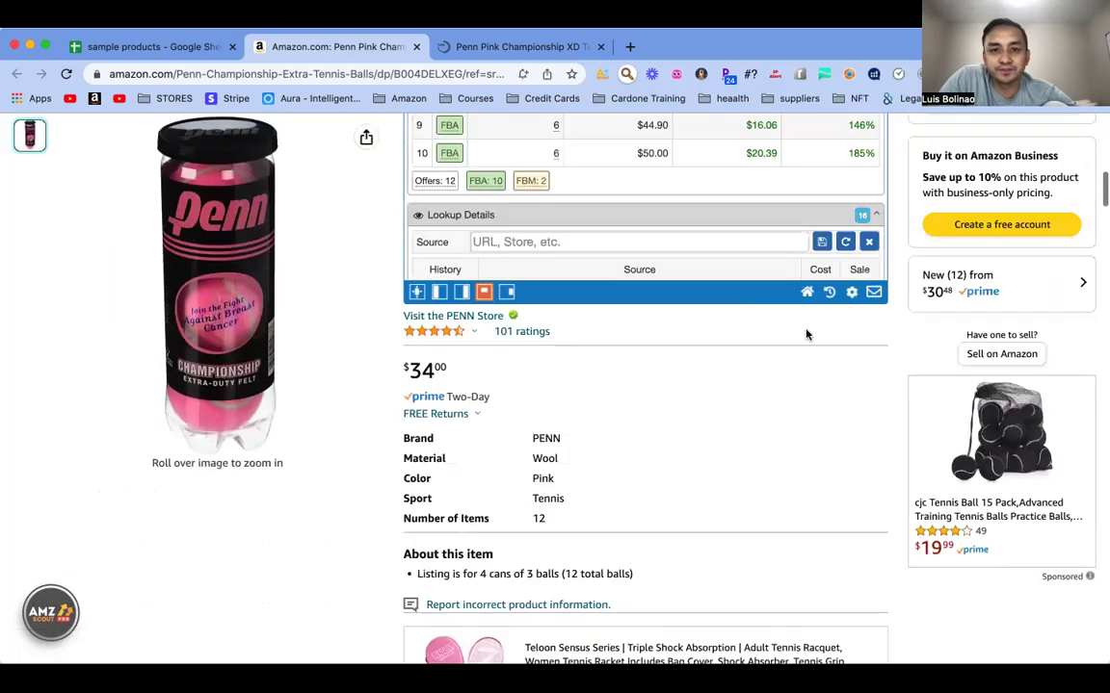
scroll(771, 299, up, 4)
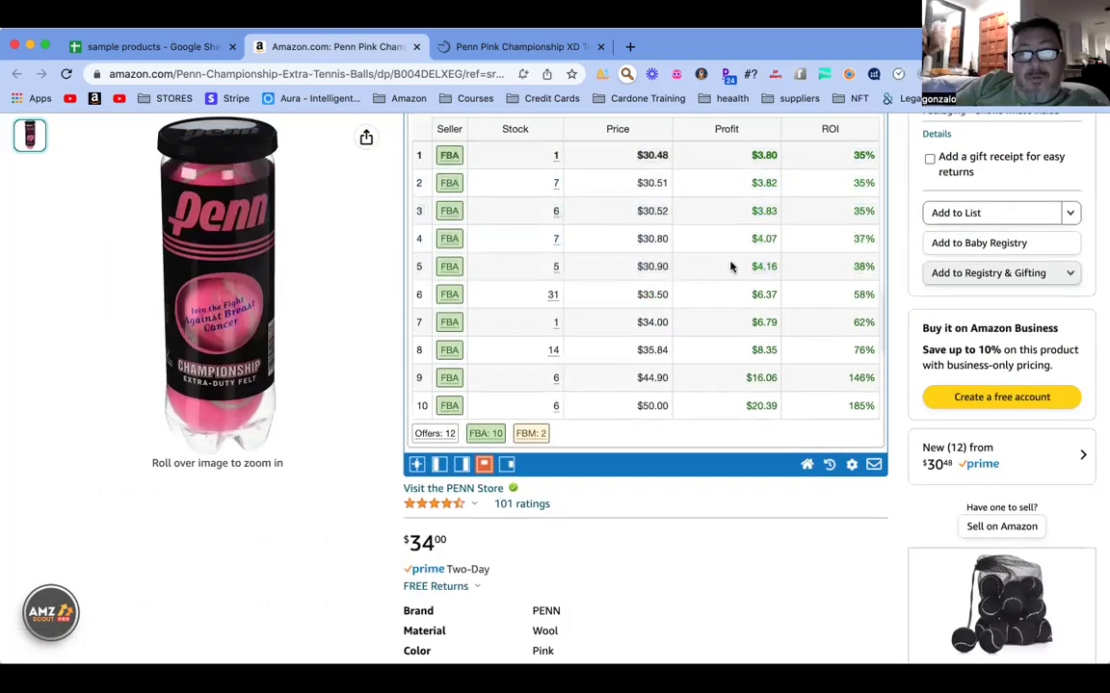
drag(509, 164, 872, 260)
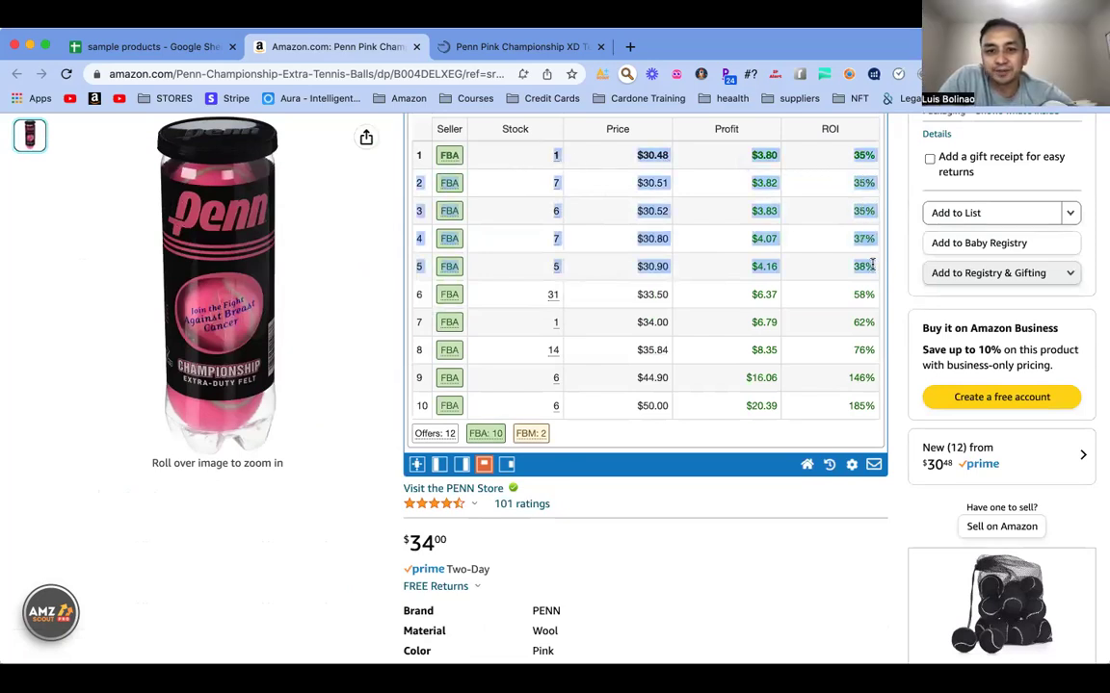
scroll(681, 291, up, 1)
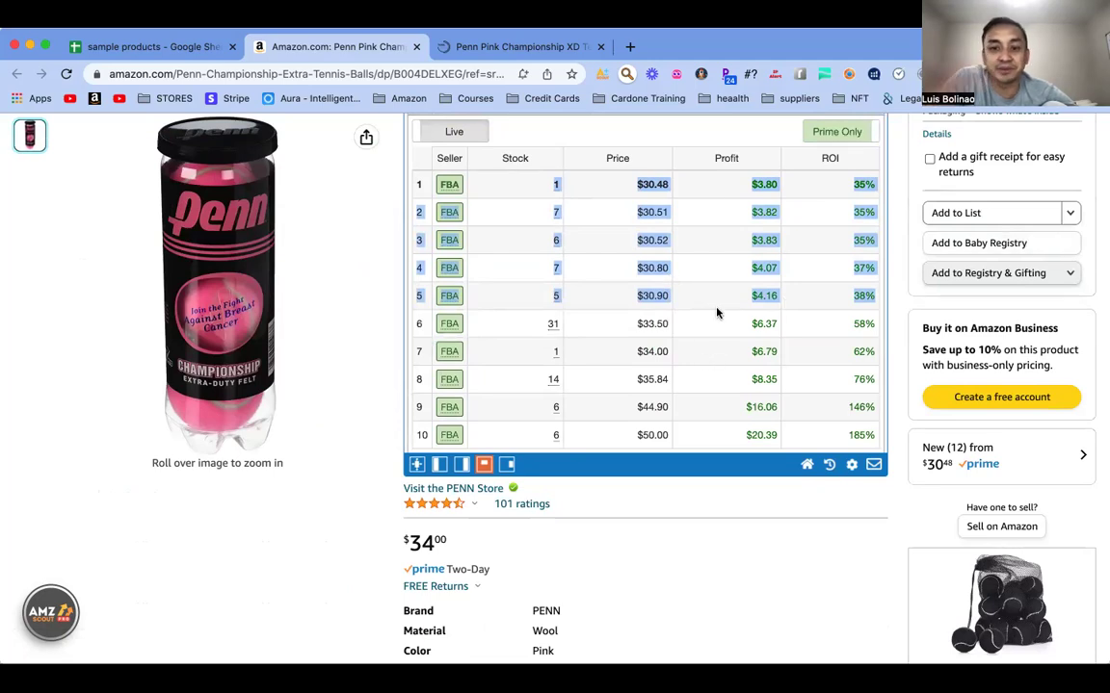
scroll(687, 338, down, 5)
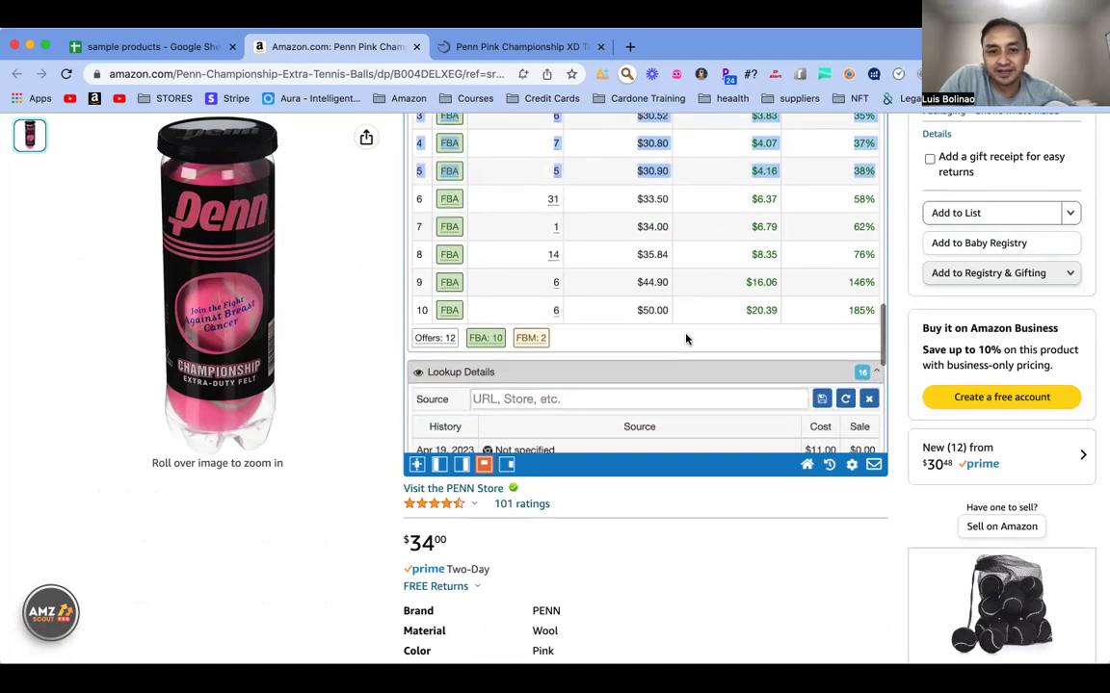
scroll(686, 339, down, 3)
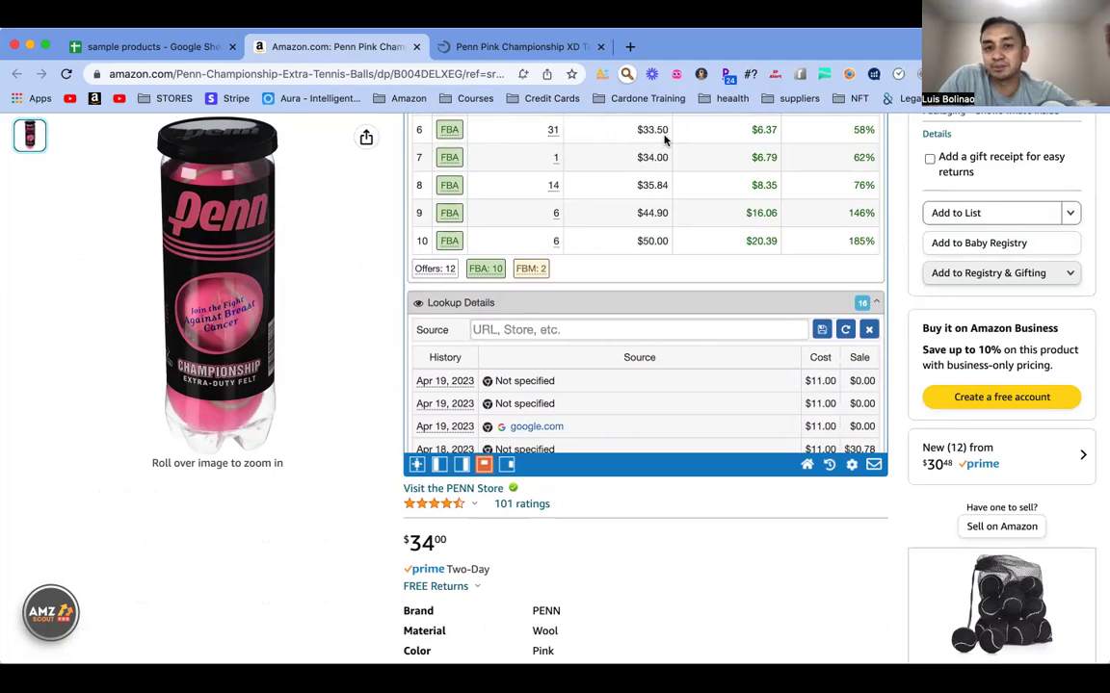
scroll(663, 159, up, 8)
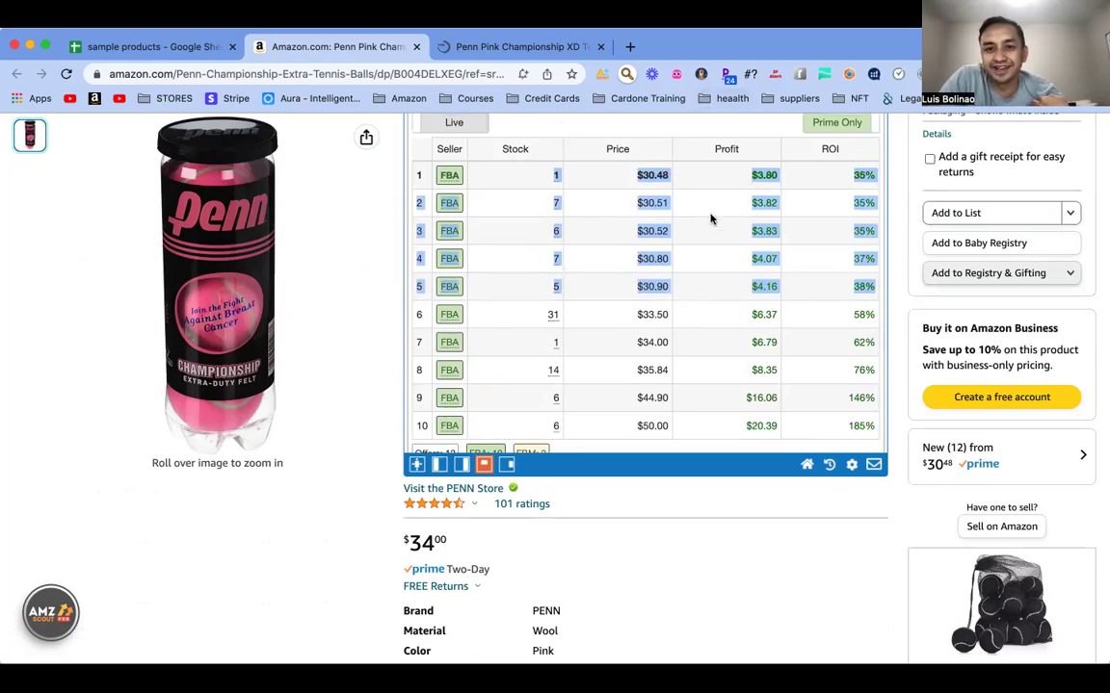
scroll(710, 219, down, 7)
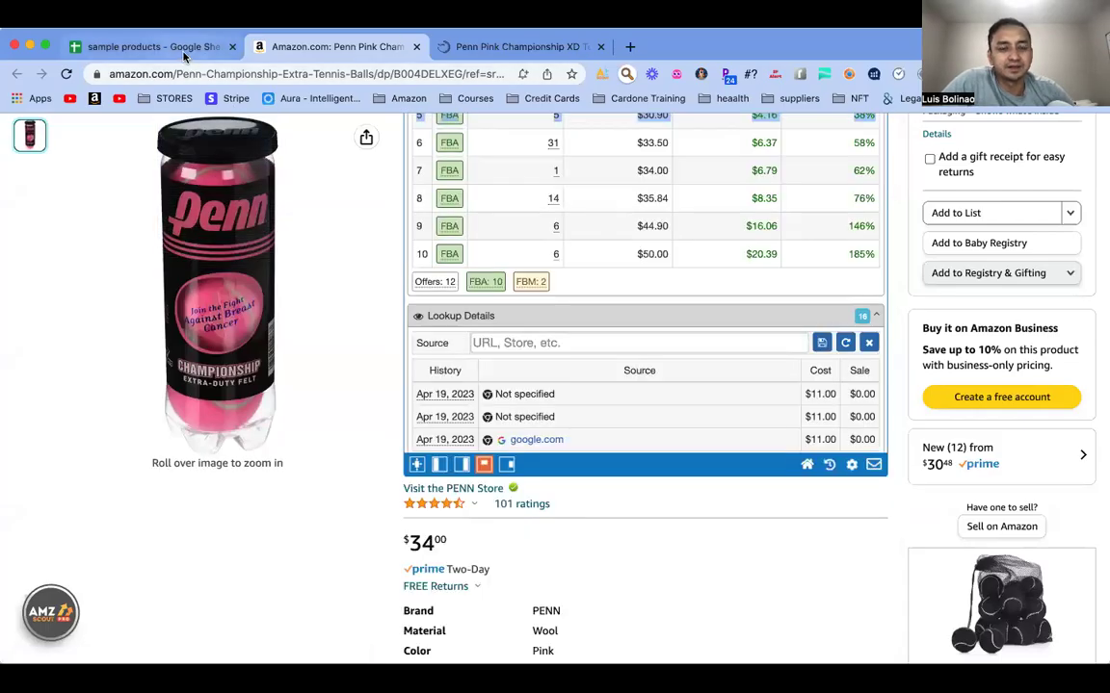
Step: Check the tennis balls' row in the Google Sheet, and return to the Amazon listing to review its title and rank summary
click(183, 53)
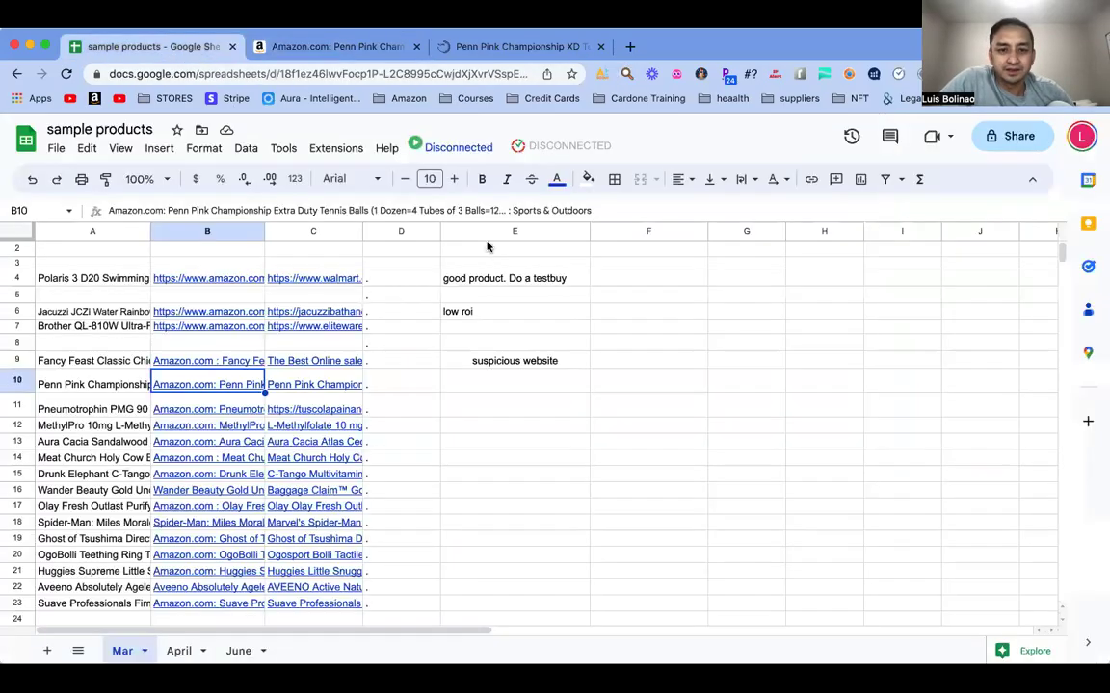
click(359, 50)
scroll(780, 274, up, 1)
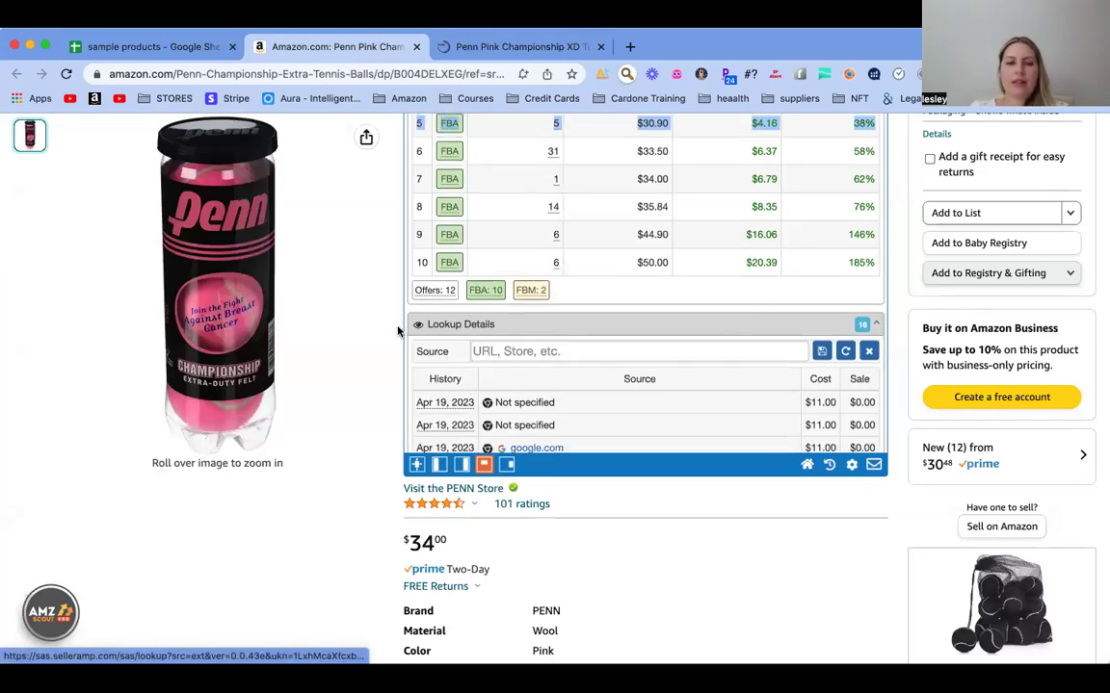
scroll(398, 331, up, 10)
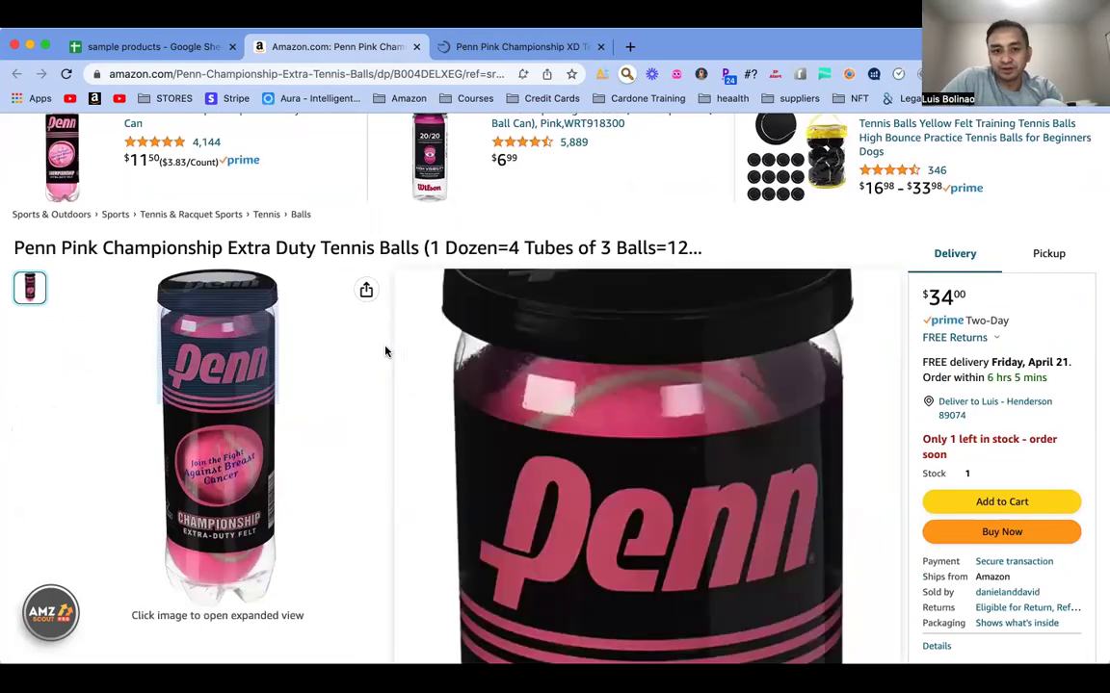
scroll(896, 364, down, 3)
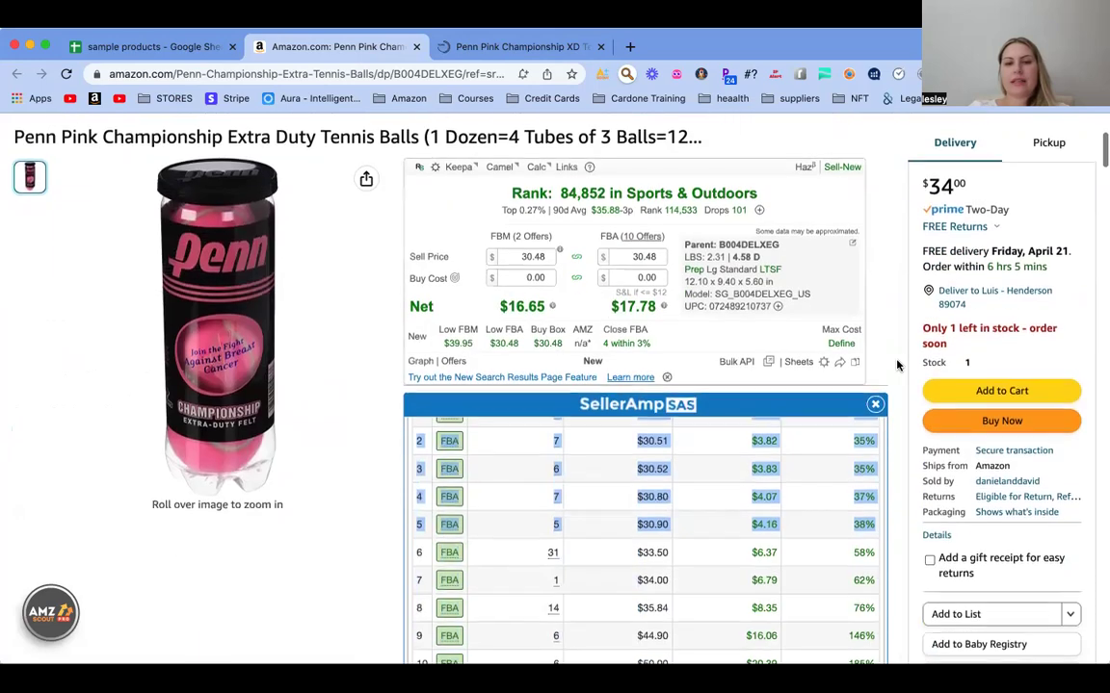
scroll(897, 364, up, 1)
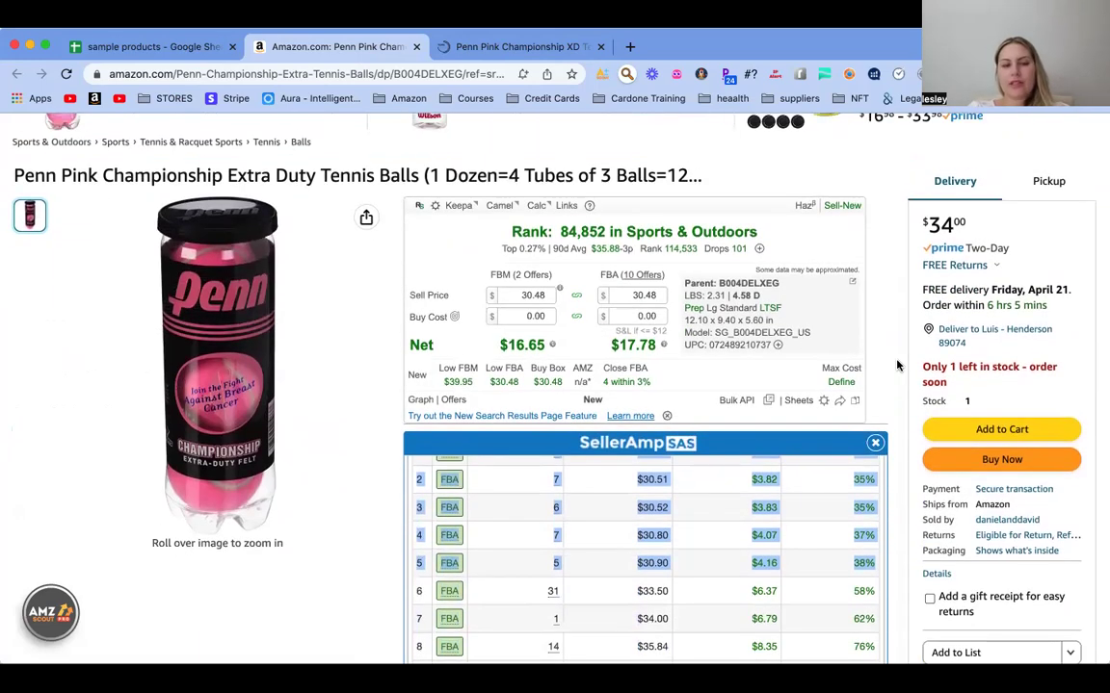
Step: Examine the listing's frequently bought together bundle and the sponsored related tennis ball products
scroll(896, 364, down, 20)
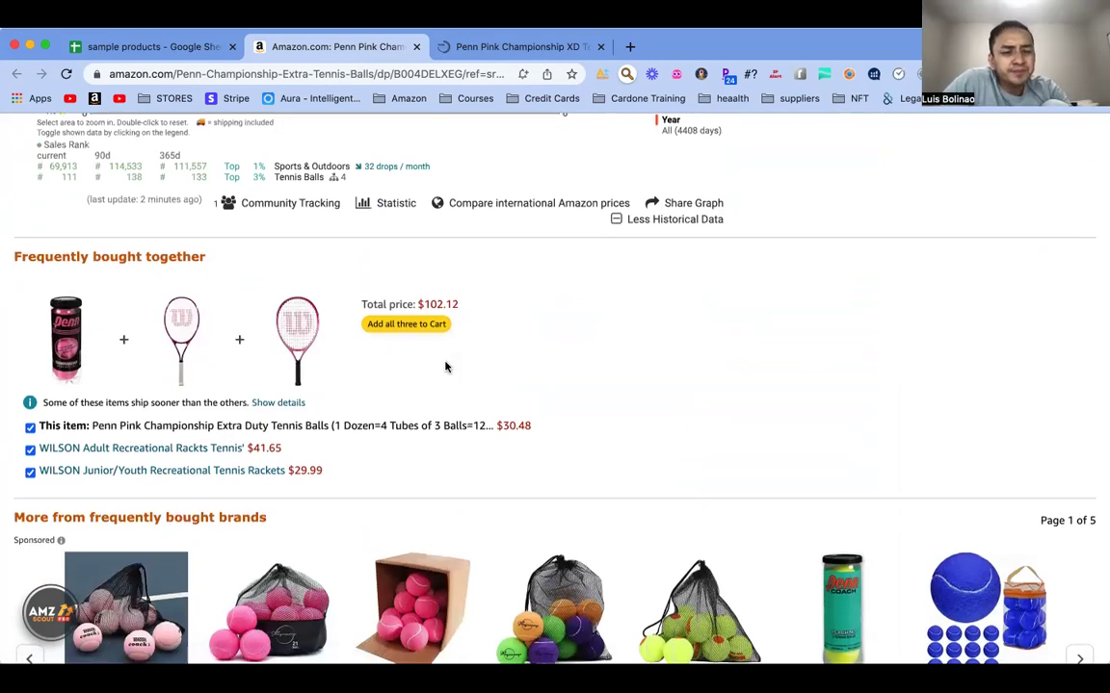
scroll(446, 366, down, 2)
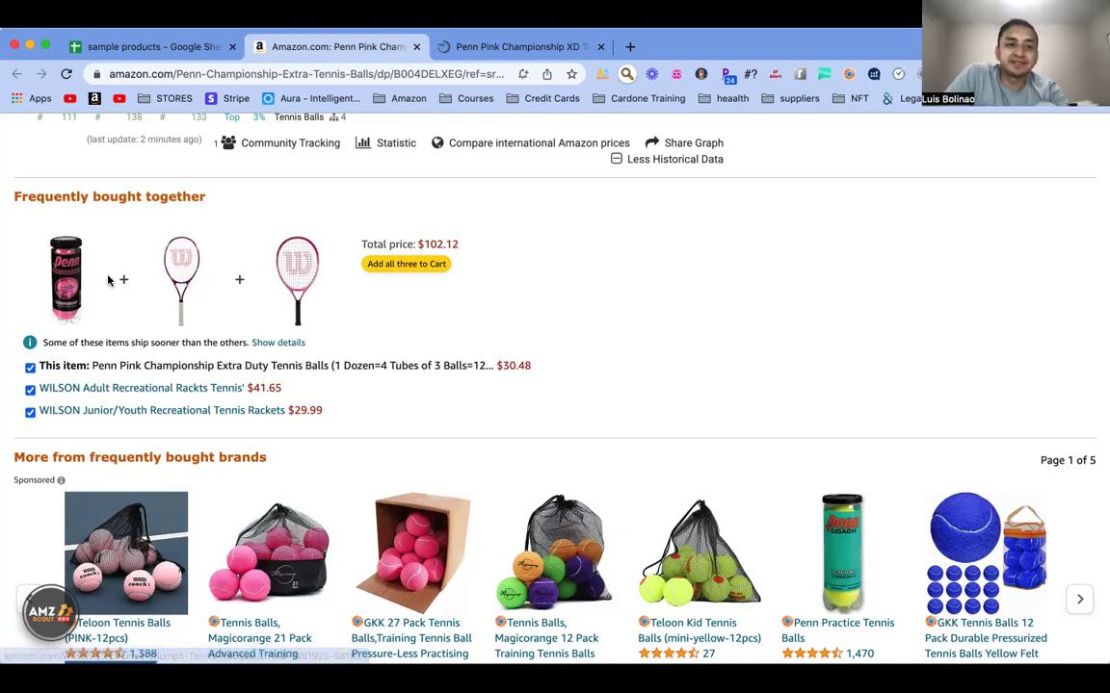
scroll(332, 350, up, 10)
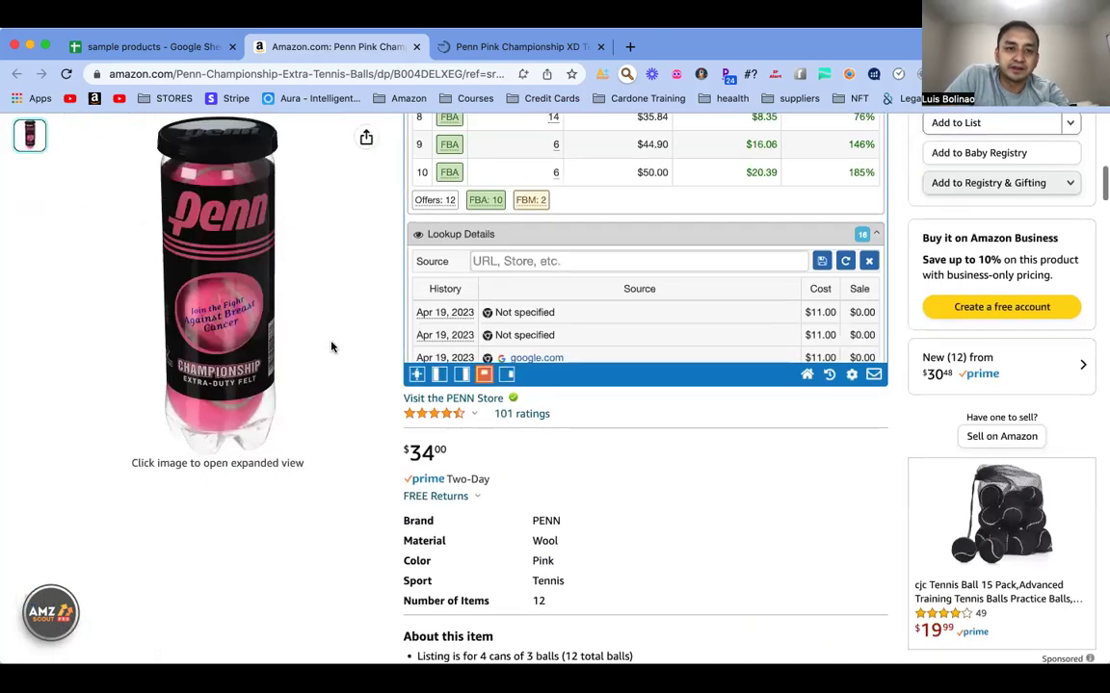
scroll(289, 294, down, 10)
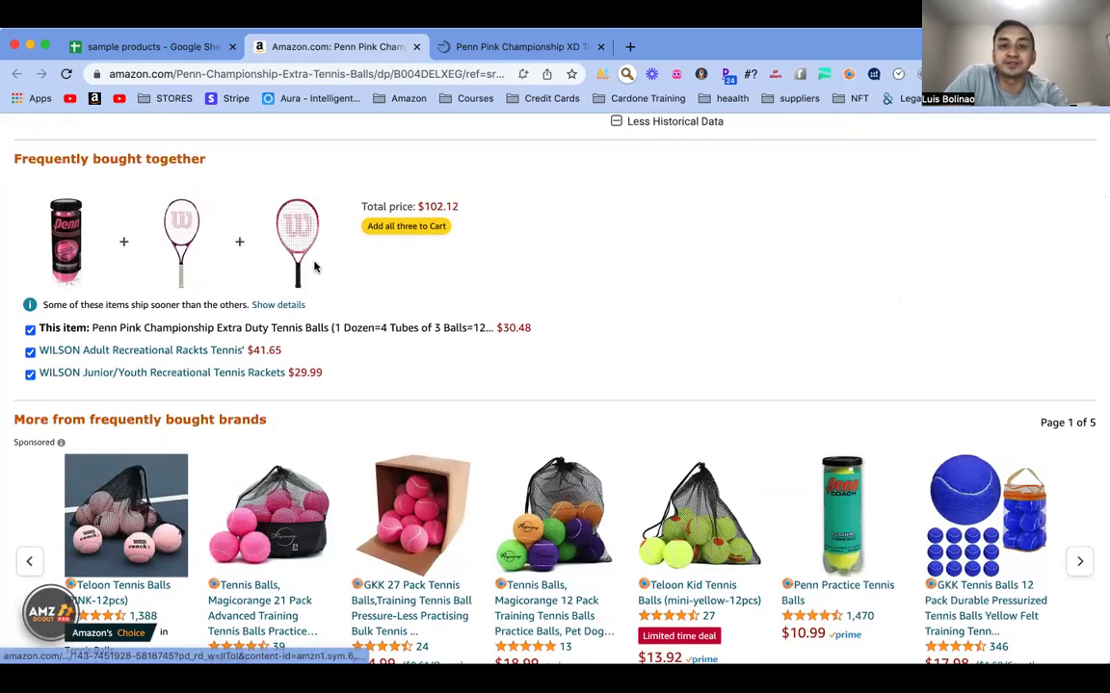
scroll(314, 267, down, 5)
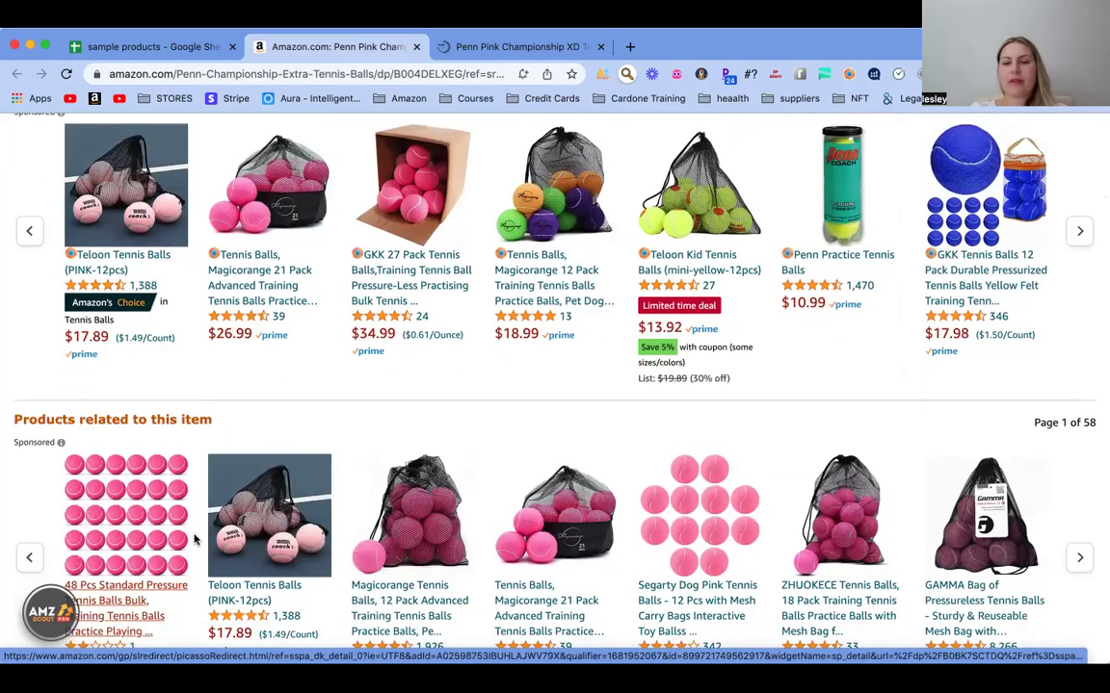
scroll(496, 536, down, 5)
scroll(496, 536, up, 7)
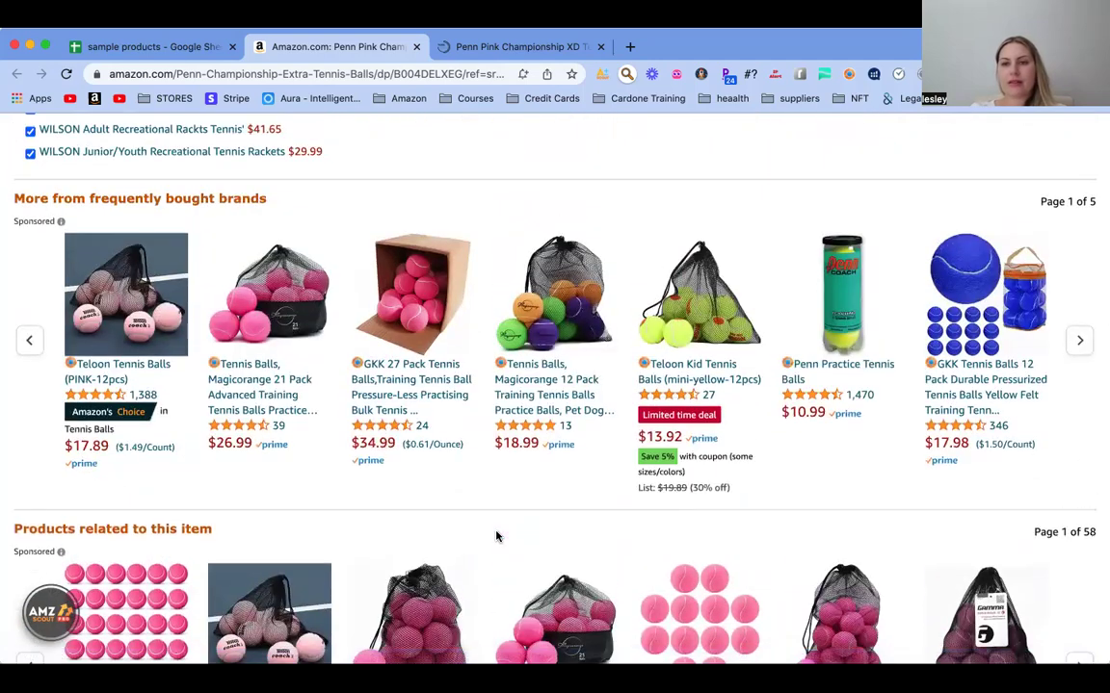
scroll(496, 536, up, 3)
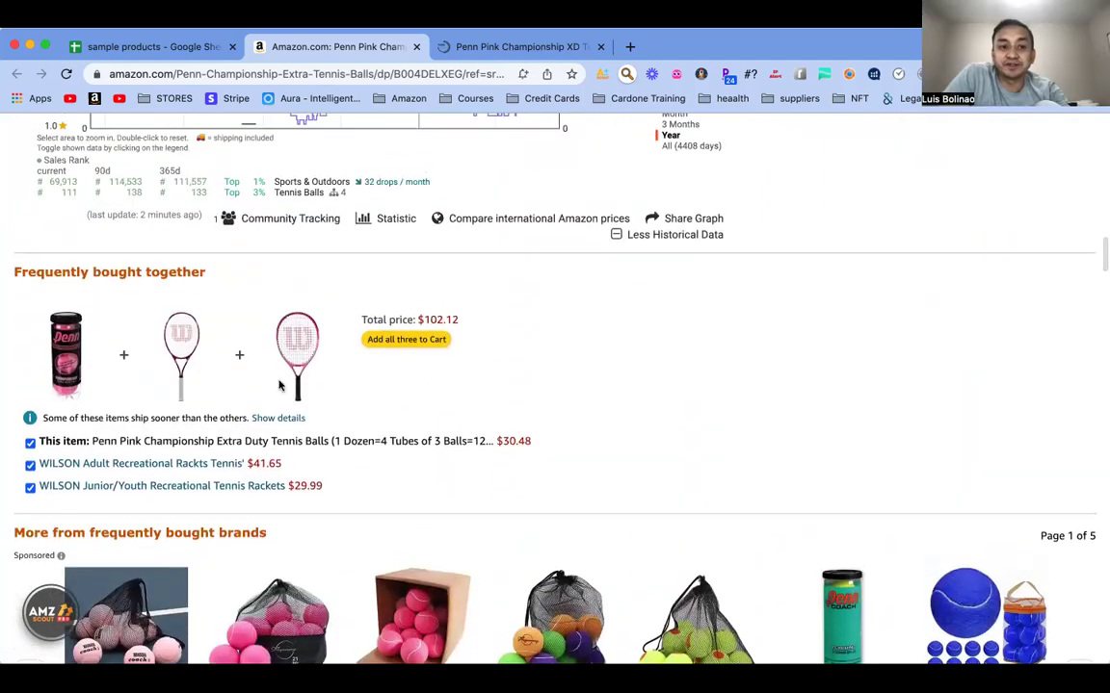
scroll(486, 354, down, 2)
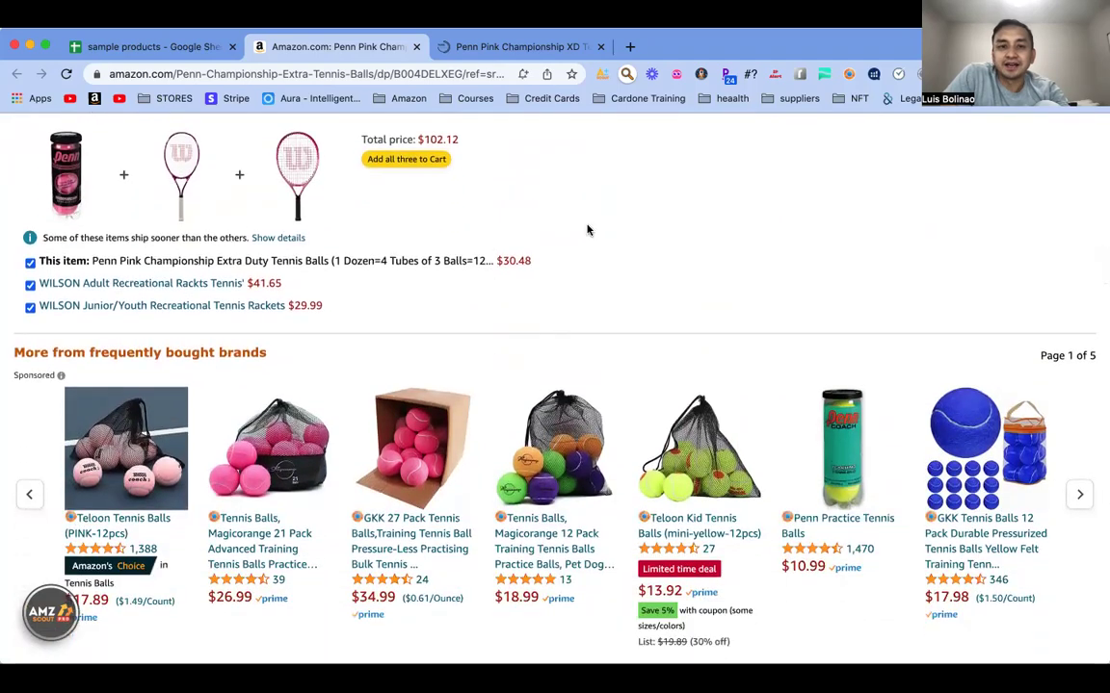
scroll(560, 253, up, 2)
Step: Review SellerAmp's offer count chart and profit summary for the tennis balls, and revisit the frequently bought together section
scroll(560, 253, up, 15)
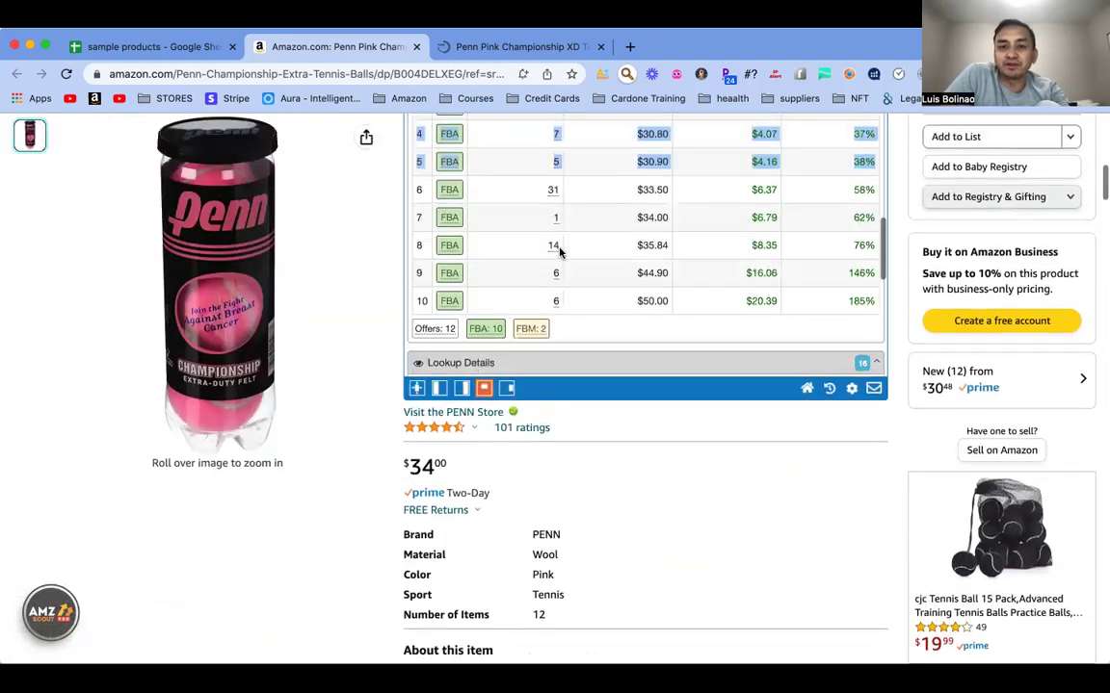
scroll(691, 245, up, 15)
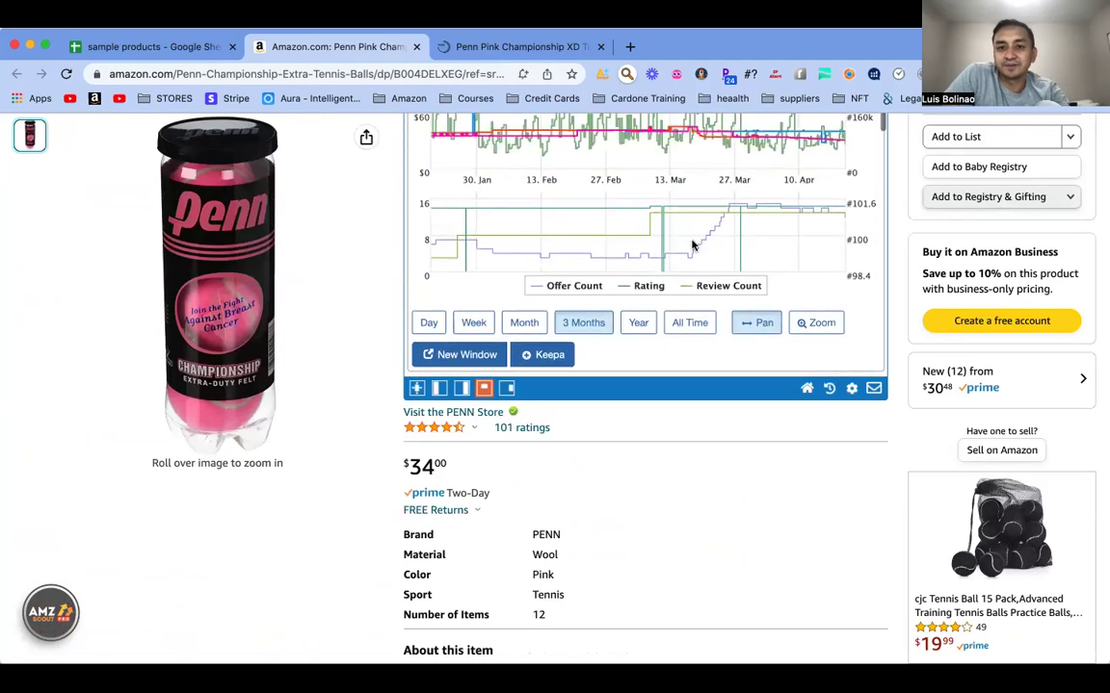
scroll(690, 245, up, 10)
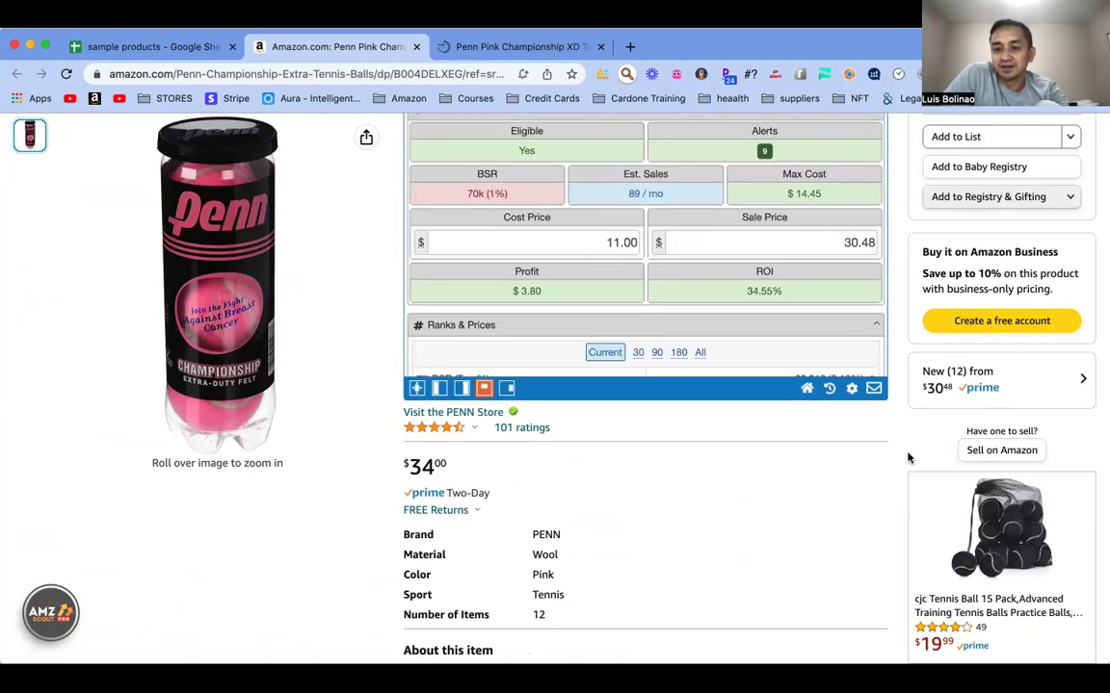
scroll(908, 458, down, 20)
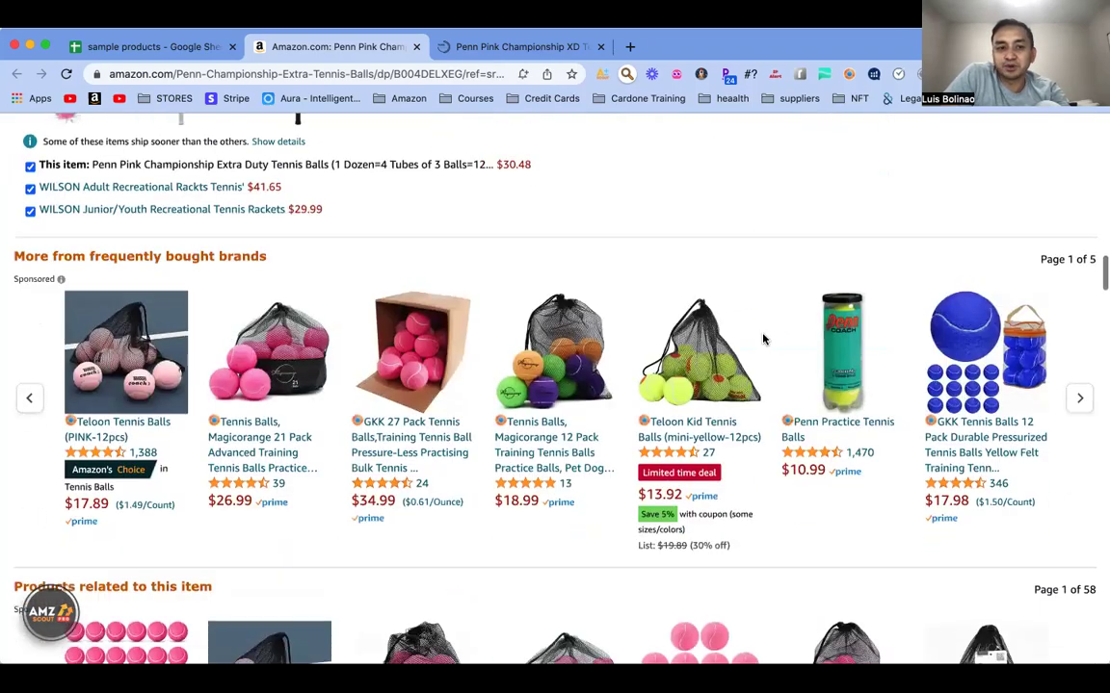
scroll(763, 339, up, 3)
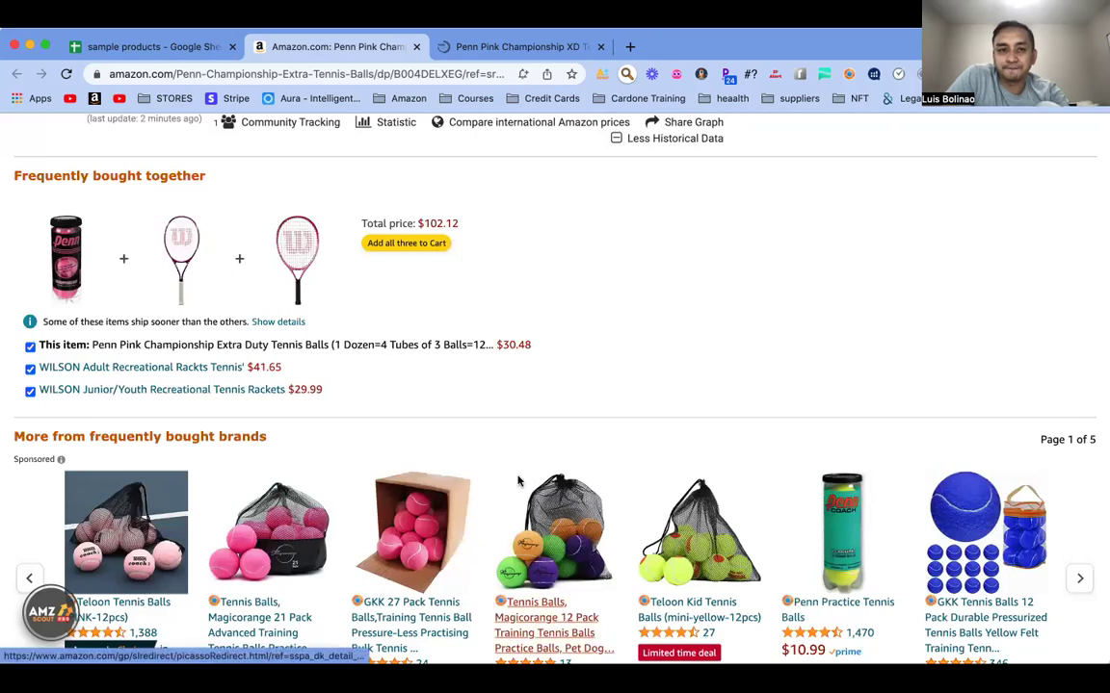
Step: Recheck the tennis balls' supplier page and SellerAmp's quick info on the Amazon listing
click(458, 46)
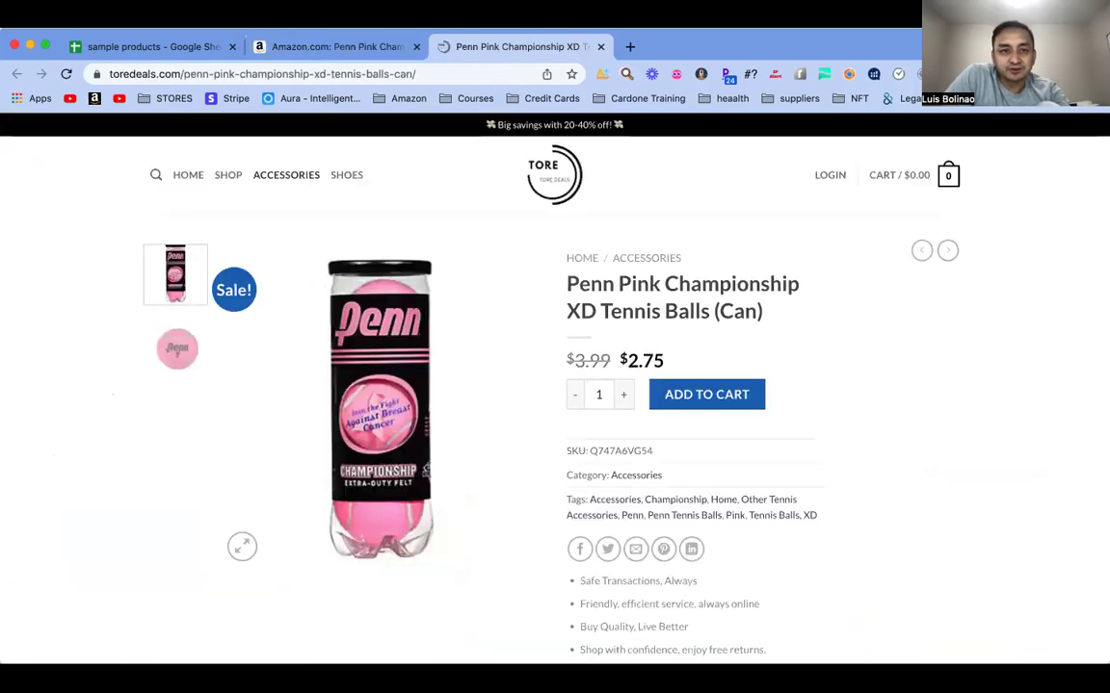
click(335, 46)
scroll(617, 320, up, 10)
scroll(706, 345, up, 6)
scroll(708, 344, down, 2)
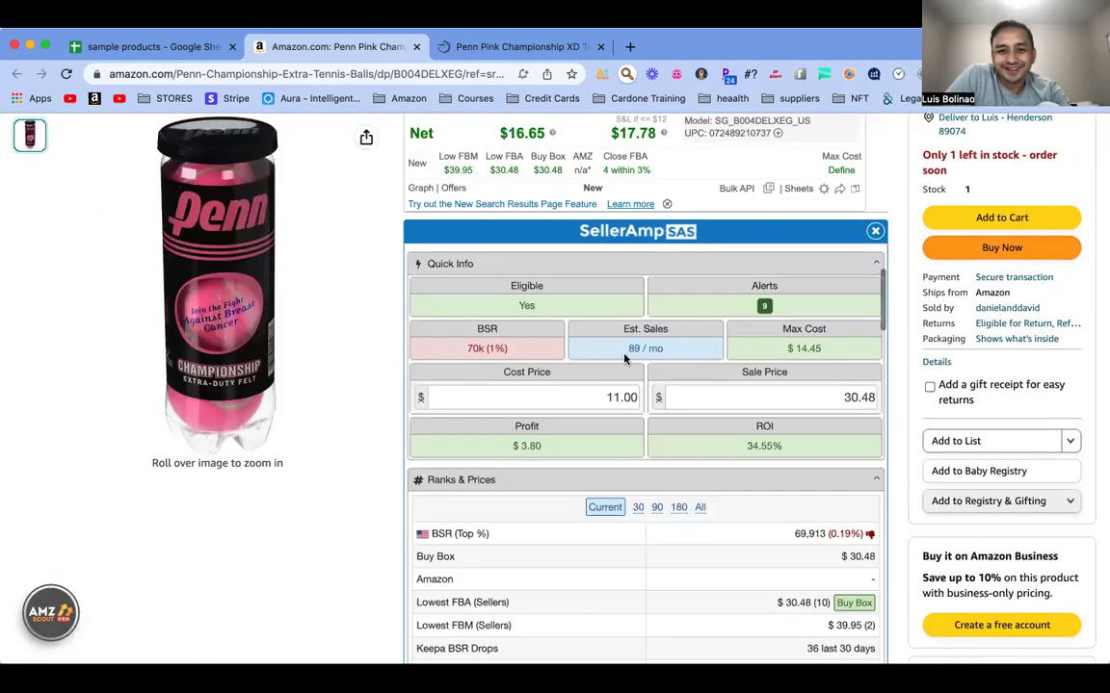
scroll(624, 358, down, 3)
Step: Record "decent product" as the verdict for the Penn Pink Championship tennis balls in cell E10 of the Google Sheet
click(169, 45)
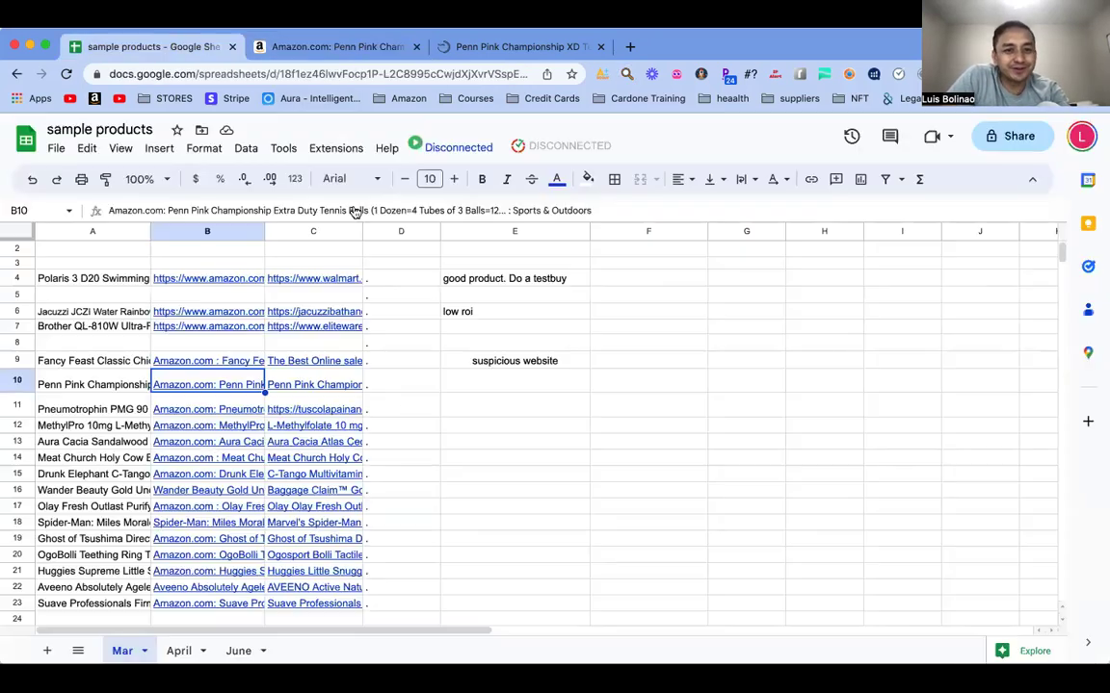
click(460, 395)
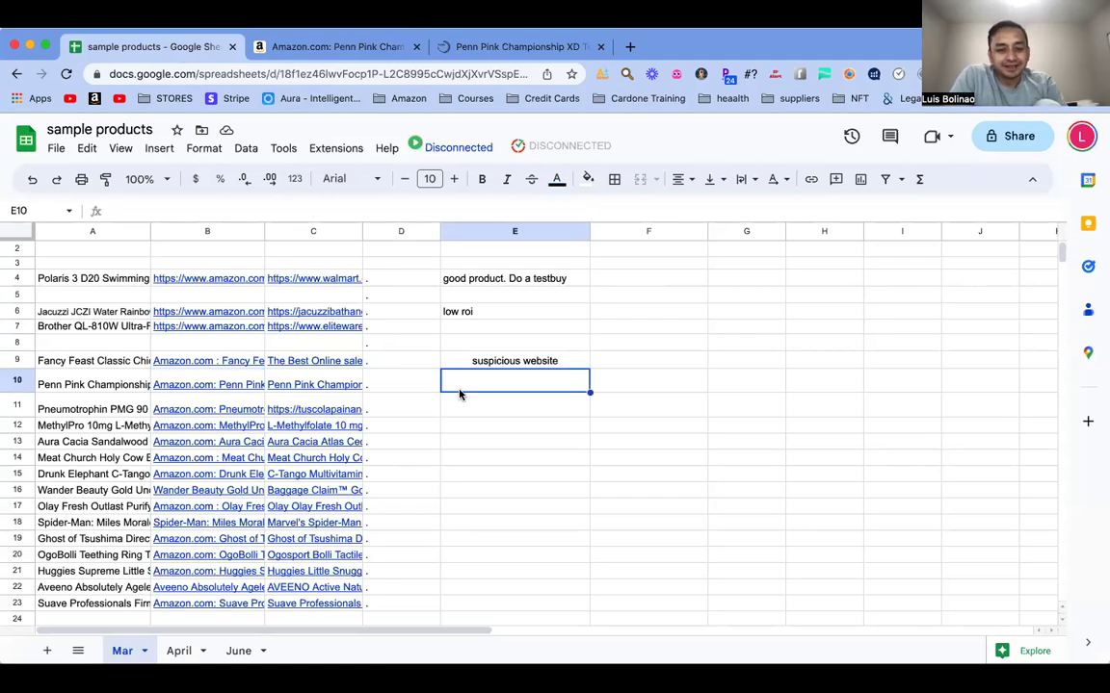
text(decent prodyct)
key(BackSpace)
key(BackSpace)
key(BackSpace)
text(uct)
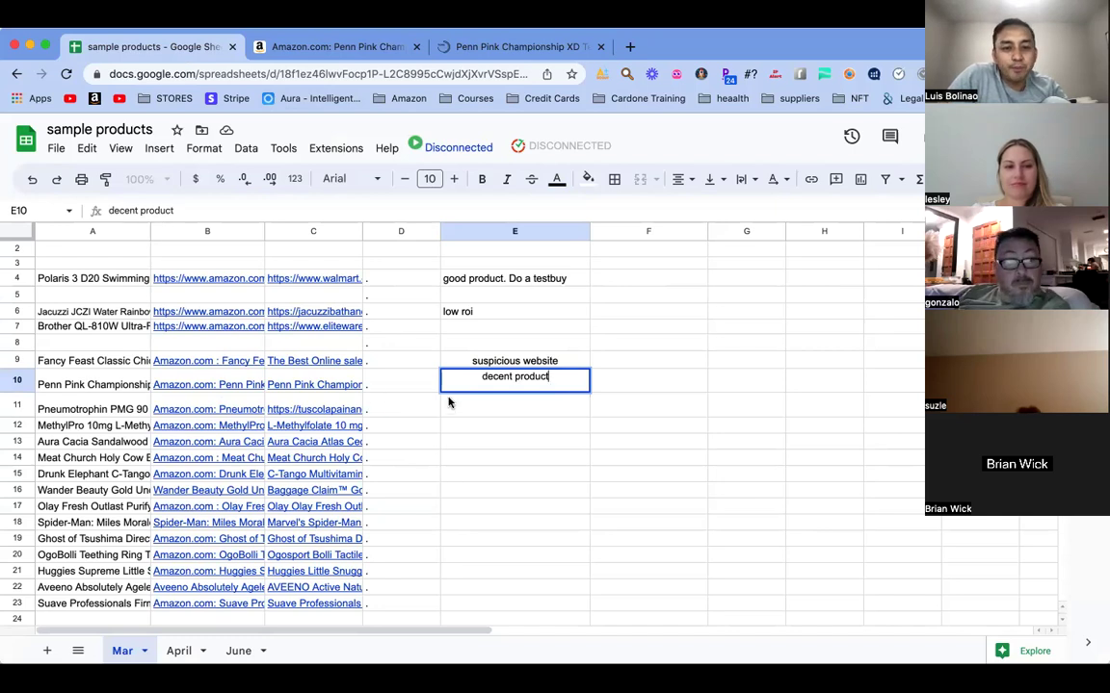
Step: Close the two tennis ball pages and open the Pneumotrophin PMG 90 row's supplier and Amazon links
click(310, 410)
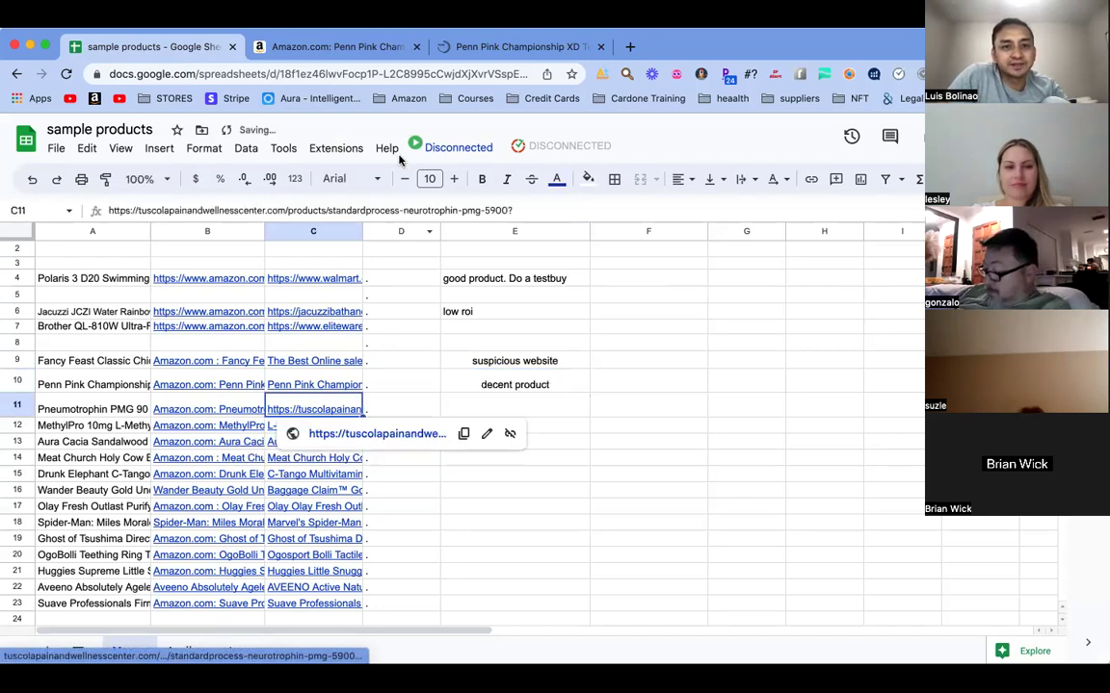
click(417, 47)
click(416, 47)
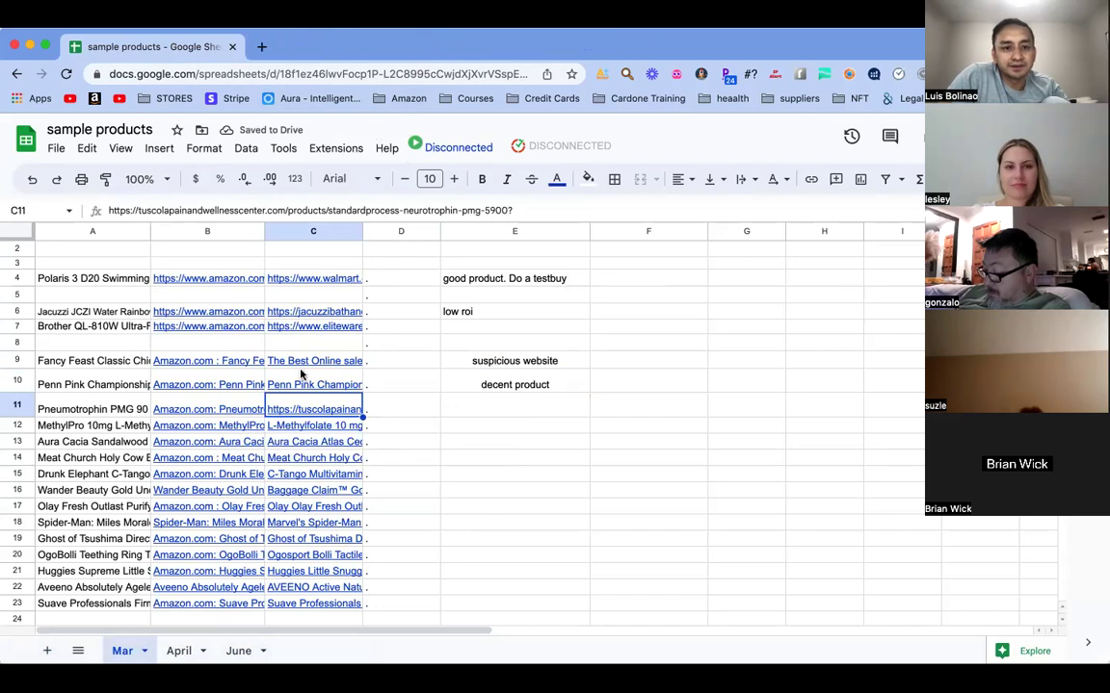
click(332, 434)
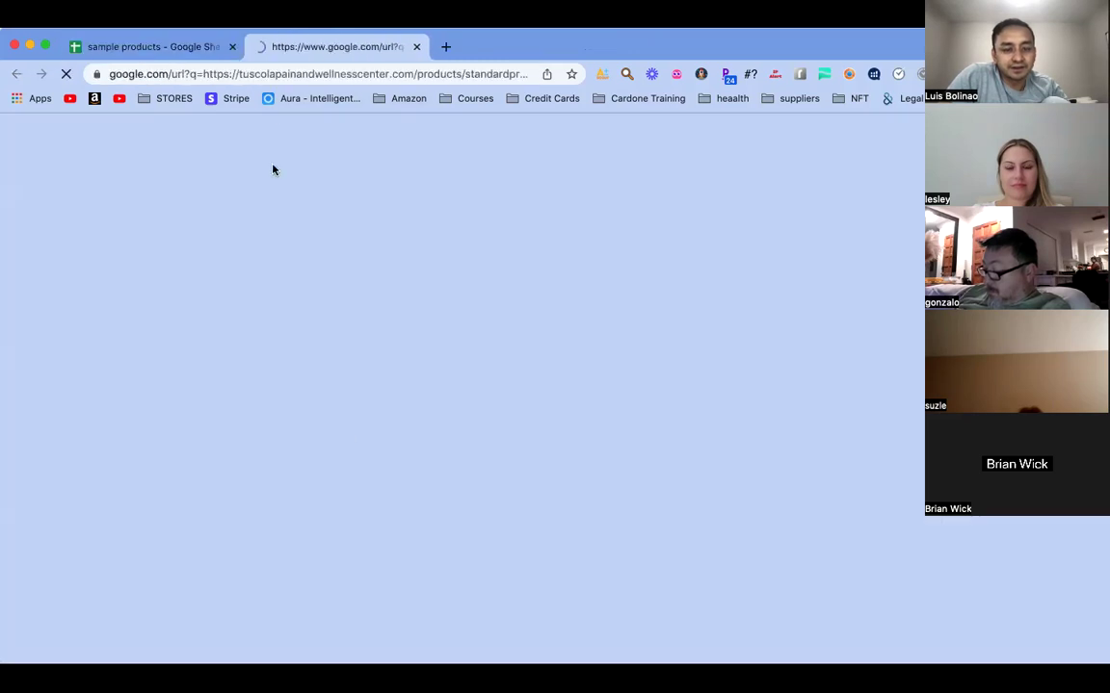
click(181, 49)
click(214, 413)
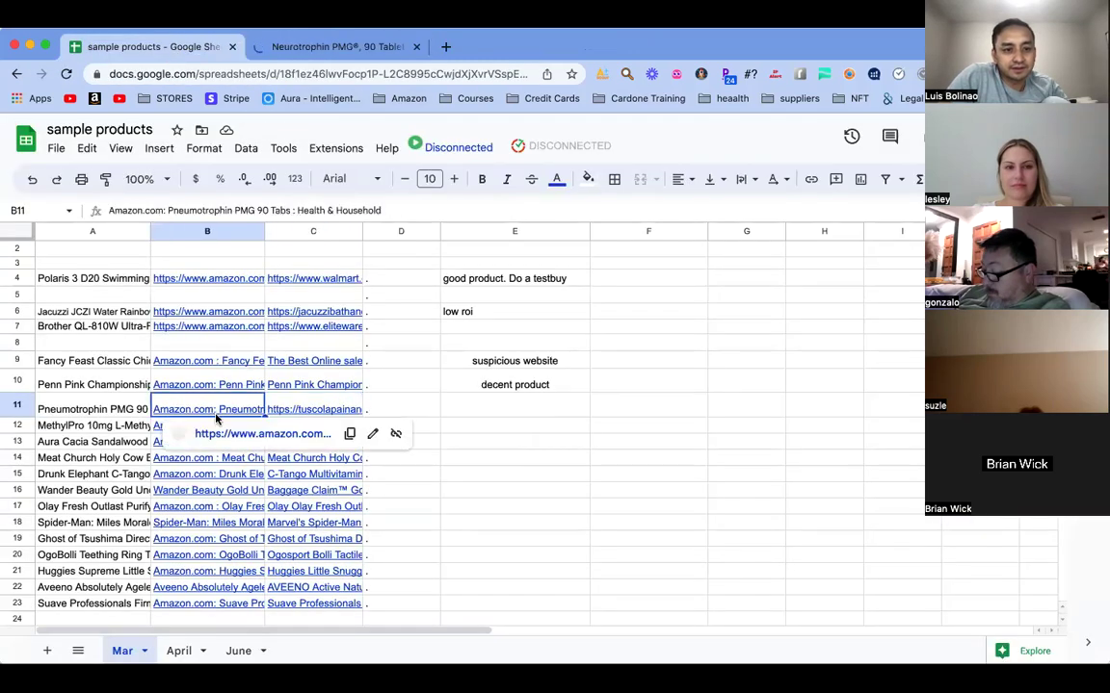
click(228, 432)
Step: Check the Tuscola supplier's product page, minimizing its chat window, and compare it with the Pneumotrophin listing on Amazon
click(510, 48)
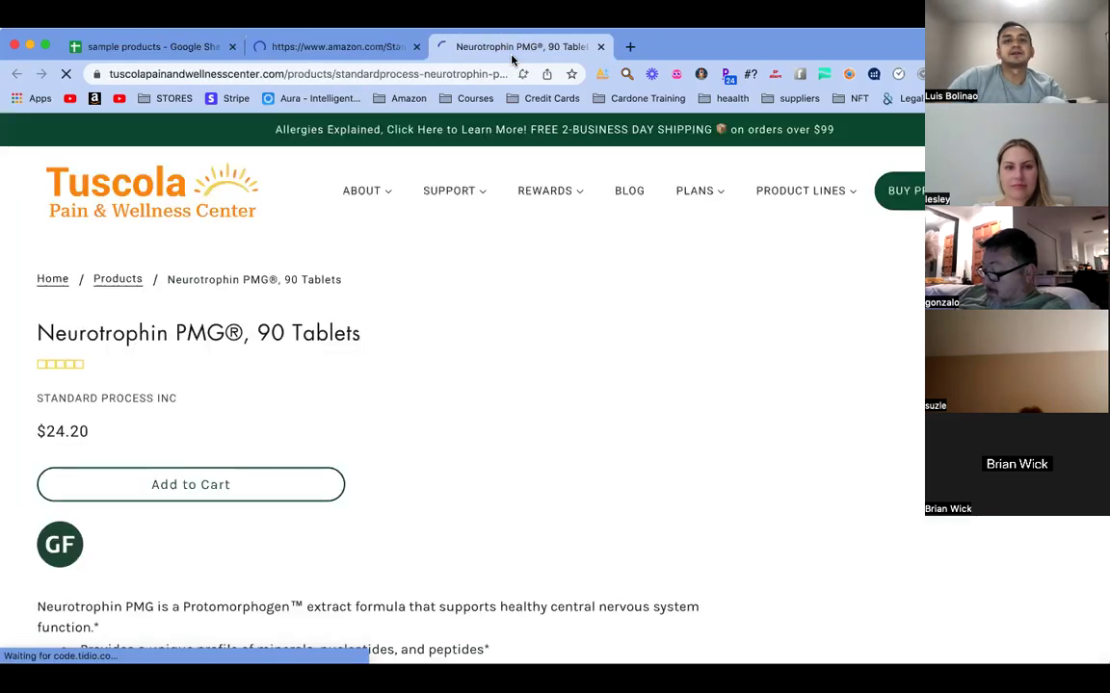
mouse_move(700, 190)
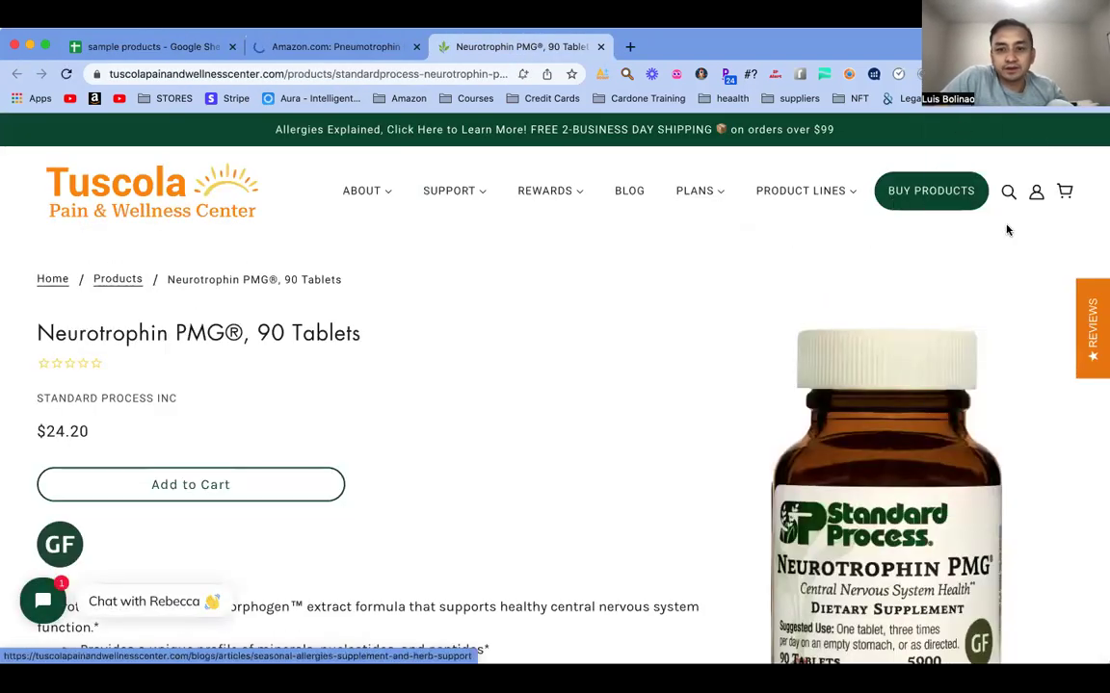
click(159, 623)
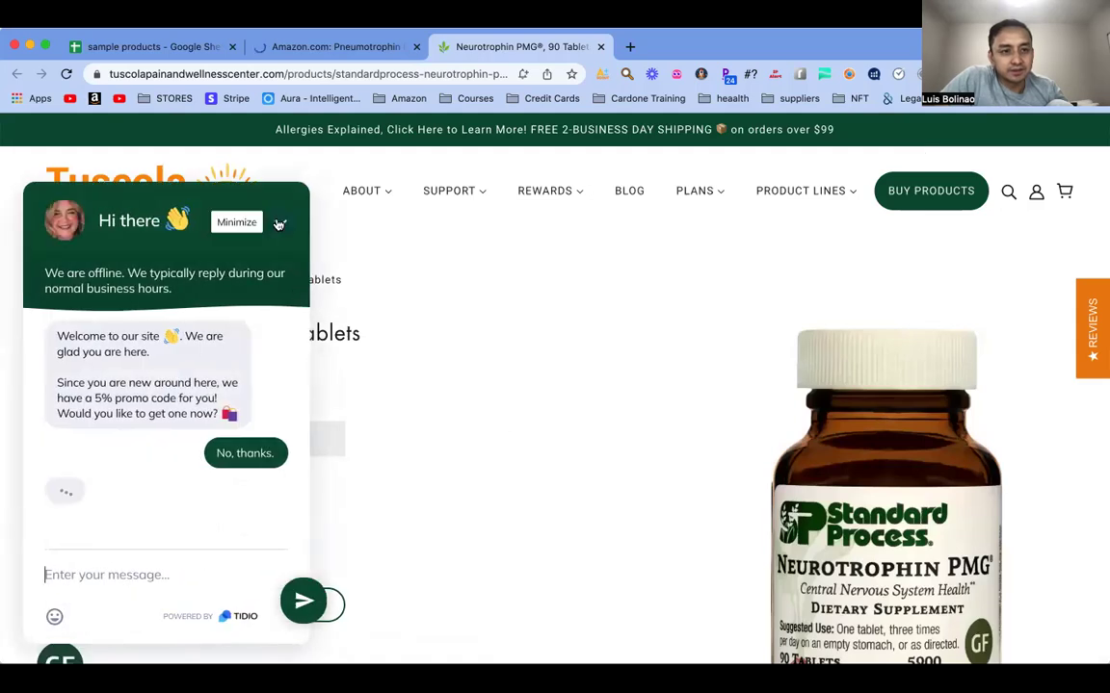
click(279, 221)
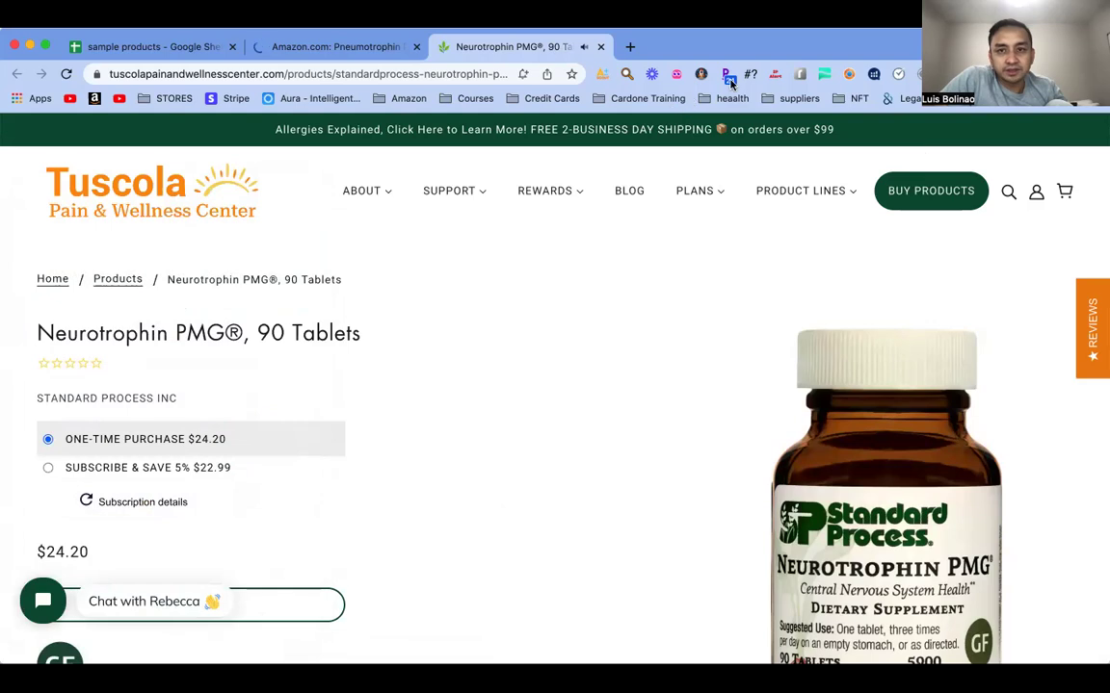
click(380, 44)
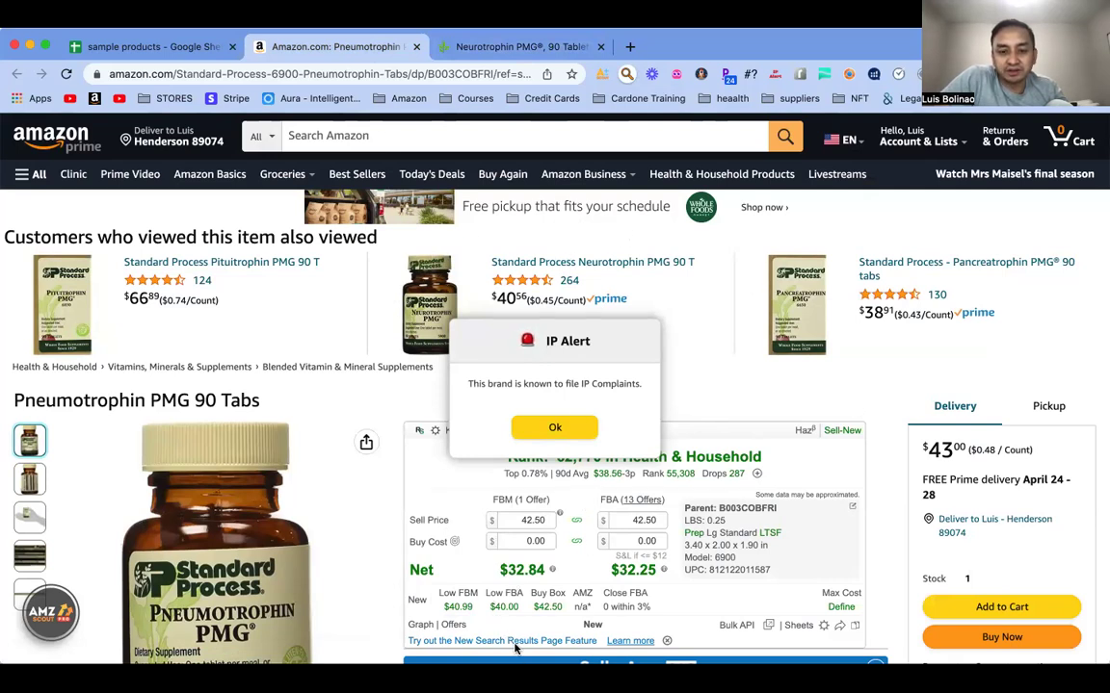
click(508, 46)
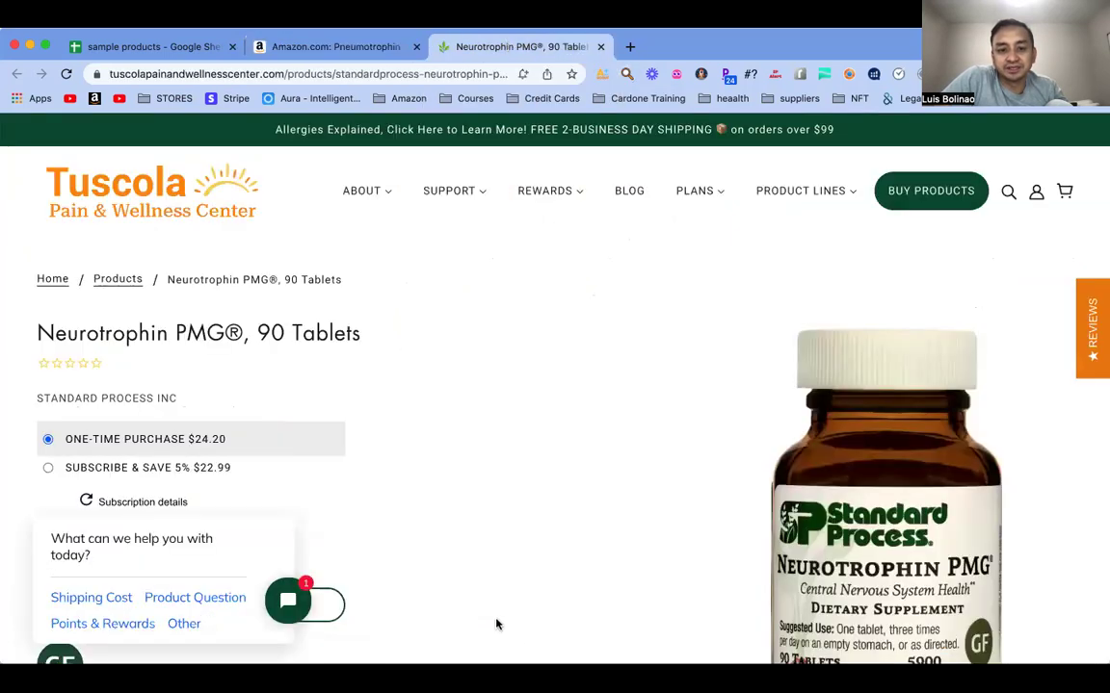
click(371, 48)
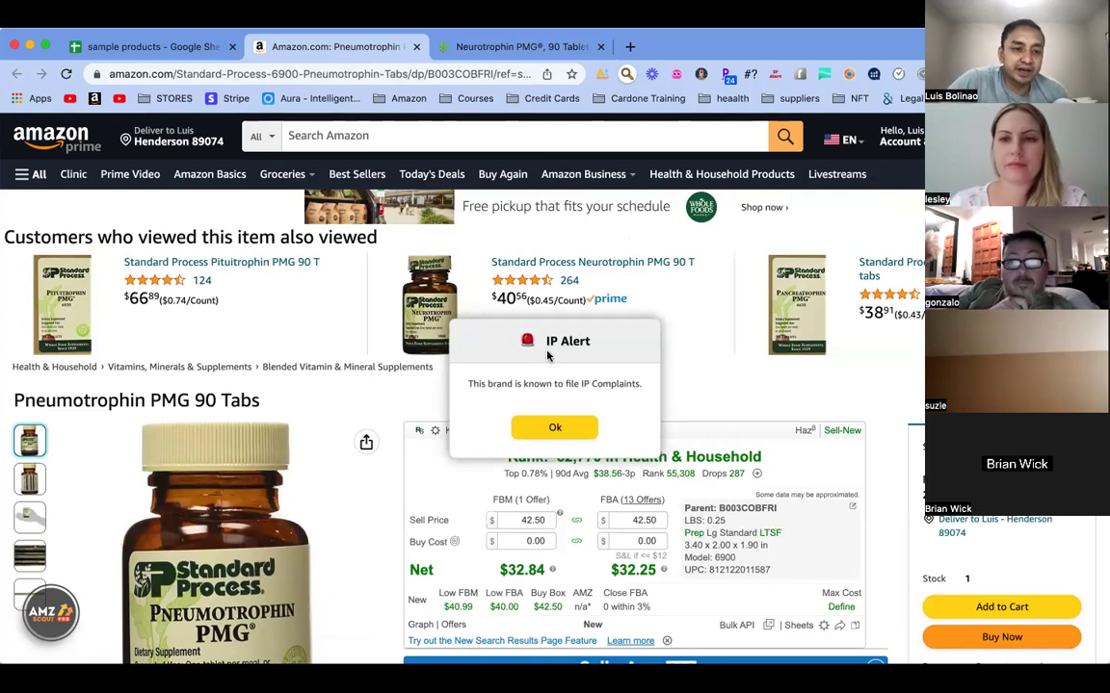
Step: Highlight the IP Alert's title and message on the Amazon listing, and check the product's row in the Google Sheet
drag(557, 350, 748, 333)
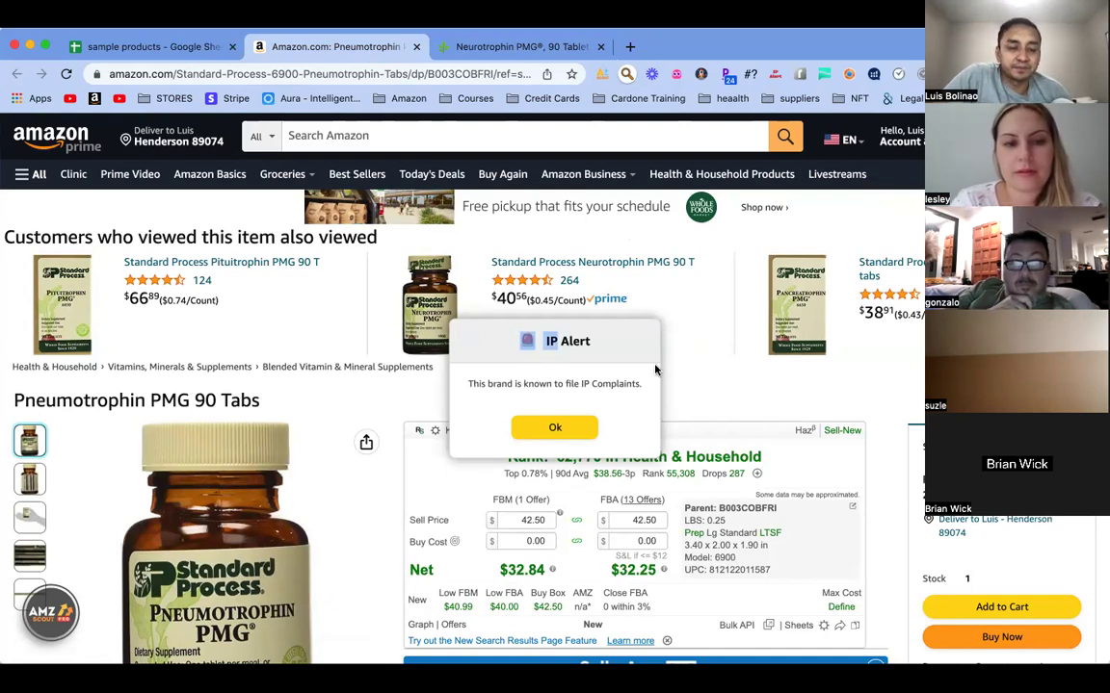
click(584, 341)
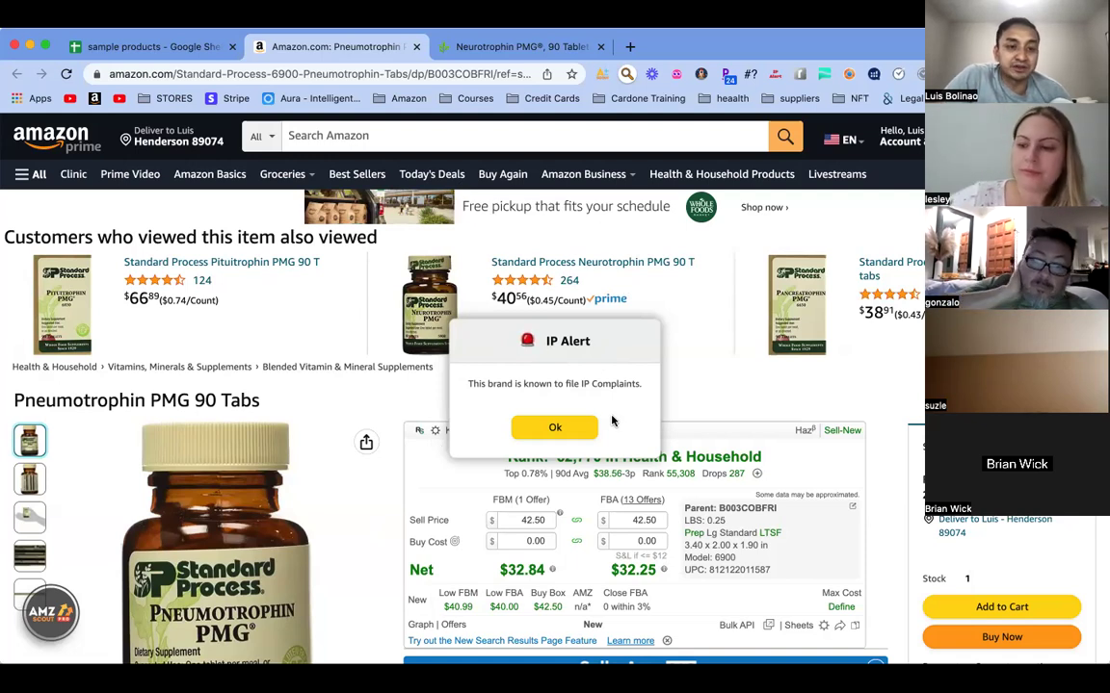
triple_click(527, 384)
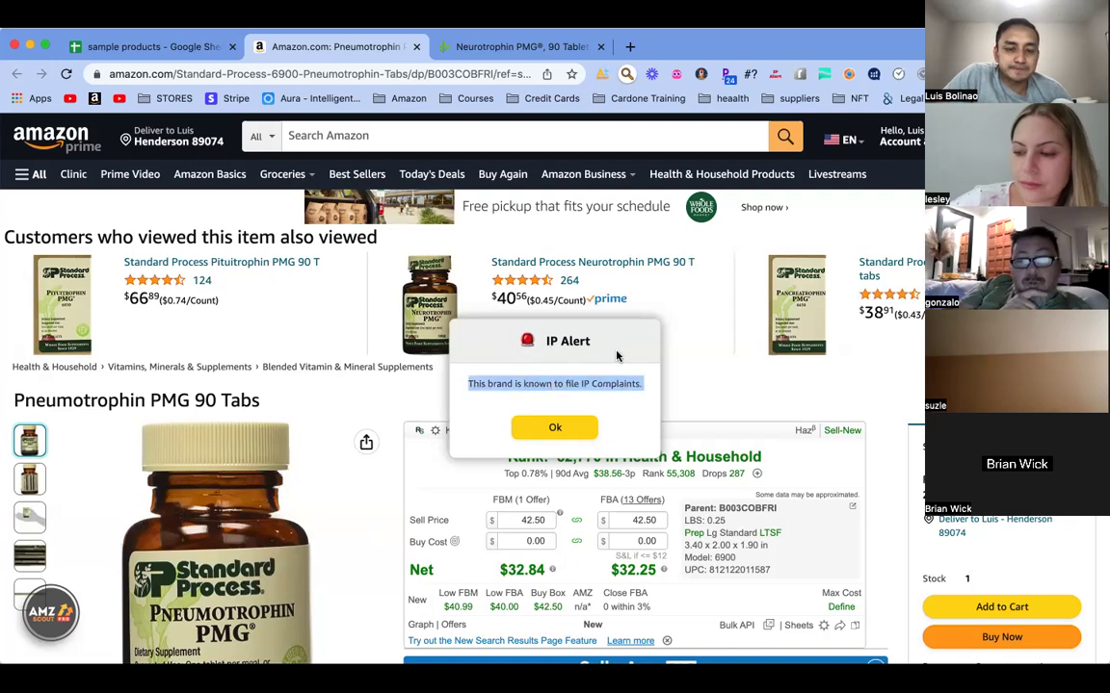
click(538, 333)
click(128, 46)
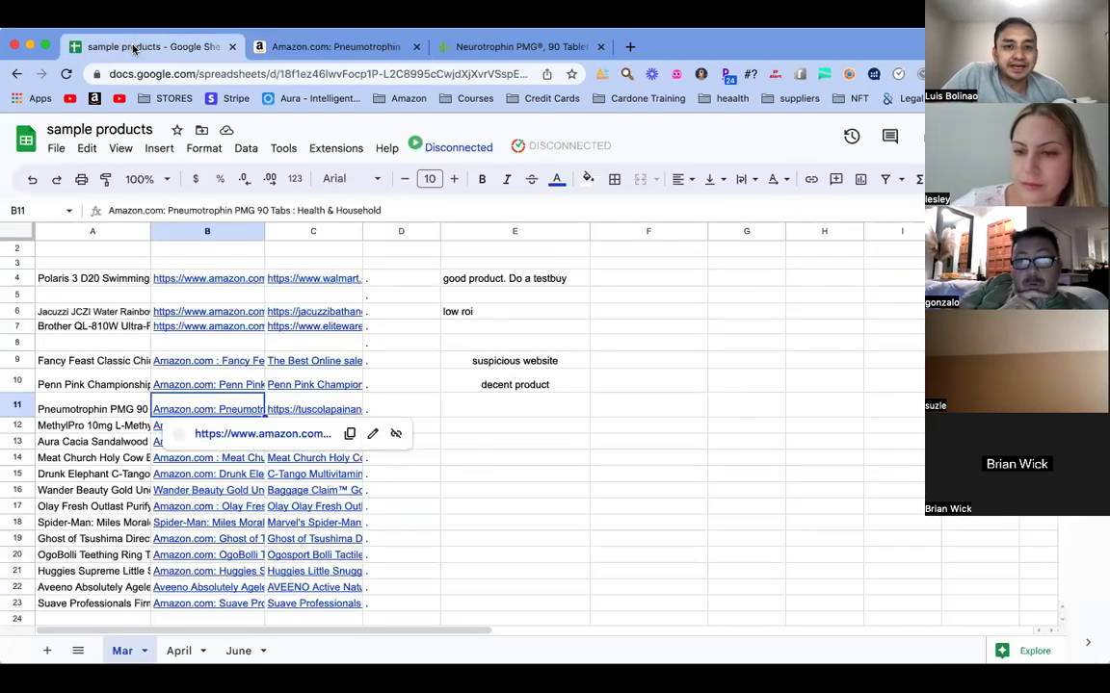
Step: Return to the Amazon listing, dismiss the IP Alert, and review SellerAmp's quick info for Pneumotrophin
click(325, 46)
click(554, 427)
scroll(911, 451, down, 3)
scroll(911, 450, down, 3)
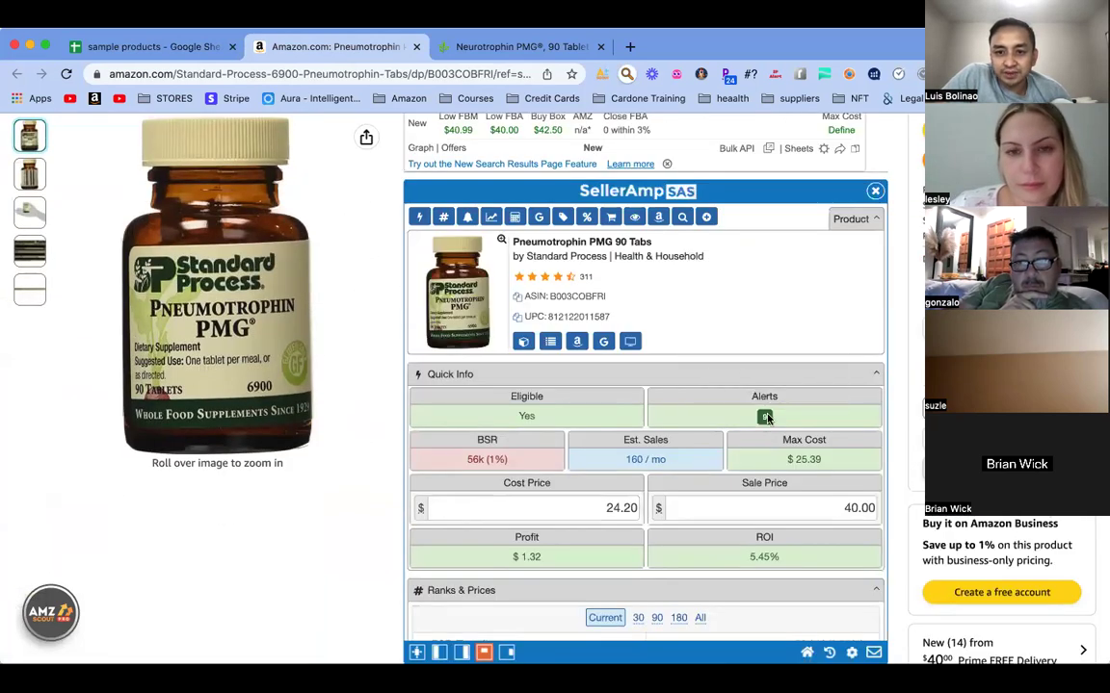
mouse_move(766, 421)
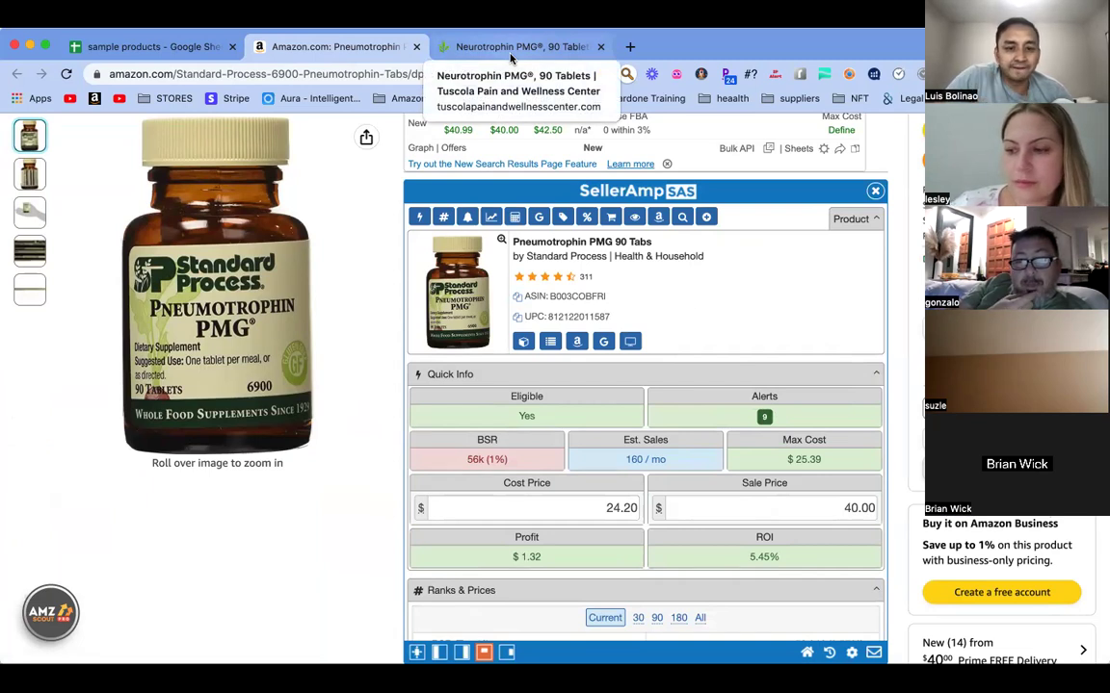
Step: Review SellerAmp's ranks, prices and alerts for Pneumotrophin, highlighting the IP Analysis entry
scroll(809, 390, down, 5)
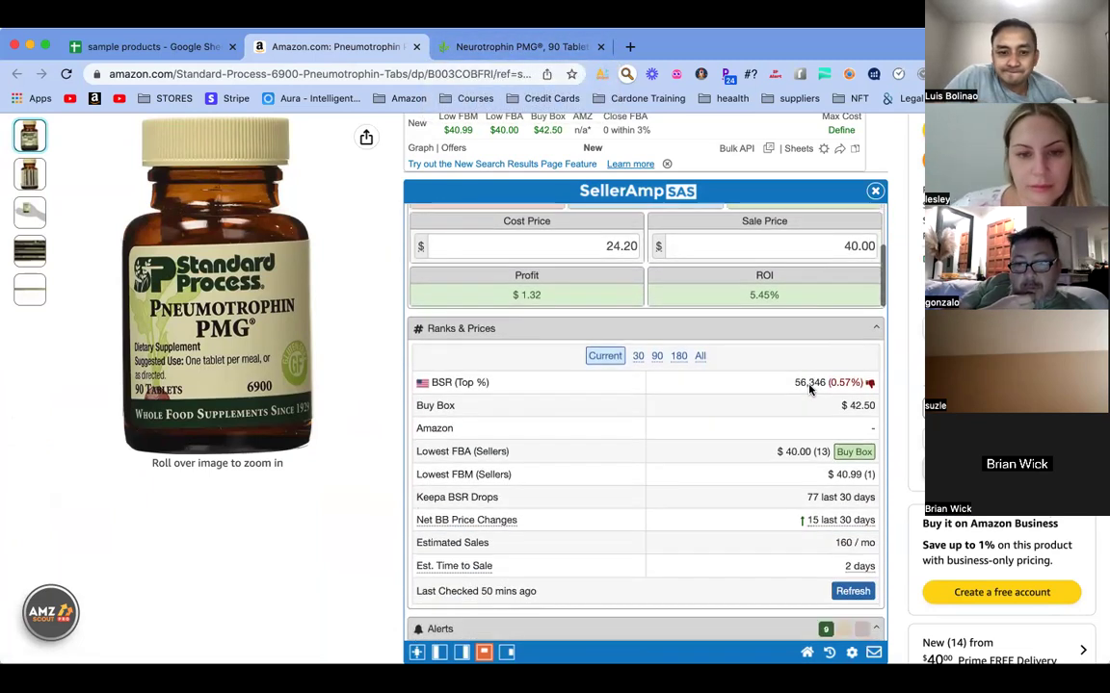
scroll(809, 389, down, 6)
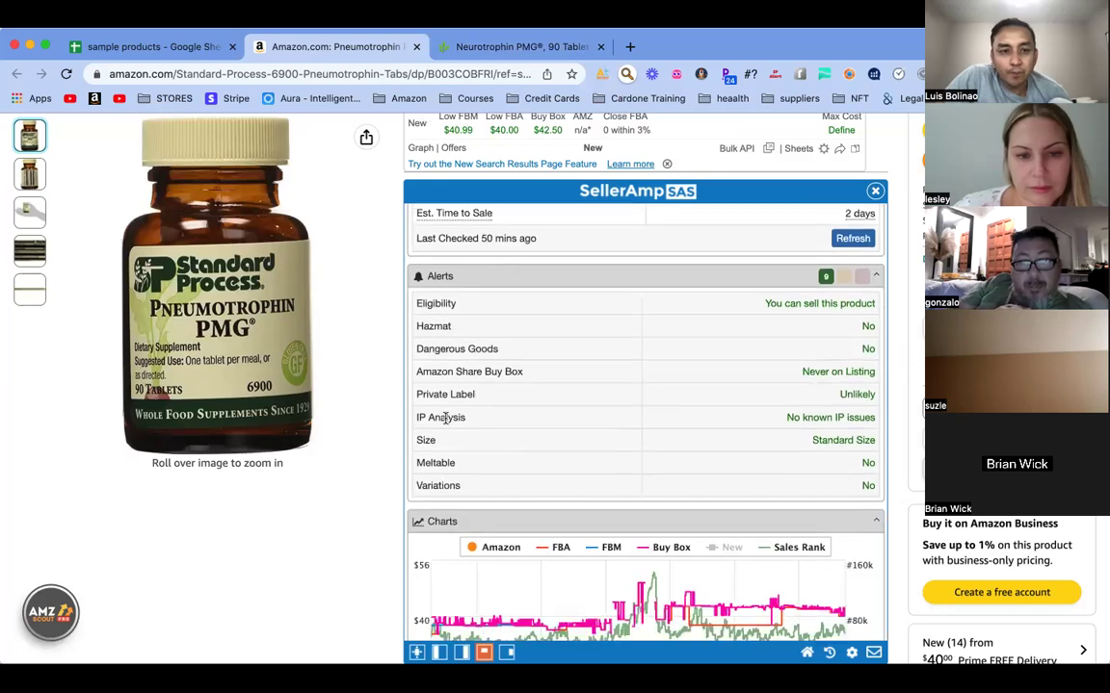
drag(416, 420, 887, 419)
click(888, 419)
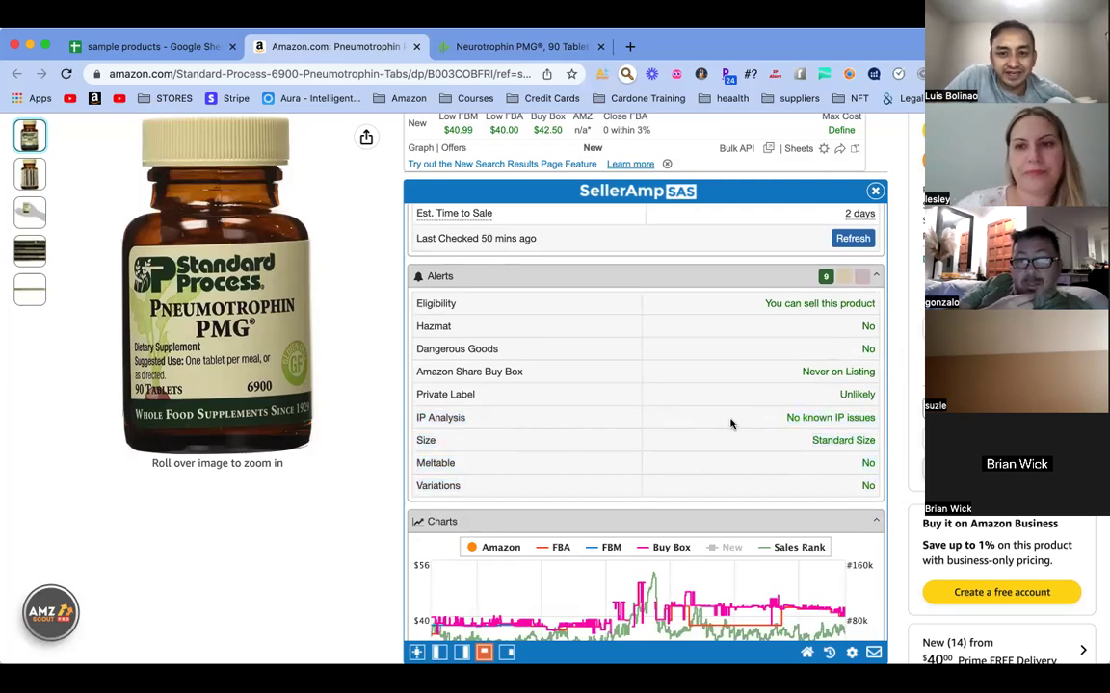
drag(788, 421, 881, 421)
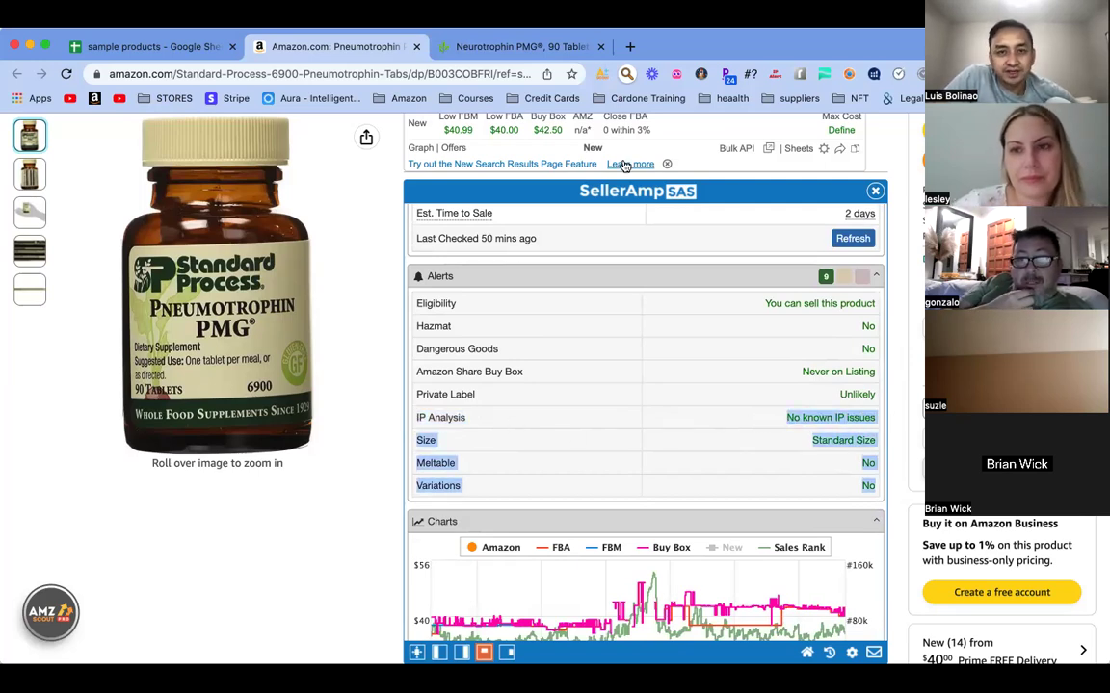
Step: Reload the supplier's Neurotrophin page, inspect the bottle's label, and compare it with the bottle on the Amazon listing
click(540, 47)
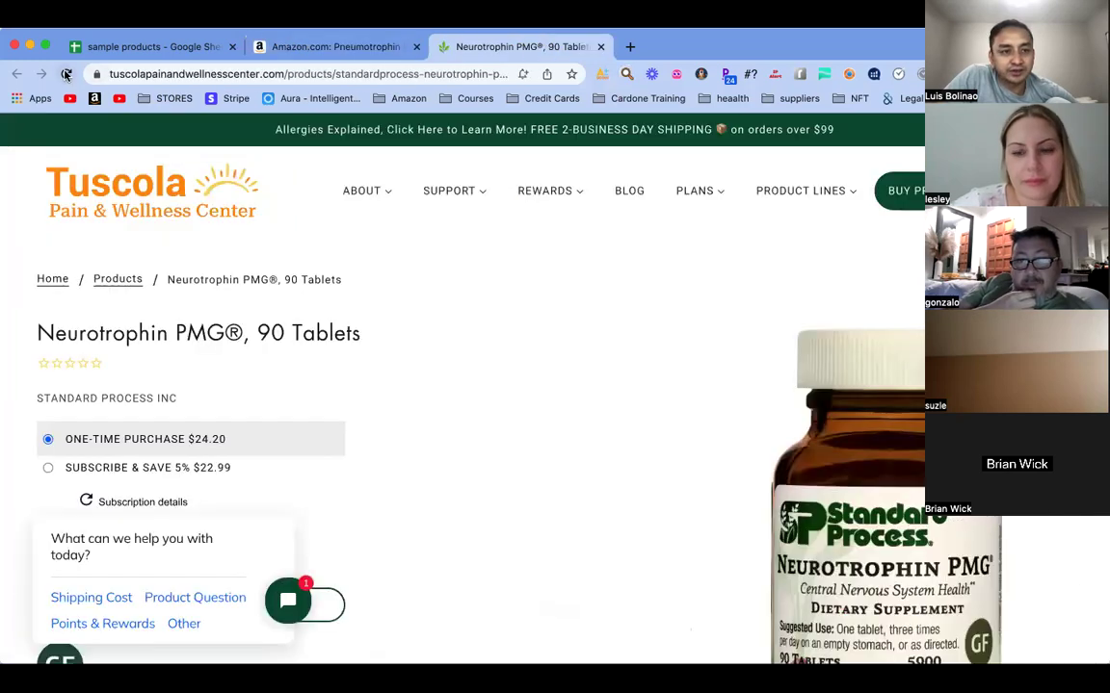
click(65, 73)
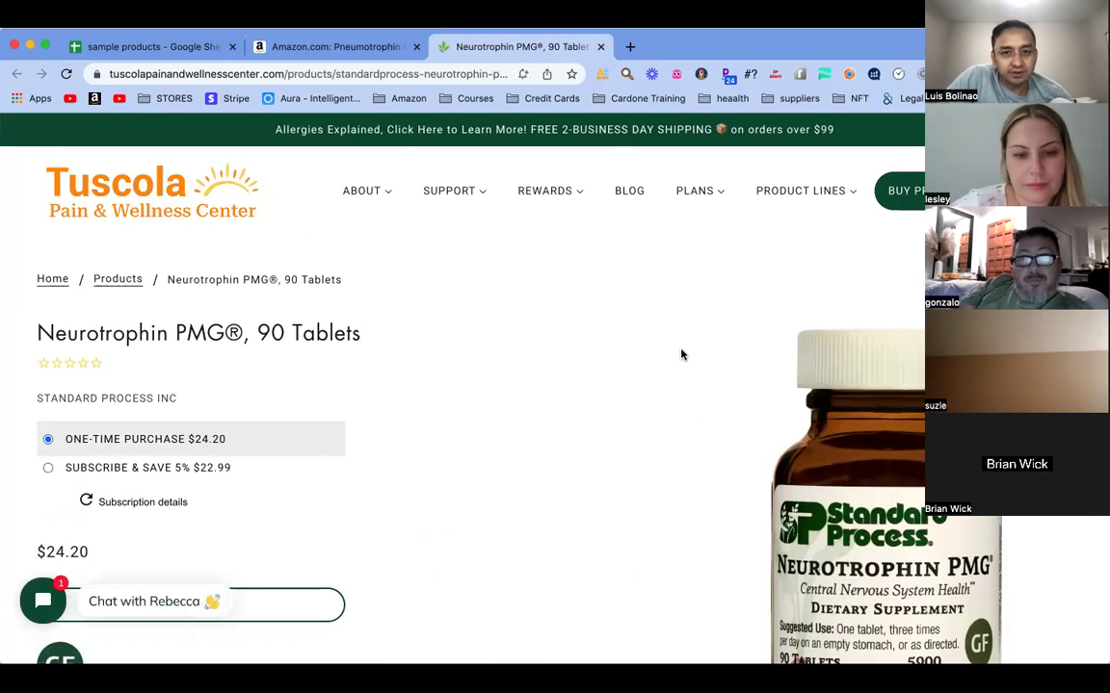
mouse_move(794, 516)
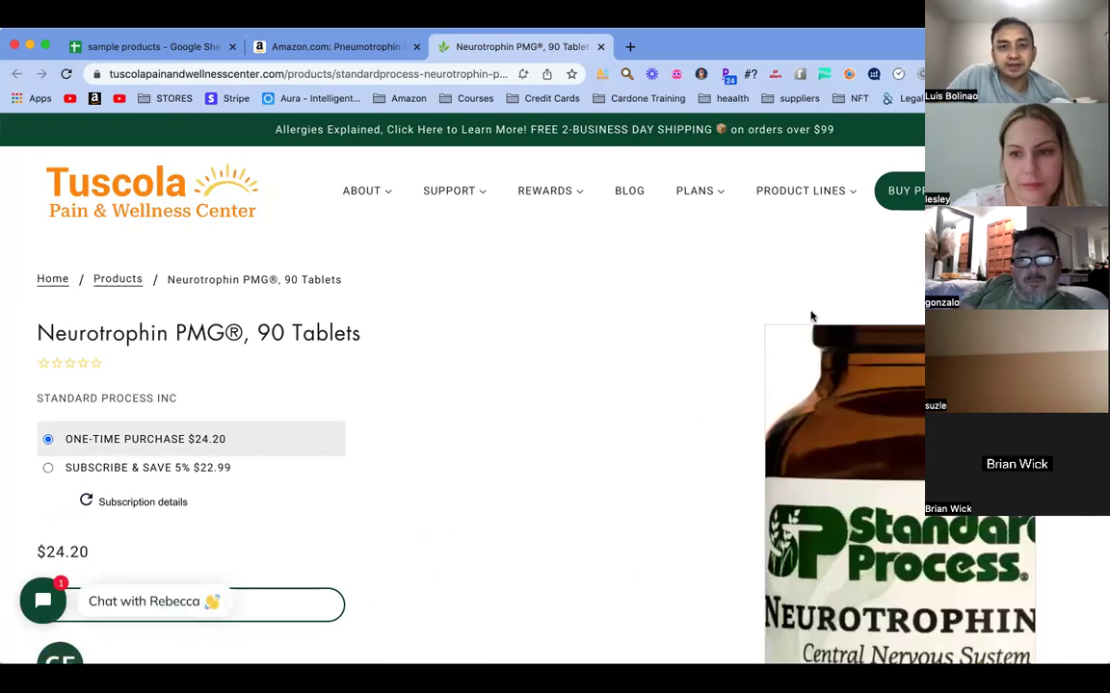
click(332, 43)
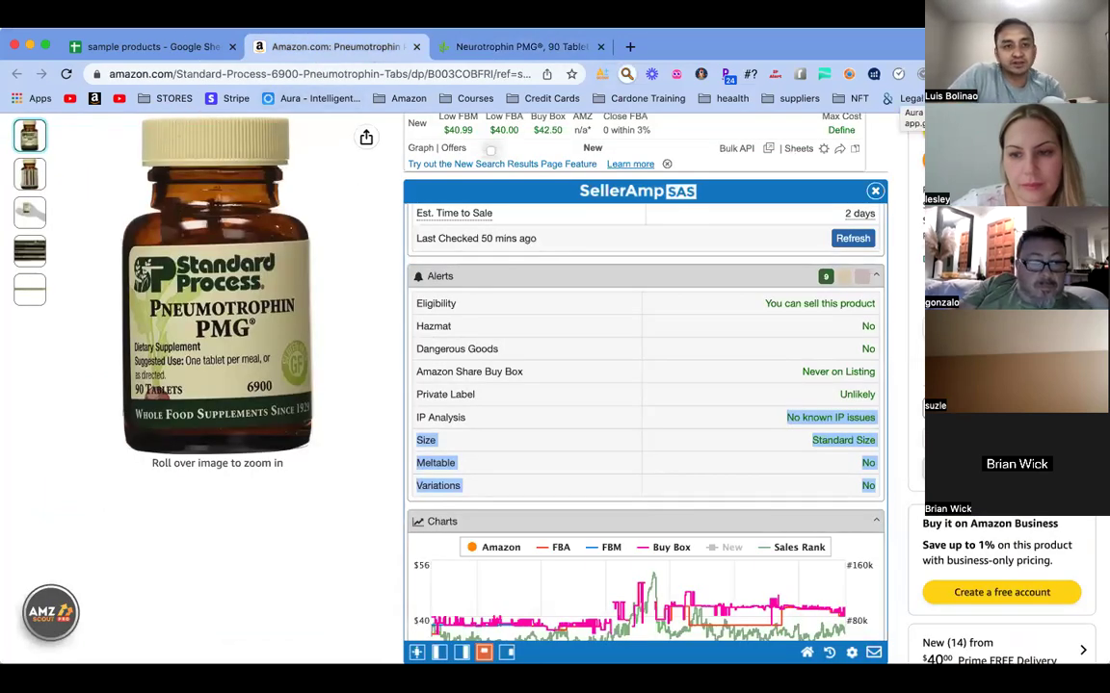
Step: Record "ip alert notified ip complaint" as the verdict for Pneumotrophin PMG 90 in cell E11 of the Google Sheet
click(180, 56)
click(470, 403)
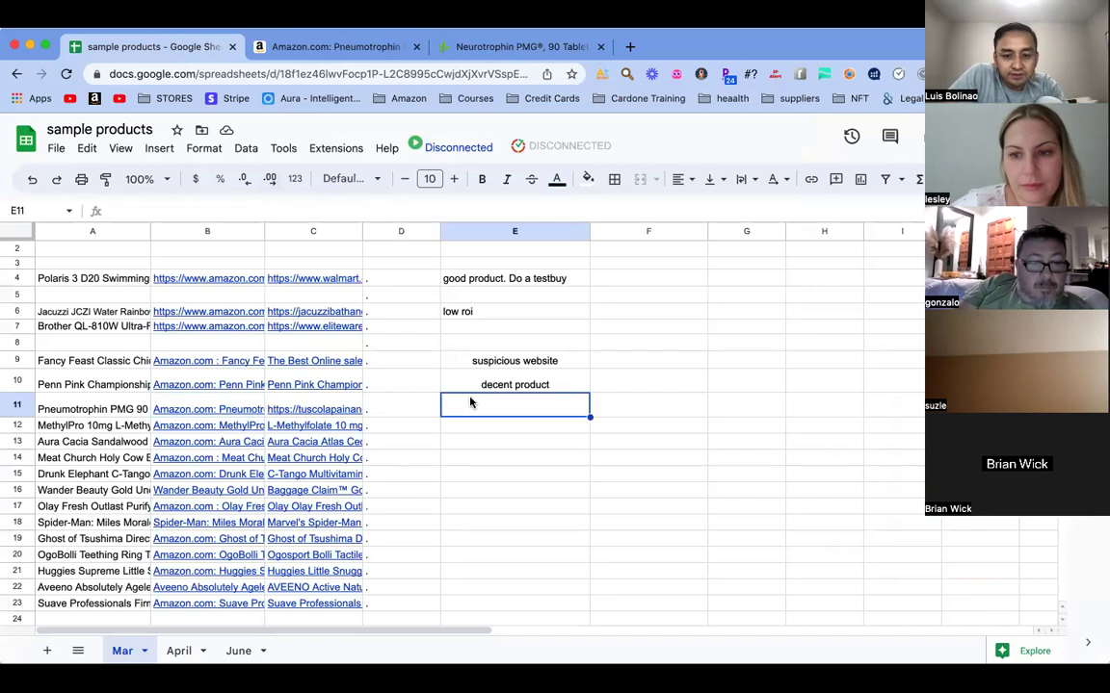
text(ip com)
key(BackSpace)
key(BackSpace)
key(BackSpace)
text(alrt)
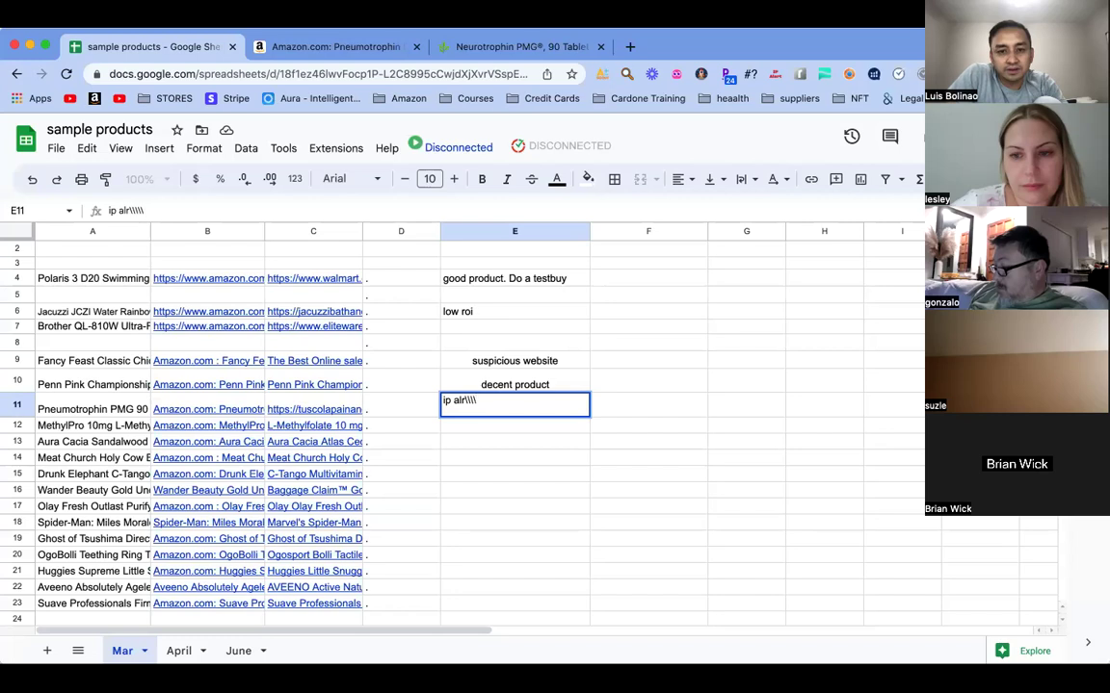
text(rt notified ip complaint)
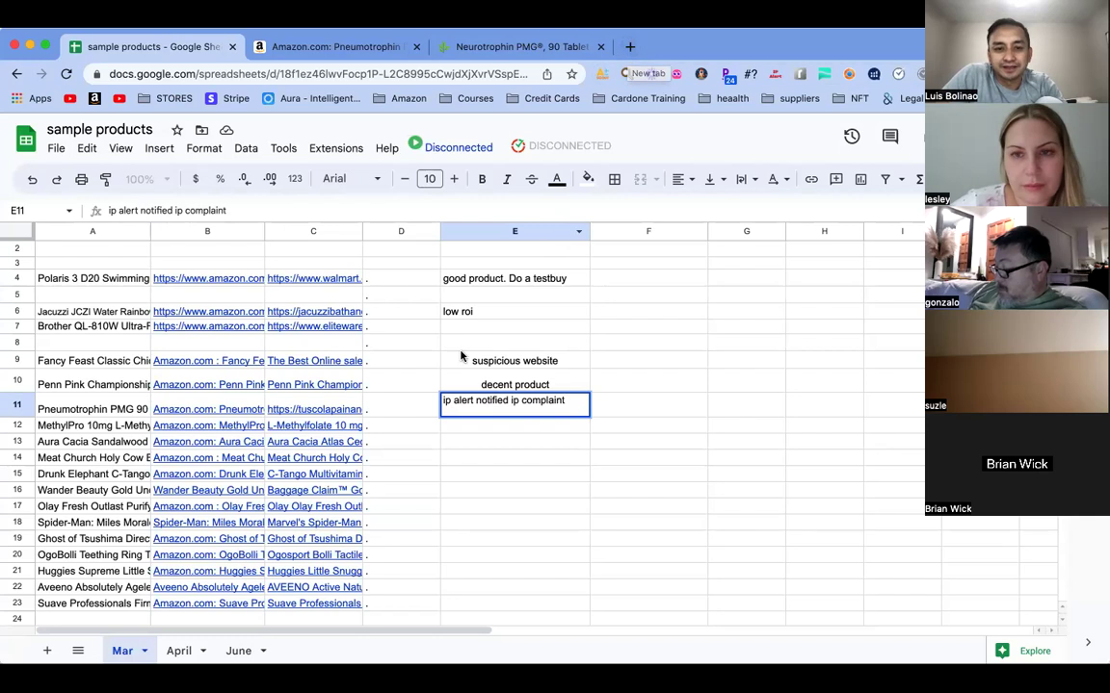
click(471, 431)
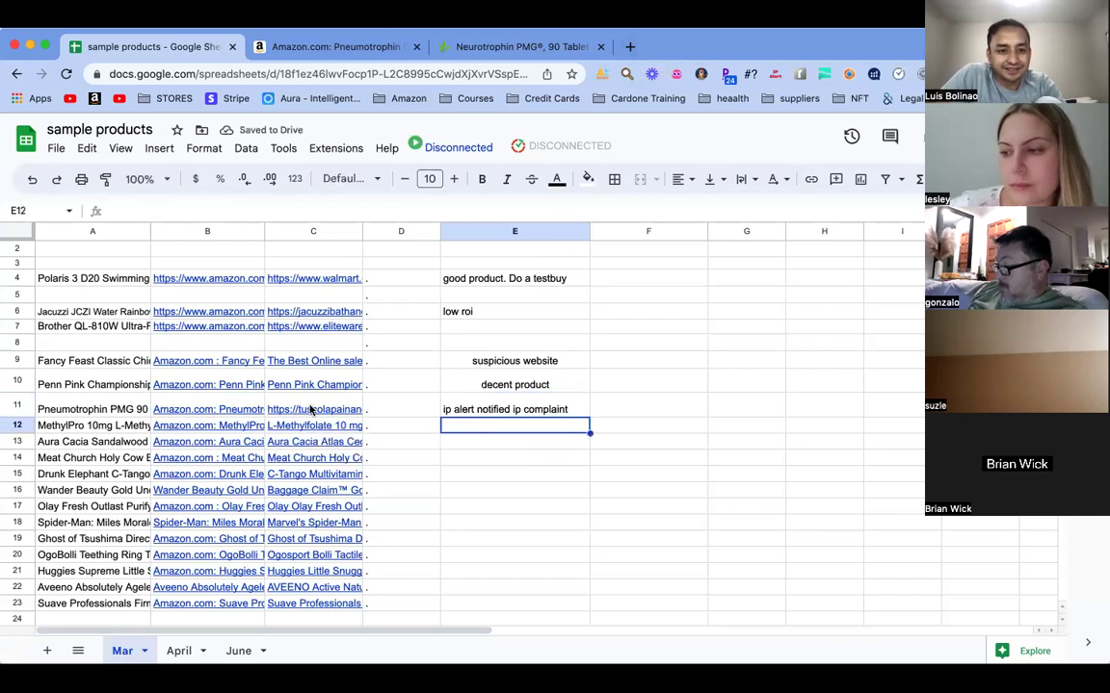
Step: Open the supplier and Amazon links for Aura Cacia in row 13 of the Google Sheet, closing the previous product's two pages
click(308, 441)
click(335, 467)
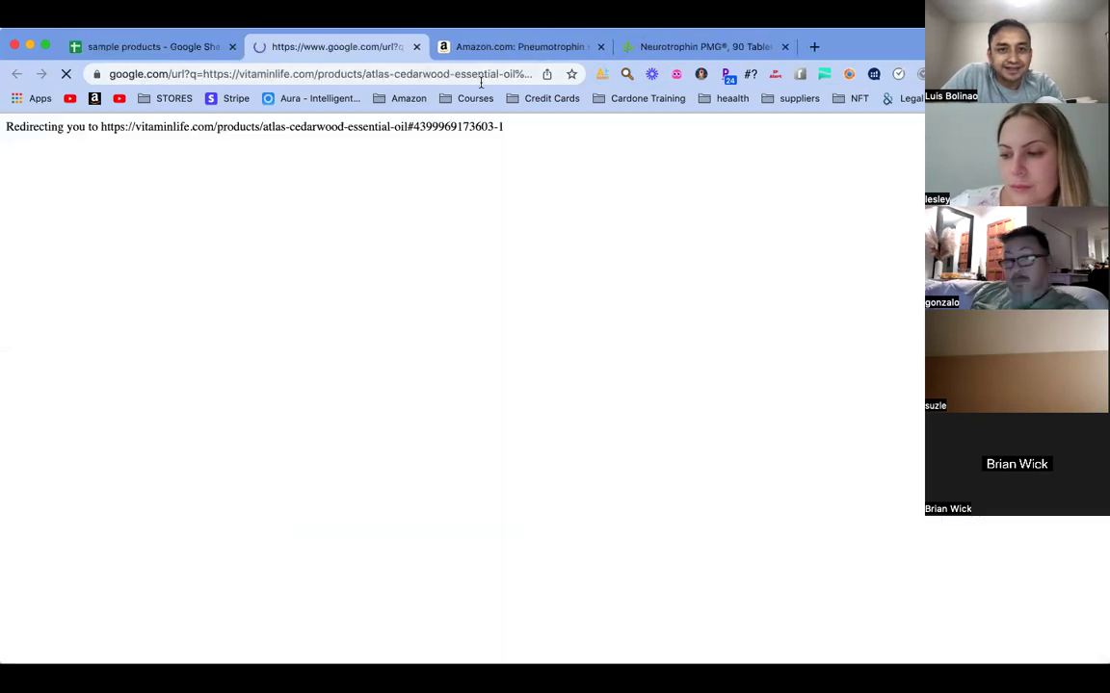
click(597, 46)
click(598, 46)
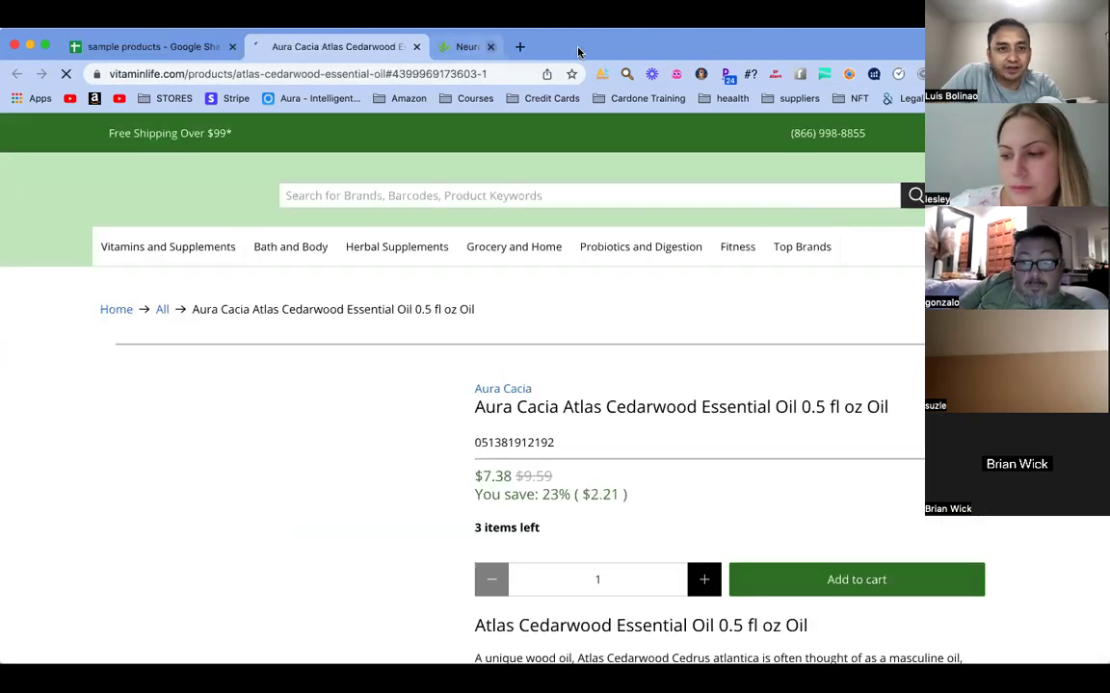
click(149, 47)
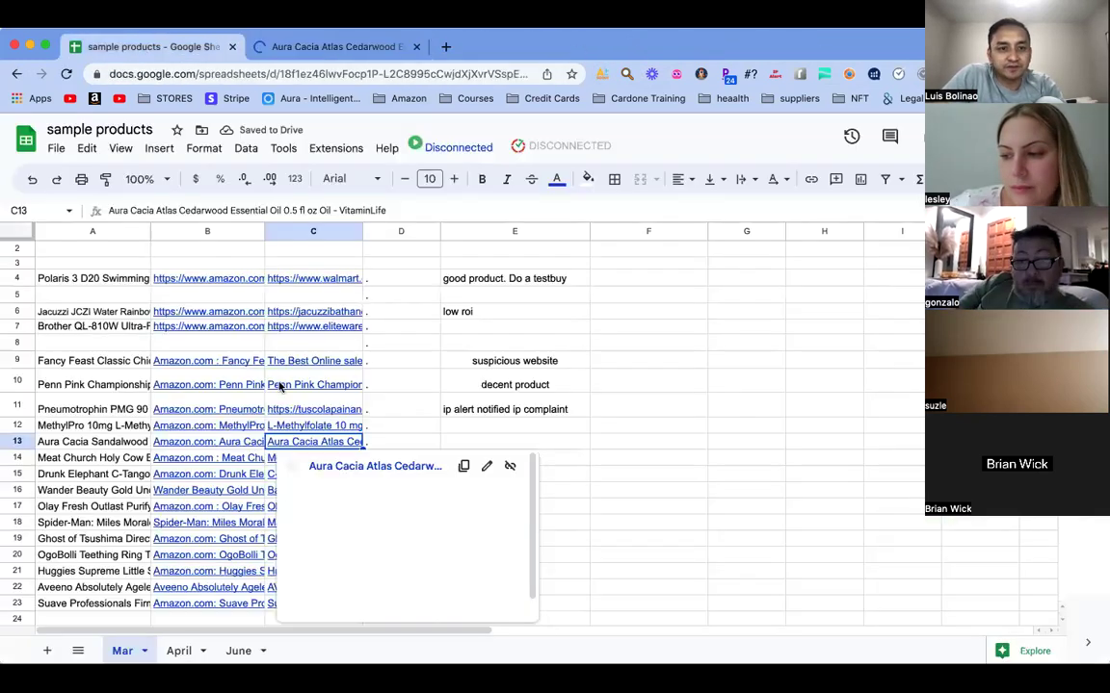
click(220, 441)
click(236, 465)
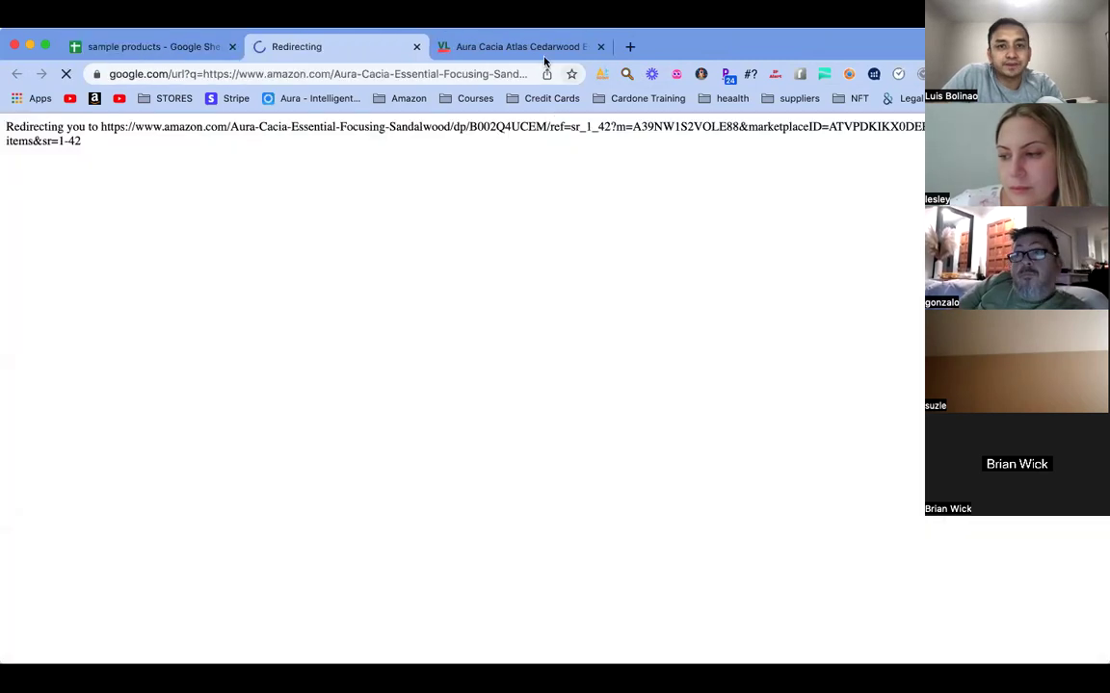
Step: Inspect the supplier's enlarged Aura Cacia bottle photo and compare its label and title with those on the Amazon listing
click(455, 45)
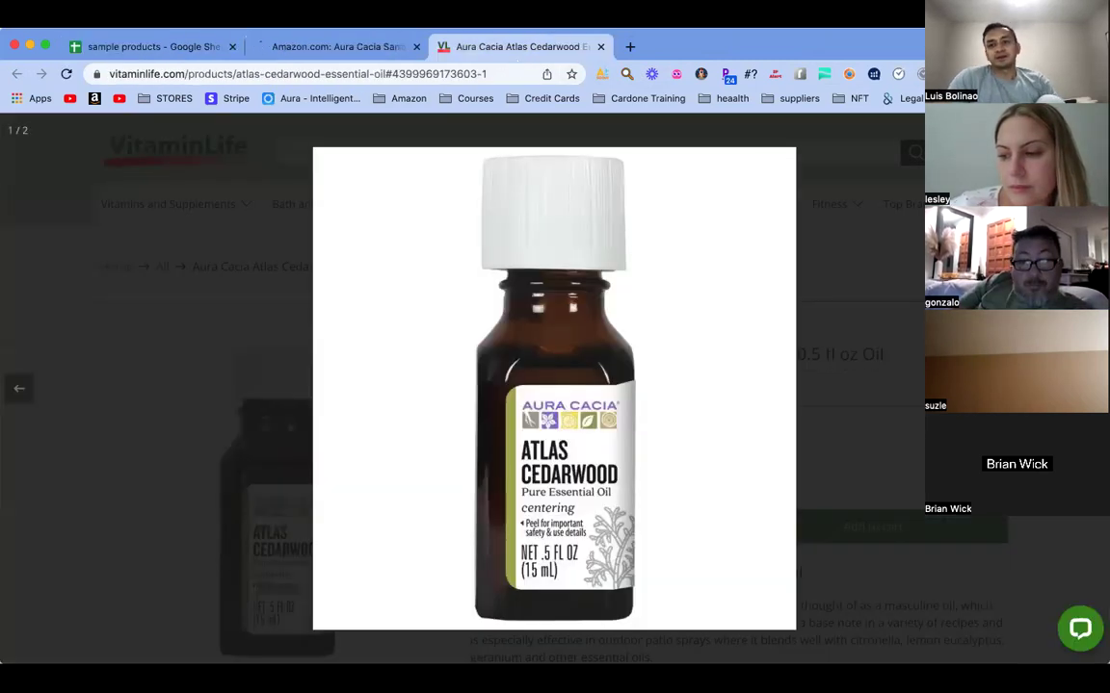
click(1090, 131)
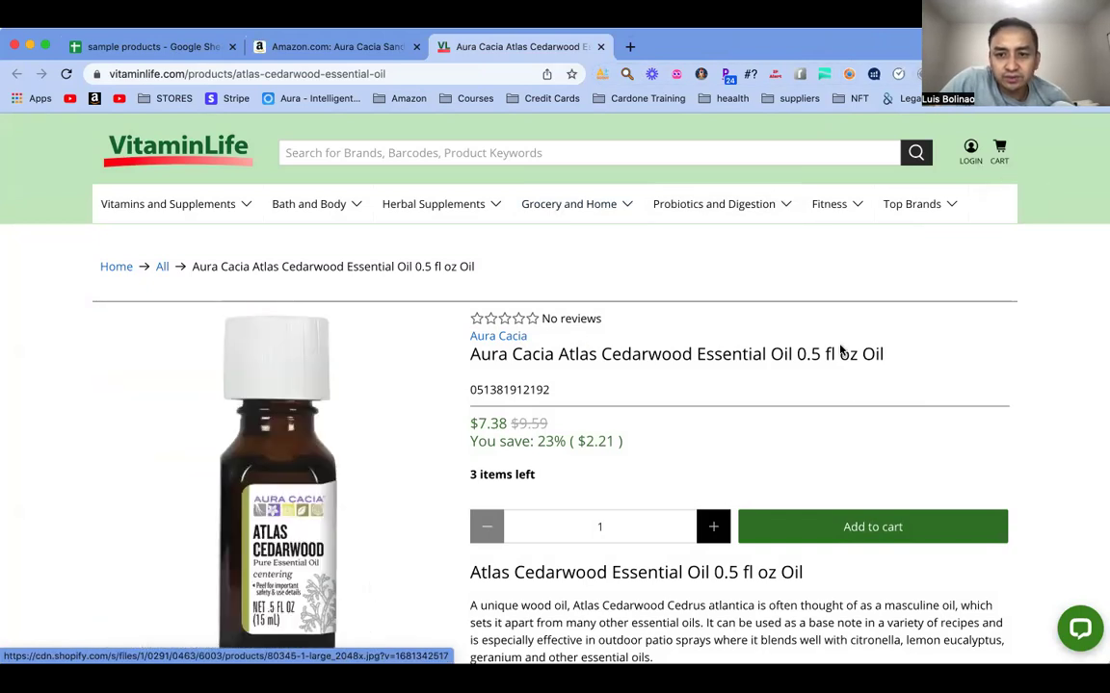
click(332, 45)
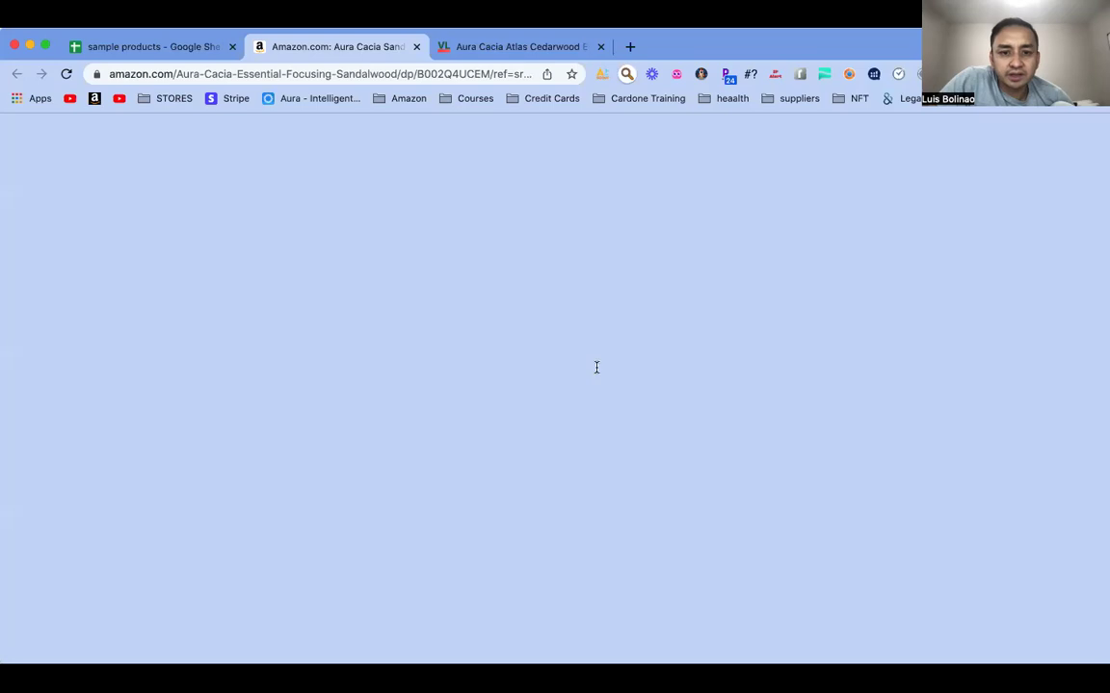
scroll(704, 403, down, 2)
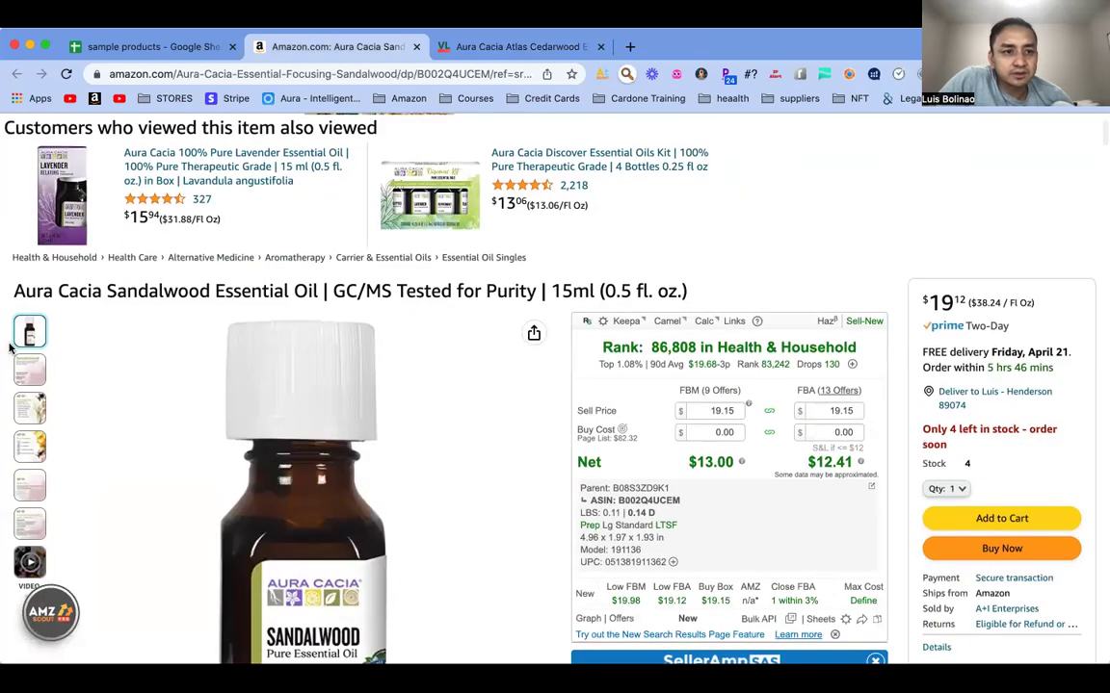
scroll(280, 303, down, 2)
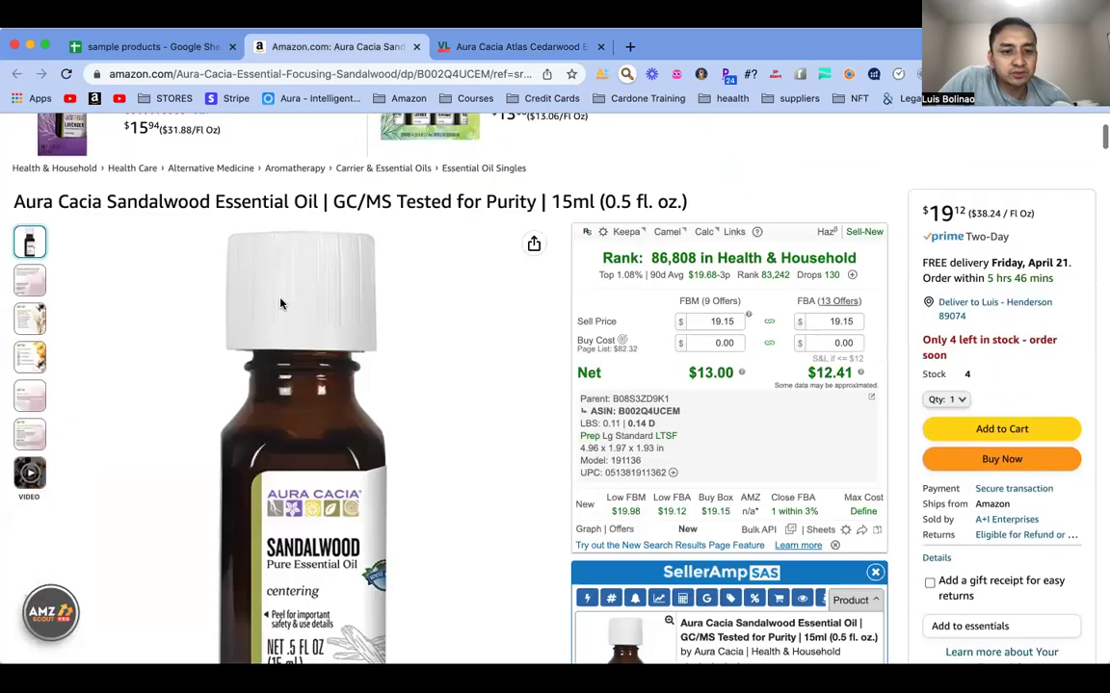
click(462, 46)
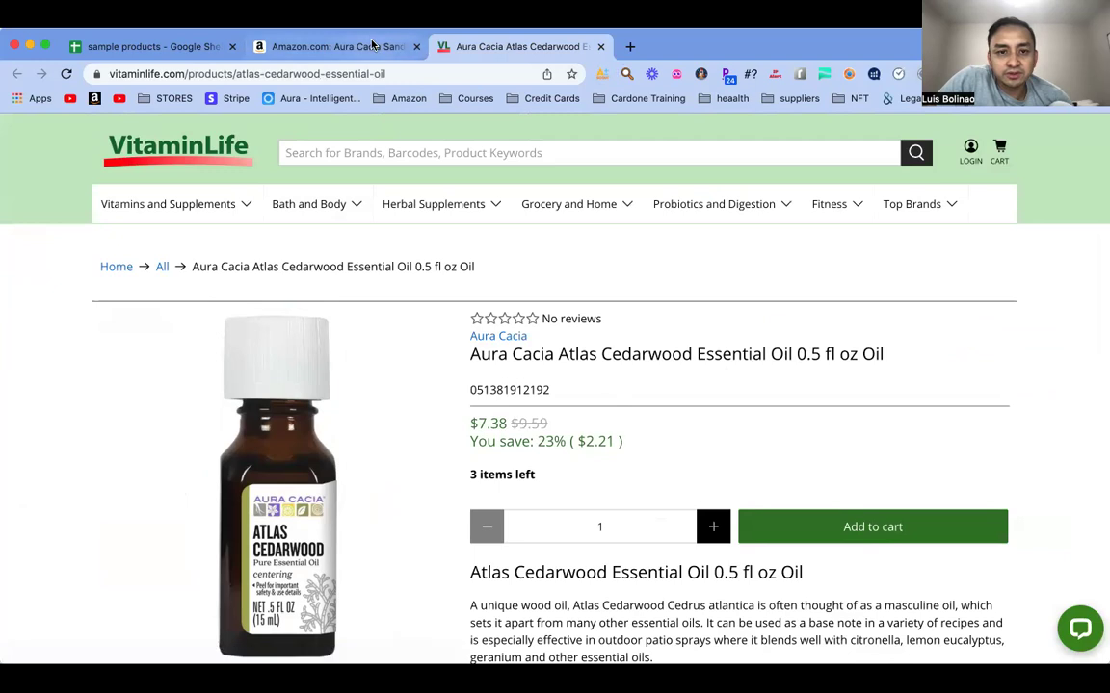
click(405, 45)
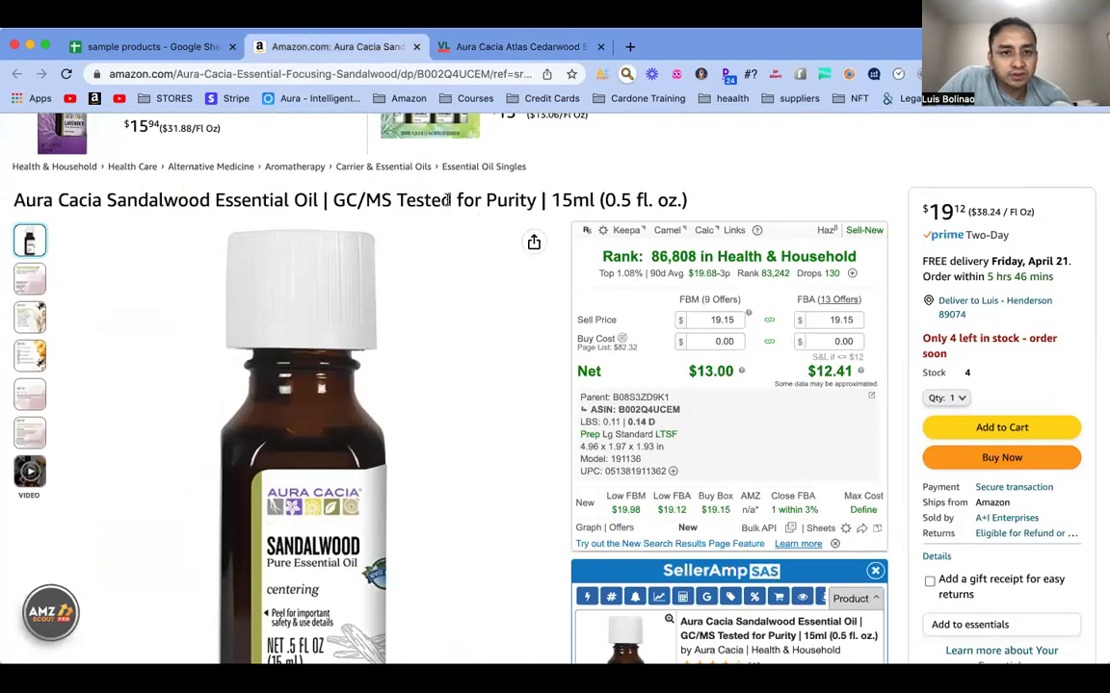
scroll(337, 308, down, 2)
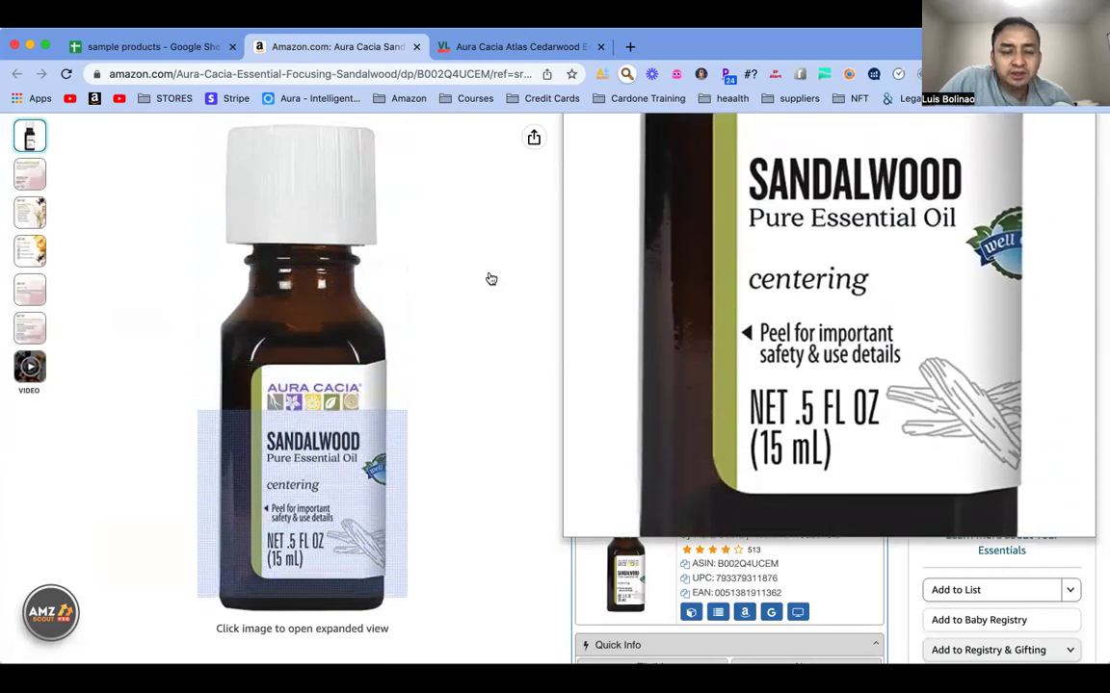
click(513, 48)
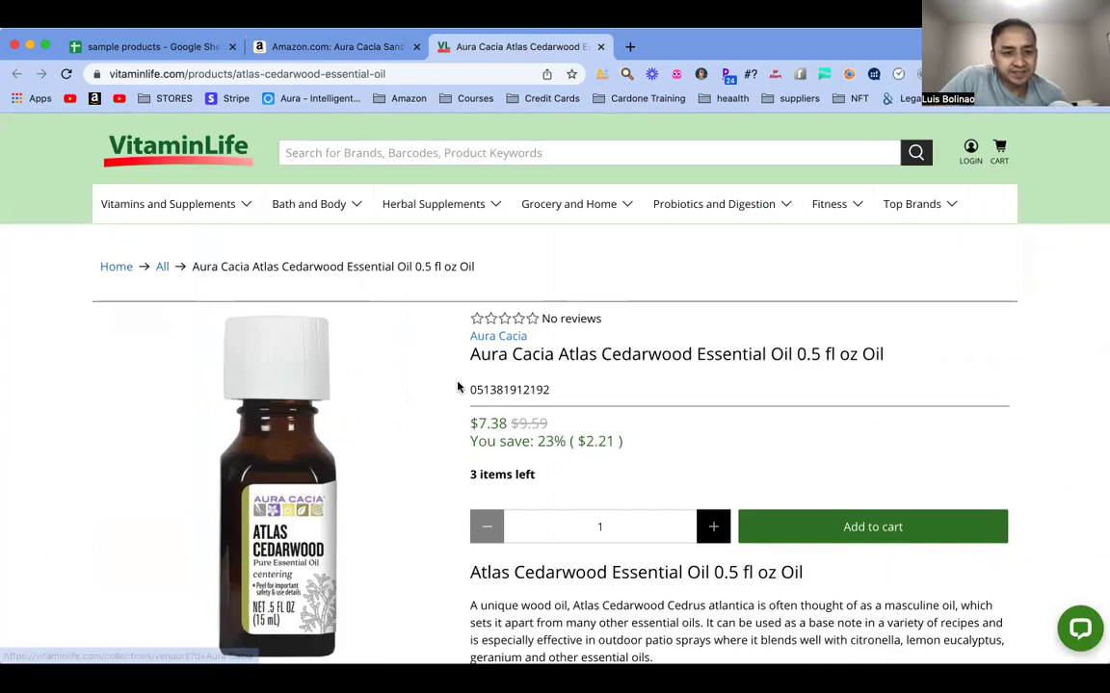
Step: Highlight the supplier's discounted price for the Aura Cacia oil and set SellerAmp's cost price to 7.38 on the Amazon listing
scroll(412, 432, down, 3)
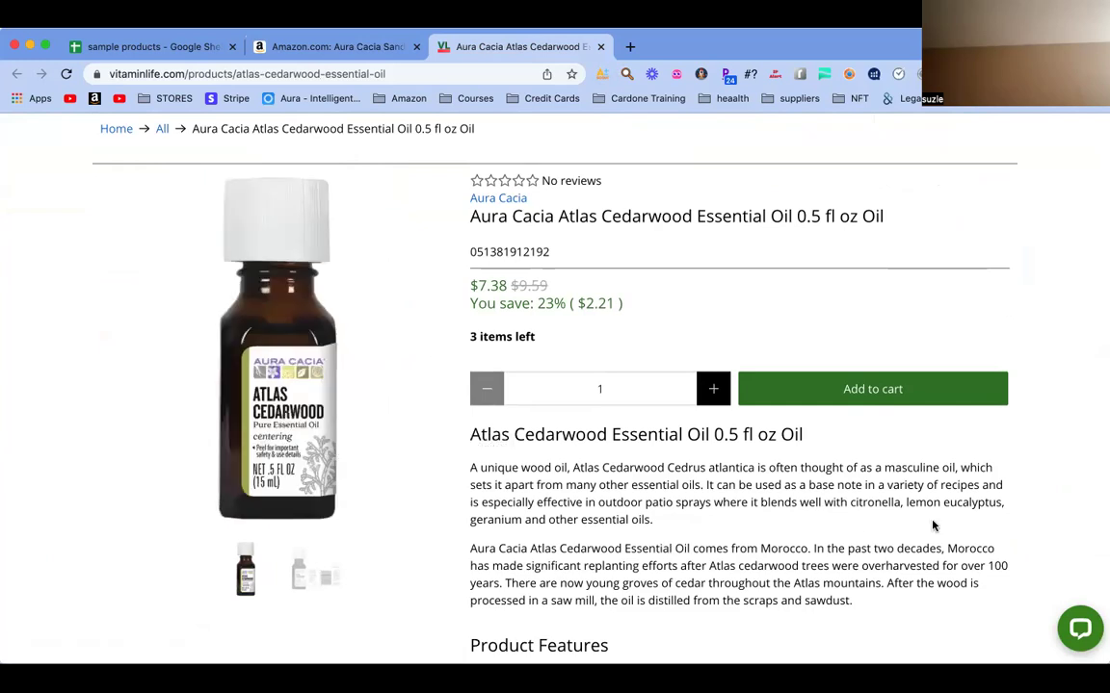
scroll(932, 521, up, 1)
scroll(785, 376, up, 1)
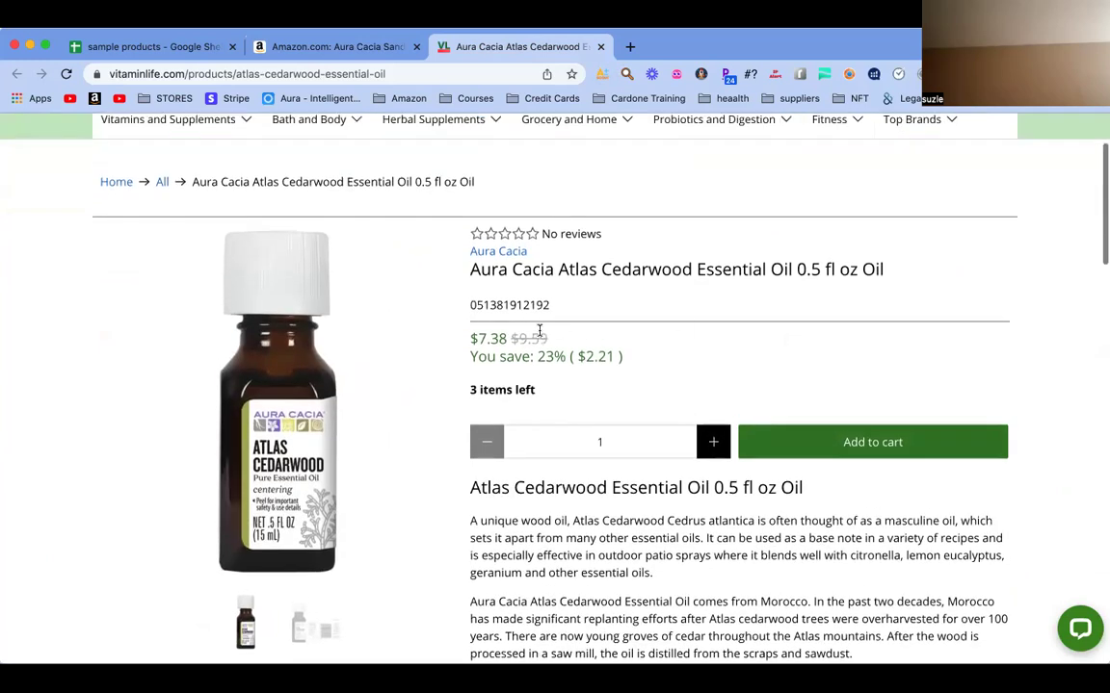
drag(467, 341, 485, 339)
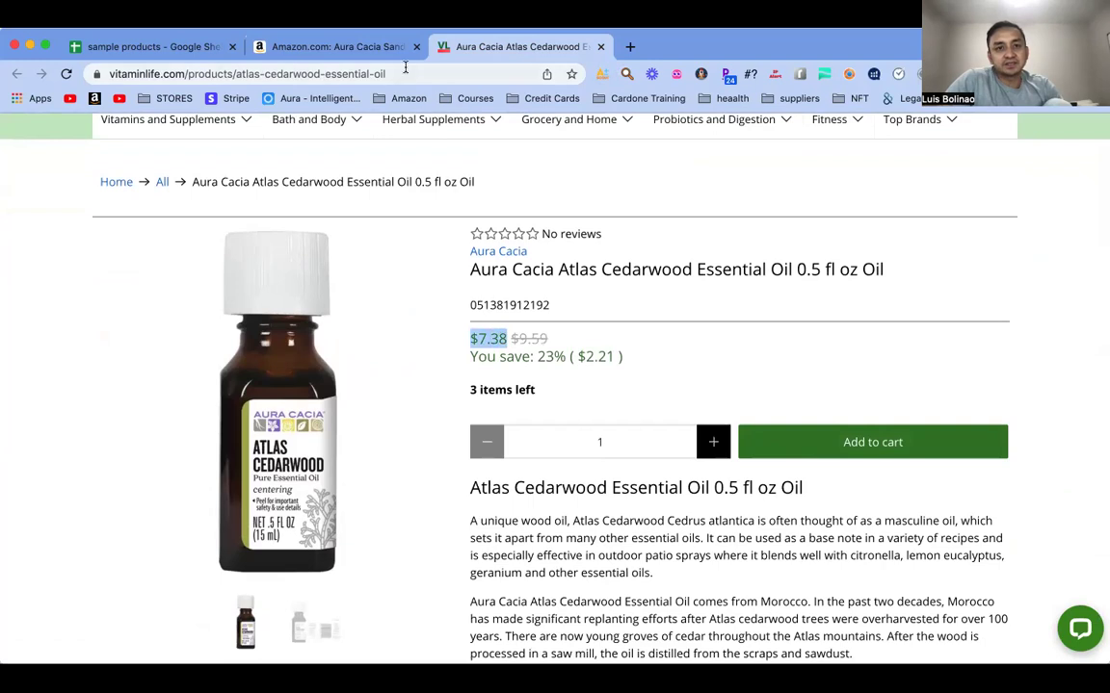
click(337, 46)
scroll(708, 383, down, 2)
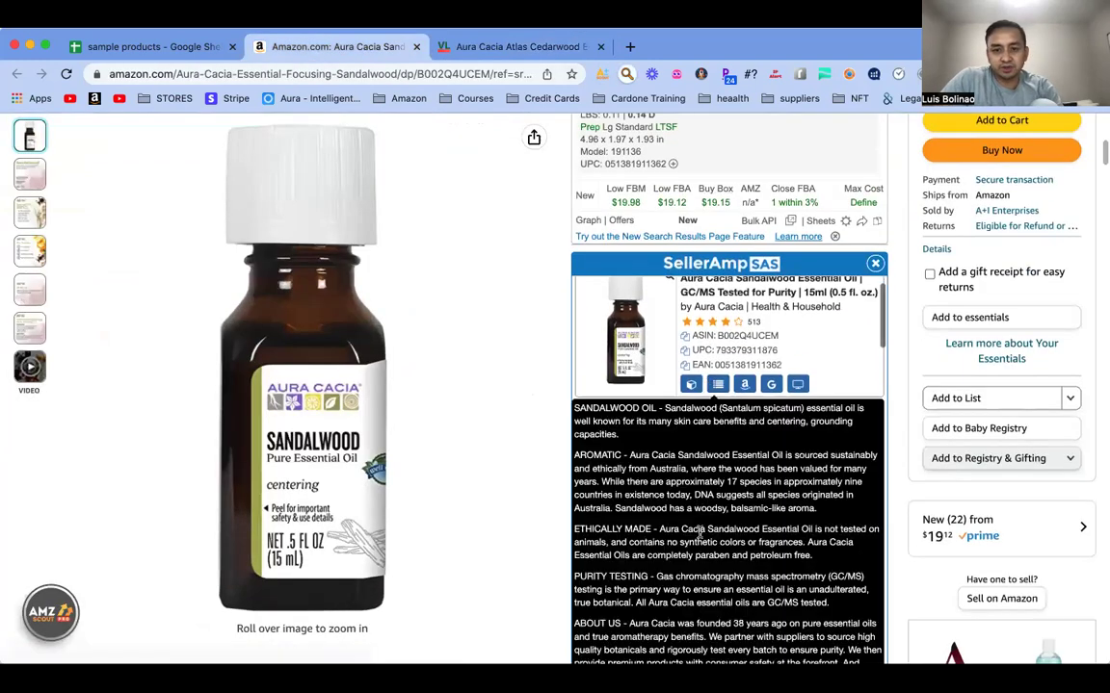
click(705, 556)
click(705, 556)
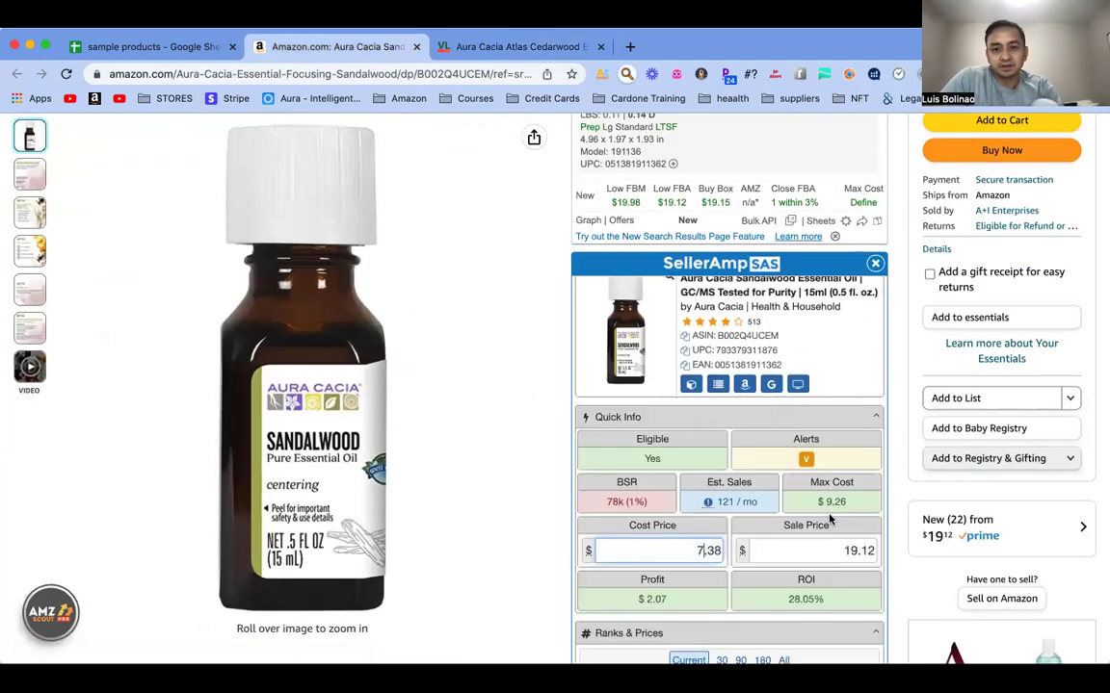
click(893, 497)
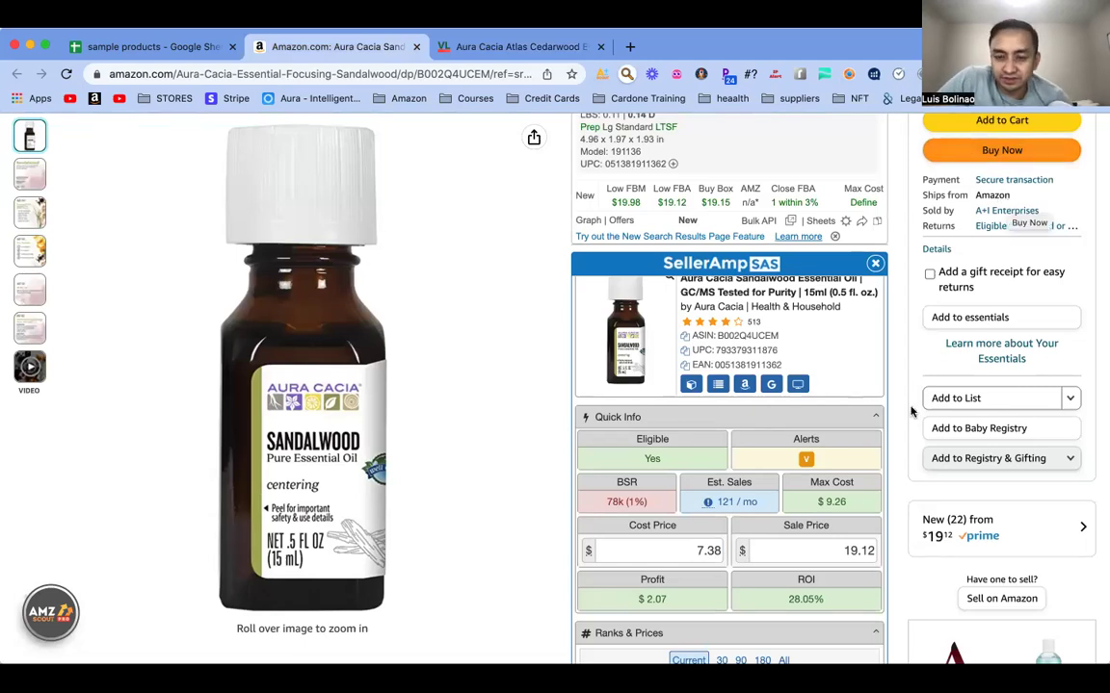
Step: Examine SellerAmp's variation alert, the listing's scent and size details, and the Keepa price, rank and offer history for Aura Cacia
scroll(911, 412, down, 2)
mouse_move(806, 268)
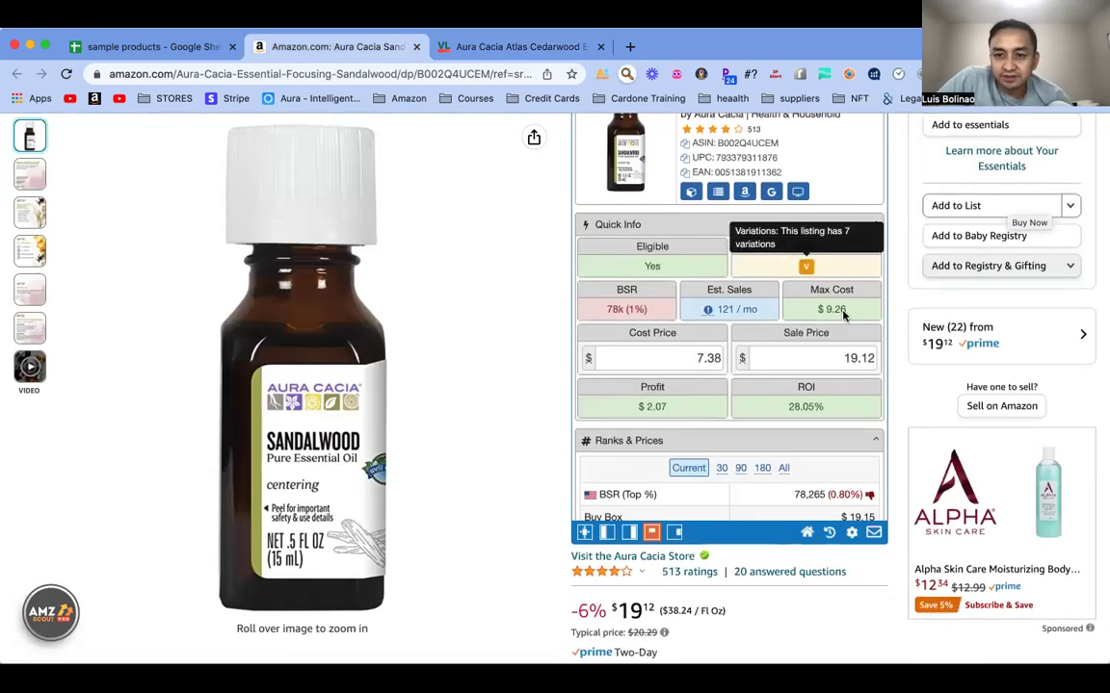
scroll(901, 381, down, 5)
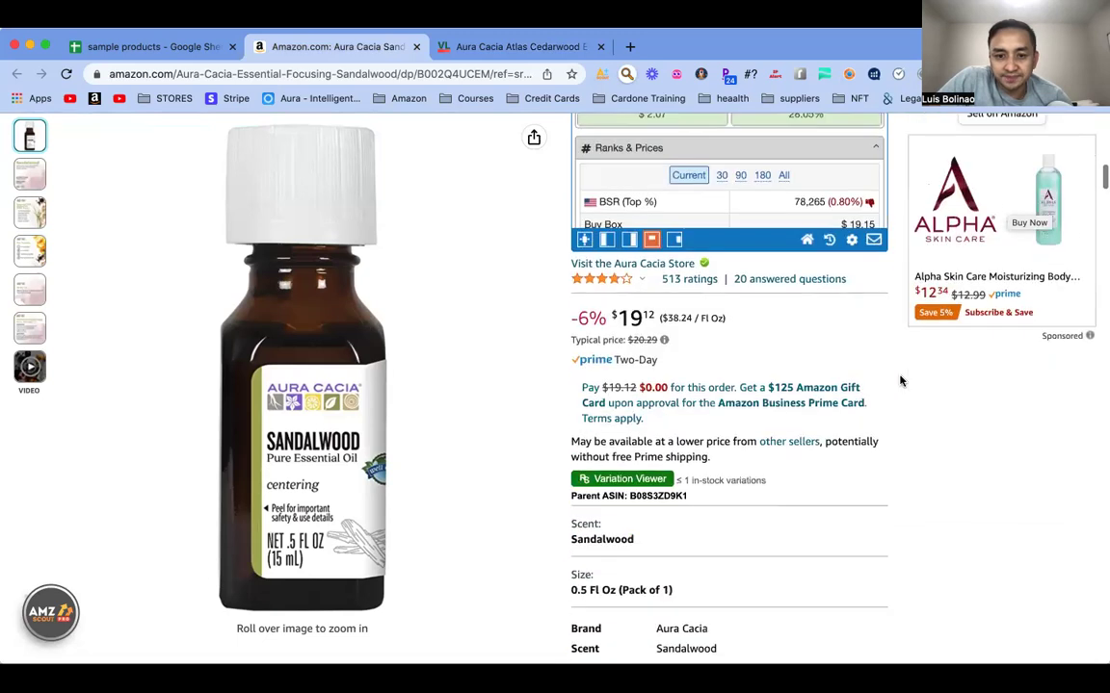
scroll(900, 381, down, 10)
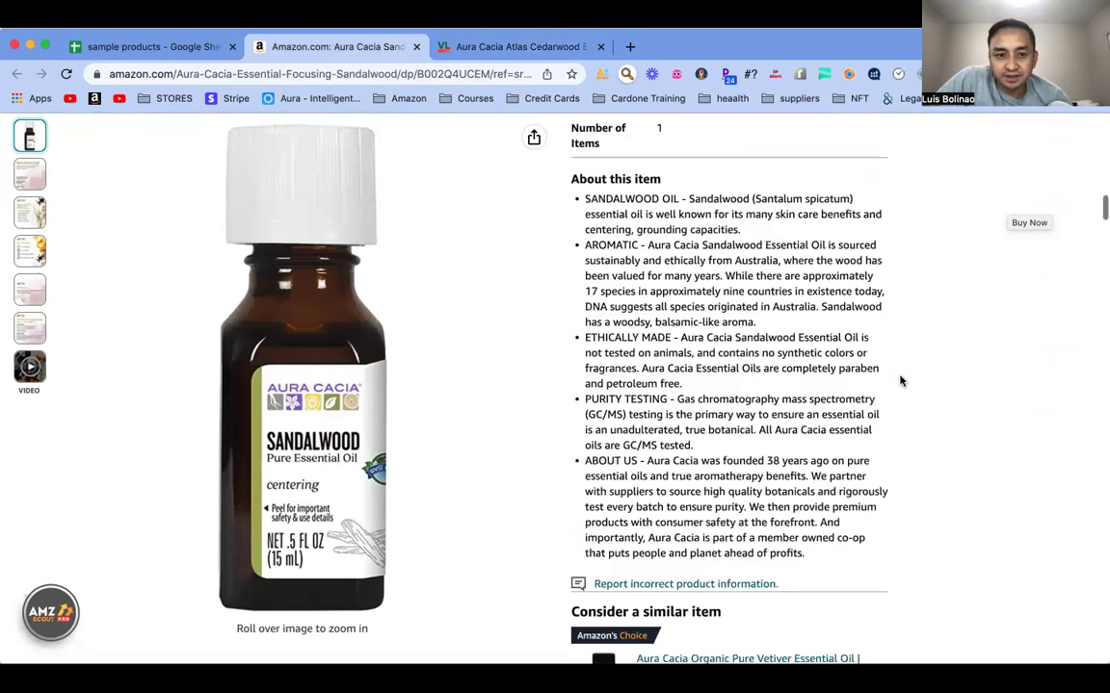
scroll(899, 378, down, 3)
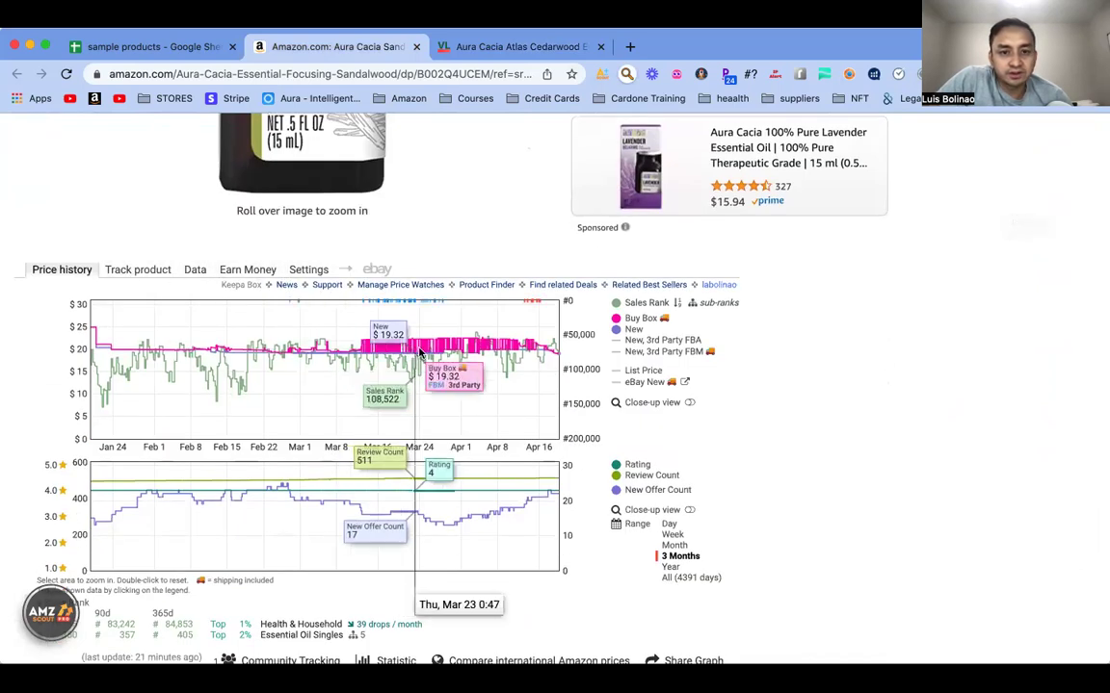
scroll(810, 361, up, 10)
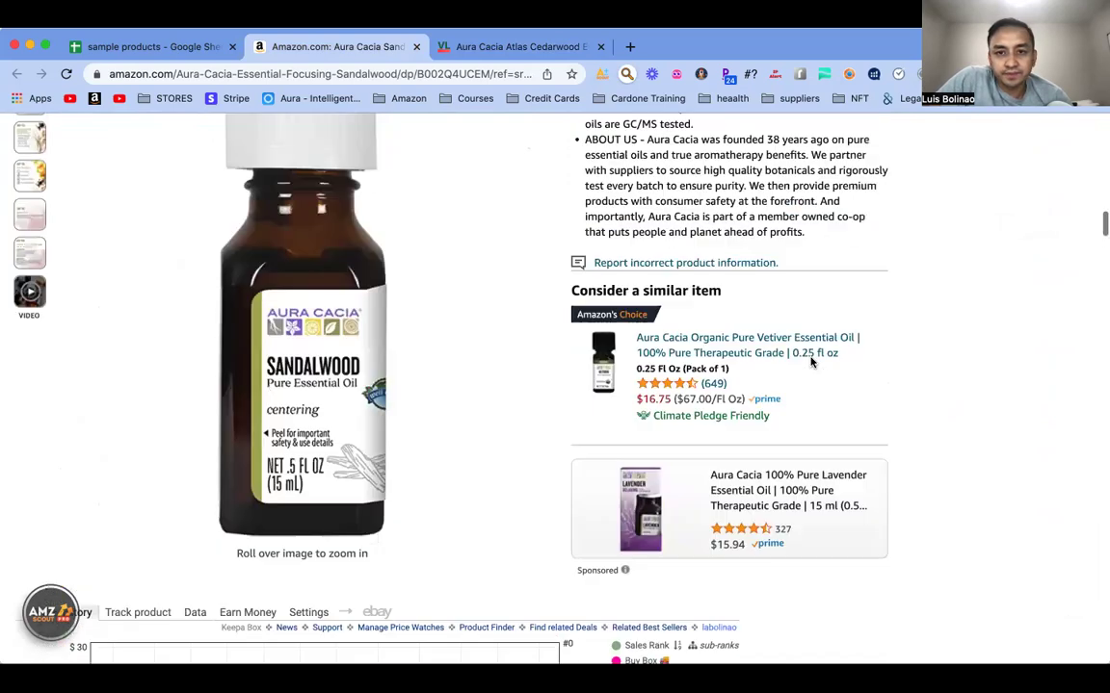
scroll(810, 361, up, 7)
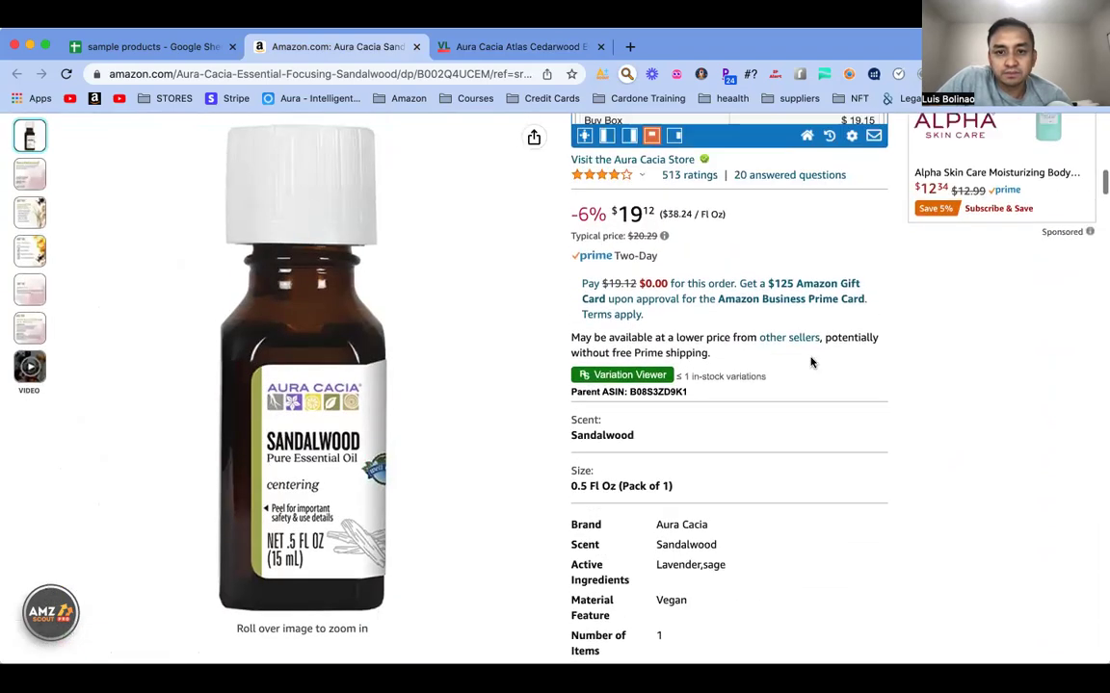
scroll(810, 361, down, 3)
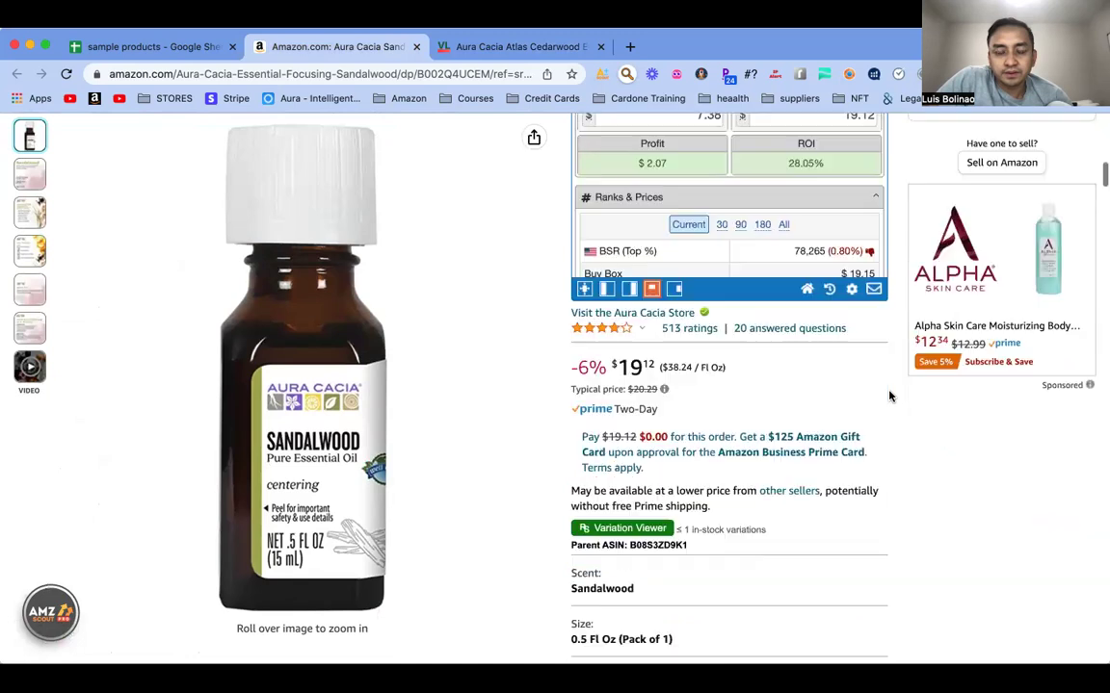
Step: Reload the Amazon listing for Aura Cacia and recheck its scent and bottle label against the supplier's product page
click(65, 74)
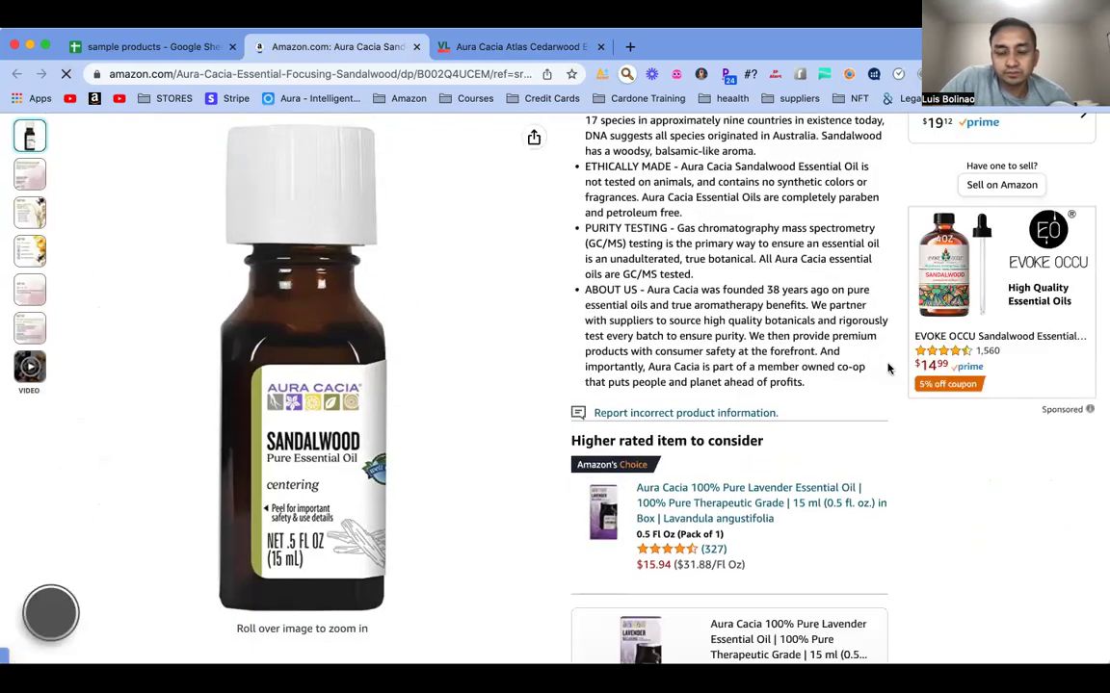
scroll(889, 369, down, 3)
scroll(889, 369, up, 3)
scroll(889, 369, up, 10)
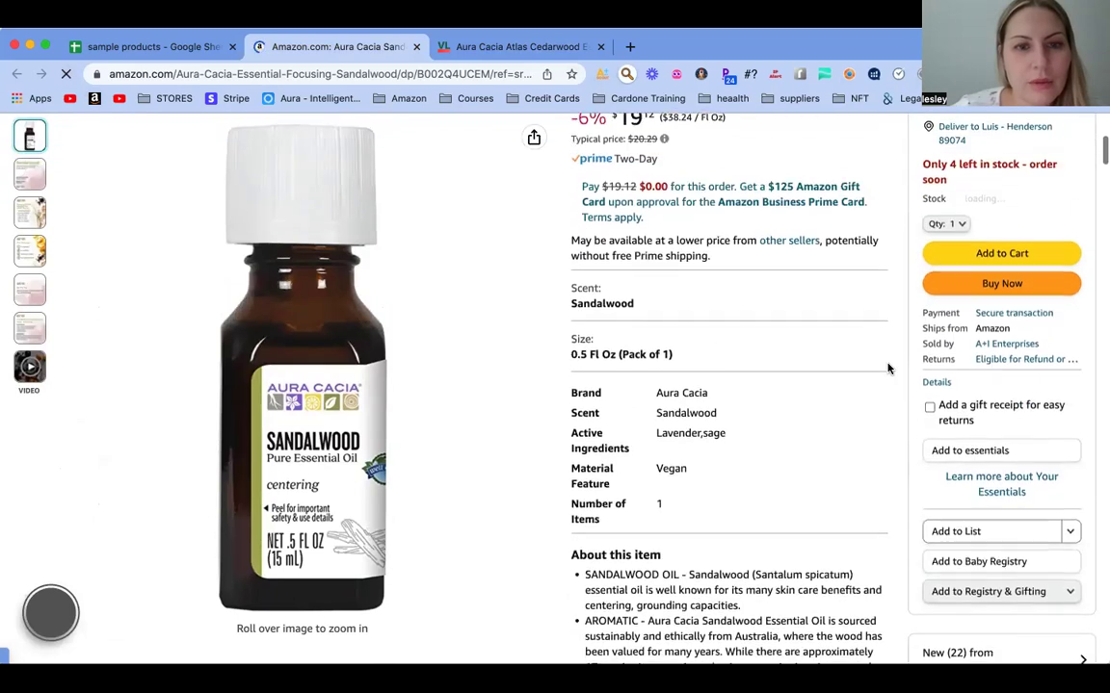
click(508, 46)
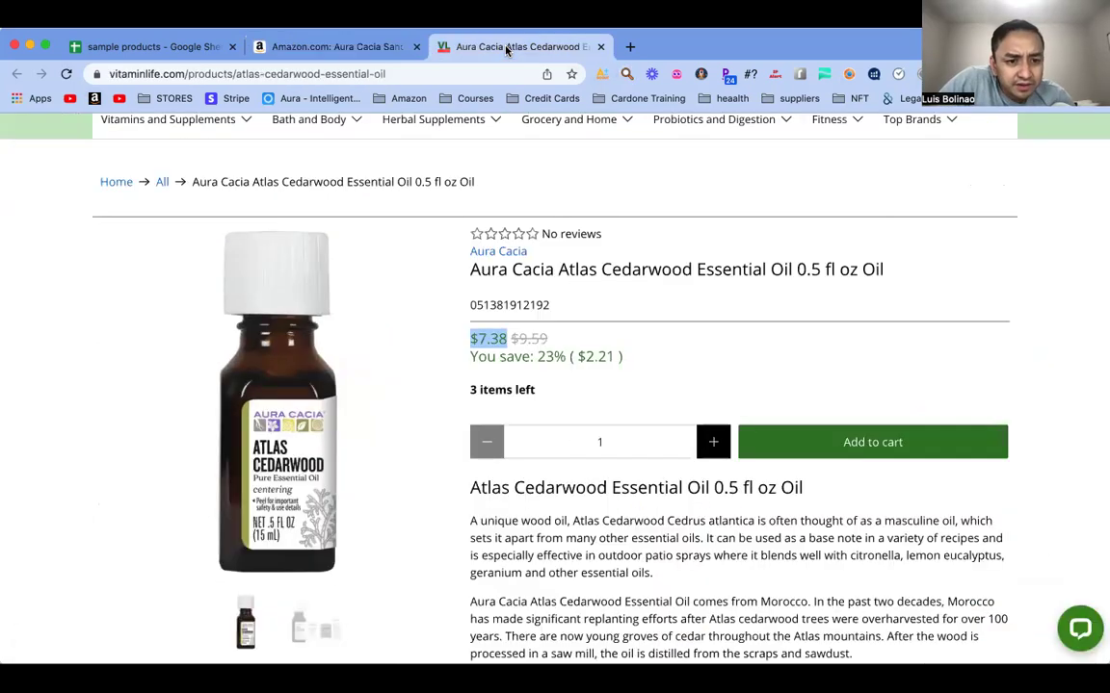
click(380, 47)
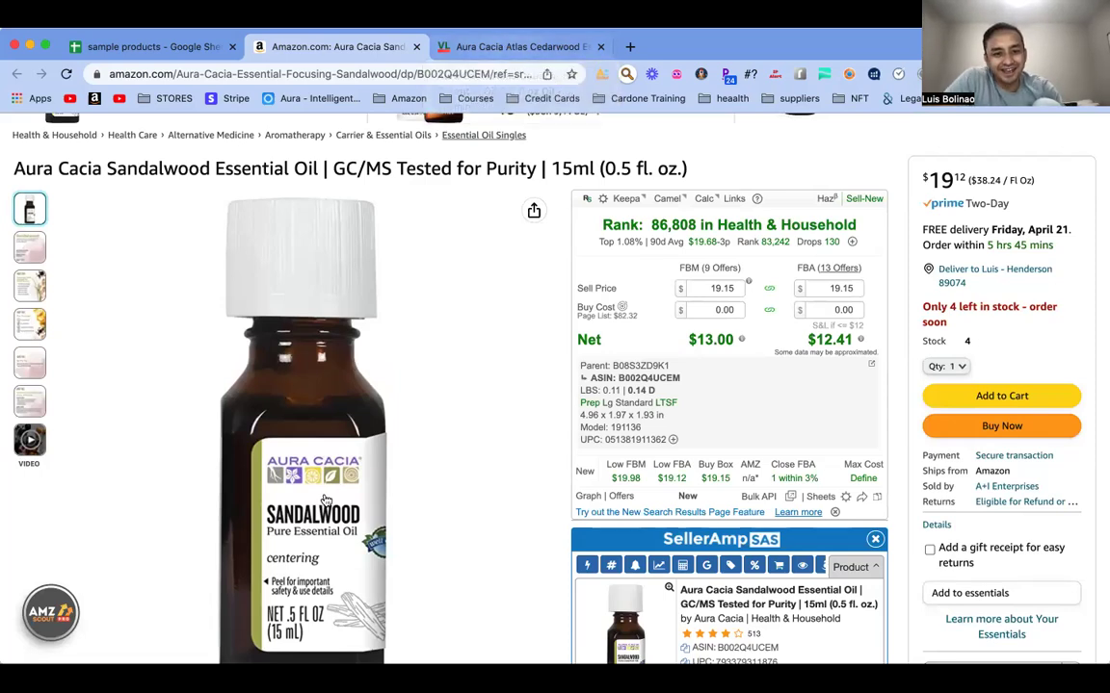
click(506, 45)
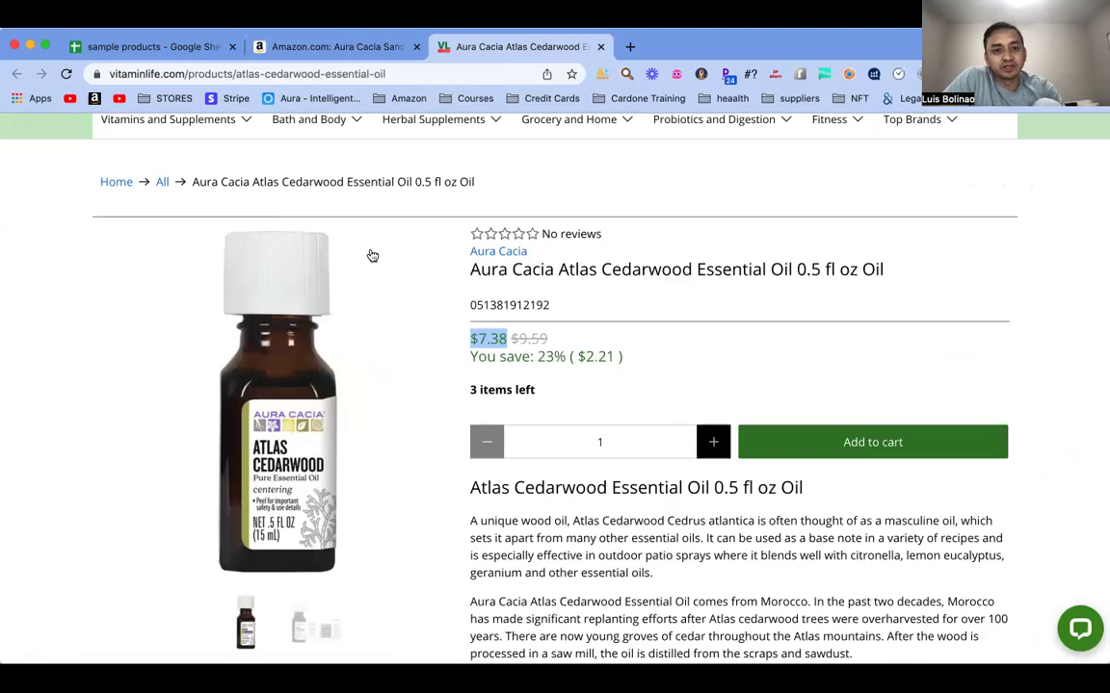
click(338, 50)
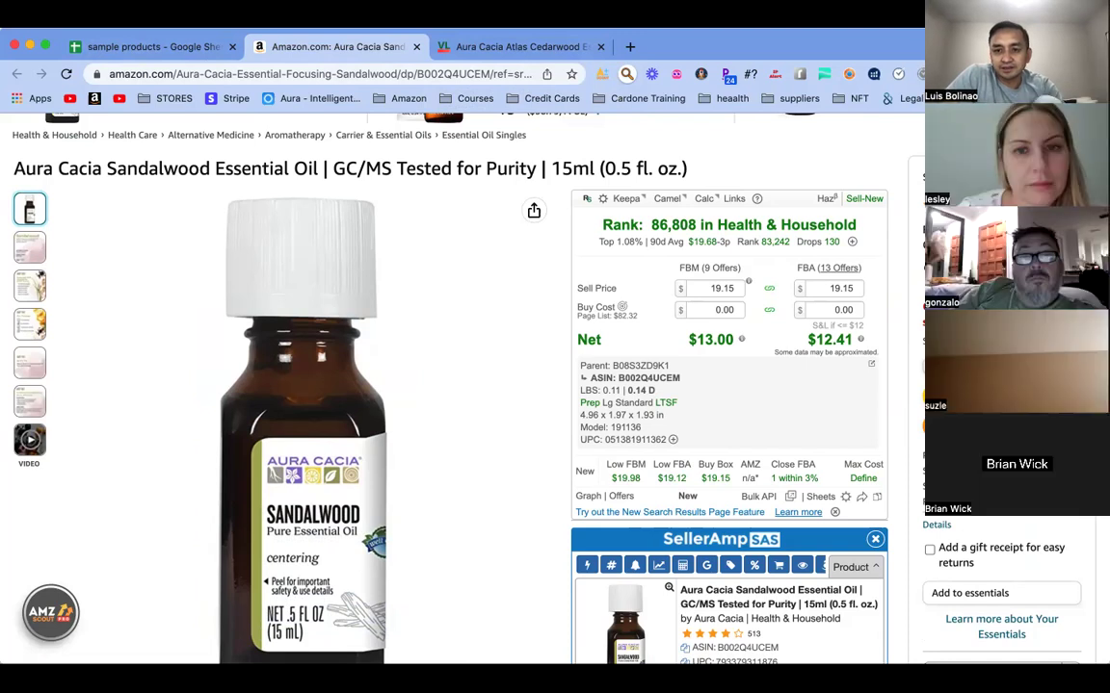
Step: Enter "products do not match" as the verdict in column E of the sheet's Aura Cacia Sandalwood row
click(170, 50)
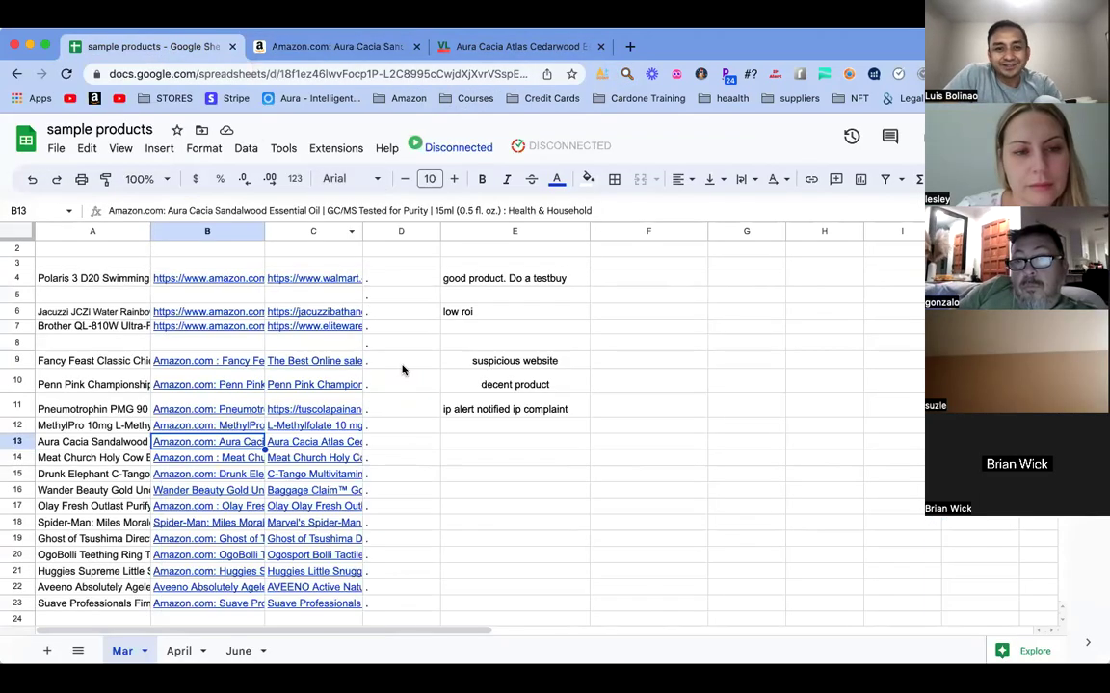
click(457, 440)
text(por)
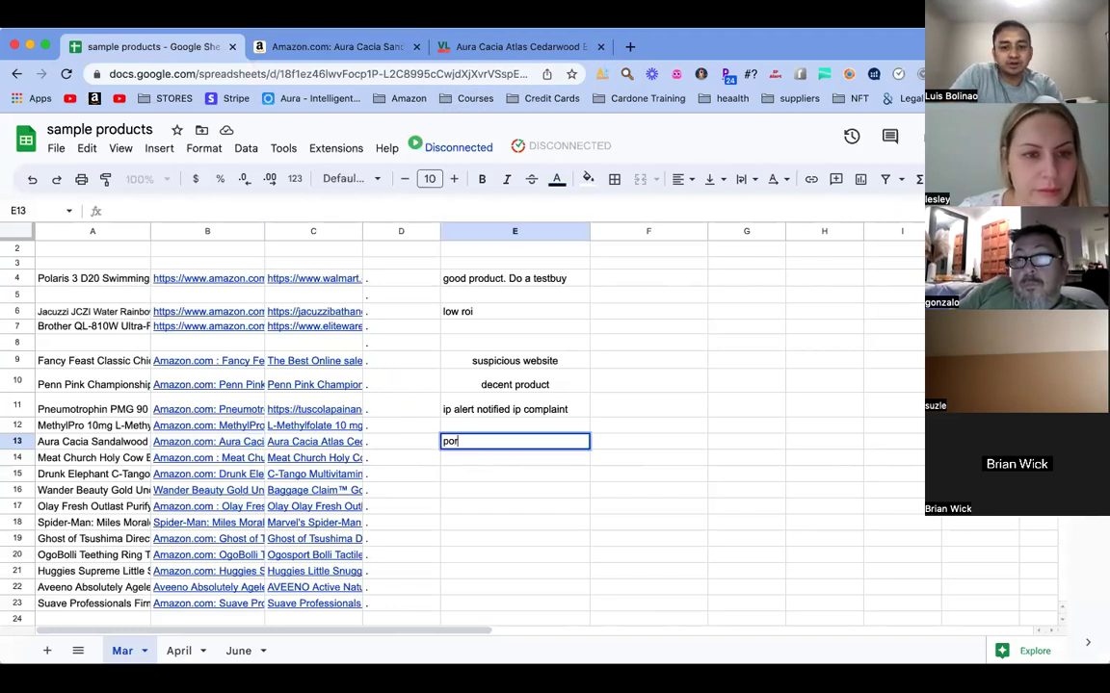
key(BackSpace)
text(rodu)
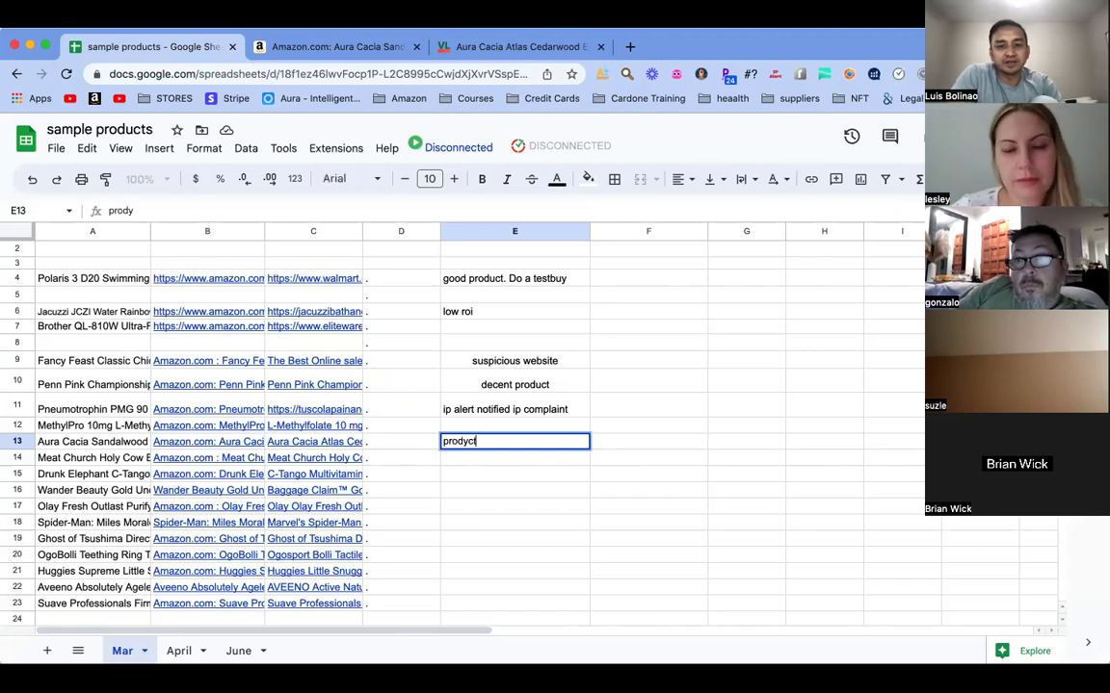
text(cts dop)
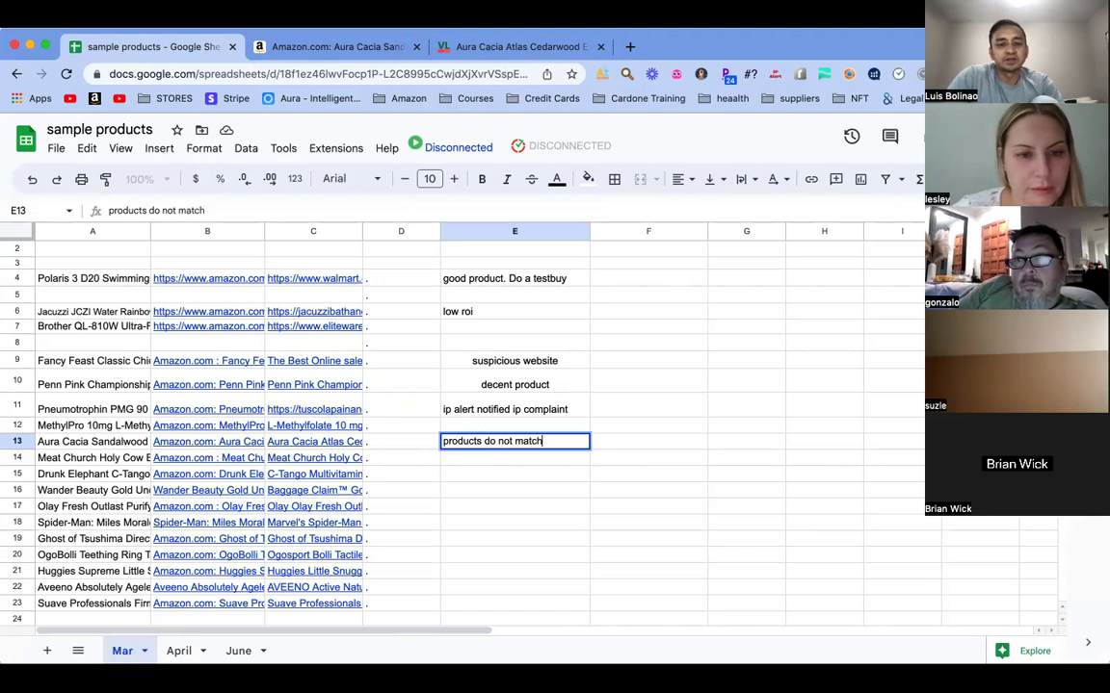
Step: Compare the Aura Cacia bottle label on Amazon with the supplier's product page once more and return to the sheet's verdict column
click(348, 46)
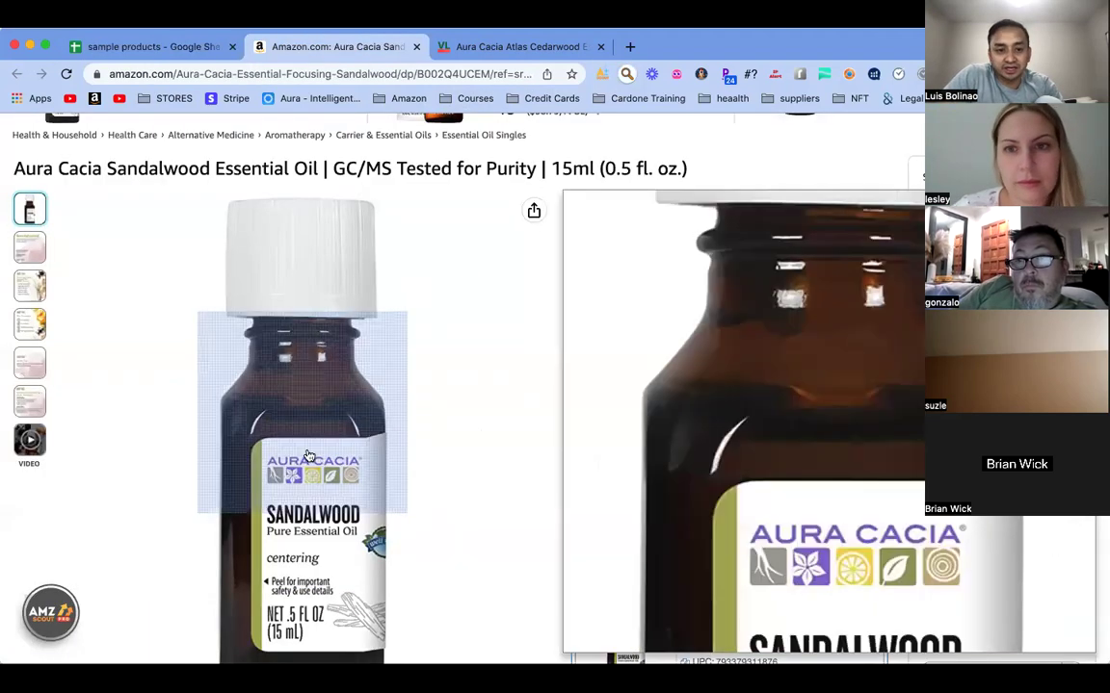
click(539, 45)
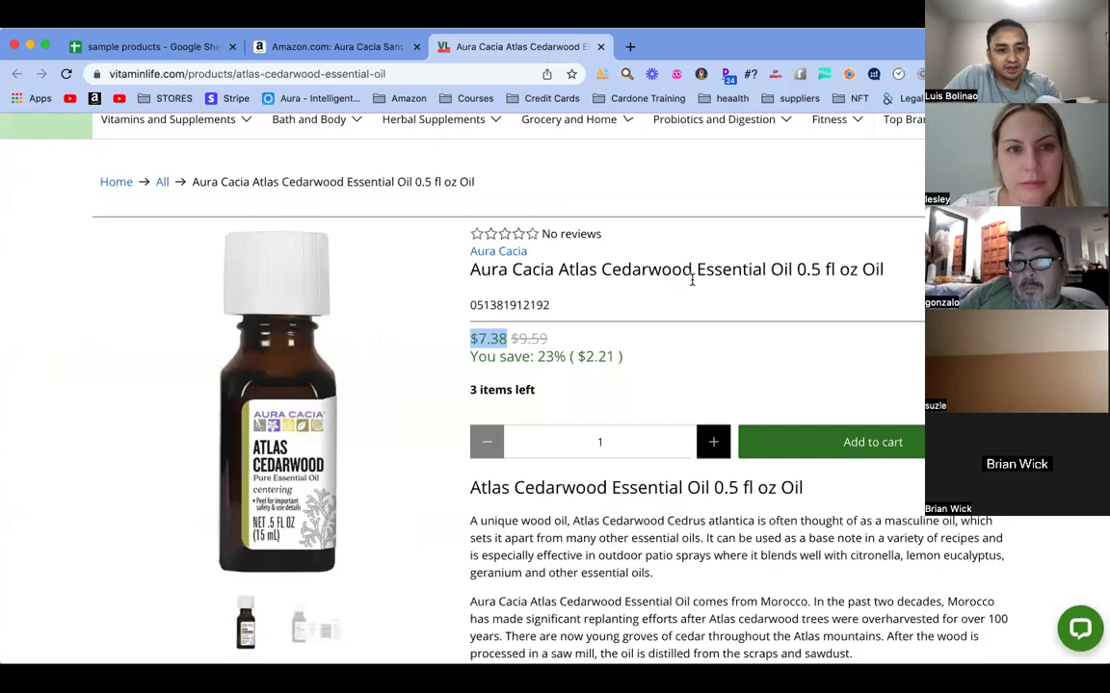
scroll(691, 280, down, 2)
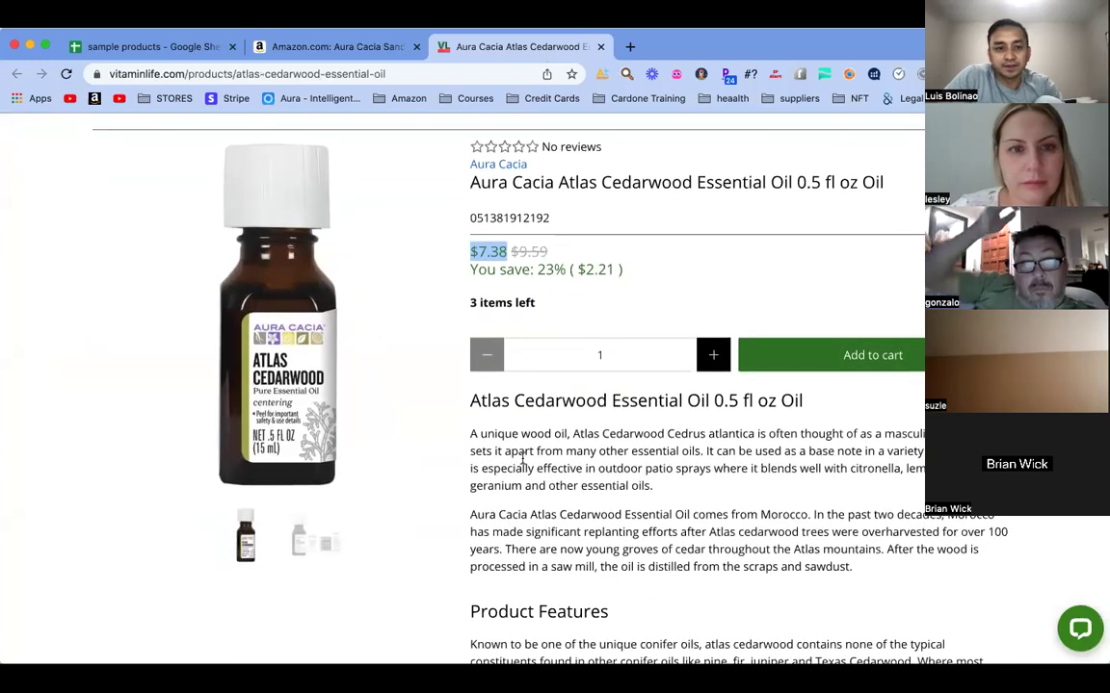
click(145, 46)
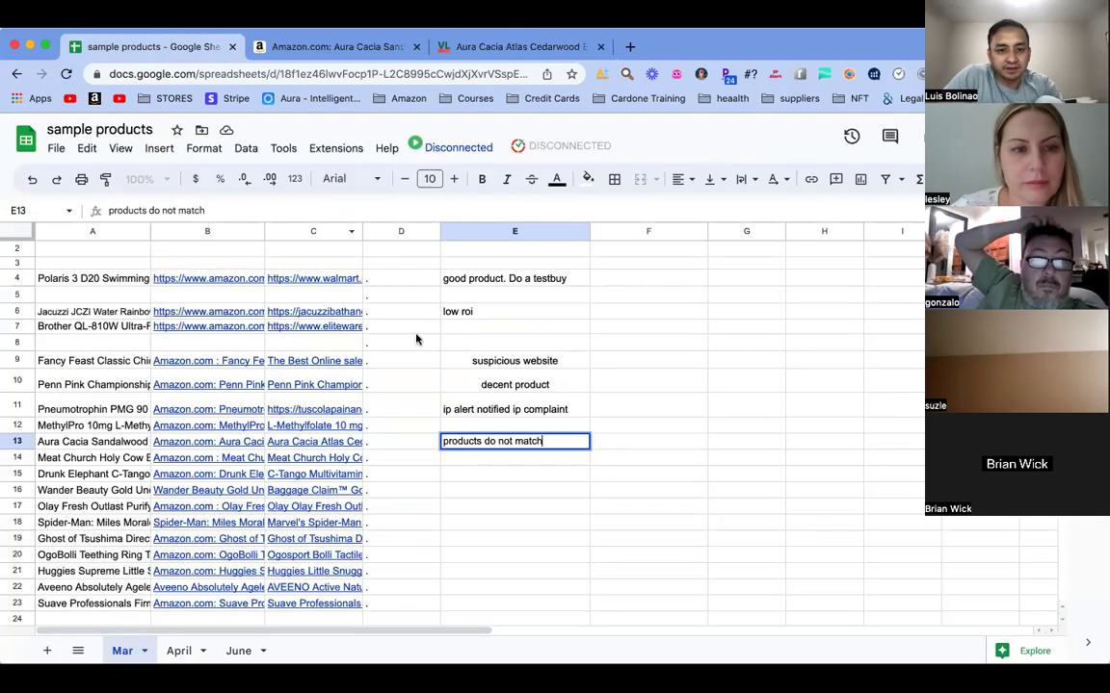
click(476, 431)
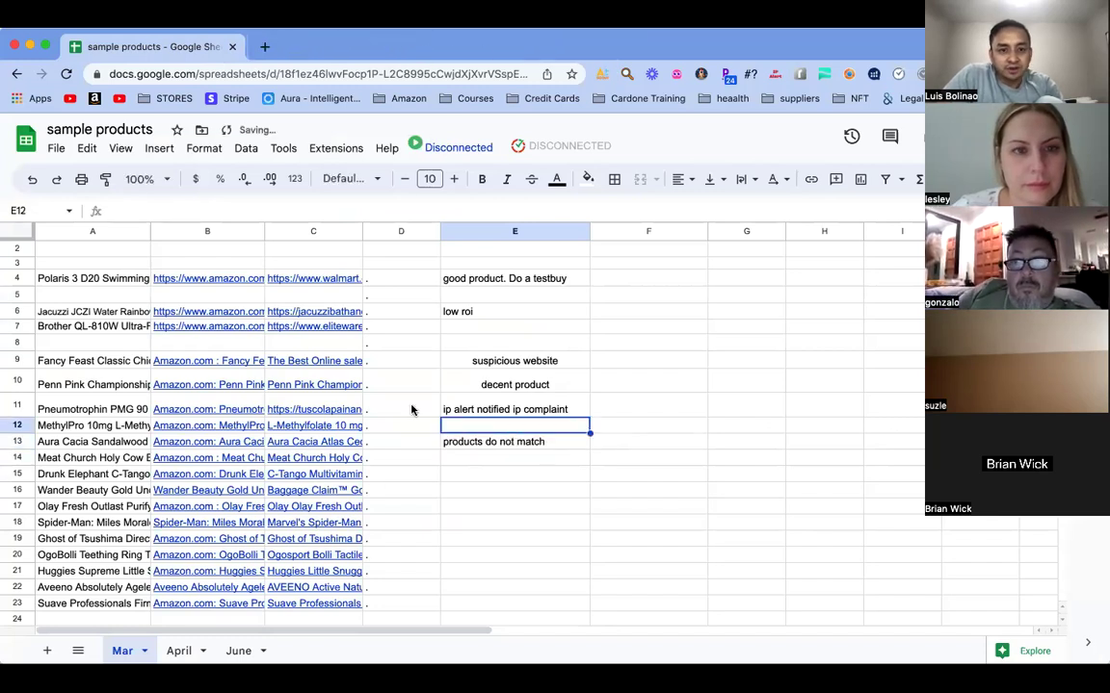
Step: Open the supplier and Amazon pages for MethylPro L-Methylfolate from row 12 and check both for product details and alerts
mouse_move(302, 430)
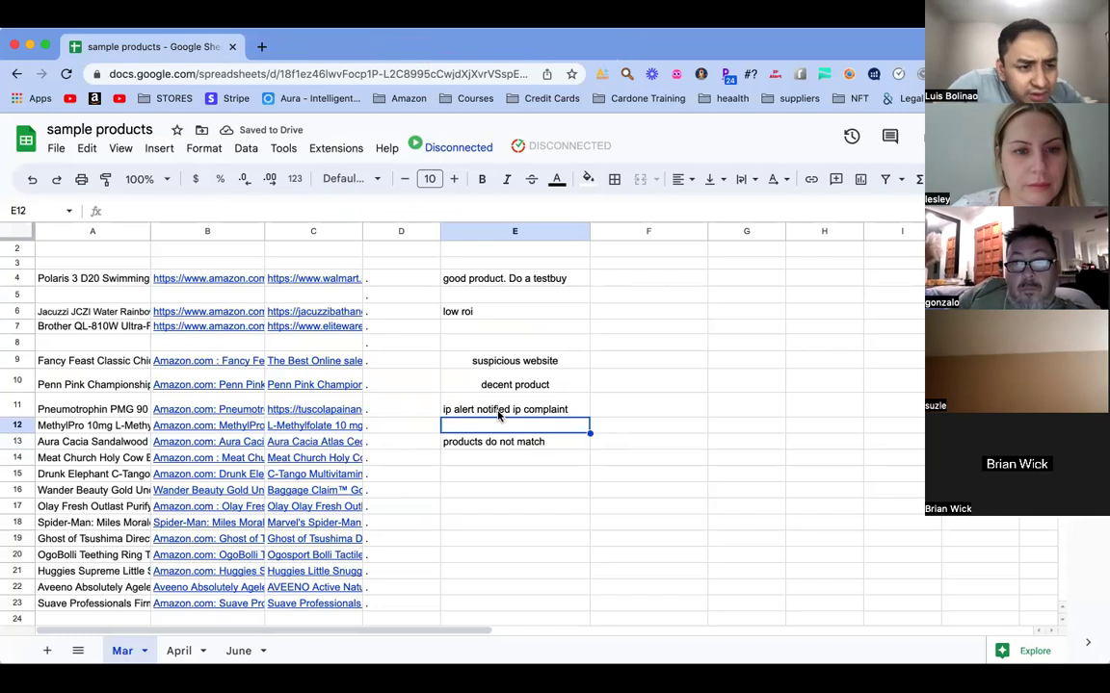
click(324, 429)
click(372, 448)
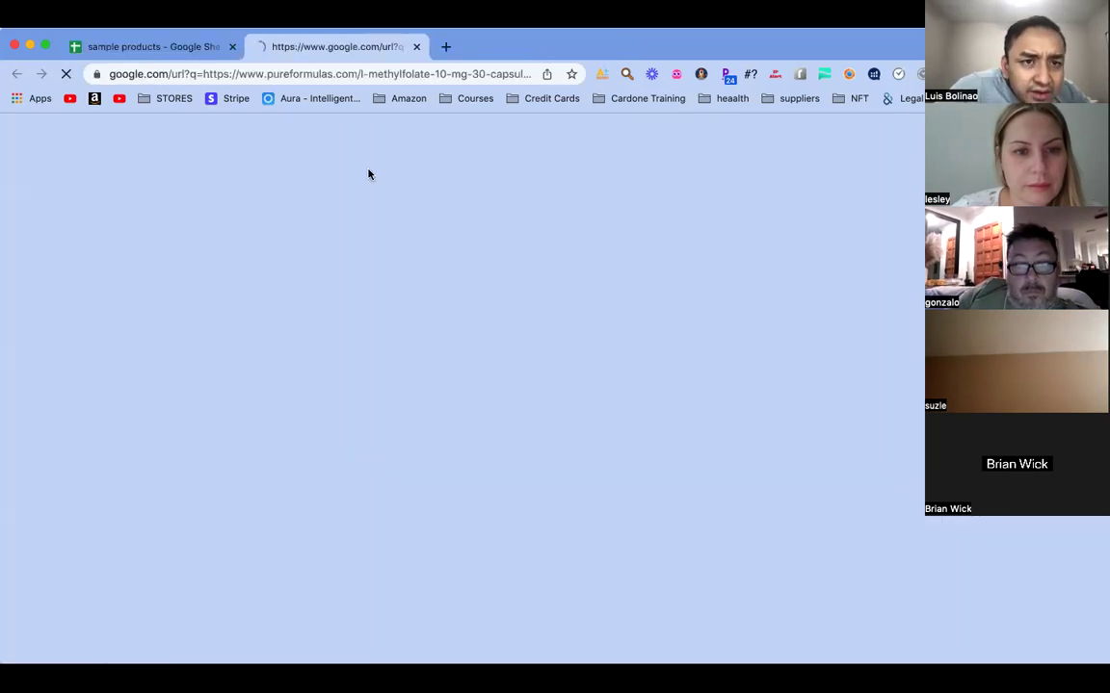
click(166, 46)
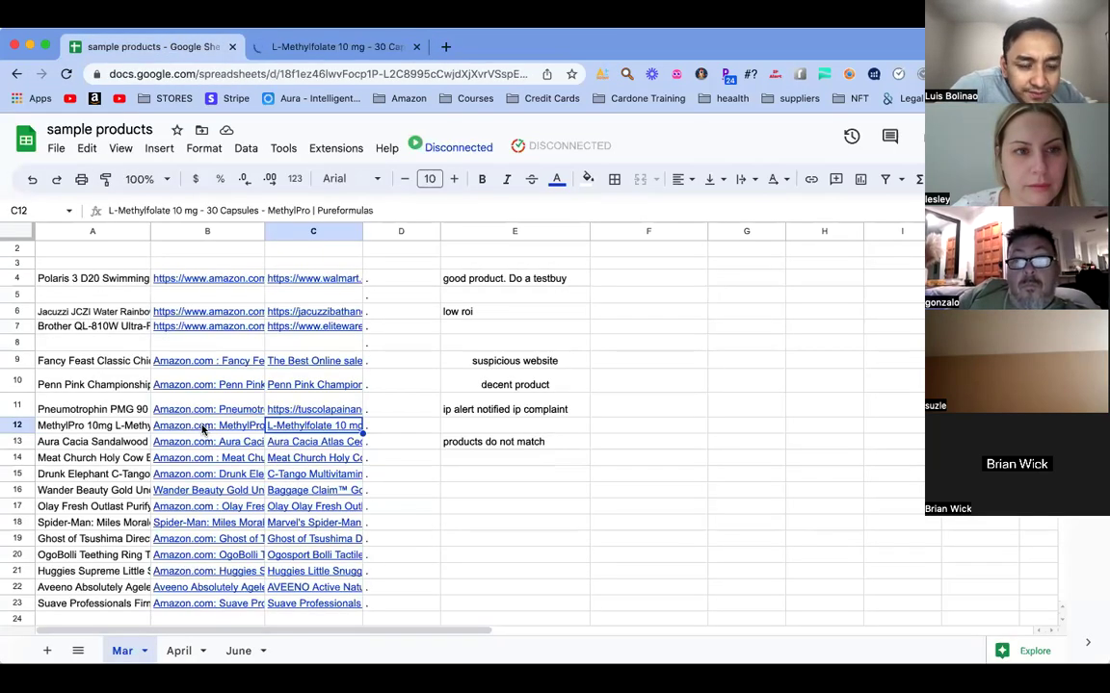
click(205, 429)
click(218, 459)
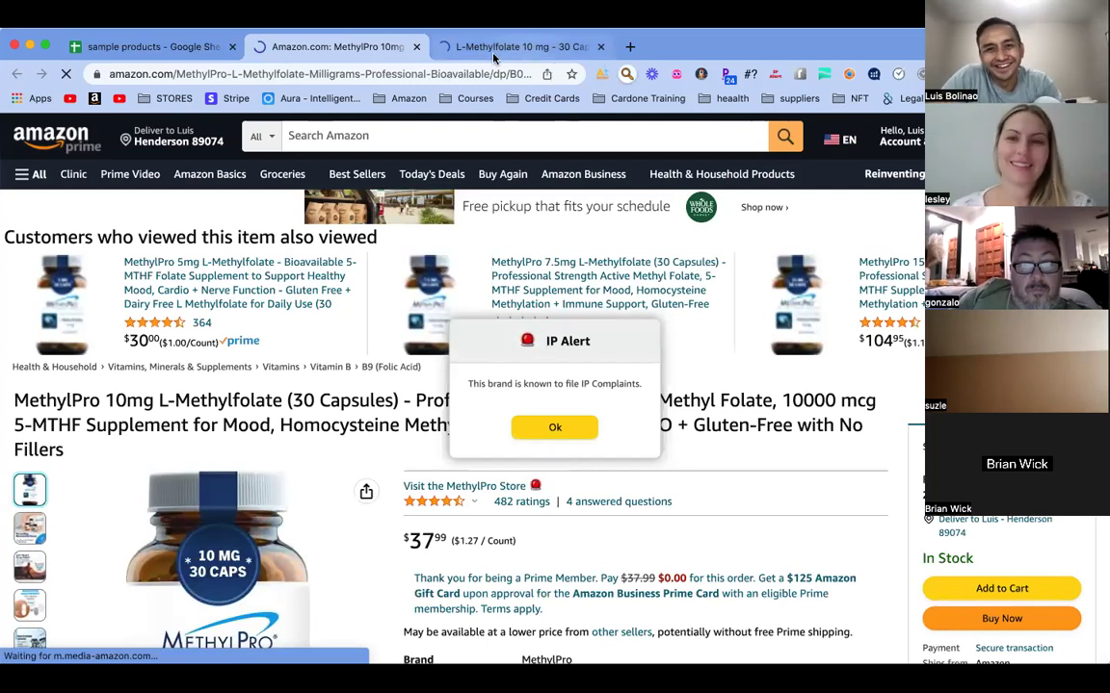
click(516, 48)
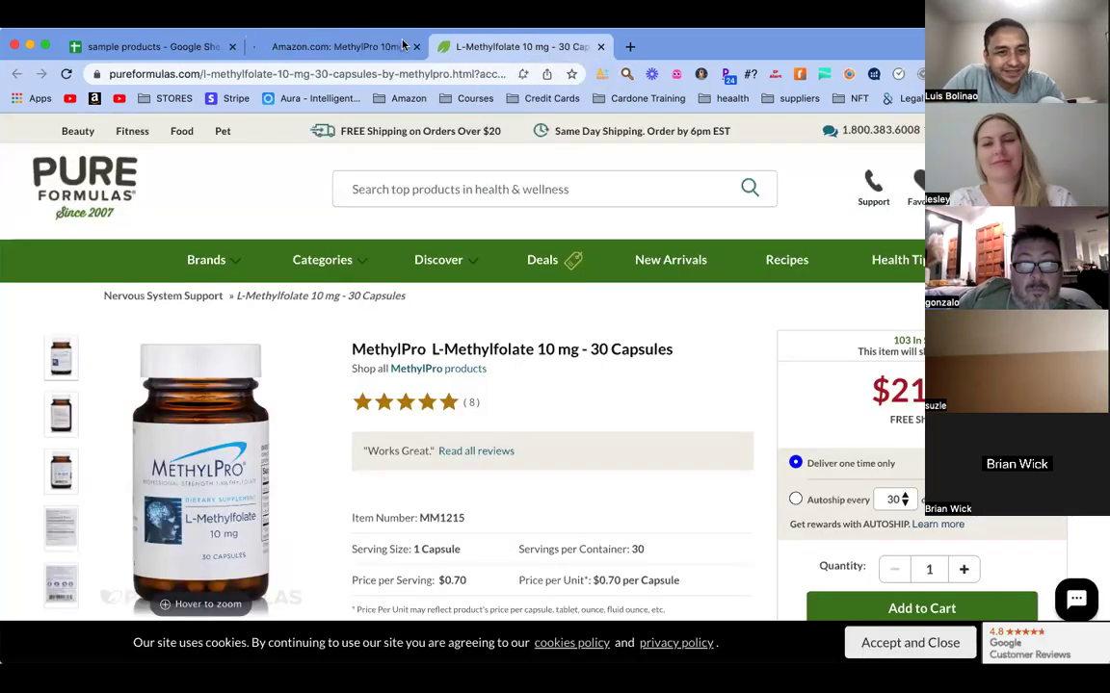
click(356, 50)
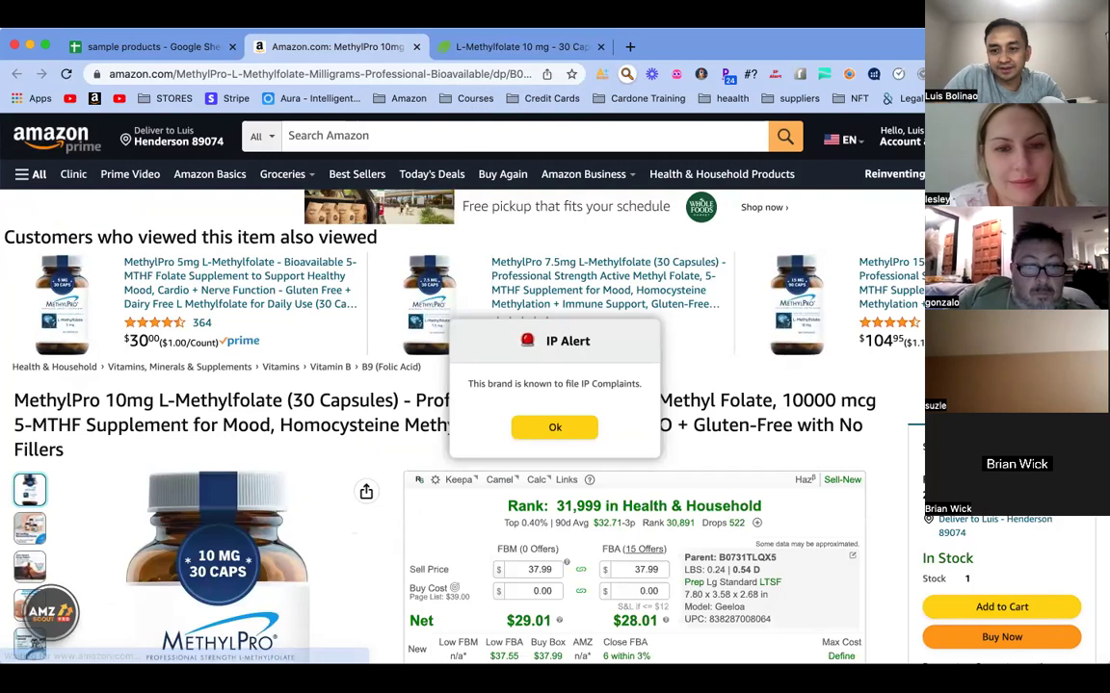
Step: Copy the note "ip alert notified ip complaint" from the Pneumotrophin row into the MethylPro row's verdict cell, E12
click(159, 53)
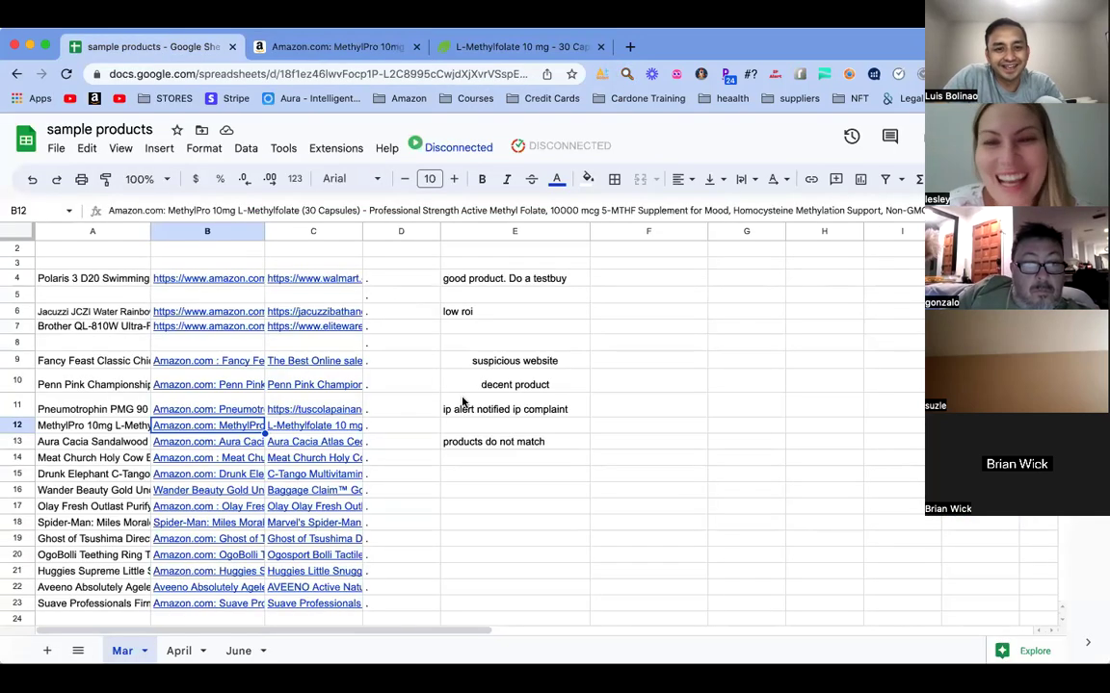
click(465, 427)
double_click(489, 410)
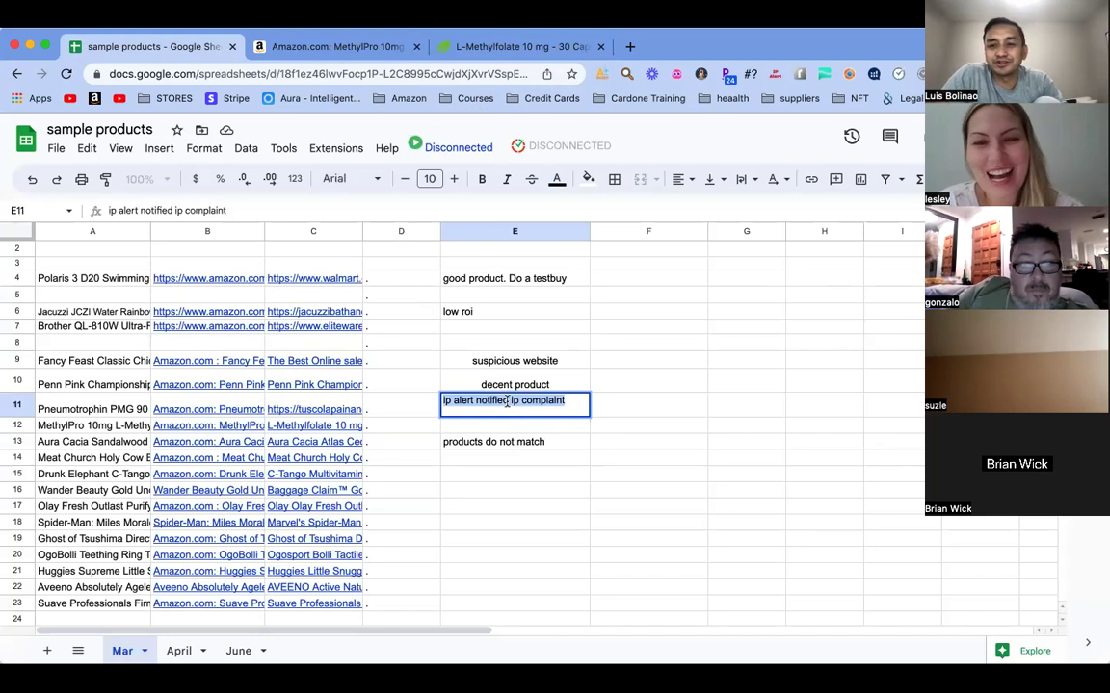
click(501, 426)
text(ip alert notified ip complaint)
click(650, 416)
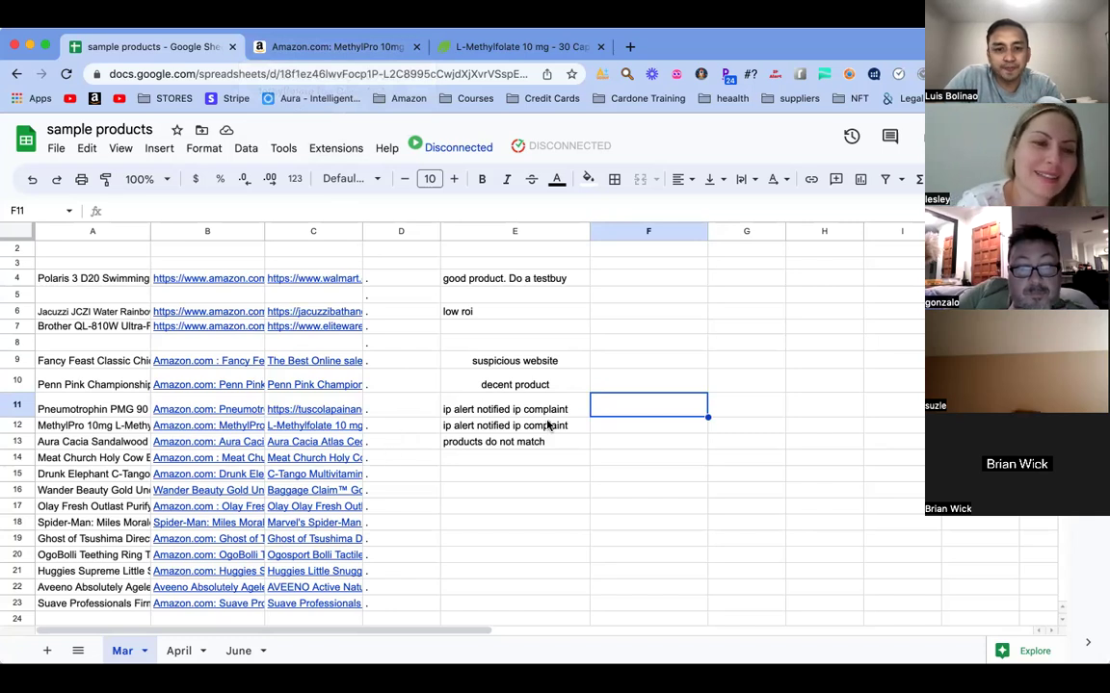
Step: Close the MethylPro Amazon listing and the Pure Formulas supplier page, leaving only the sample products sheet open
click(489, 443)
click(337, 46)
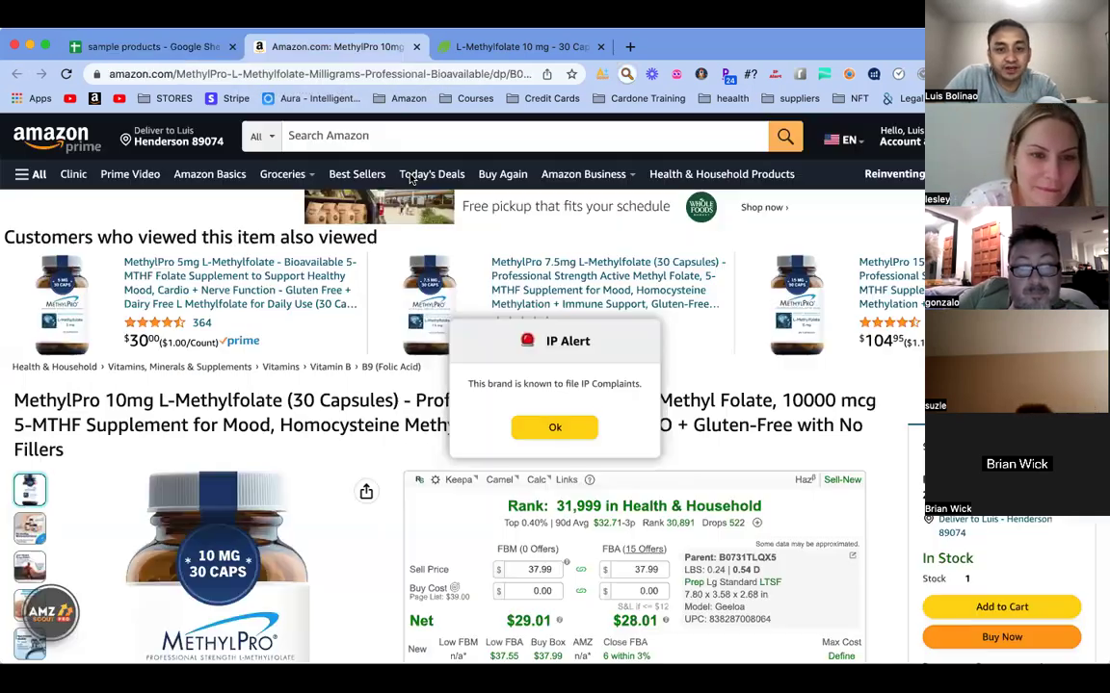
click(416, 46)
click(416, 46)
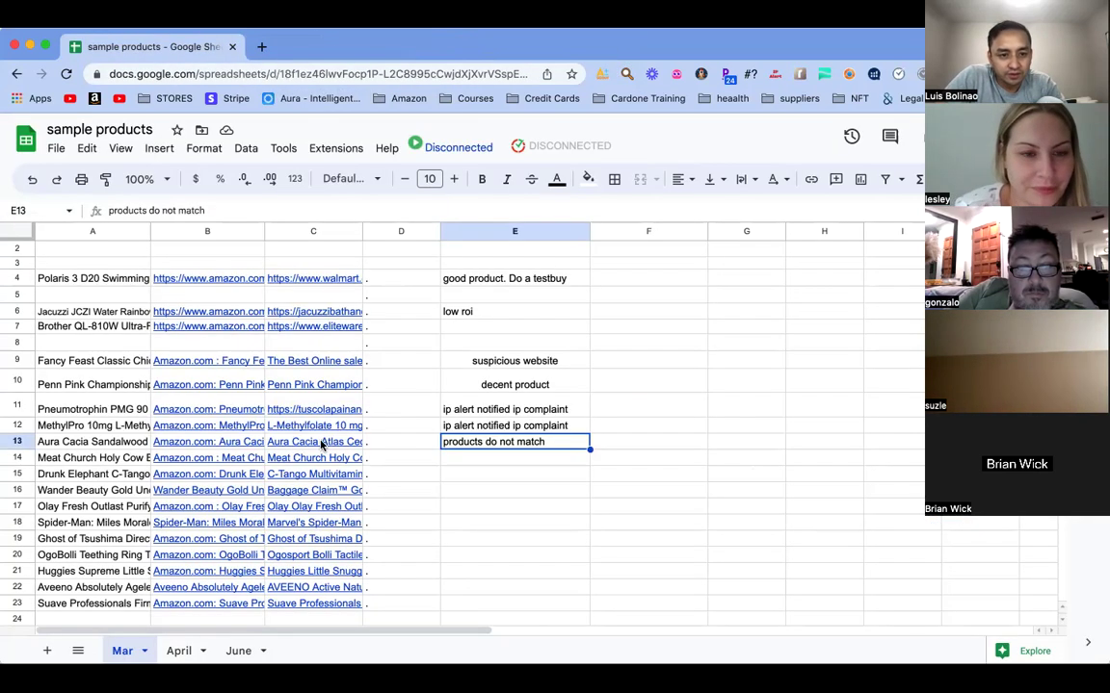
Step: Open the supplier and Amazon pages for the Meat Church Holy Cow BBQ Rub from the links in row 14
click(279, 458)
click(375, 481)
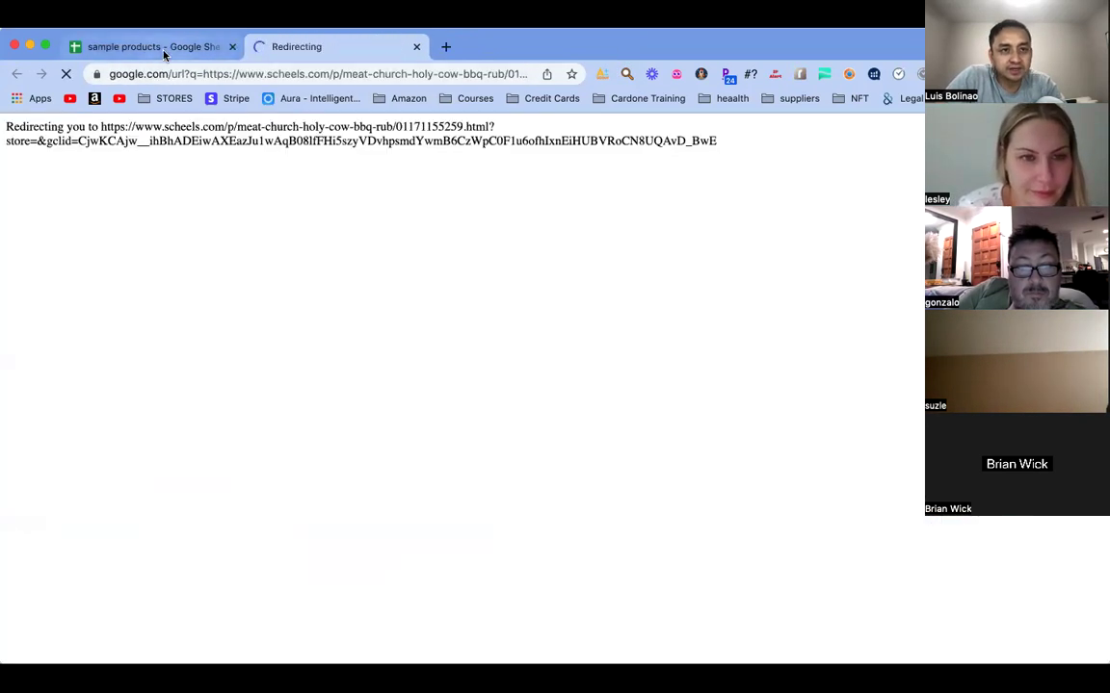
click(164, 50)
click(216, 458)
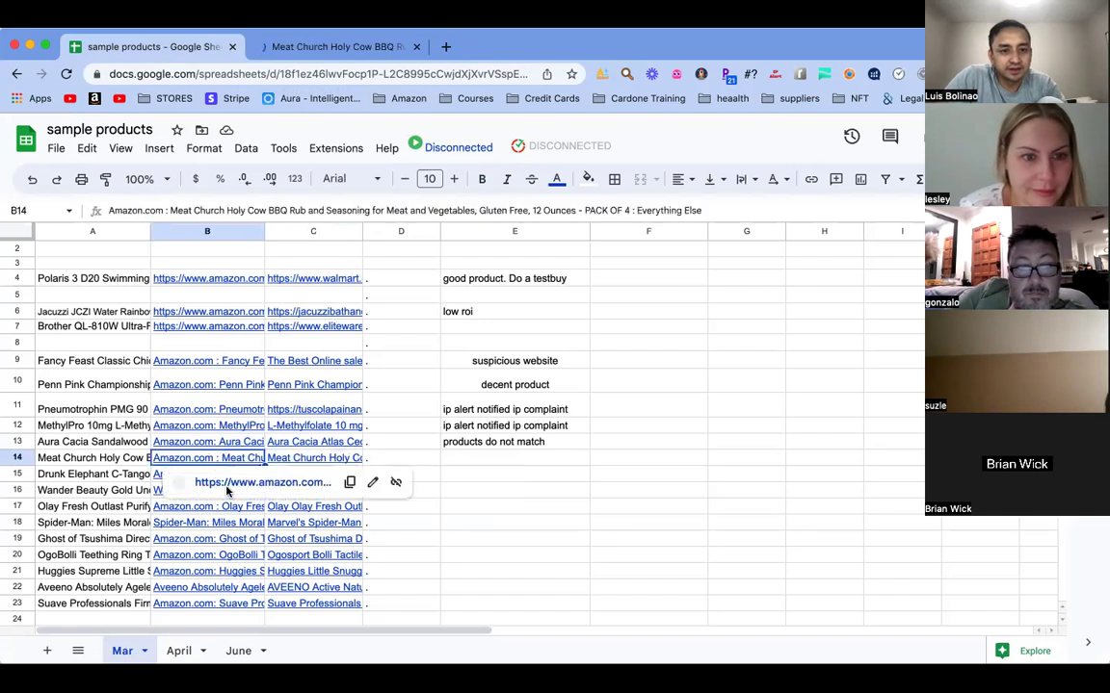
click(229, 484)
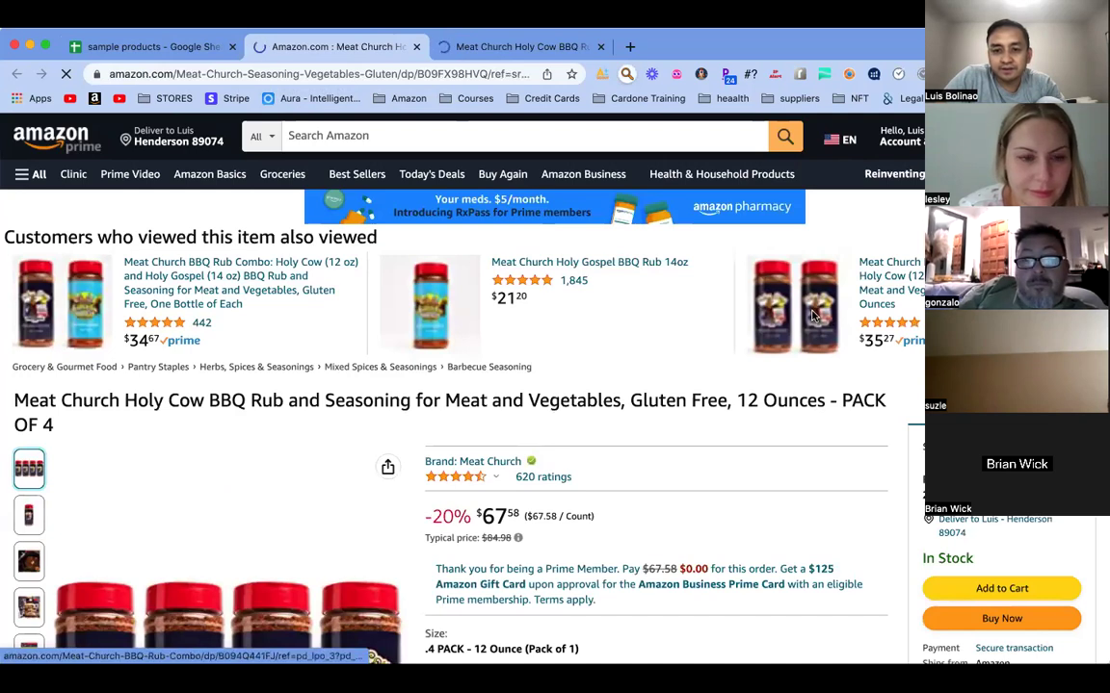
Step: View the Amazon listing's title and pack size, then dismiss the Scheels sign-up pop-up and review the supplier's Holy Cow rub page
scroll(673, 421, down, 2)
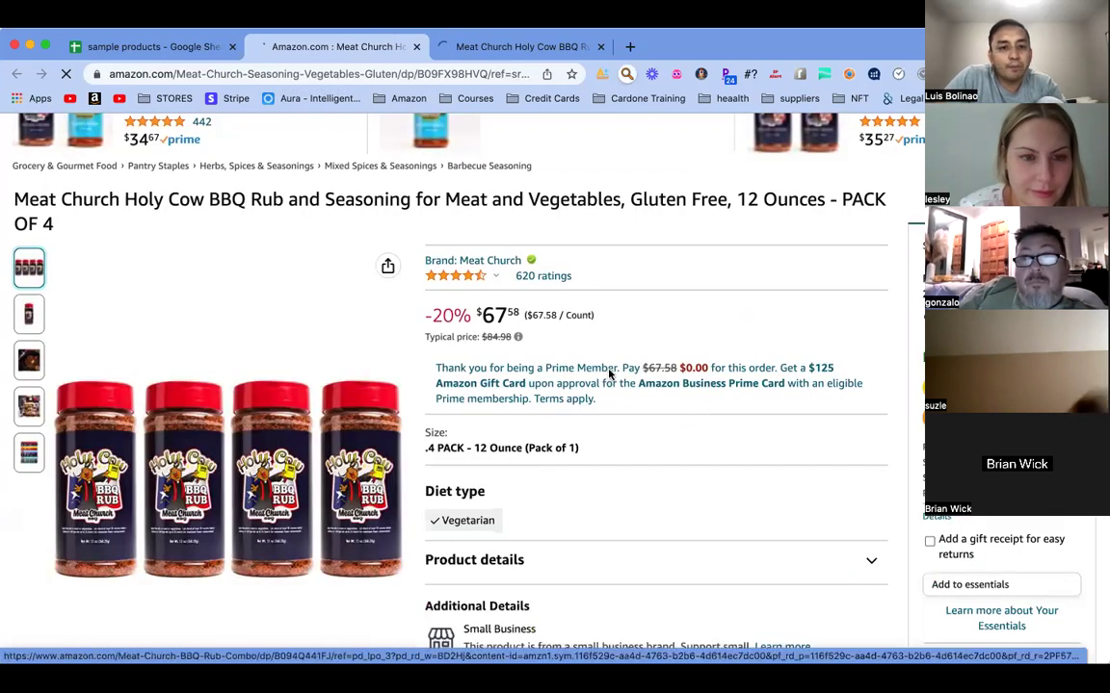
click(494, 47)
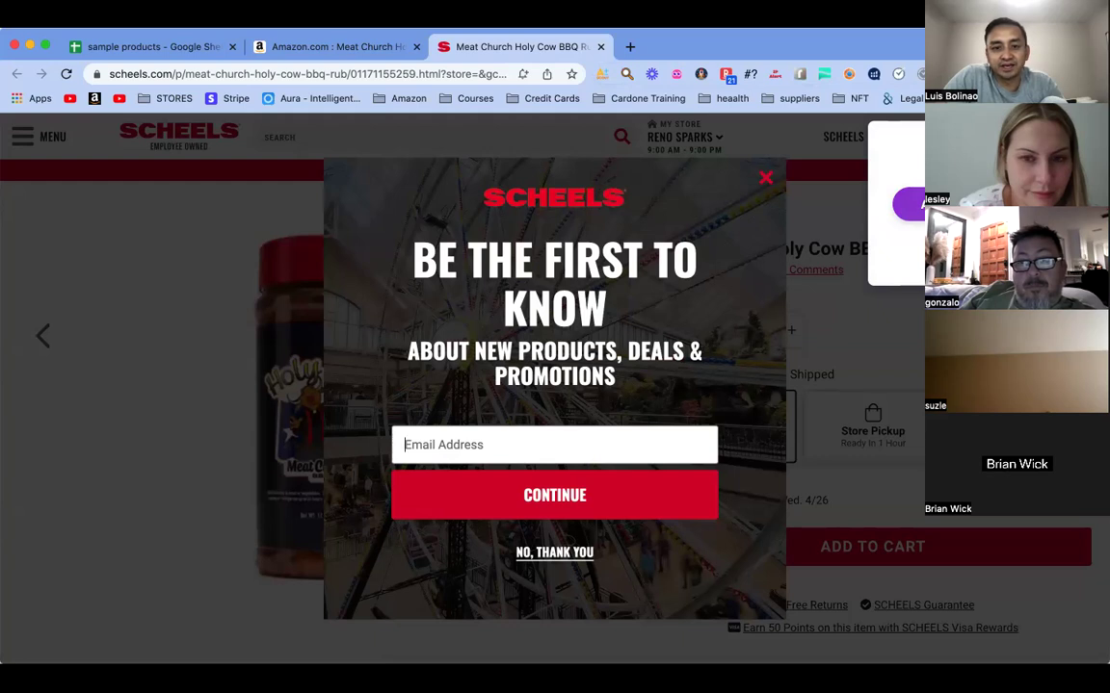
click(765, 177)
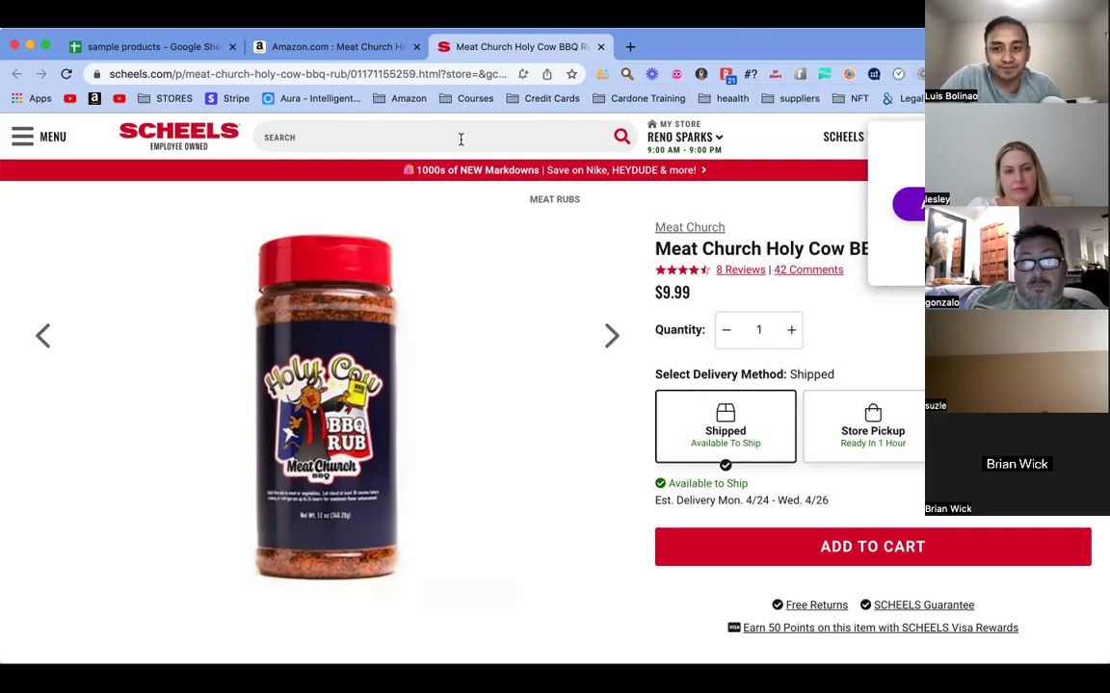
scroll(610, 378, down, 5)
scroll(609, 379, up, 5)
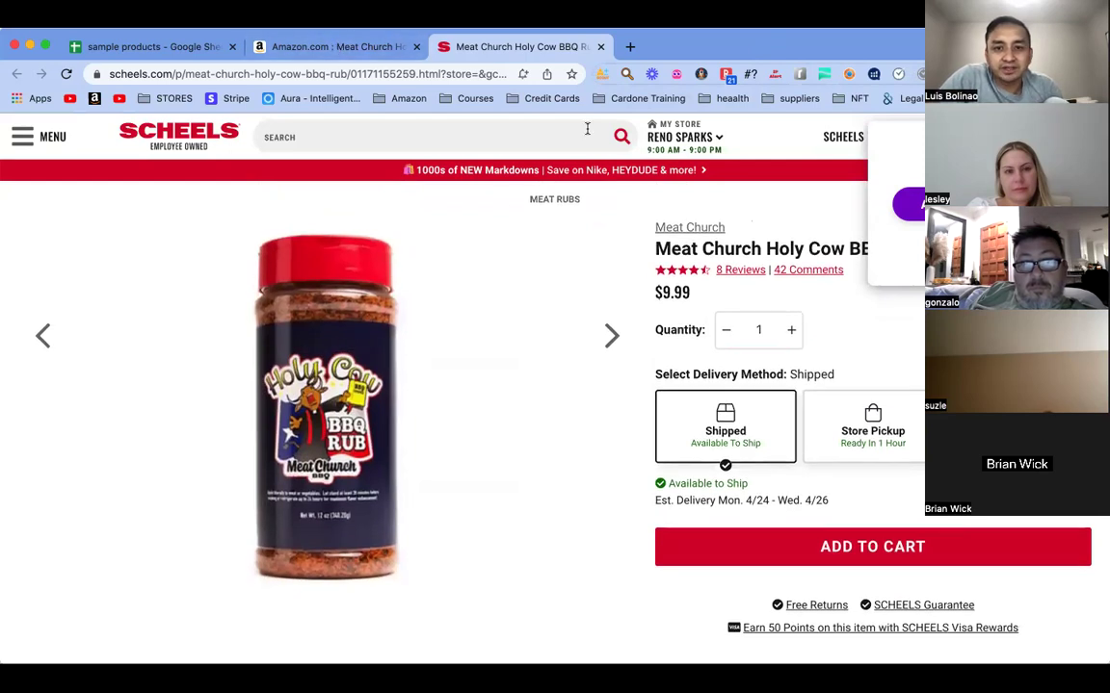
Step: Compare the Holy Cow BBQ Rub's label, net weight and pack size on the Amazon listing with the Scheels product page
click(326, 48)
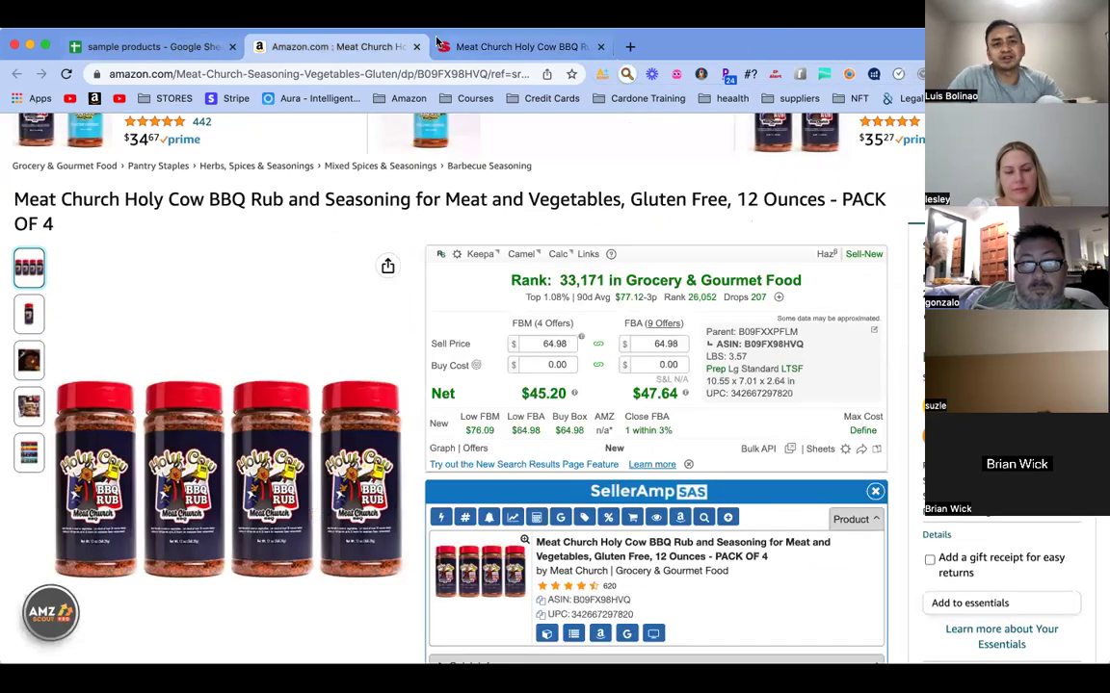
click(500, 49)
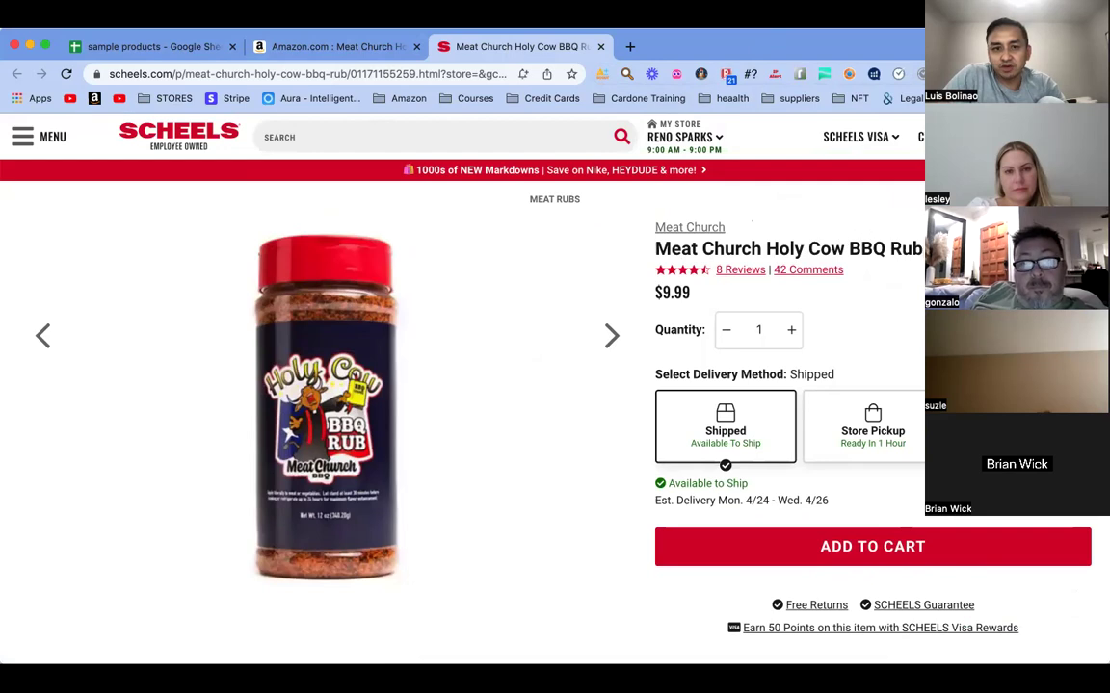
click(294, 45)
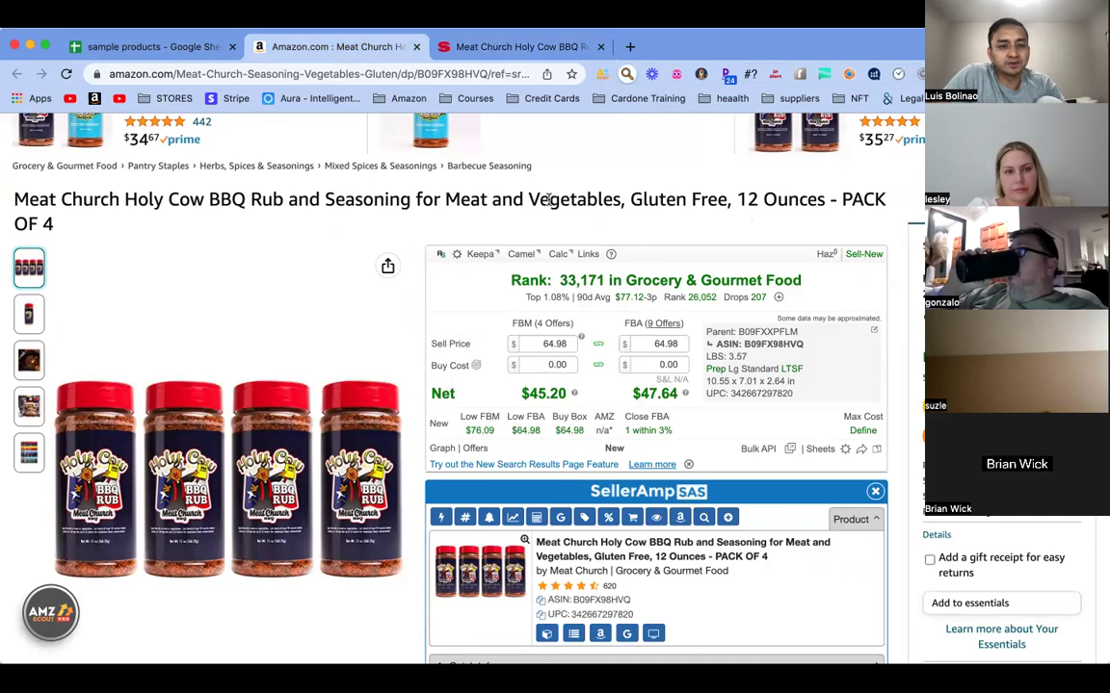
mouse_move(393, 443)
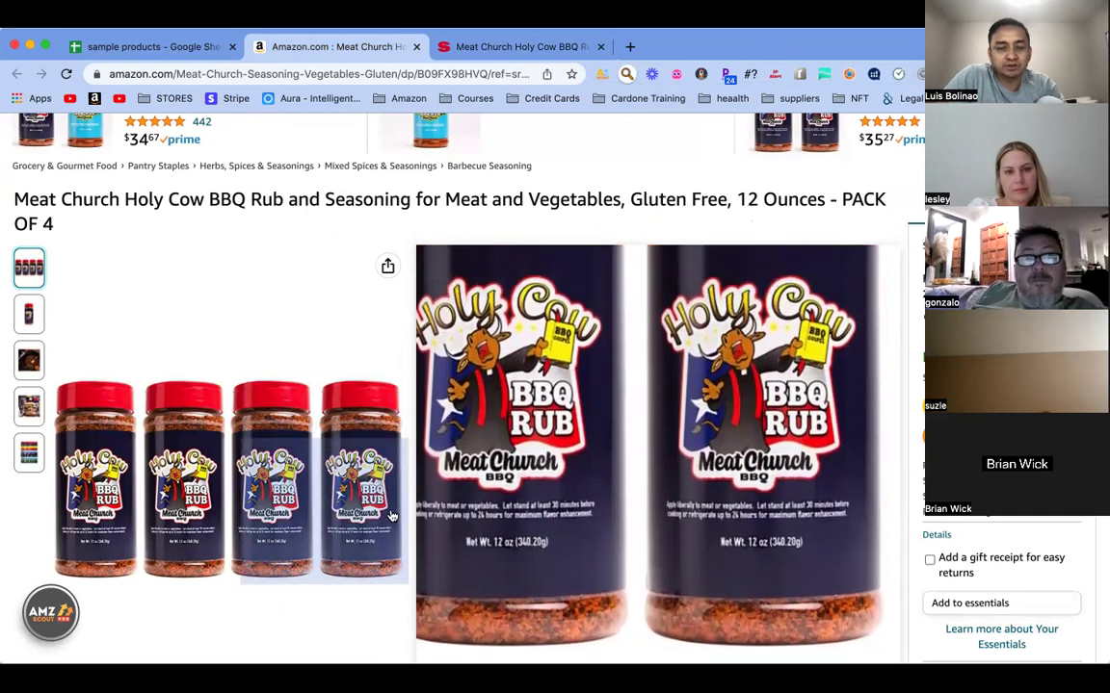
click(491, 46)
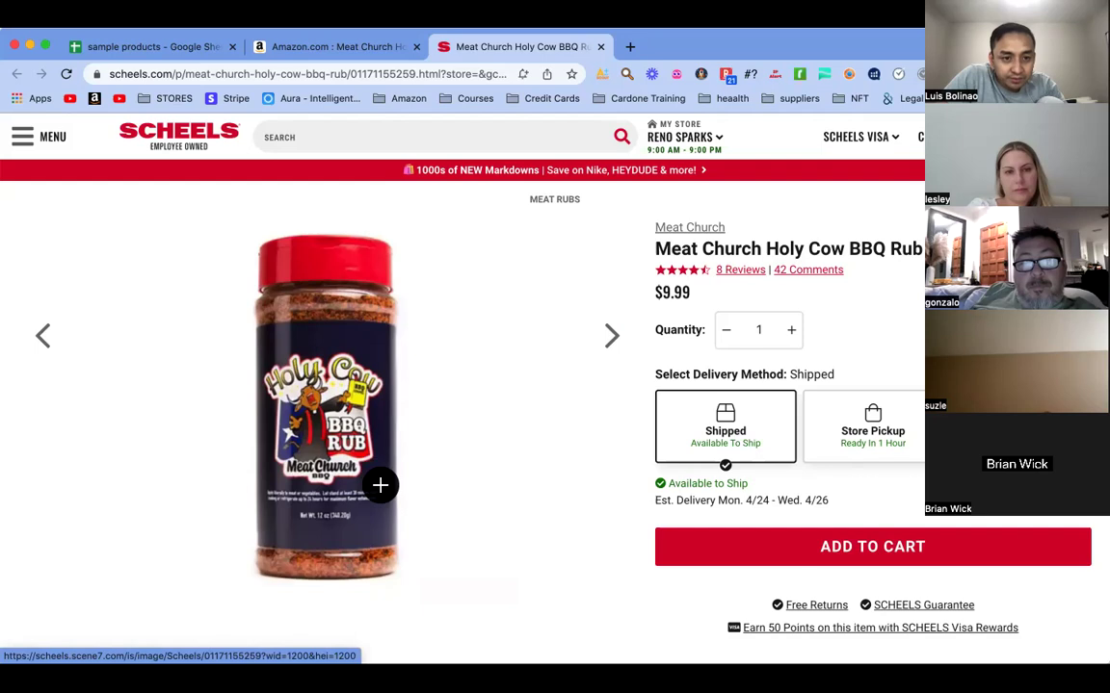
click(354, 48)
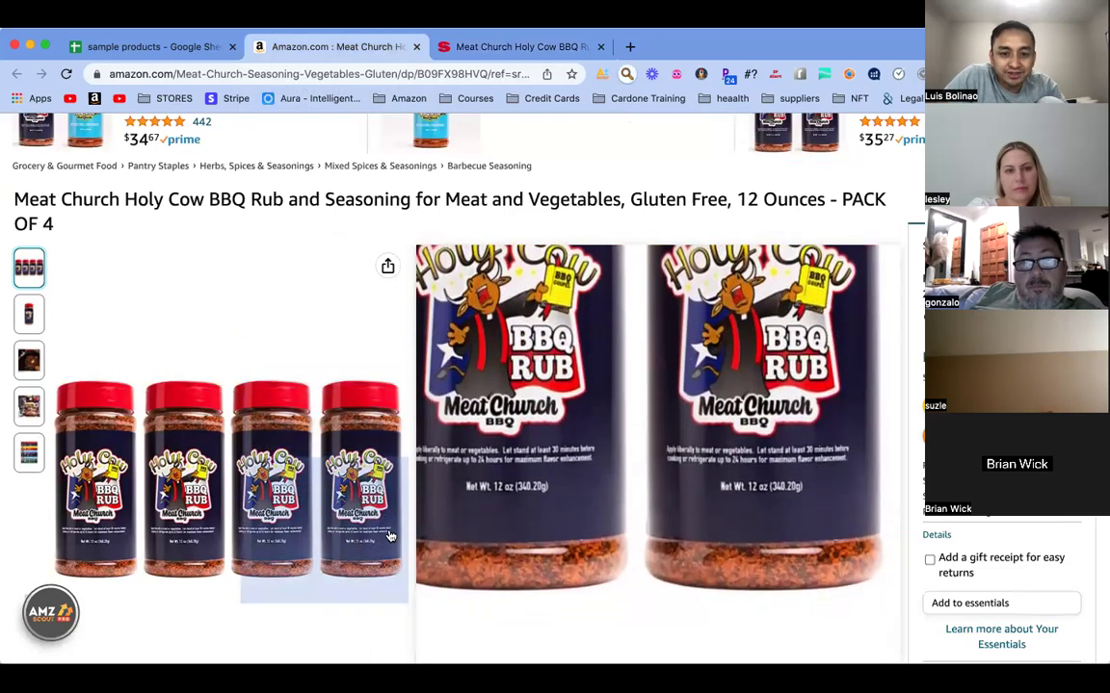
click(511, 48)
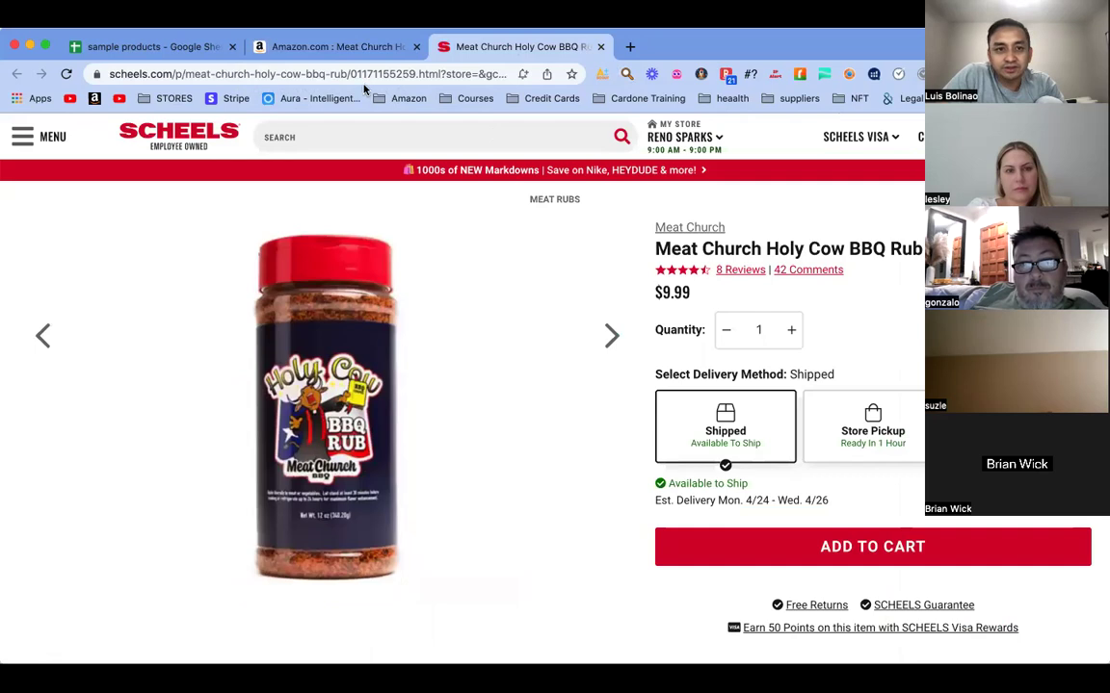
click(330, 46)
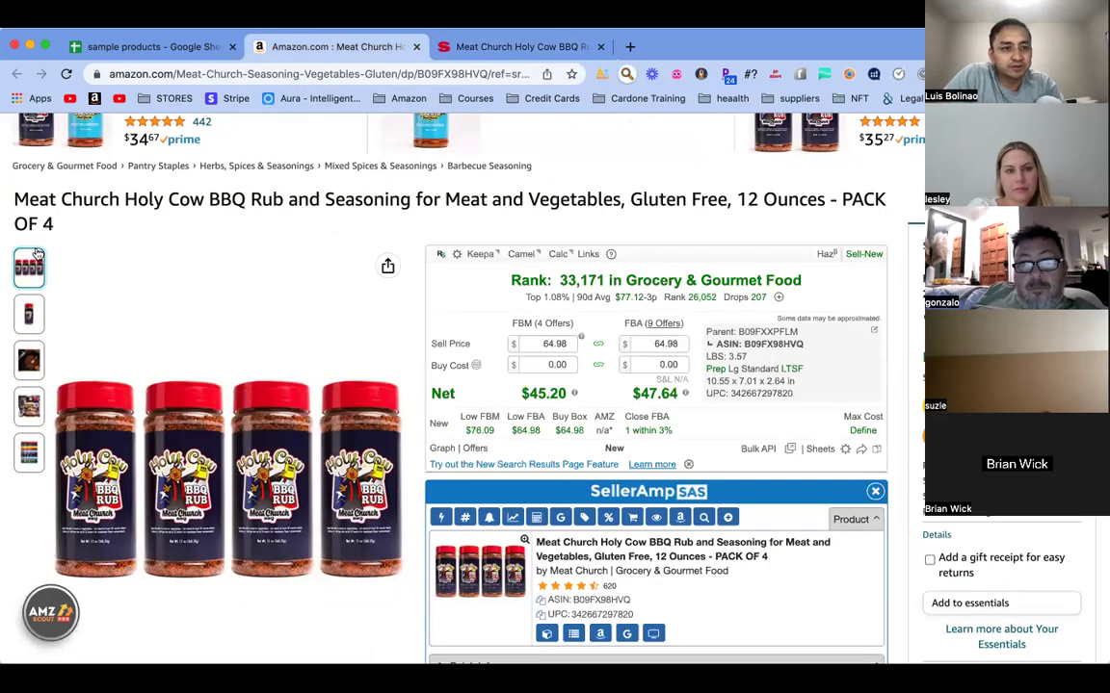
Step: Check the pack size in the Amazon title against the quantity and price on the Scheels product page
drag(841, 197, 57, 224)
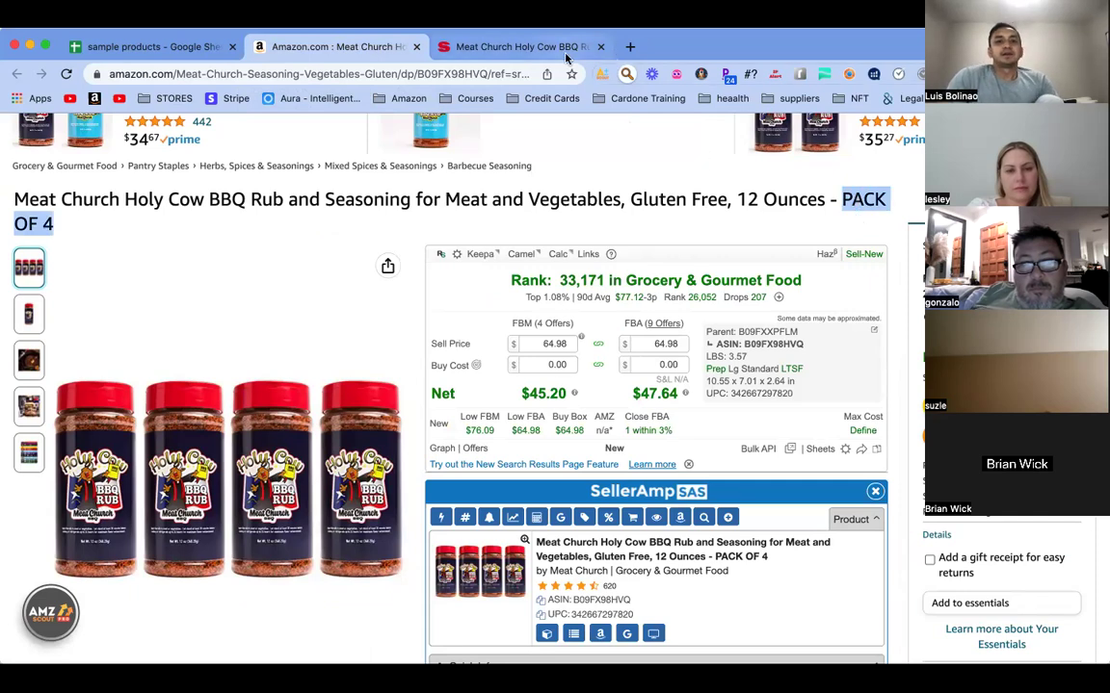
click(533, 48)
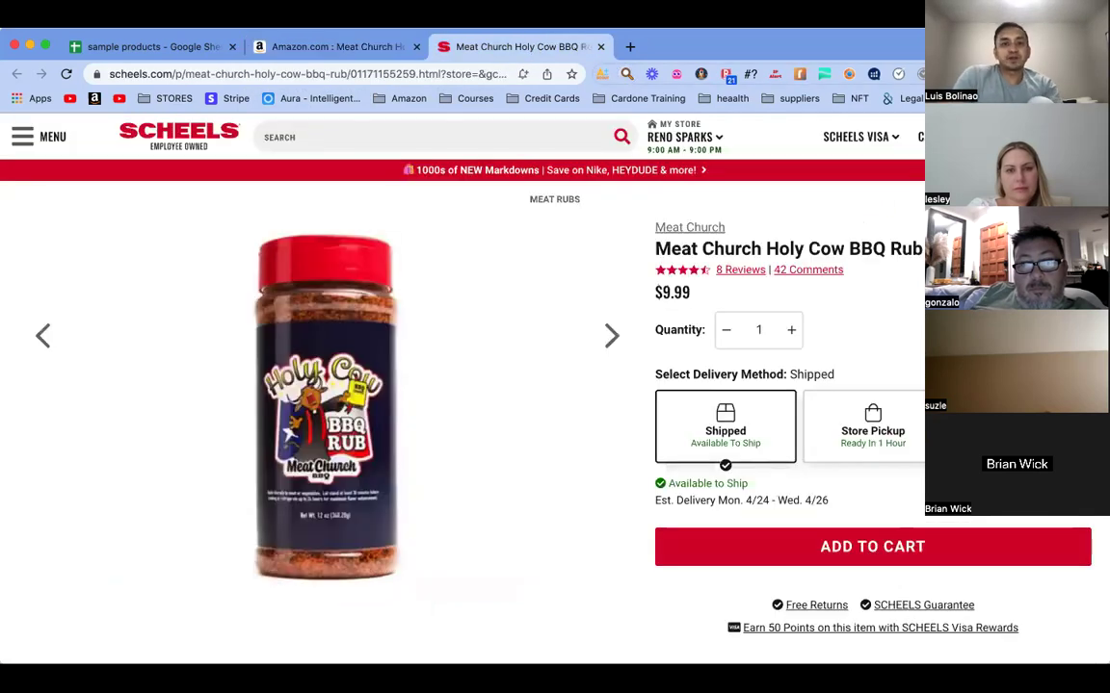
click(330, 46)
Step: Review SellerAmp's Quick Info for the Holy Cow rub, covering cost and sale price, estimated sales, alerts, profit and ROI
scroll(668, 428, down, 5)
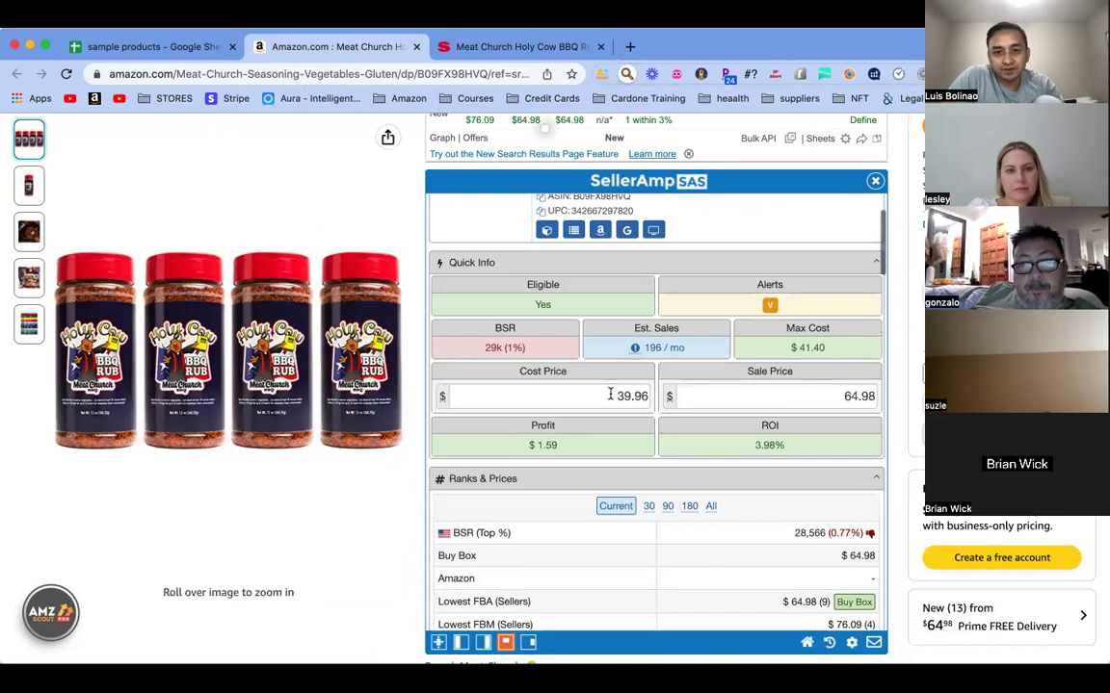
click(609, 395)
click(704, 393)
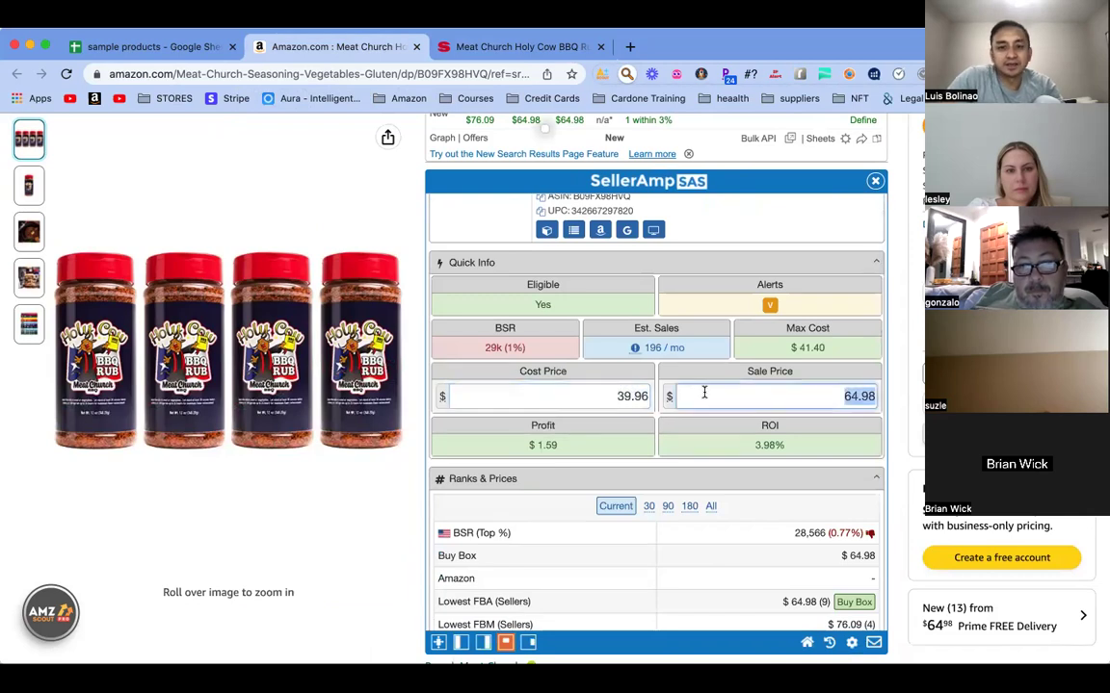
scroll(704, 392, down, 2)
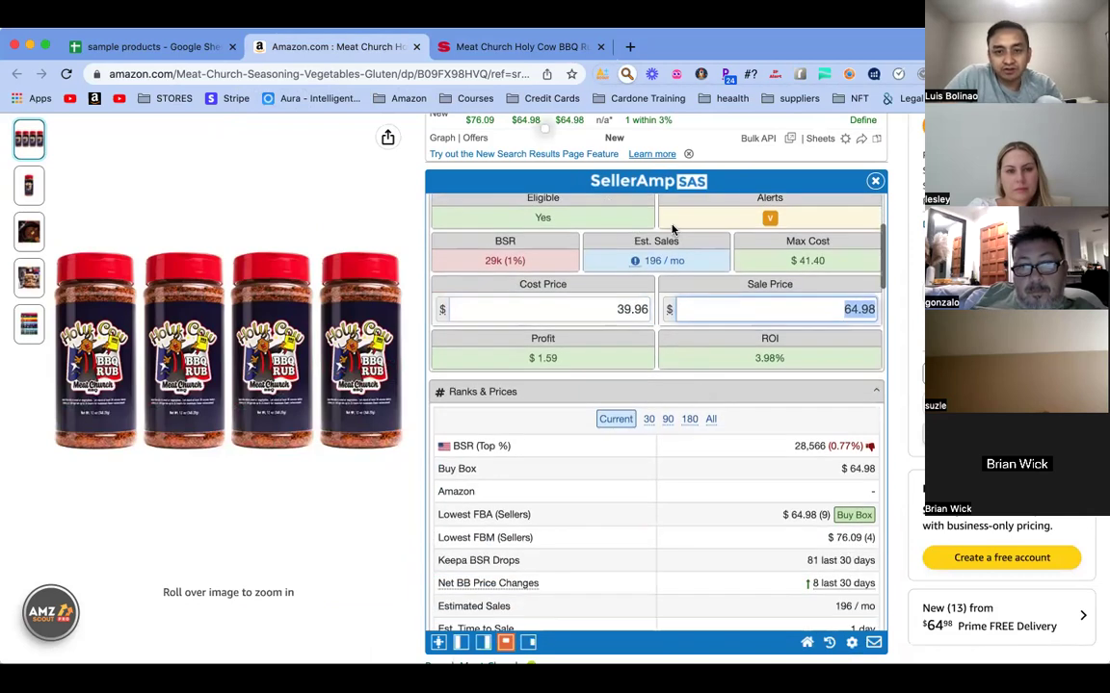
mouse_move(636, 266)
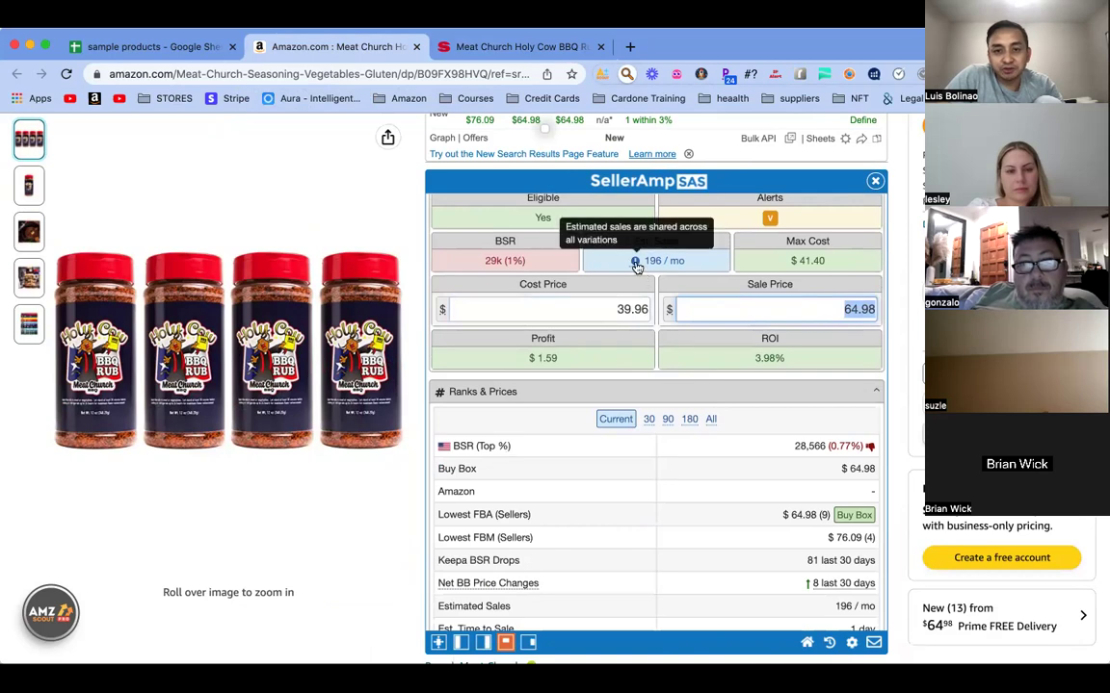
mouse_move(769, 220)
scroll(770, 231, up, 1)
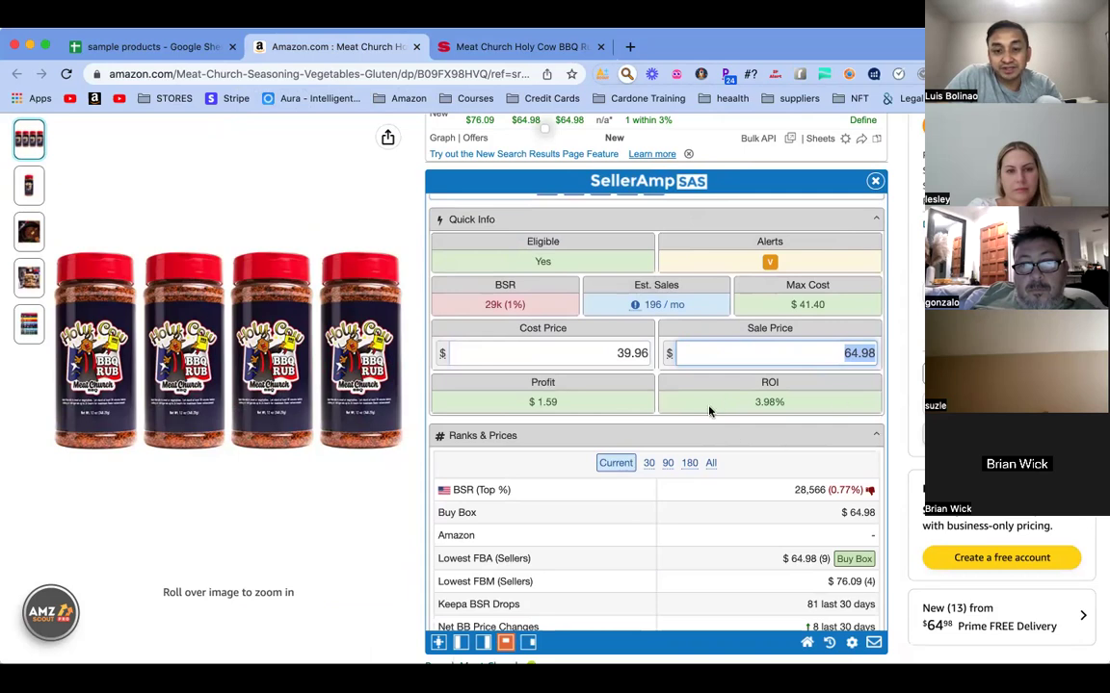
Step: Review the rub's Ranks & Prices data and its list of live FBA offers in SellerAmp
scroll(771, 376, down, 3)
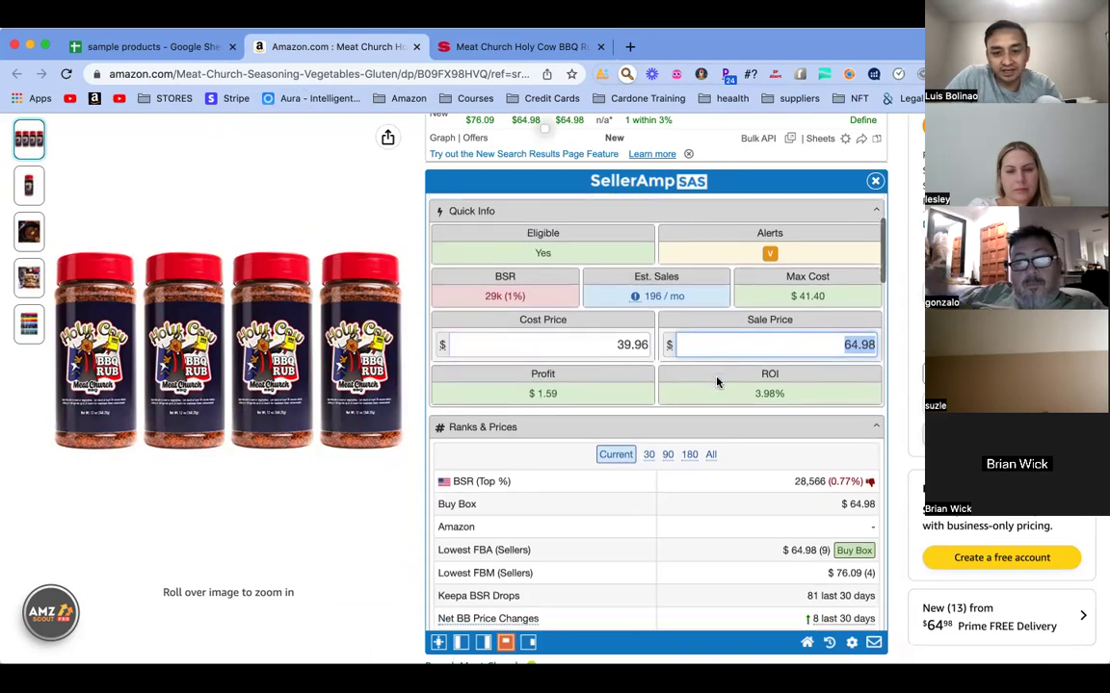
scroll(805, 375, down, 2)
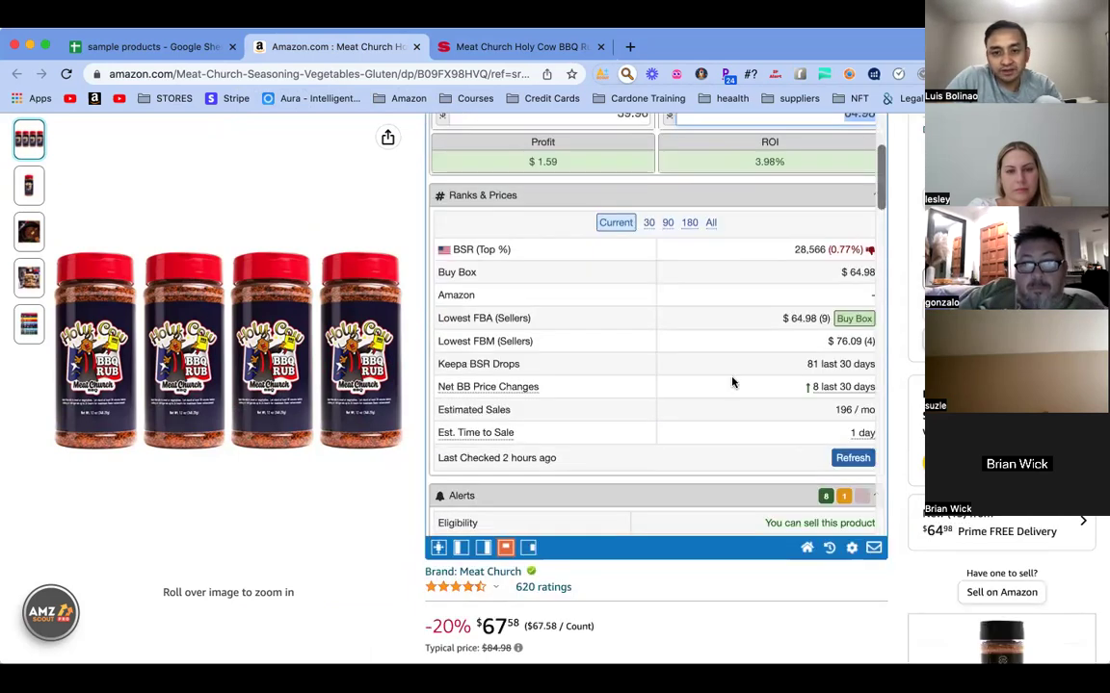
scroll(657, 338, down, 7)
scroll(681, 370, down, 20)
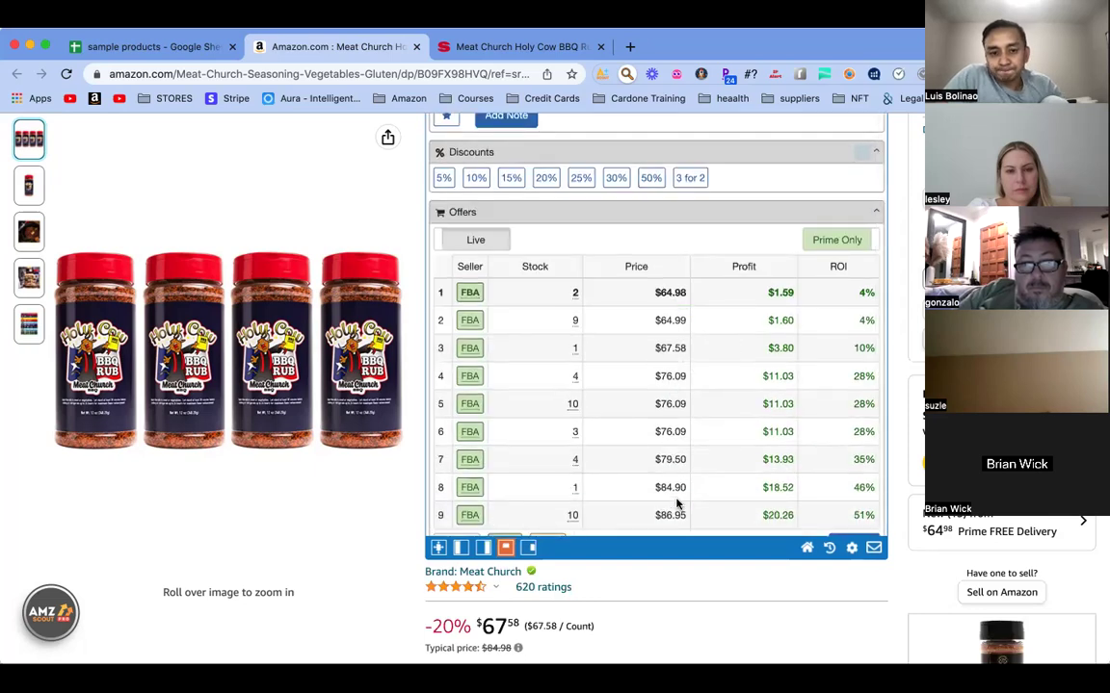
scroll(673, 465, down, 2)
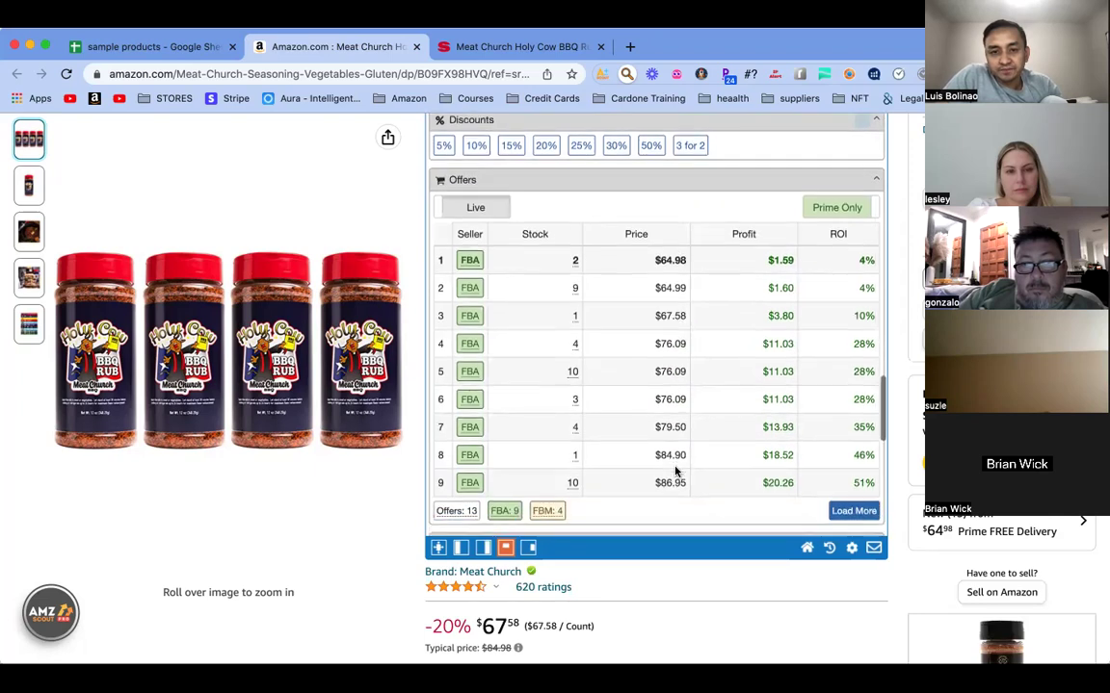
scroll(674, 470, up, 1)
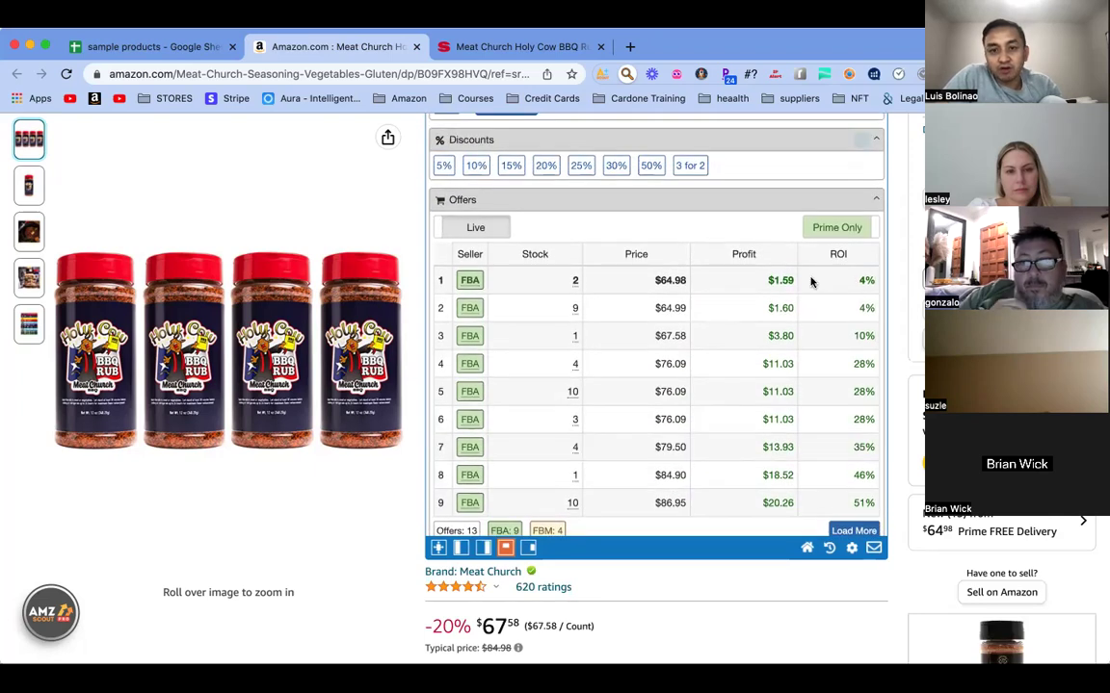
Step: Examine the price, profit and ROI of the two lowest FBA offers in the Offers table
drag(536, 289, 880, 304)
double_click(664, 280)
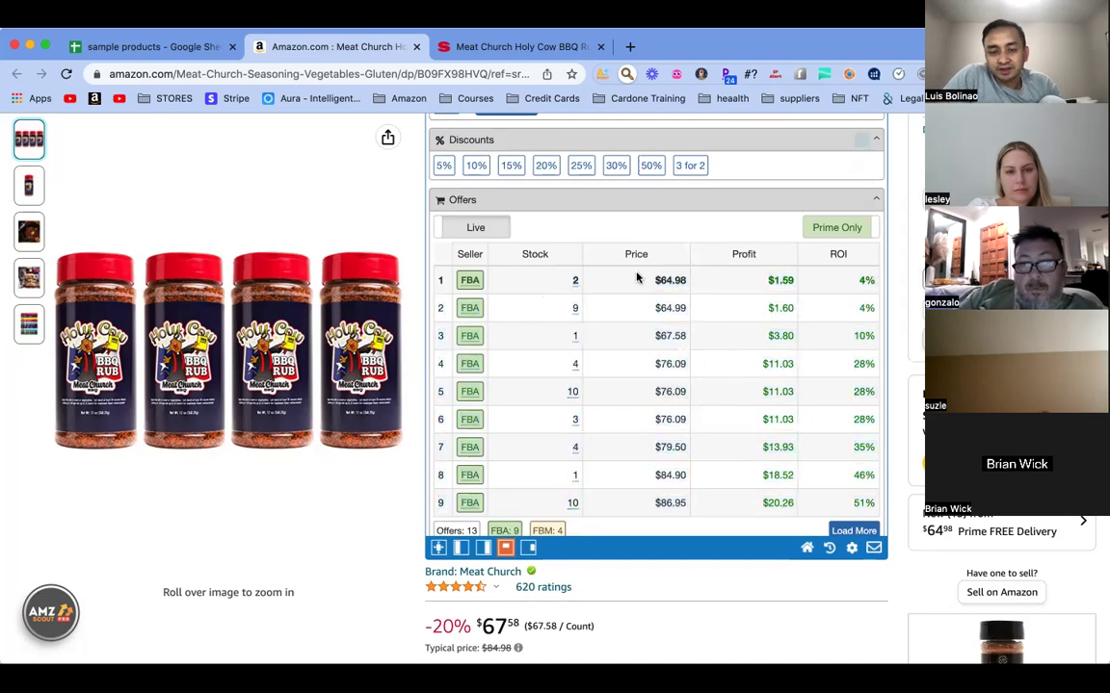
drag(758, 279, 807, 280)
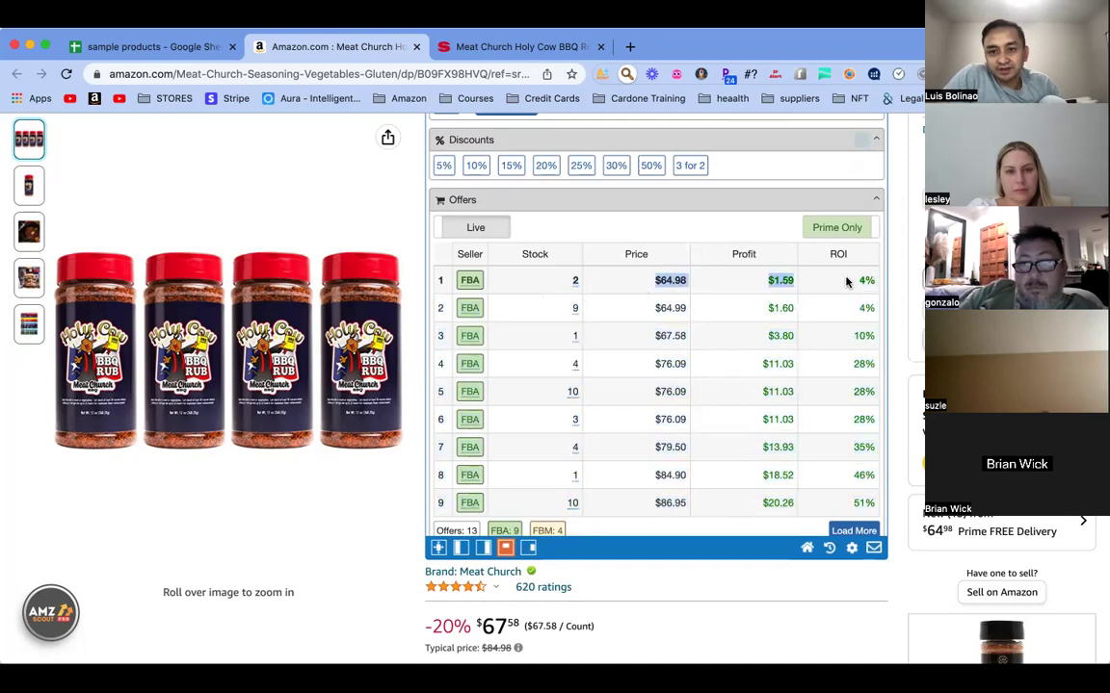
drag(571, 281, 850, 312)
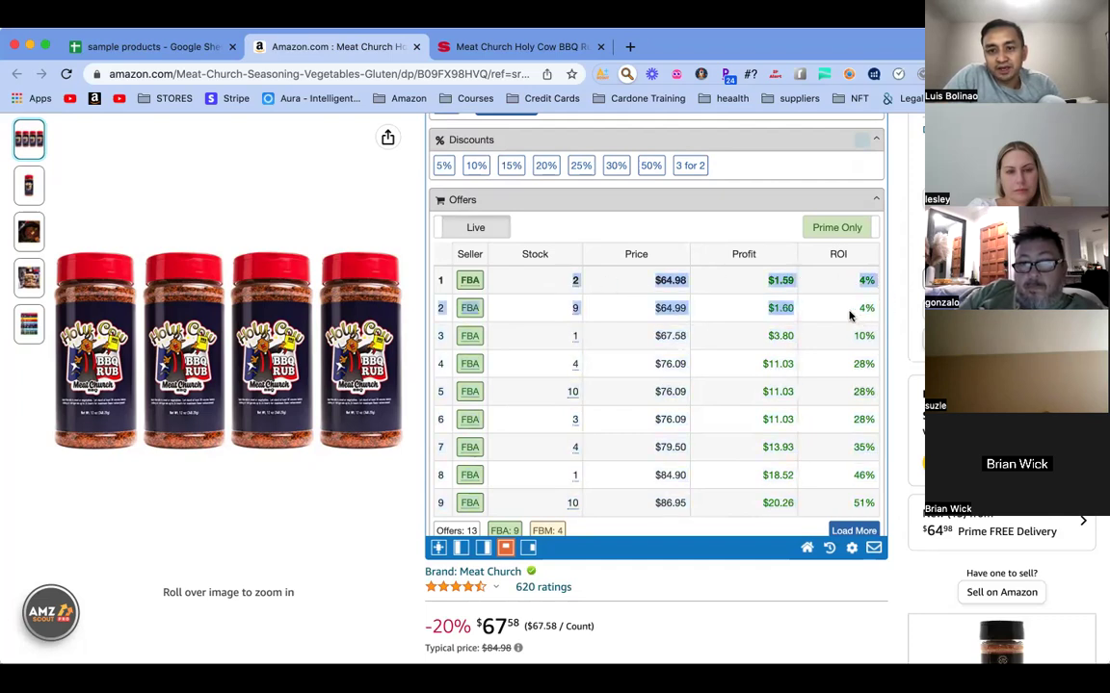
click(853, 314)
scroll(871, 330, down, 2)
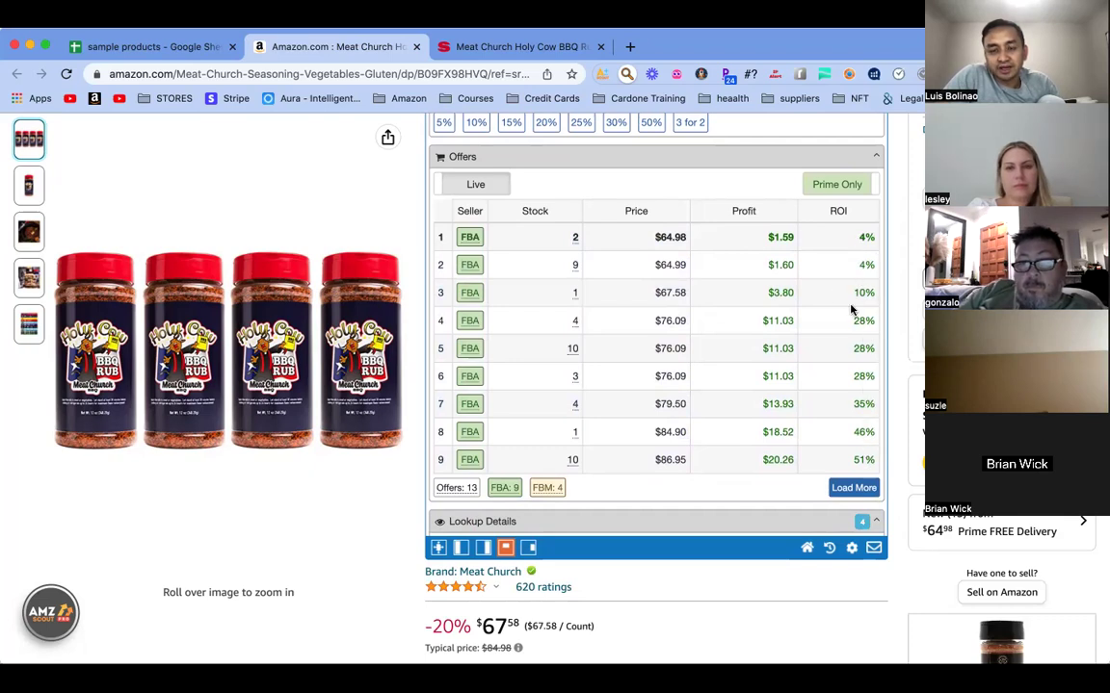
Step: Recheck the SellerAmp price chart, Quick Info and Profit Calculator against the FBA offers
scroll(836, 298, up, 10)
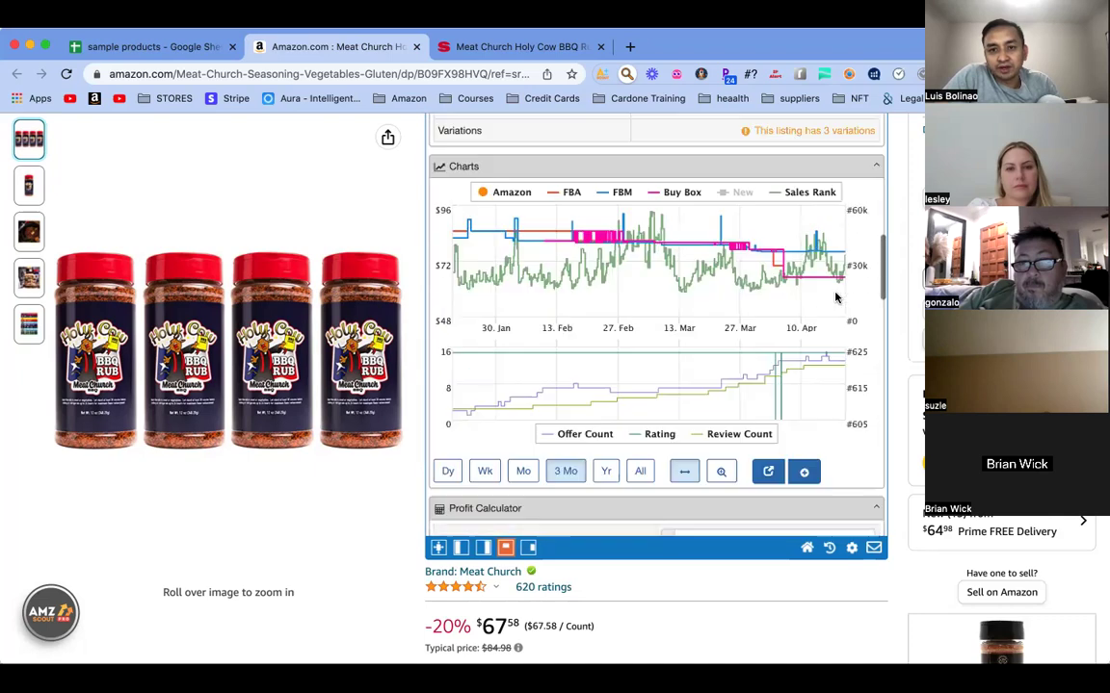
scroll(834, 296, up, 6)
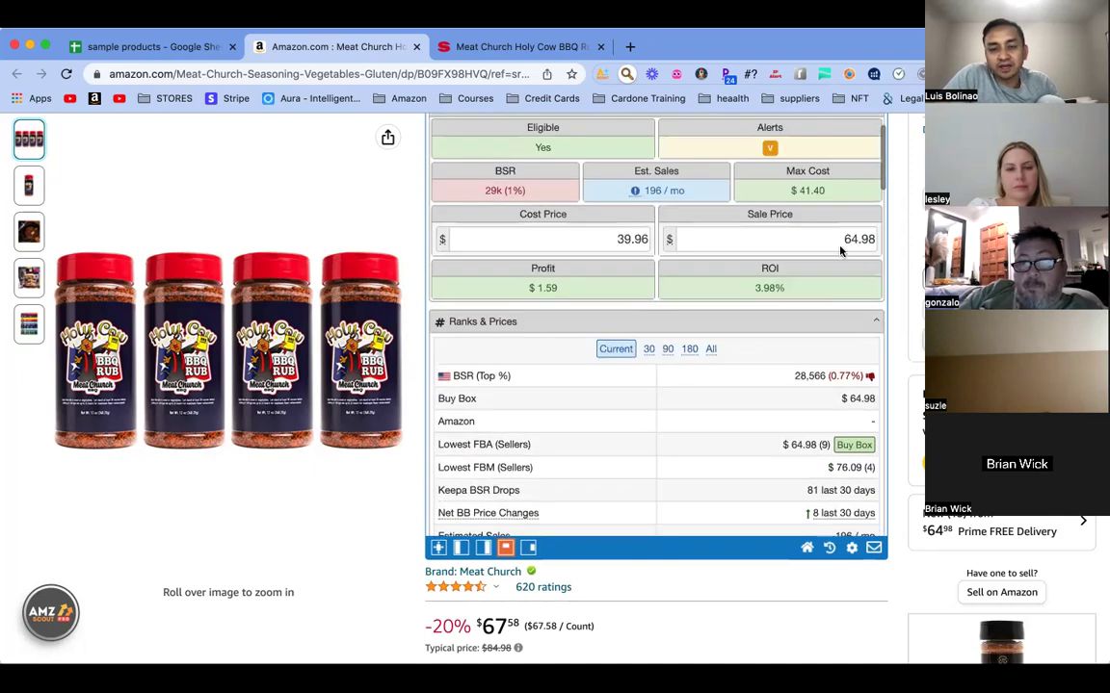
scroll(695, 352, down, 15)
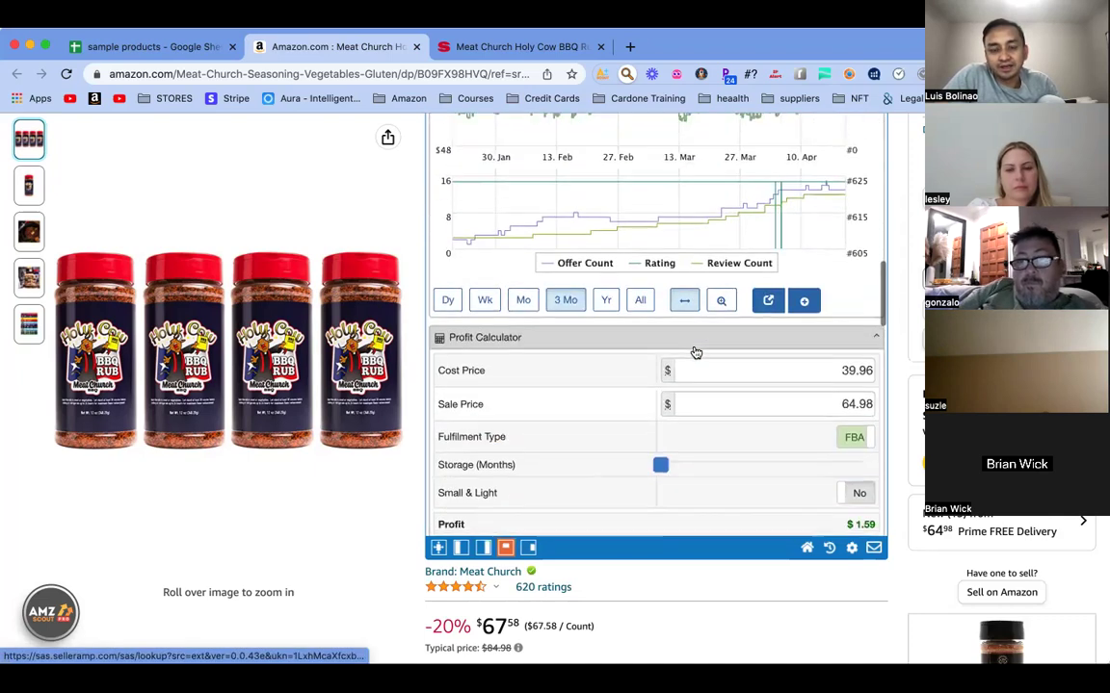
scroll(696, 352, down, 10)
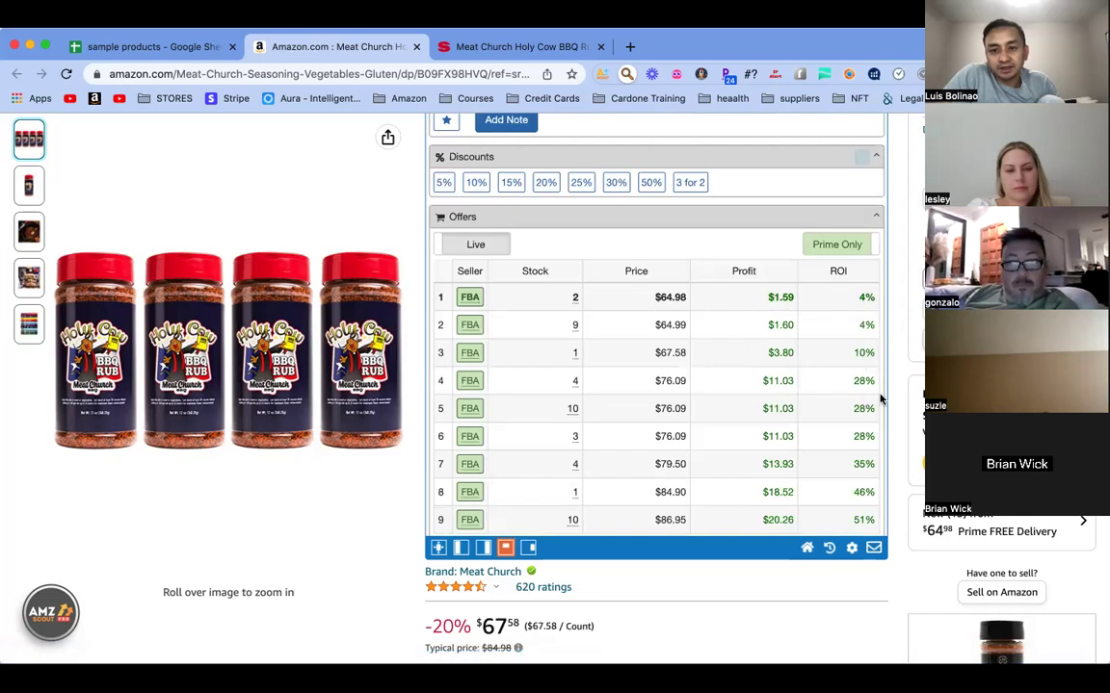
Step: Examine the listing's three-month Keepa history for Buy Box price, sales rank and offer count
scroll(896, 388, down, 15)
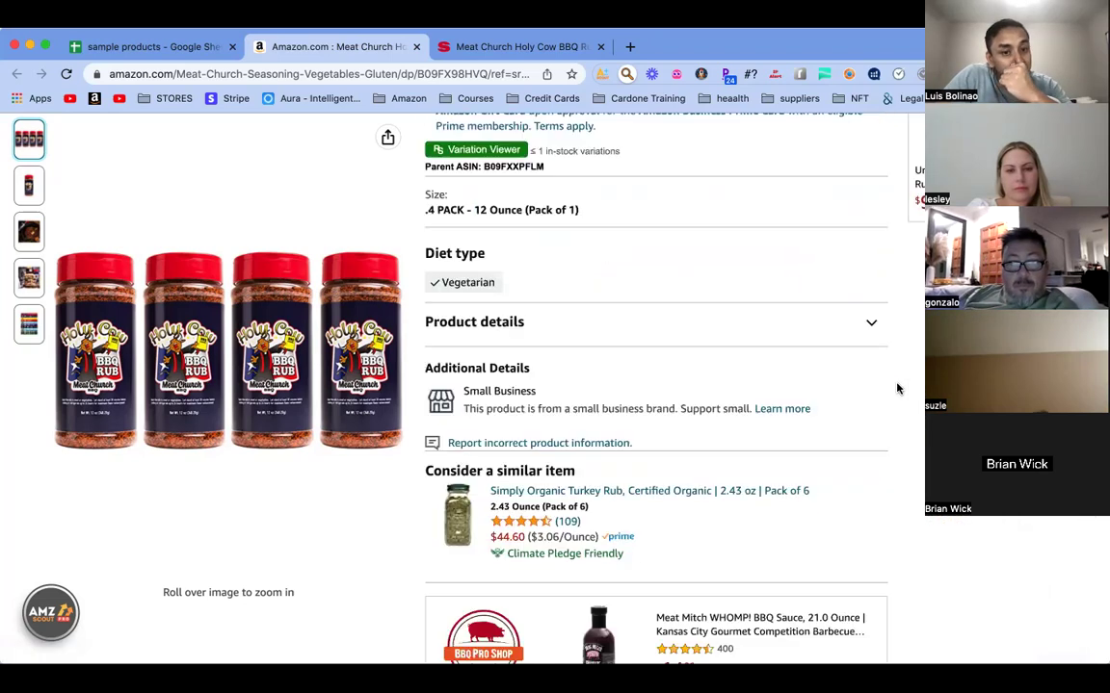
scroll(897, 388, down, 5)
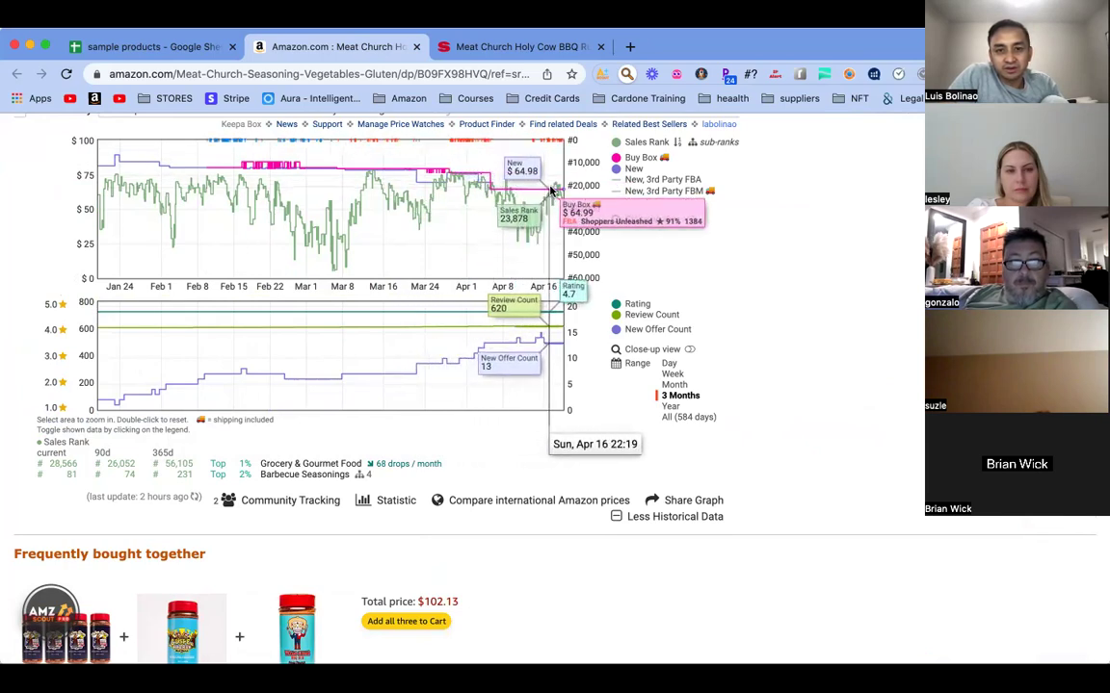
scroll(807, 234, up, 10)
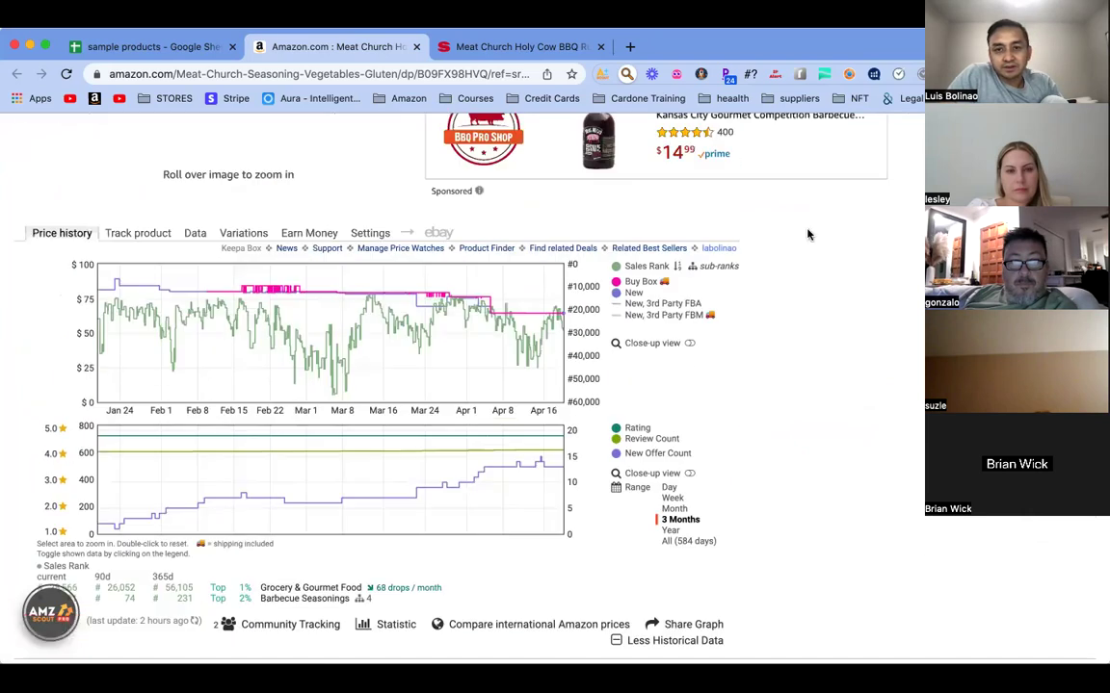
Step: Return to the SellerAmp offers and compare the stock, price and profit of the three lowest FBA offers with the higher-priced sellers
scroll(807, 234, up, 8)
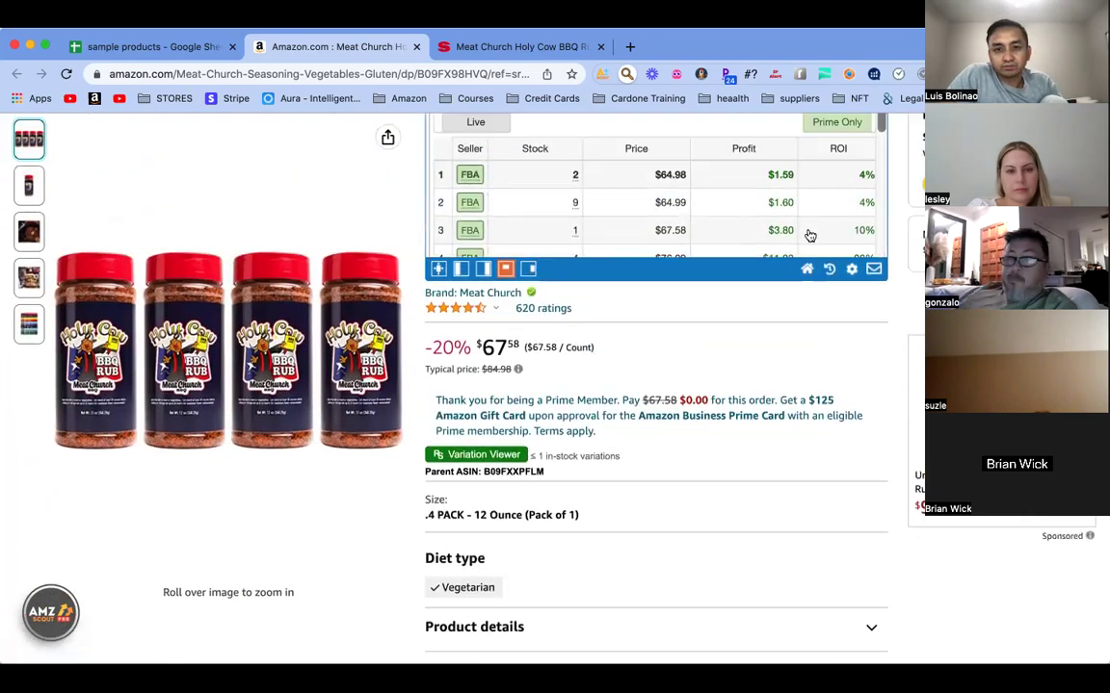
scroll(809, 236, up, 2)
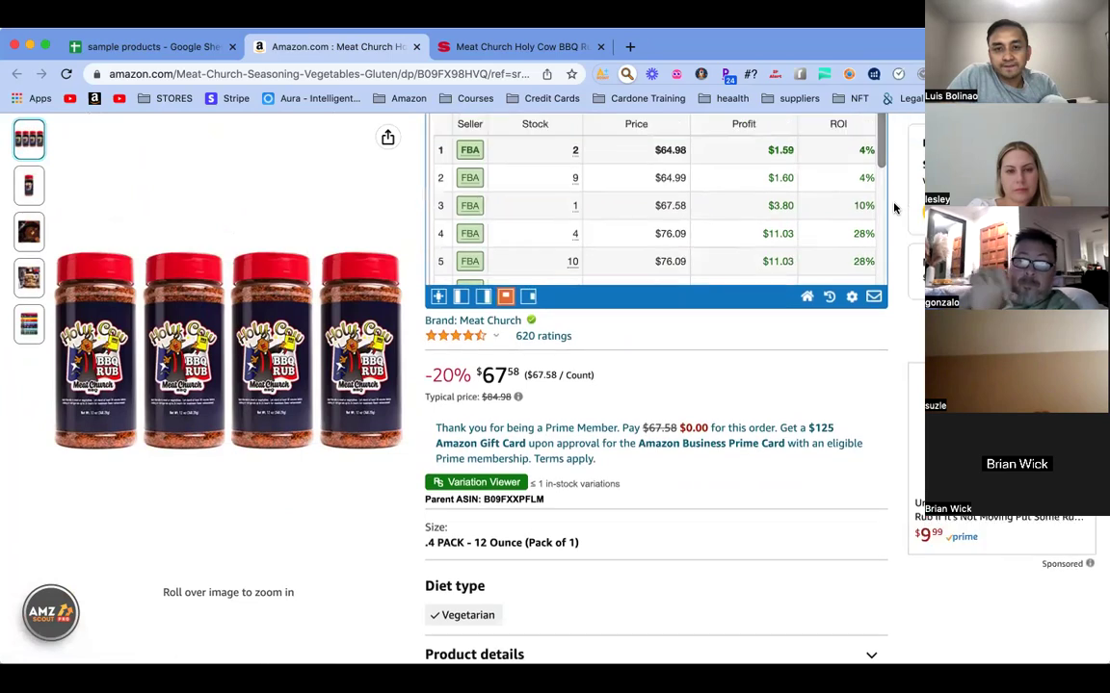
scroll(896, 212, up, 3)
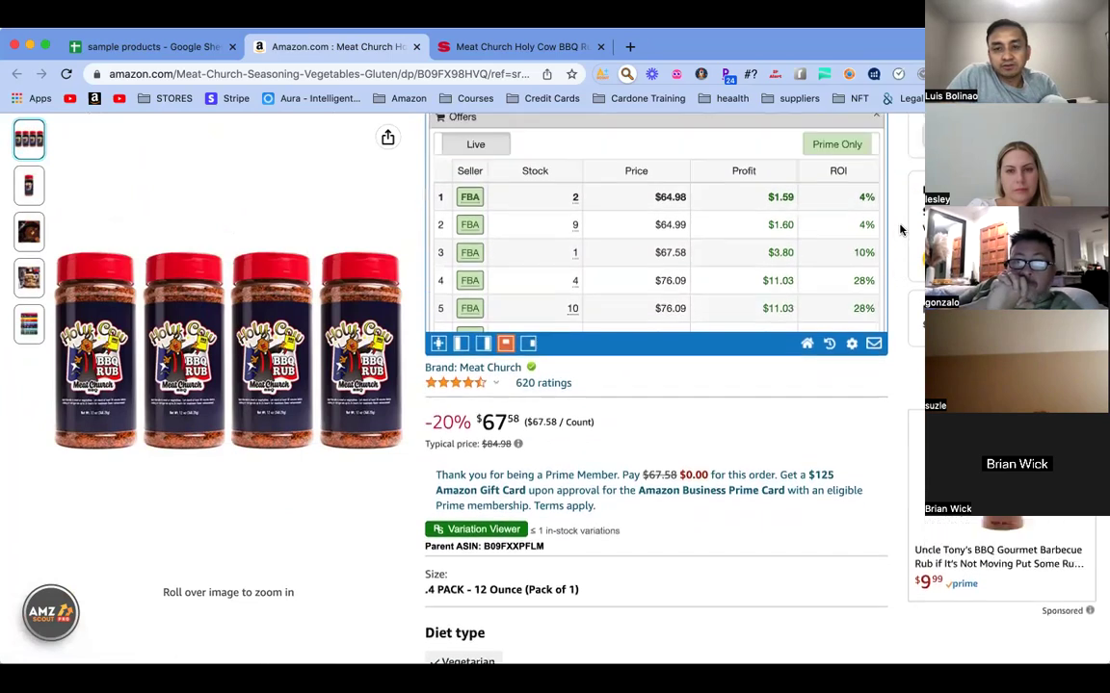
scroll(662, 294, down, 2)
scroll(662, 241, down, 1)
scroll(550, 186, up, 2)
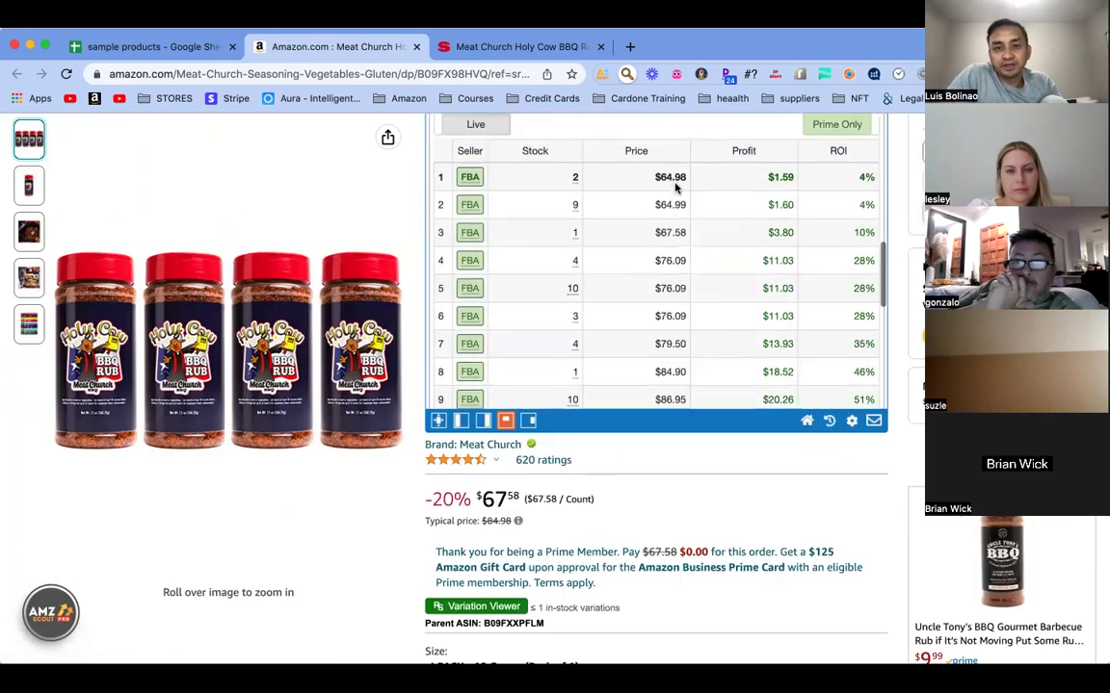
drag(530, 181, 878, 229)
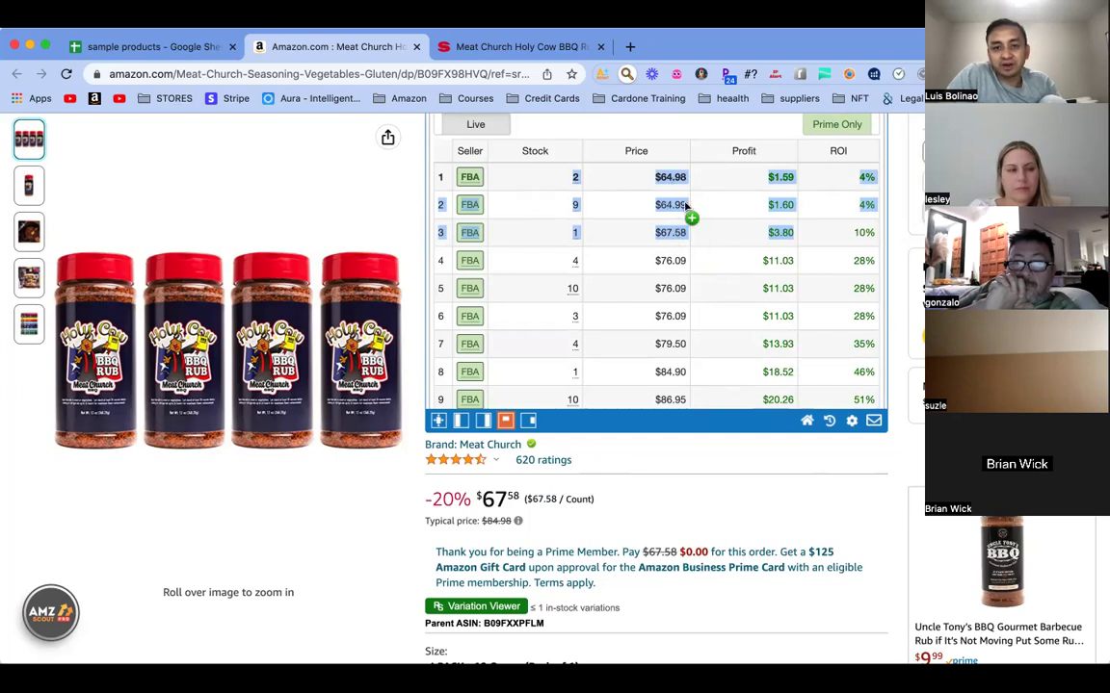
scroll(744, 239, down, 1)
scroll(744, 239, down, 1)
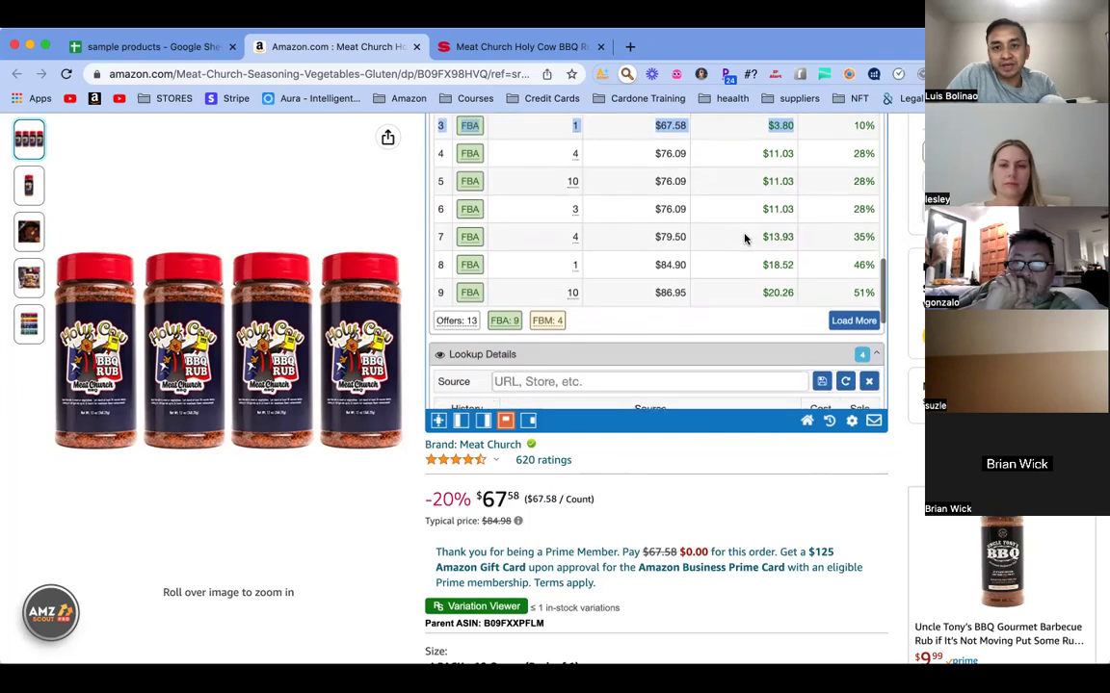
scroll(744, 239, up, 2)
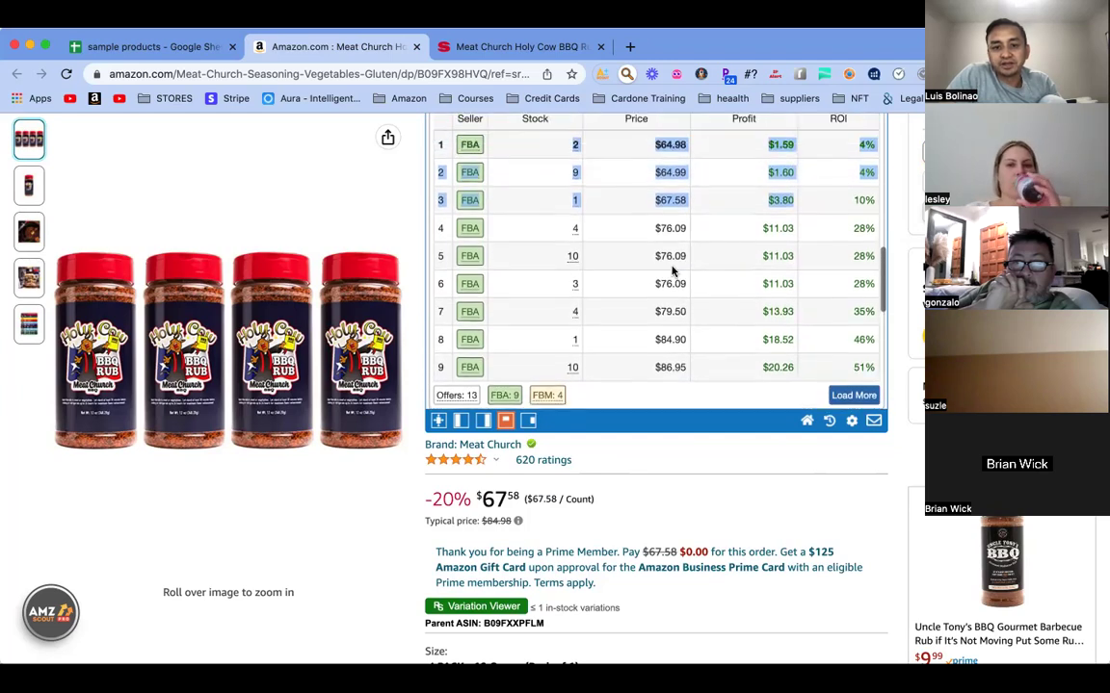
scroll(678, 292, up, 2)
scroll(674, 285, up, 1)
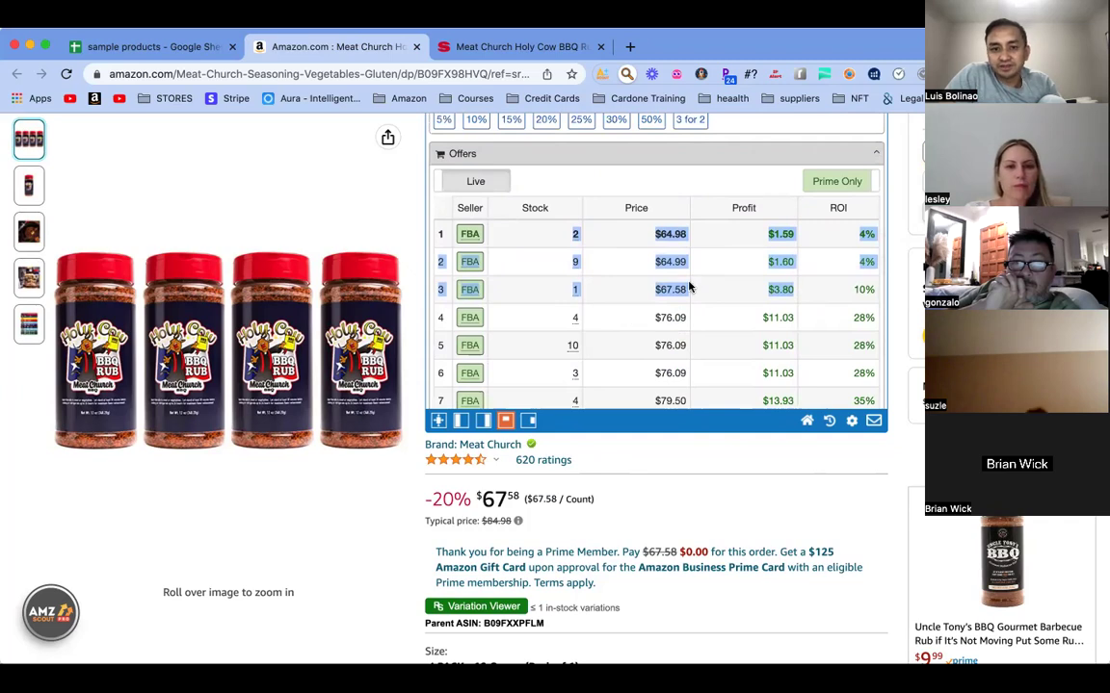
Step: Compare the Quick Info profit and ROI with the ROI across all the FBA offers
scroll(663, 299, up, 15)
scroll(660, 291, down, 10)
scroll(661, 291, up, 8)
scroll(660, 291, up, 2)
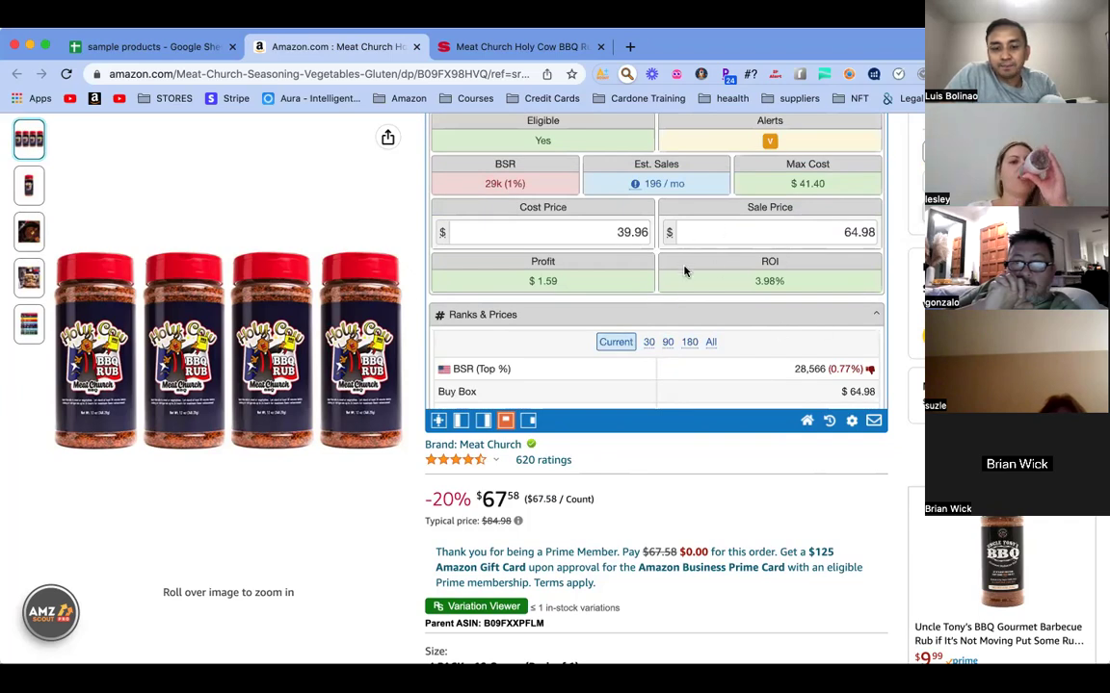
scroll(684, 272, down, 15)
scroll(638, 287, down, 10)
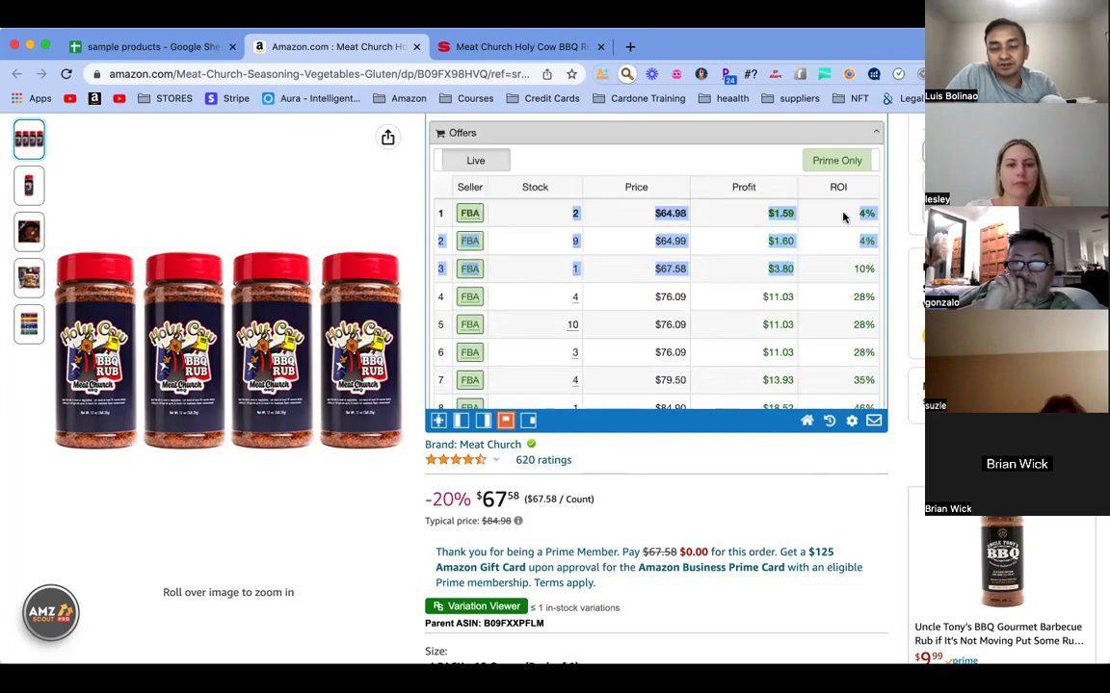
scroll(862, 289, down, 1)
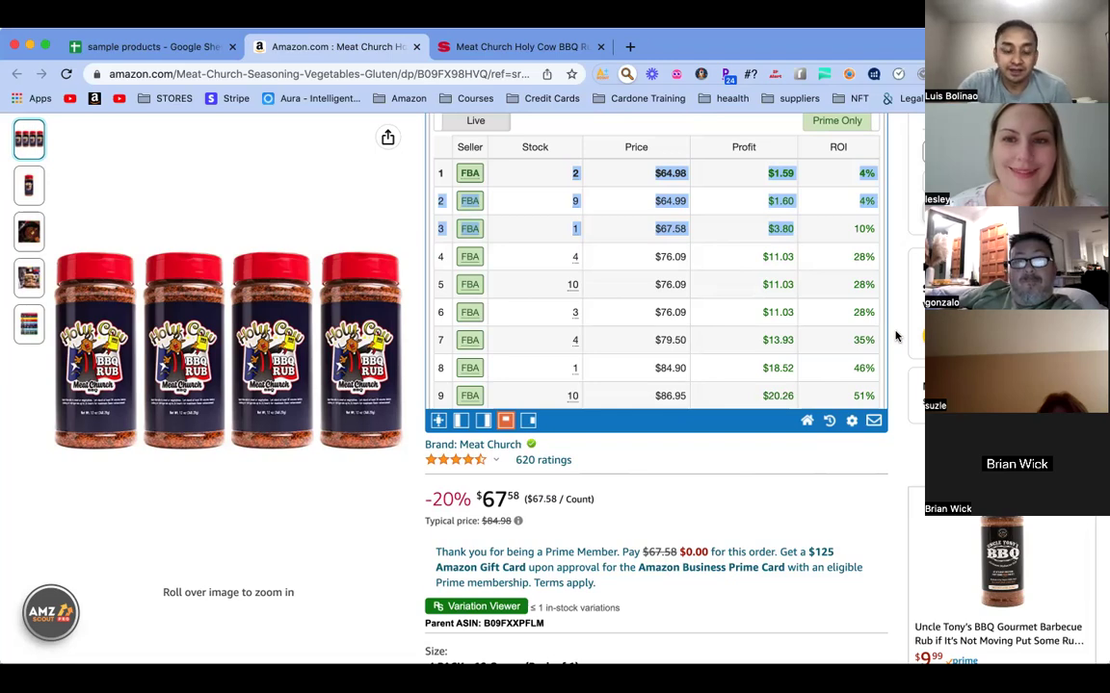
scroll(896, 334, up, 2)
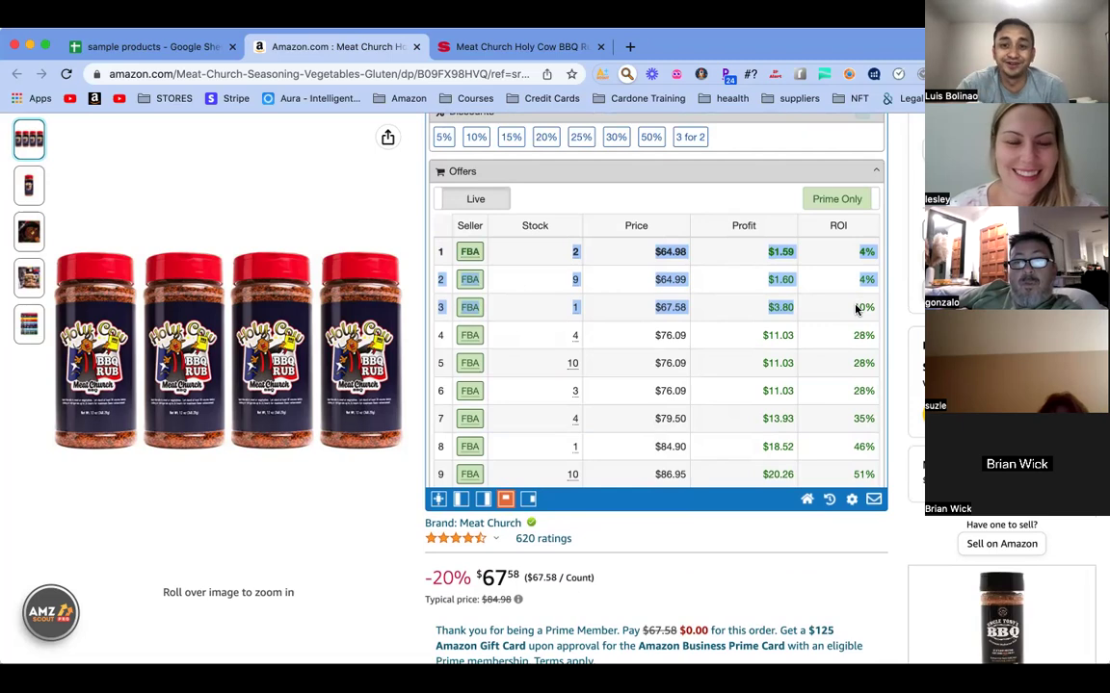
Step: Review the FBA sellers' stock, price, profit and ROI together with the Lookup Details cost and sale history in SellerAmp
scroll(817, 295, down, 3)
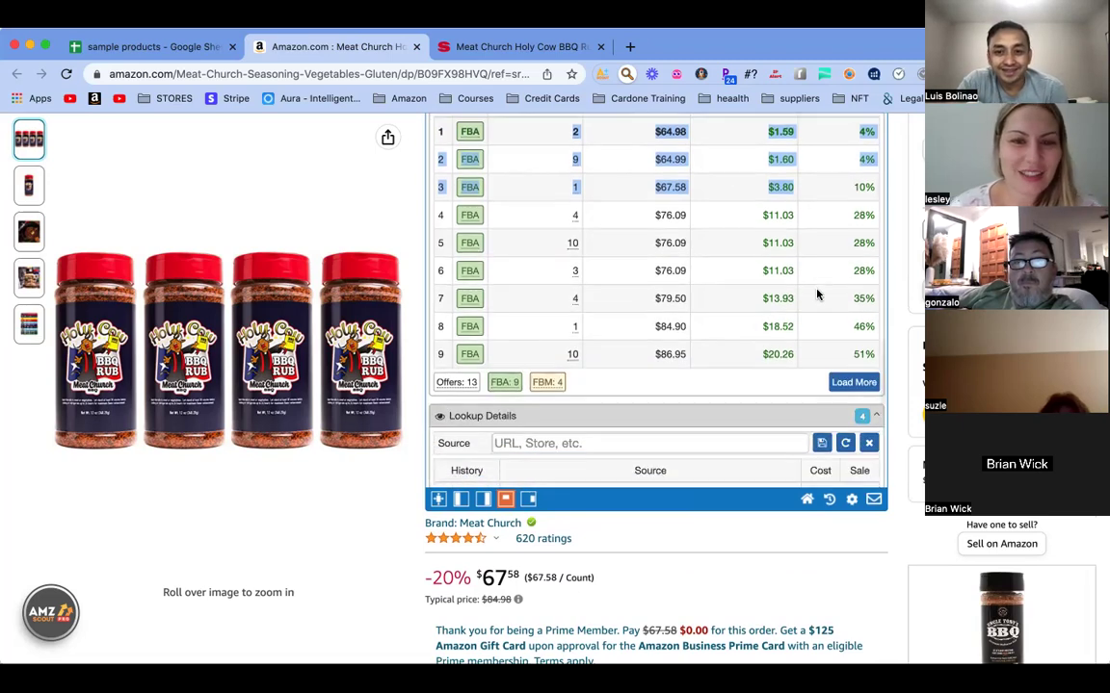
scroll(897, 399, down, 5)
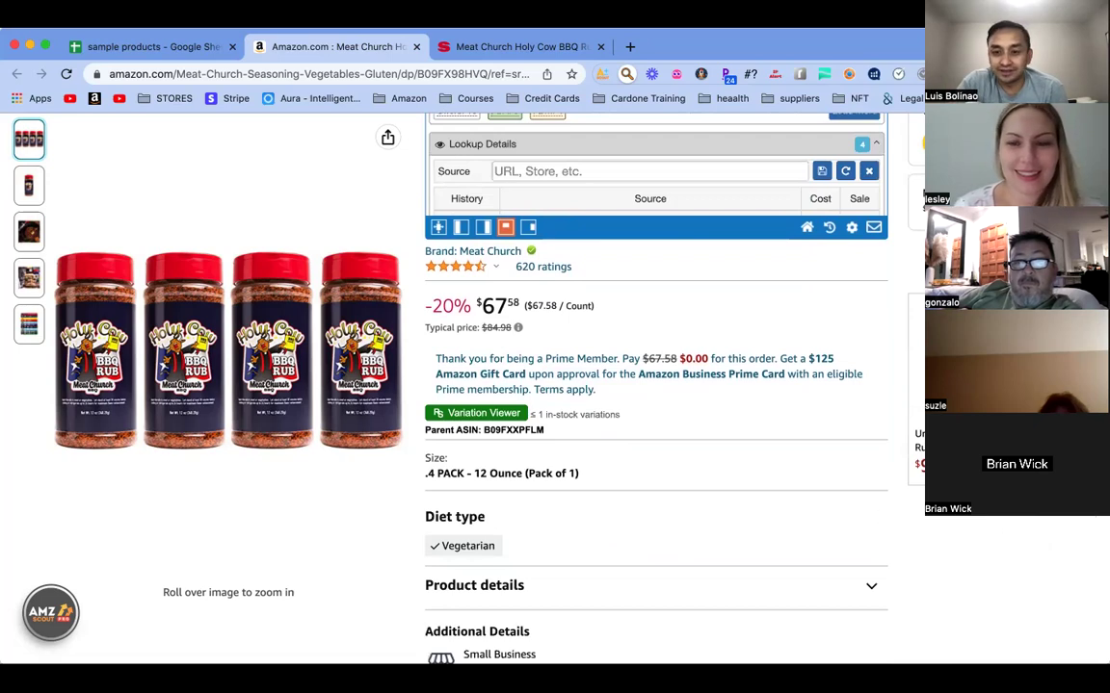
scroll(894, 334, up, 8)
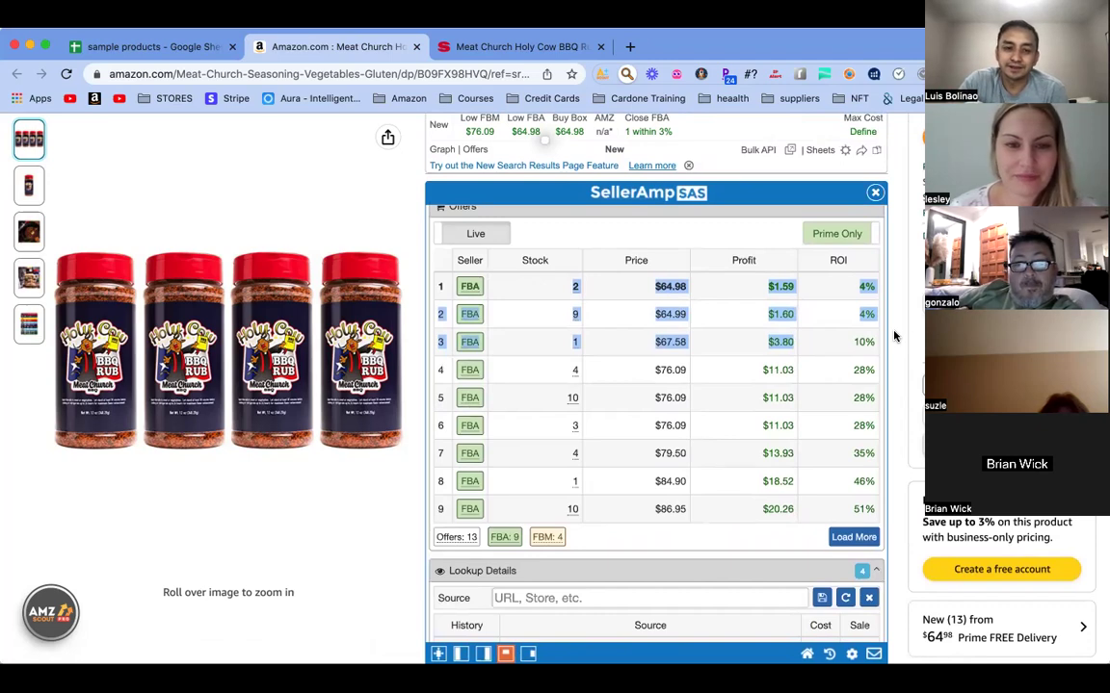
scroll(894, 334, up, 2)
scroll(894, 334, down, 3)
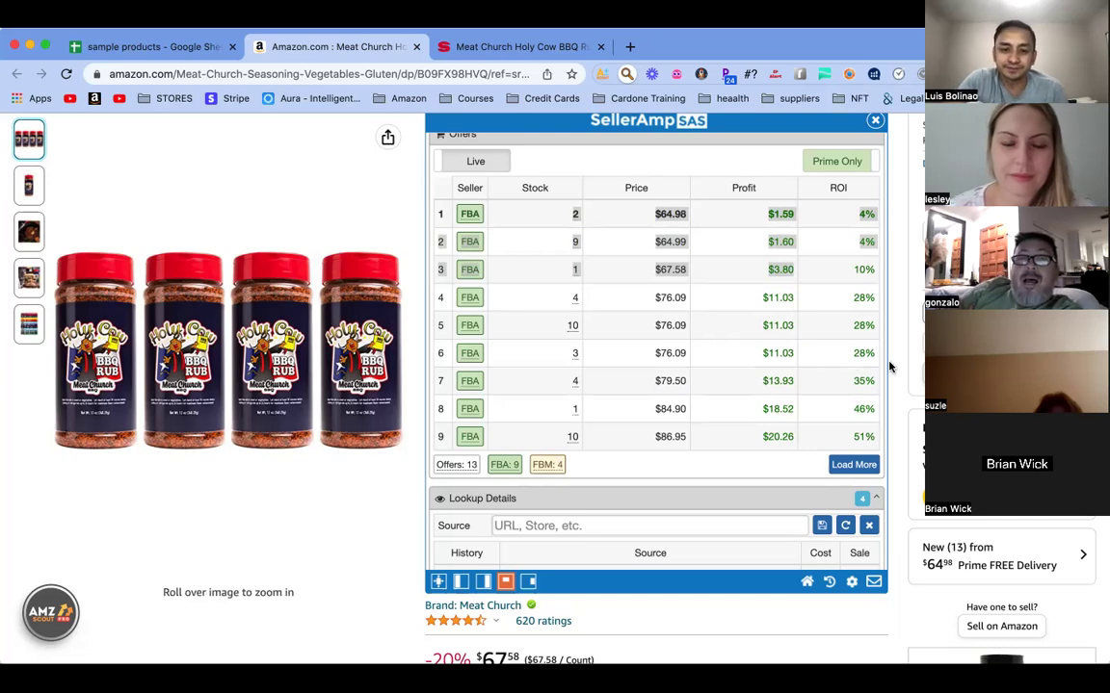
scroll(901, 372, down, 1)
scroll(902, 372, up, 1)
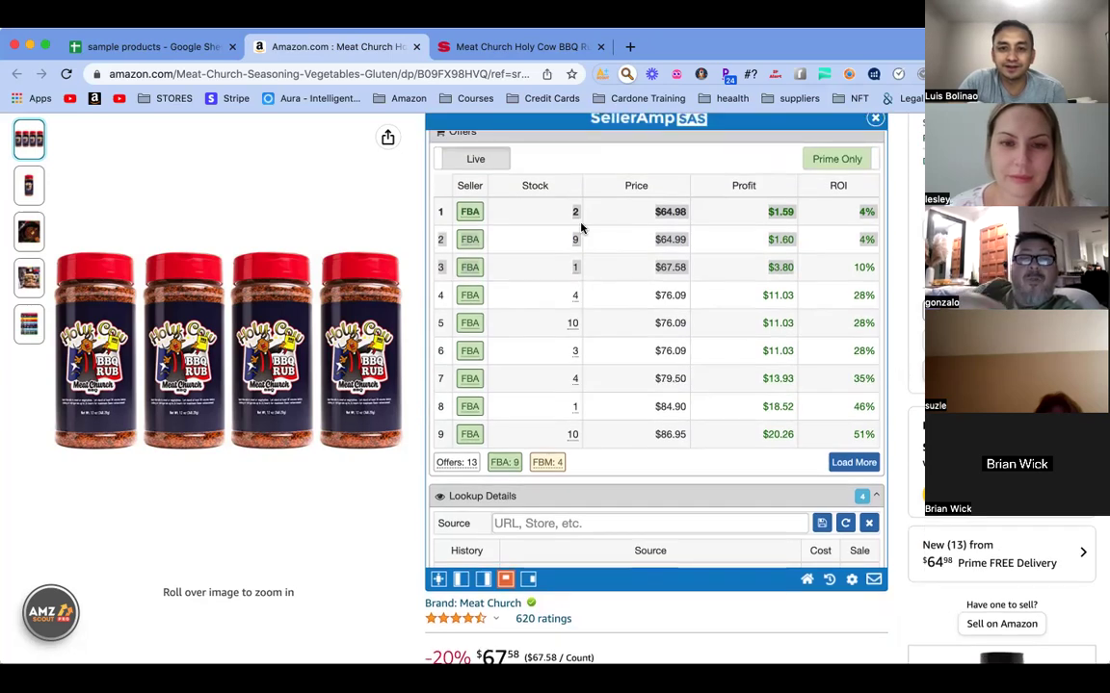
scroll(777, 331, down, 3)
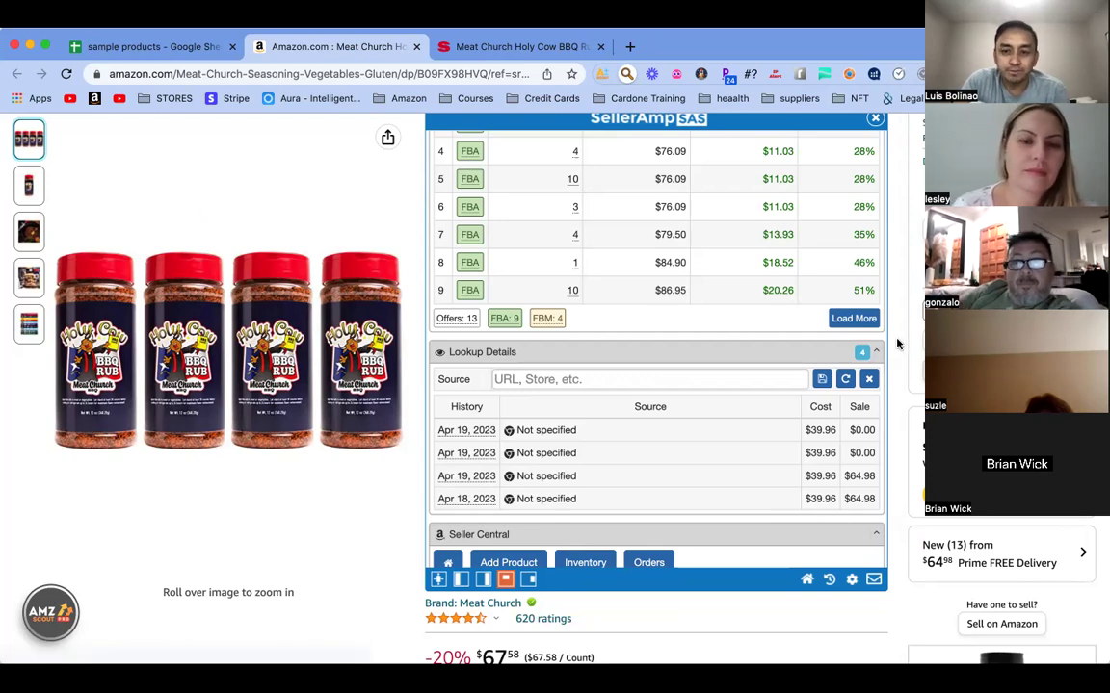
scroll(894, 339, up, 2)
scroll(725, 283, up, 5)
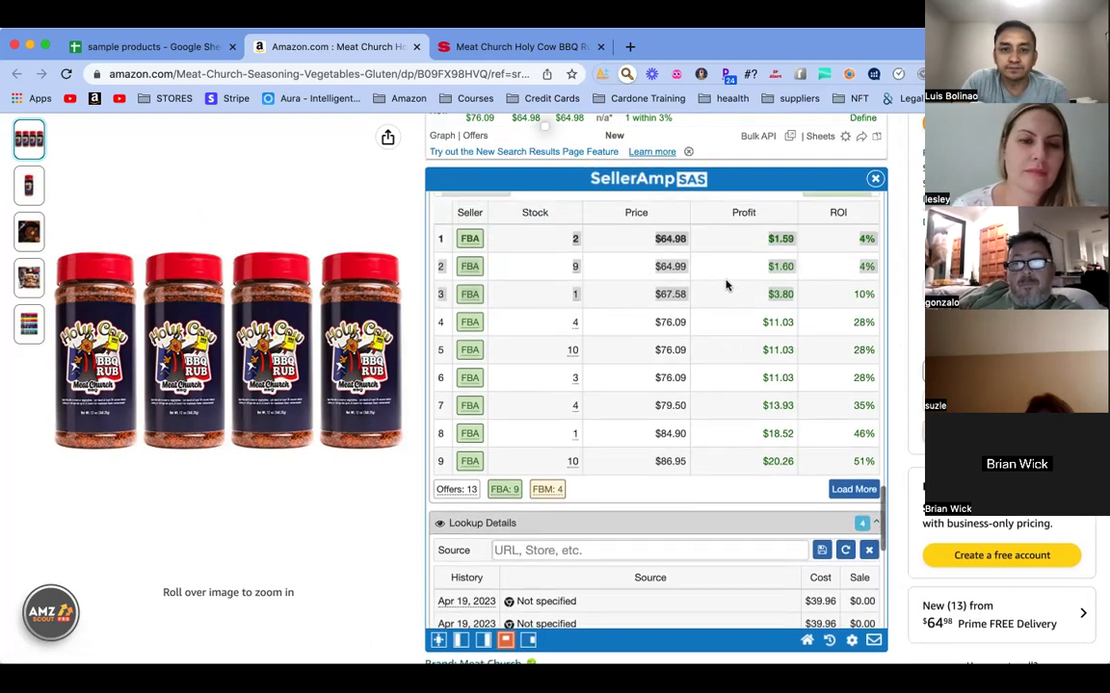
Step: Recheck the SellerAmp Quick Info, Ranks & Prices, Alerts and Profit Calculator, ending at the FBA offers
scroll(726, 284, up, 20)
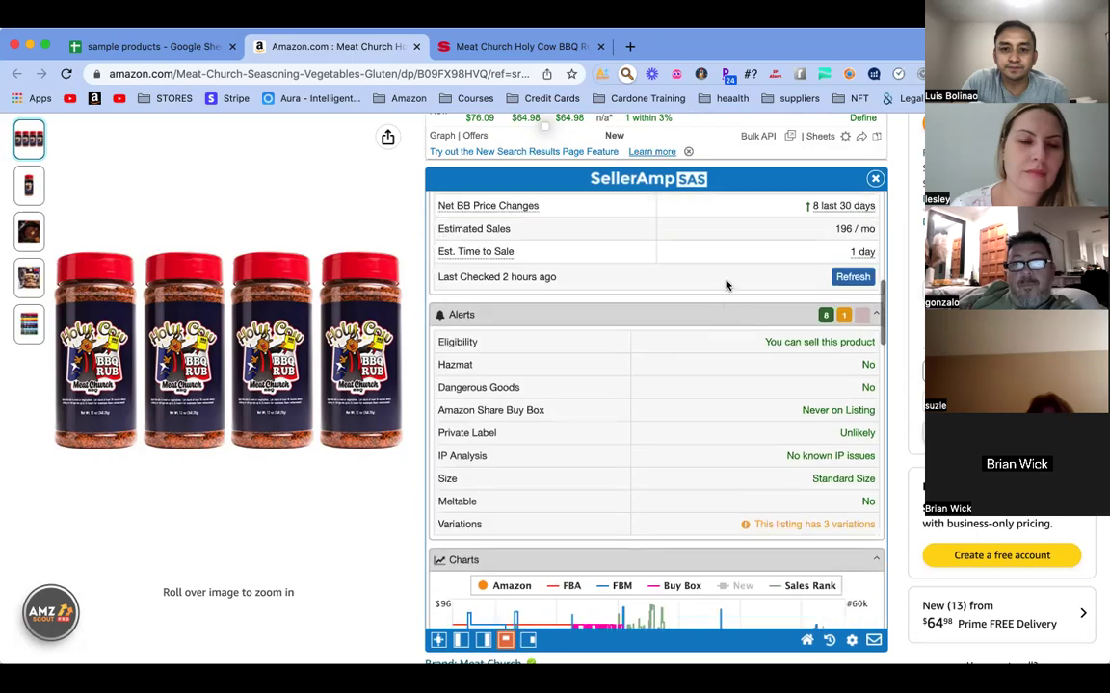
scroll(727, 285, up, 2)
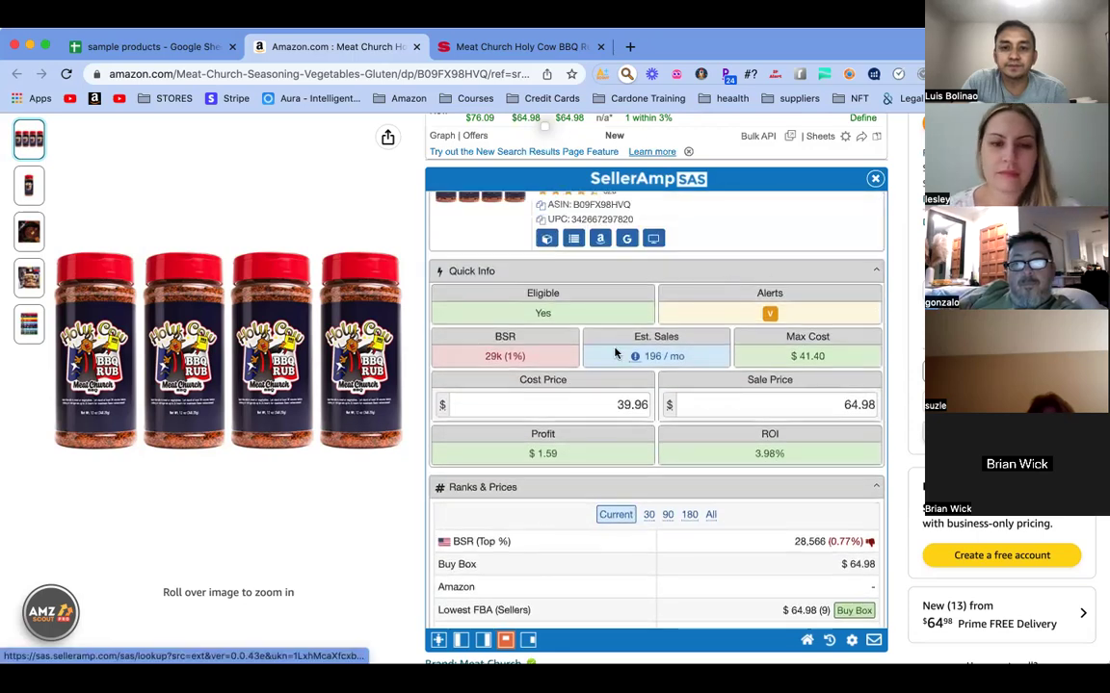
scroll(798, 339, down, 5)
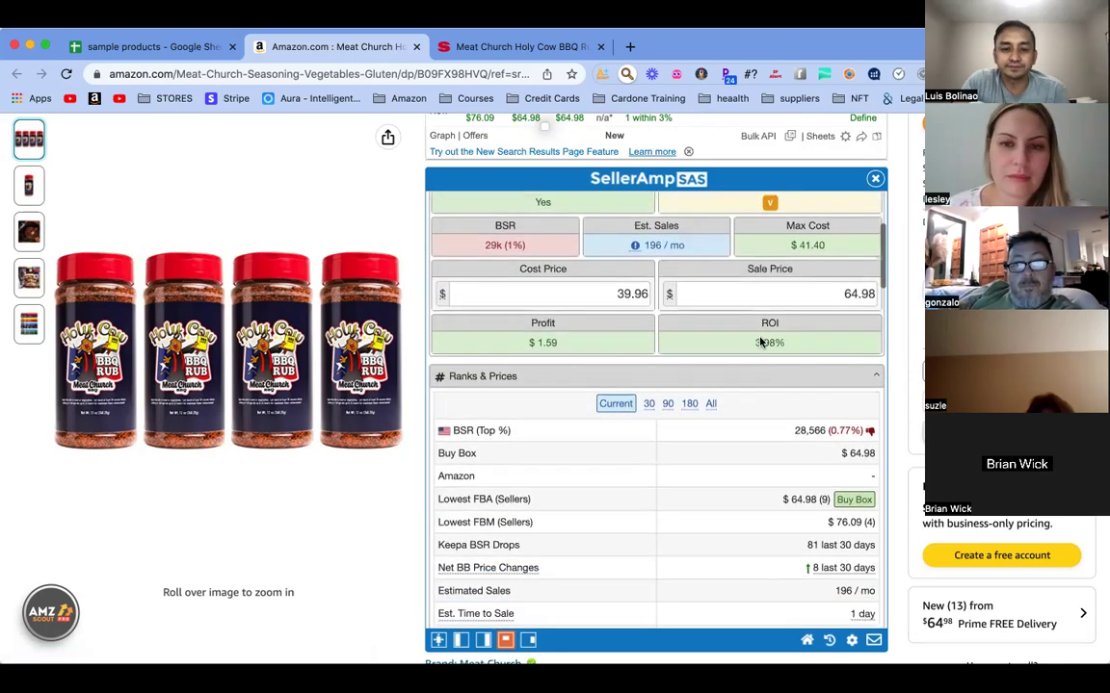
scroll(759, 342, down, 2)
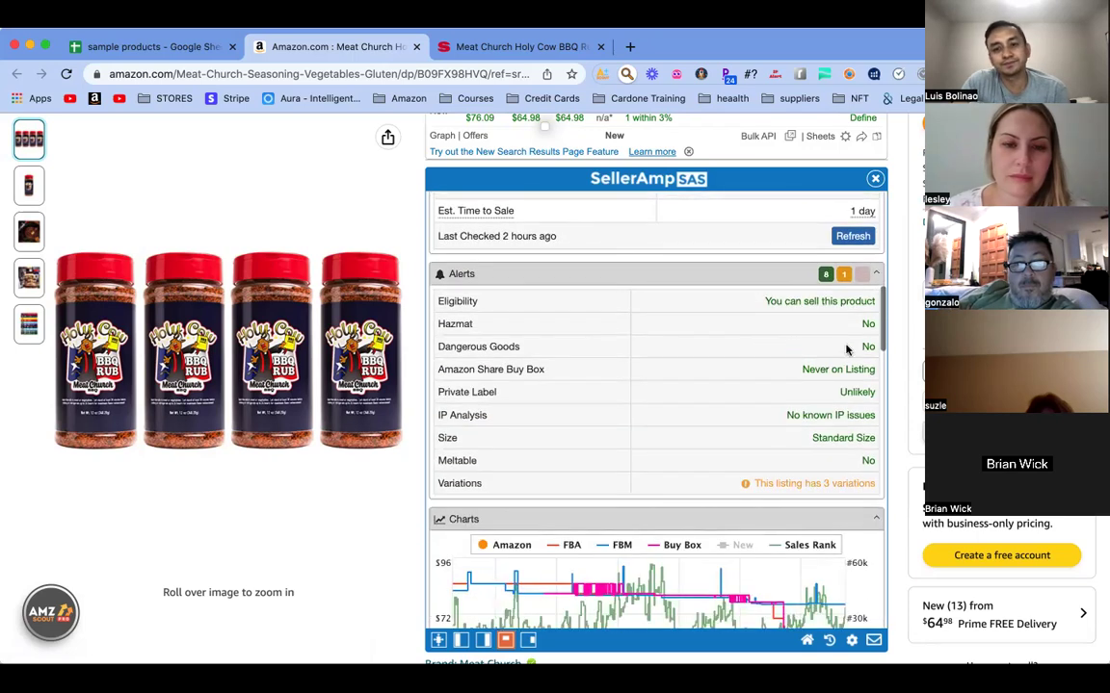
scroll(901, 382, down, 4)
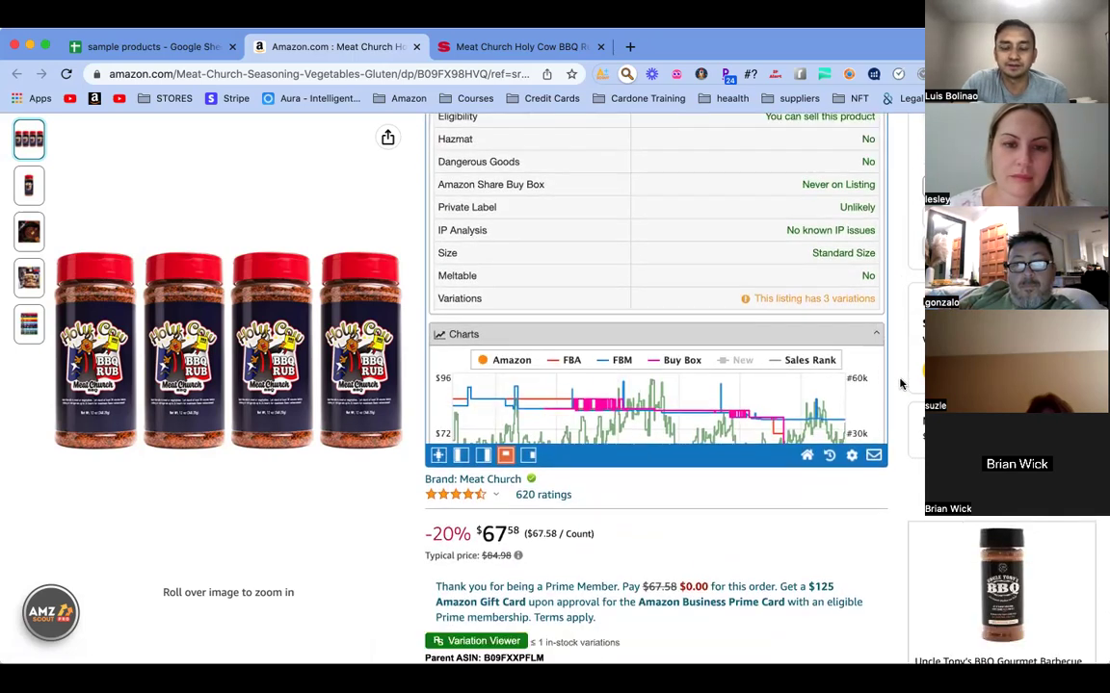
scroll(614, 311, down, 15)
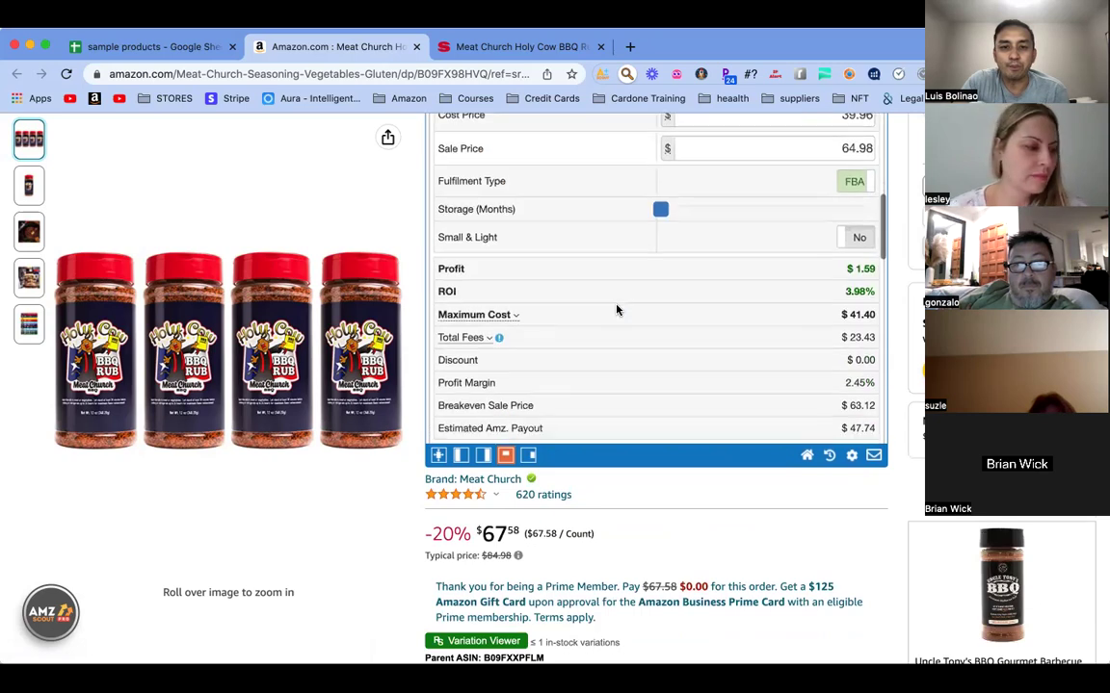
scroll(617, 310, down, 3)
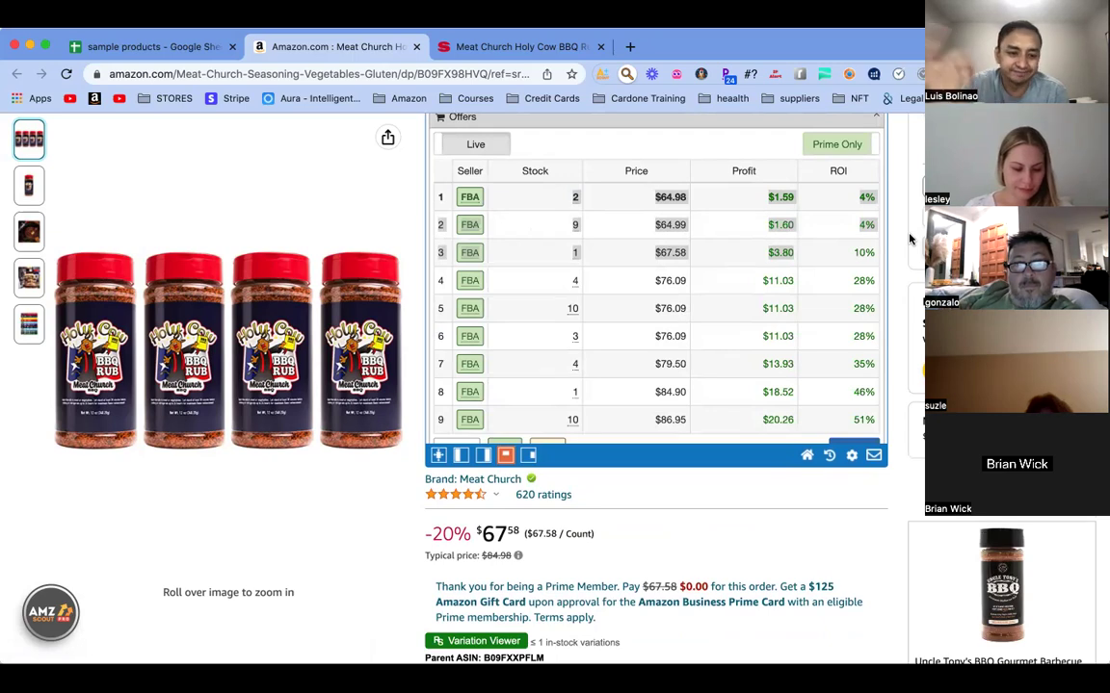
Step: Set the listing's Keepa price history to the Year range and examine Buy Box price, sales rank and offer count
scroll(892, 272, down, 3)
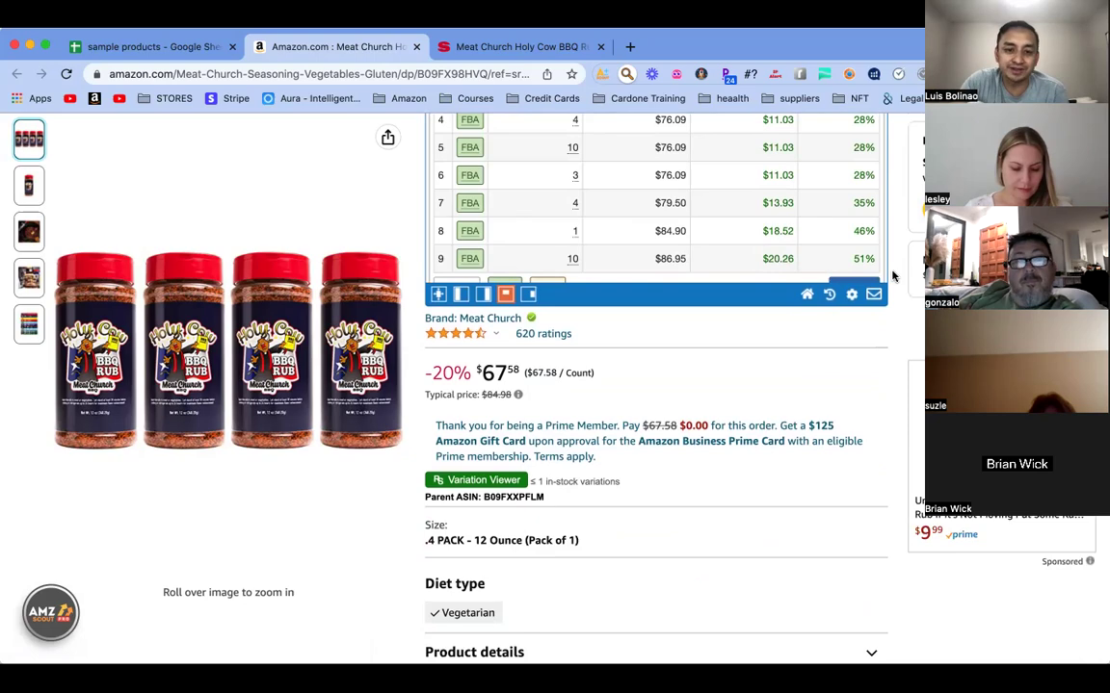
scroll(892, 277, down, 8)
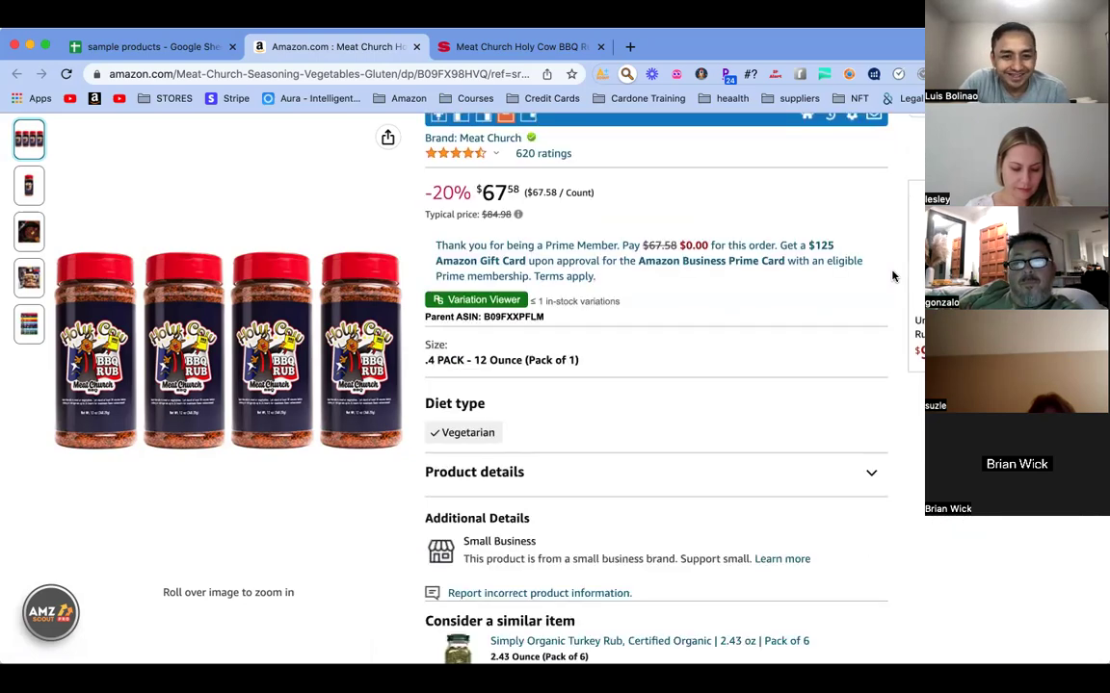
scroll(892, 276, up, 8)
scroll(892, 276, down, 10)
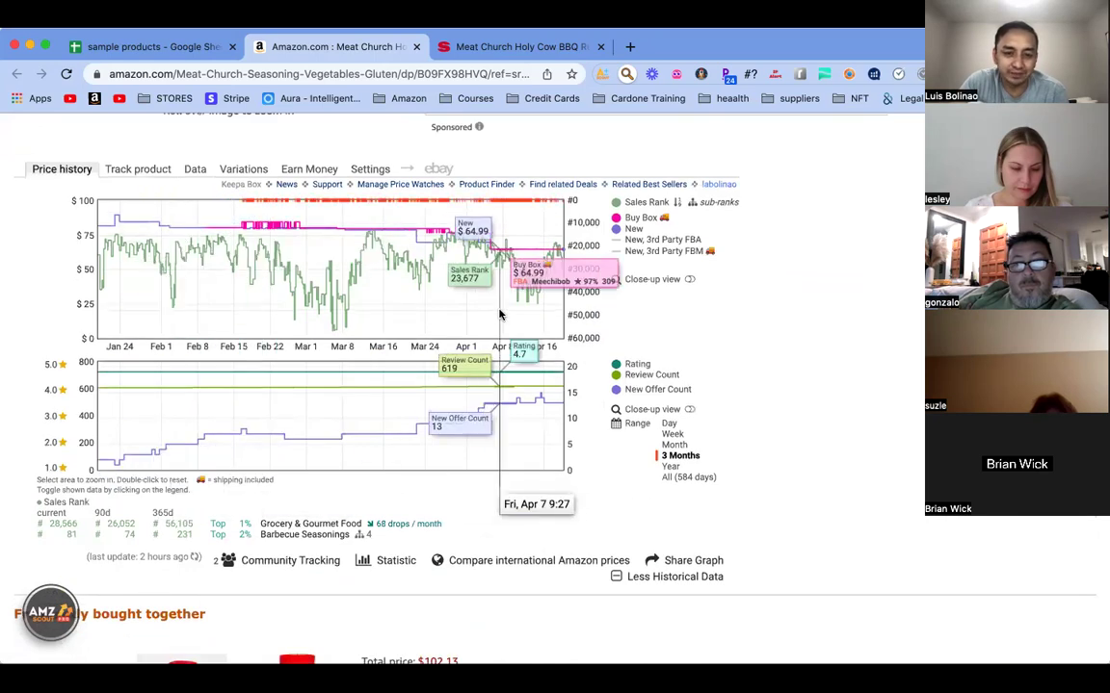
click(671, 466)
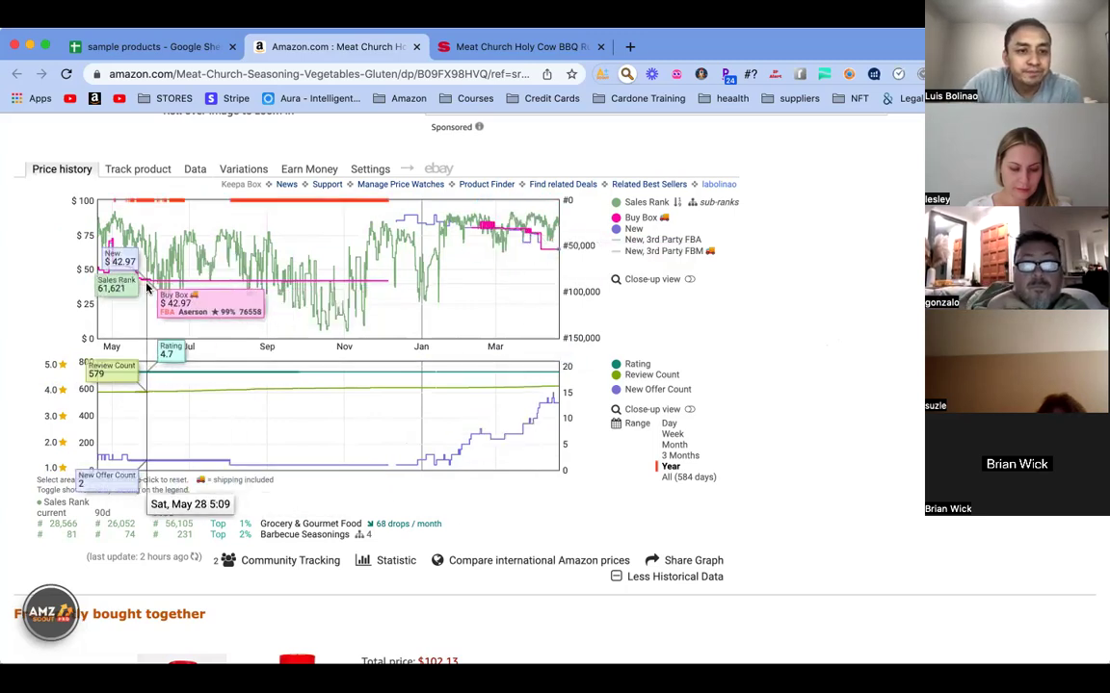
scroll(130, 289, up, 1)
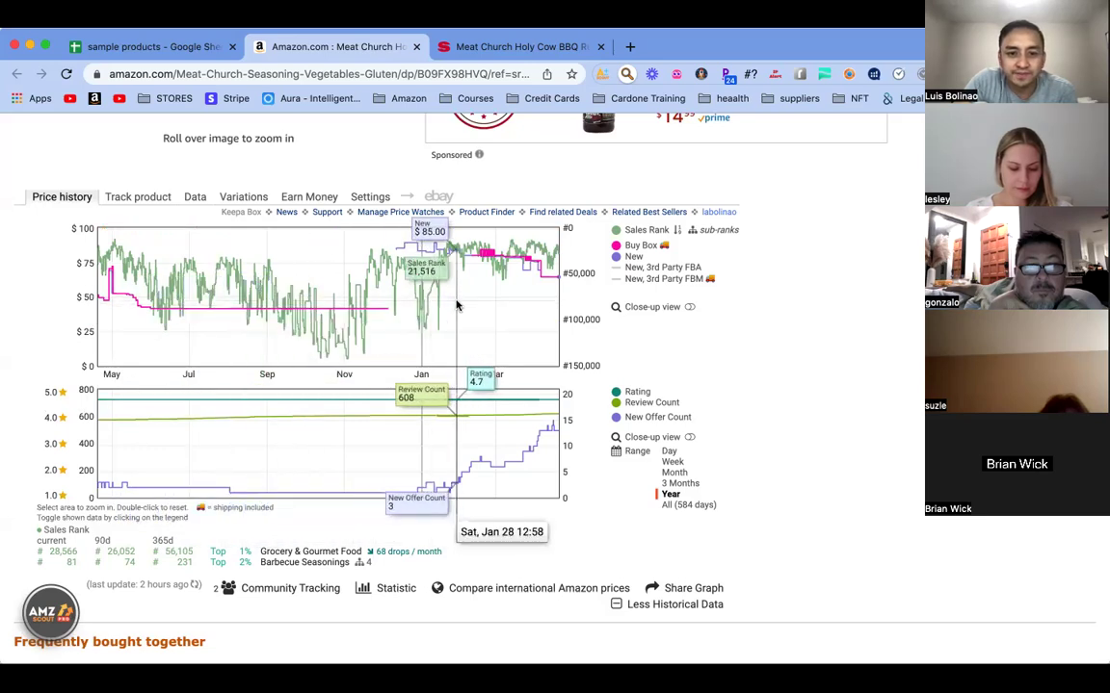
Step: Compare the Keepa history over 3 Months with the Year range, then go back up to the product details
scroll(789, 331, down, 3)
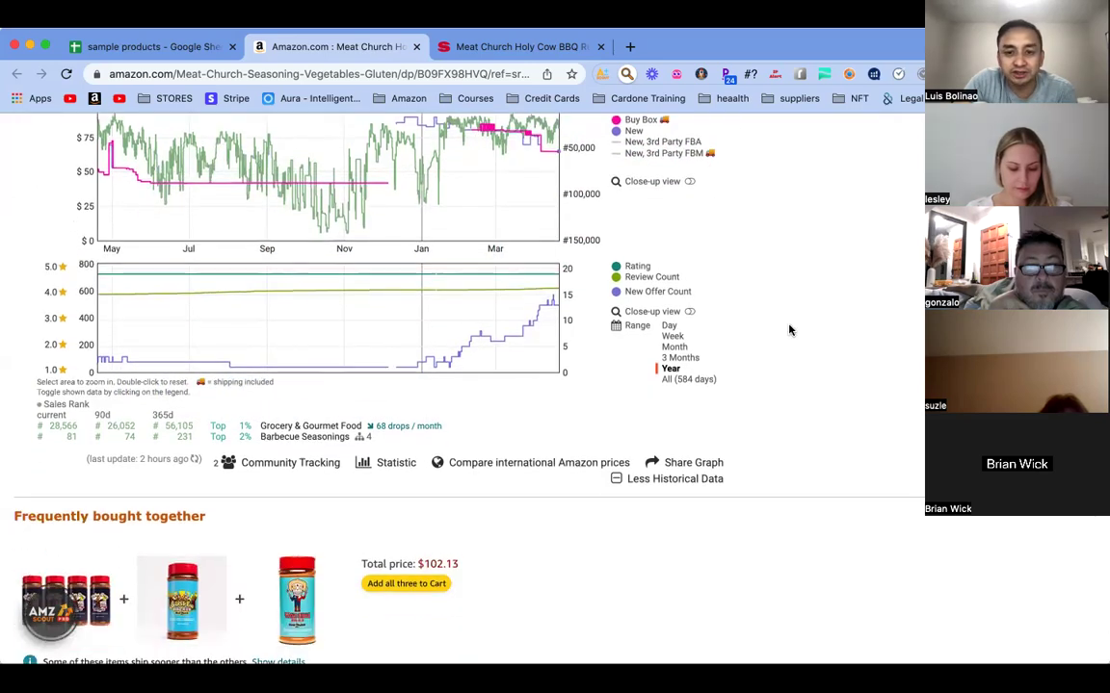
click(680, 356)
scroll(457, 291, up, 1)
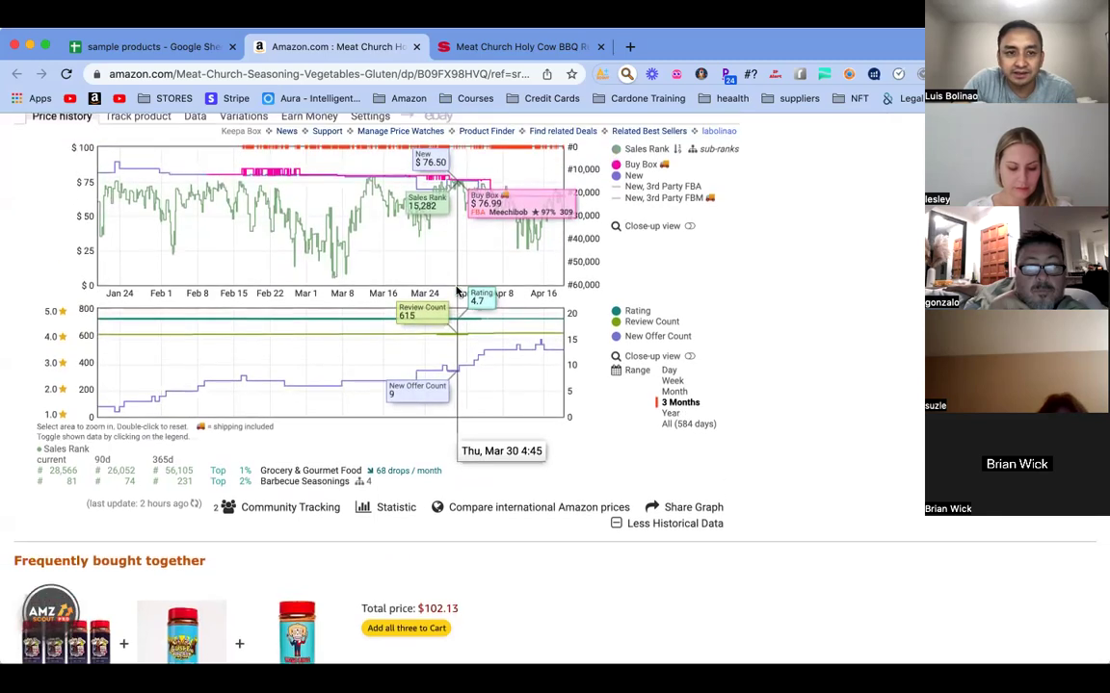
click(670, 414)
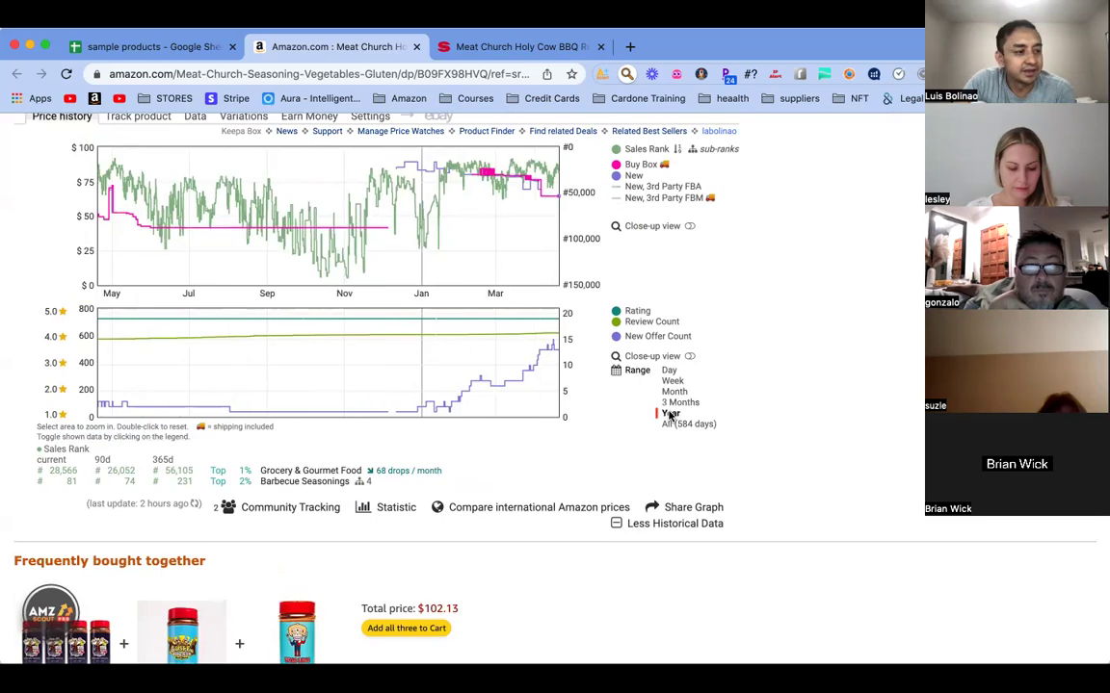
scroll(838, 328, up, 10)
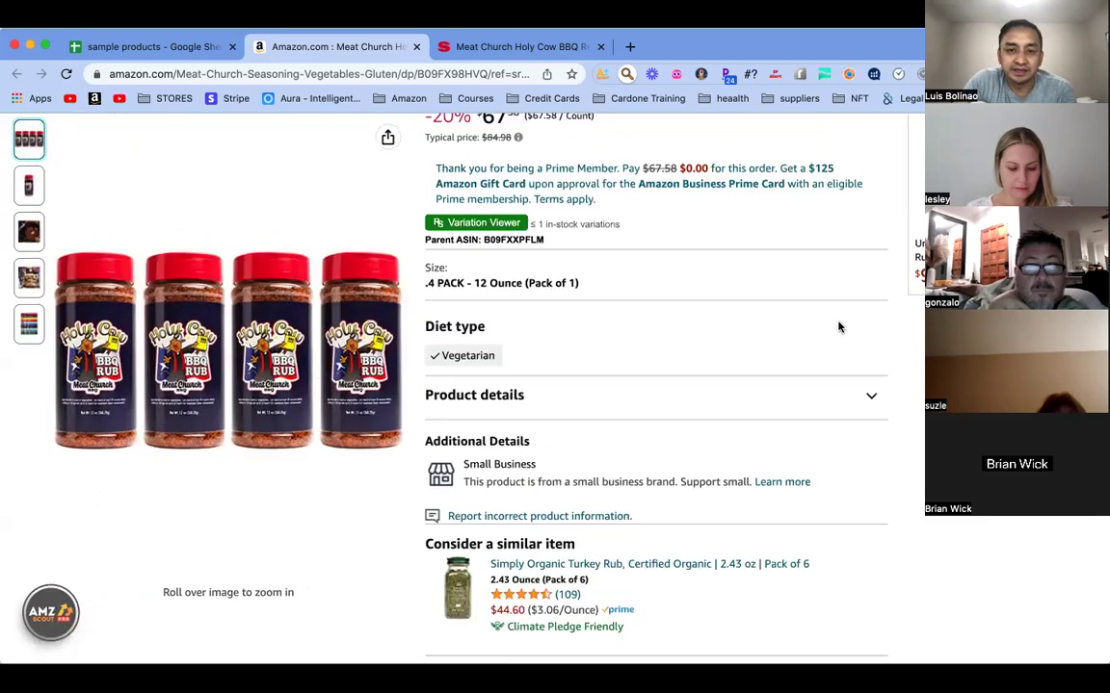